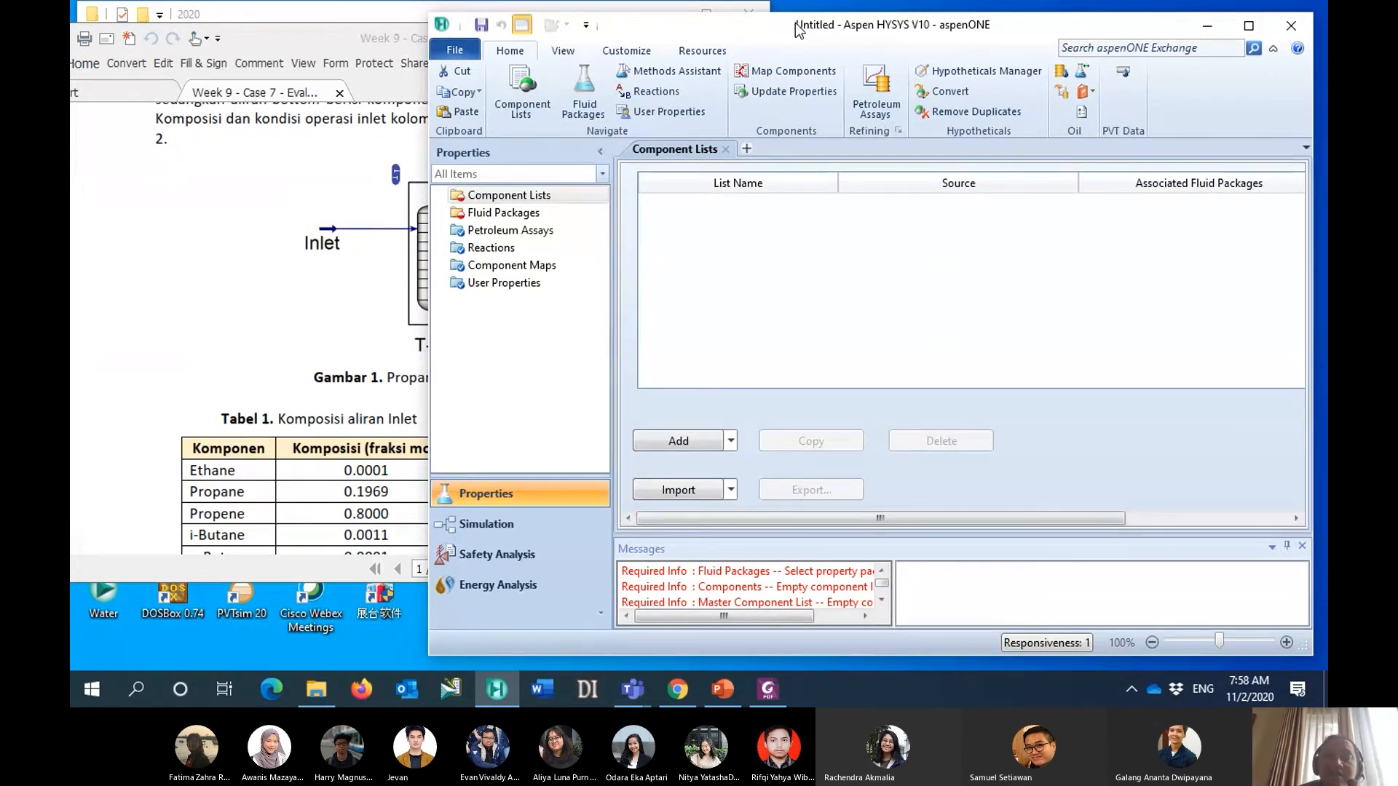
- Create a new, empty component list for the simulation case
drag(779, 22, 779, 19)
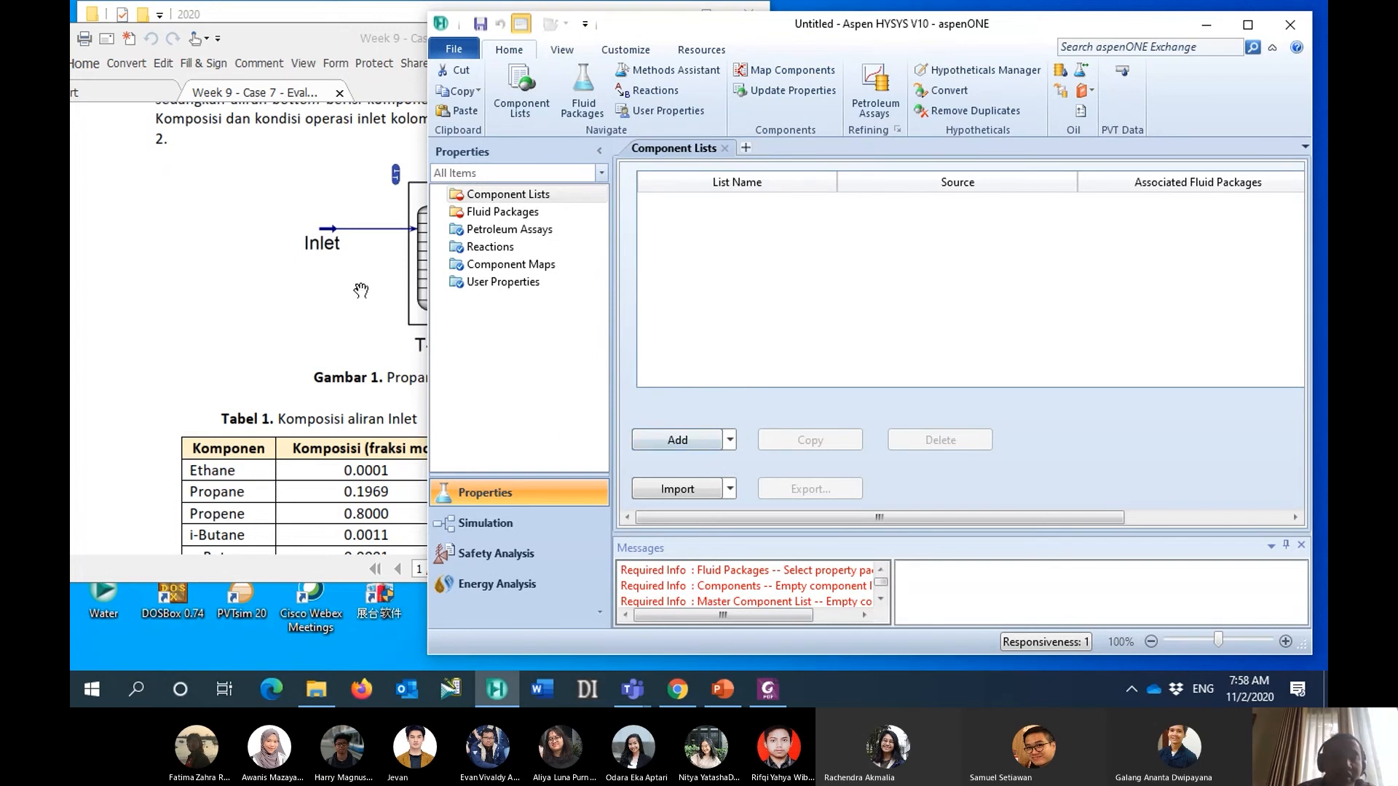
scroll(297, 251, down, 3)
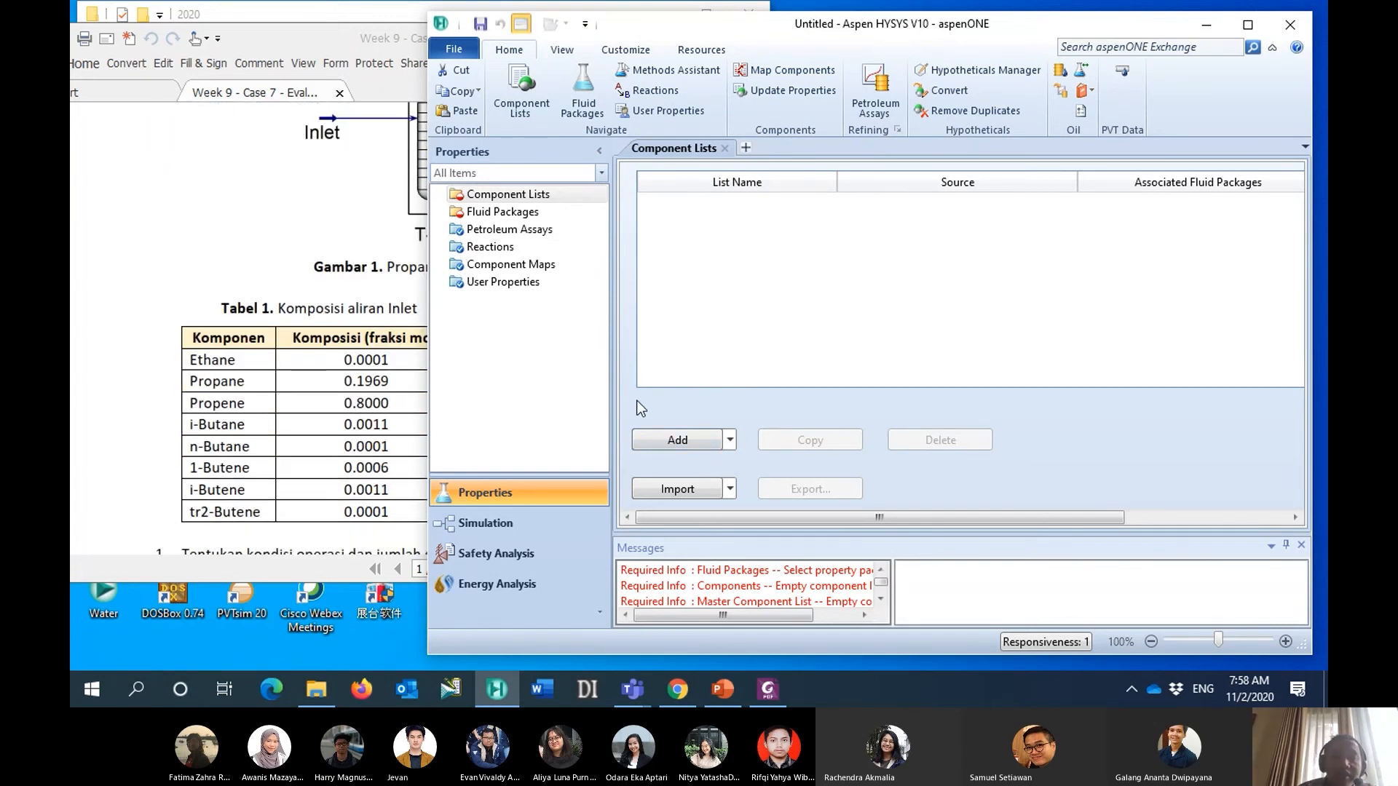
click(681, 439)
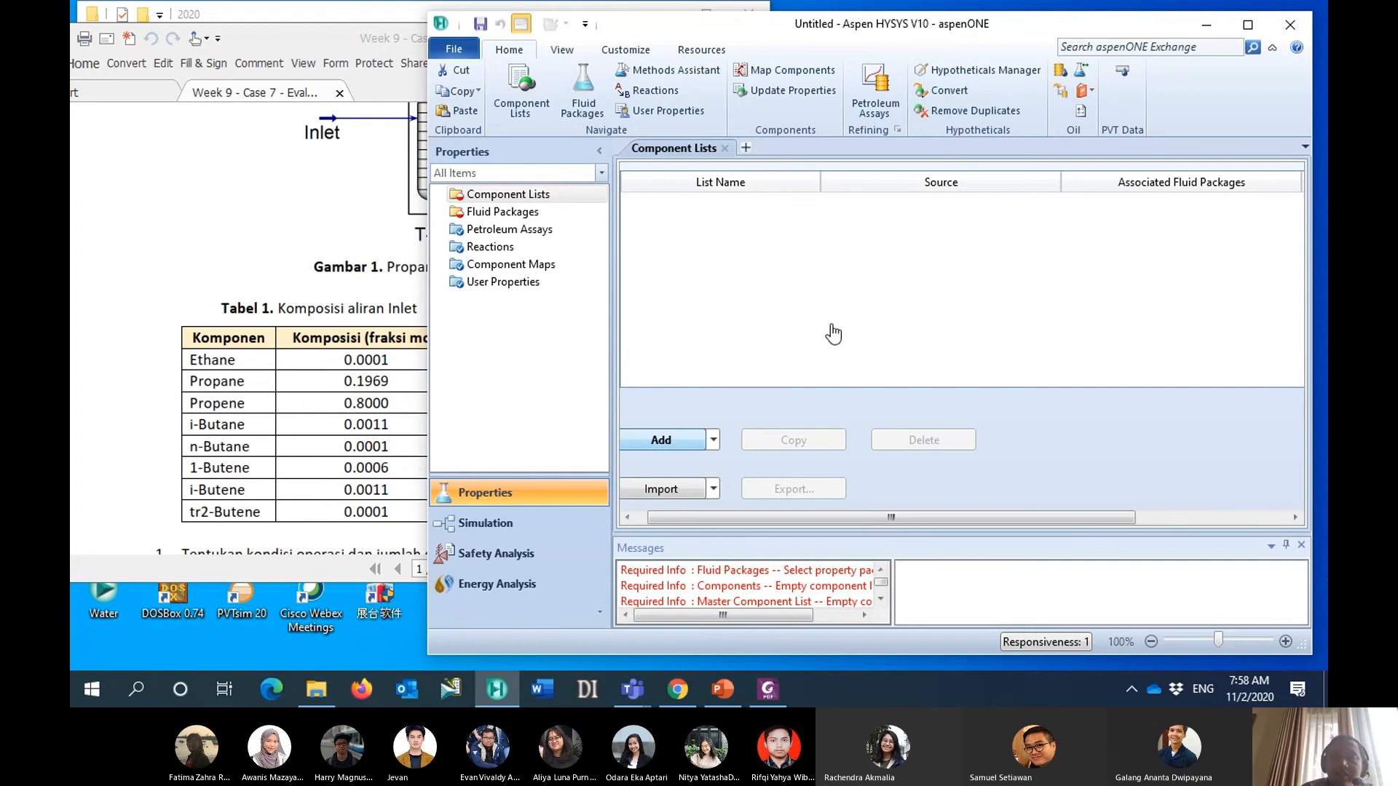
drag(986, 23, 935, 23)
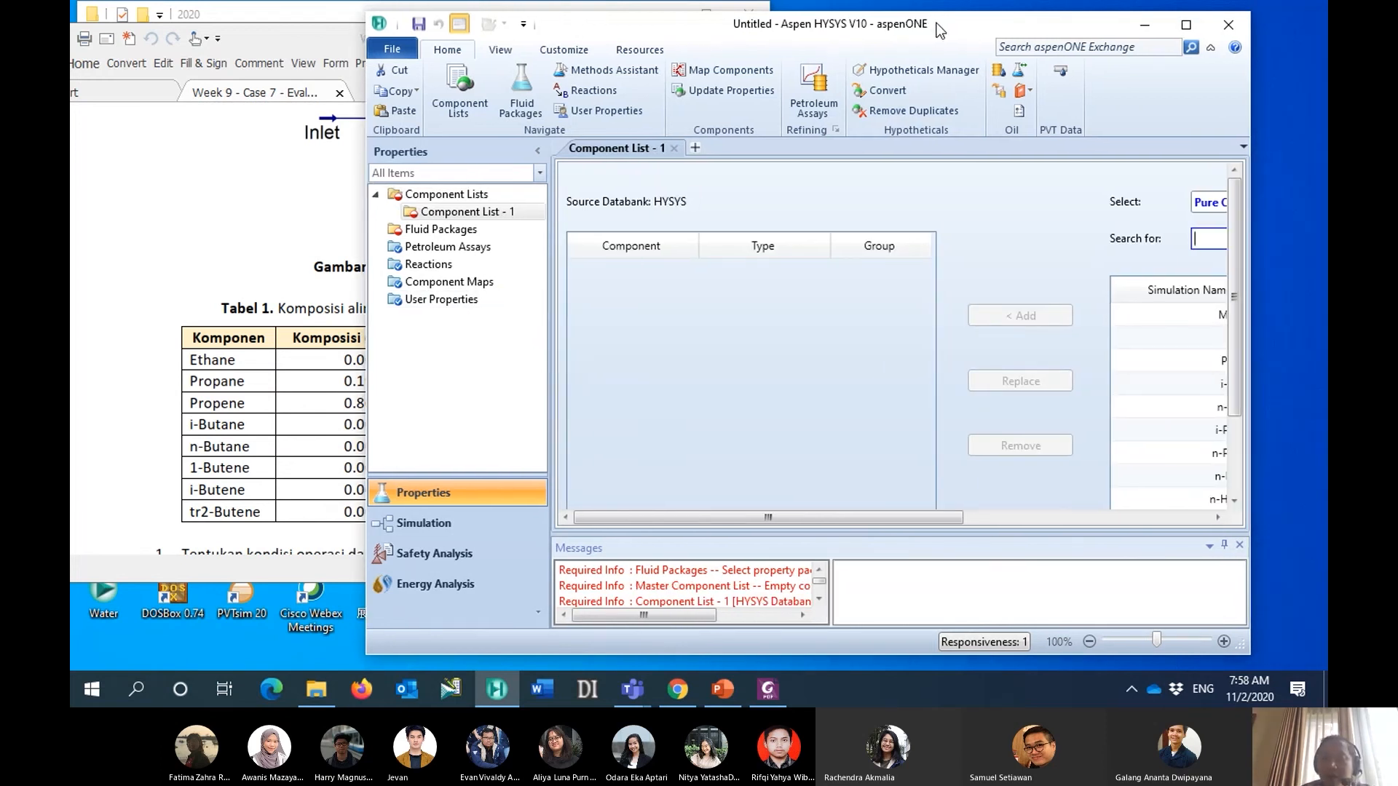
- Add Ethane from the pure components databank to the component list
drag(938, 517, 1046, 504)
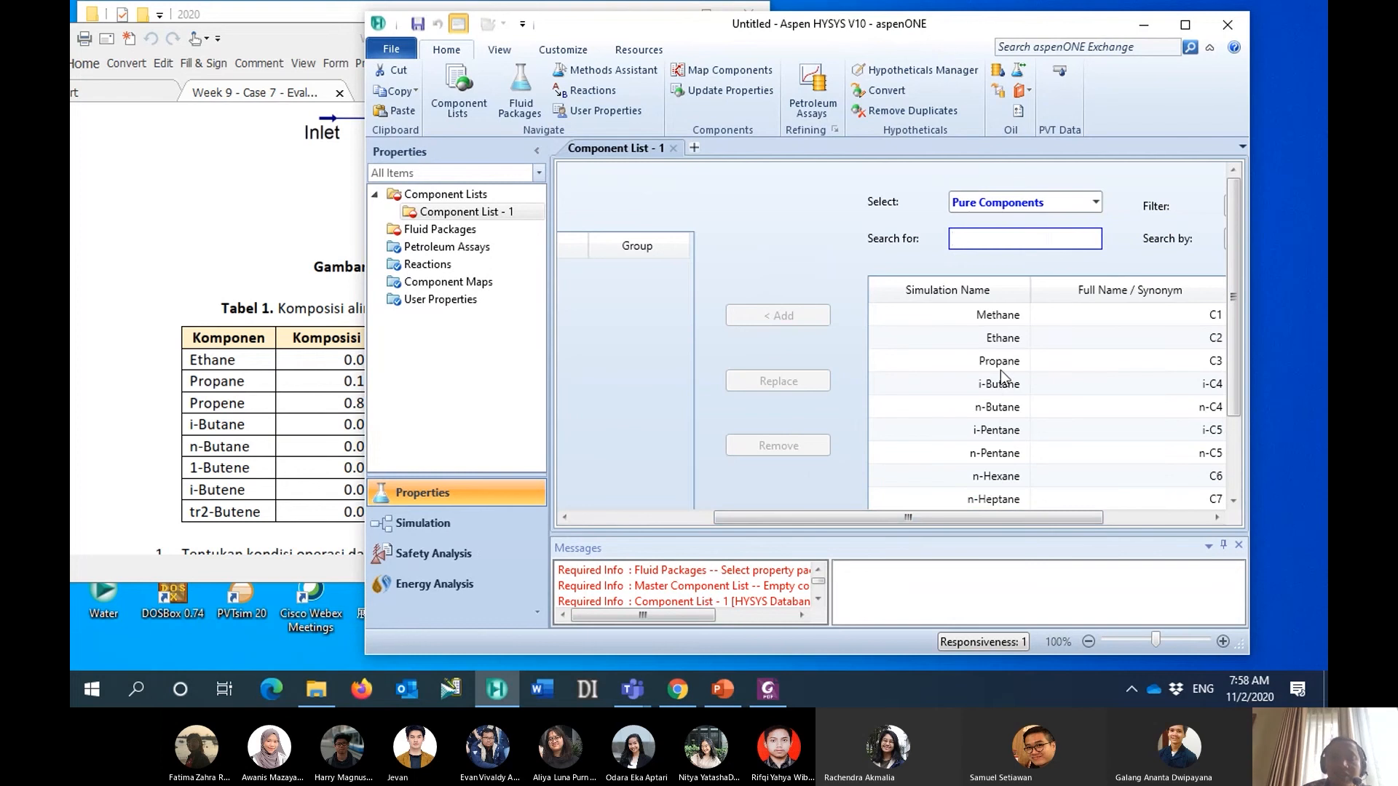
click(968, 337)
click(789, 315)
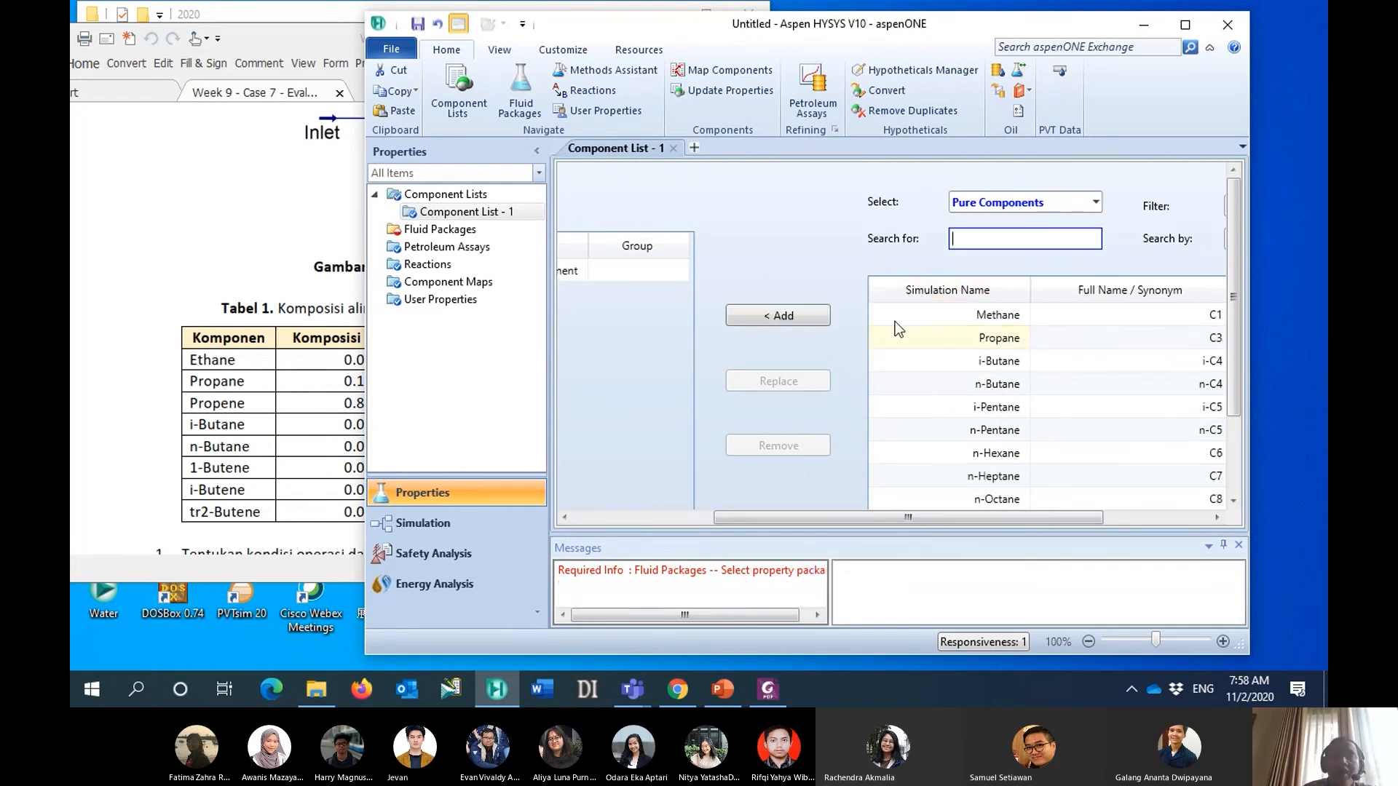
- Find "propane" in the pure components databank and add Propane to the component list
scroll(990, 506, right, 5)
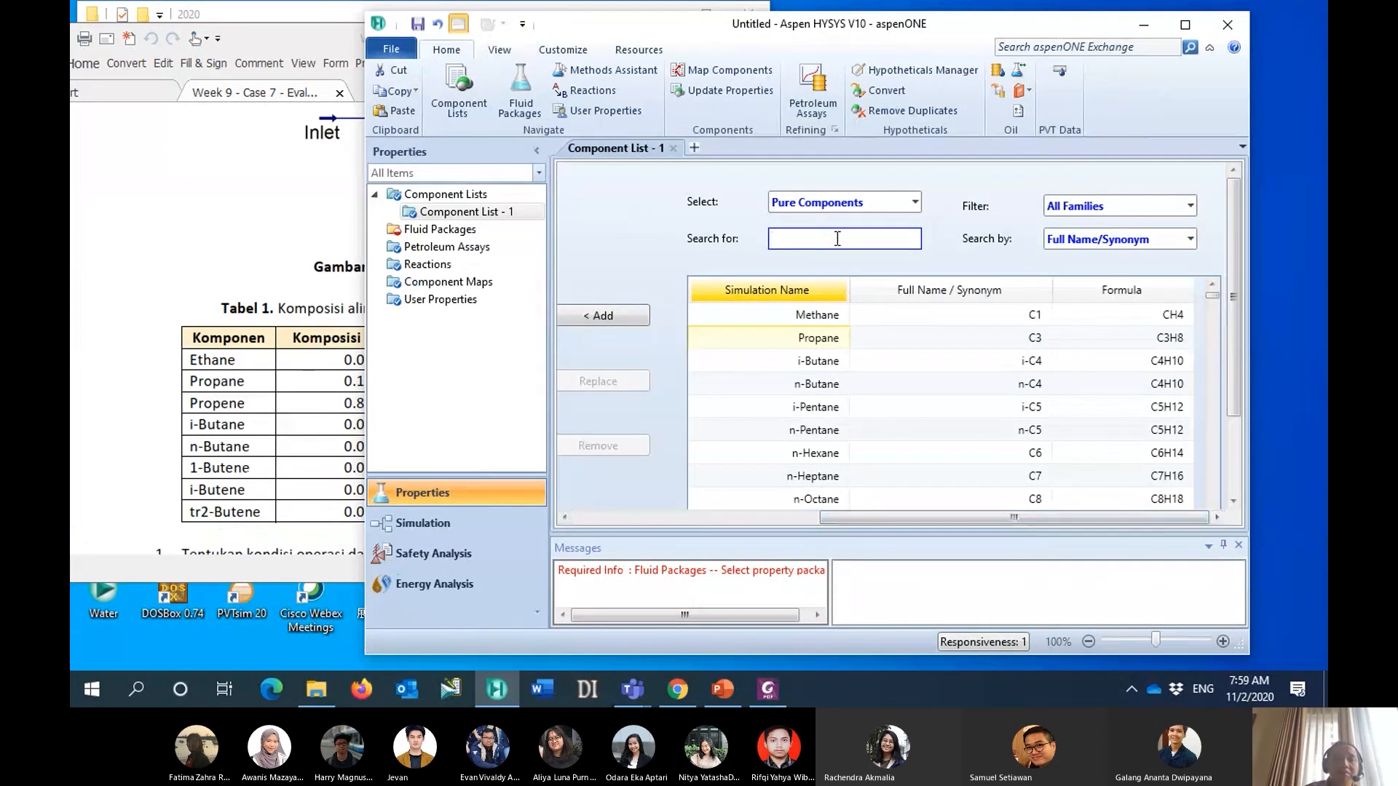
text(propane)
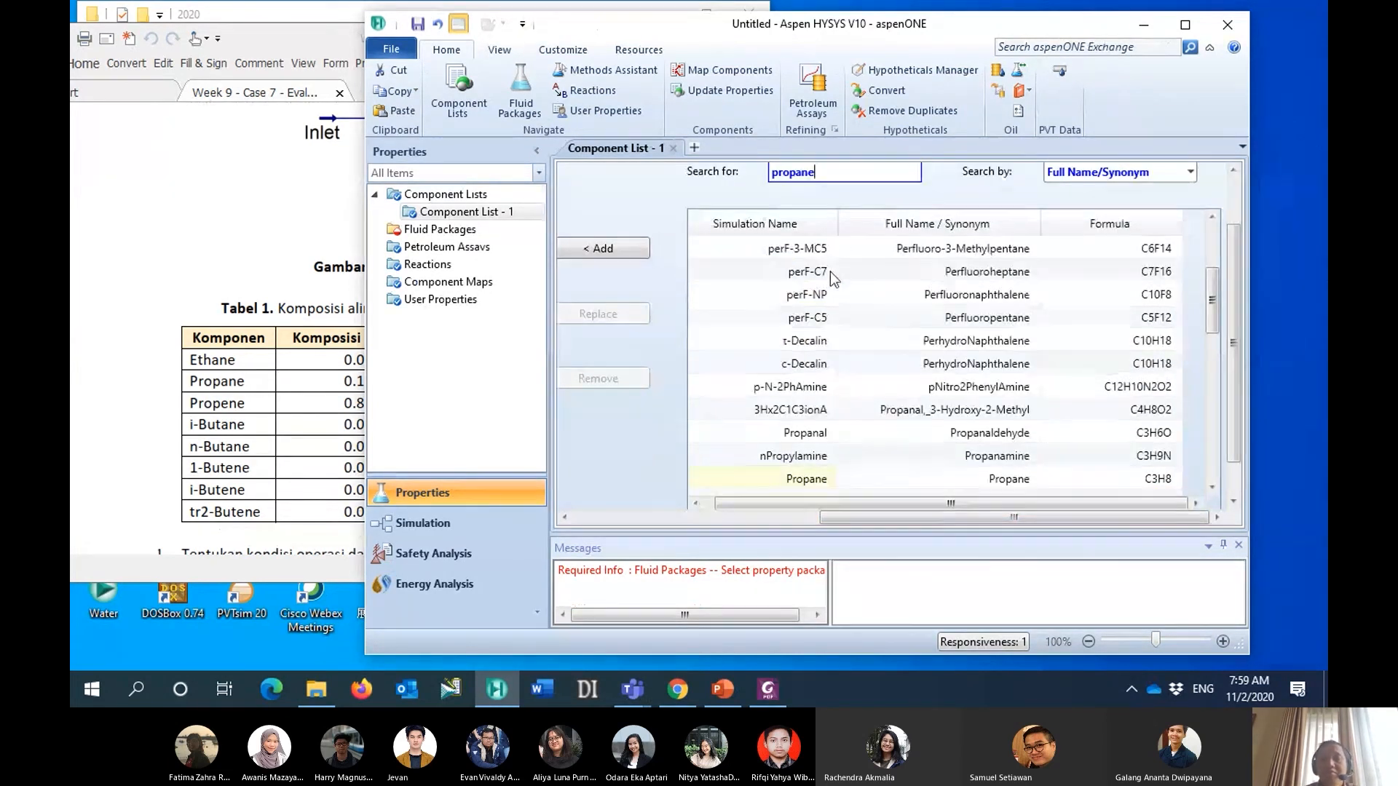
scroll(831, 274, up, 2)
scroll(827, 325, down, 3)
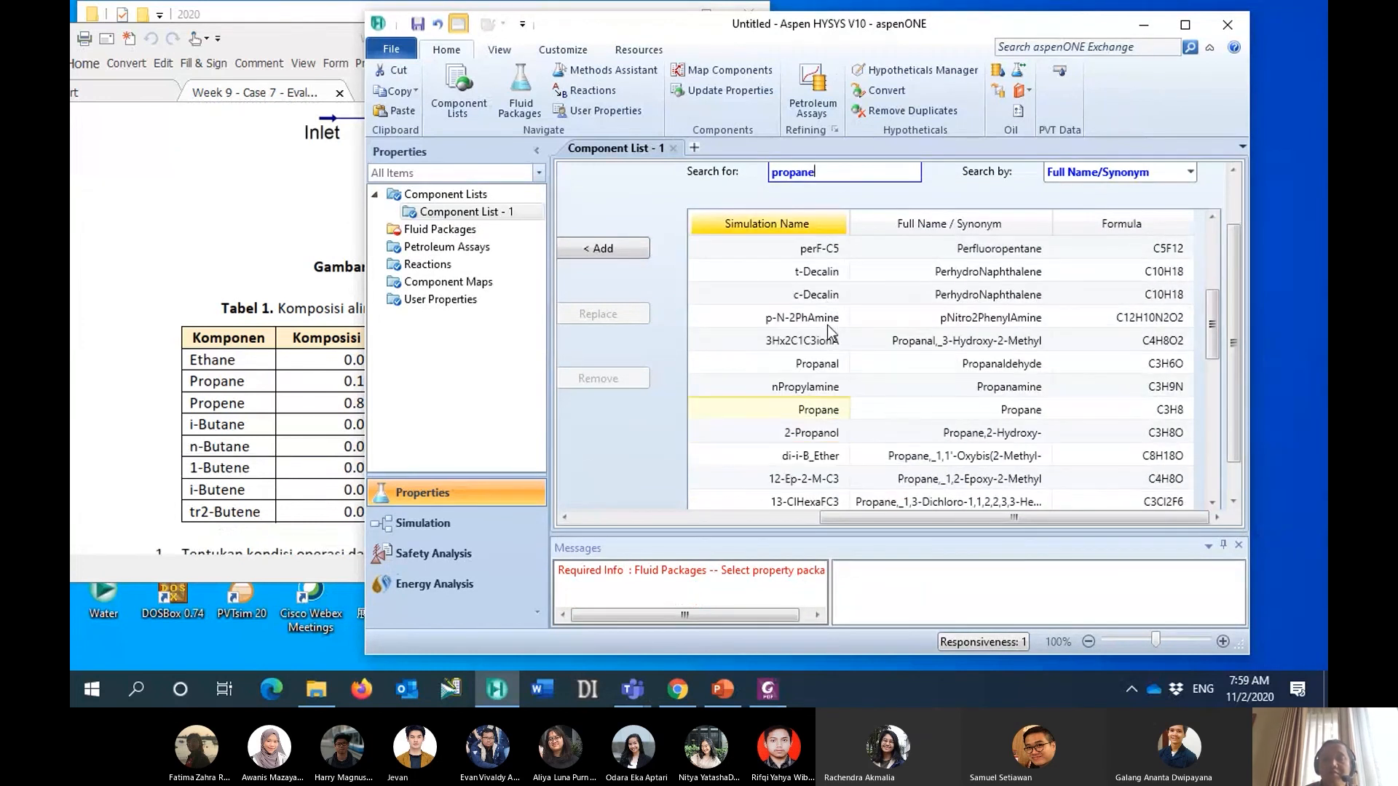
click(640, 251)
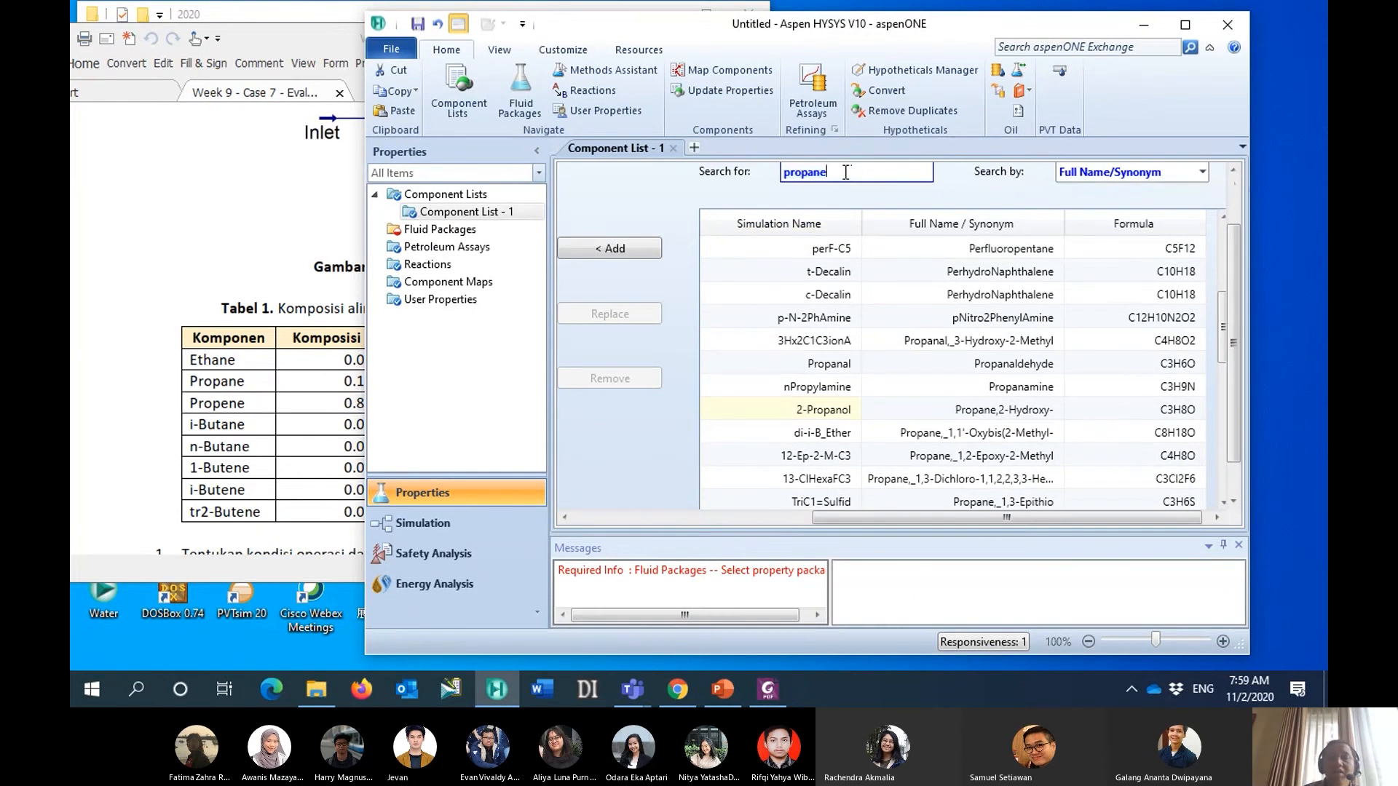
- Find "propene" in the databank and add Propene (Propylene, C3H6) to the component list
text(prope)
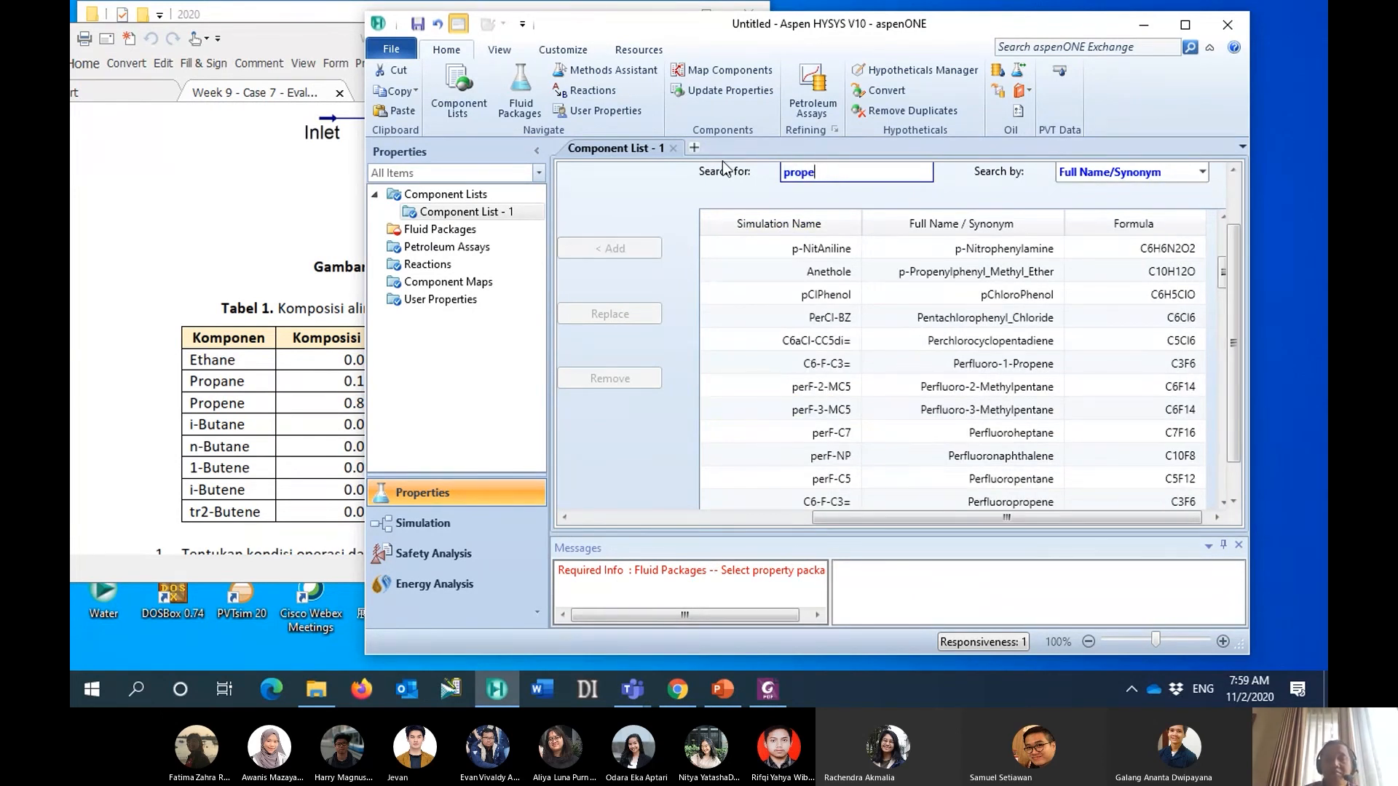
text(ne)
scroll(865, 339, up, 2)
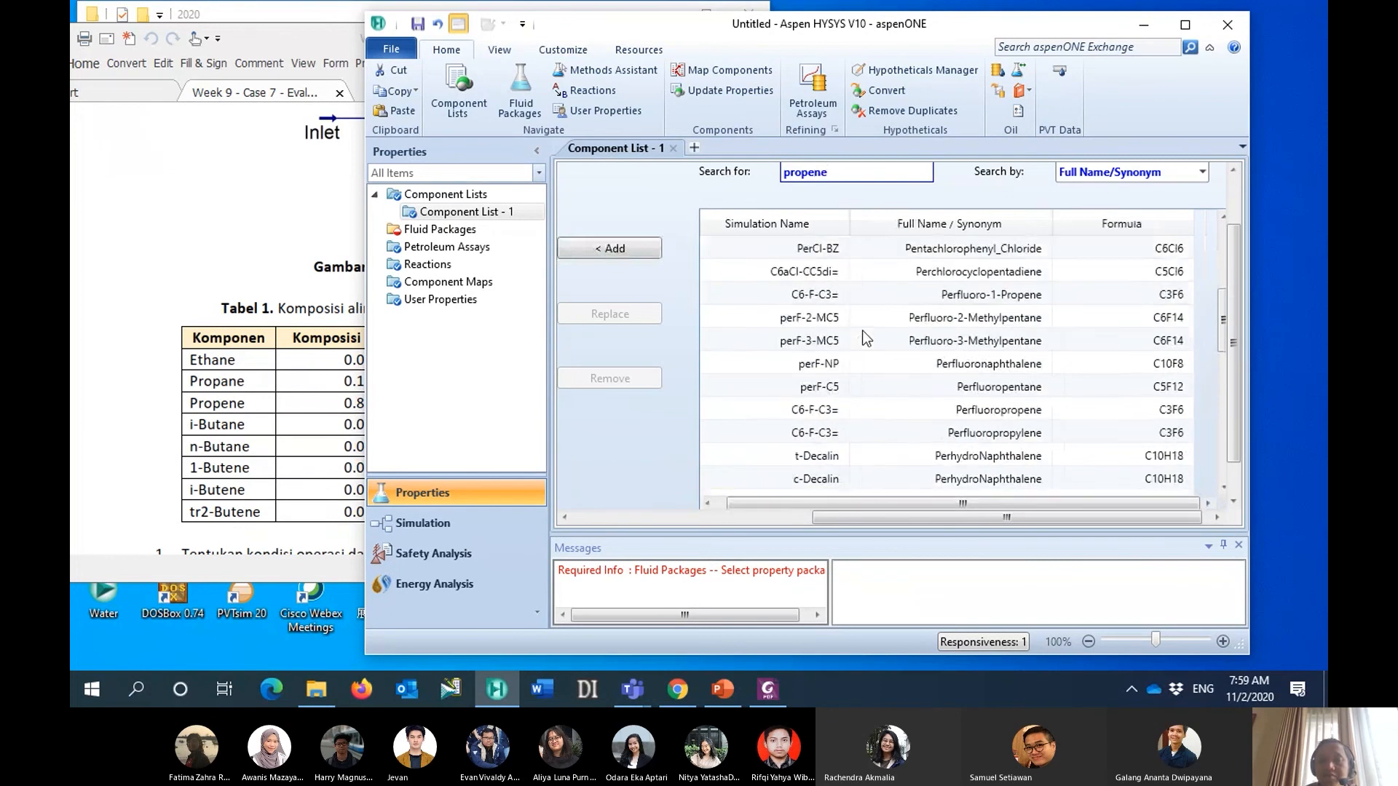
scroll(864, 338, up, 3)
scroll(863, 331, down, 8)
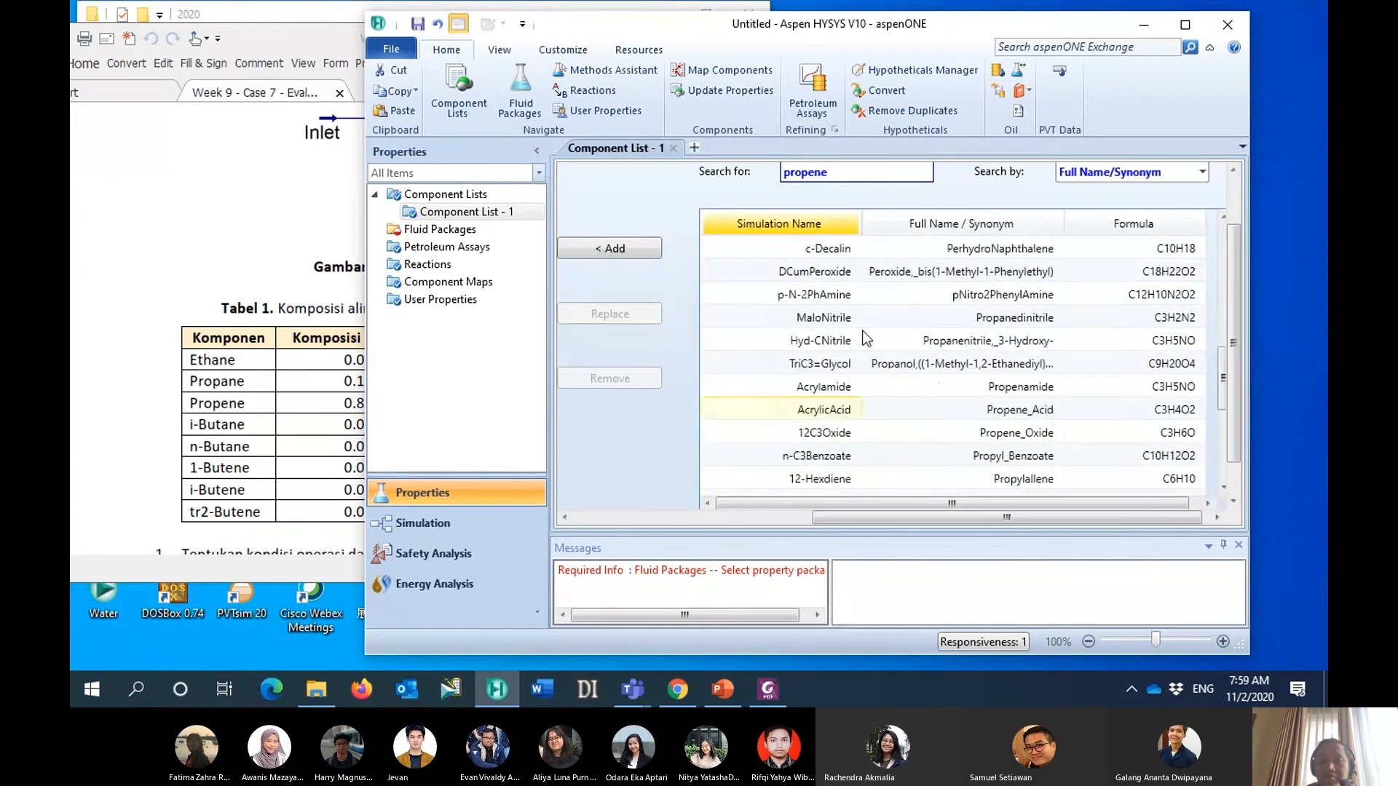
click(850, 411)
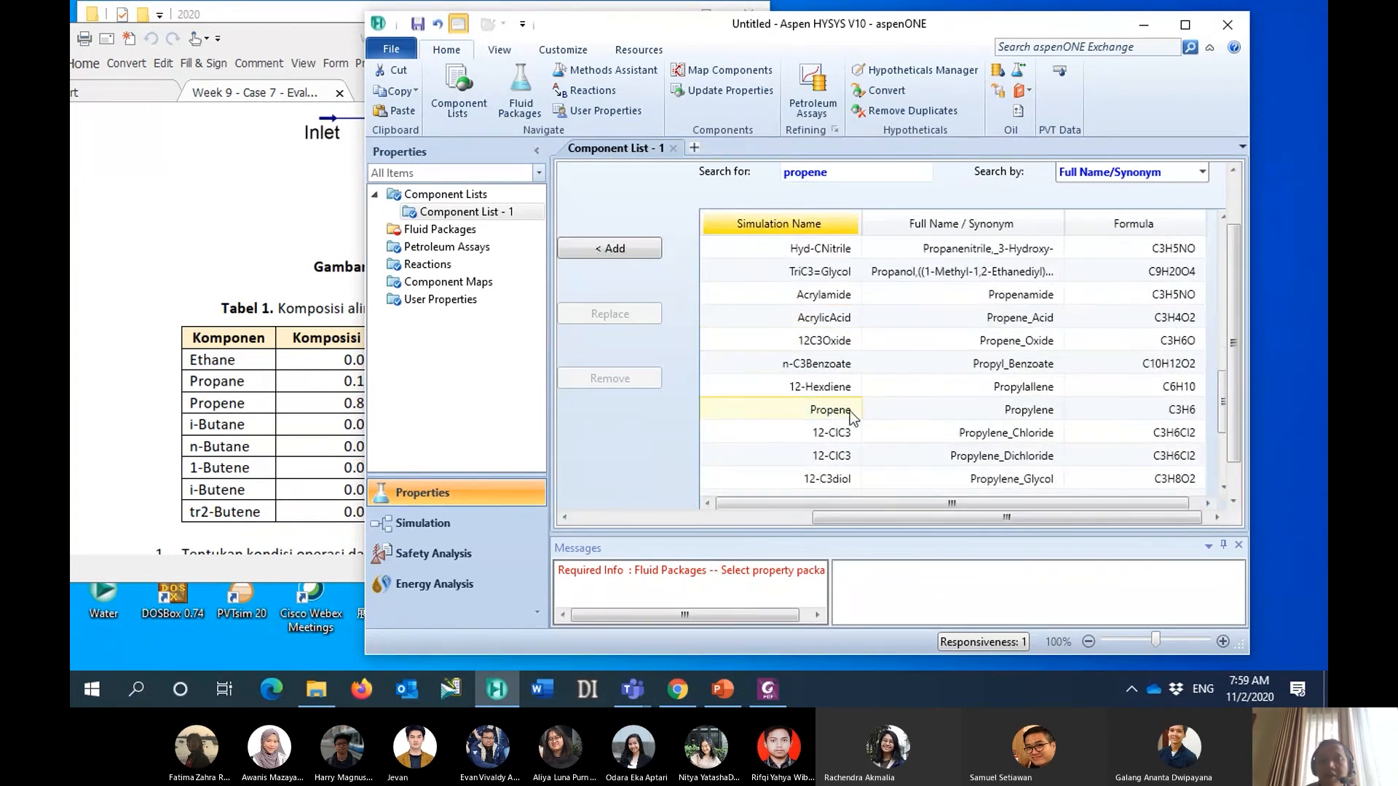
click(612, 248)
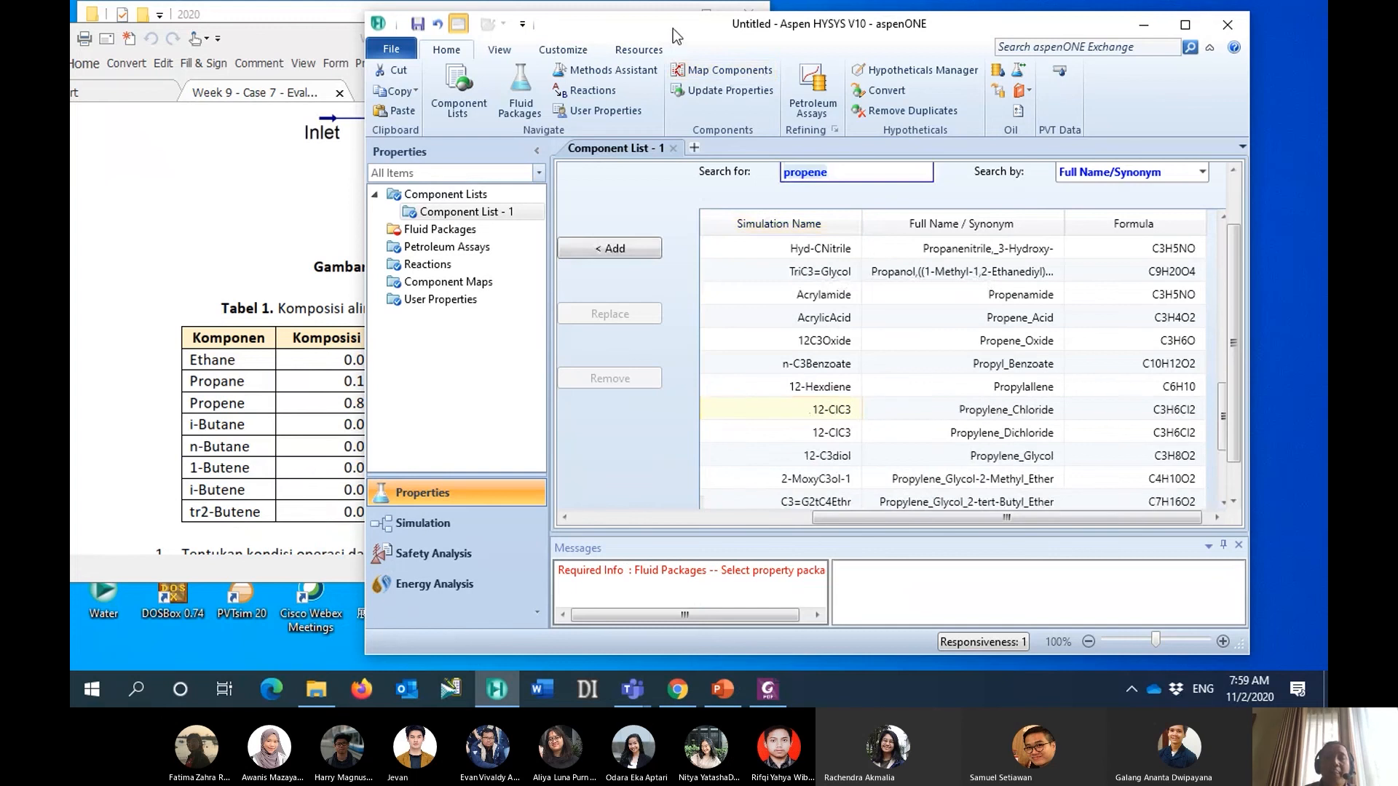
- Clear the component search and add i-Butane and n-Butane to the component list
drag(673, 28, 773, 34)
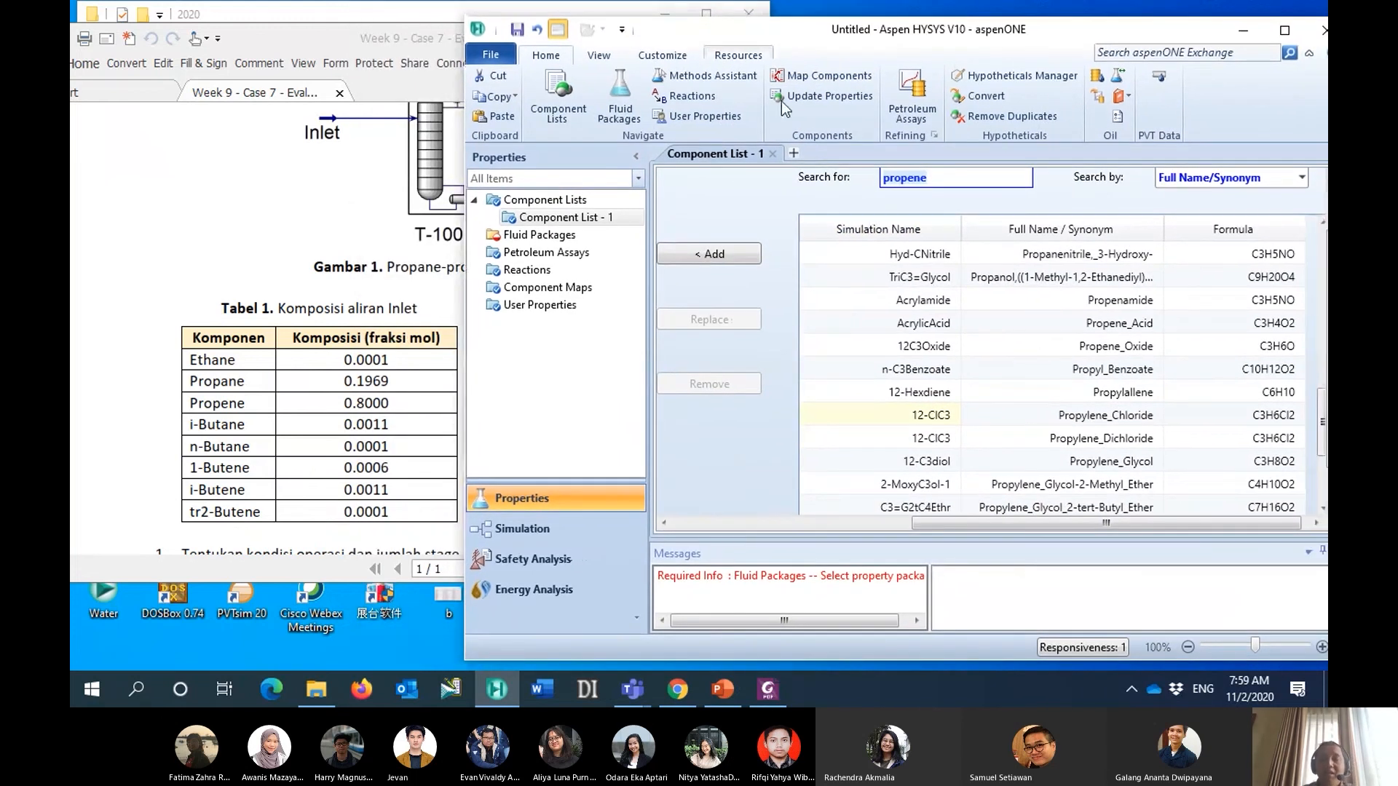
click(932, 179)
key(ctrl+a)
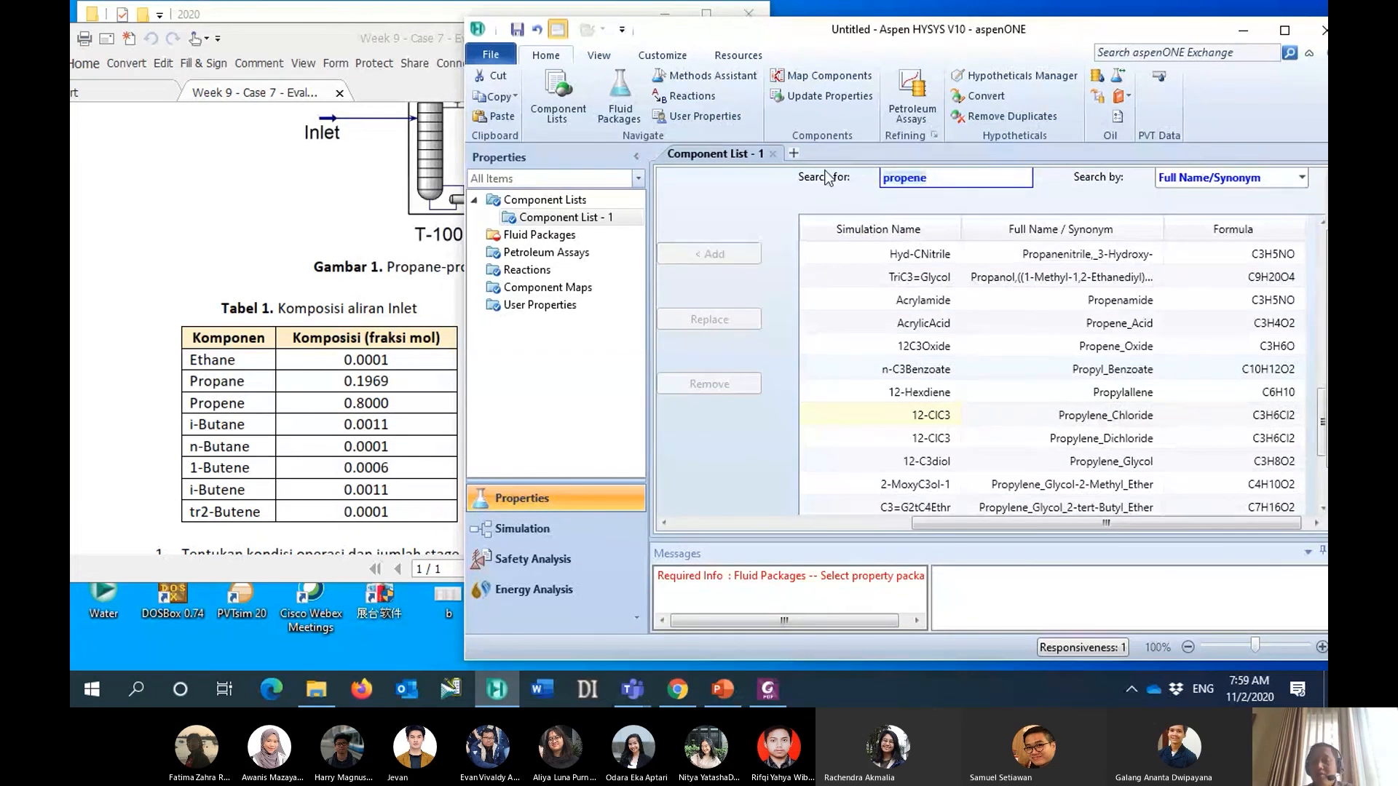
key(BackSpace)
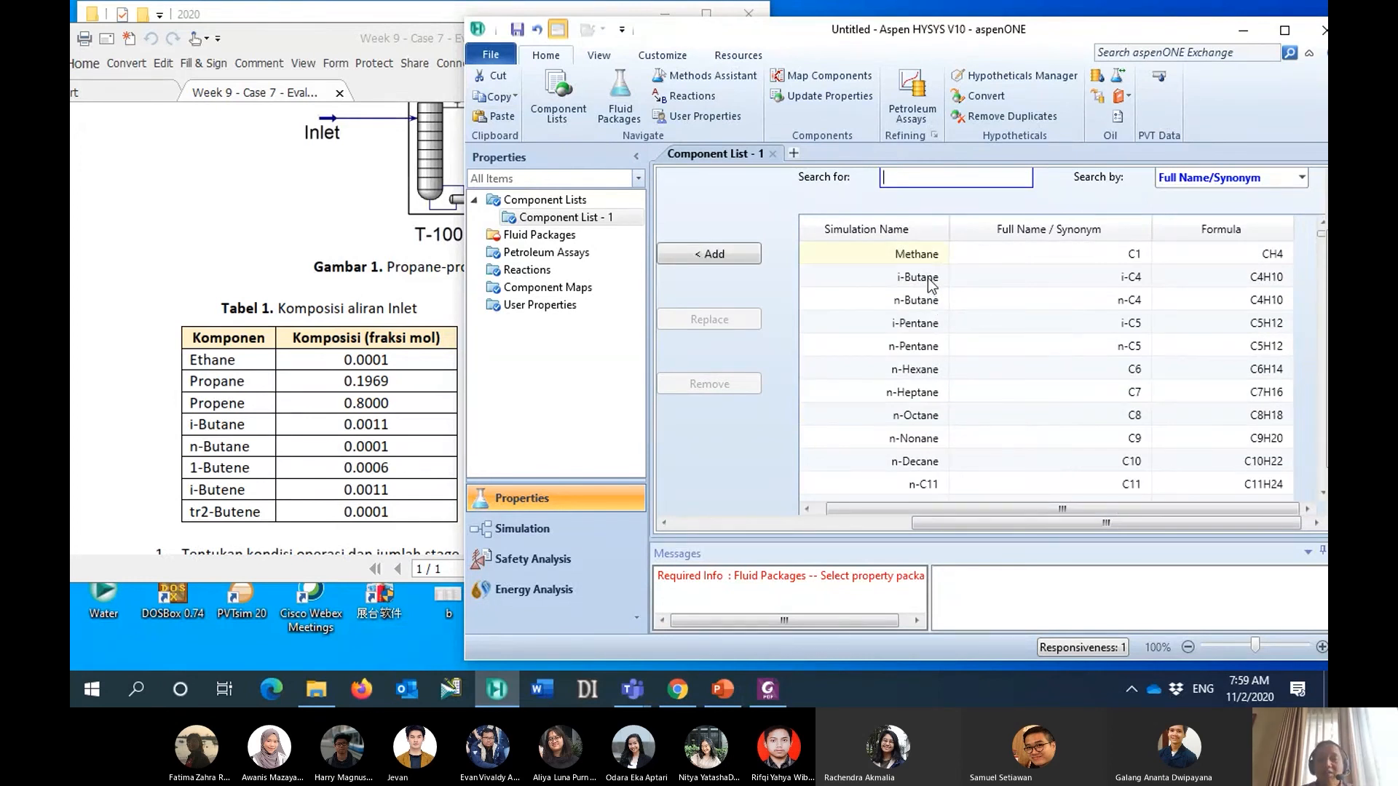
click(930, 278)
shift+click(925, 302)
click(704, 254)
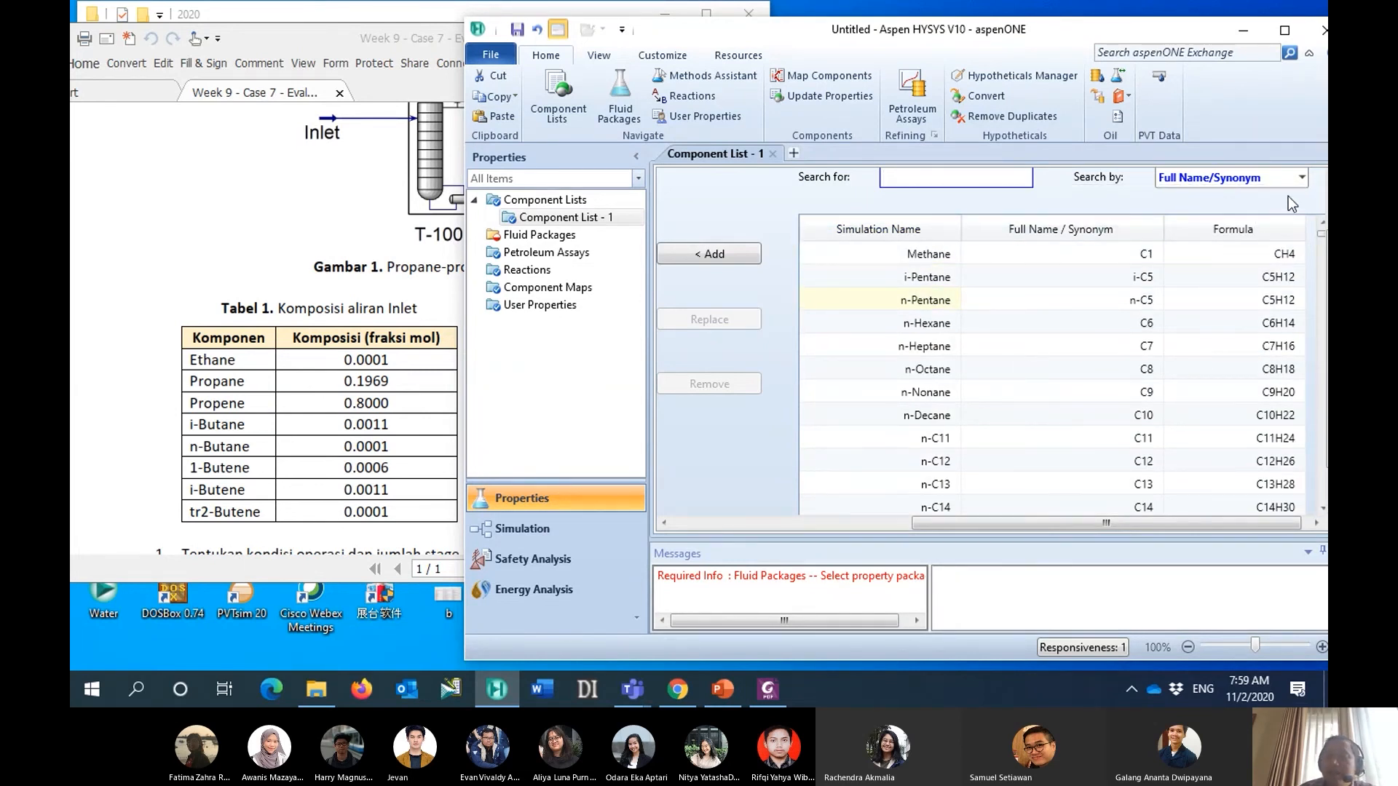
- Set the databank search to Simulation Name, find "1-butene" and add 1-Butene to the component list
click(1302, 179)
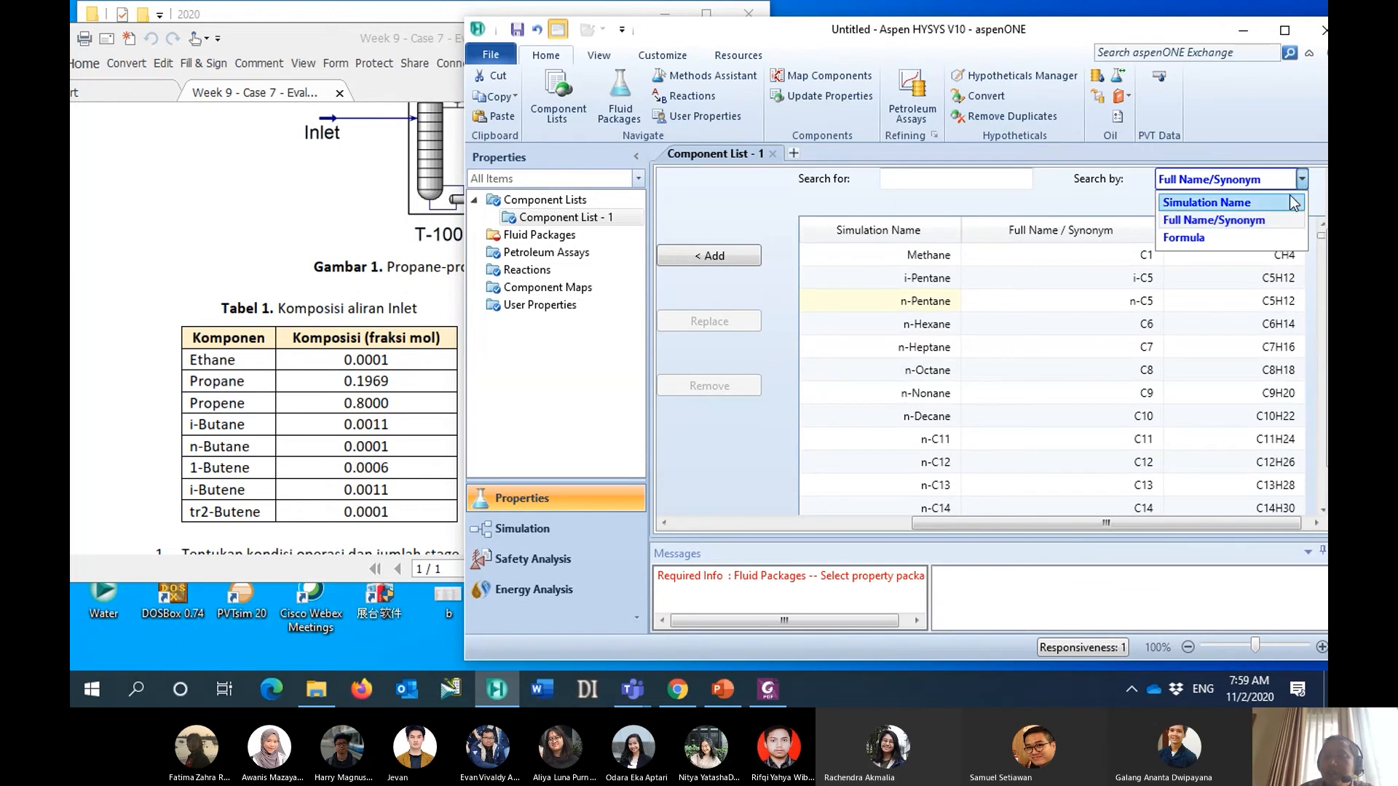
click(1280, 202)
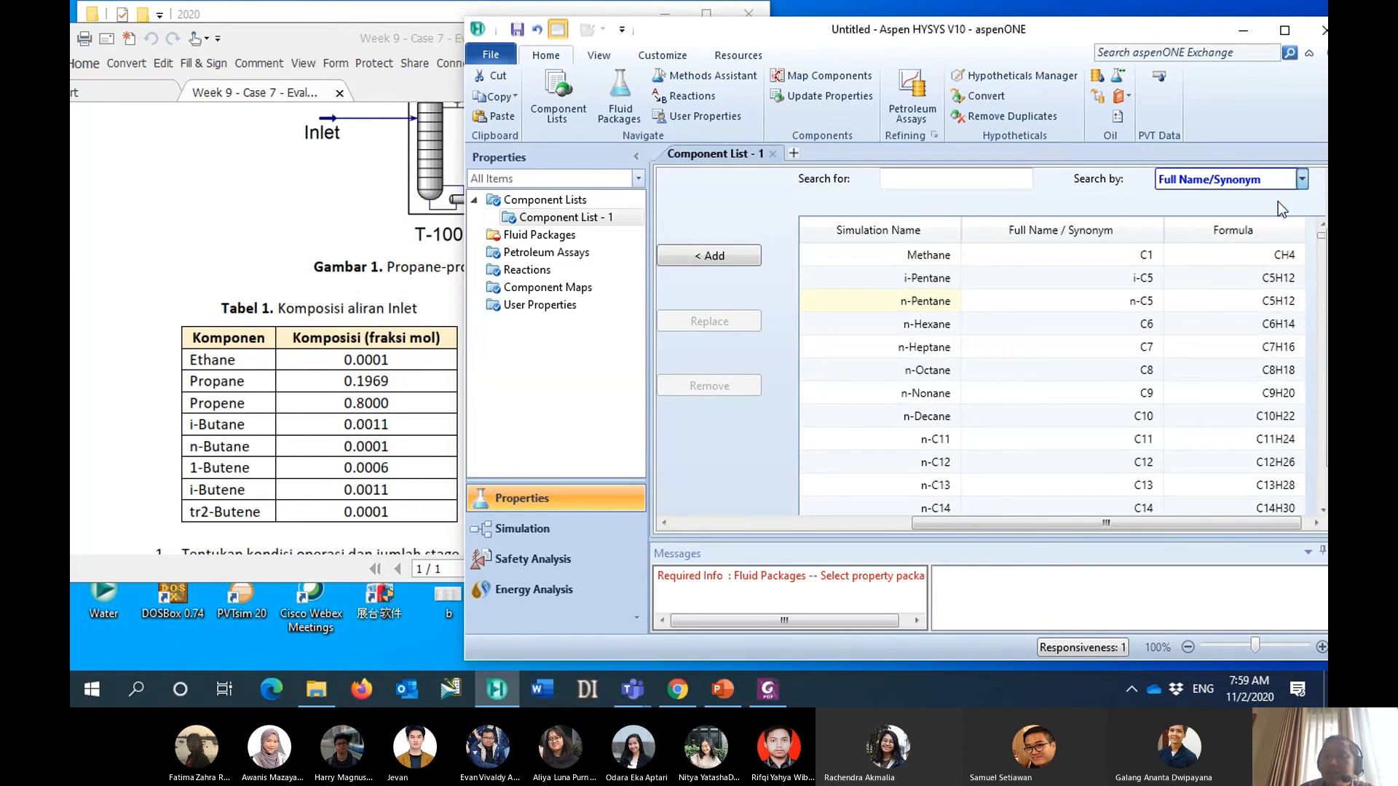
click(996, 184)
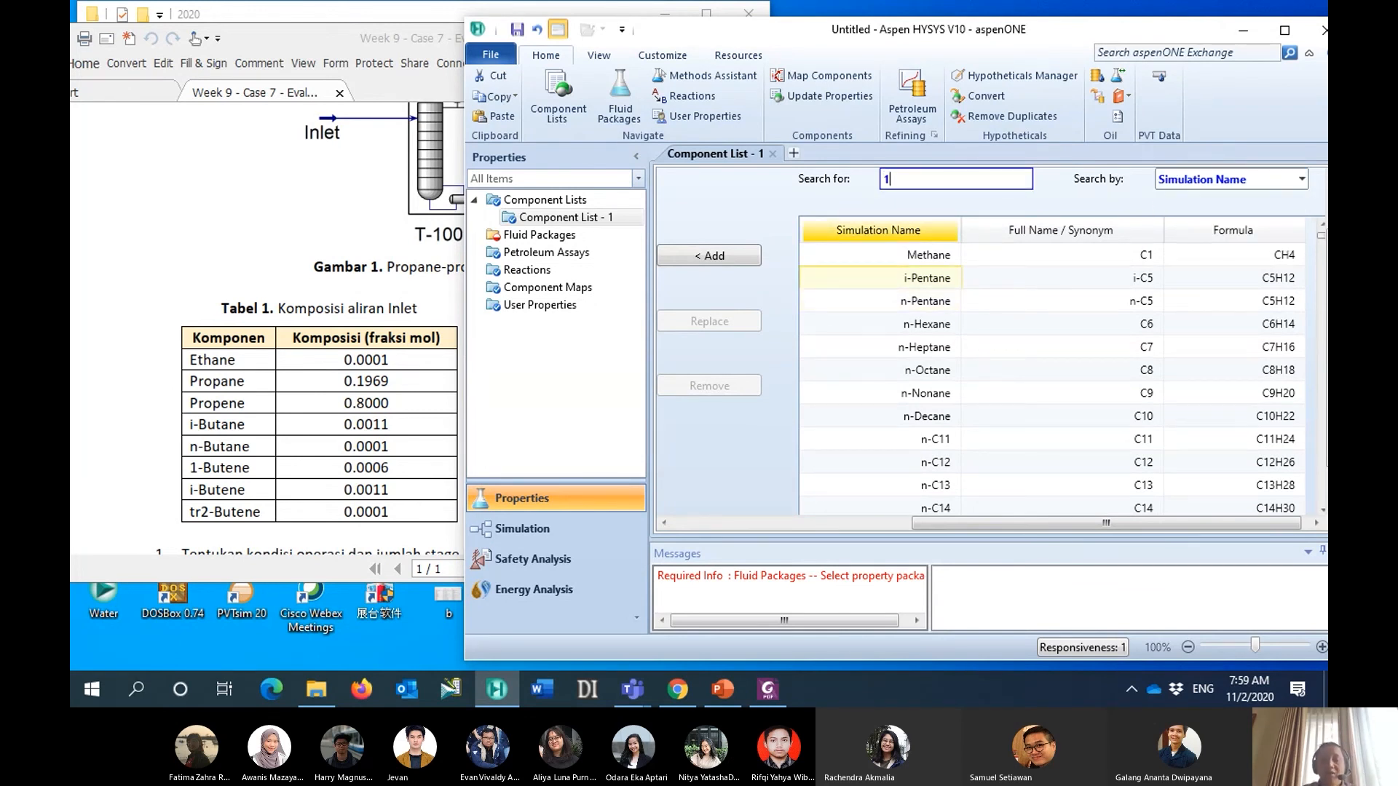
text(1-bute)
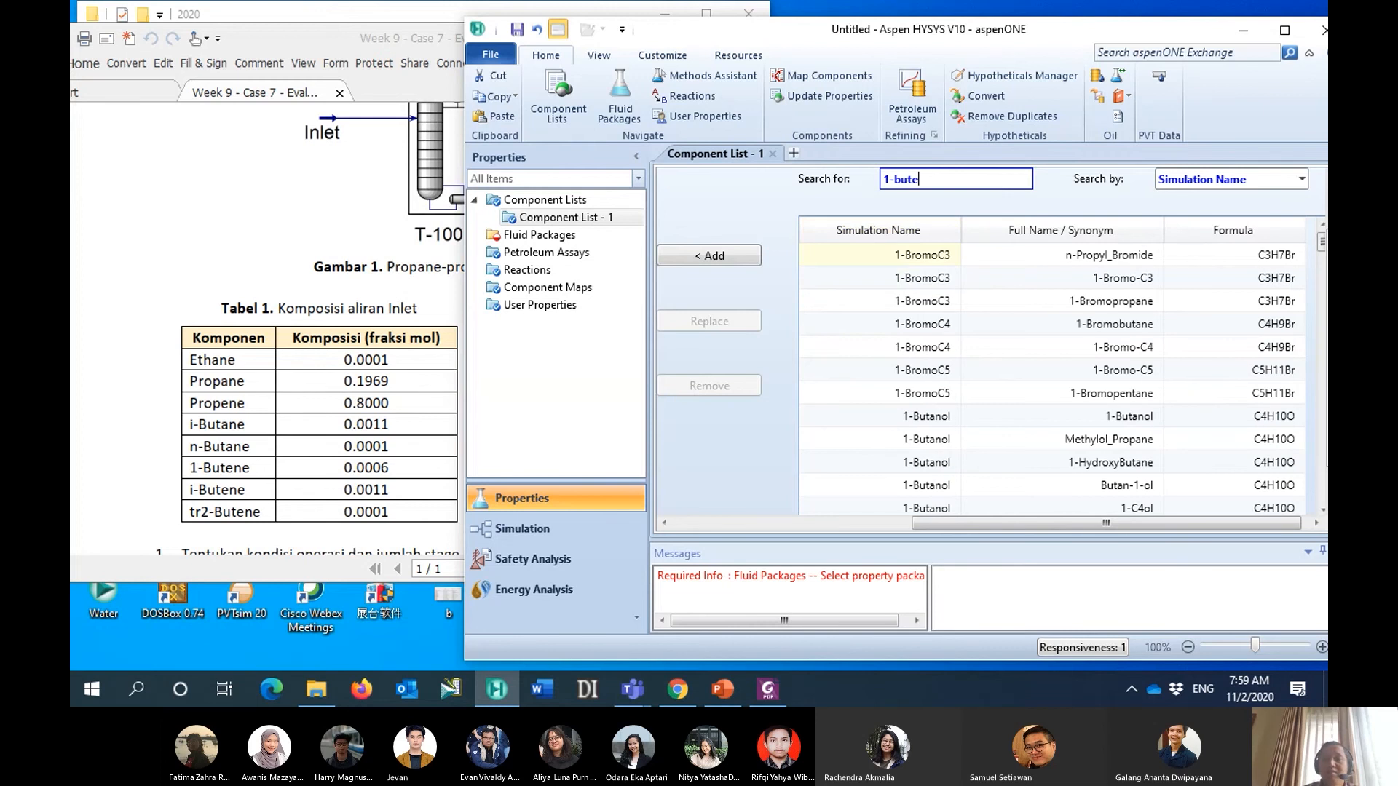
text(ne)
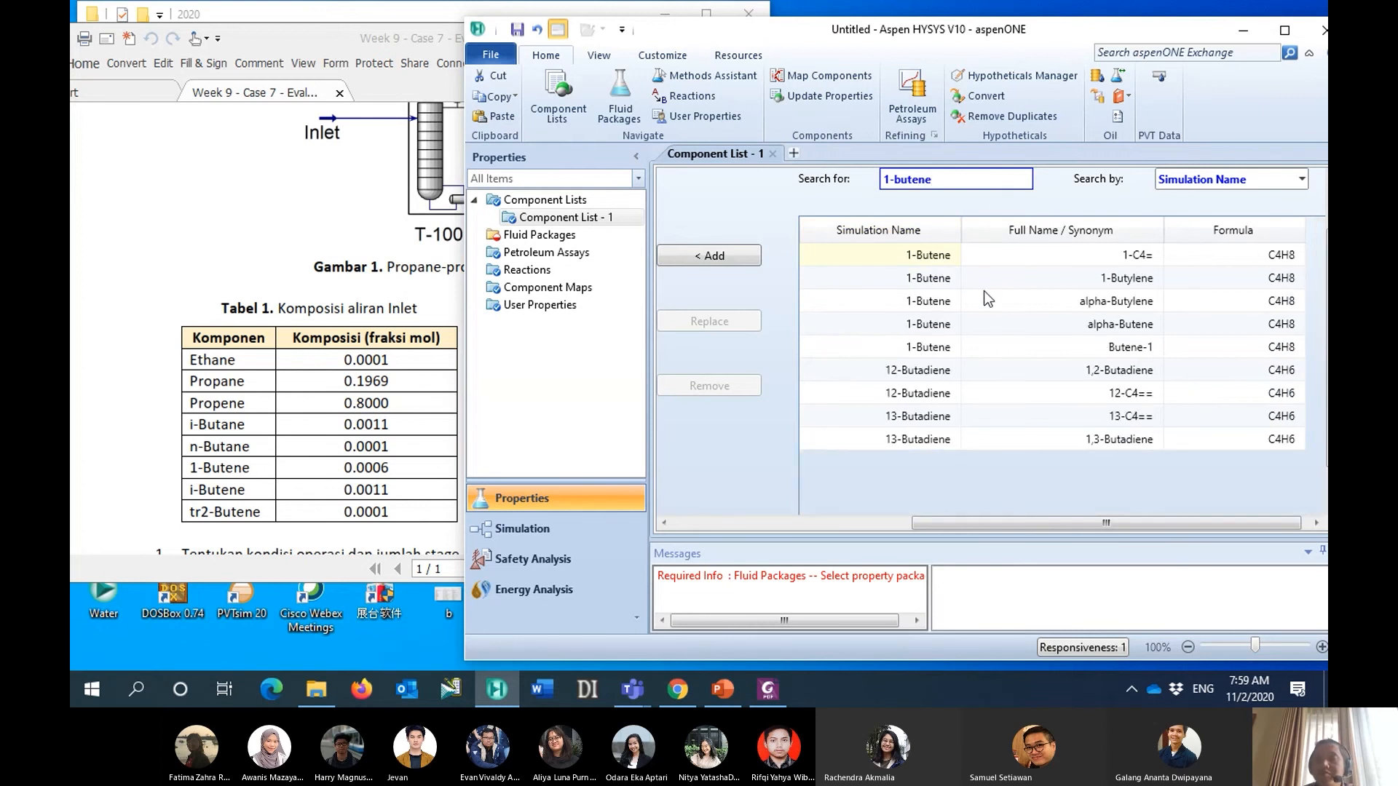
click(939, 260)
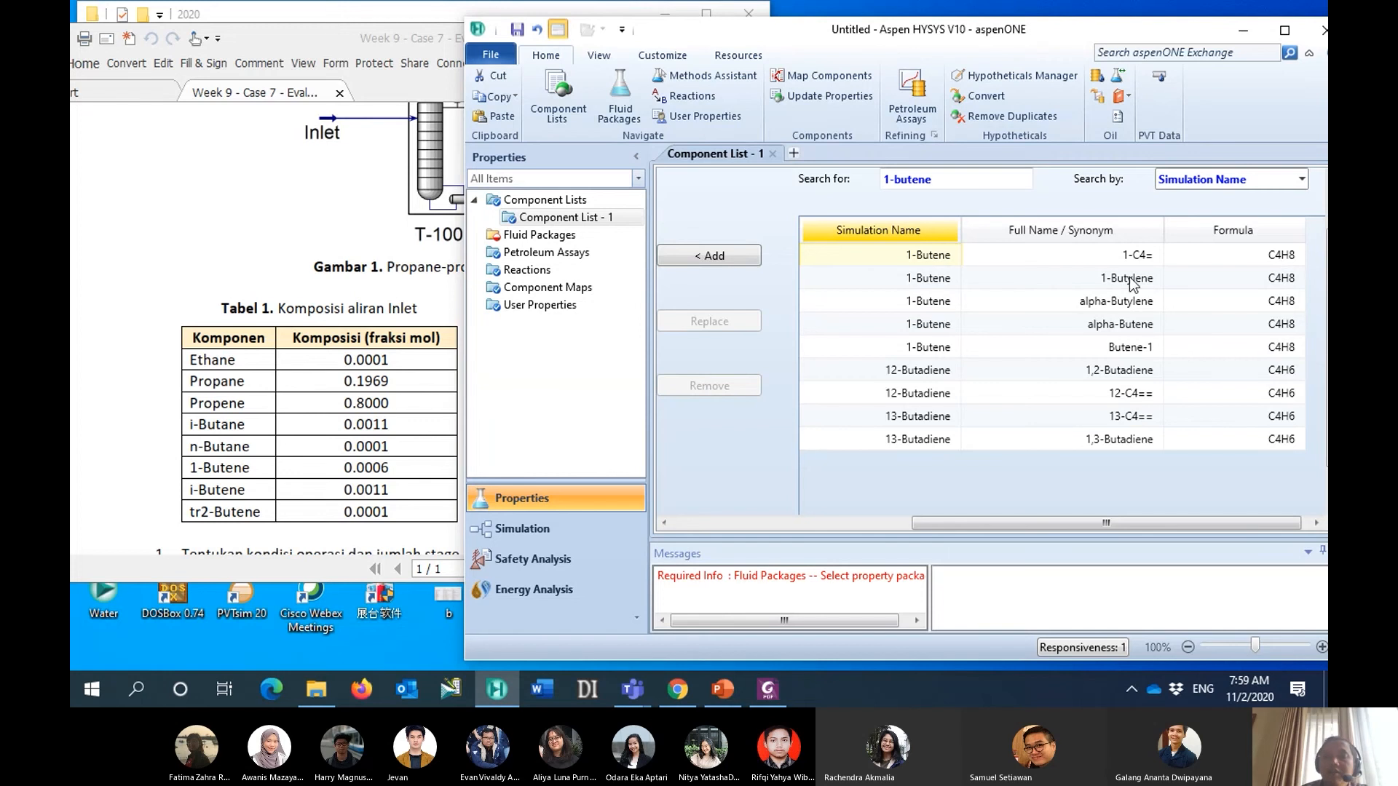
click(730, 256)
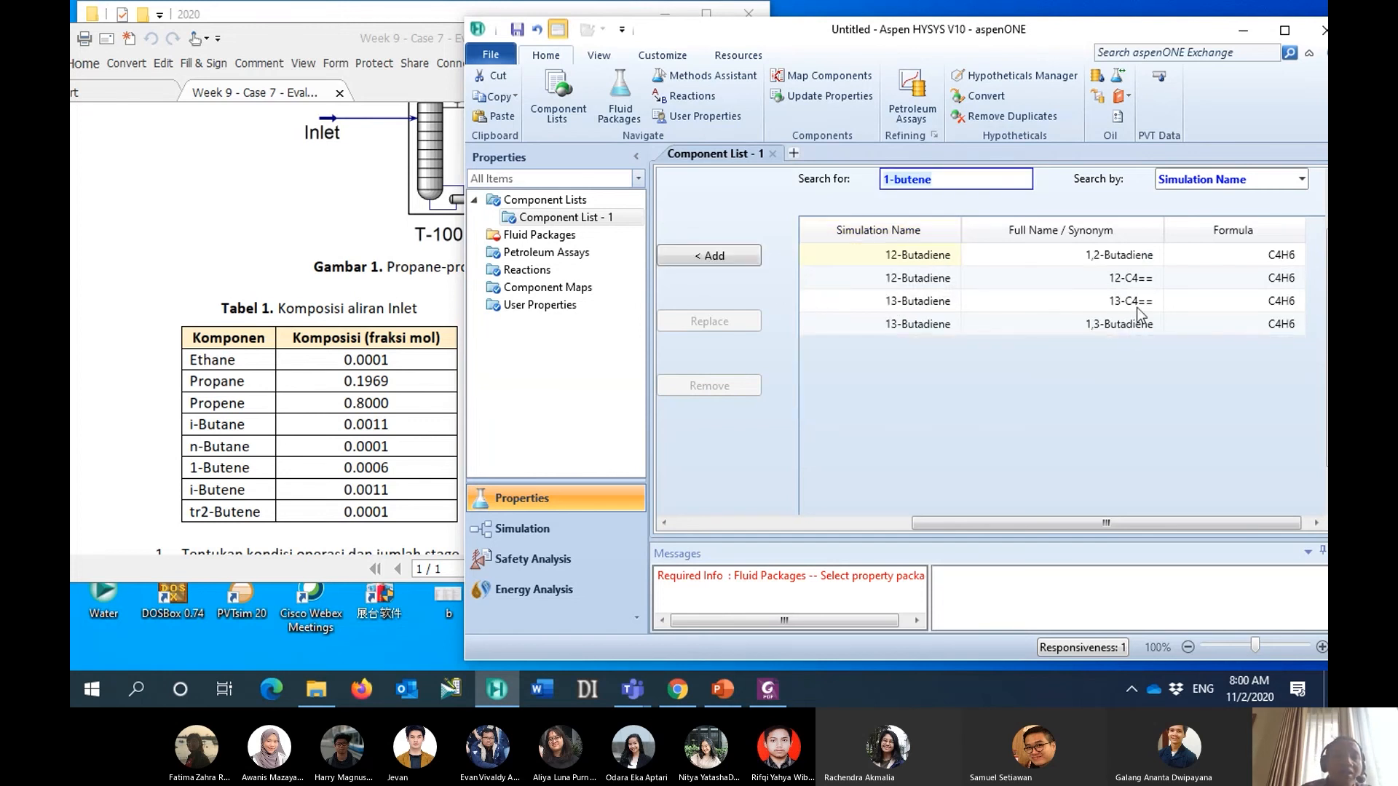
- Find "i-butene" by simulation name and add i-Butene to the component list
click(945, 181)
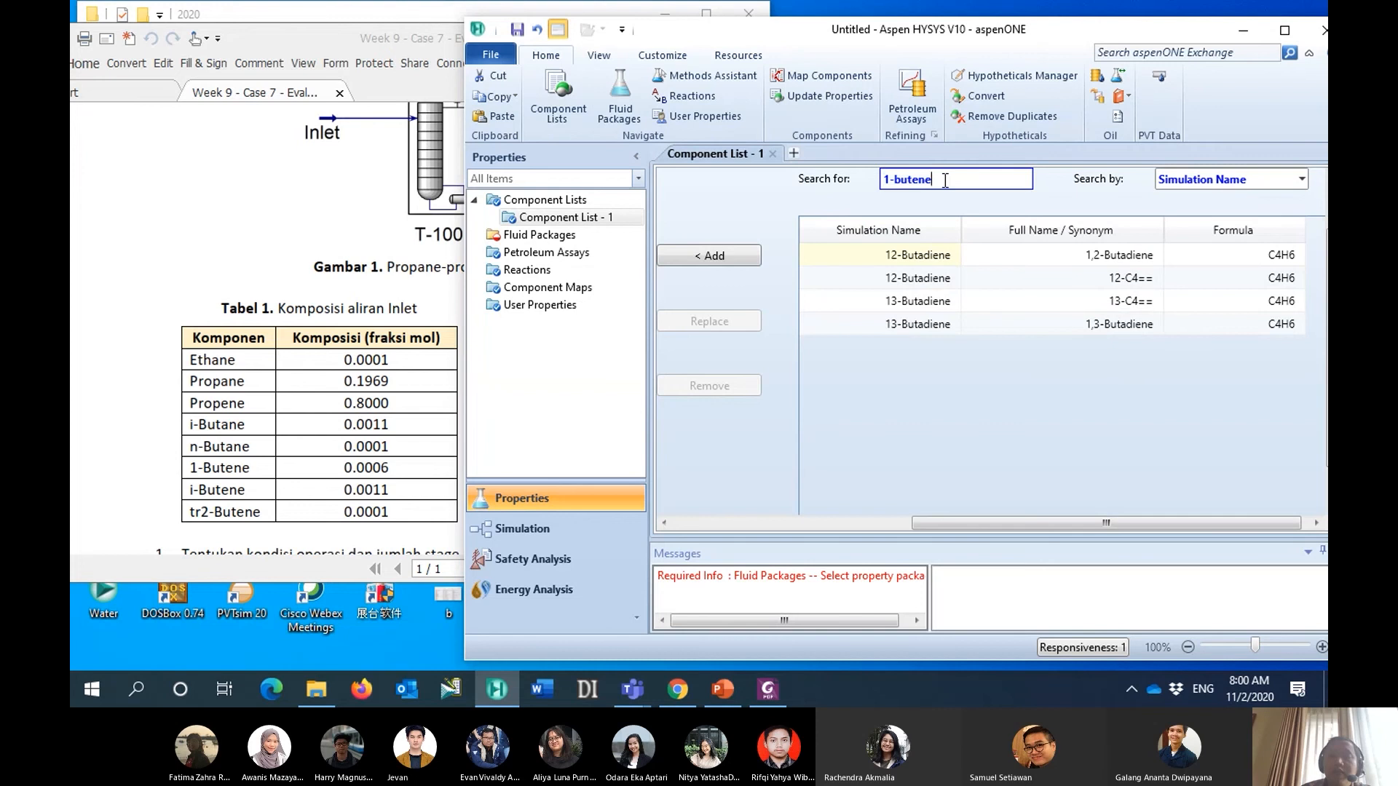
drag(949, 179, 836, 179)
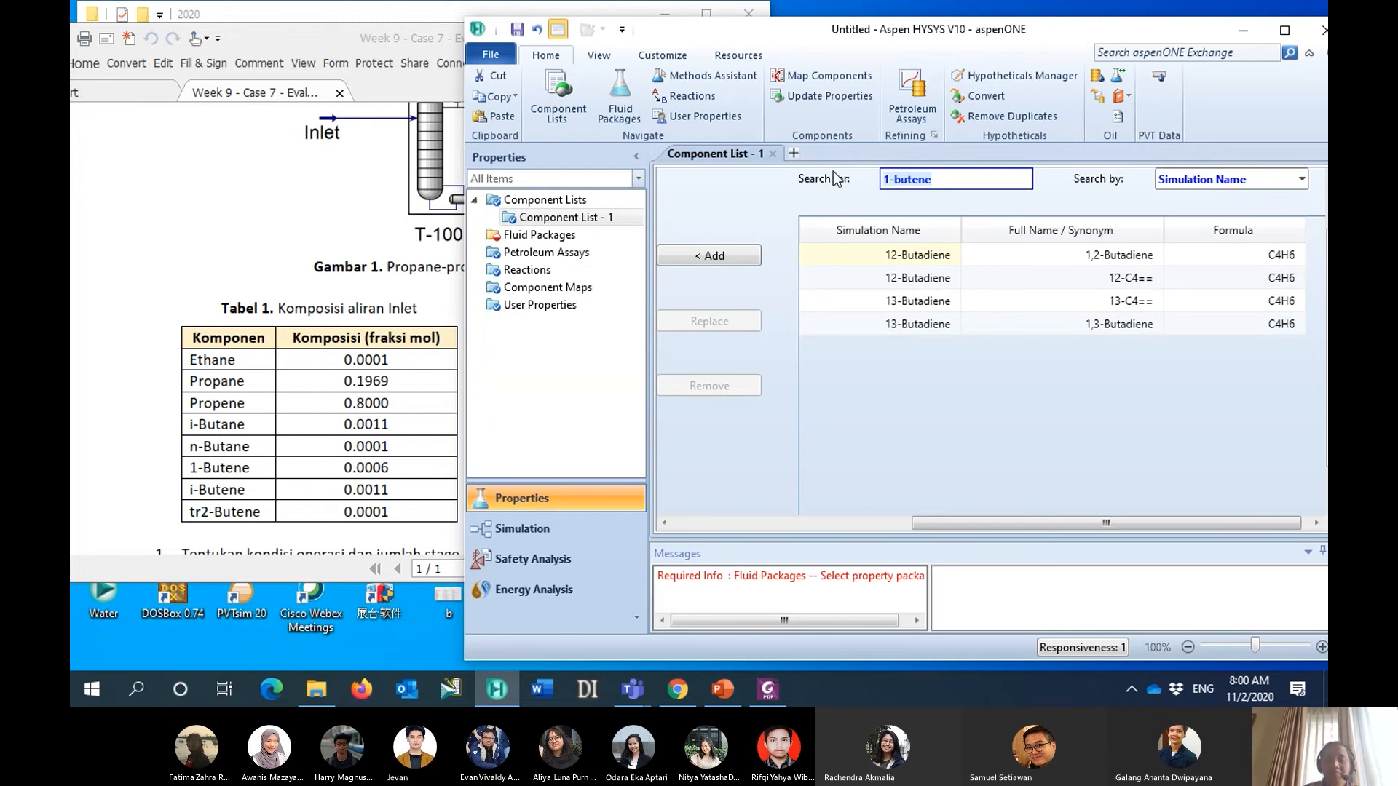
text(i-buten)
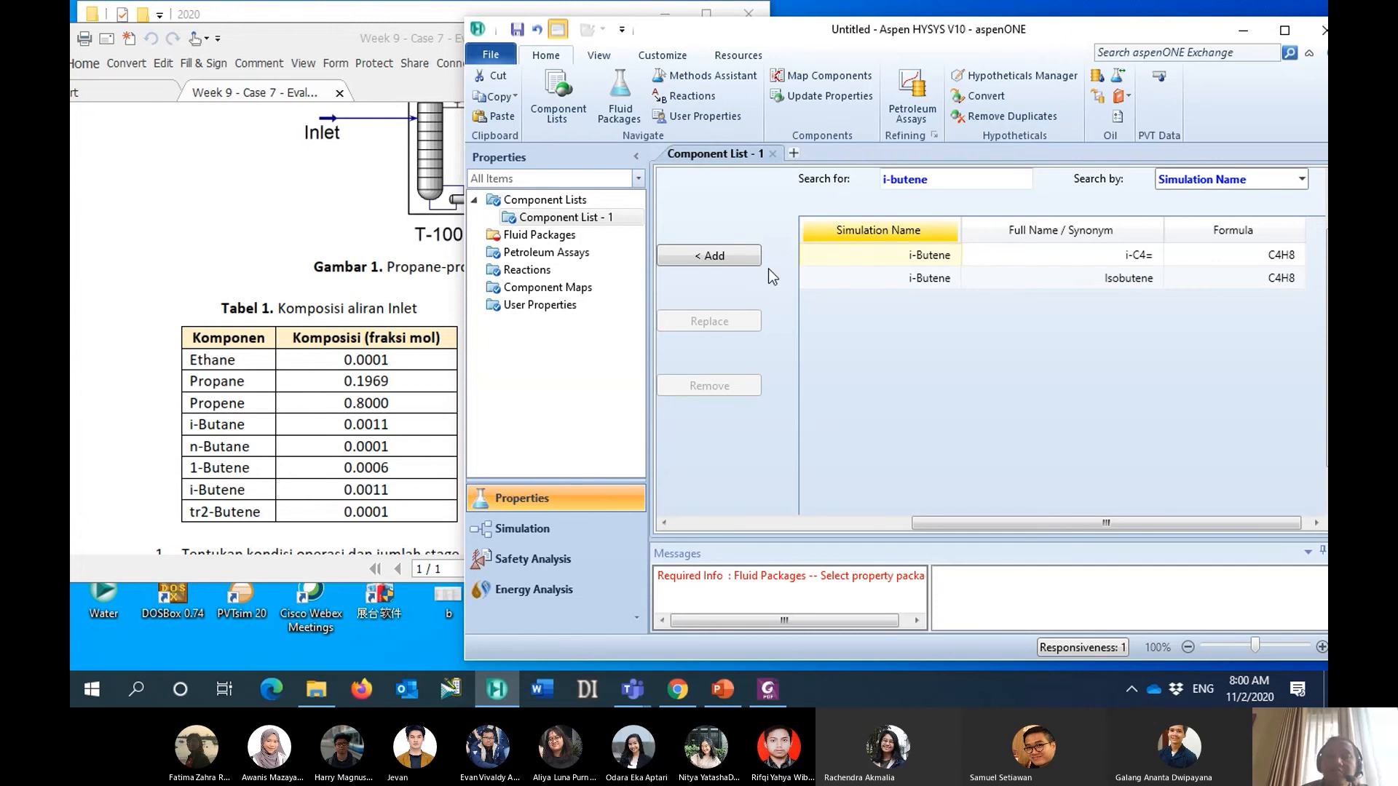
click(735, 257)
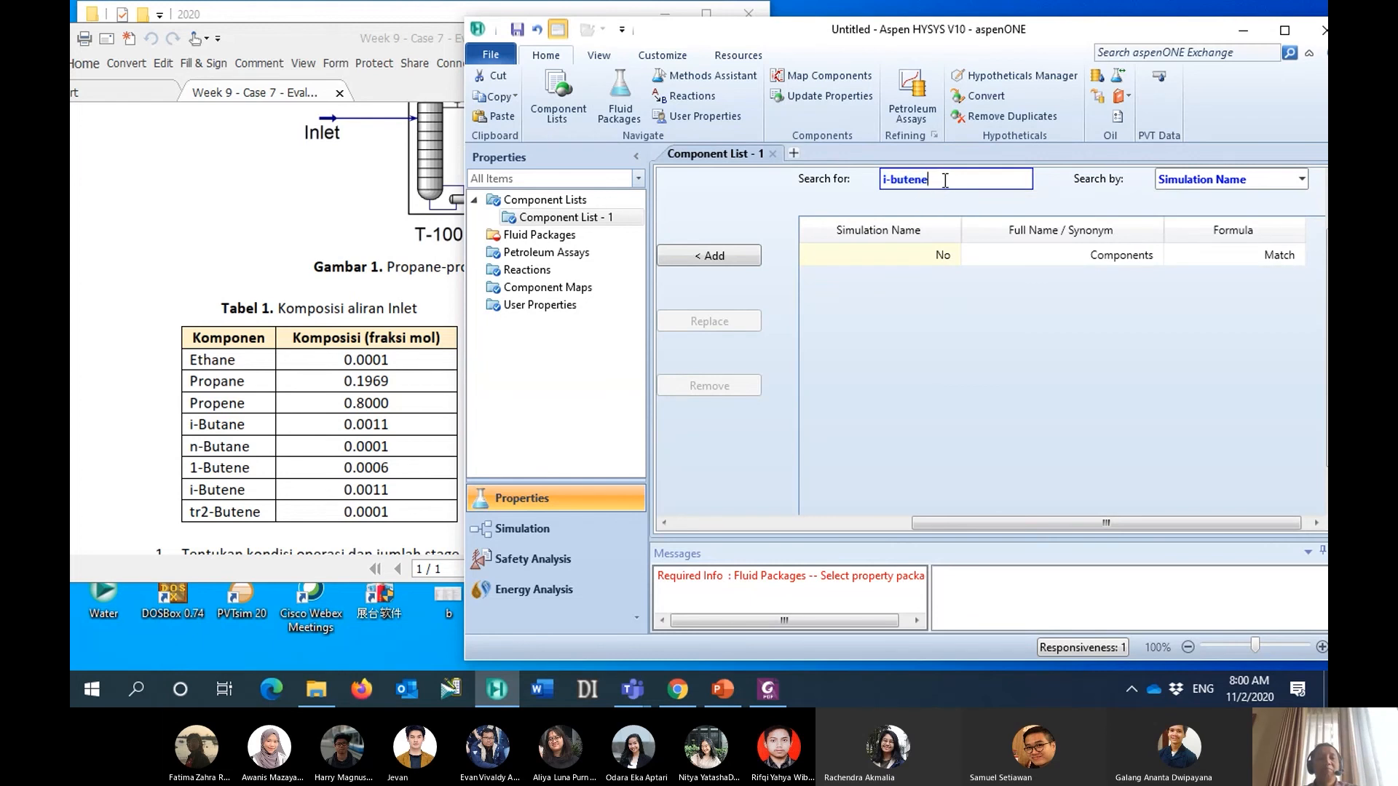
- Find "tr2-butene" by simulation name and add tr2-Butene to the component list
text(tr)
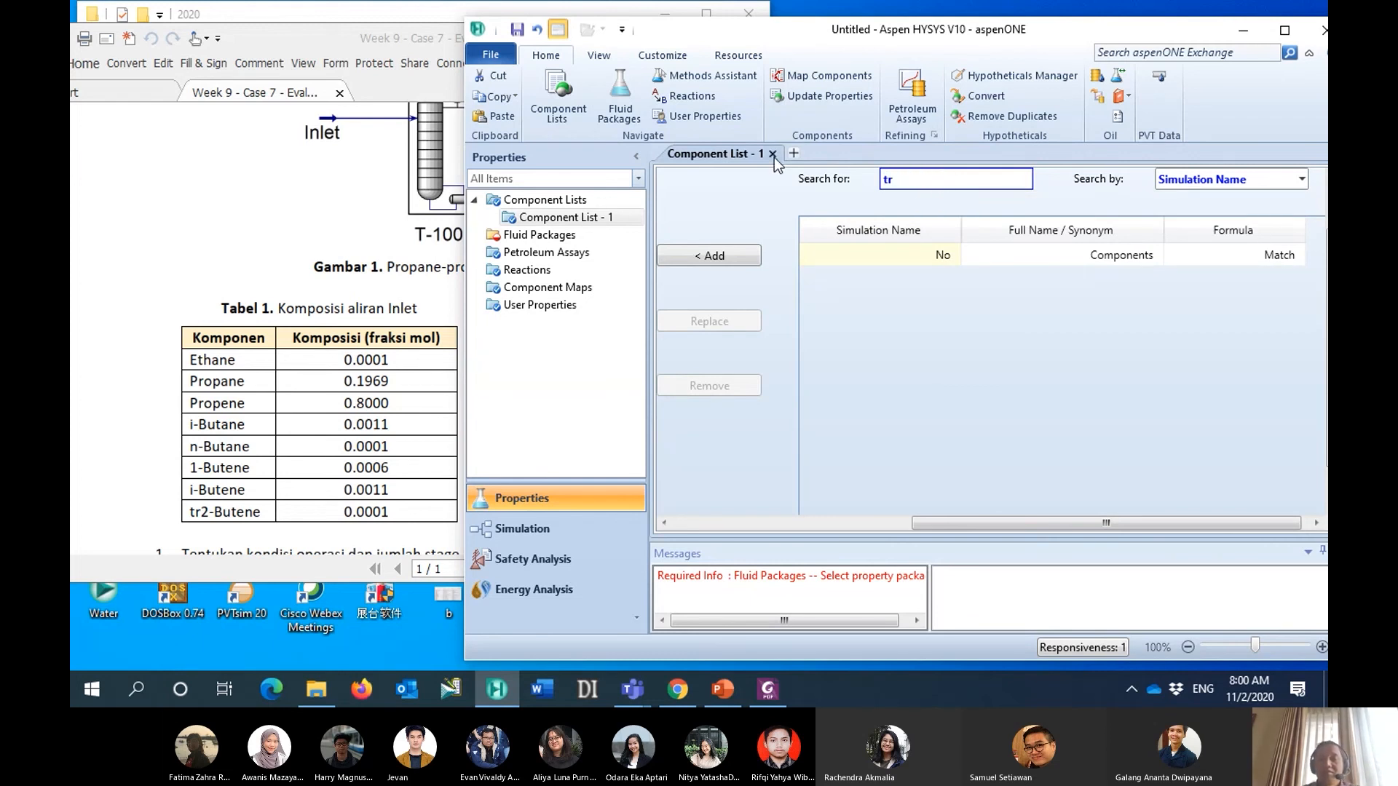
text(2-)
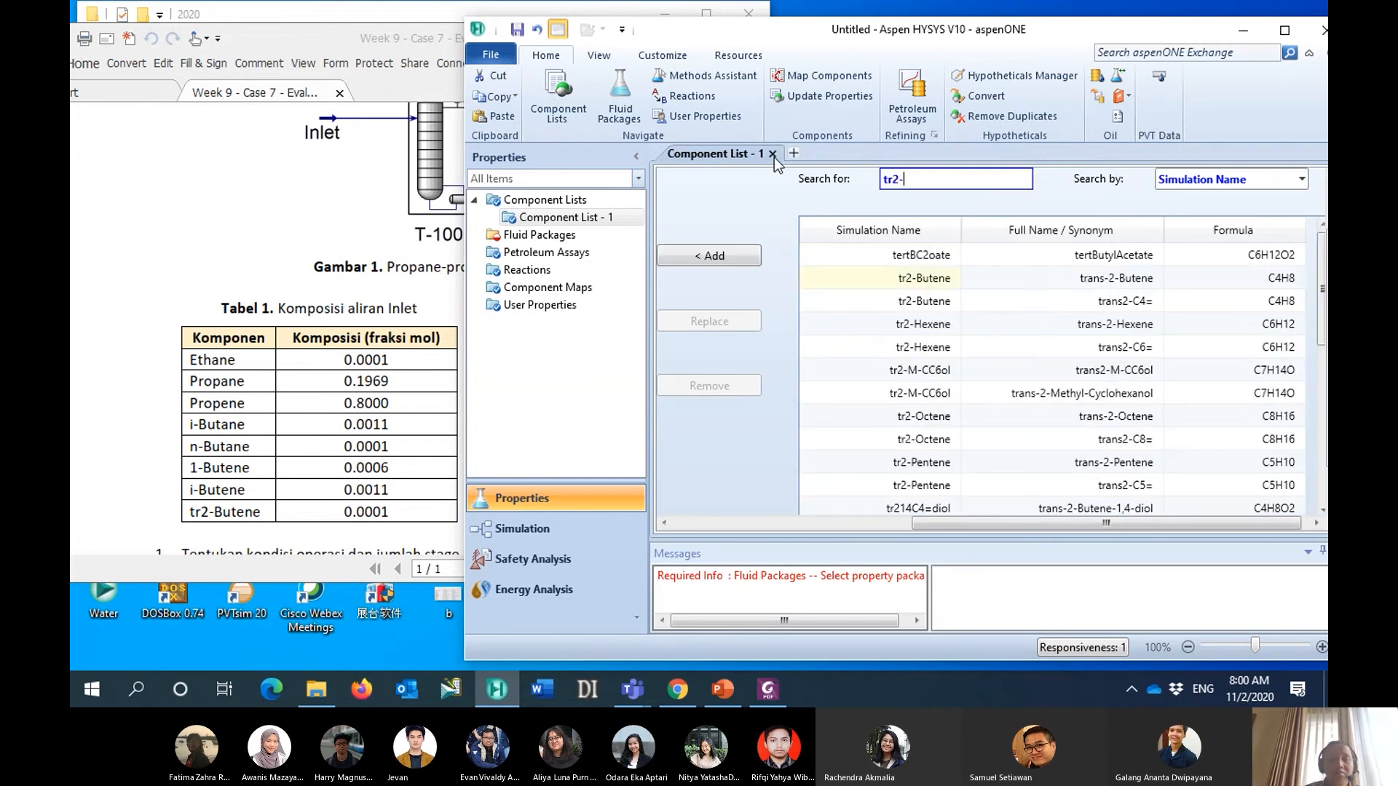
text(butene)
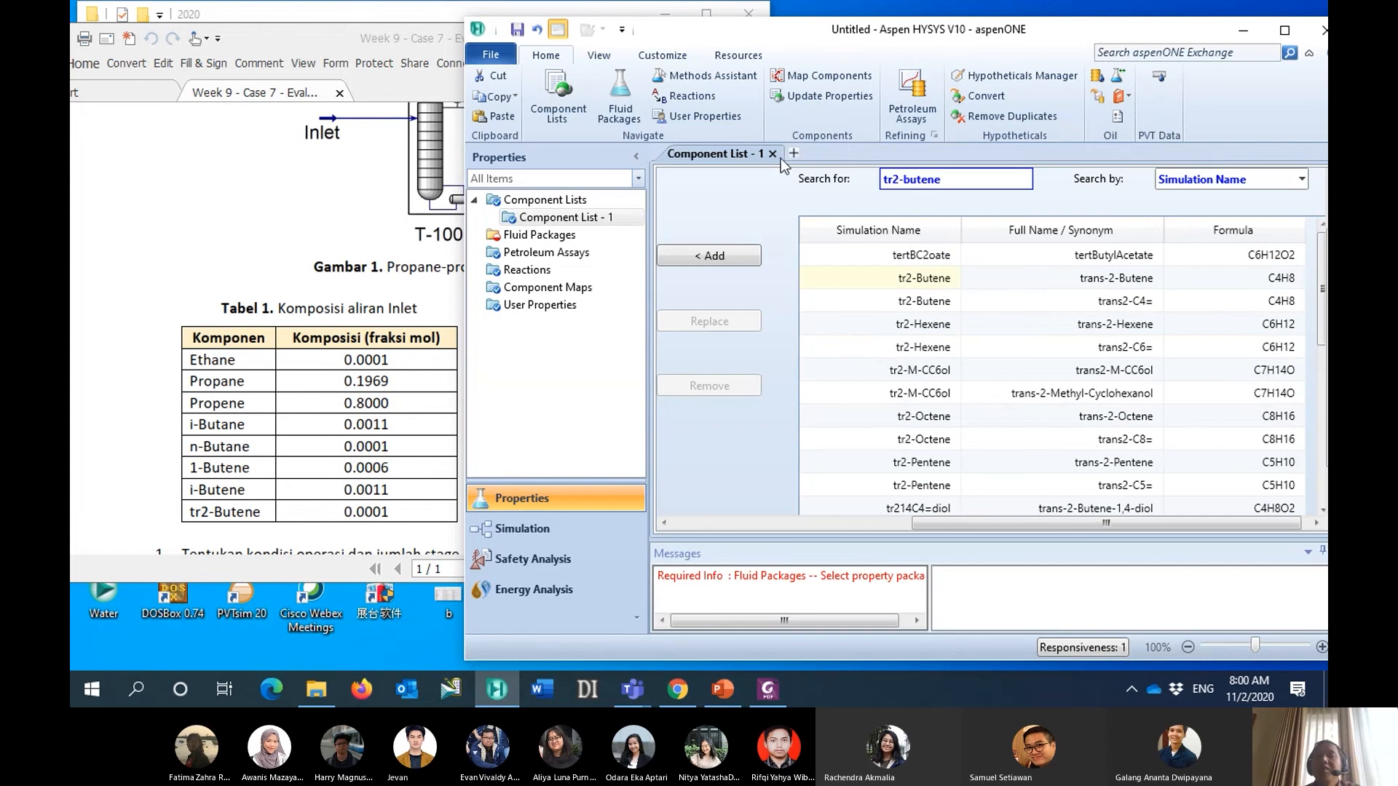
click(864, 265)
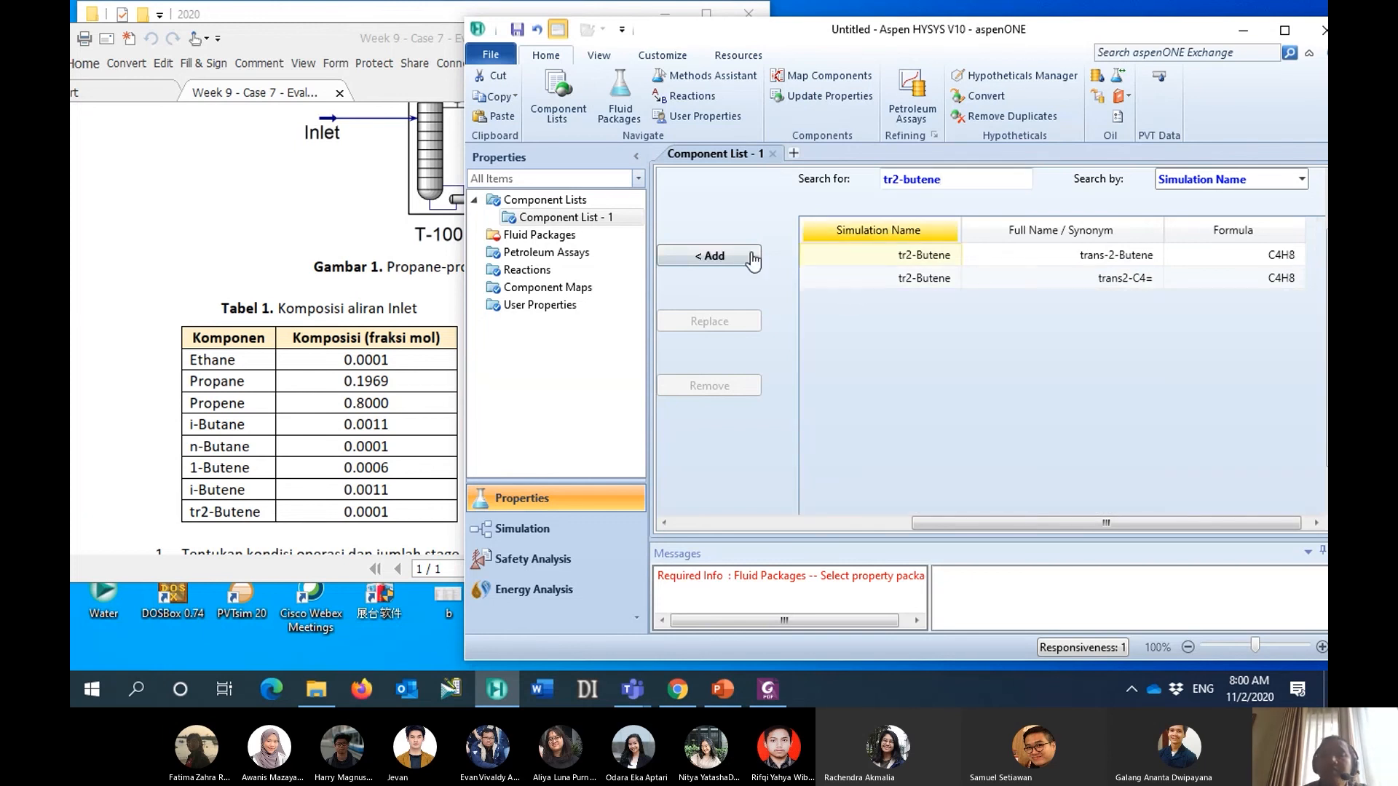
click(717, 255)
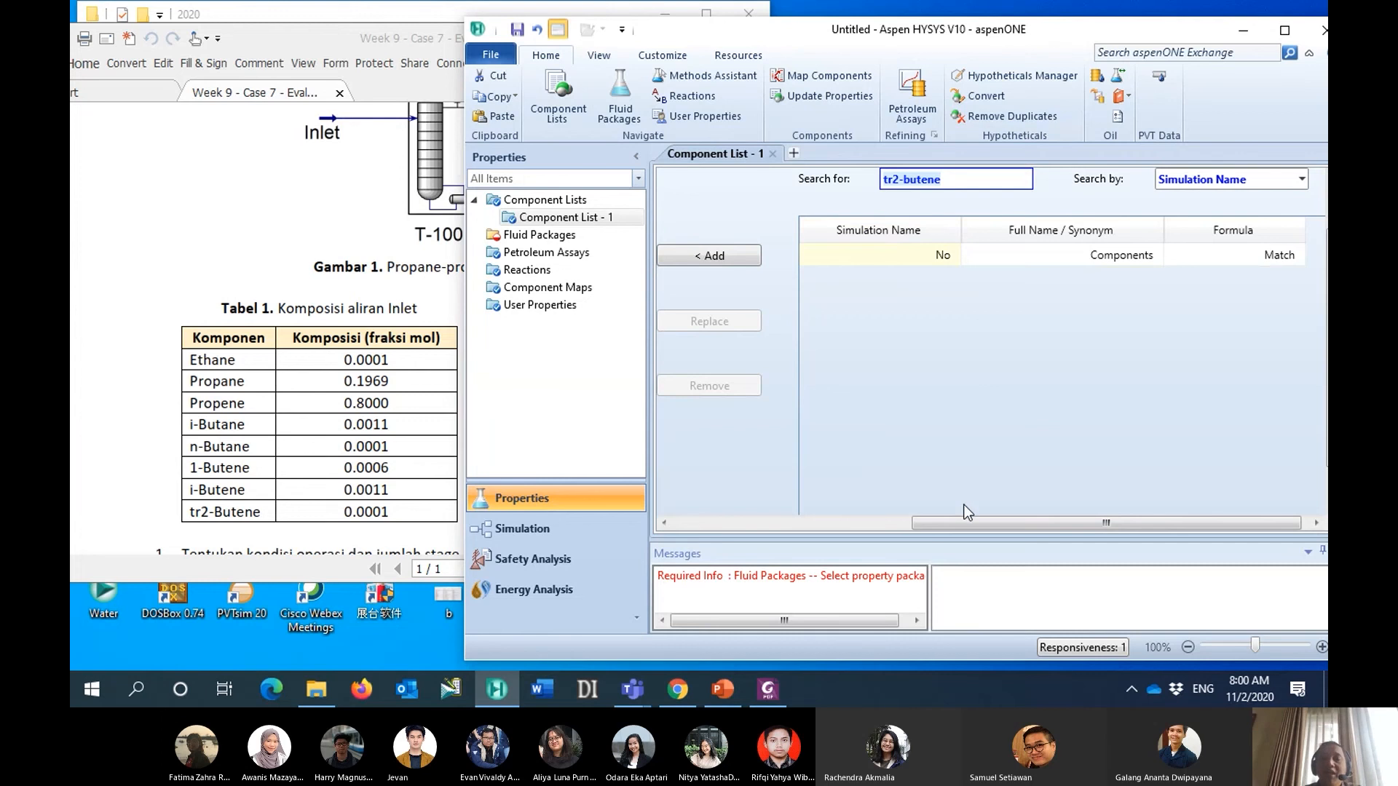
- Add a fluid package for Component List - 1 and choose Peng-Robinson as its property package
drag(961, 525, 721, 524)
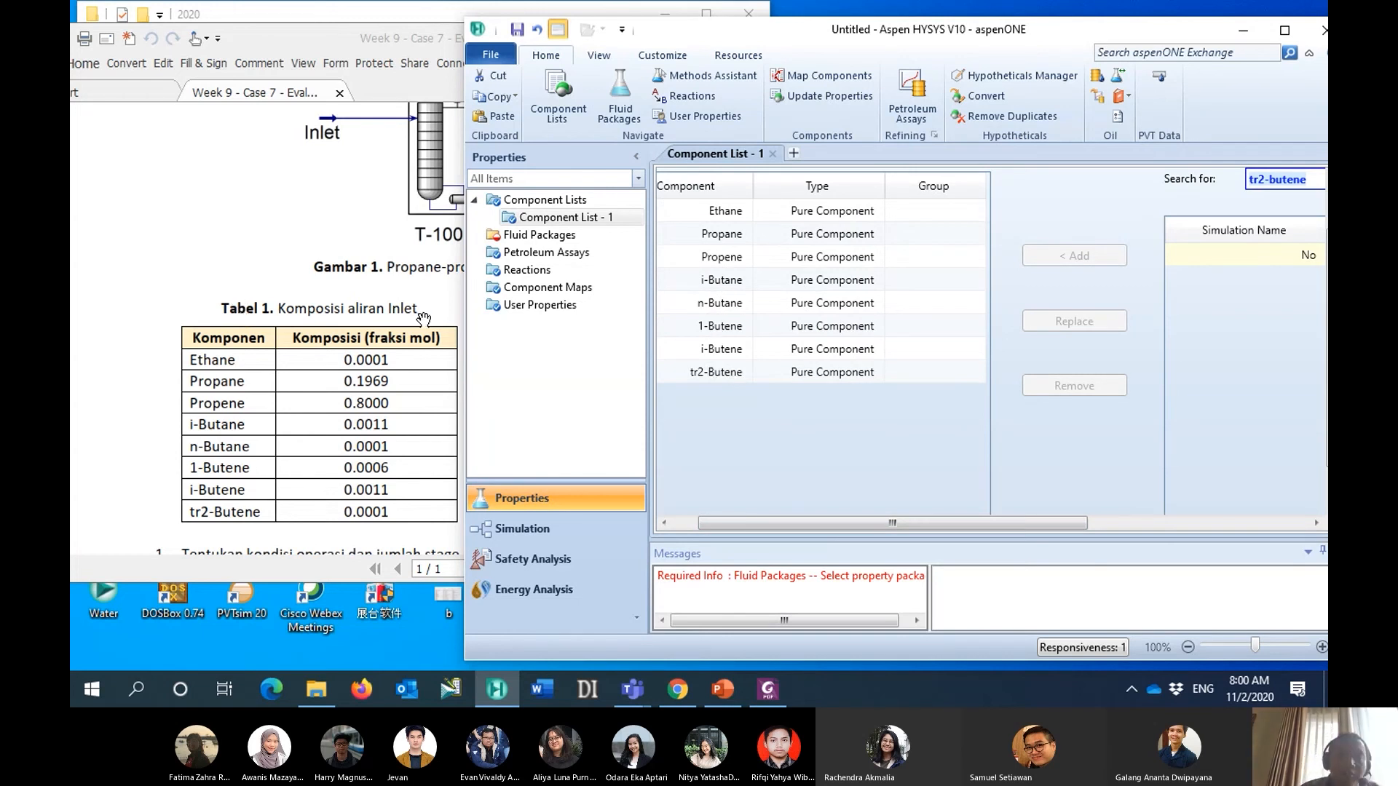
click(543, 235)
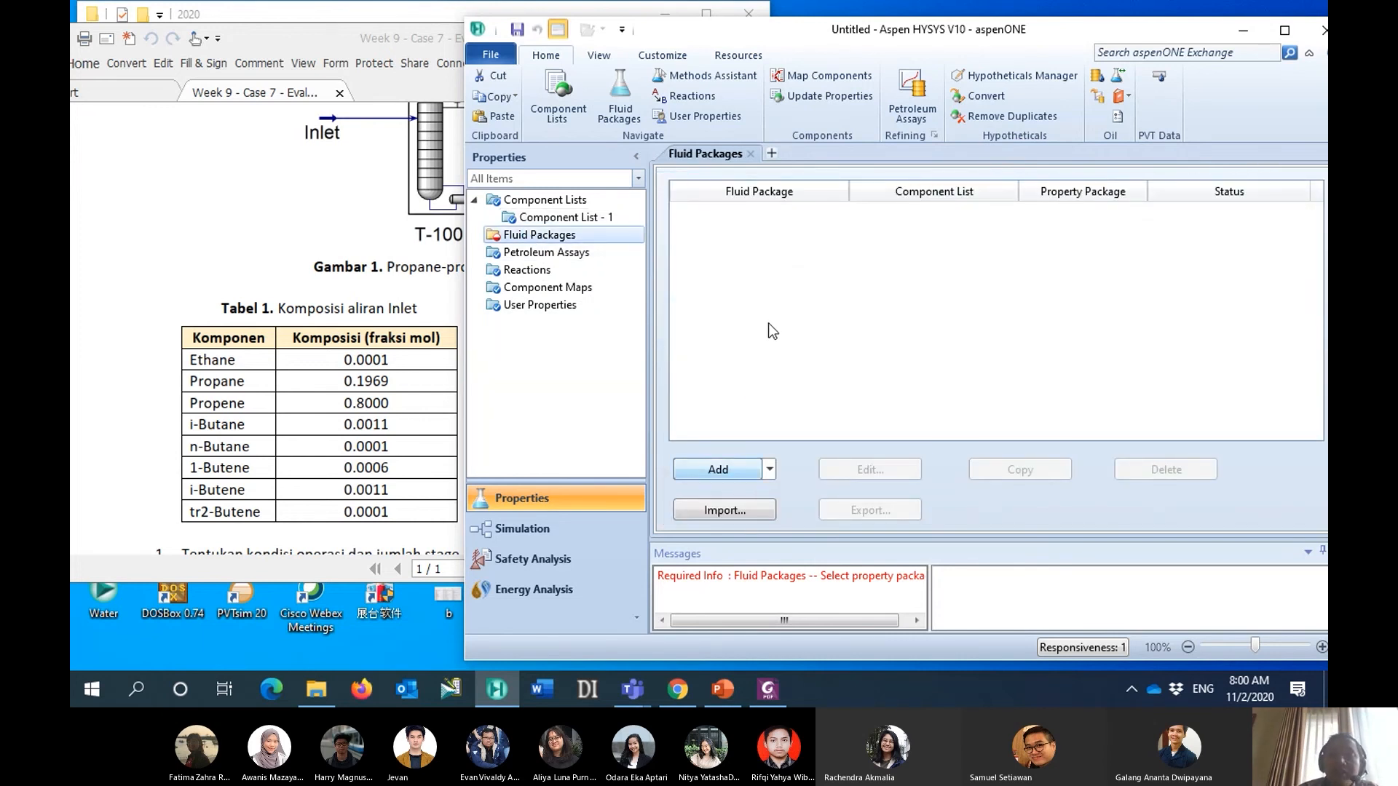
drag(845, 336, 848, 395)
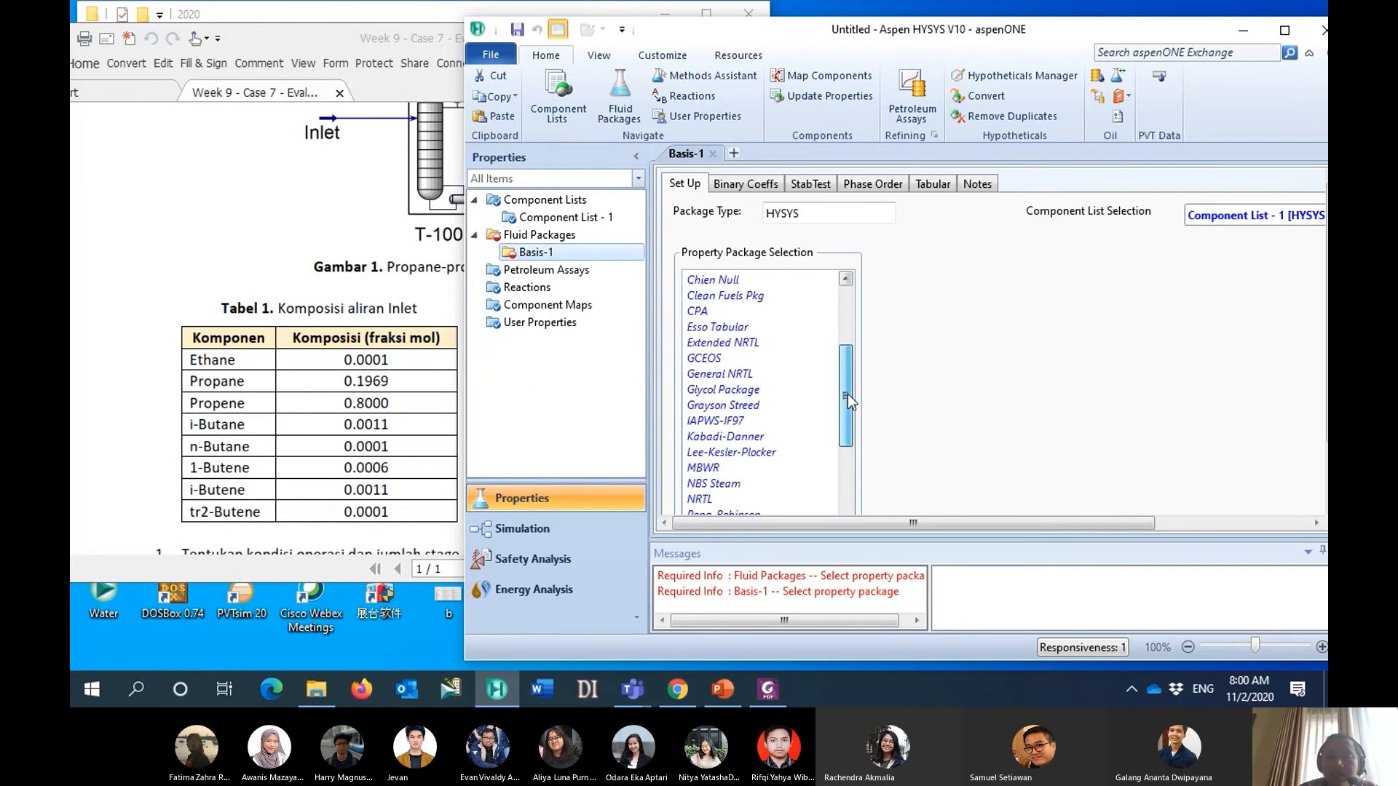
scroll(847, 396, down, 3)
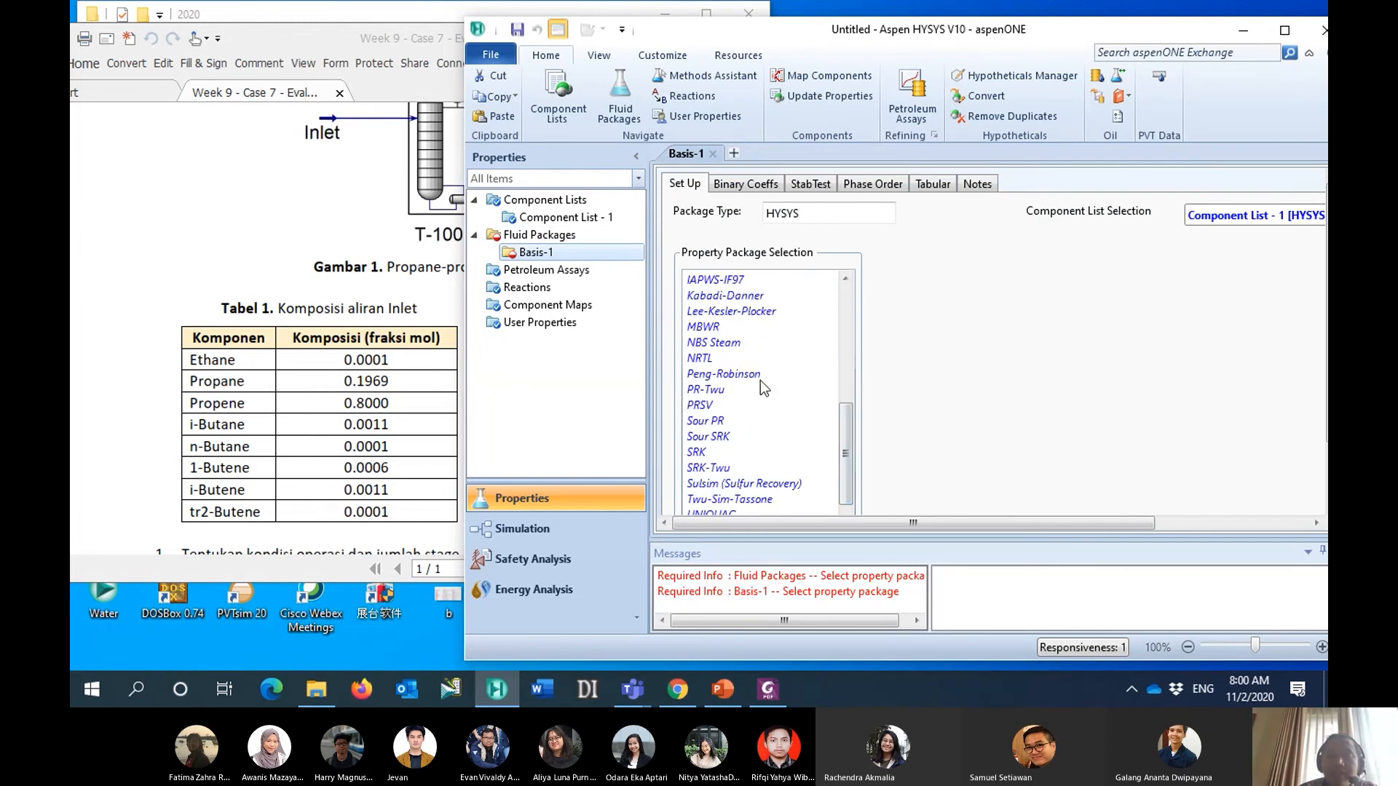
click(758, 375)
drag(903, 33, 826, 17)
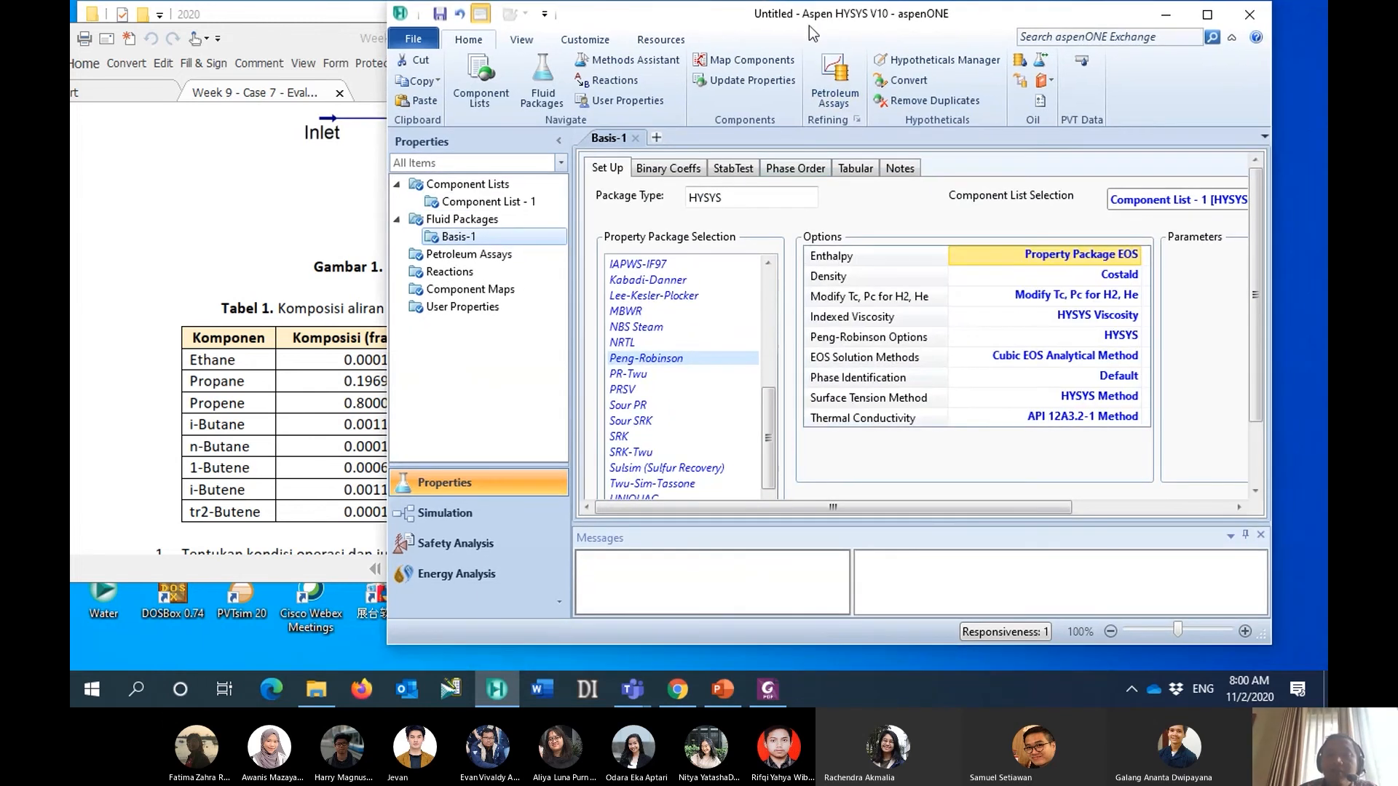
scroll(1247, 361, down, 2)
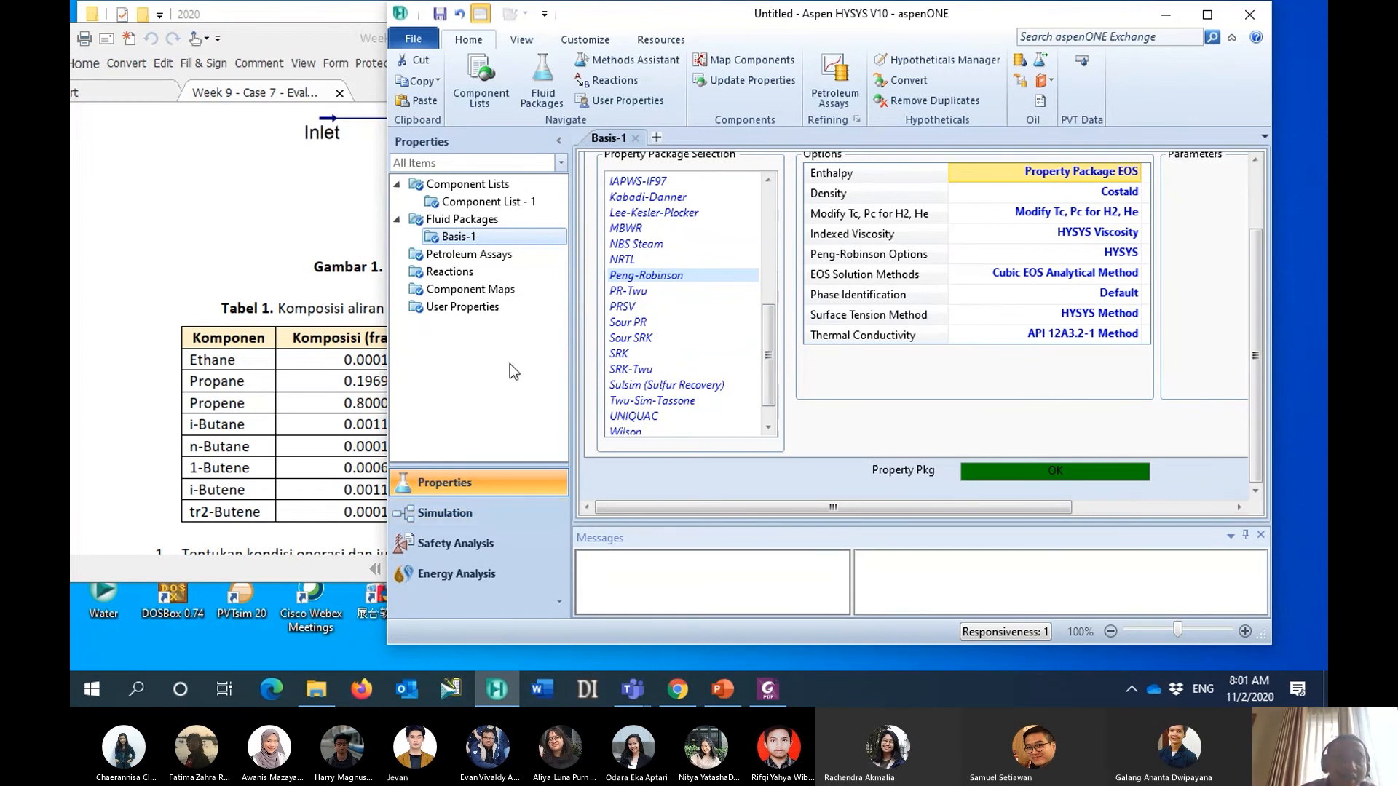
- Enter the simulation environment and place a material stream on the main flowsheet
drag(670, 19, 788, 26)
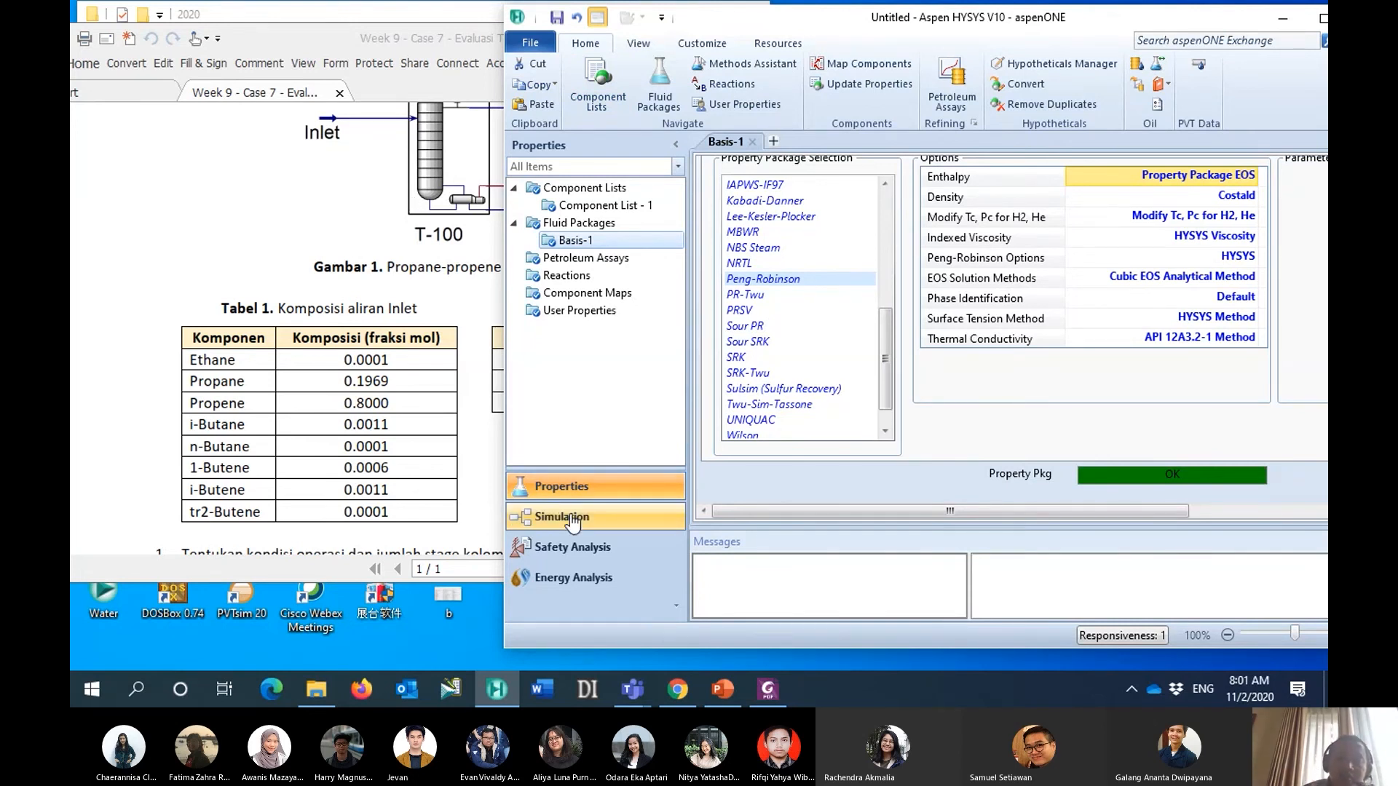
click(573, 518)
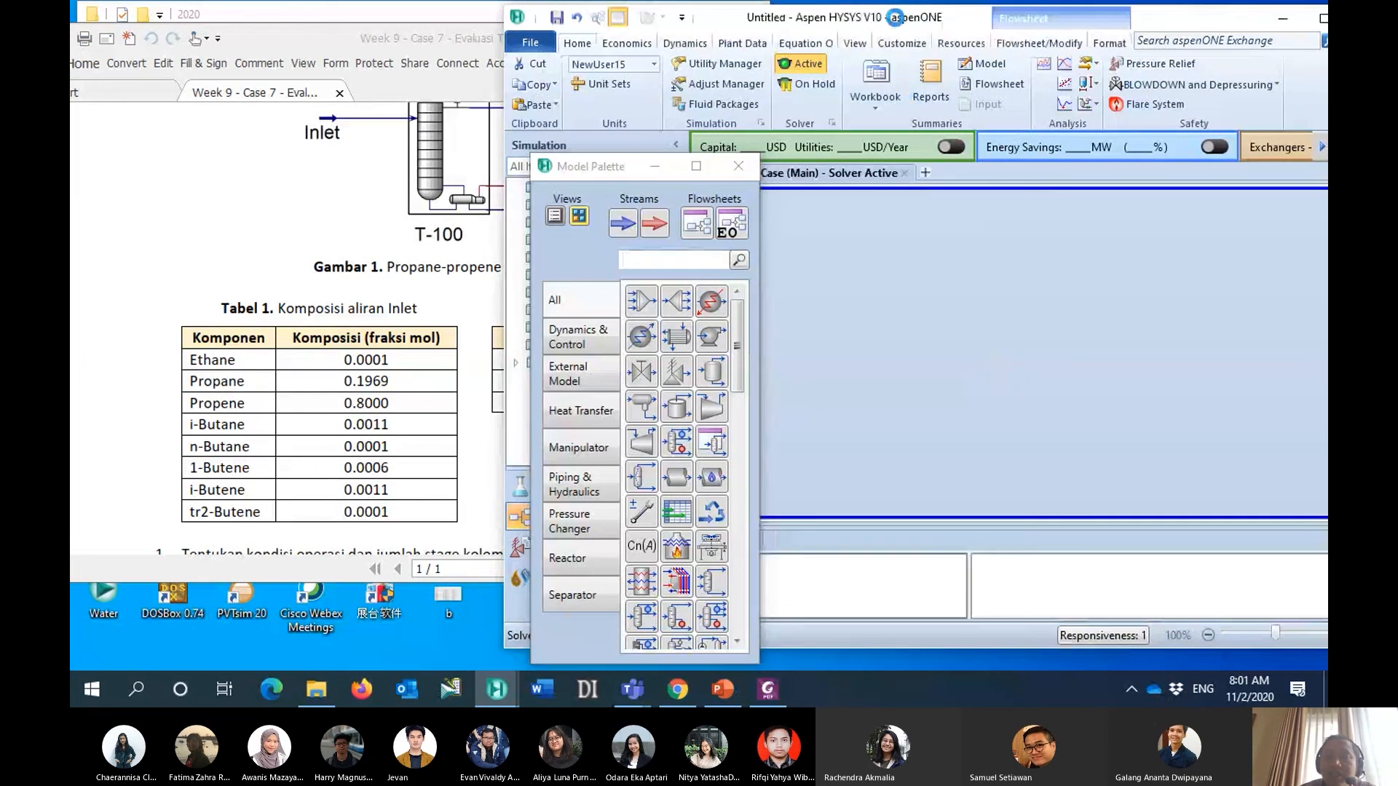
drag(945, 22, 870, 22)
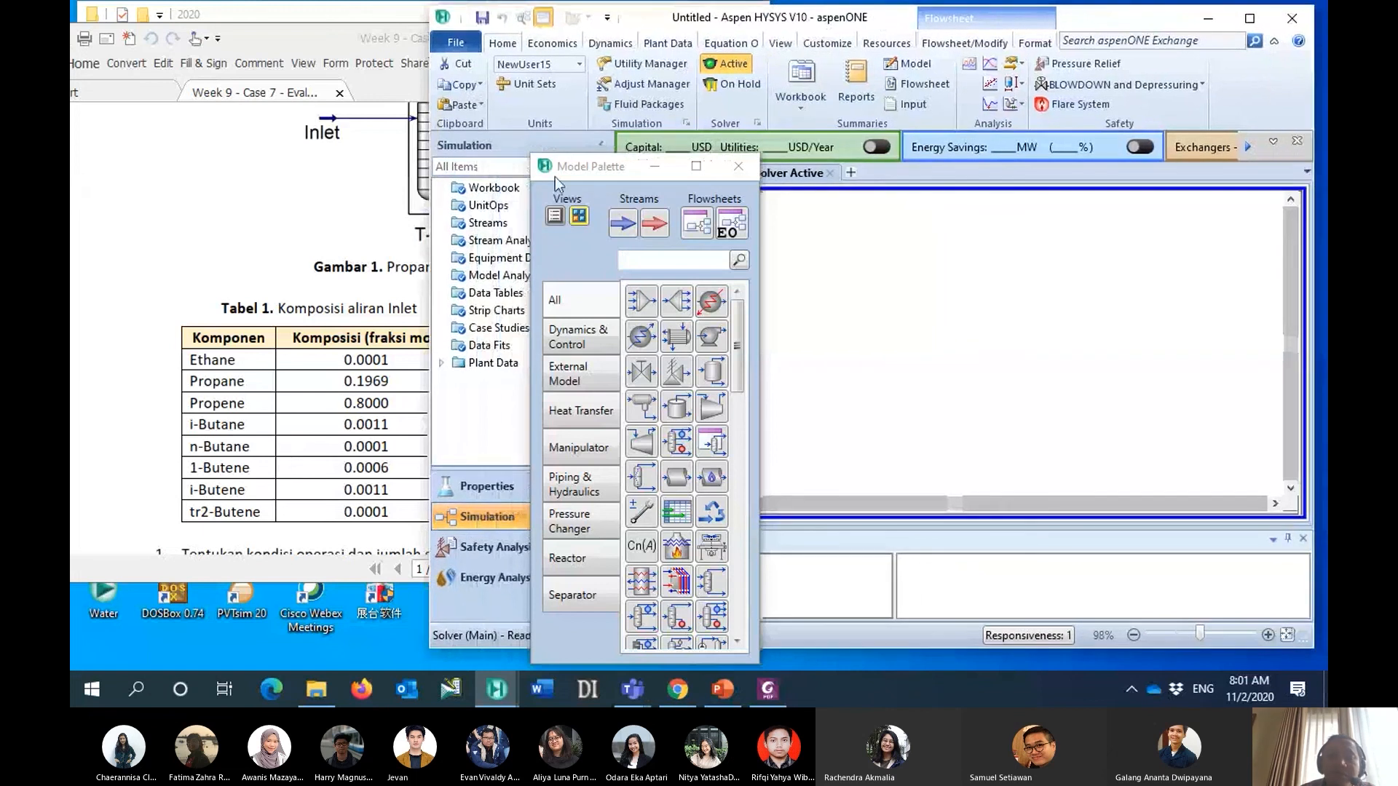
drag(586, 170, 572, 214)
click(606, 267)
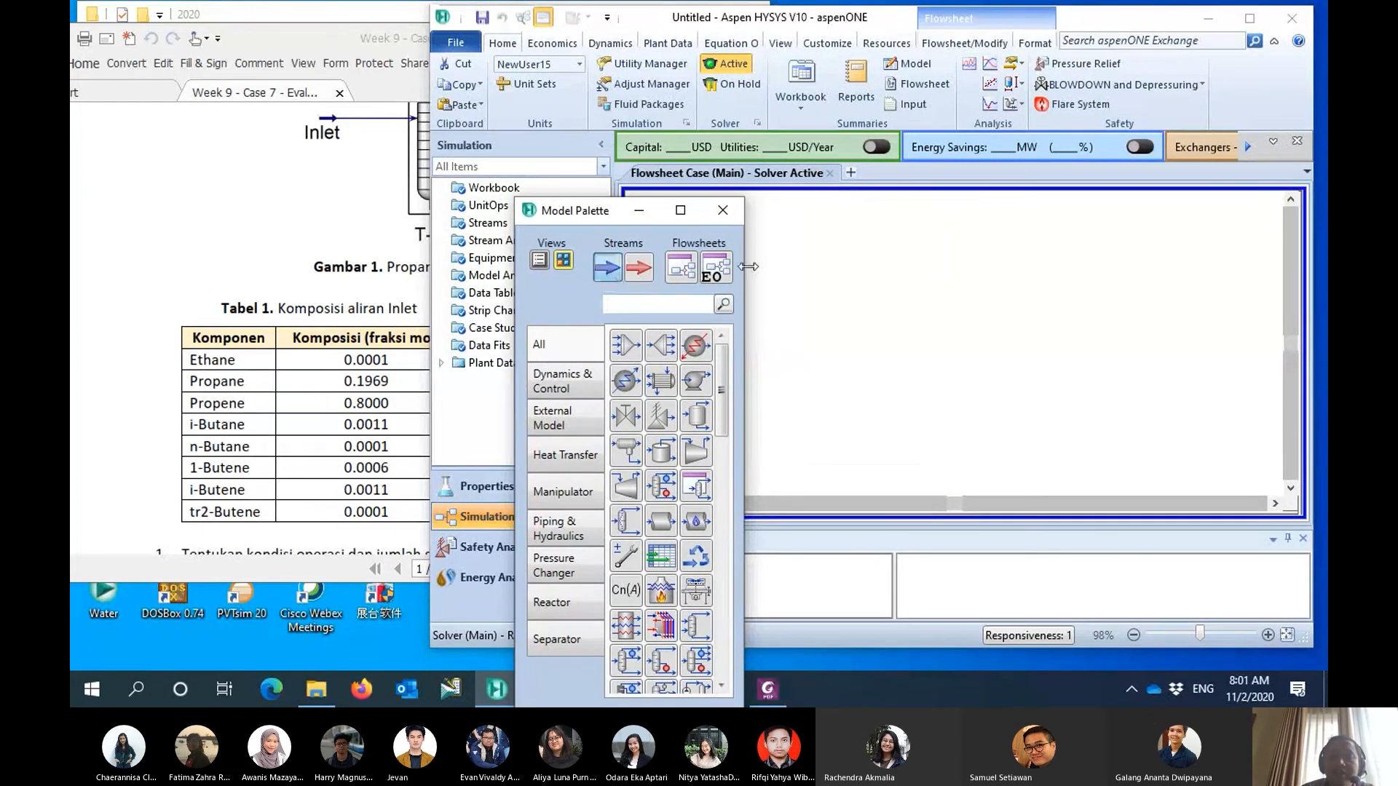
click(918, 308)
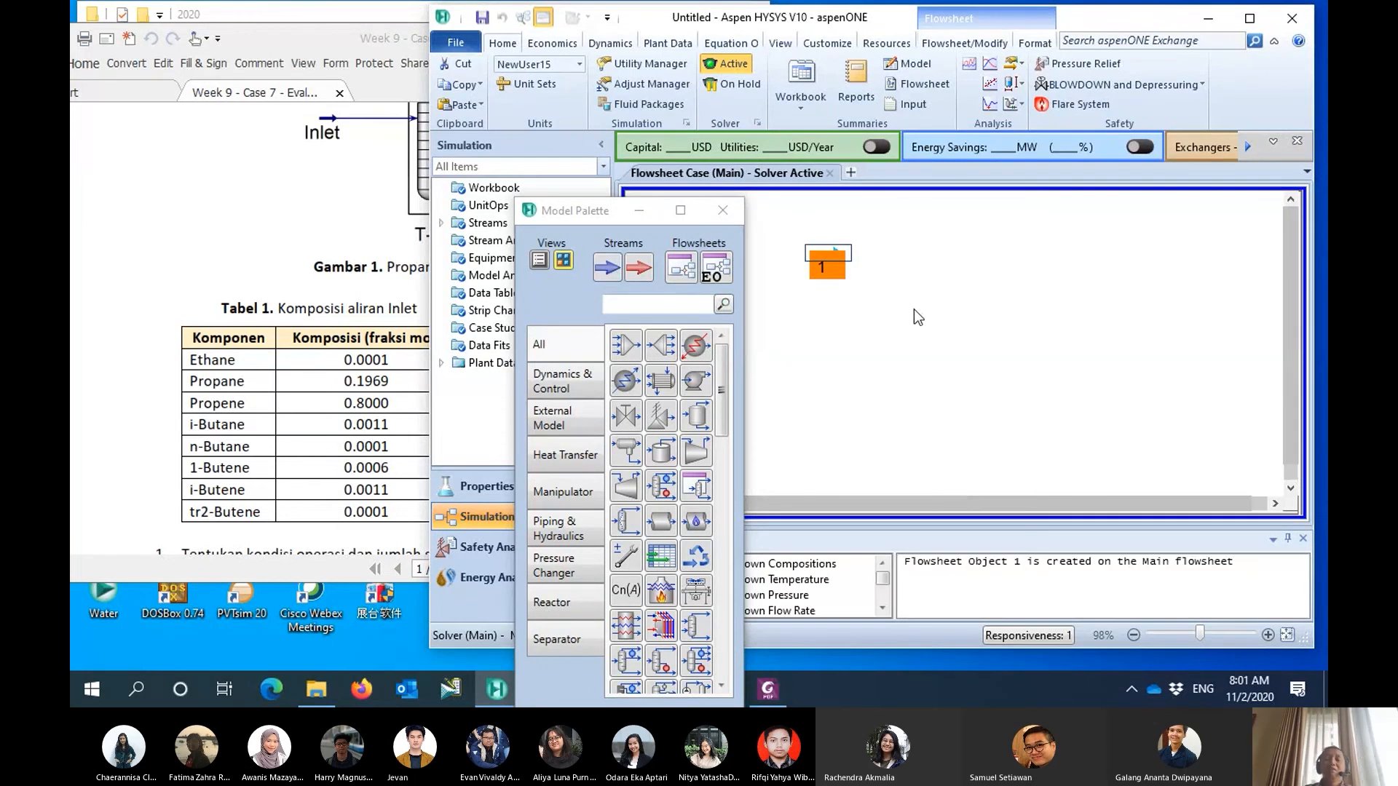
- Open the composition of material stream 1 and set the ethane mole fraction to 0.0001
double_click(823, 255)
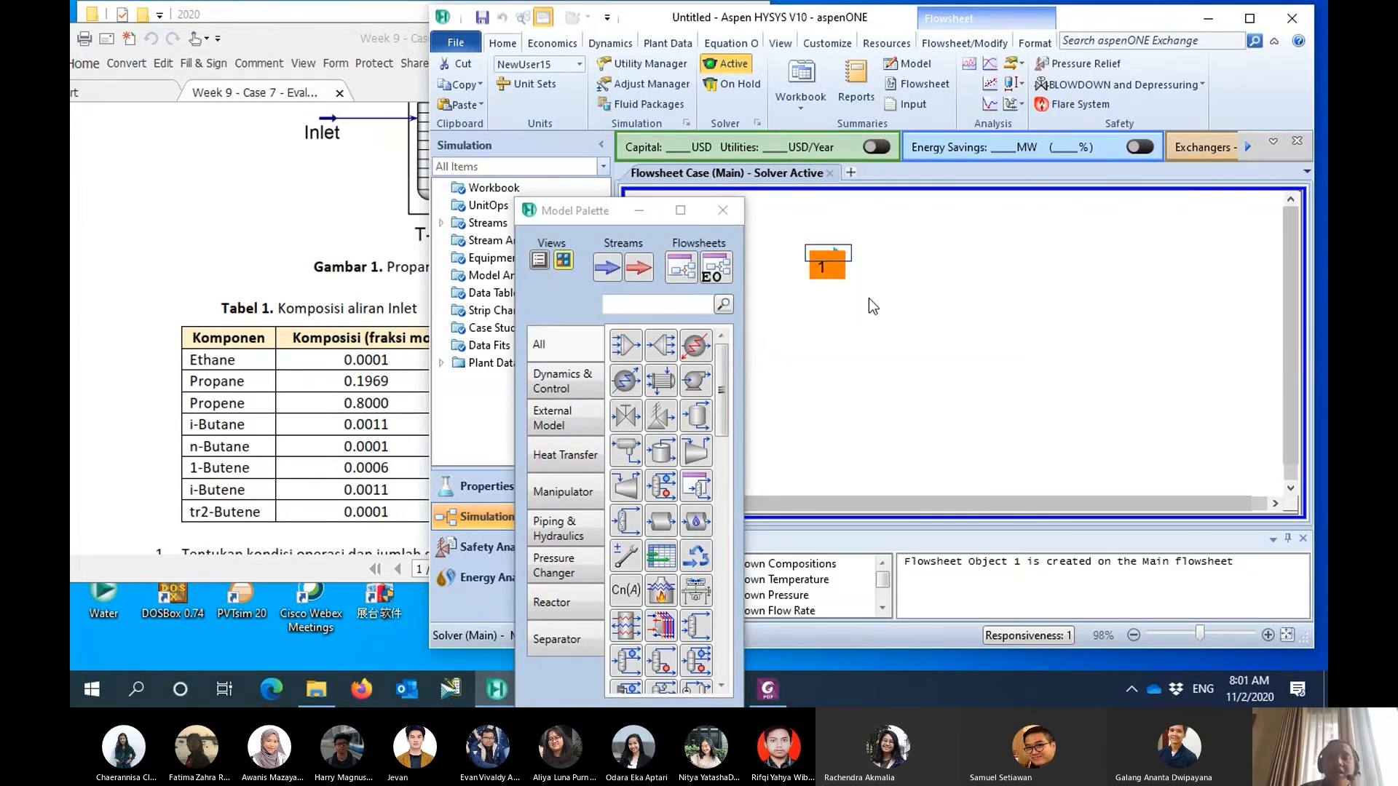
click(574, 309)
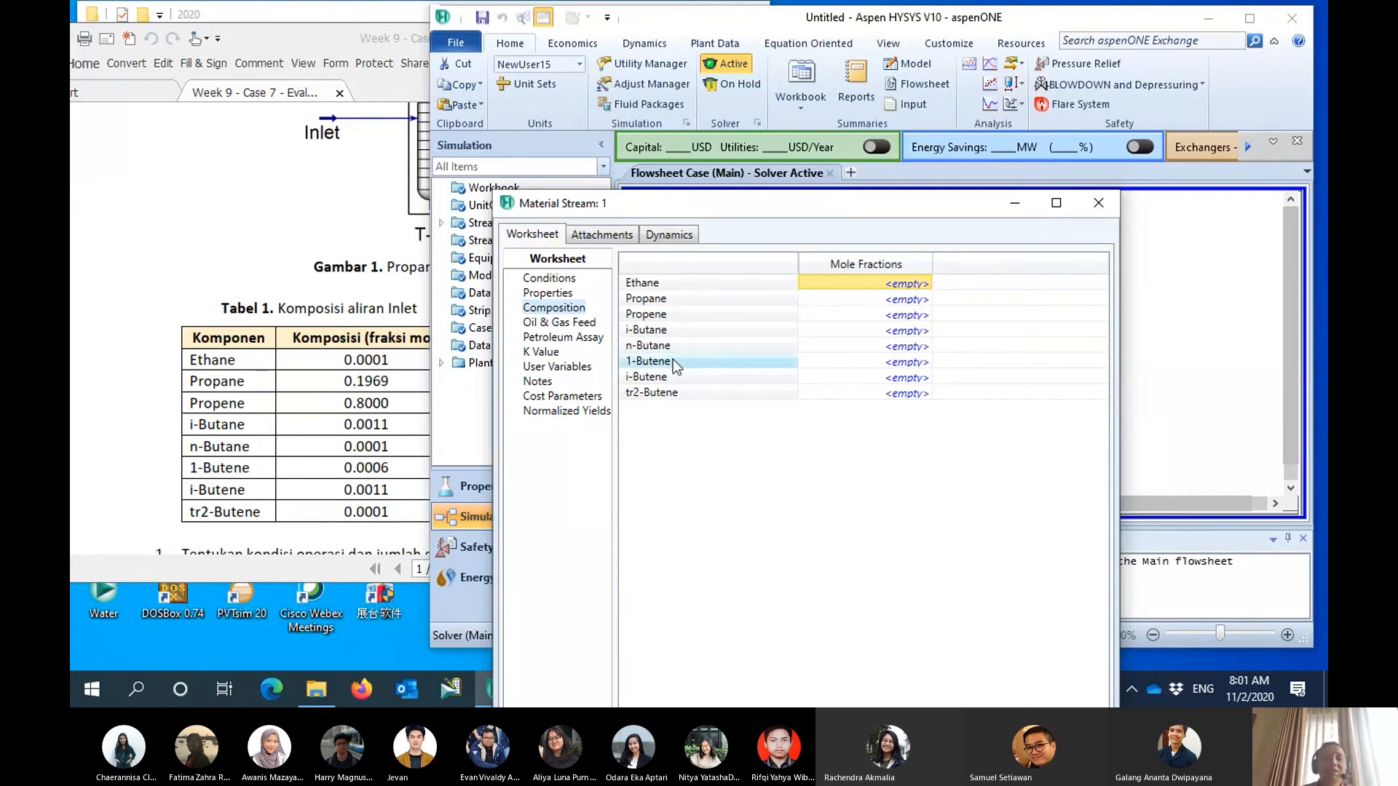
click(886, 289)
text(.000)
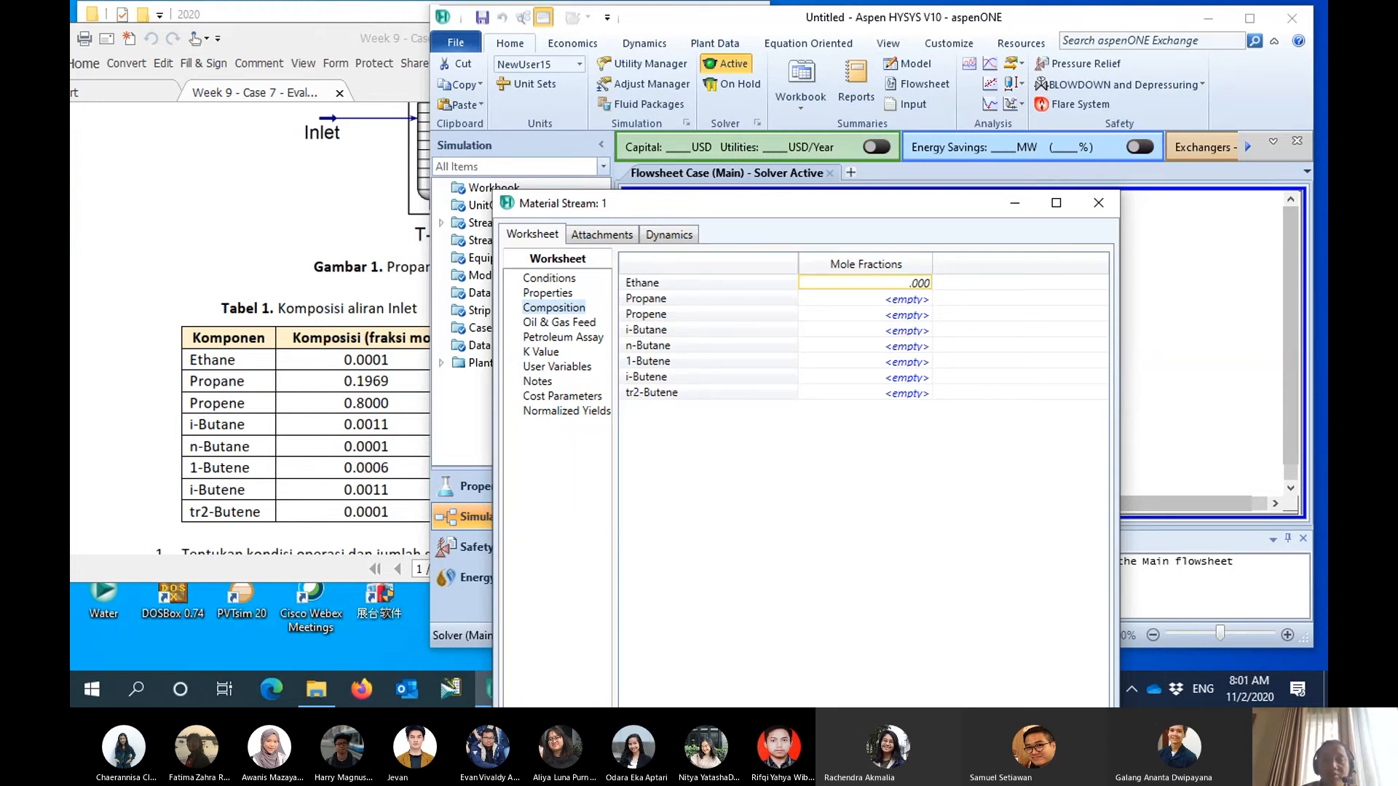
text(1)
key(Return)
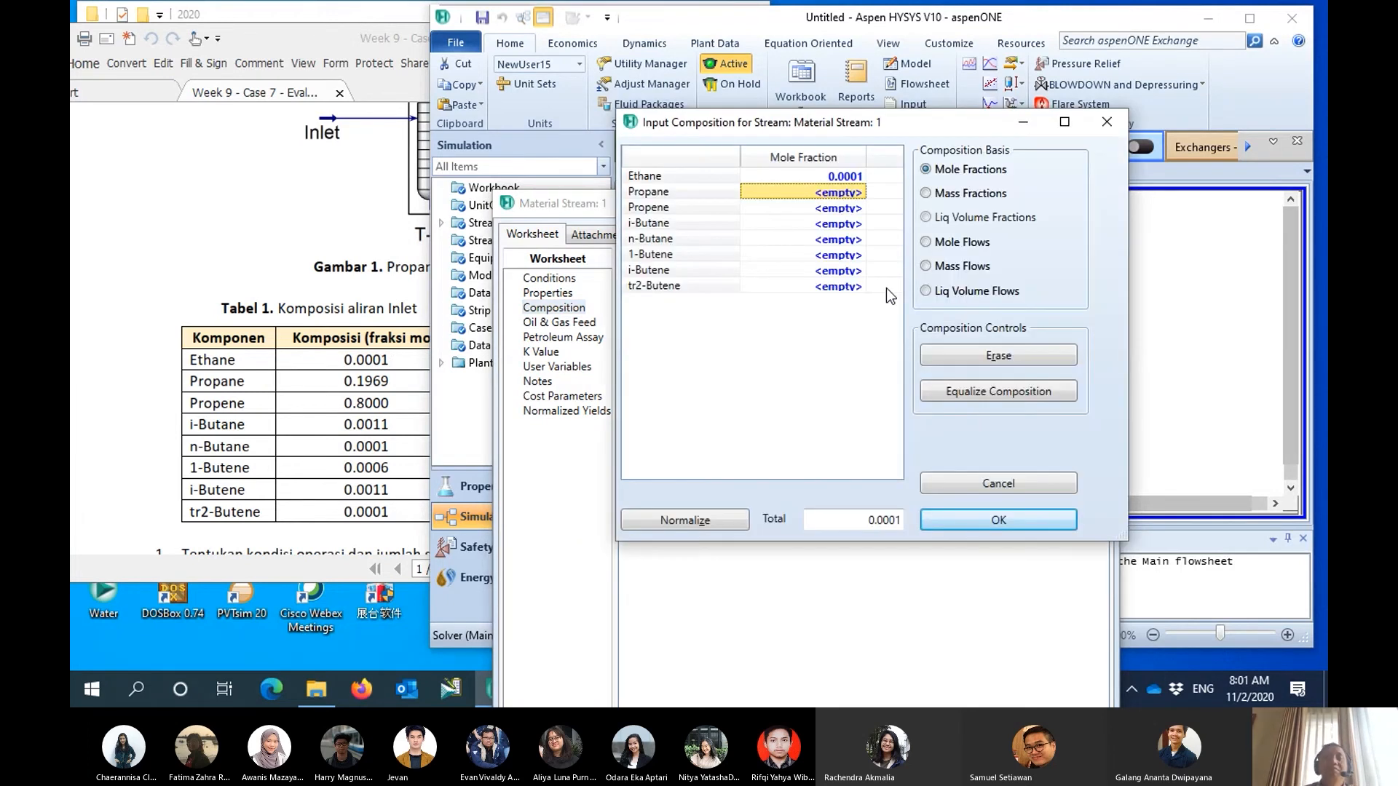
- Set the stream's mole fractions to 0.1969 for propane and 0.8000 for propene
text(.19)
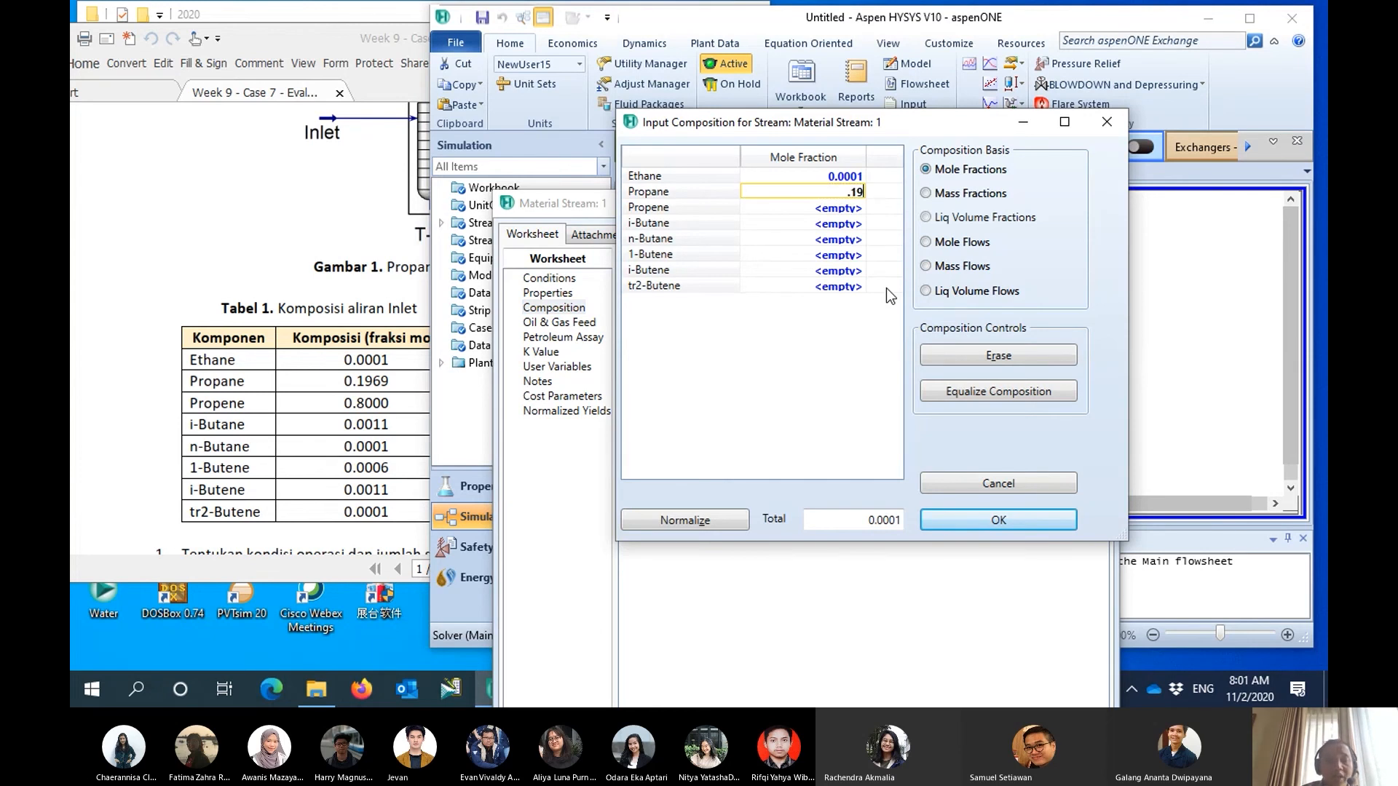
text(69)
key(Return)
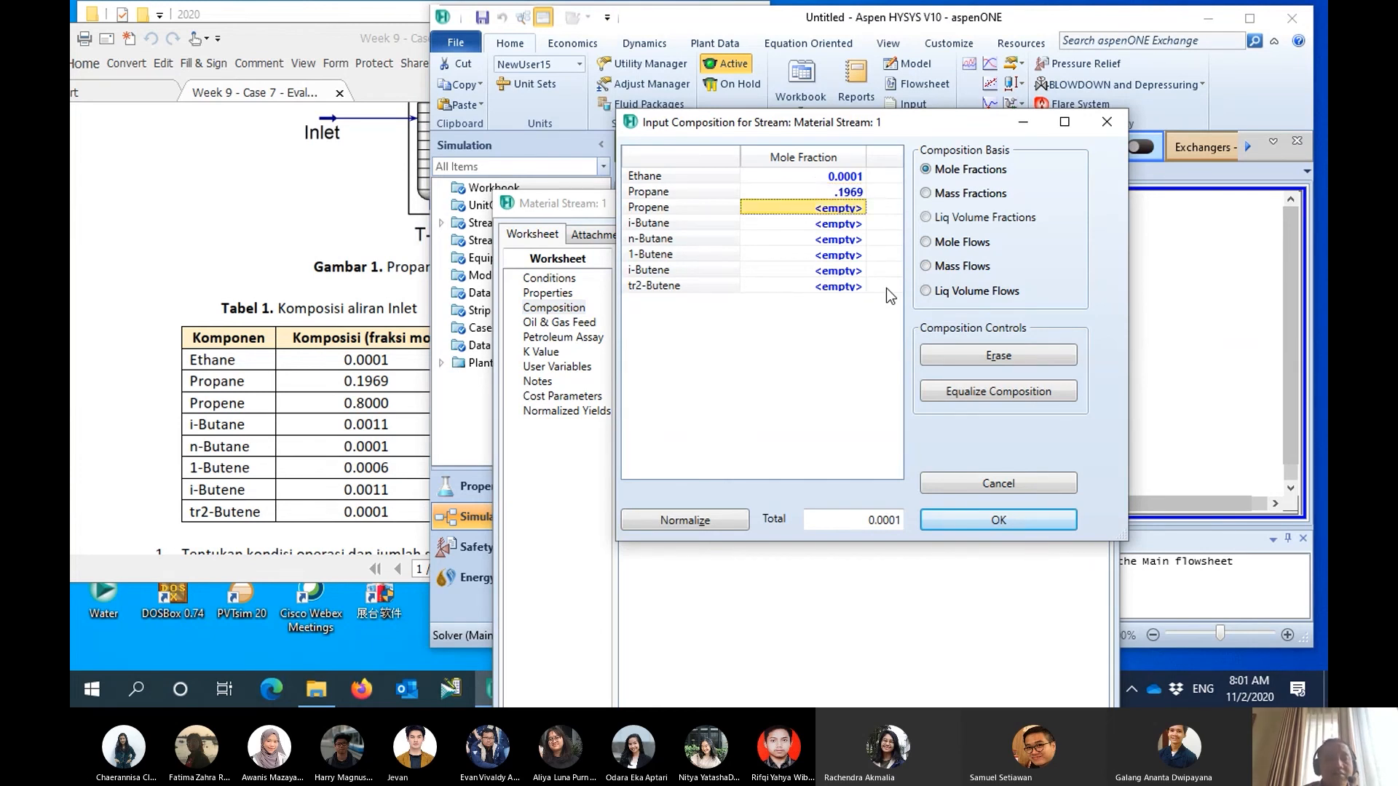
text(.)
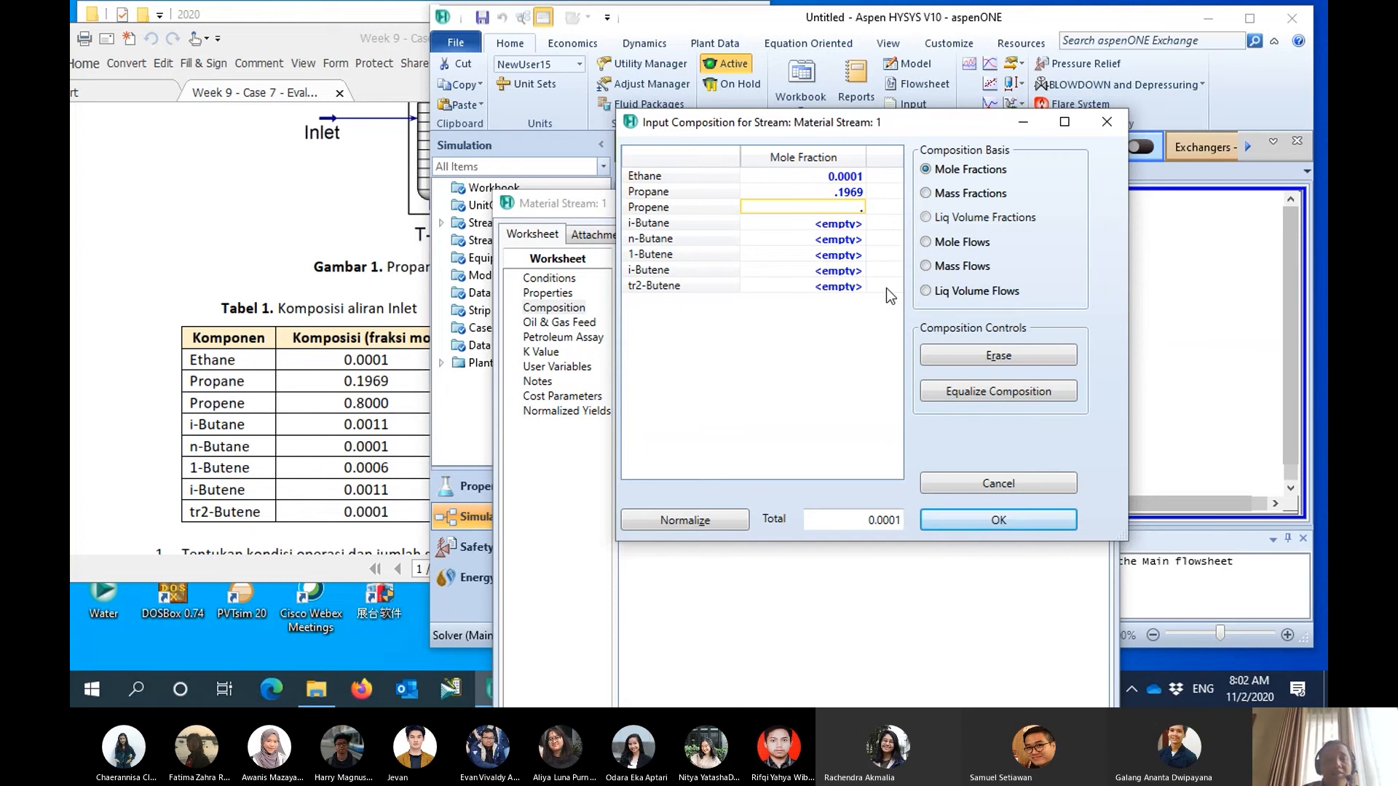
text(8)
key(Return)
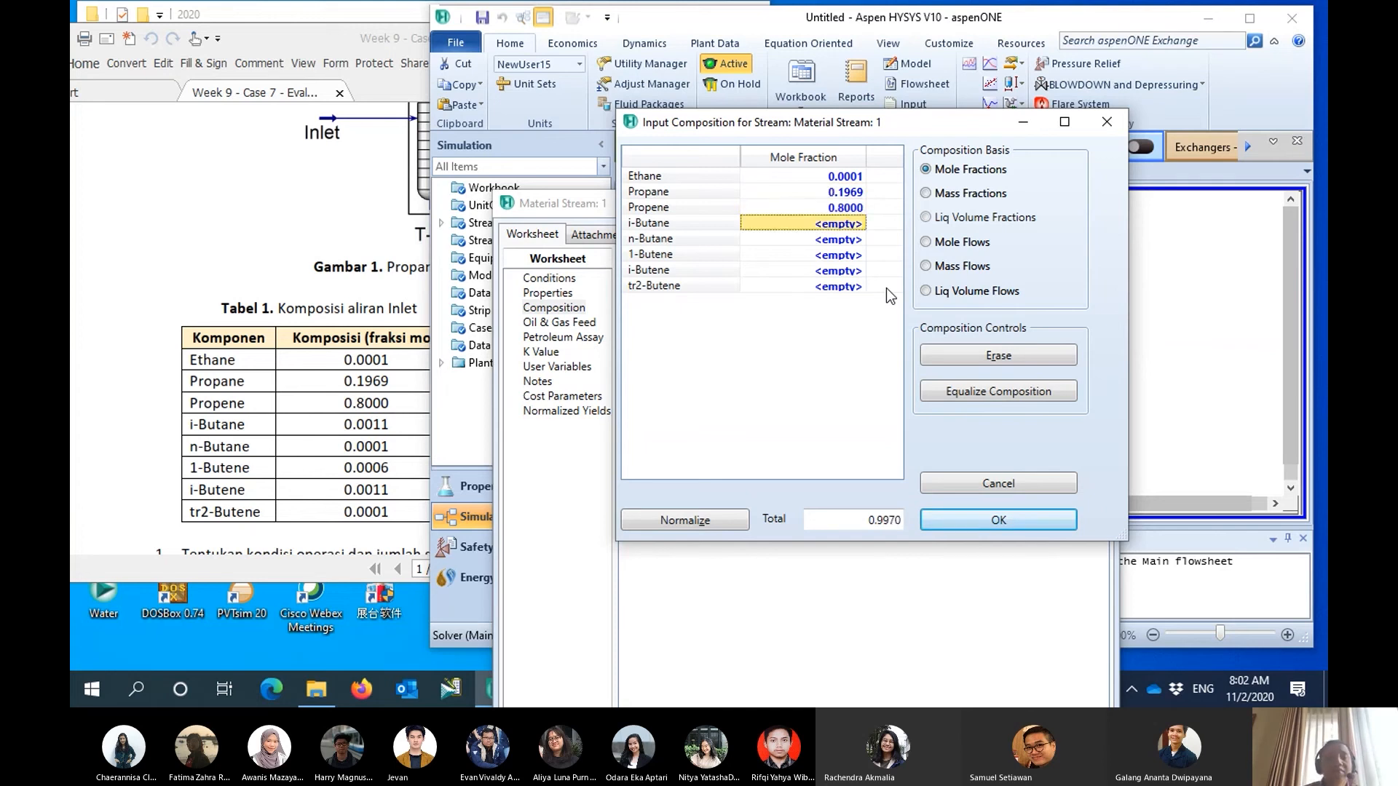
- Set the stream's mole fractions to 0.0011 for i-Butane and 0.0001 for n-Butane
text(.)
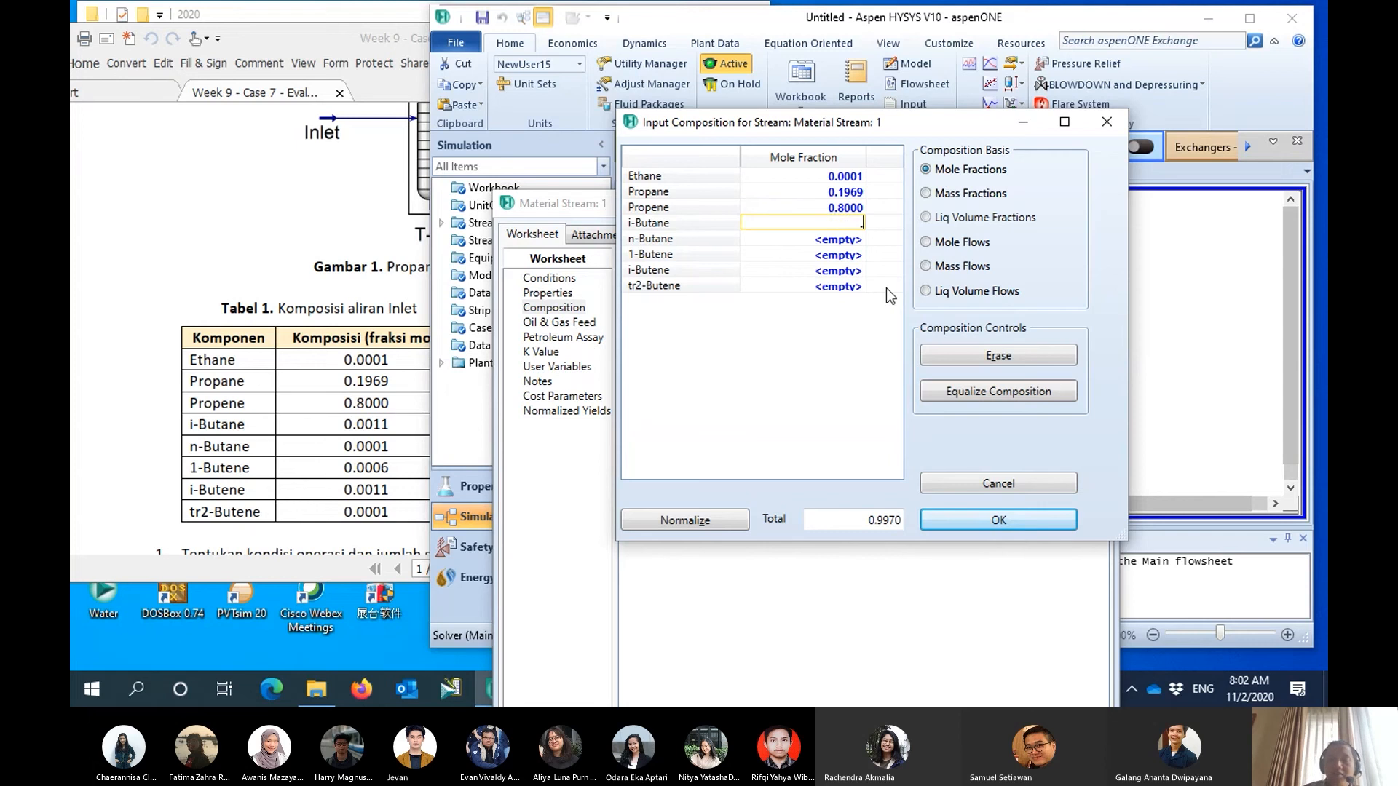
text(0011)
key(Return)
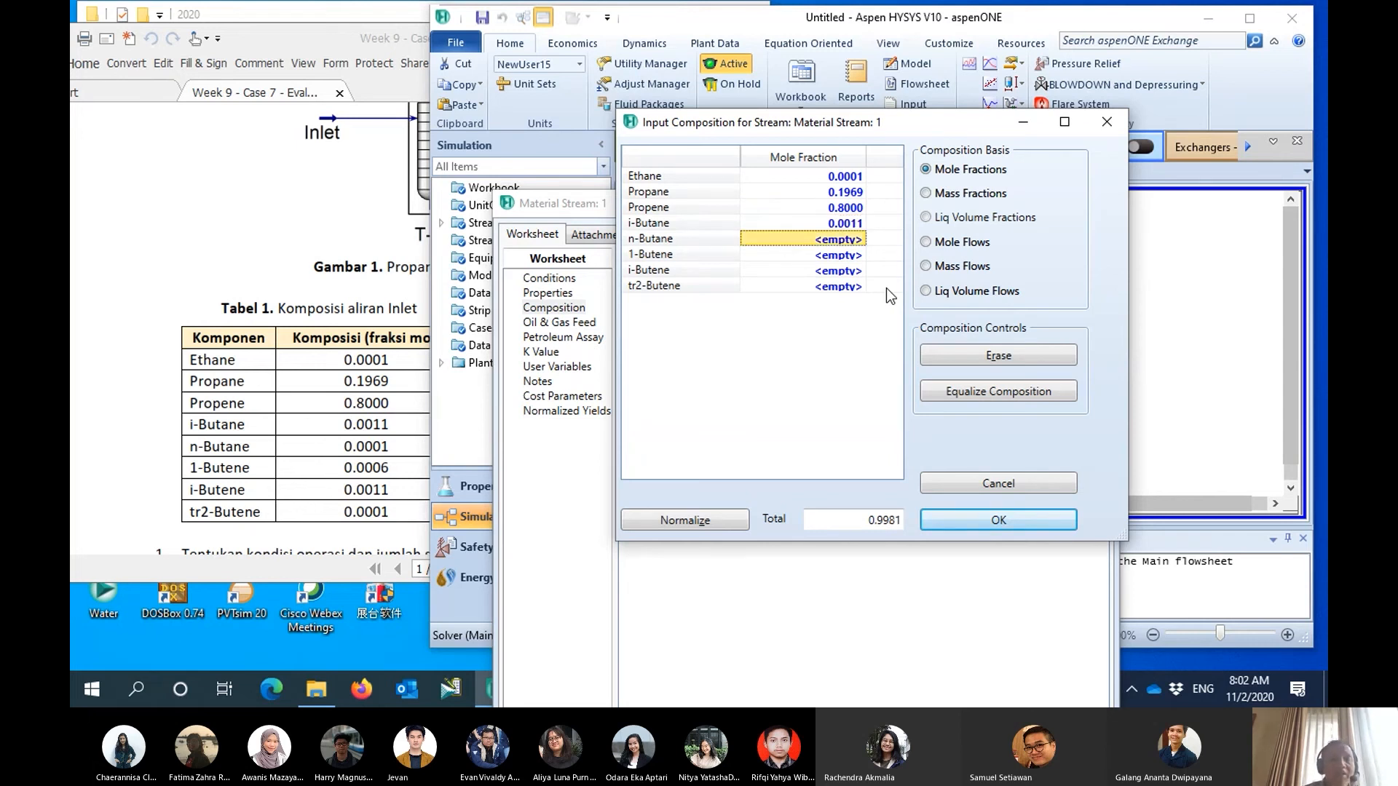
text(.00)
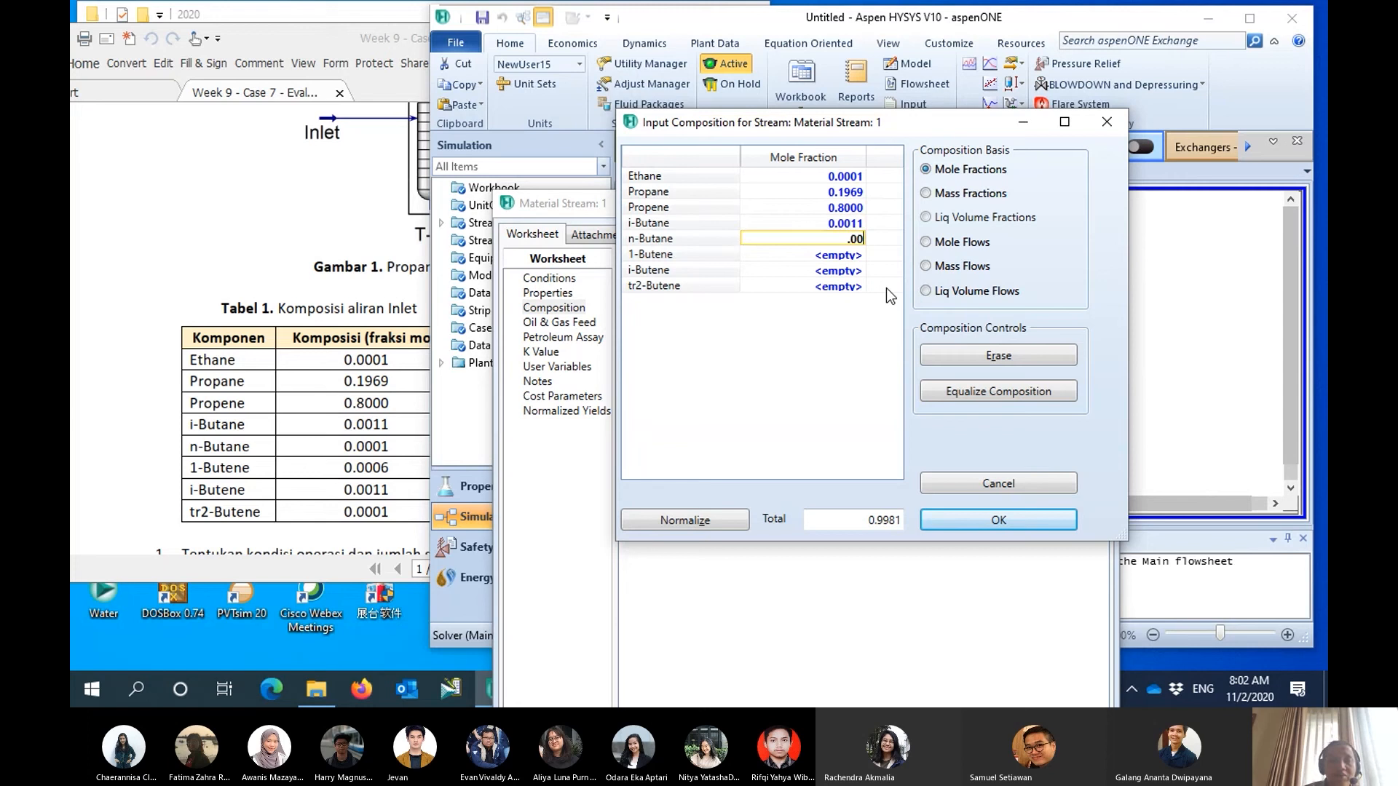
text(01)
key(Return)
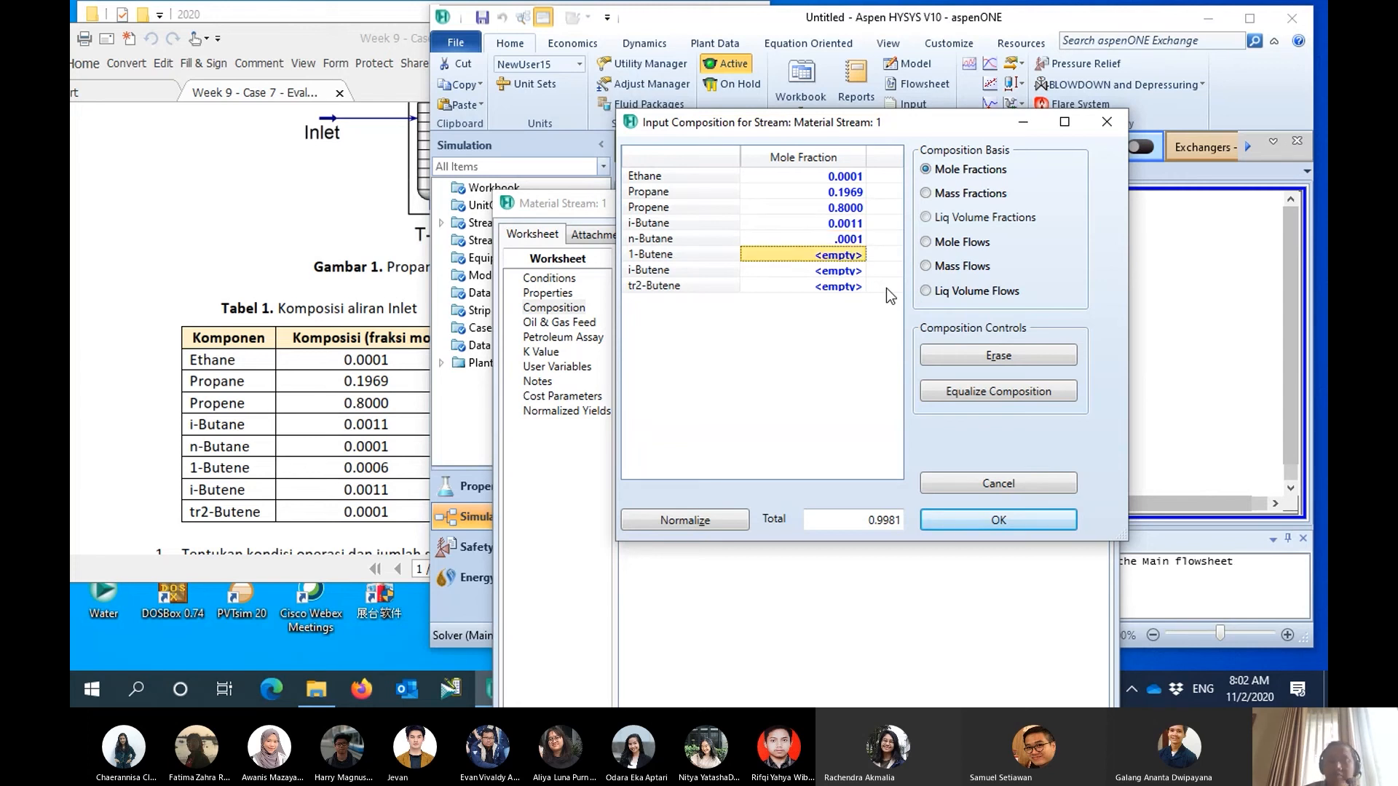
- Set the stream's mole fractions to 0.0006 for 1-Butene and 0.0011 for i-Butene
text(.000)
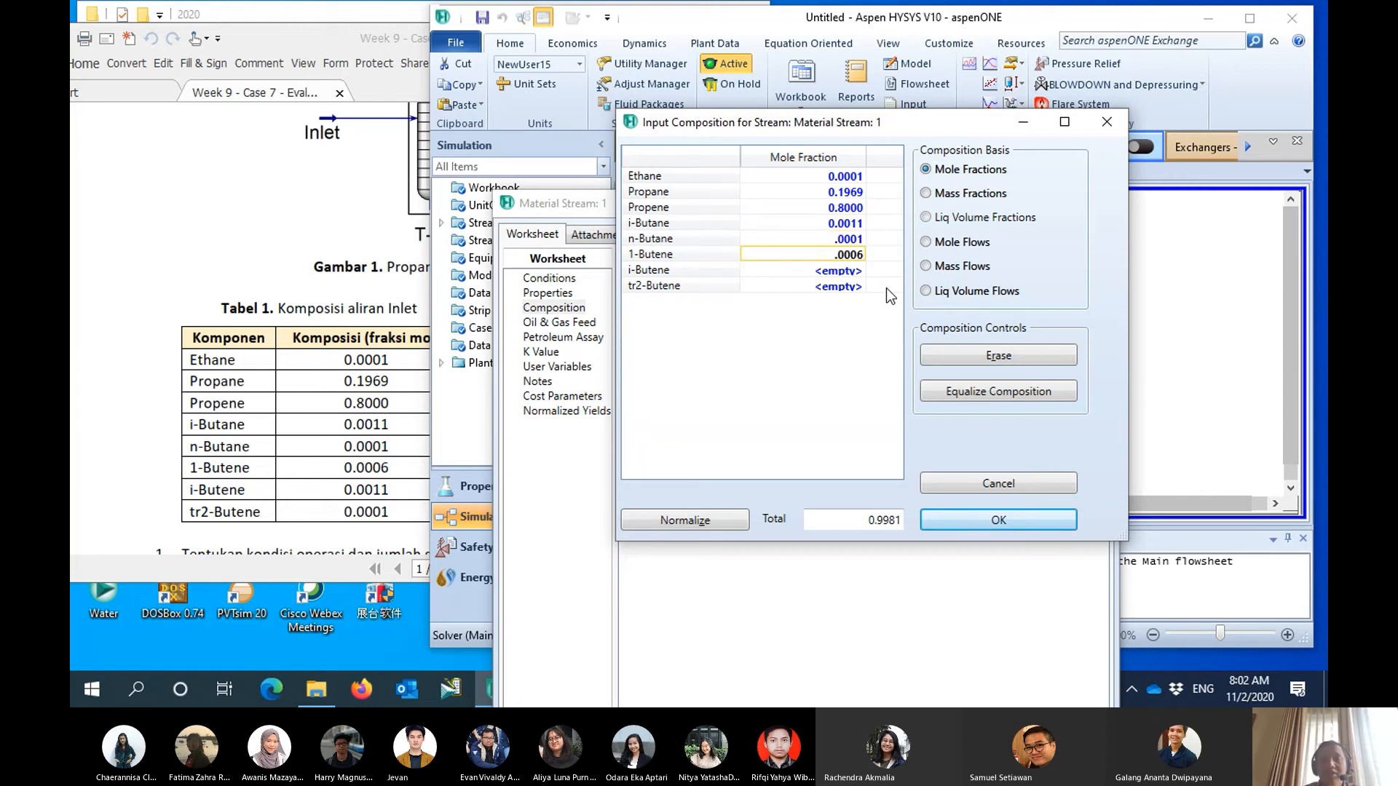
text(6)
key(Return)
text(.00)
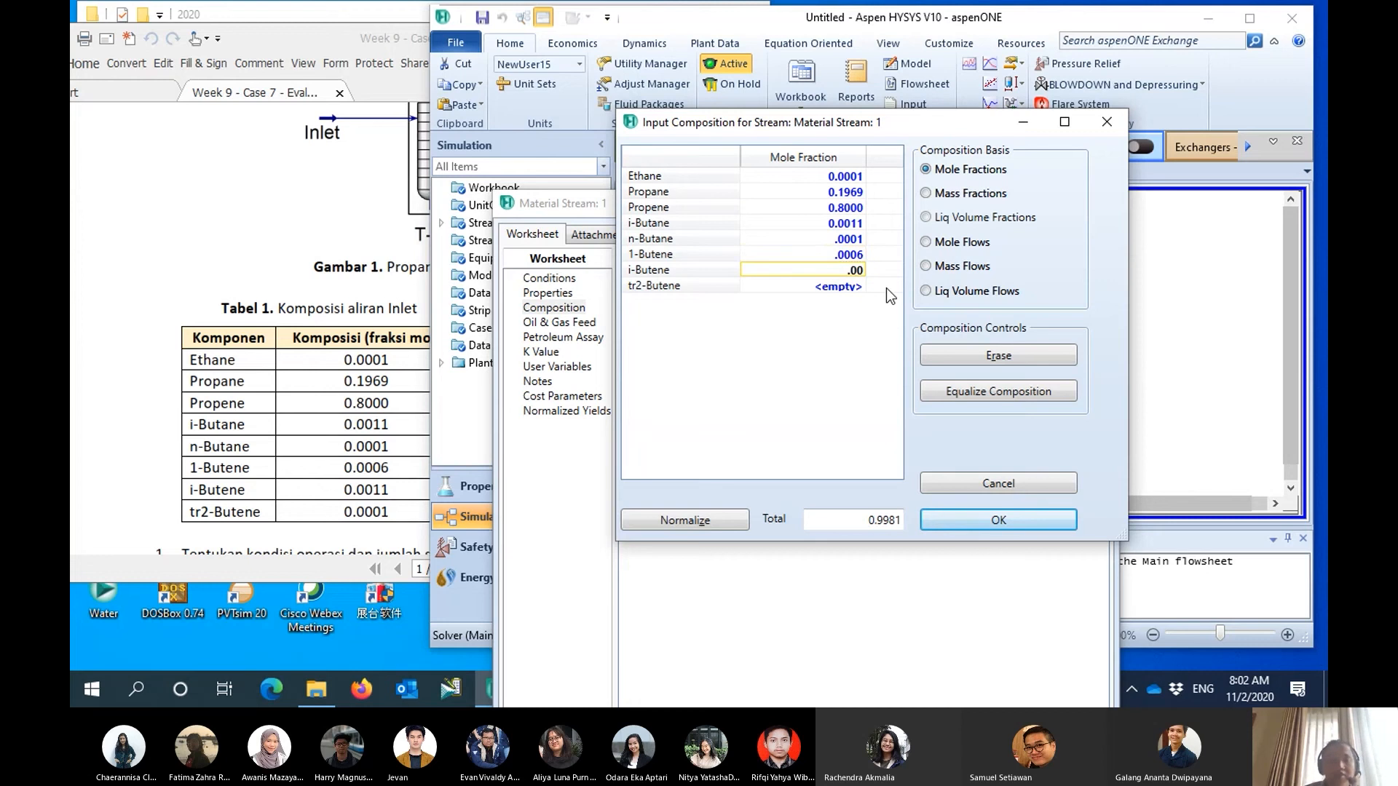
text(11)
key(Return)
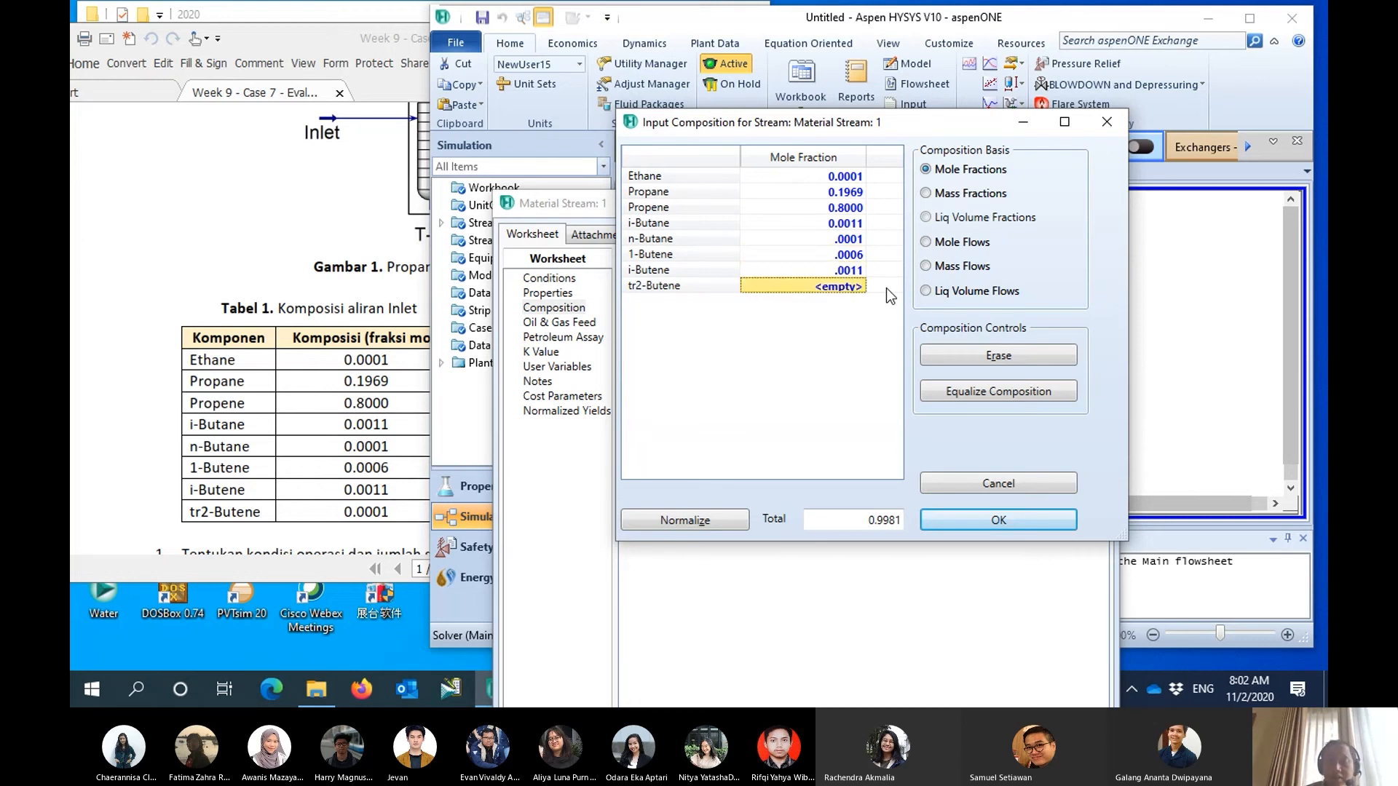
- Set the tr2-Butene mole fraction to 0.0001 and accept the stream composition
text(.0001)
key(Return)
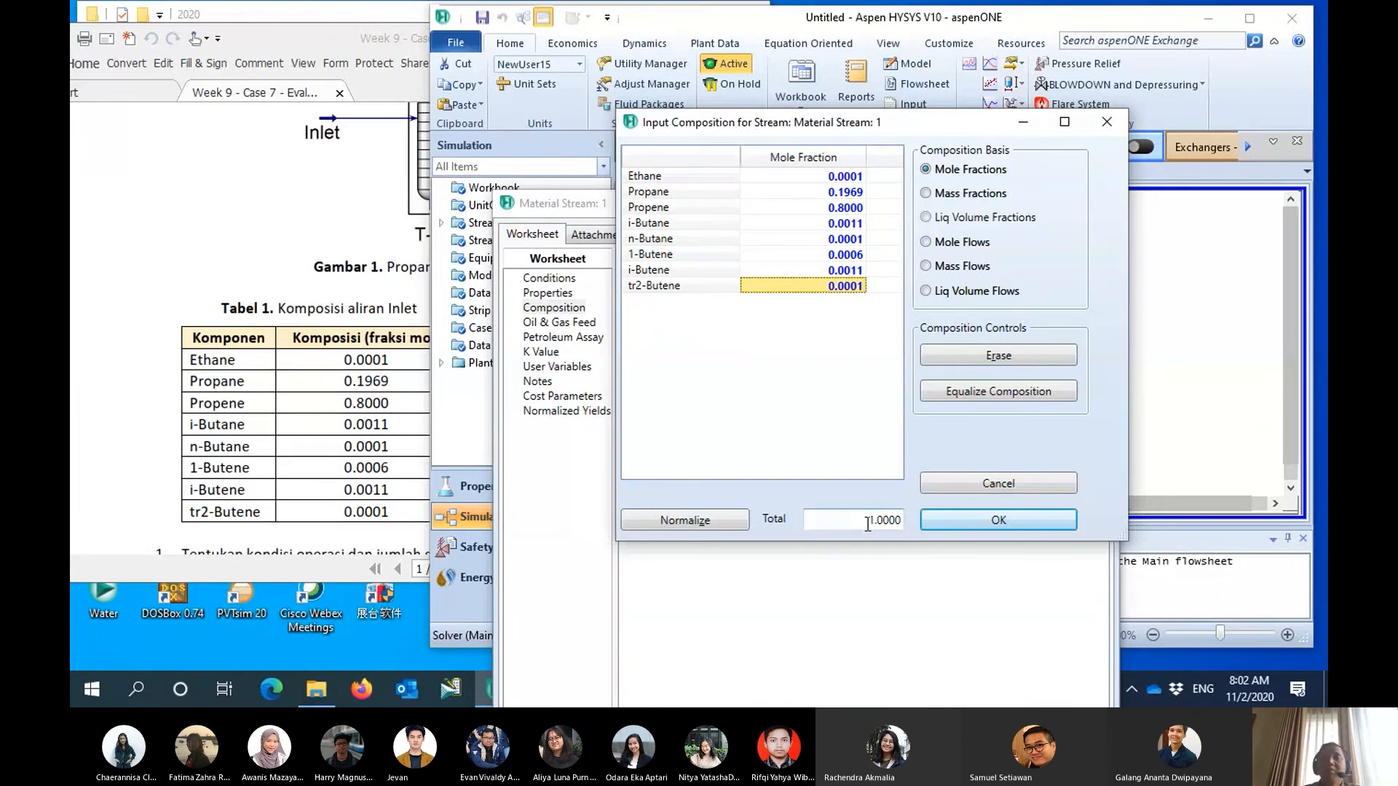
drag(854, 126, 934, 96)
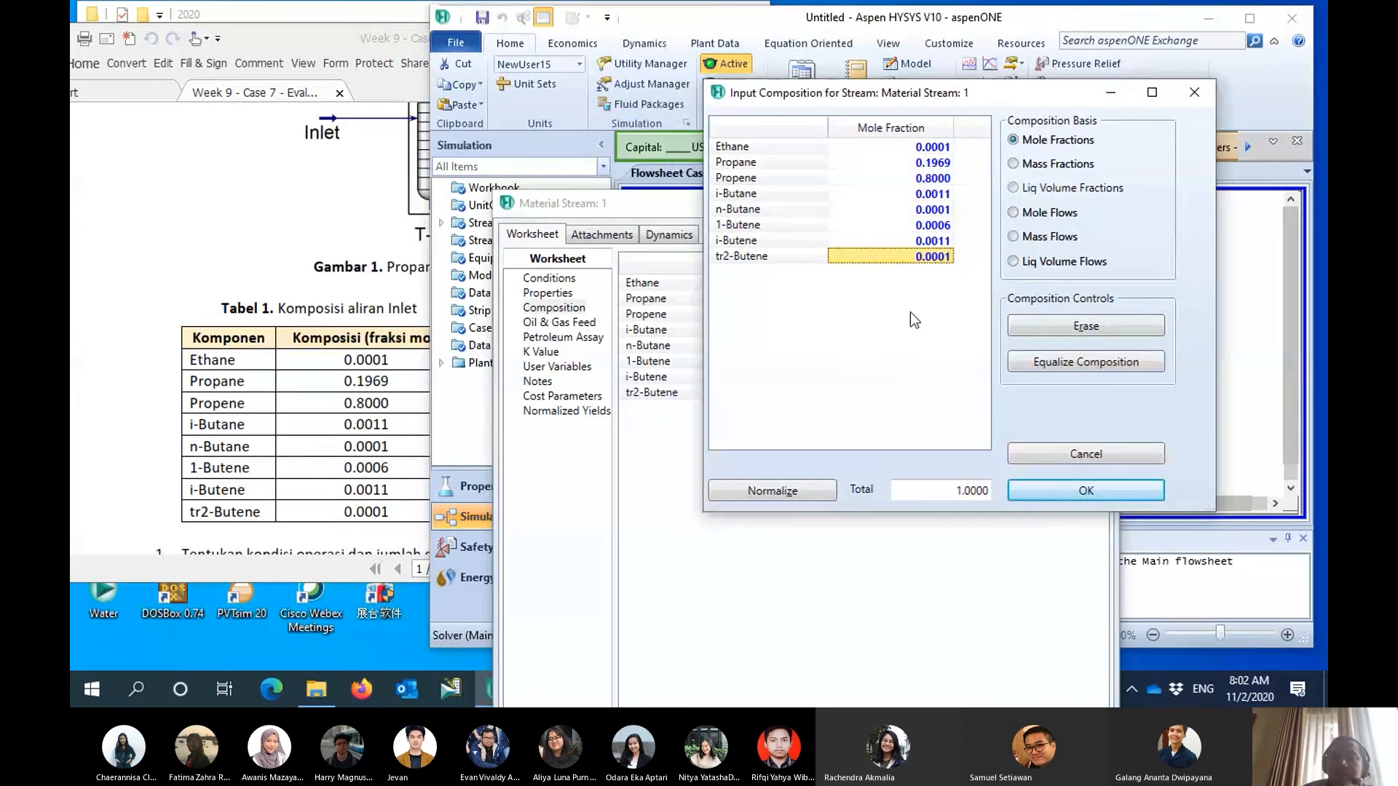
click(1066, 495)
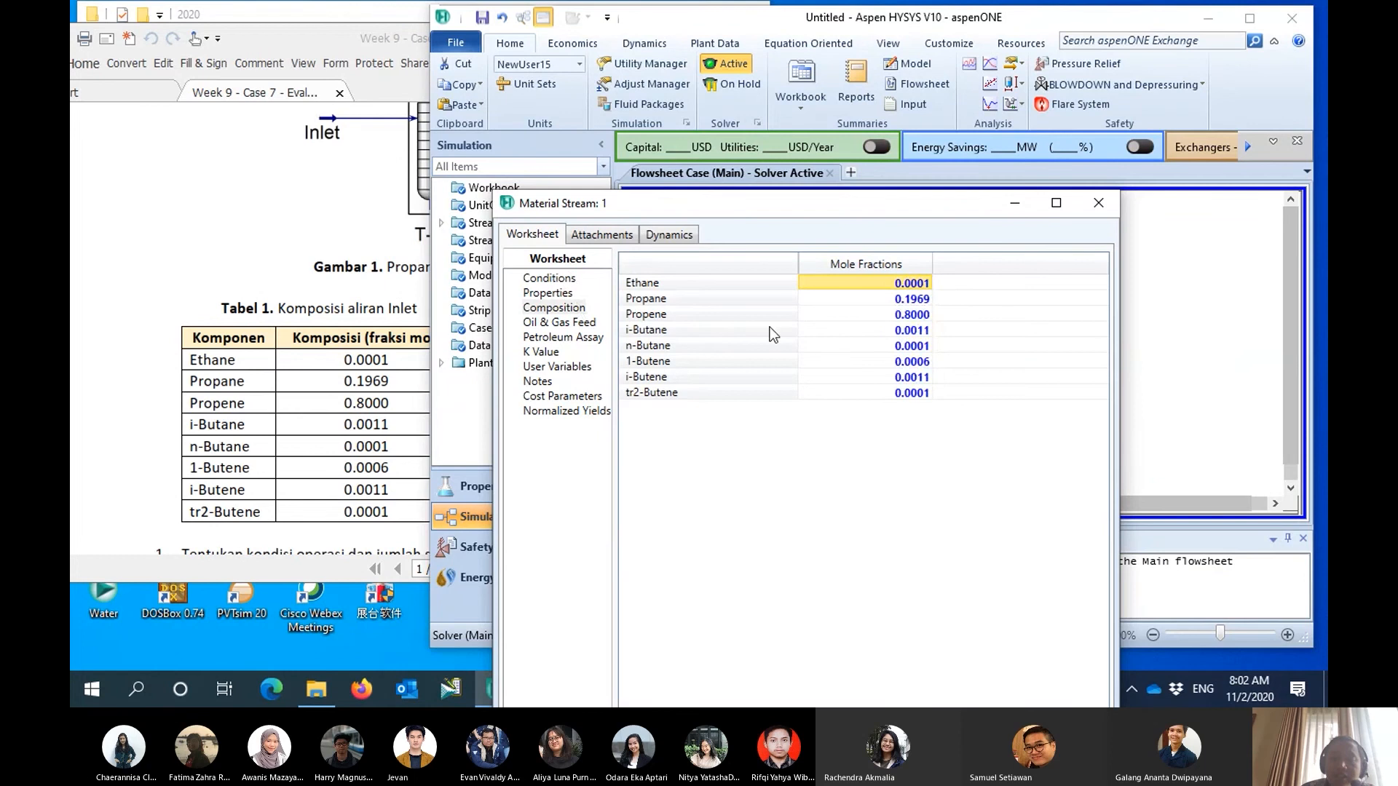
- Show the inlet stream's conditions and arrange the PDF and simulation windows so the operating conditions table stays readable alongside
click(571, 281)
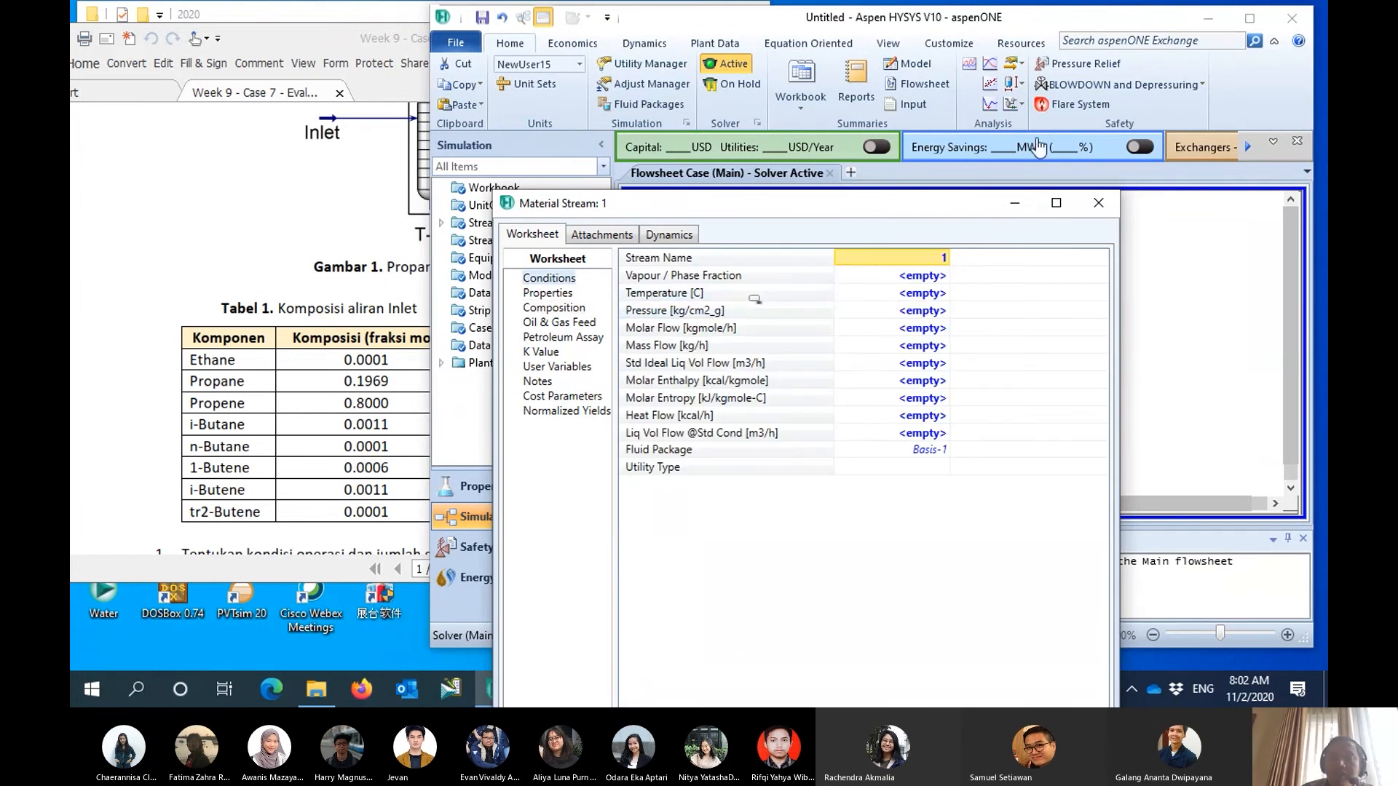
click(1208, 17)
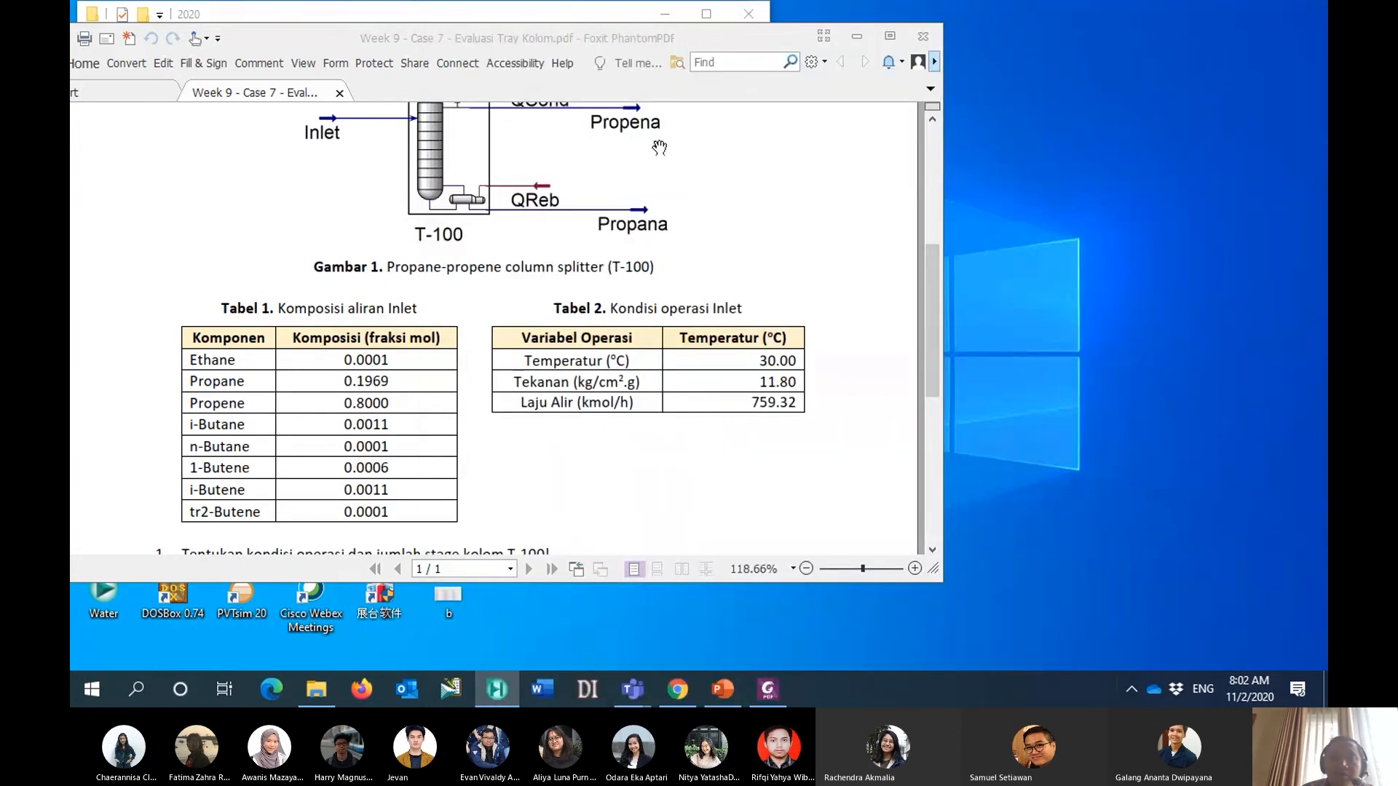
drag(631, 41, 300, 27)
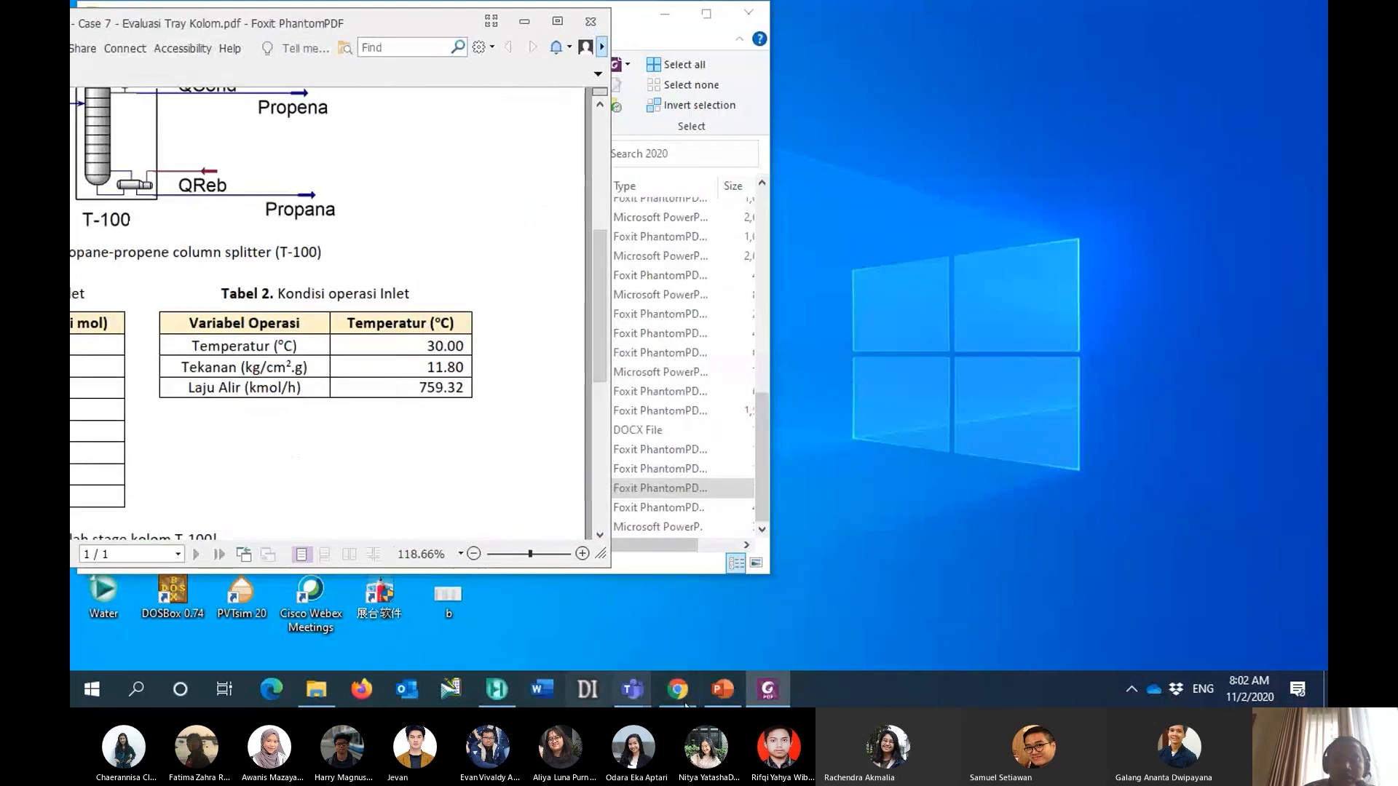
click(506, 688)
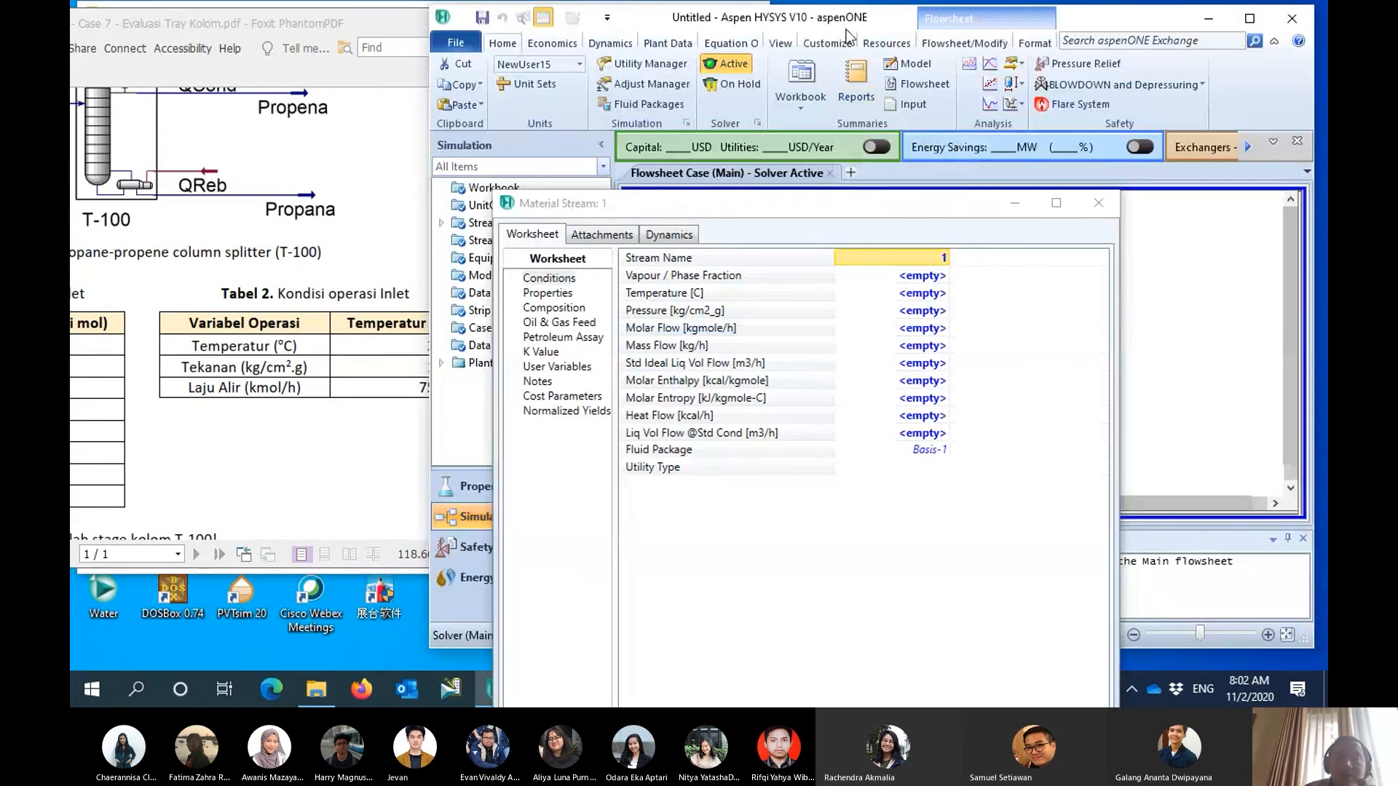
drag(902, 23, 1016, 26)
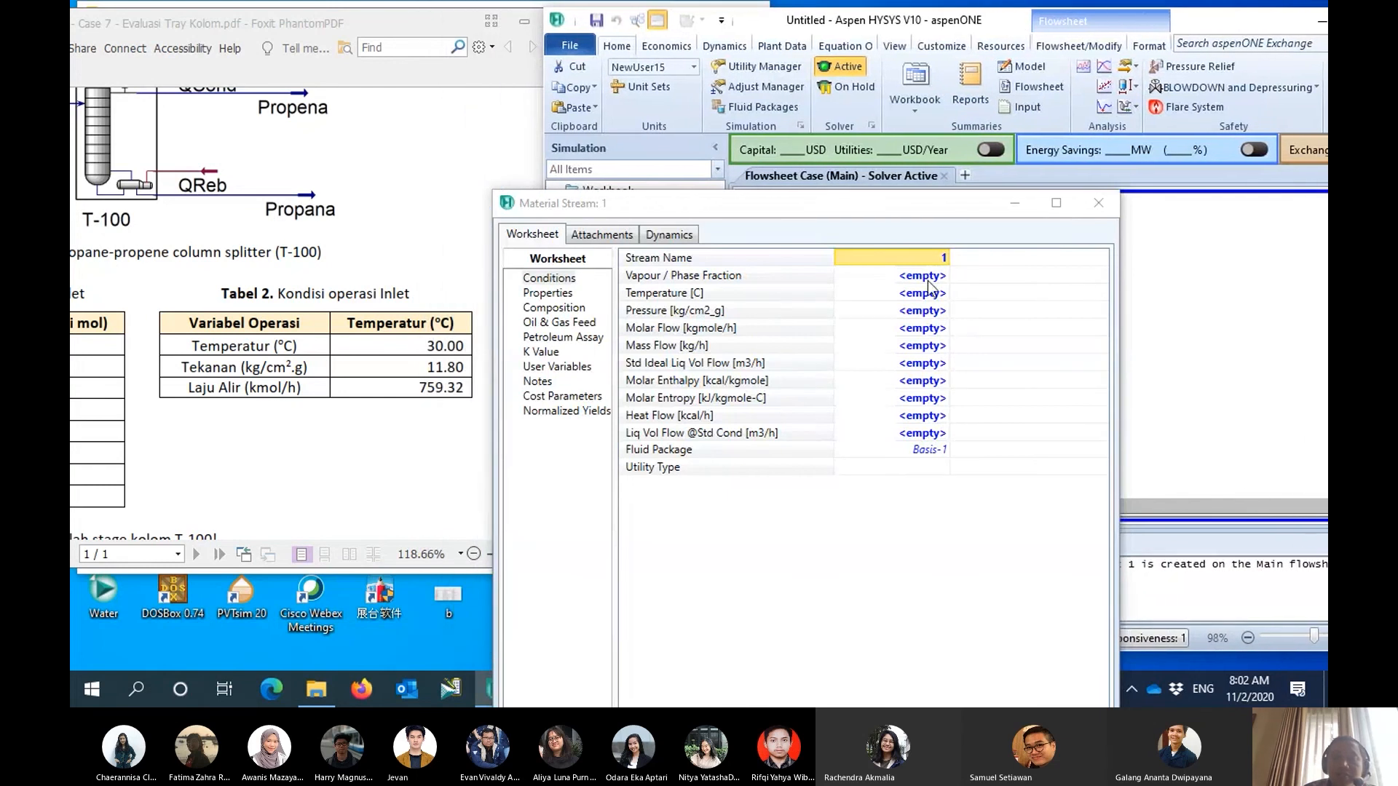
- Set the inlet stream's temperature to 30 °C and its pressure to 11.8 kg/cm2_g
click(910, 300)
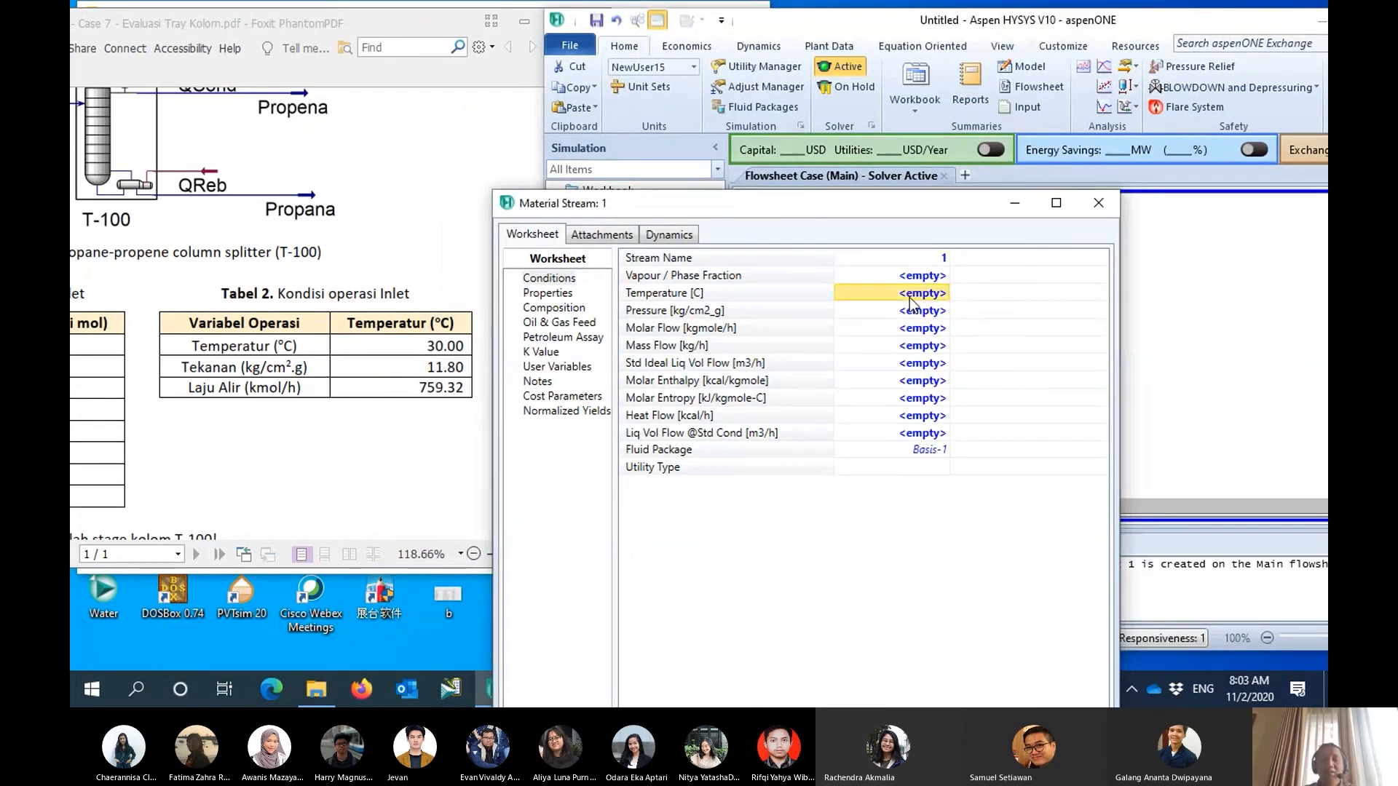
text(30)
key(Return)
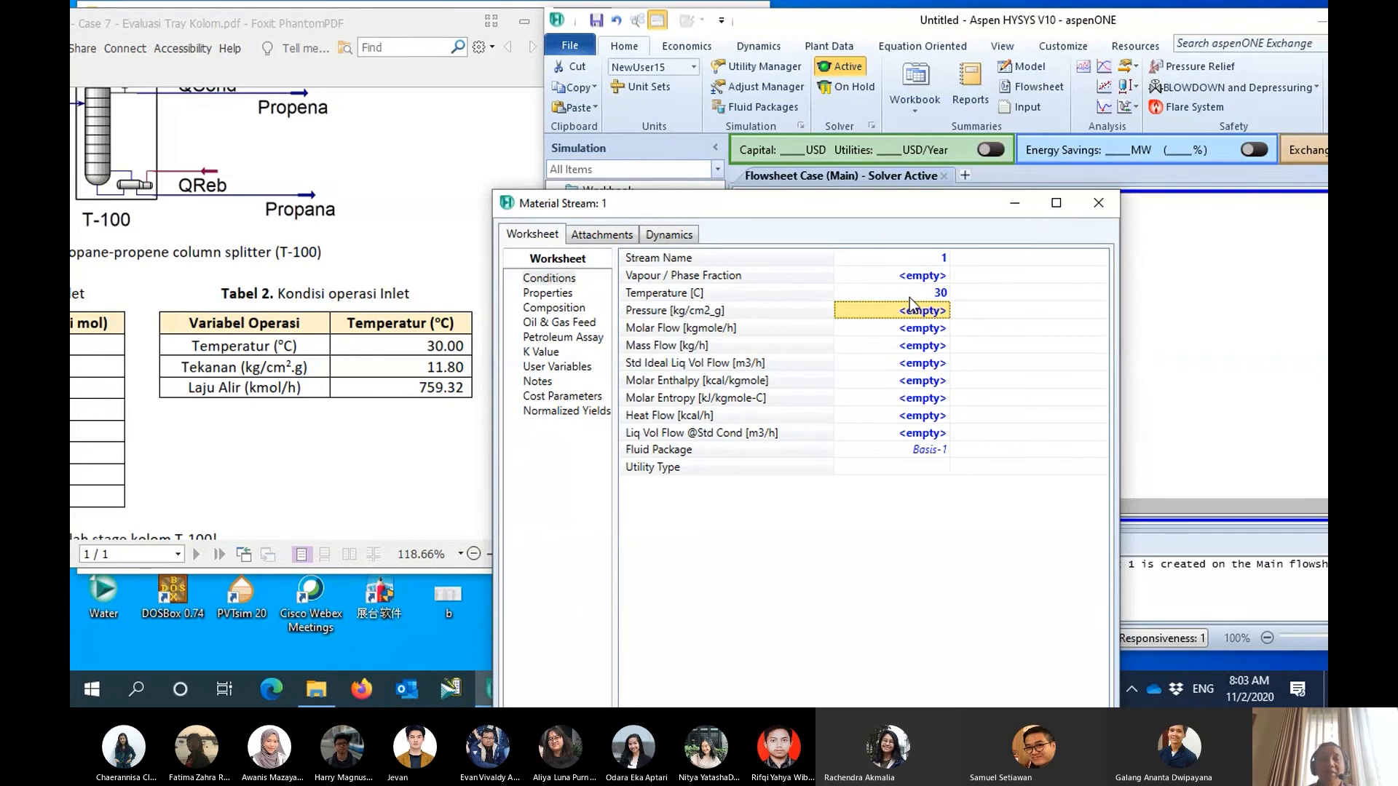
text(1)
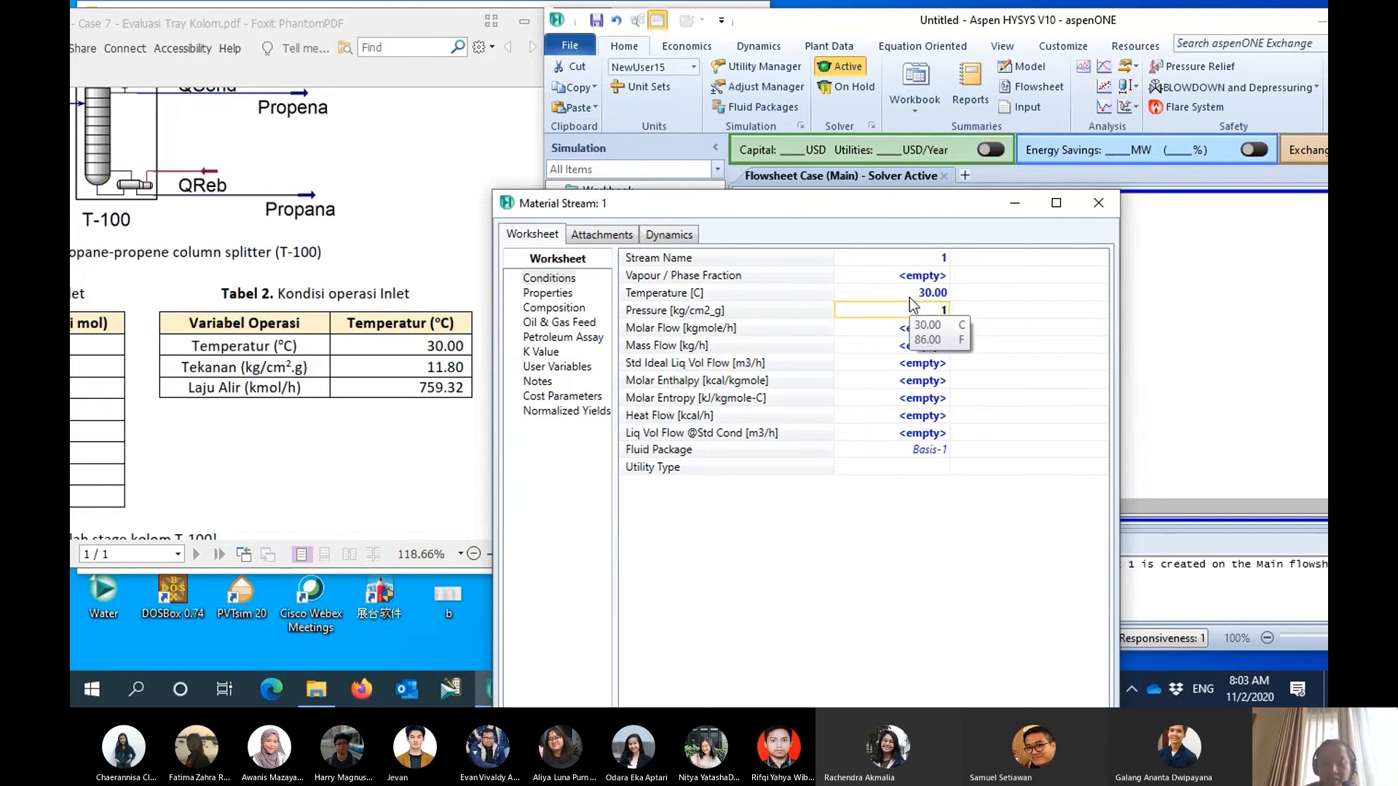
text(1.8)
key(Return)
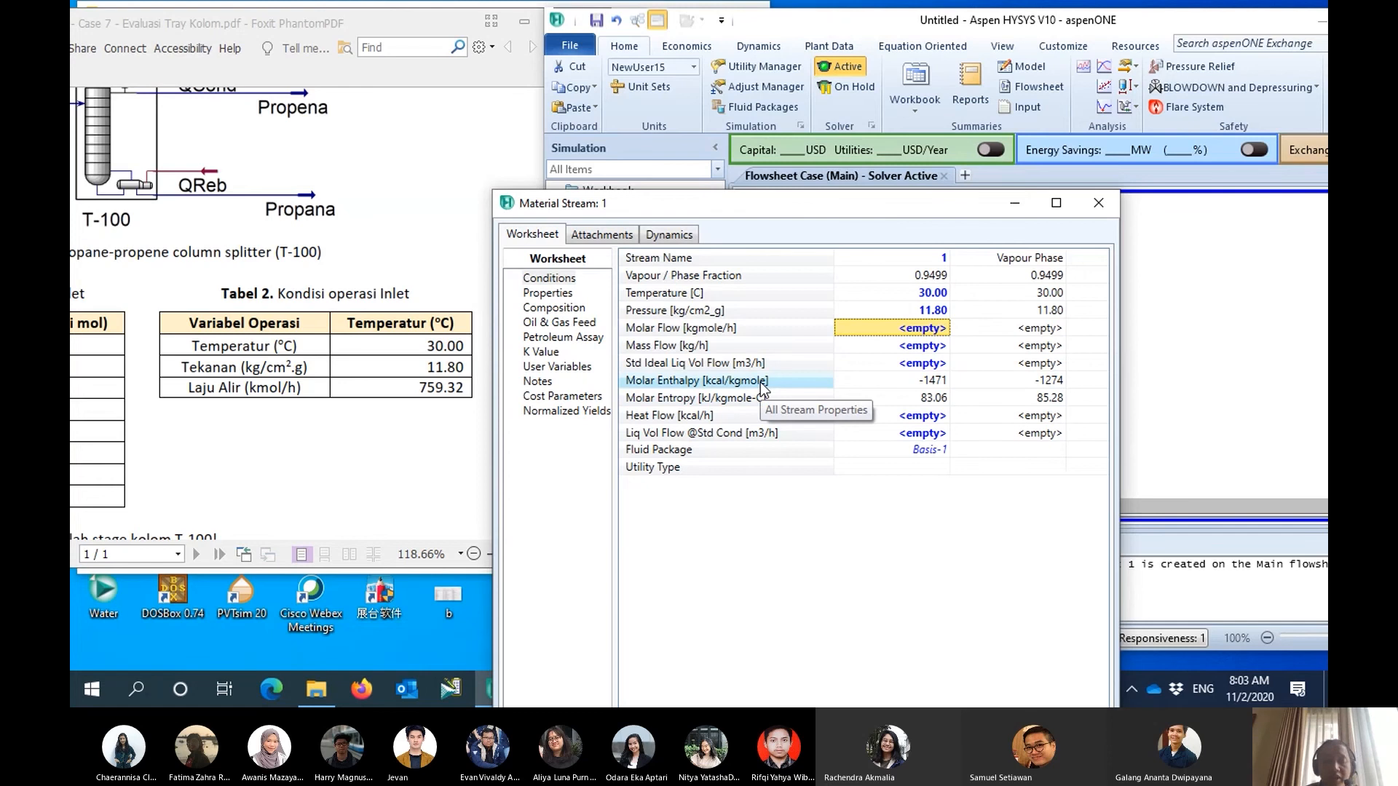
- Set the inlet stream's molar flow to 759.32 kgmole/h and close the stream's window
text(75)
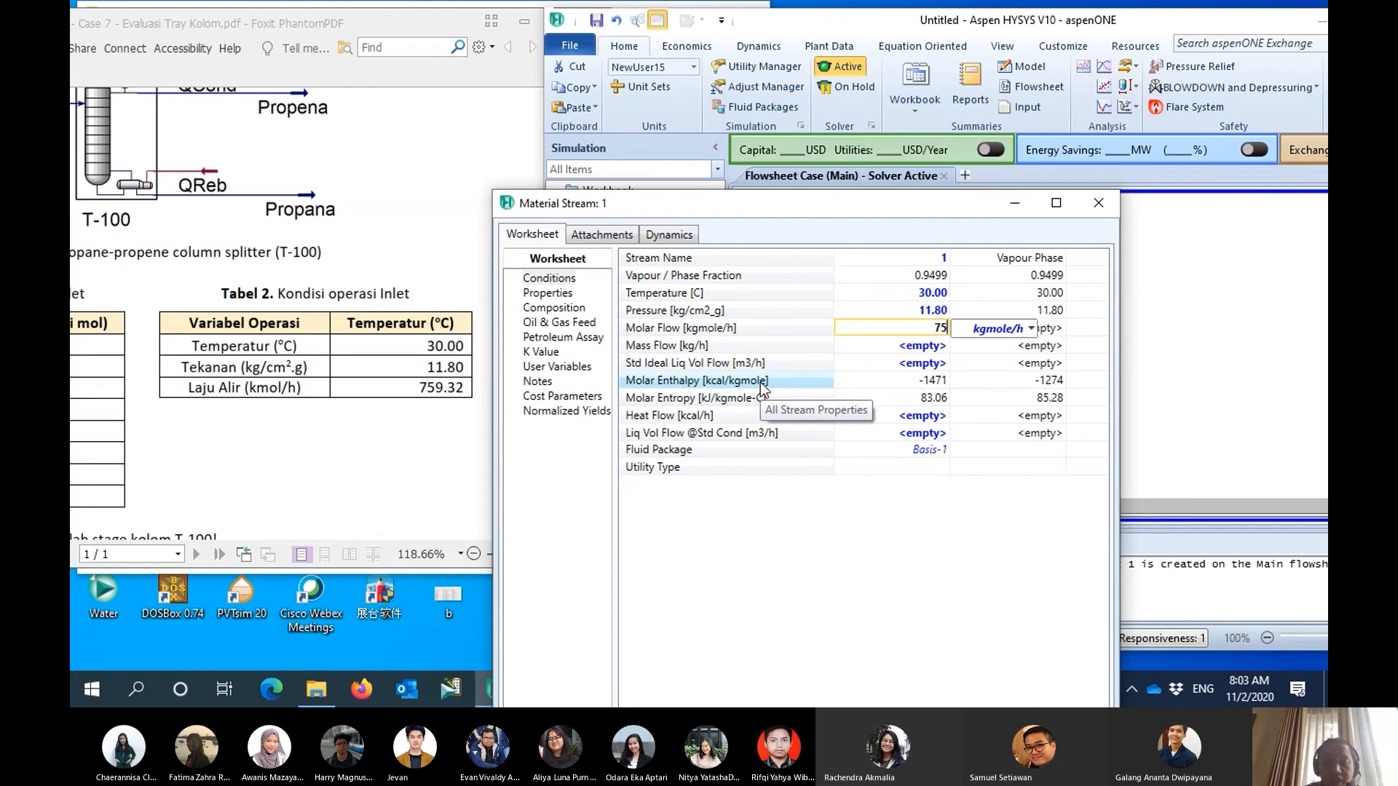
text(9.)
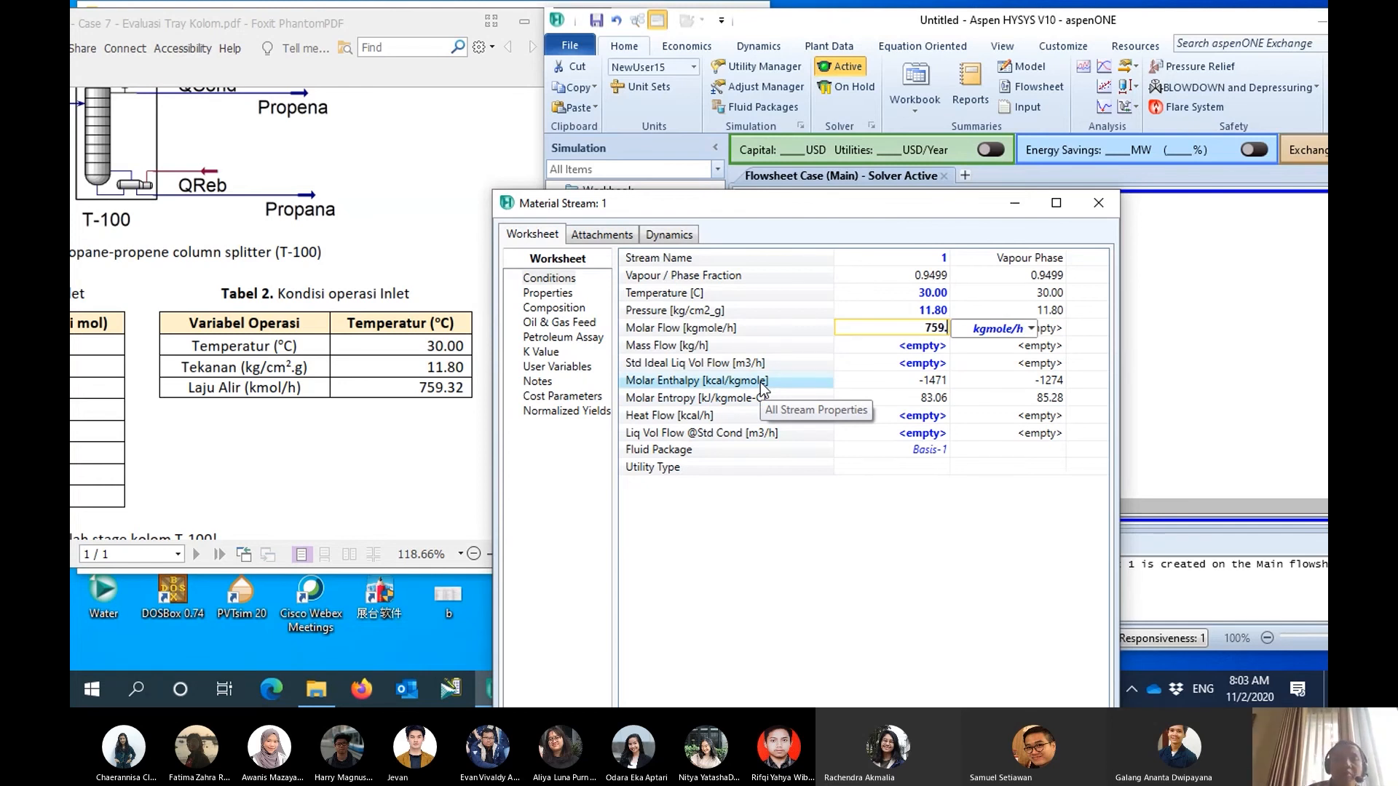
text(32)
key(Return)
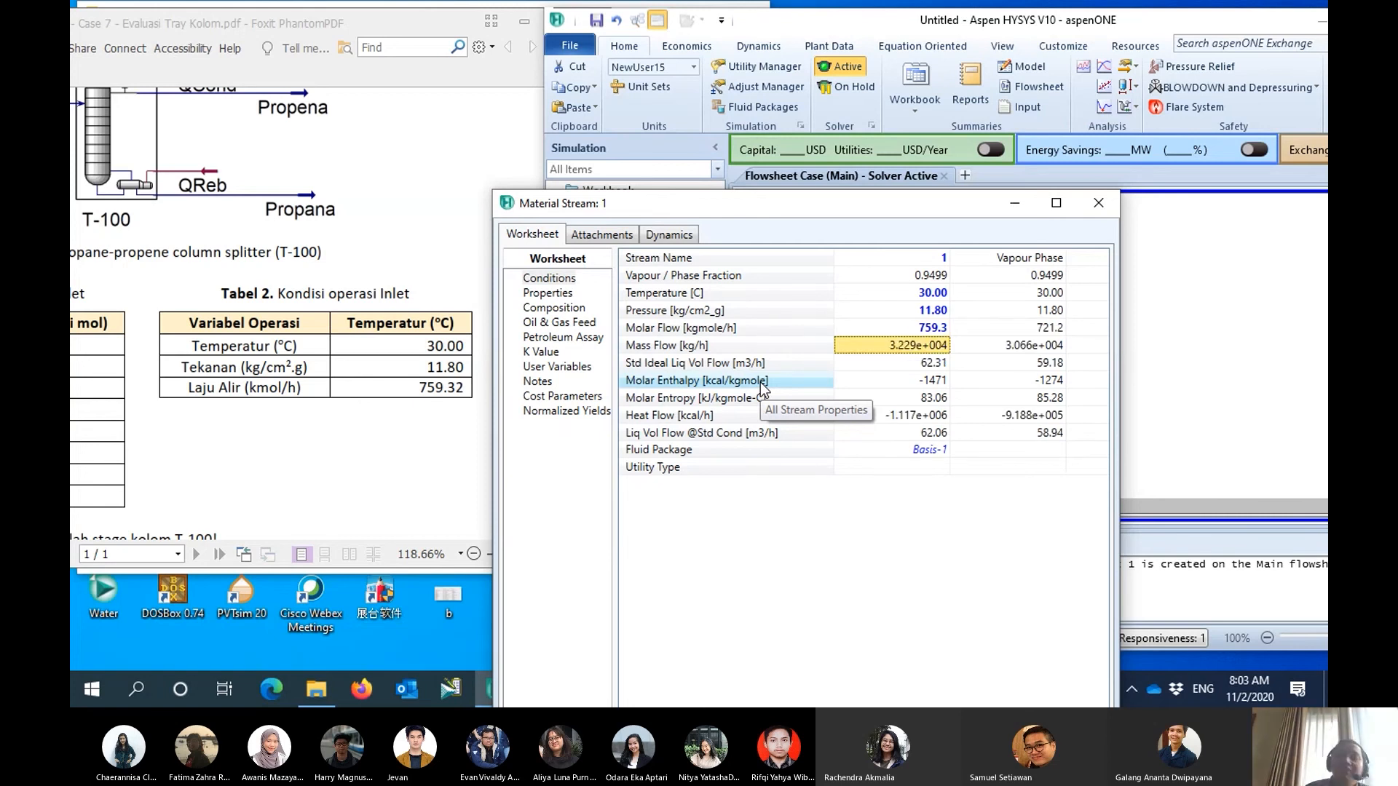
drag(819, 216, 745, 65)
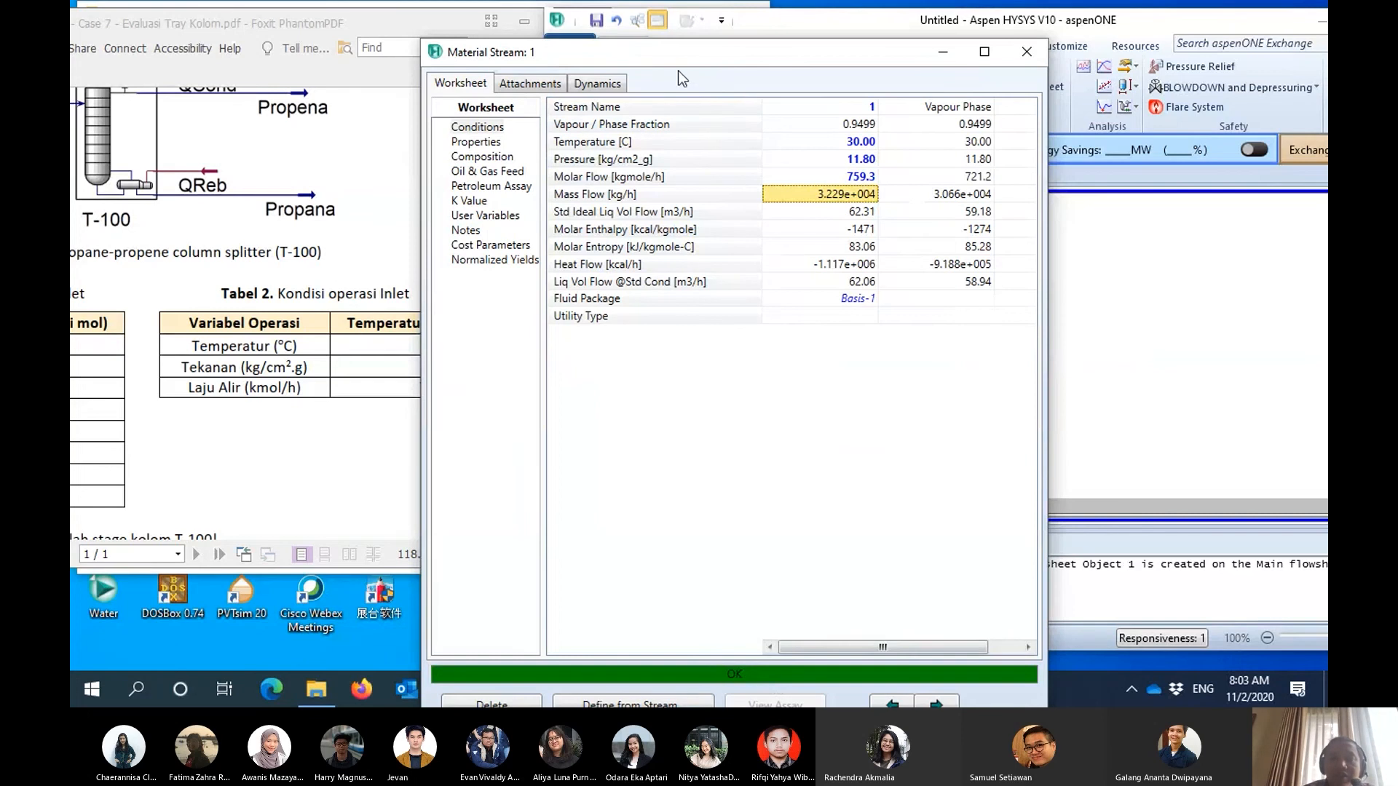
drag(628, 53, 628, 31)
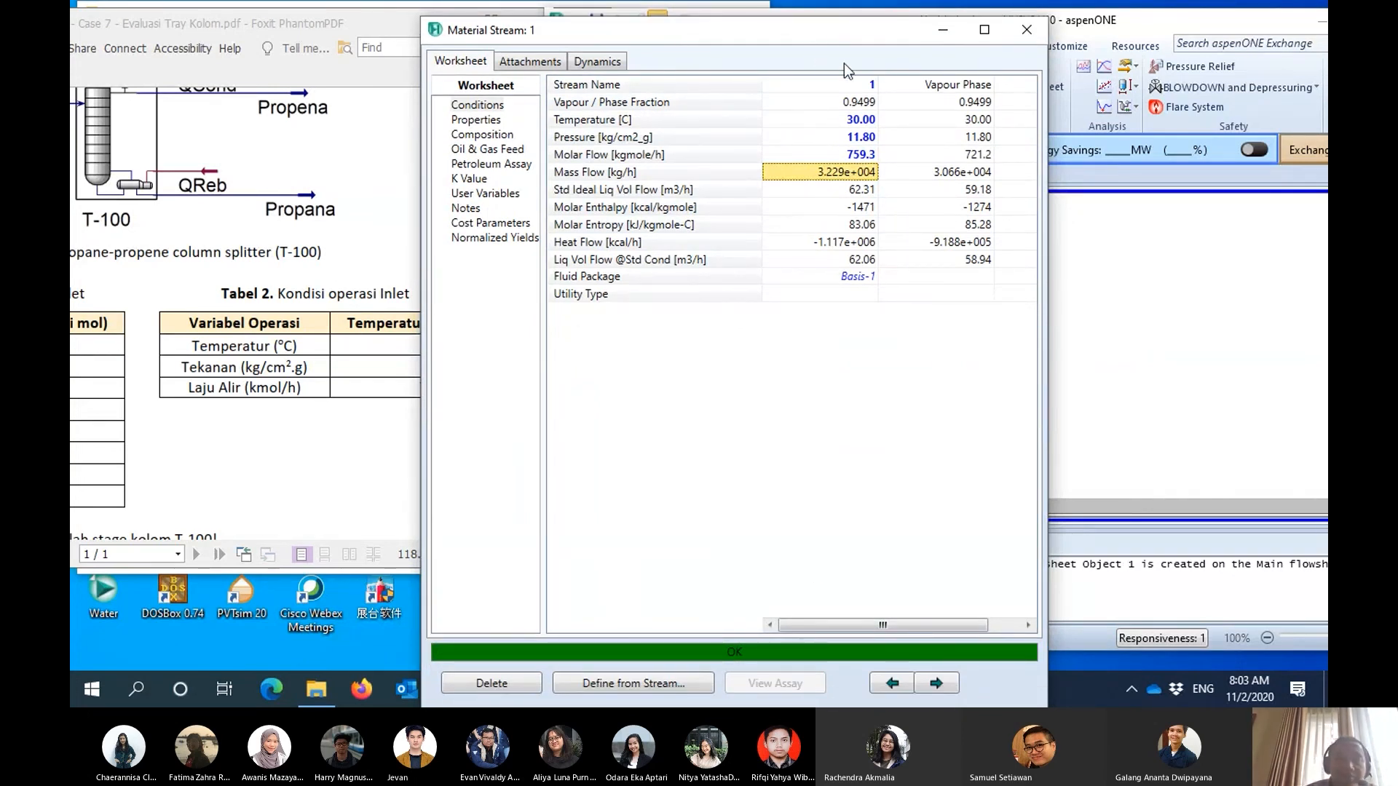
click(1029, 37)
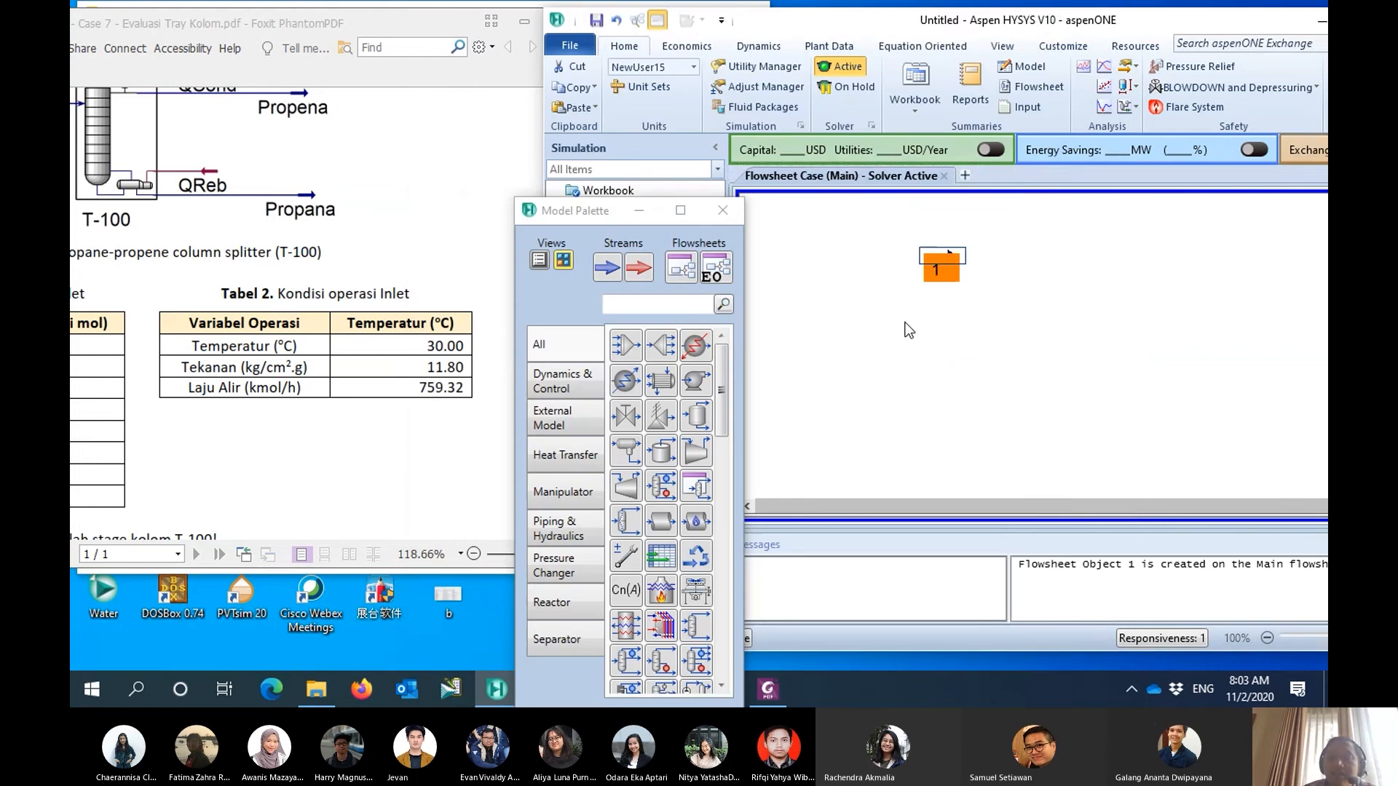
- Place a Component Splitter beside stream 1 on the flowsheet and minimize the model palette
mouse_move(953, 273)
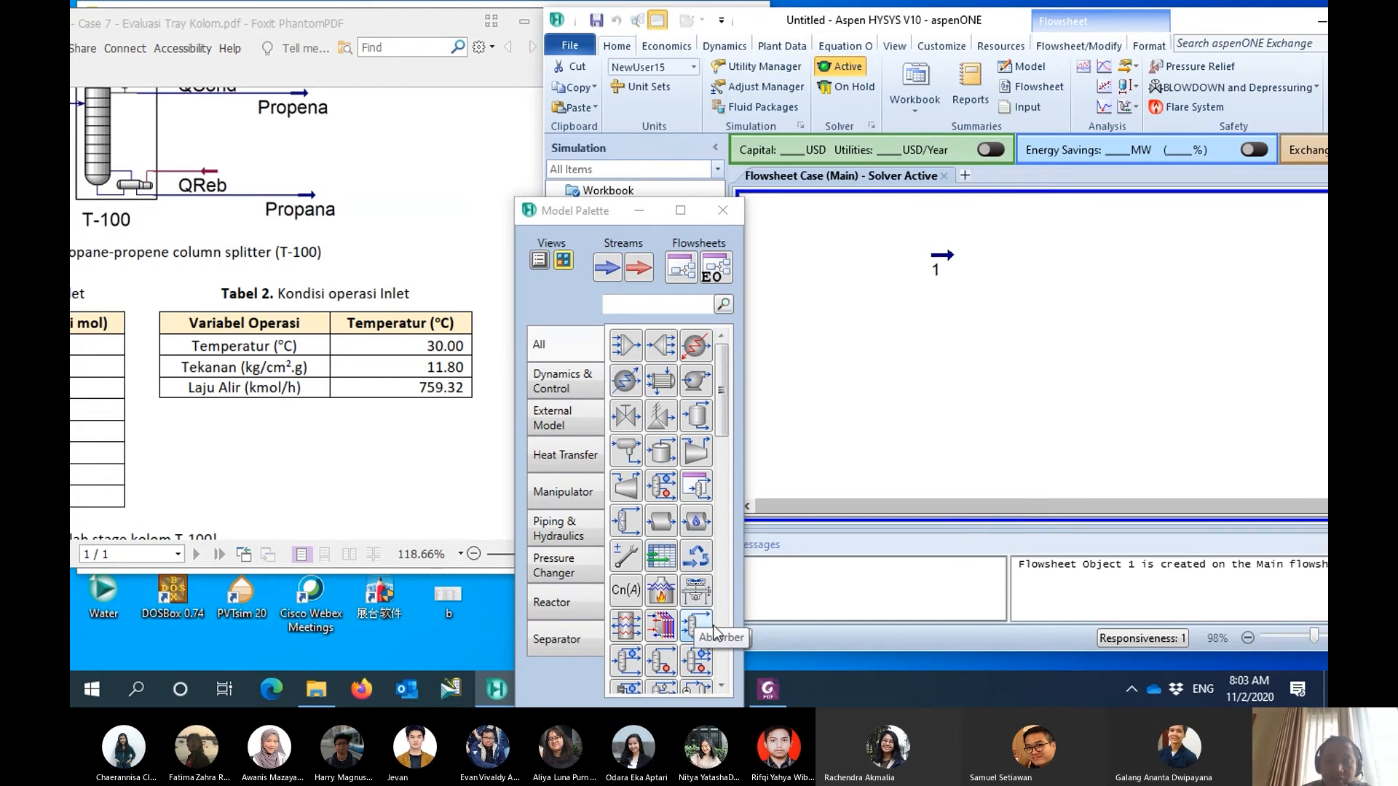
drag(610, 224, 558, 82)
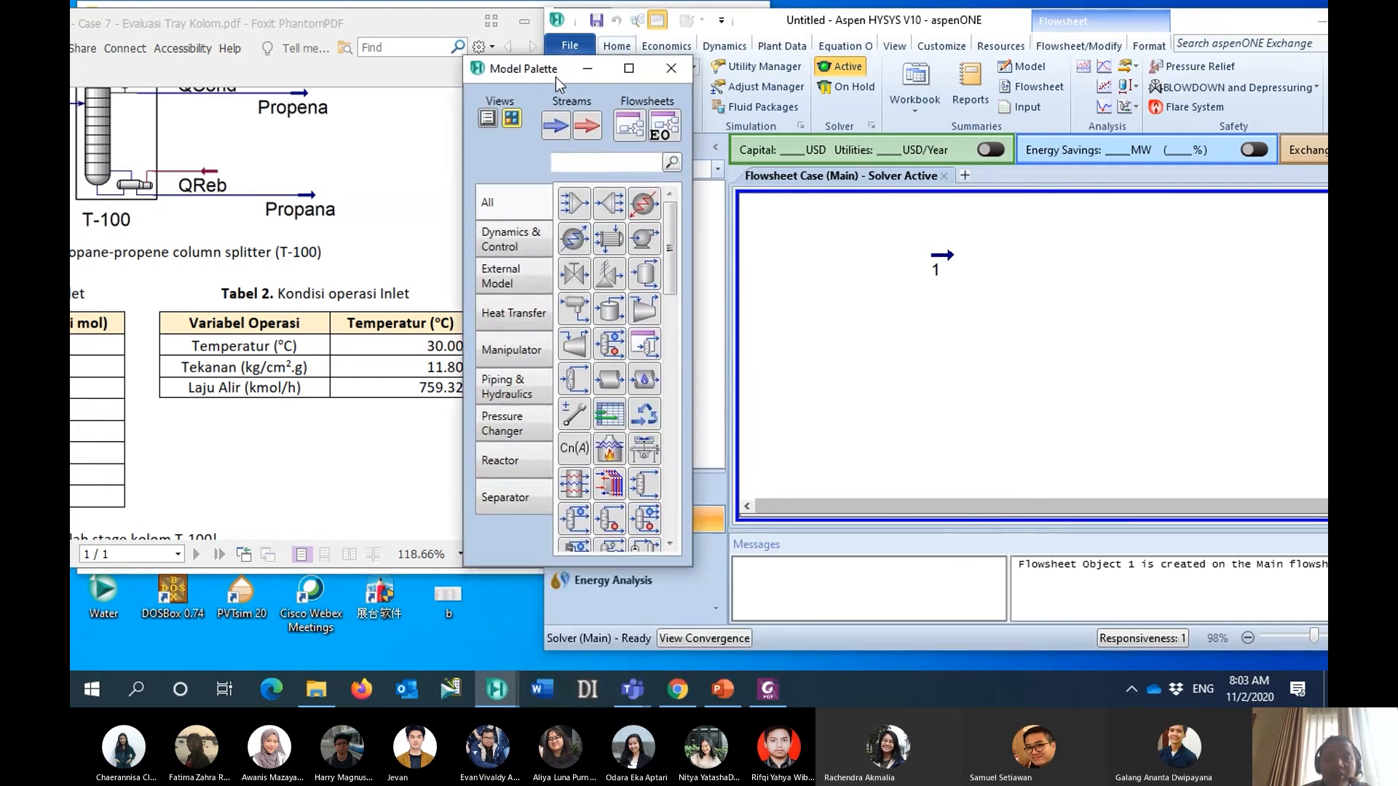
scroll(626, 437, down, 2)
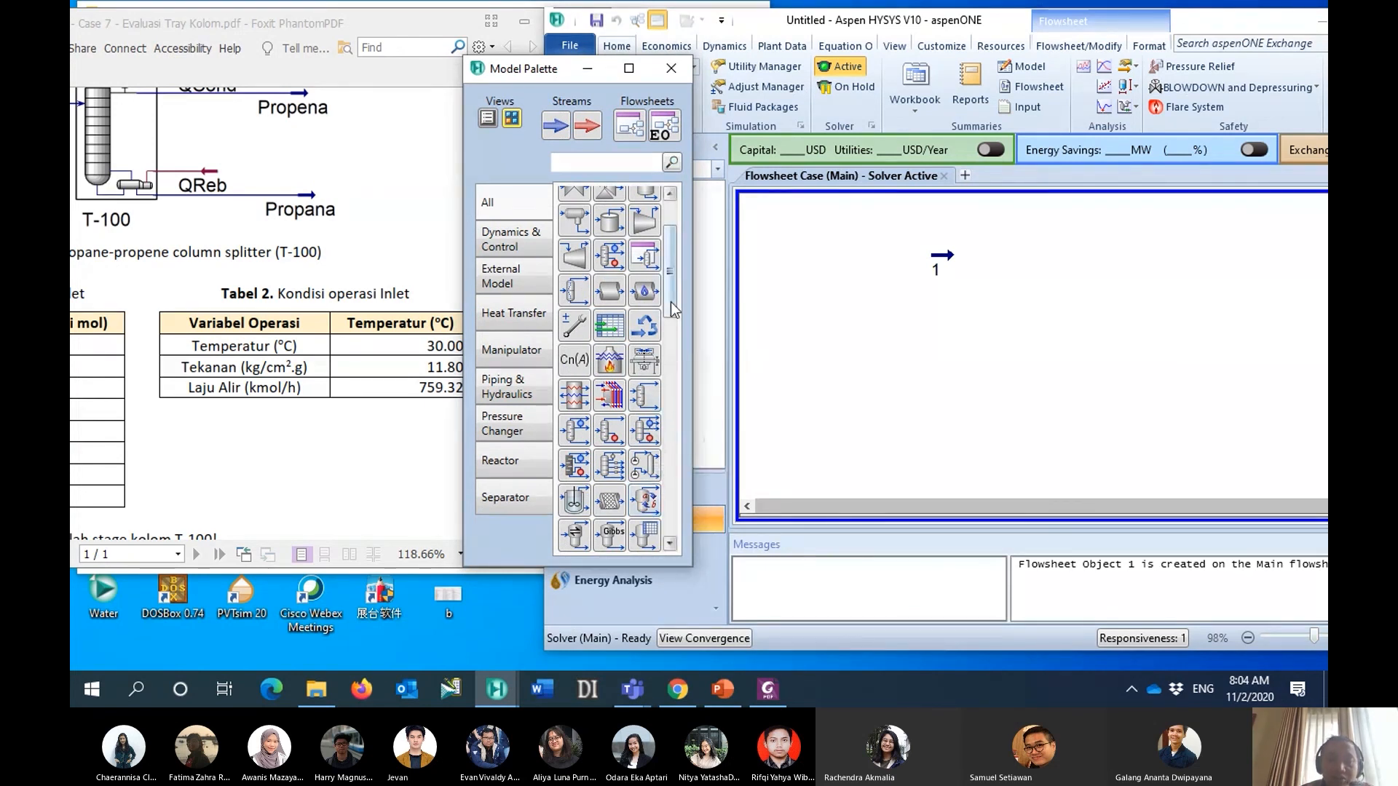
scroll(670, 301, down, 2)
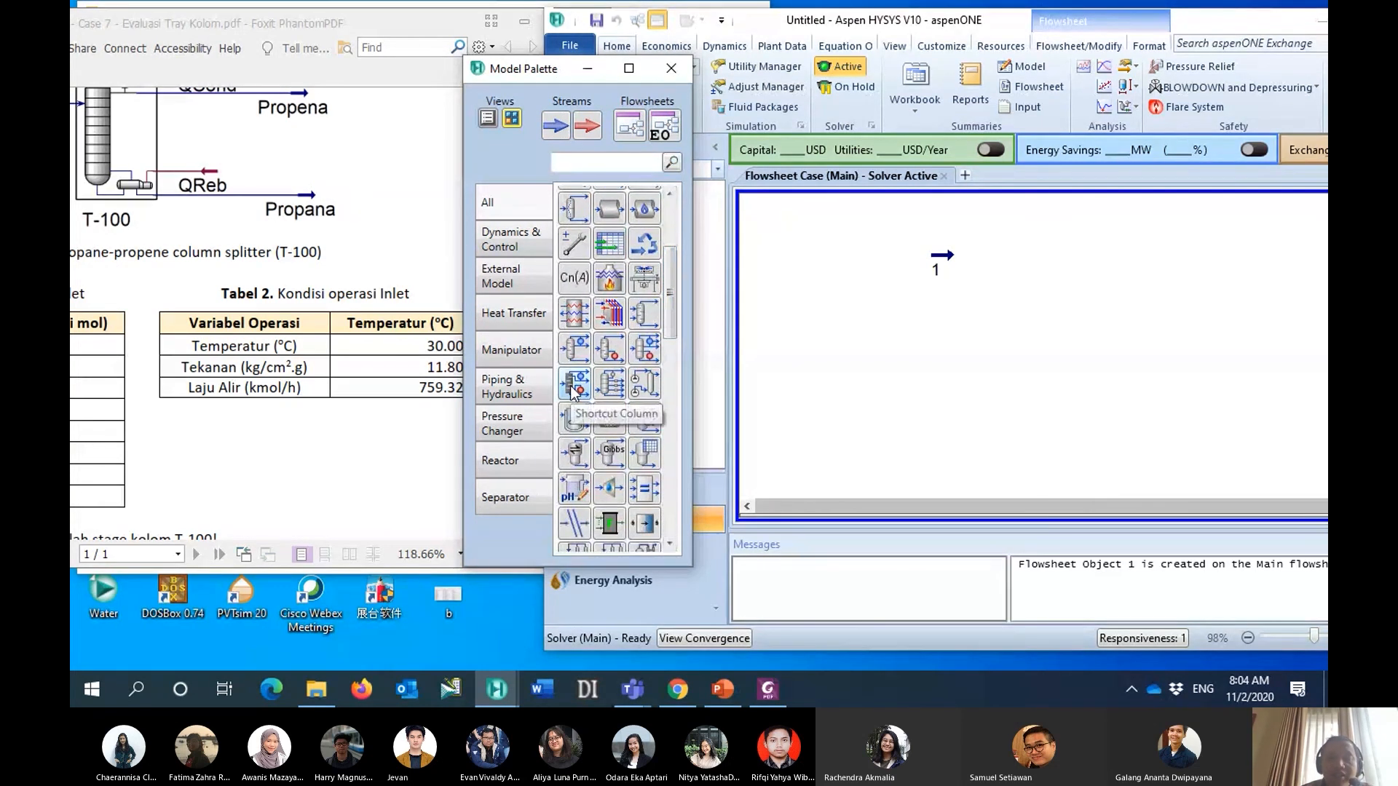
click(575, 386)
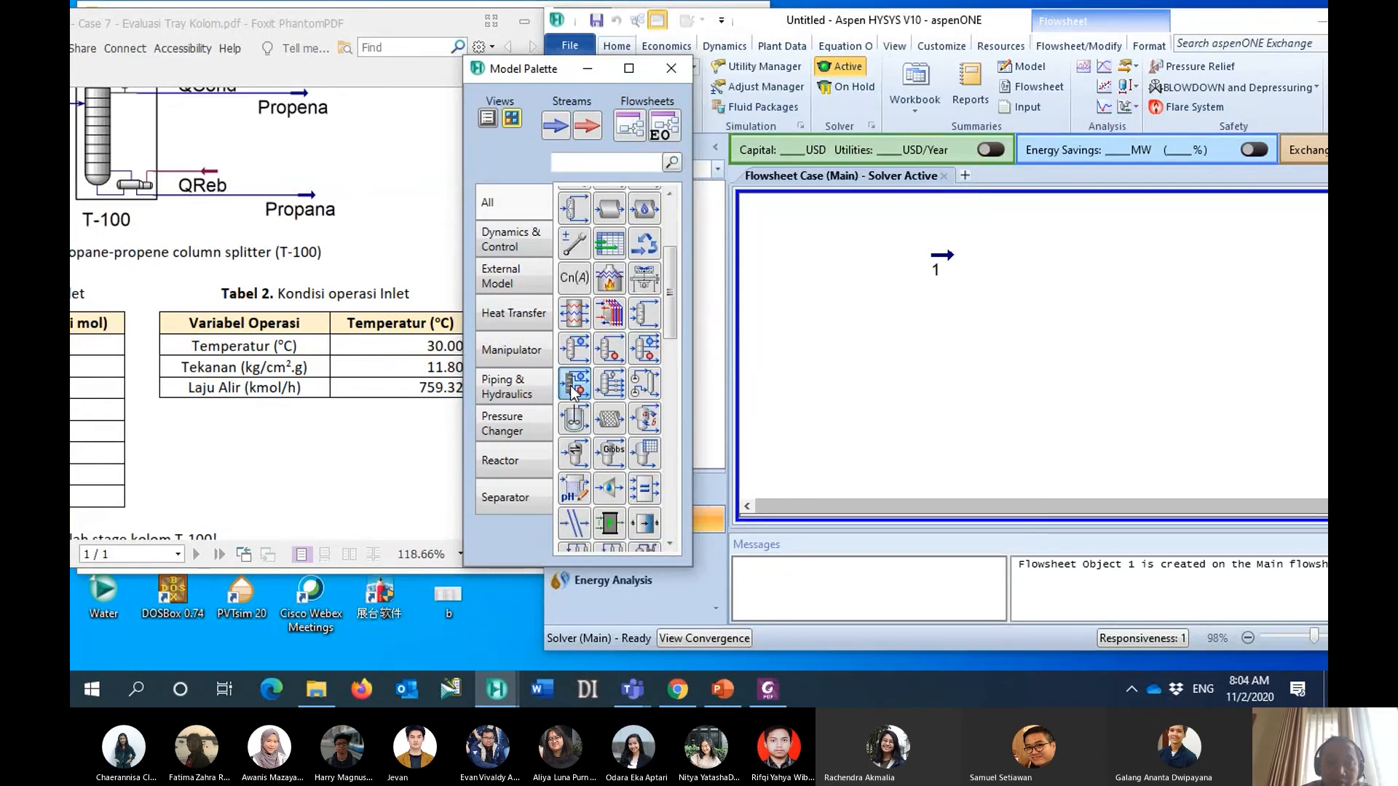
scroll(639, 376, up, 4)
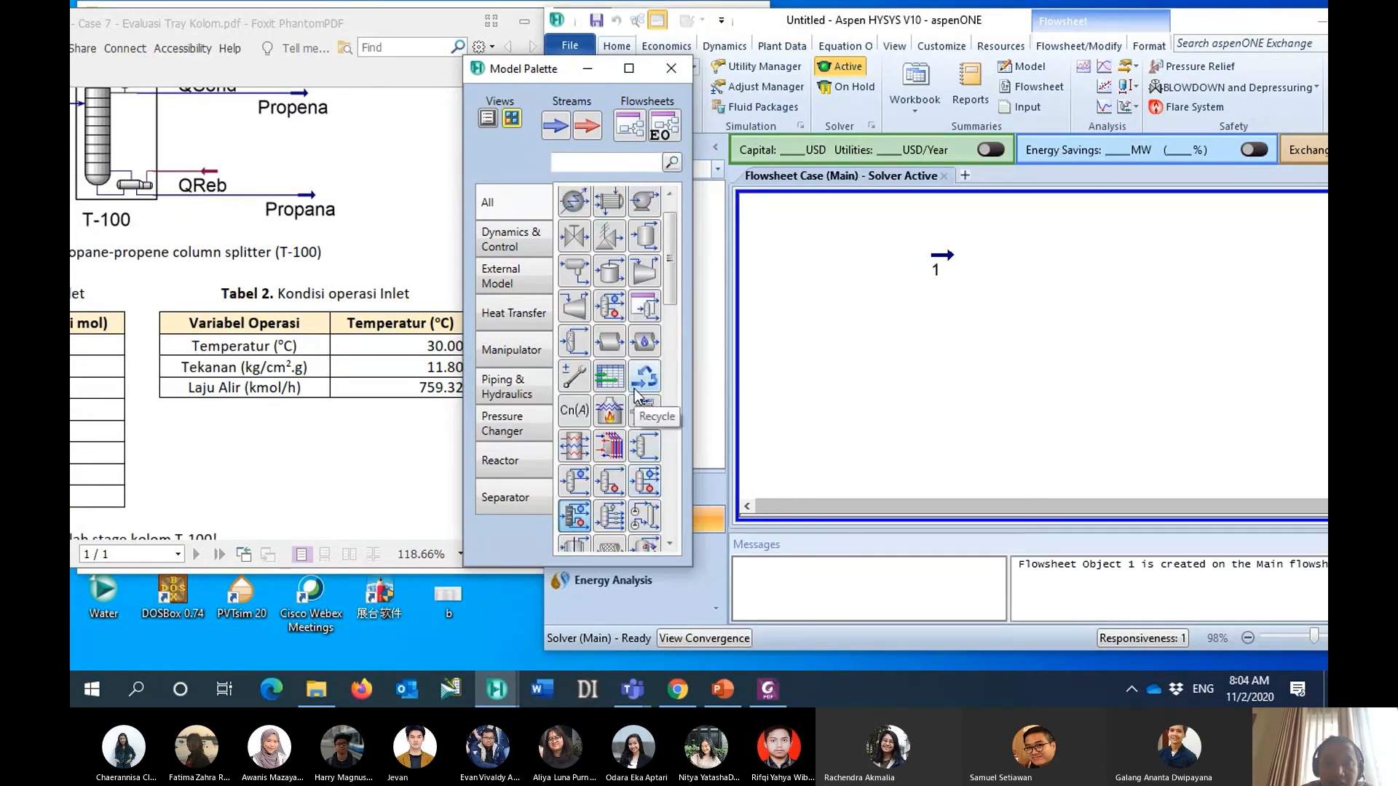
scroll(639, 397, up, 1)
click(574, 379)
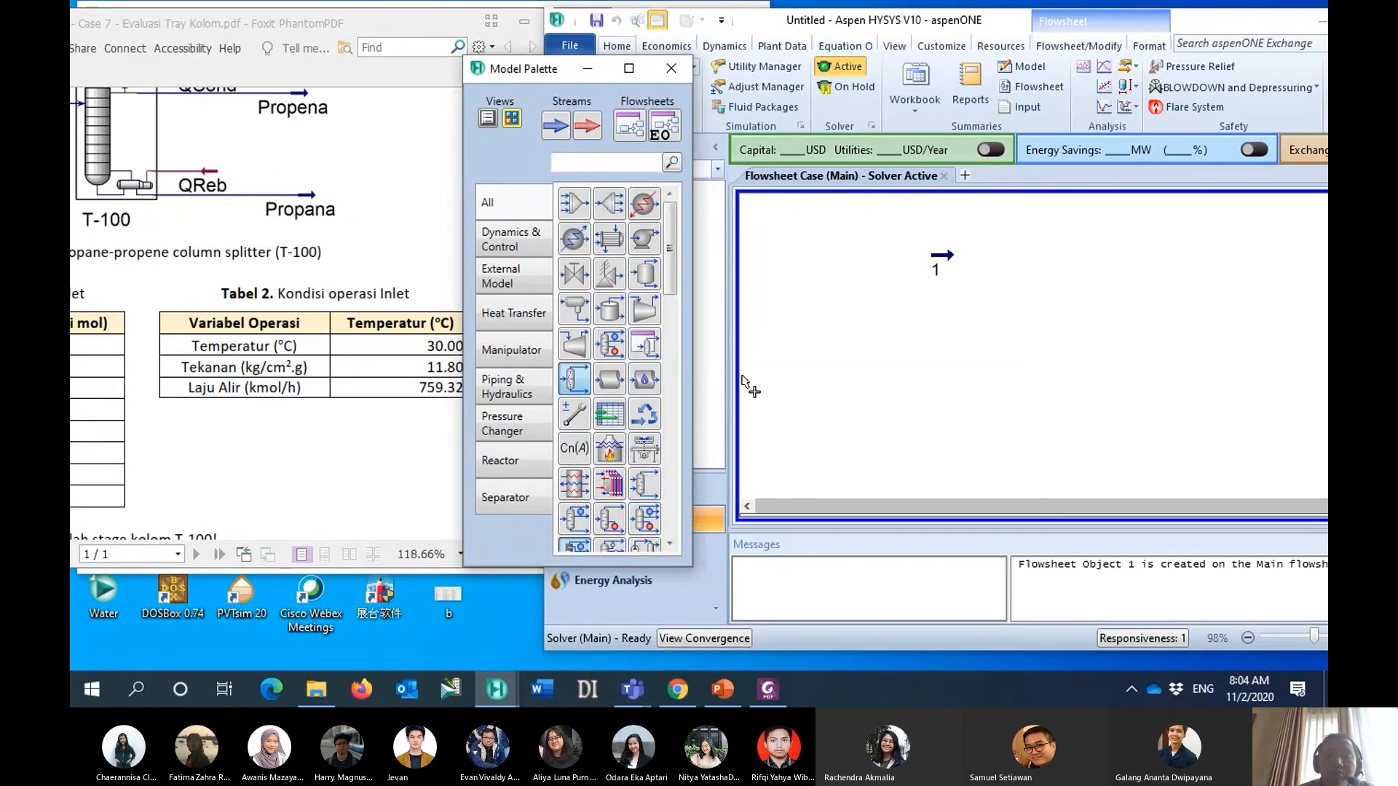
click(976, 323)
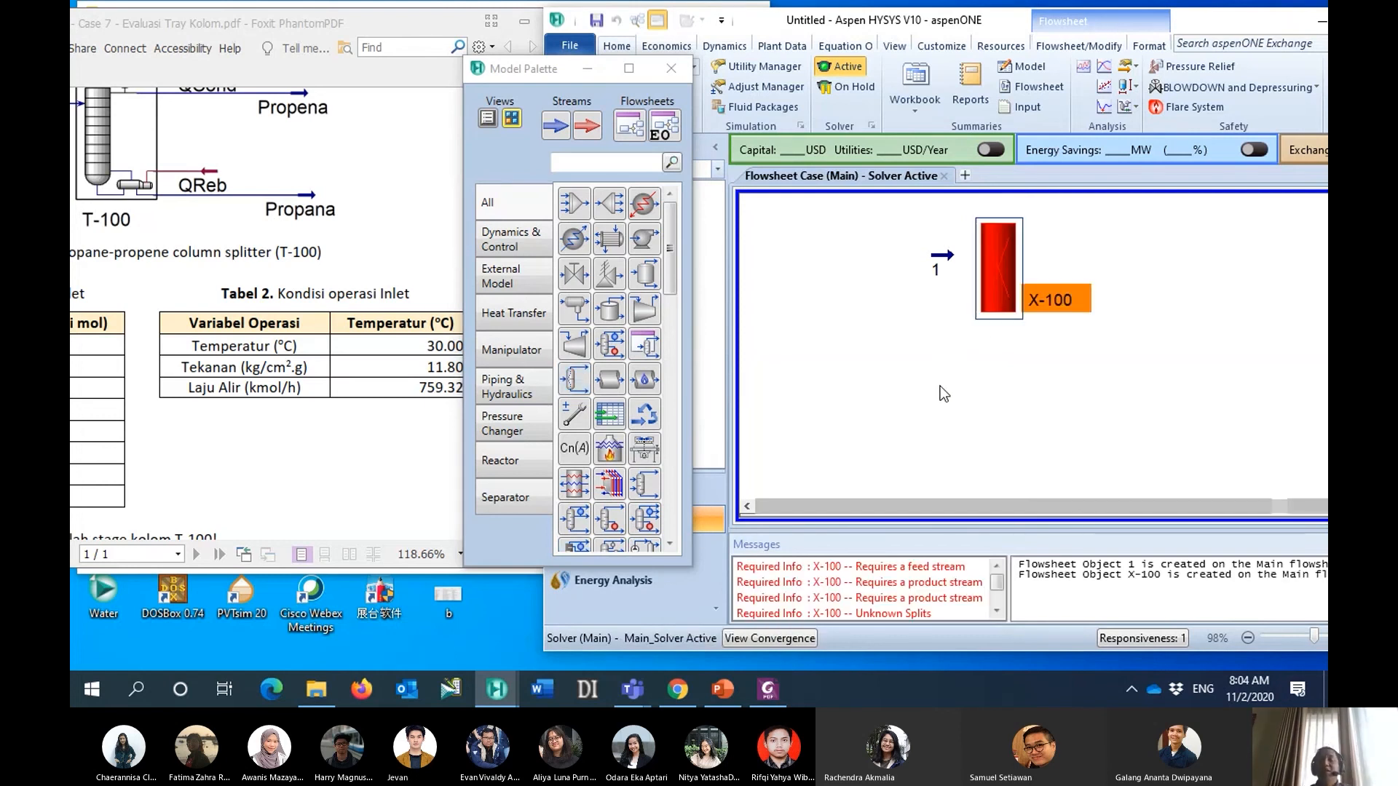
click(587, 68)
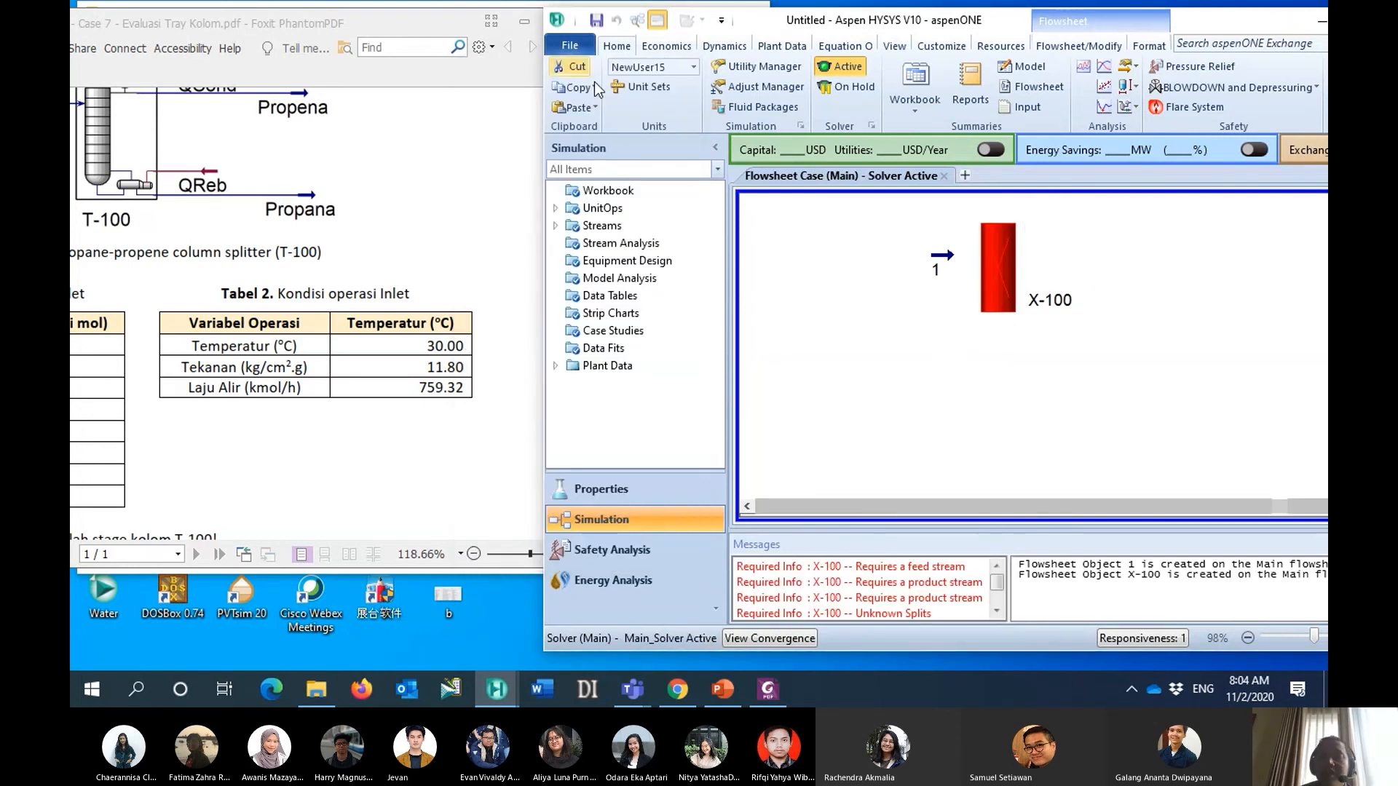
- Open the component splitter's properties and examine the split fraction settings of its components
double_click(995, 259)
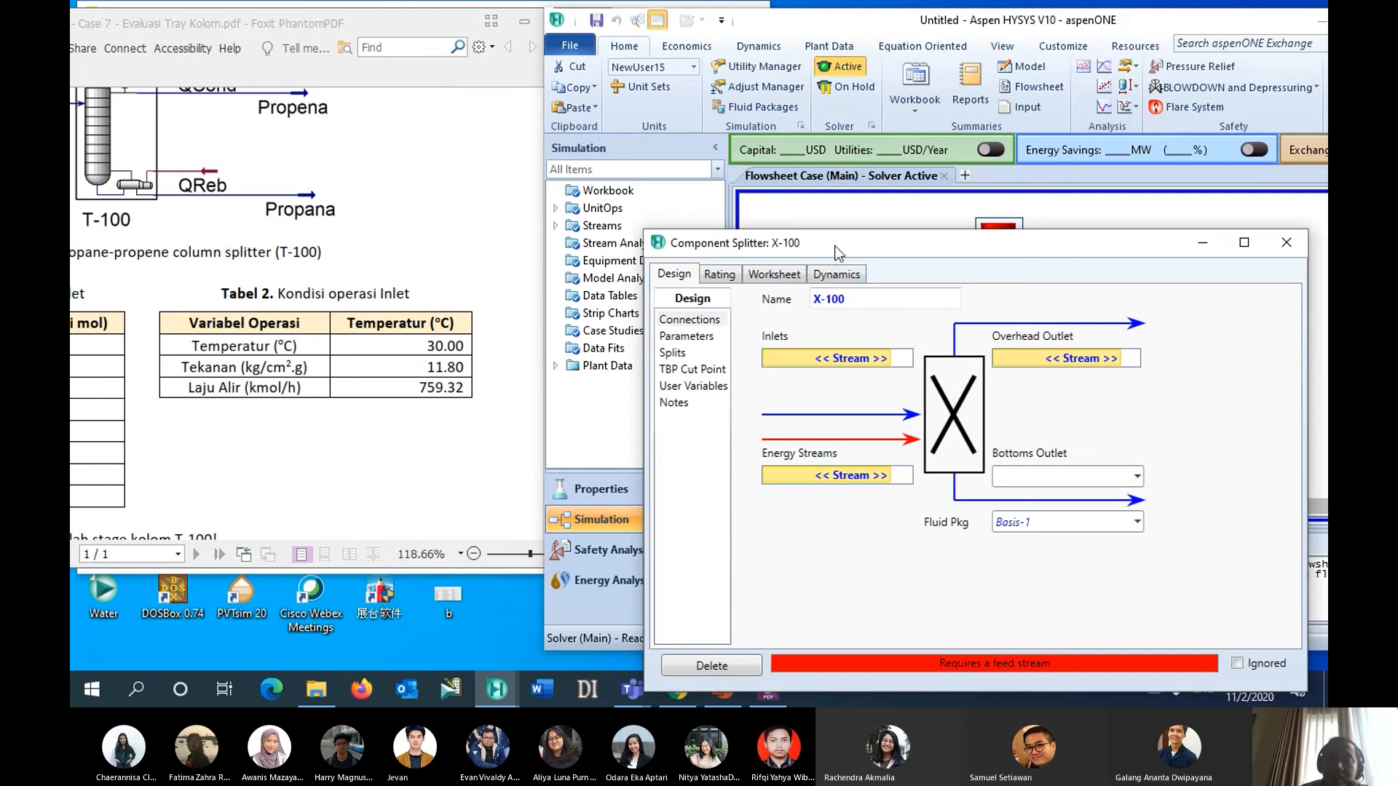
drag(705, 217, 562, 171)
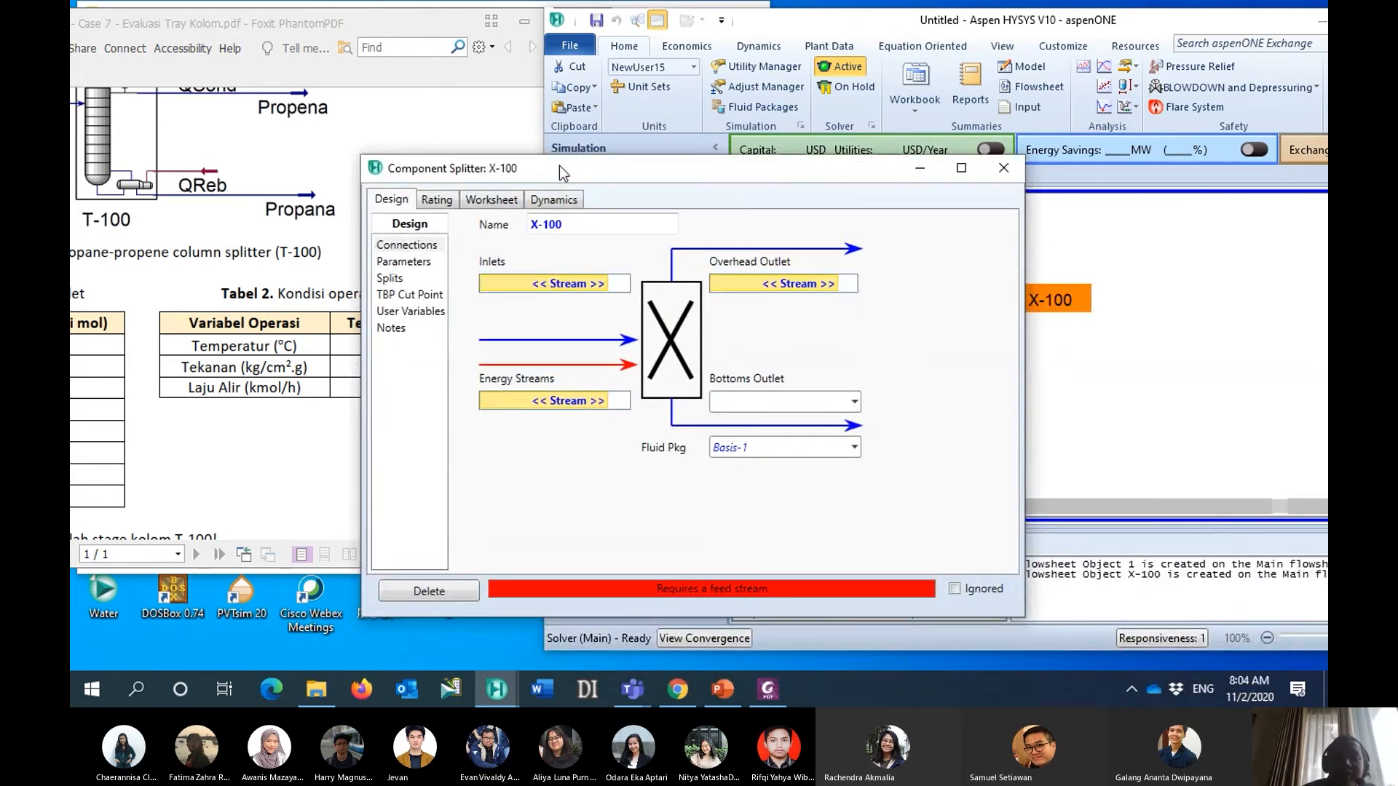
drag(559, 164, 581, 166)
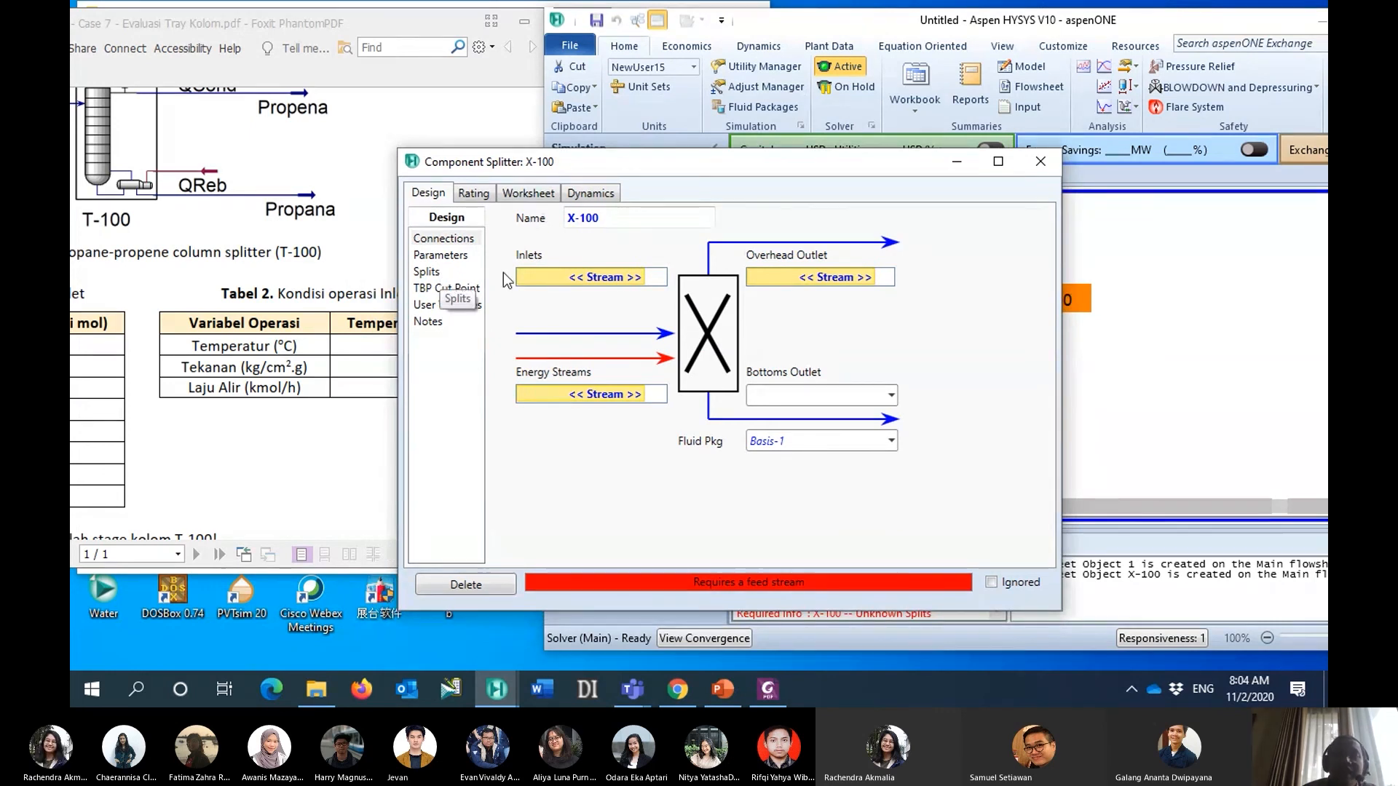
drag(679, 170, 577, 205)
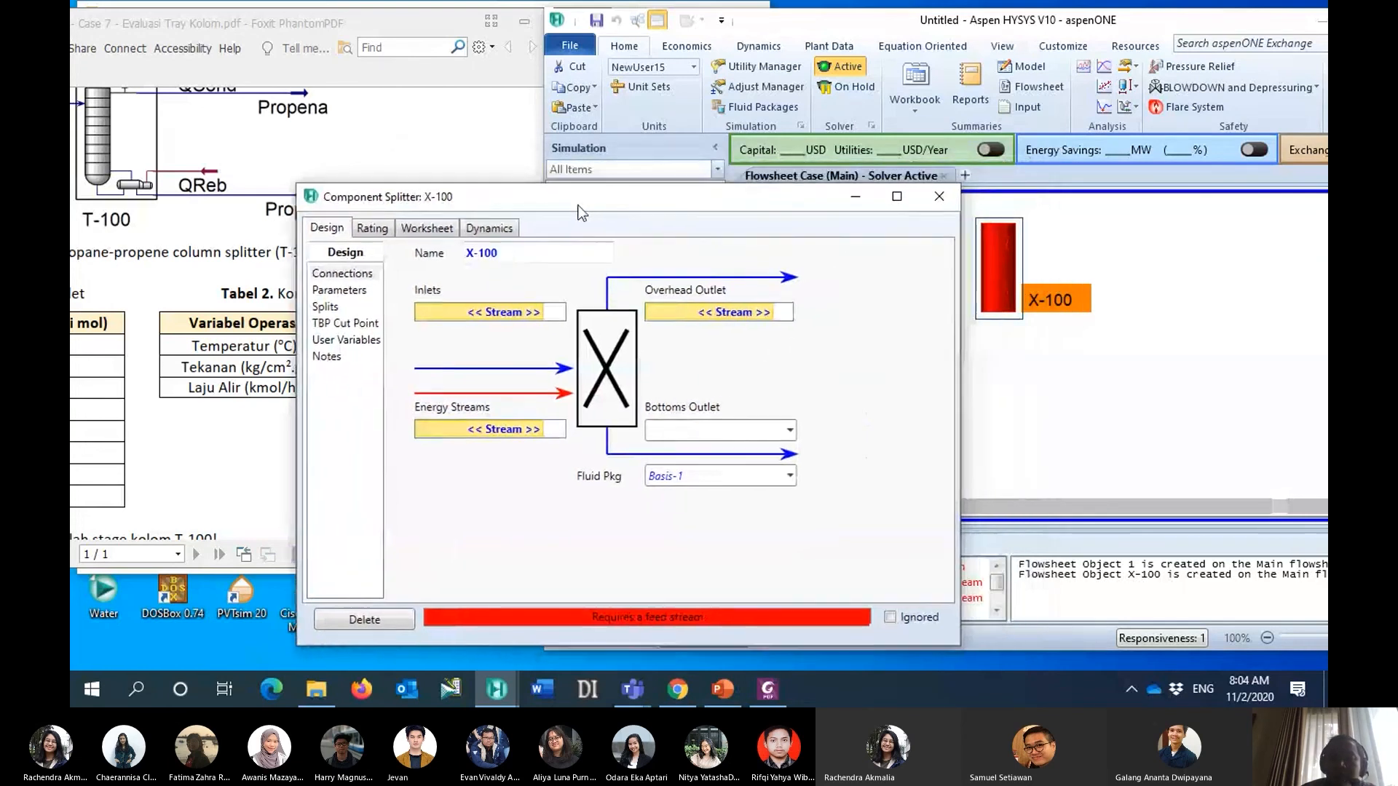
click(334, 308)
drag(694, 209, 752, 175)
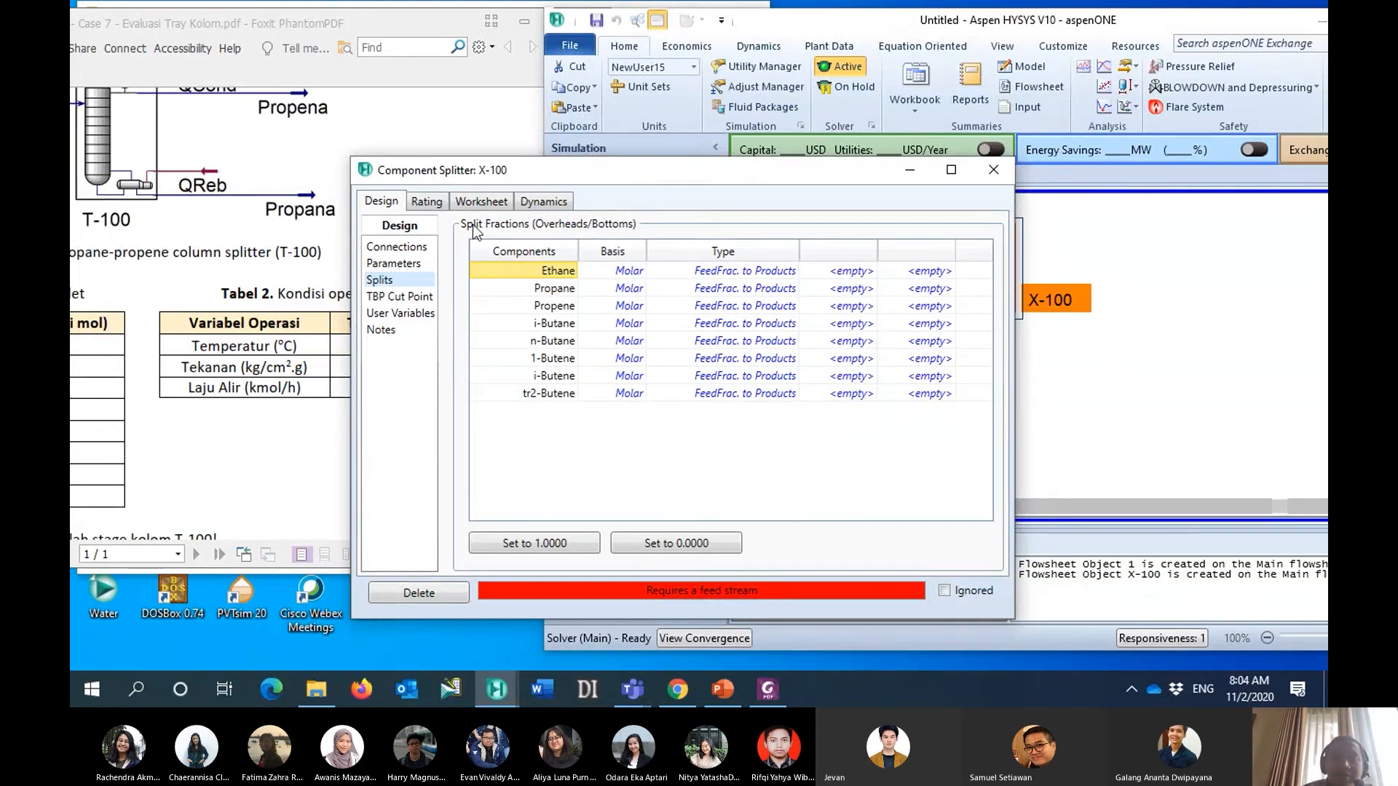
- Connect stream 1 as the component splitter's inlet and name its overhead outlet stream vap1
click(410, 249)
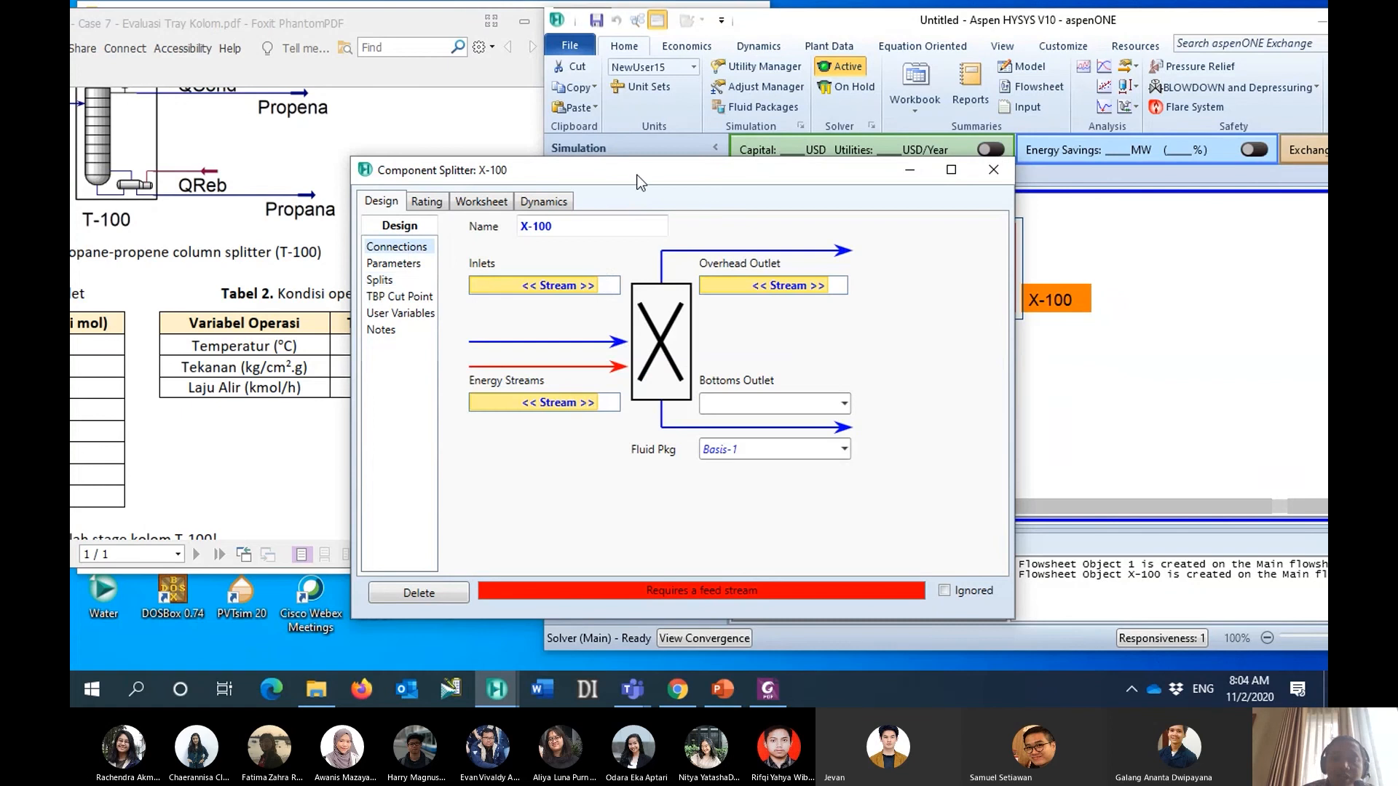
drag(642, 173, 523, 162)
click(419, 275)
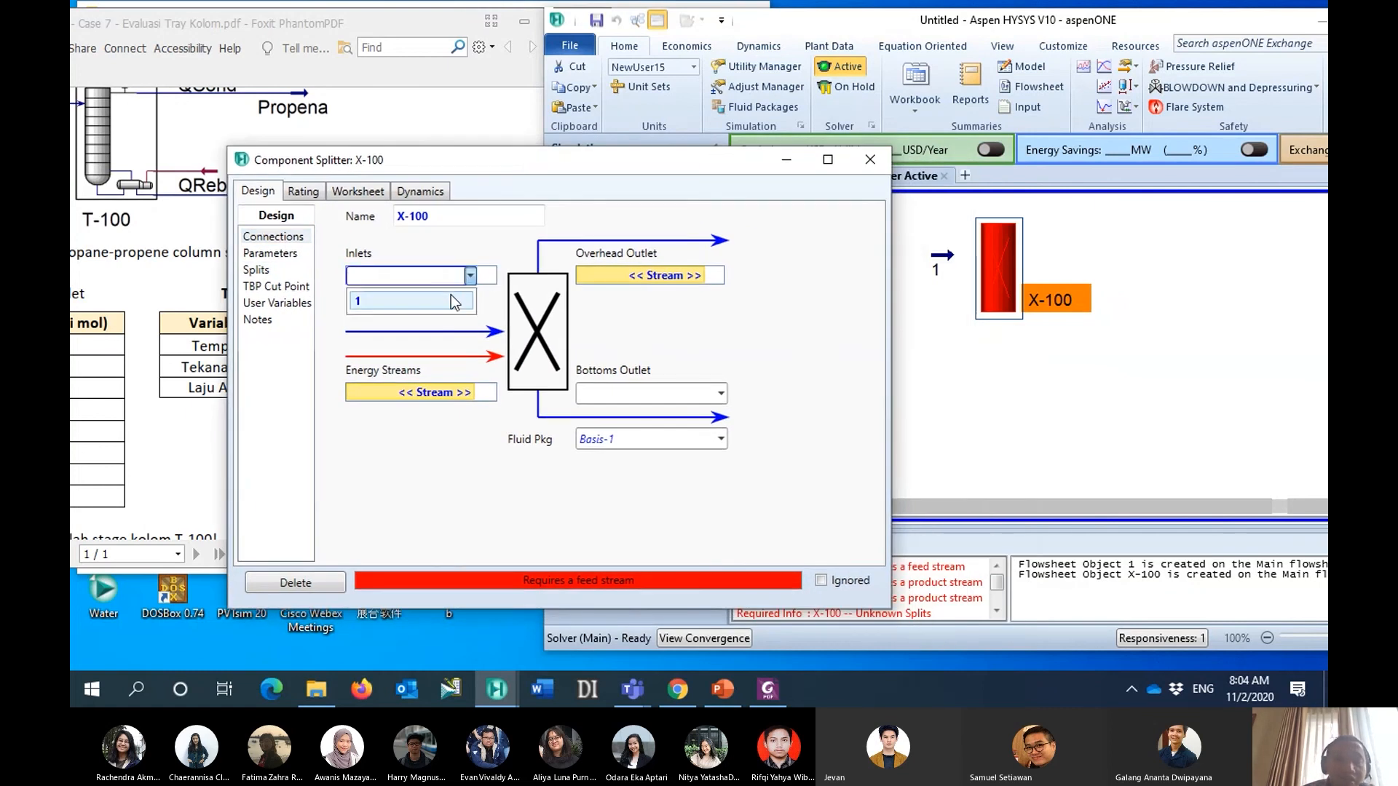
click(479, 305)
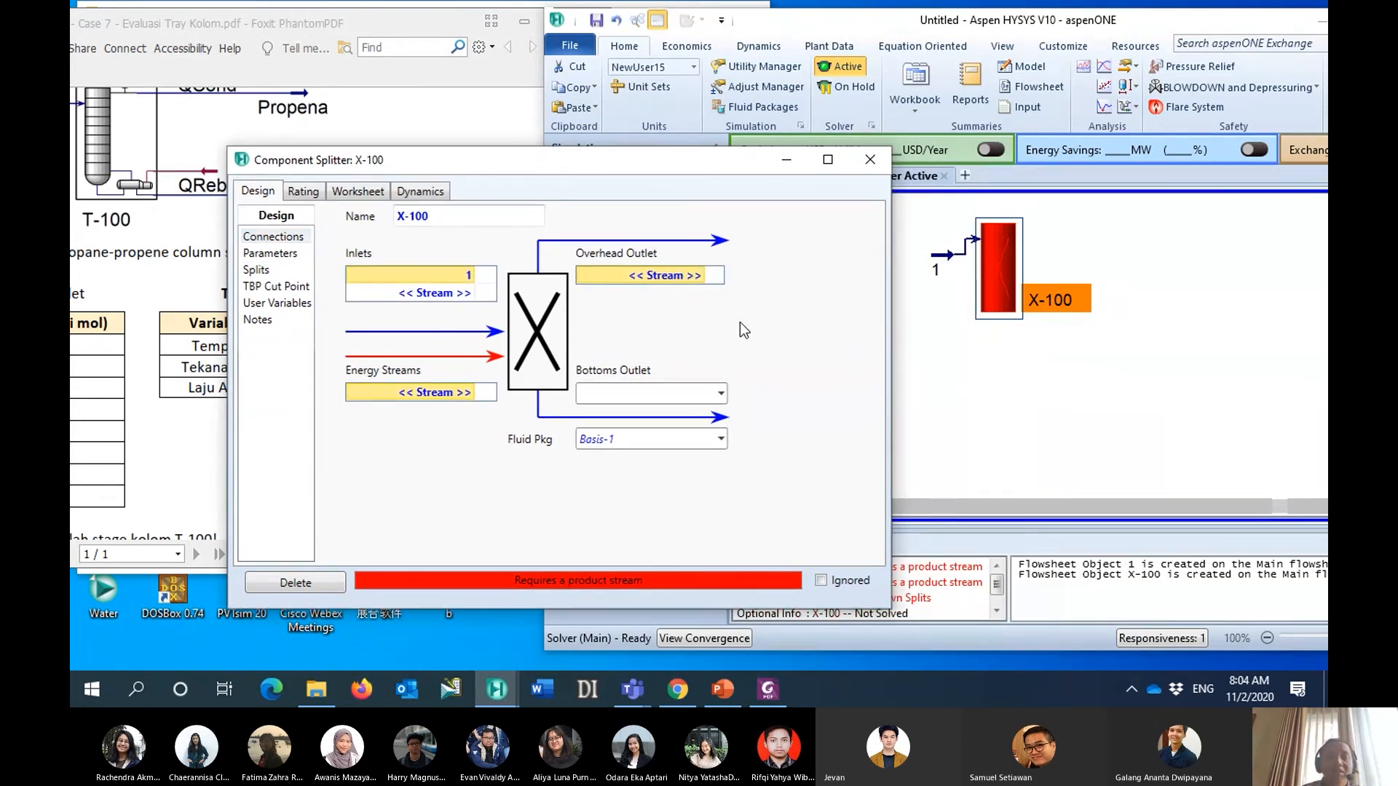
click(666, 278)
text(va)
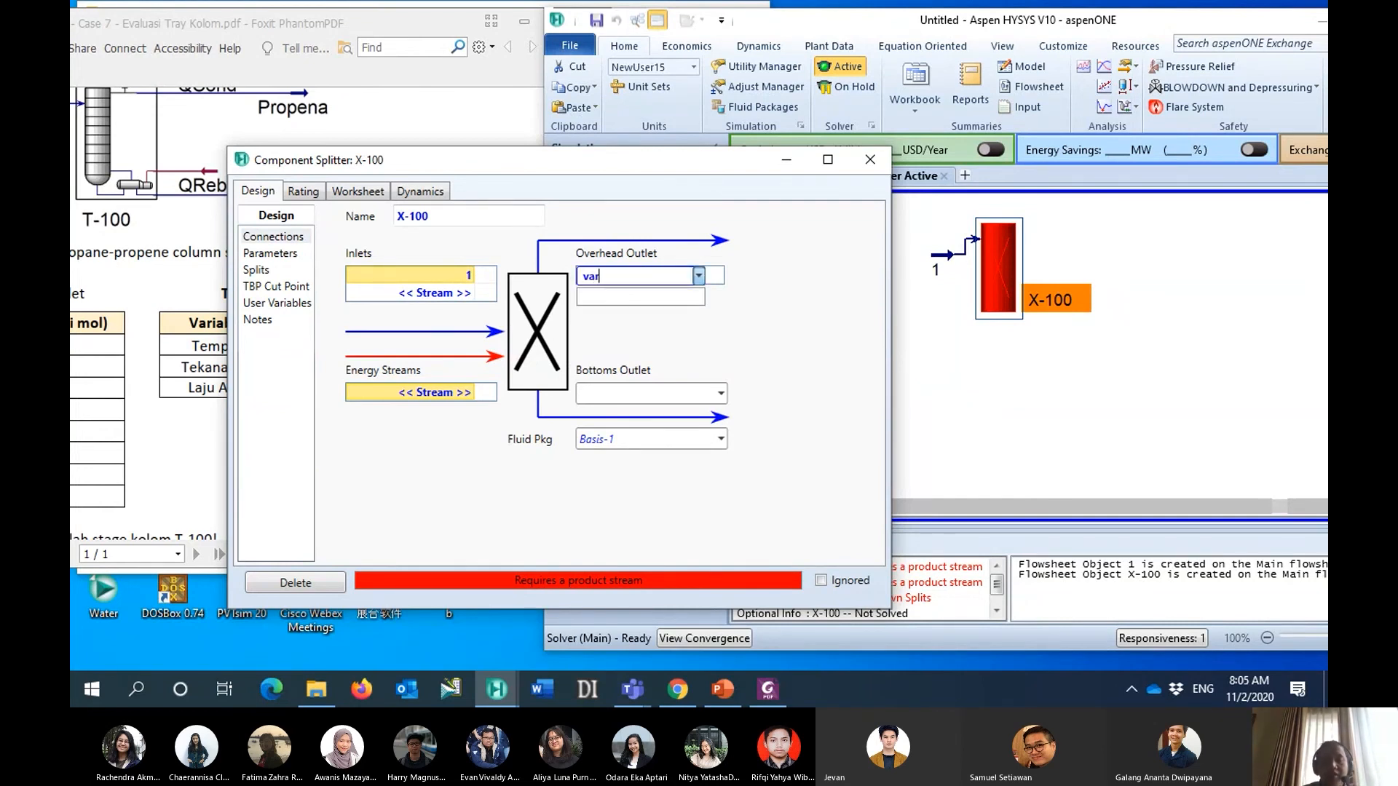
text(p1)
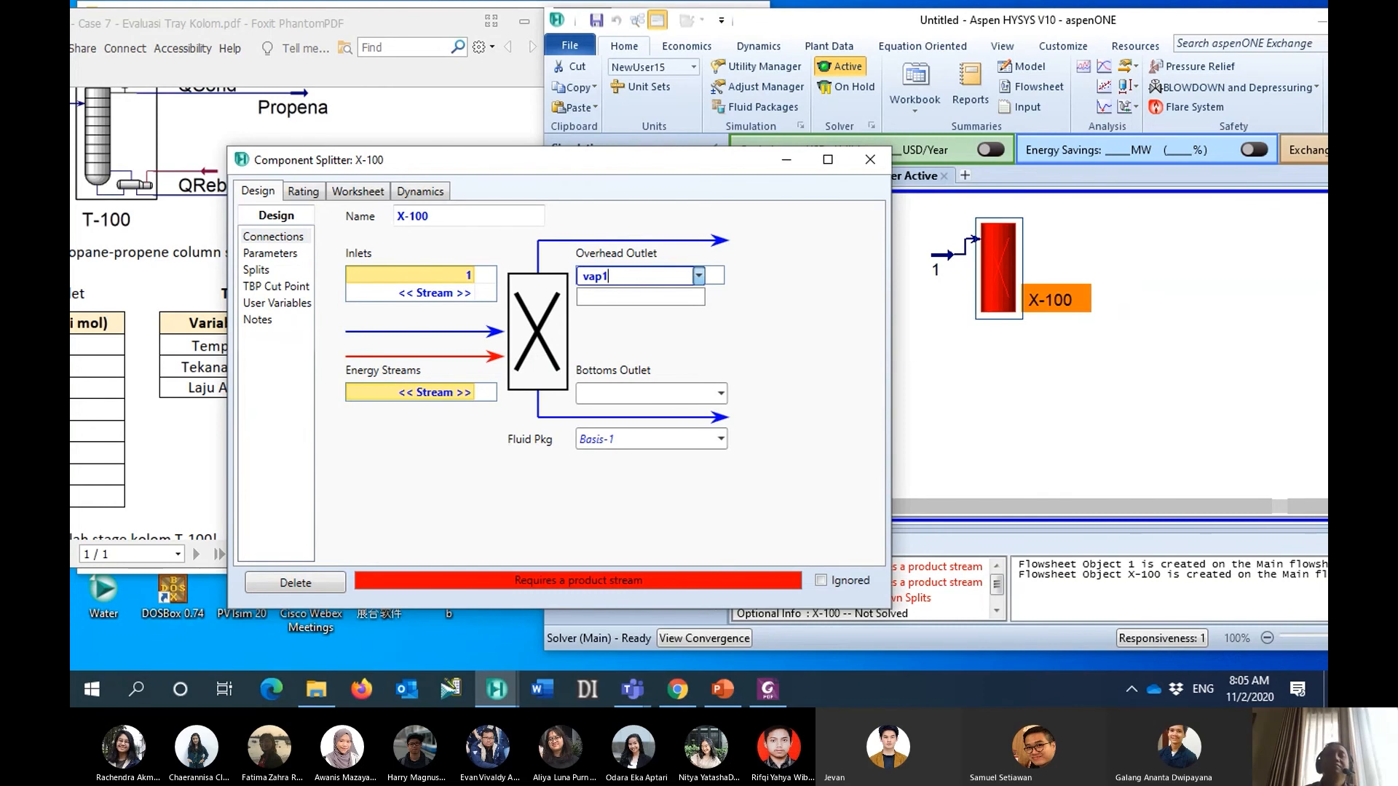
key(Return)
- Name the component splitter's bottoms outlet stream bot1
click(660, 394)
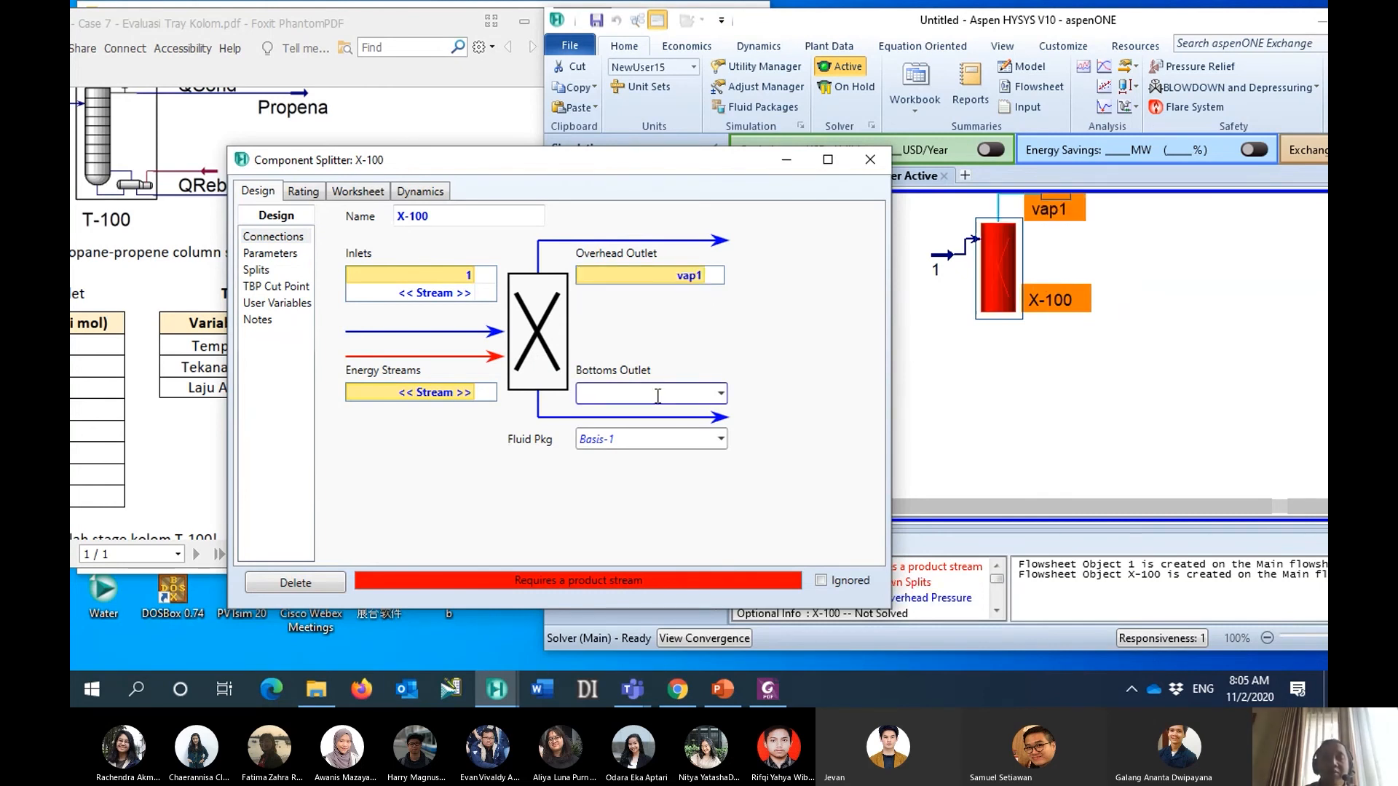
text(bot1)
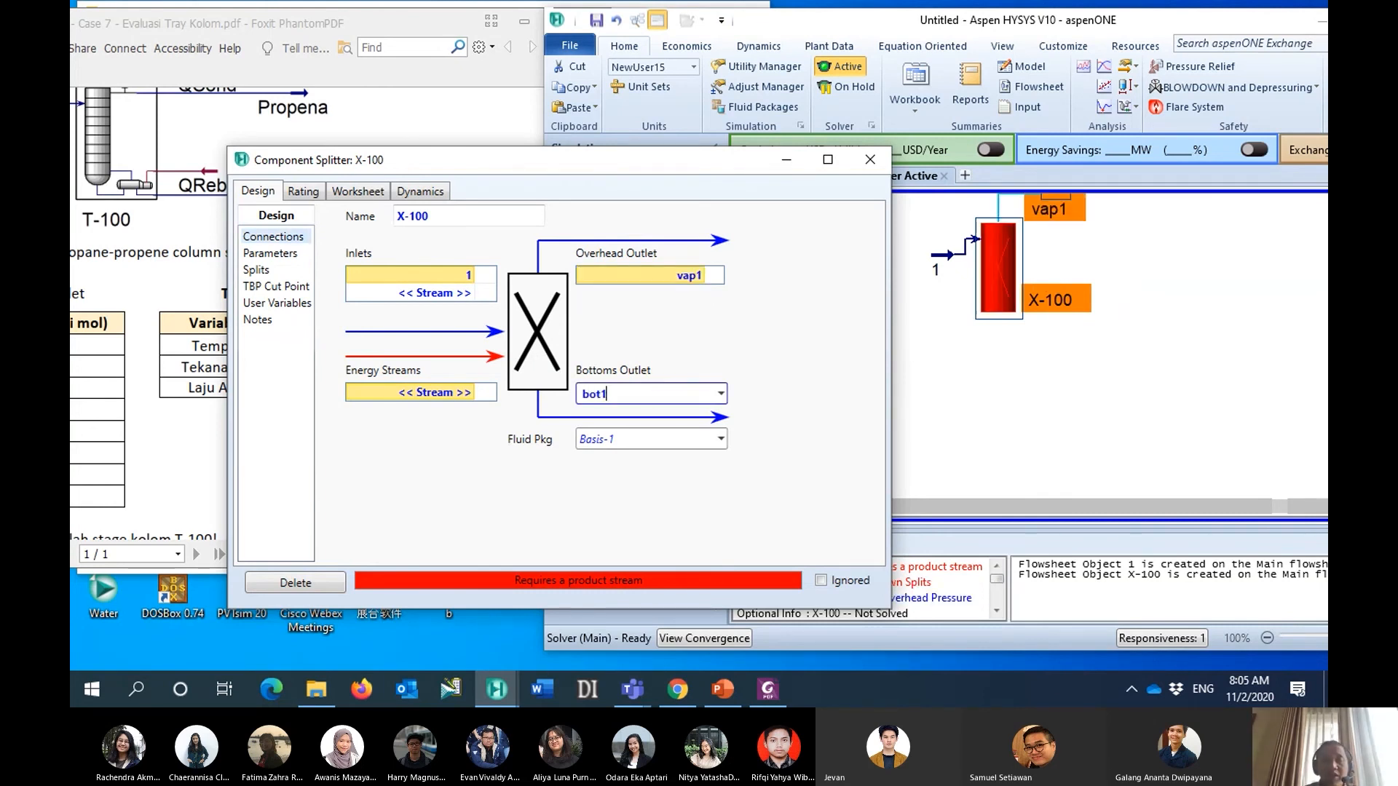
key(Return)
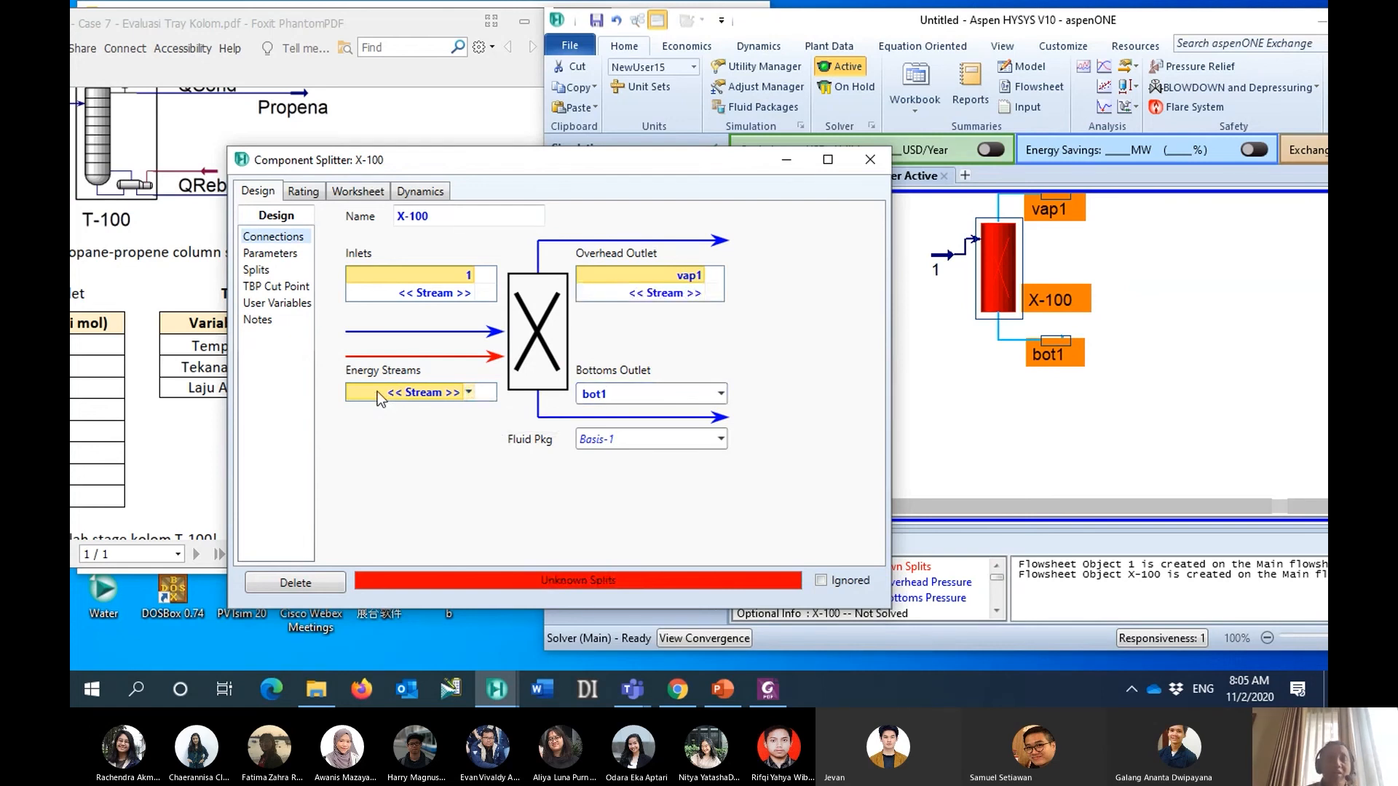
- Add an energy stream named Q-X100 to the component splitter and move its window clear of the flowsheet
click(377, 391)
text(Q)
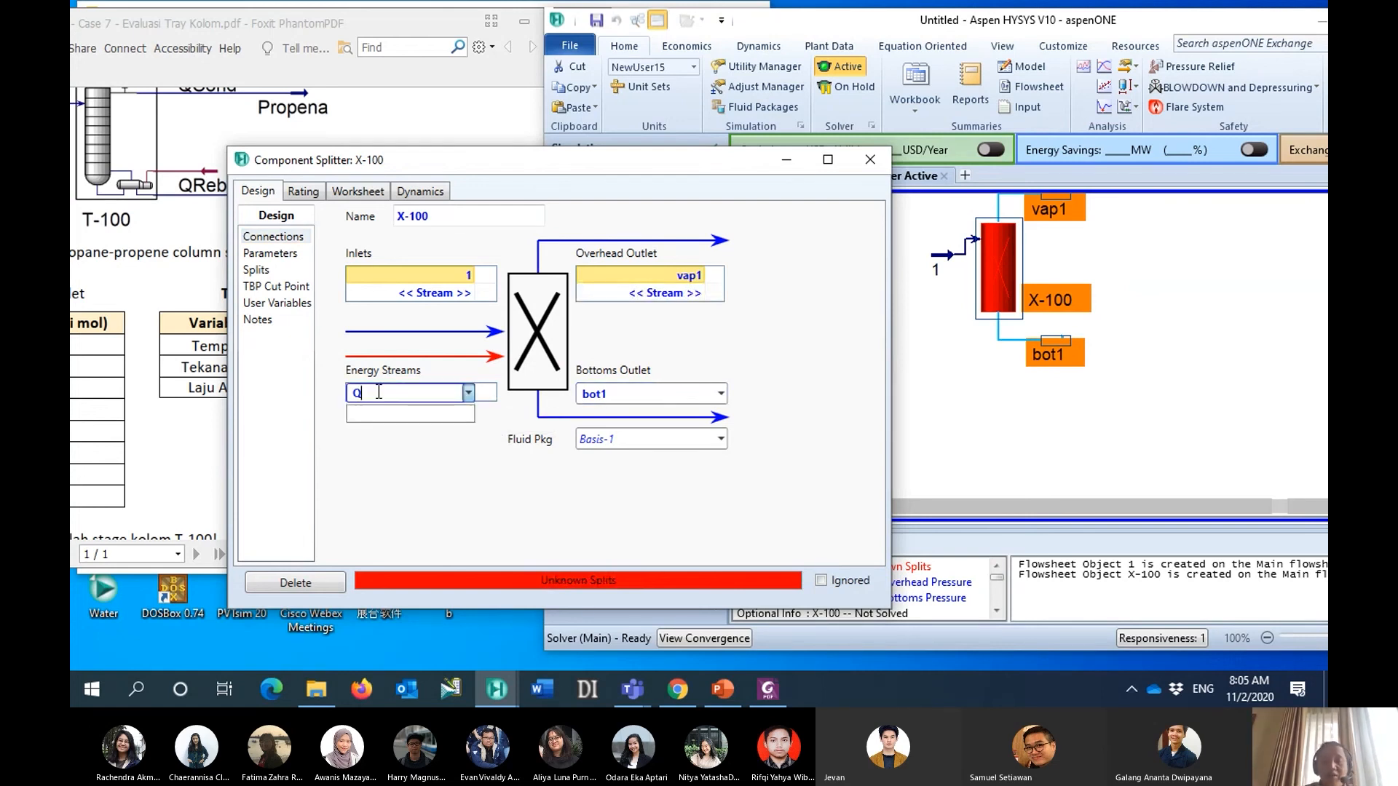
text(-X100)
key(Return)
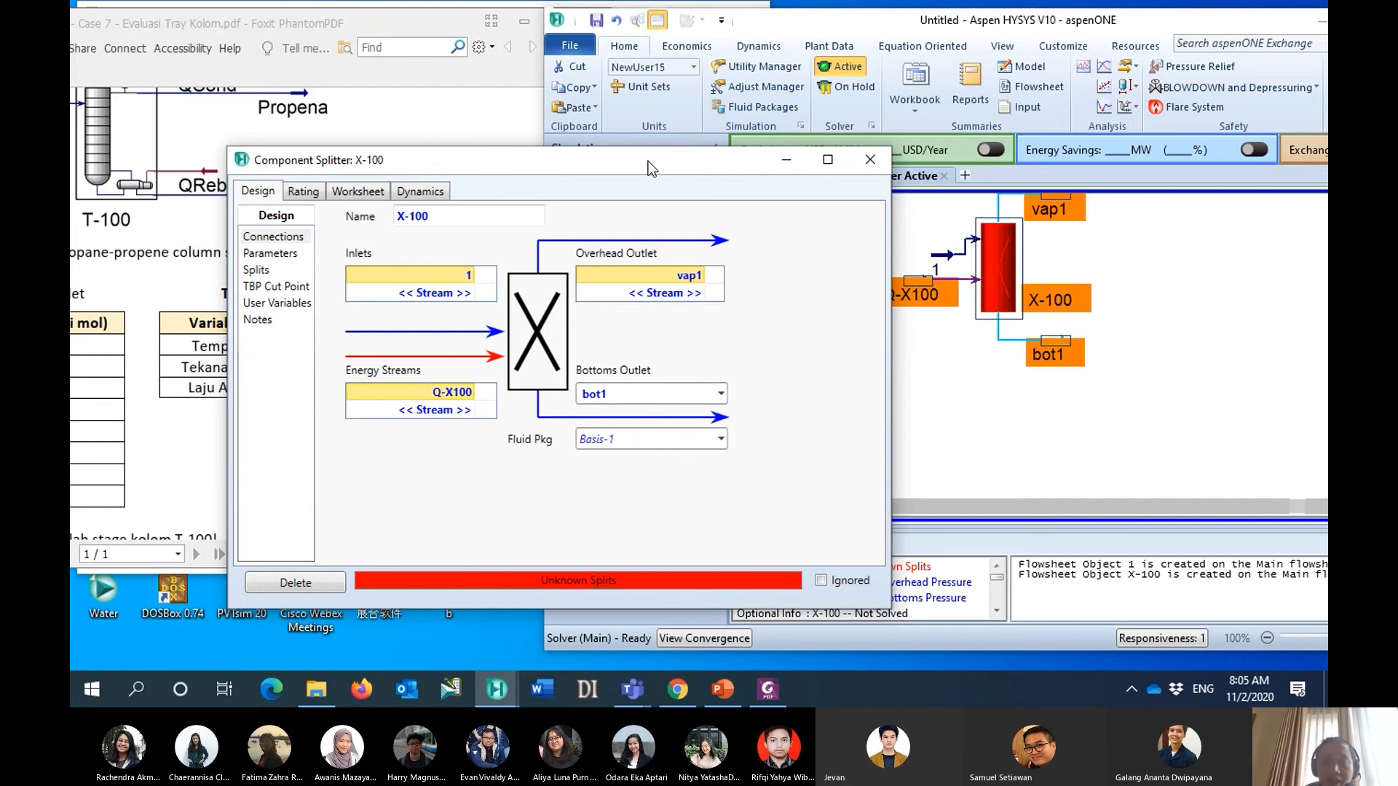
drag(648, 160, 639, 186)
click(946, 391)
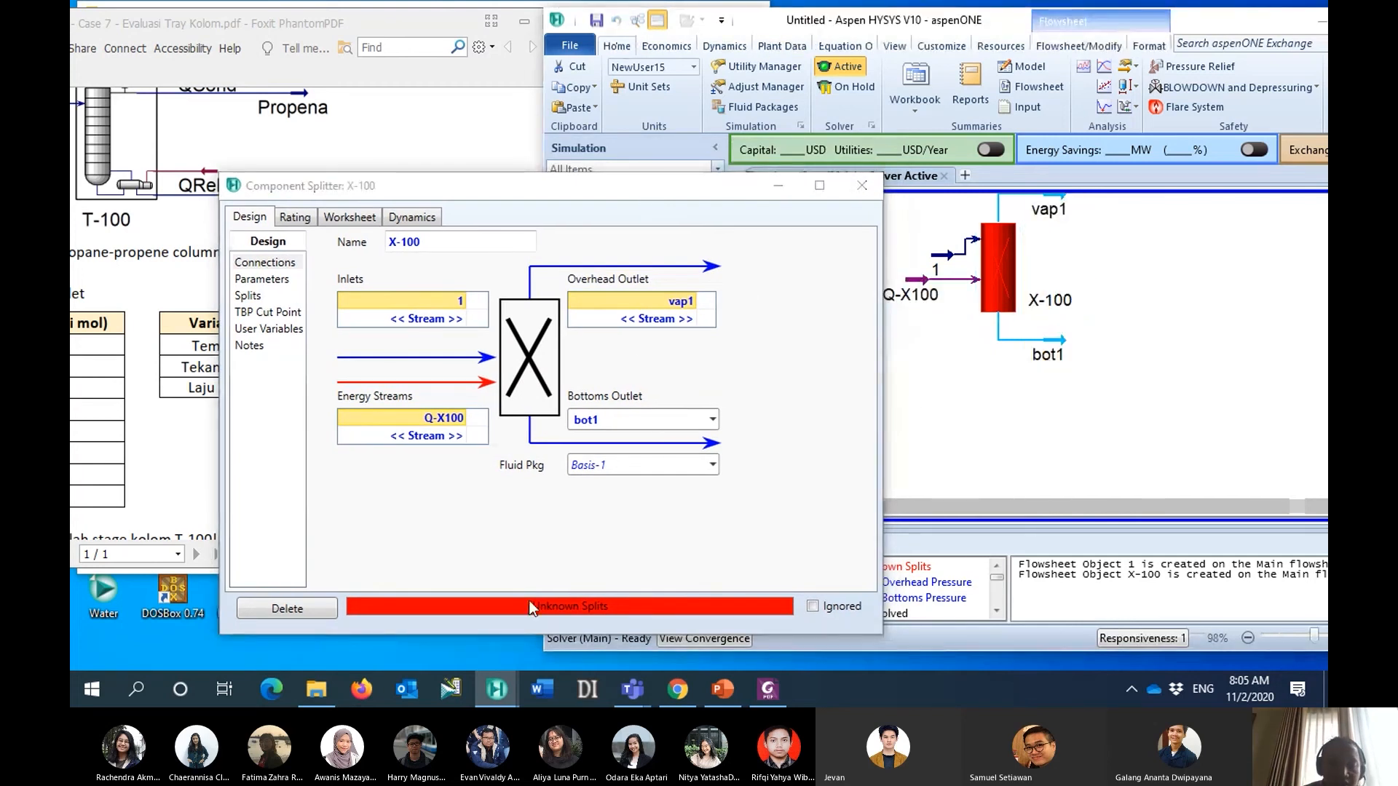
- Set the component splitter's split fractions to vap1 to 1 for Ethane and Propene
click(258, 298)
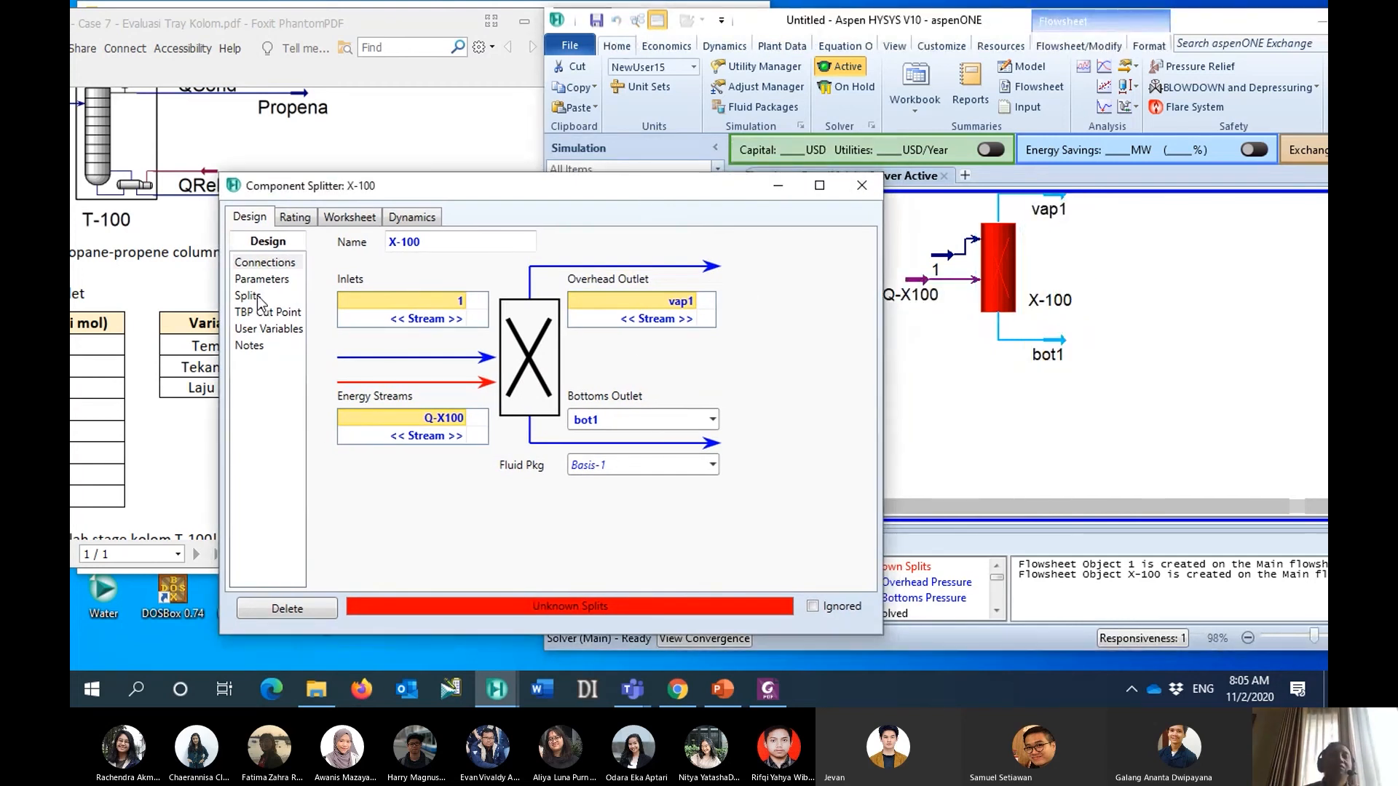
click(248, 296)
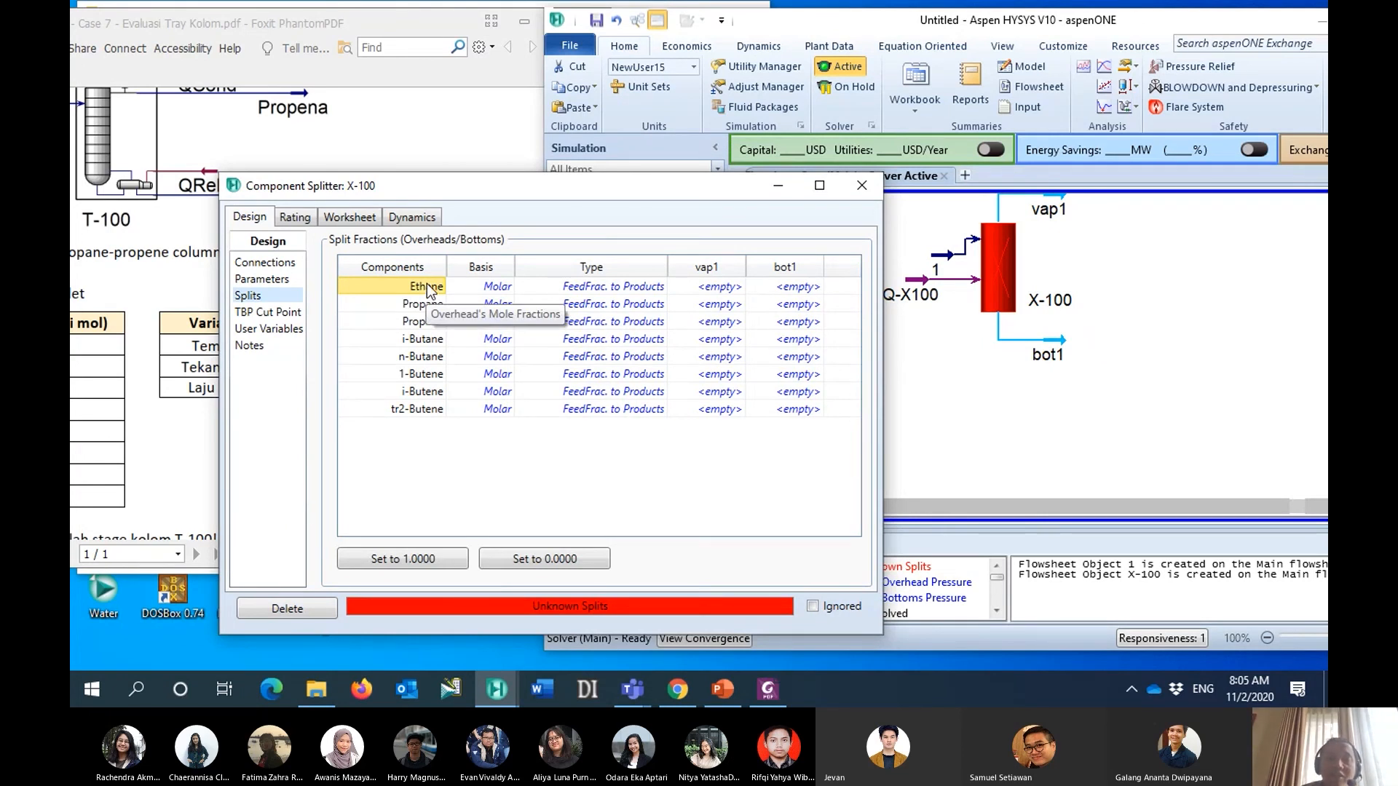
drag(670, 203, 691, 244)
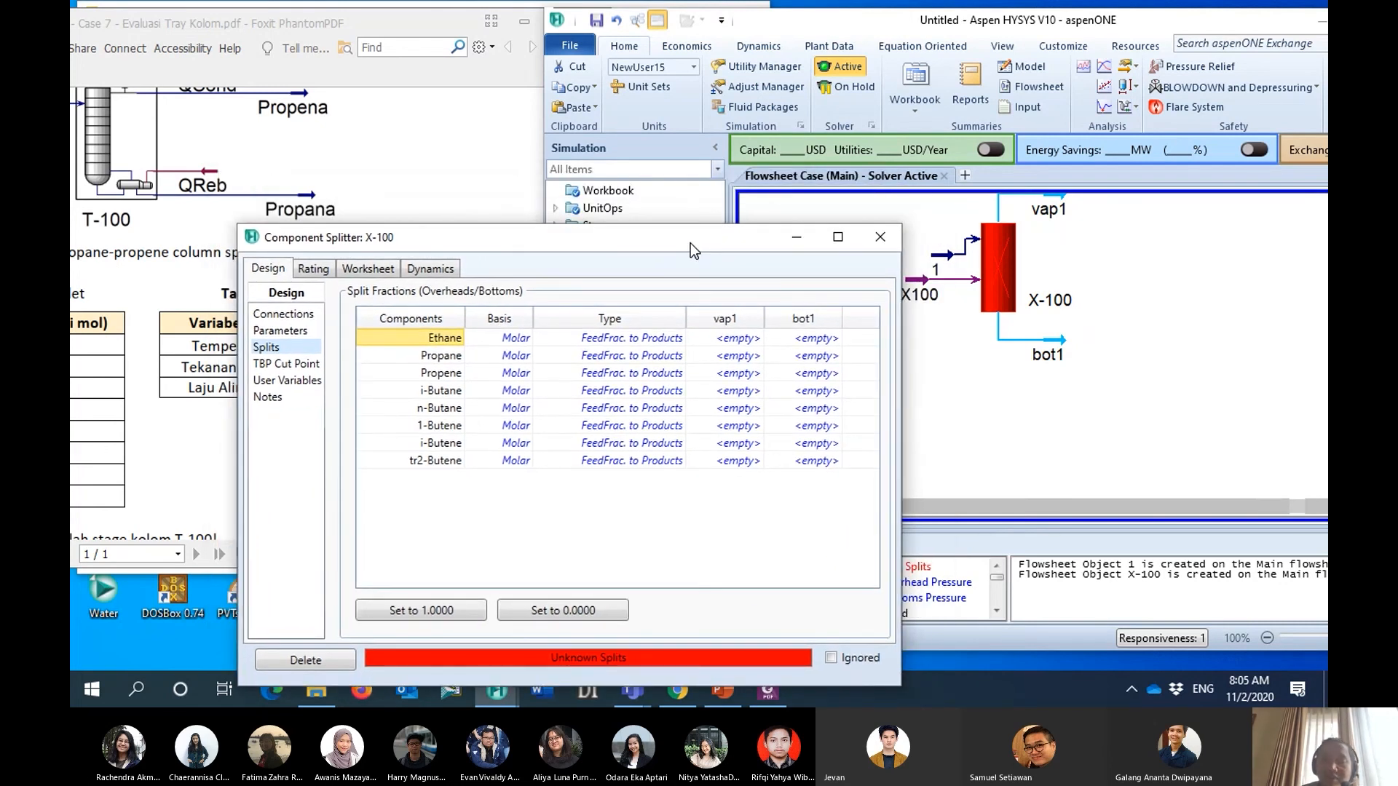
click(722, 338)
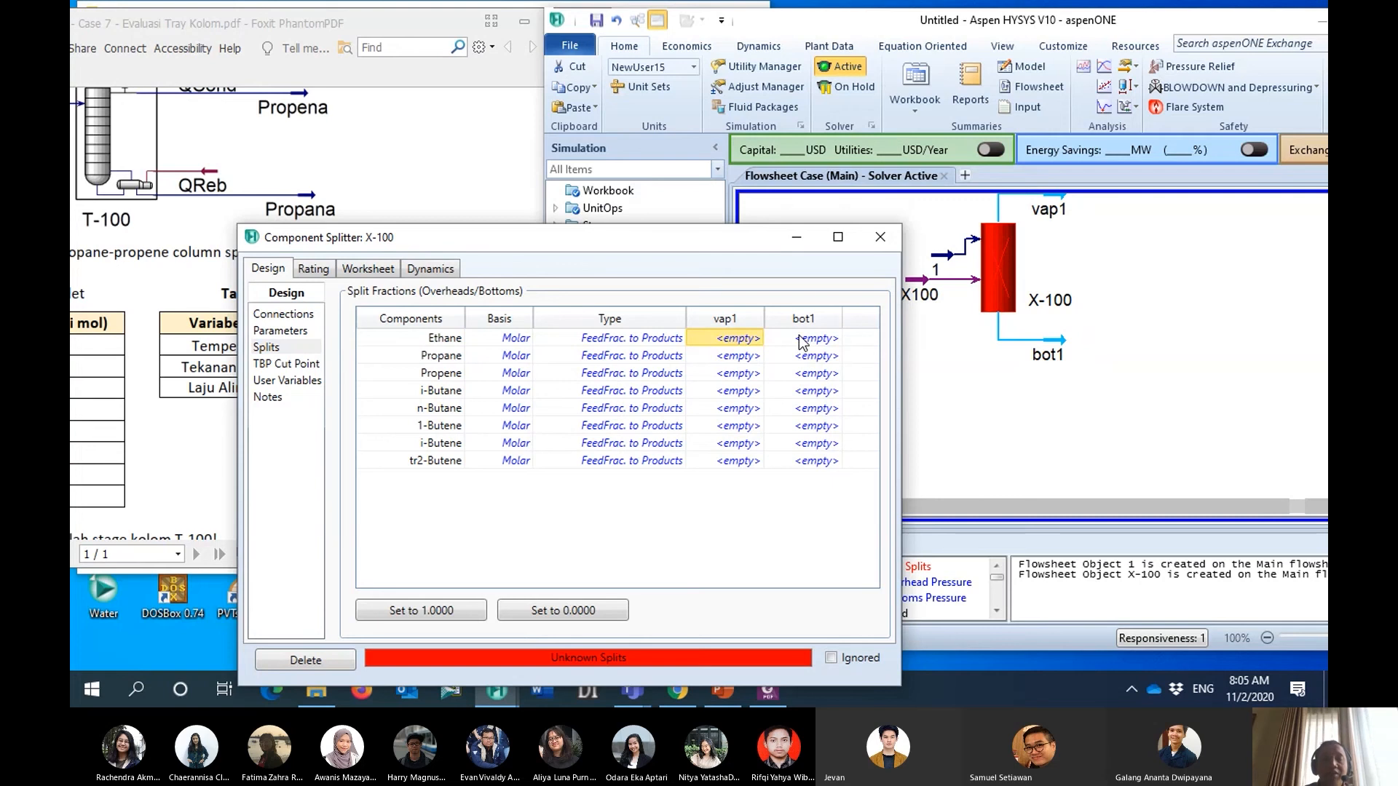
text(1)
key(Return)
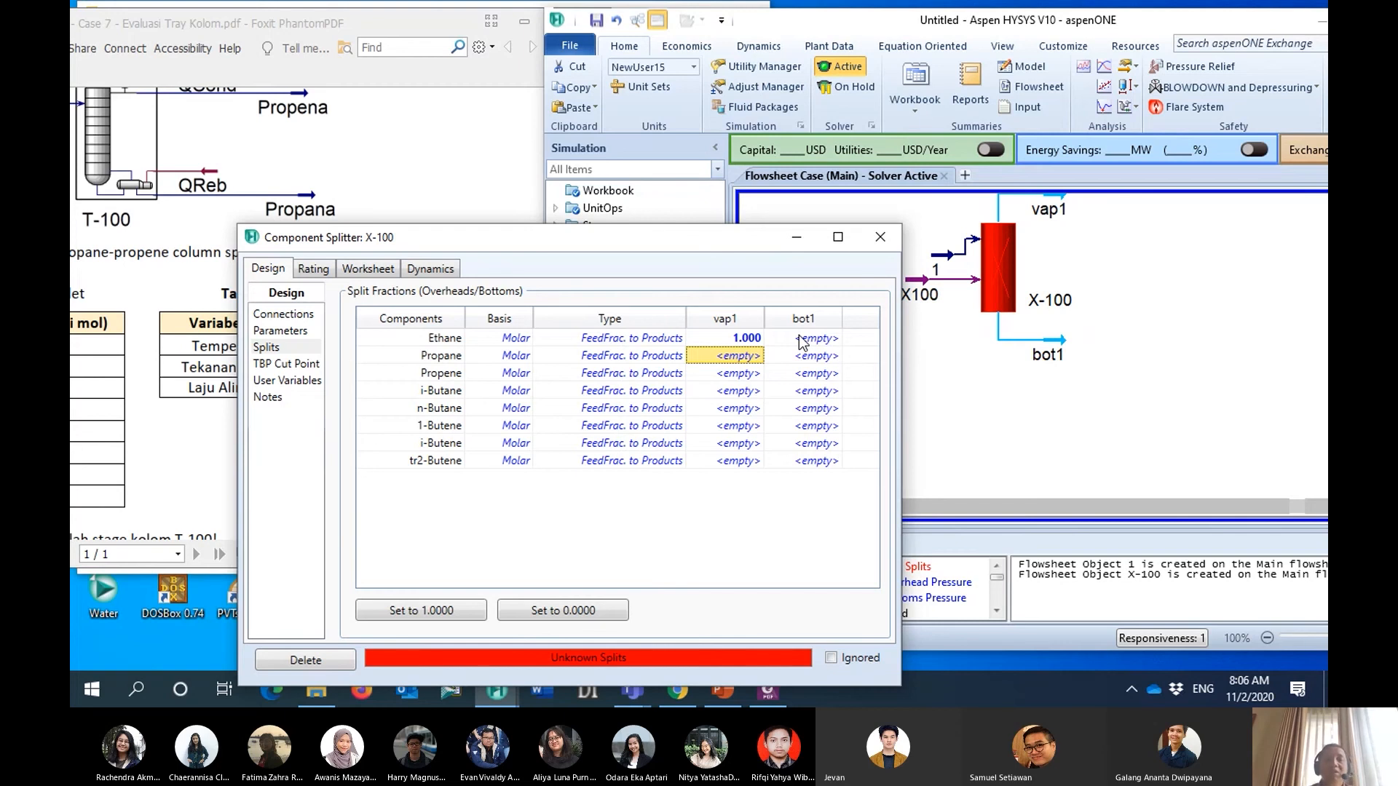
click(747, 373)
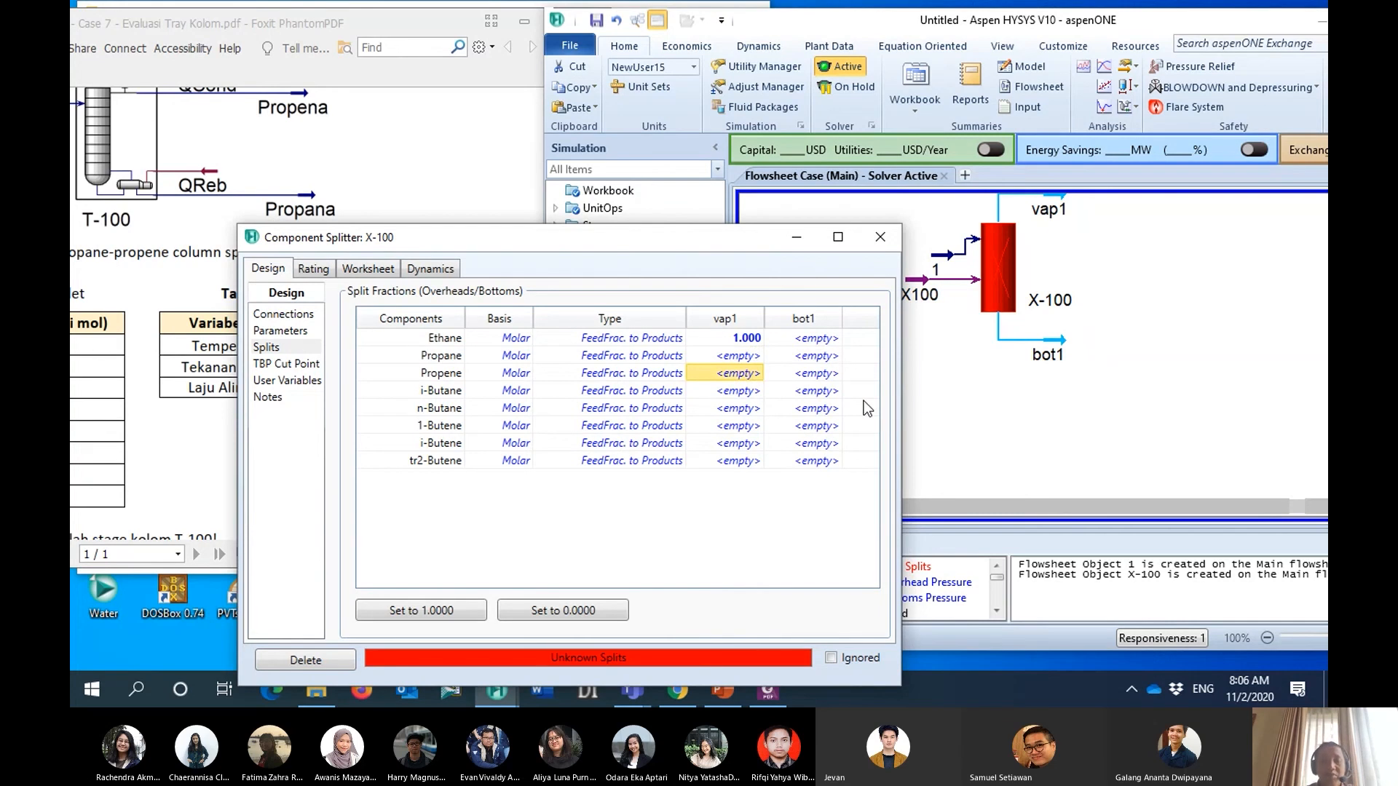
text(1)
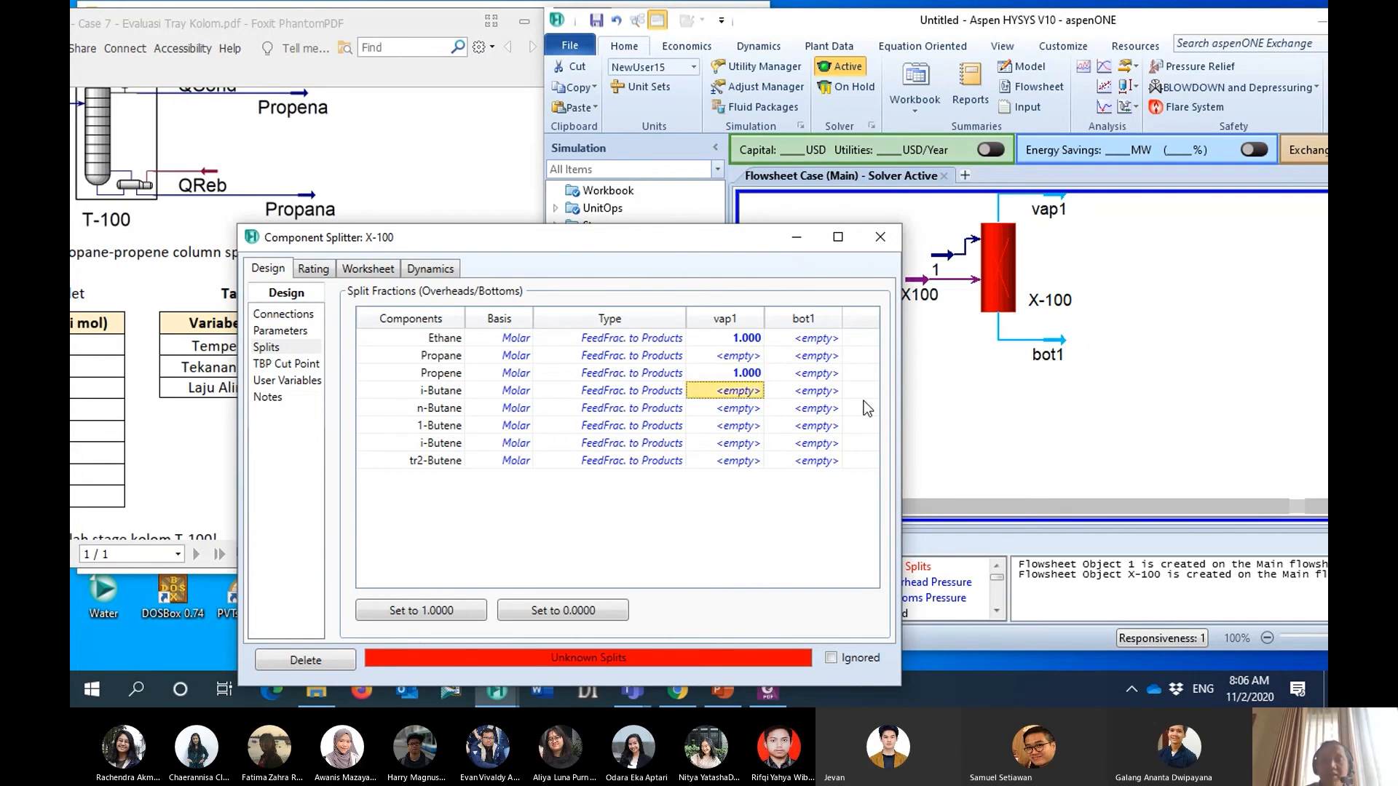
key(Return)
- Set the split fractions to bot1 to 1 for Propane, i-Butane, n-Butane, 1-Butene, i-Butene and tr2-Butene
key(Up)
text(1)
key(Return)
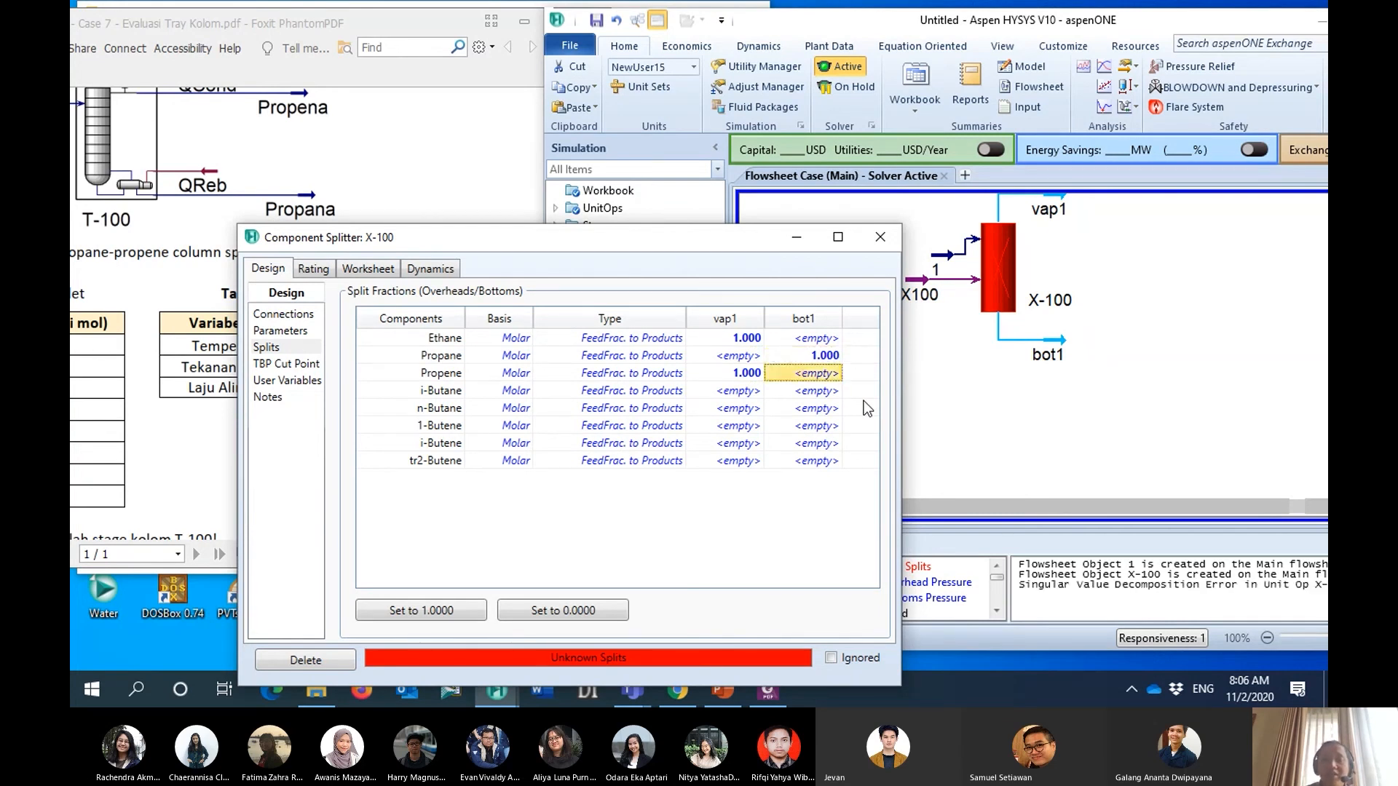
key(Down)
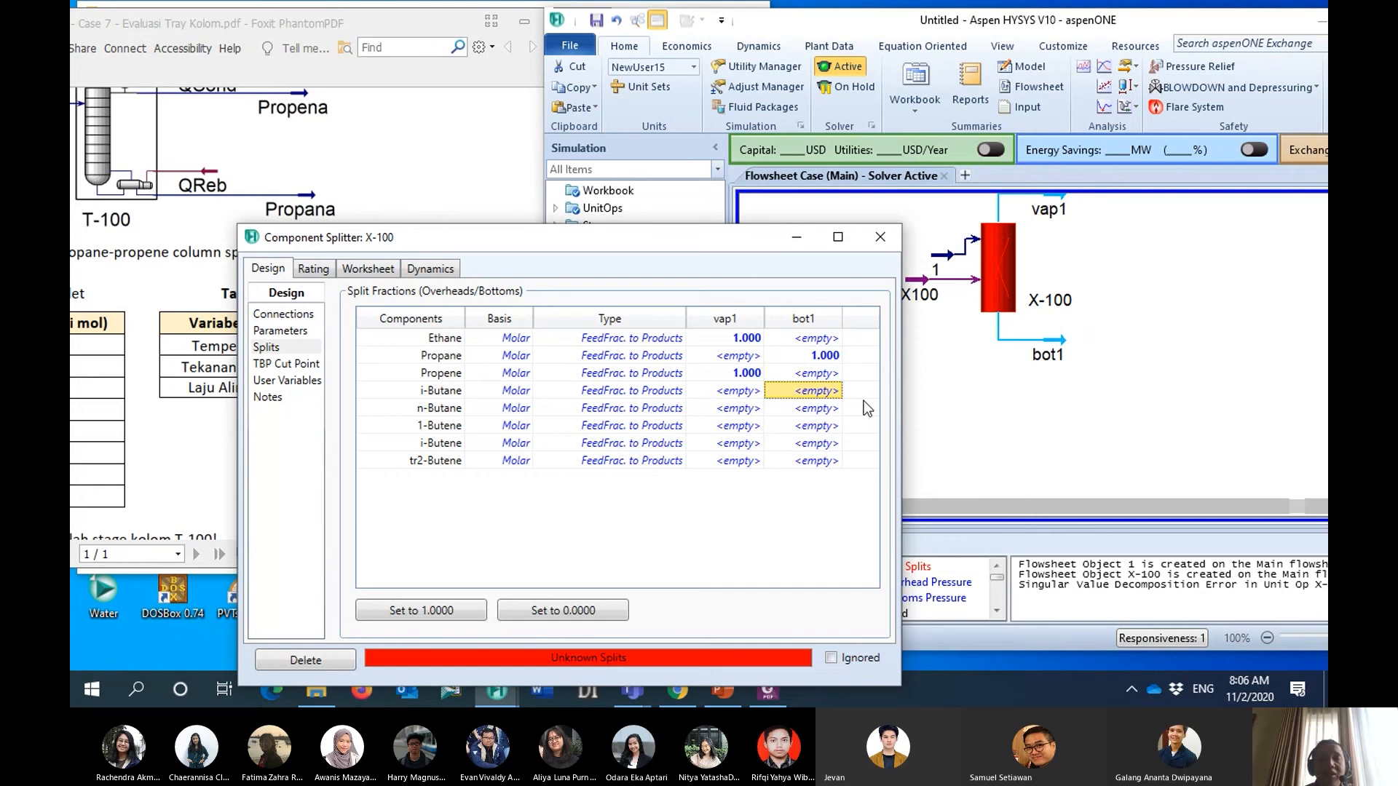
text(1)
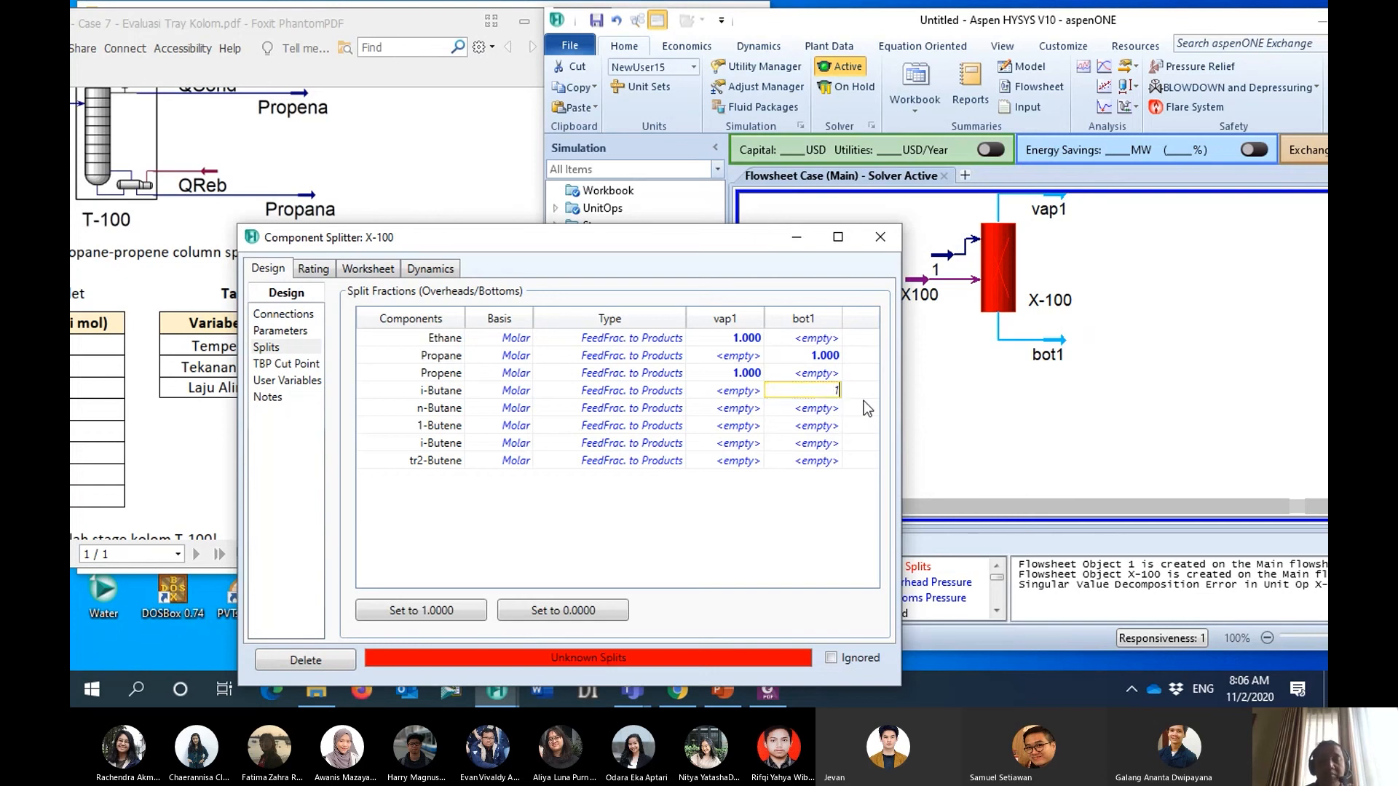
key(Return)
text(1)
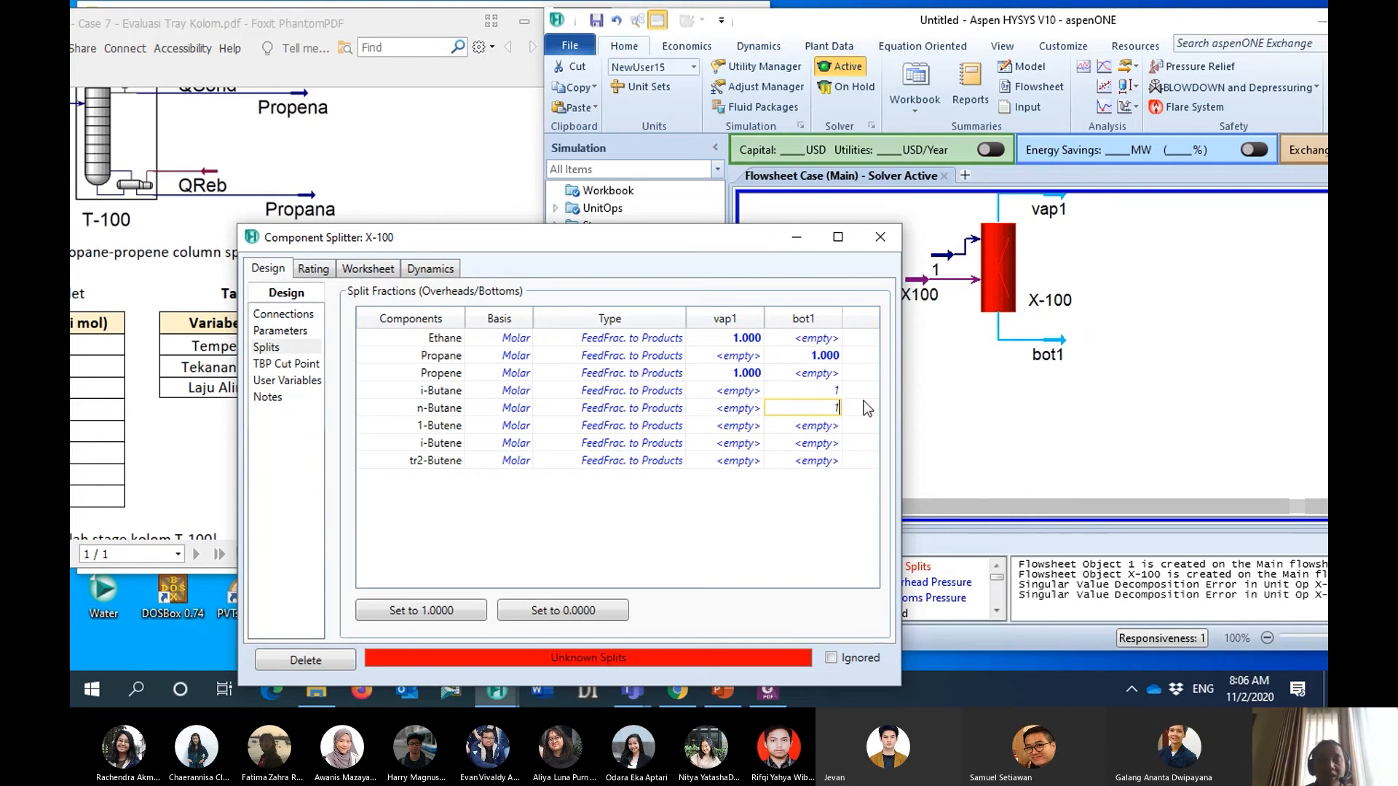
key(Return)
text(1)
key(Return)
text(1)
key(Return)
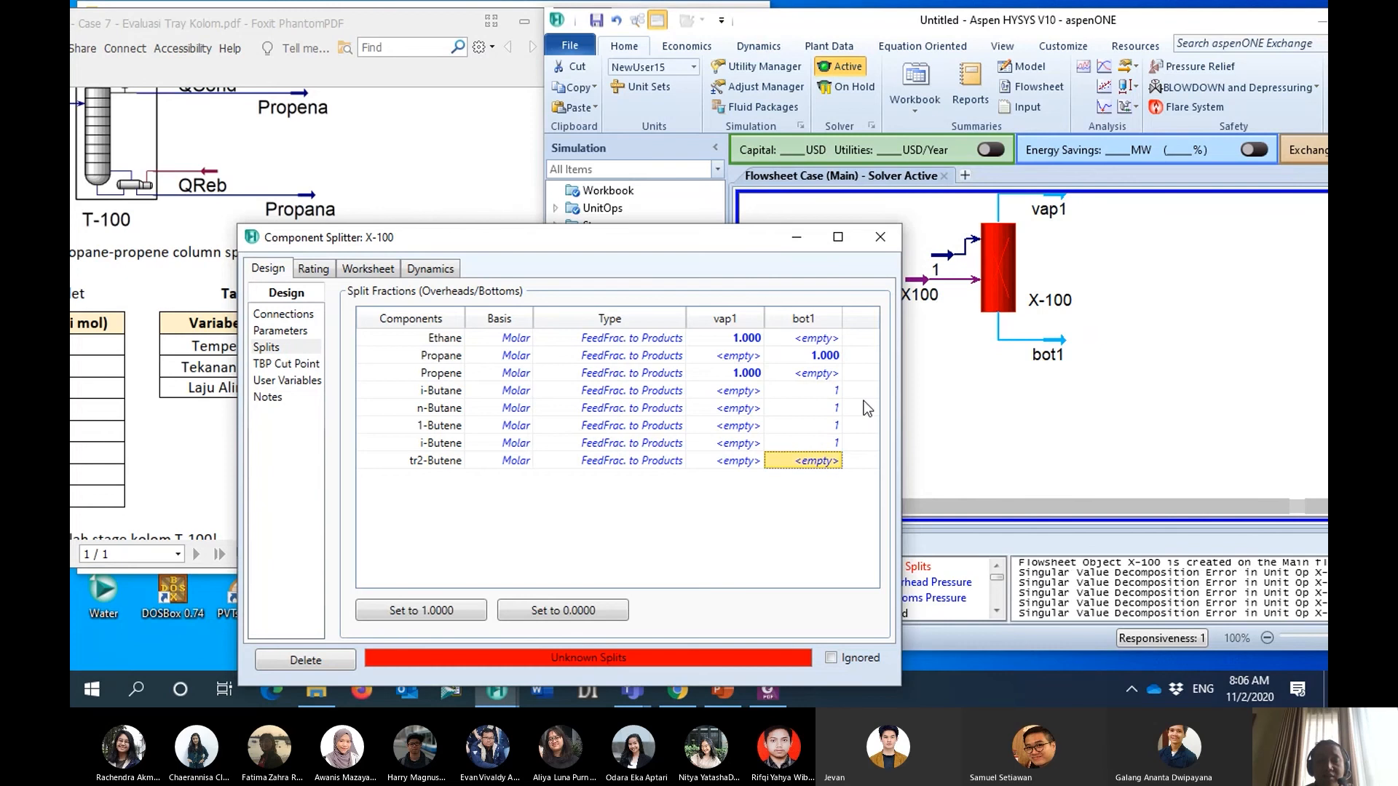
text(1)
key(Return)
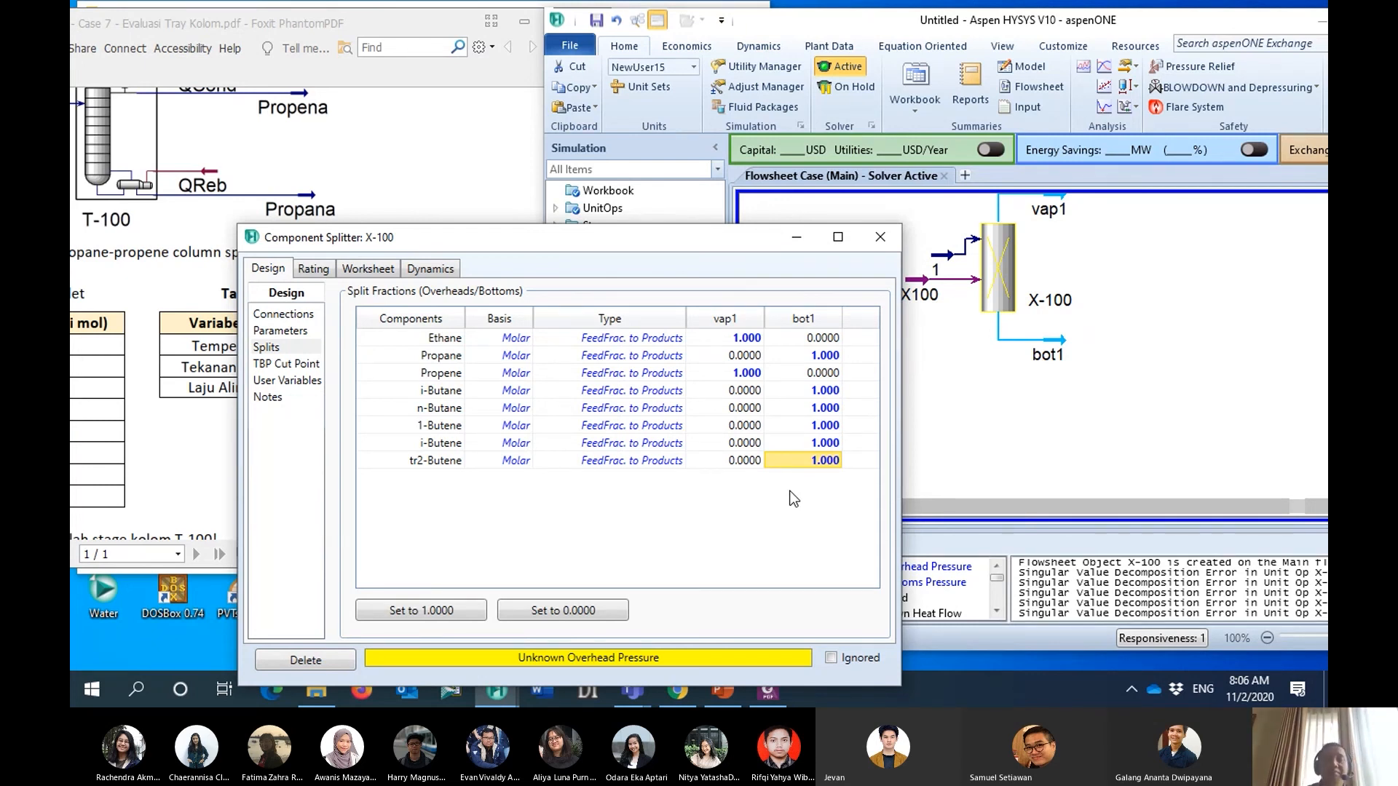
- In the splitter's stream flash specifications, set the vapour fraction of bot1 to 1 and of vap1 to 0
click(299, 331)
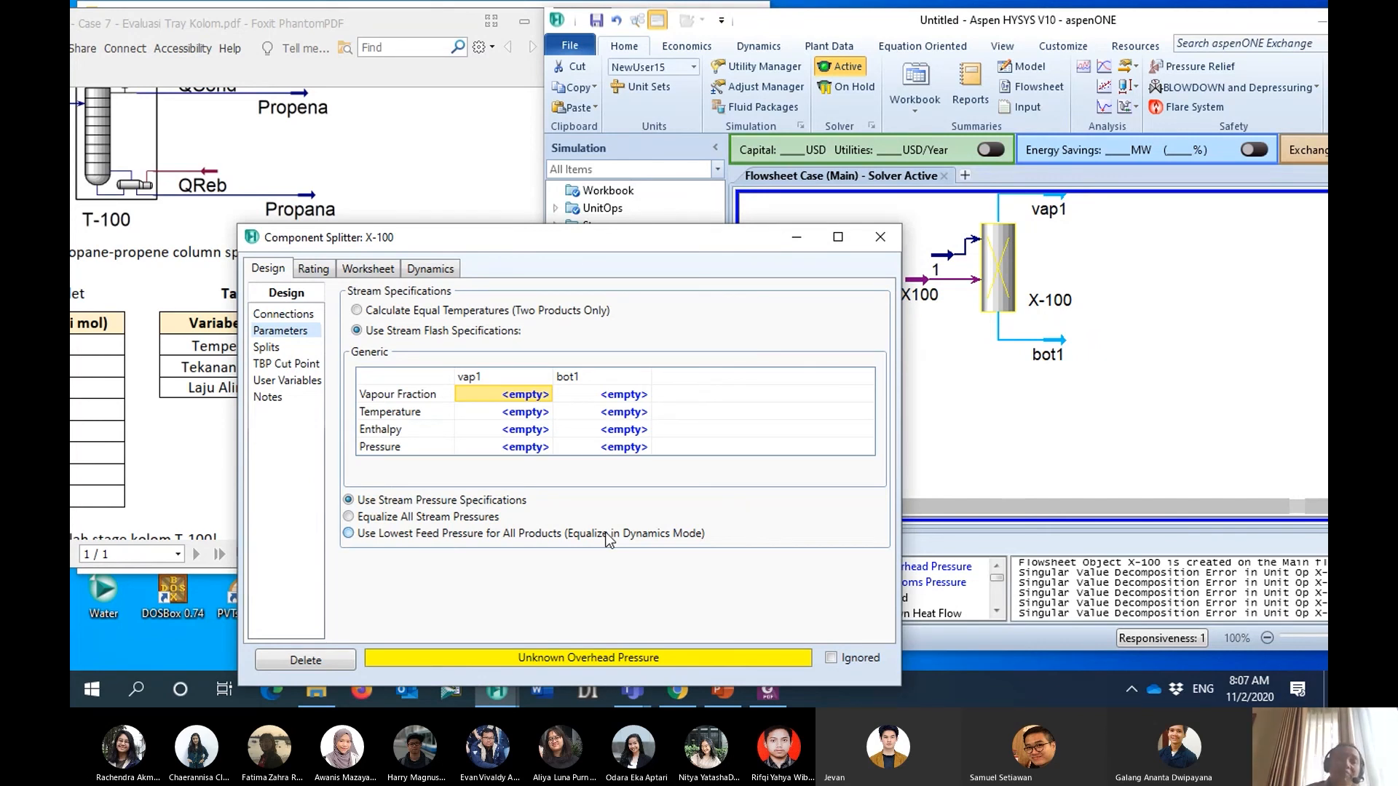
click(567, 392)
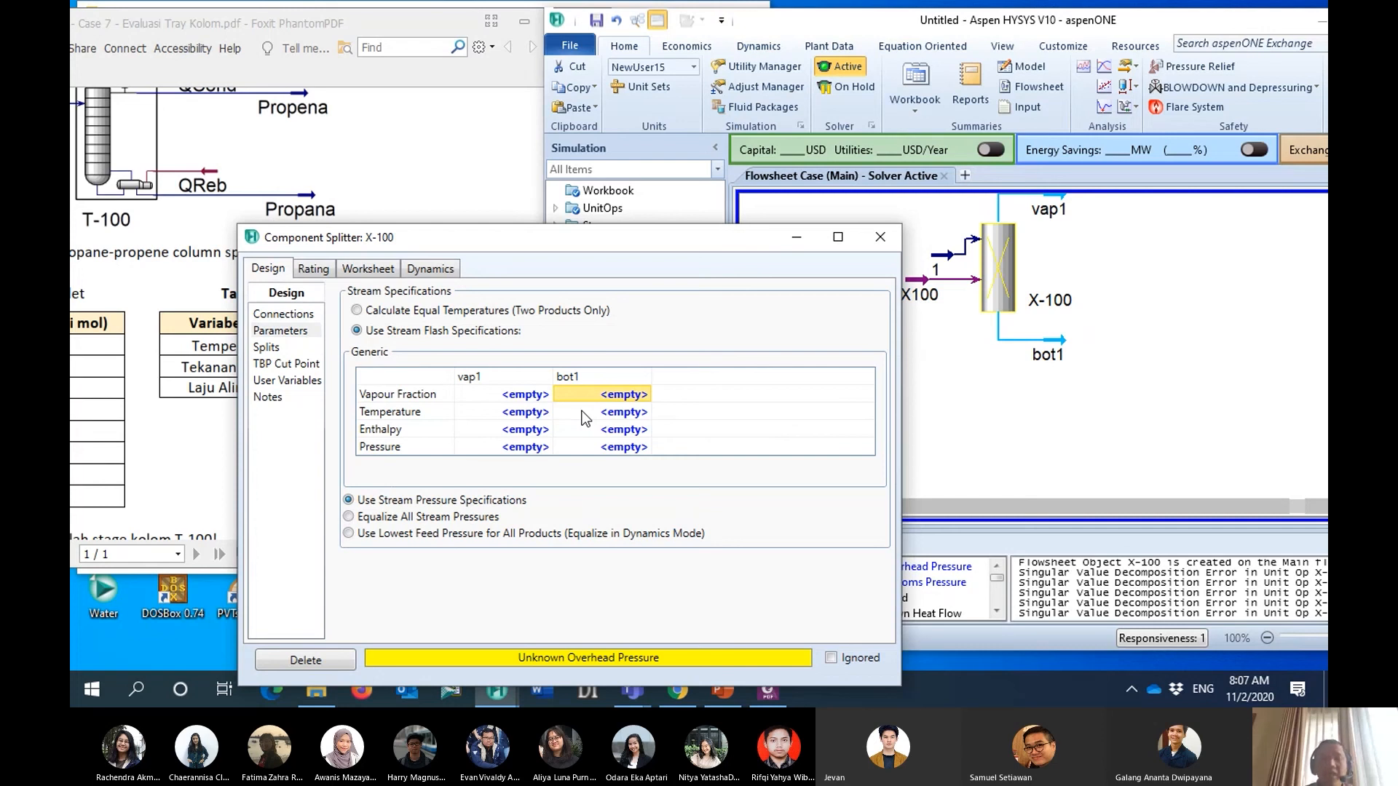
text(1)
key(Return)
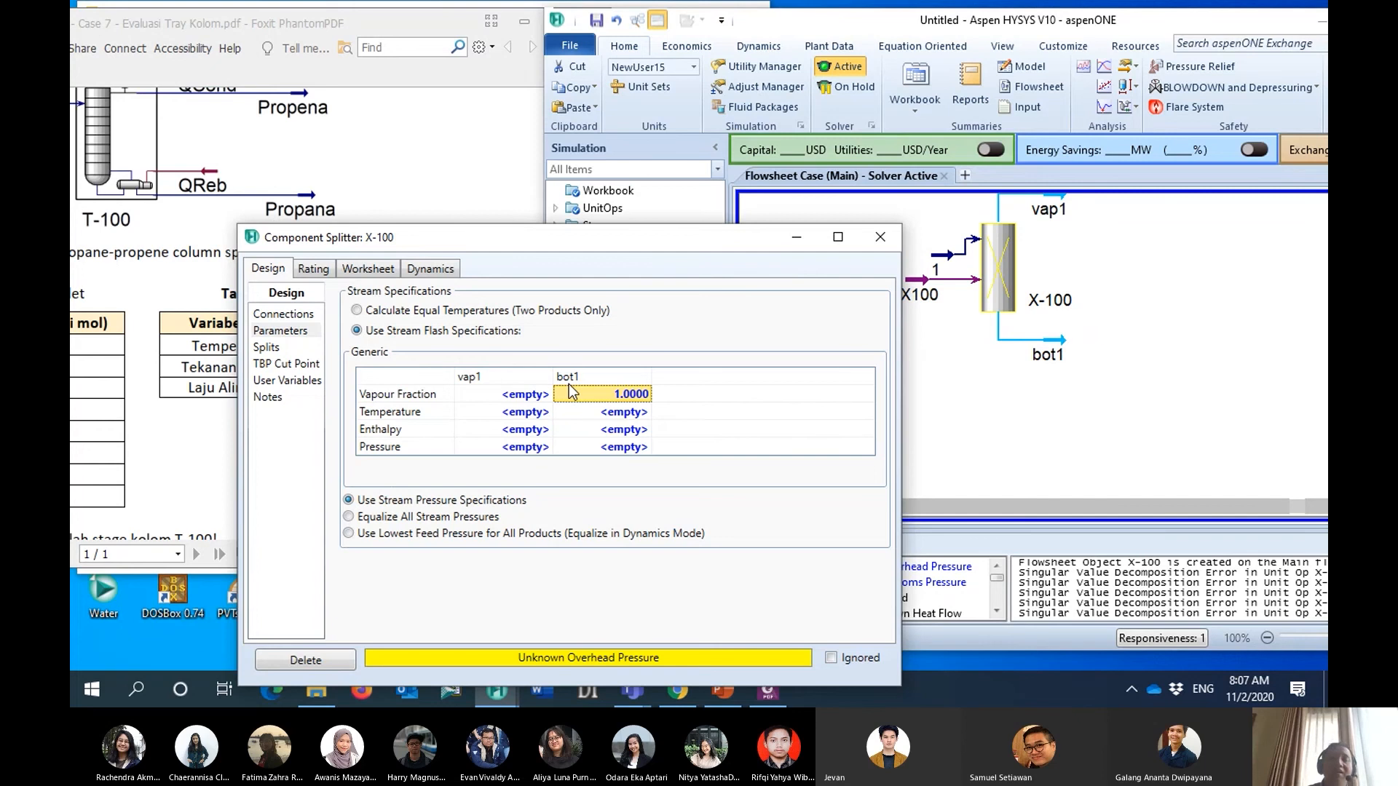
click(535, 402)
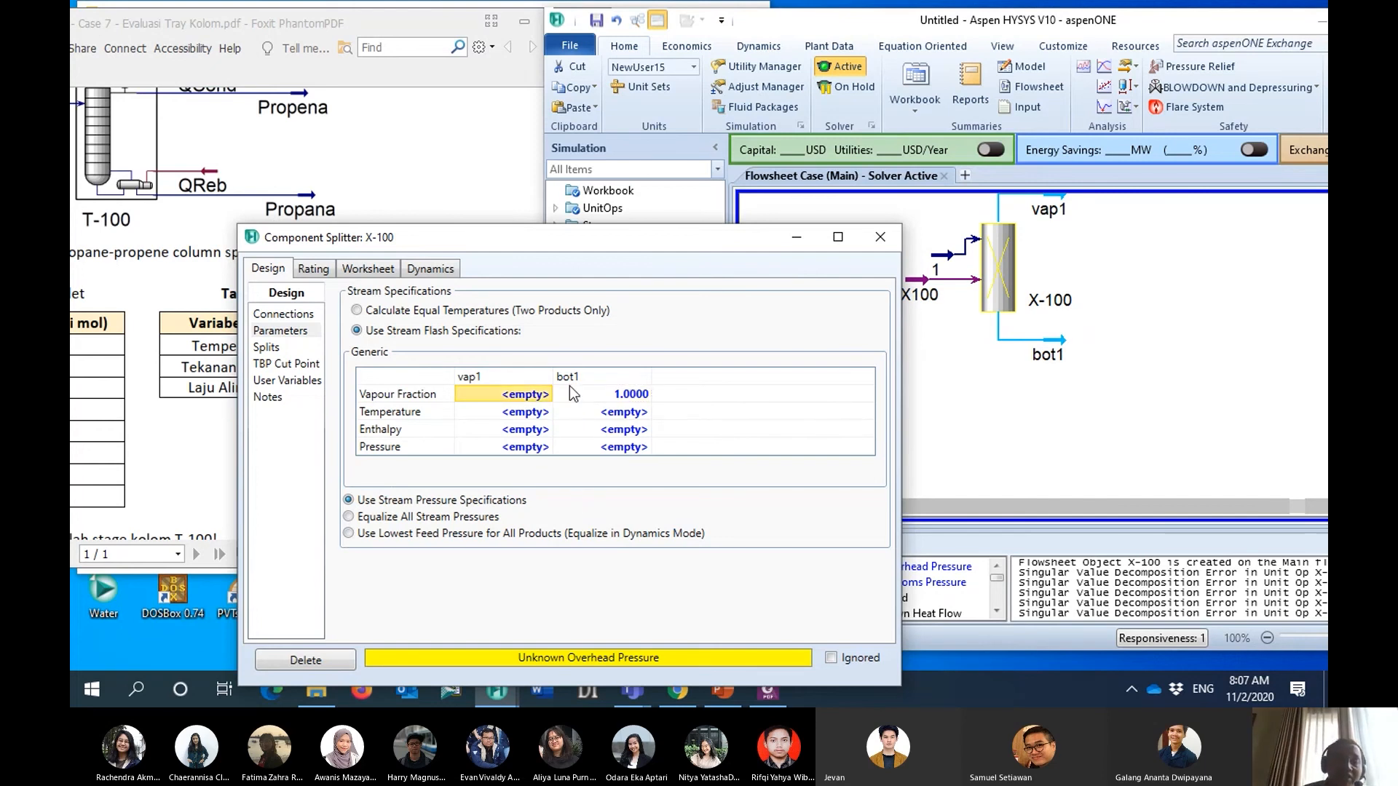
drag(570, 244, 657, 252)
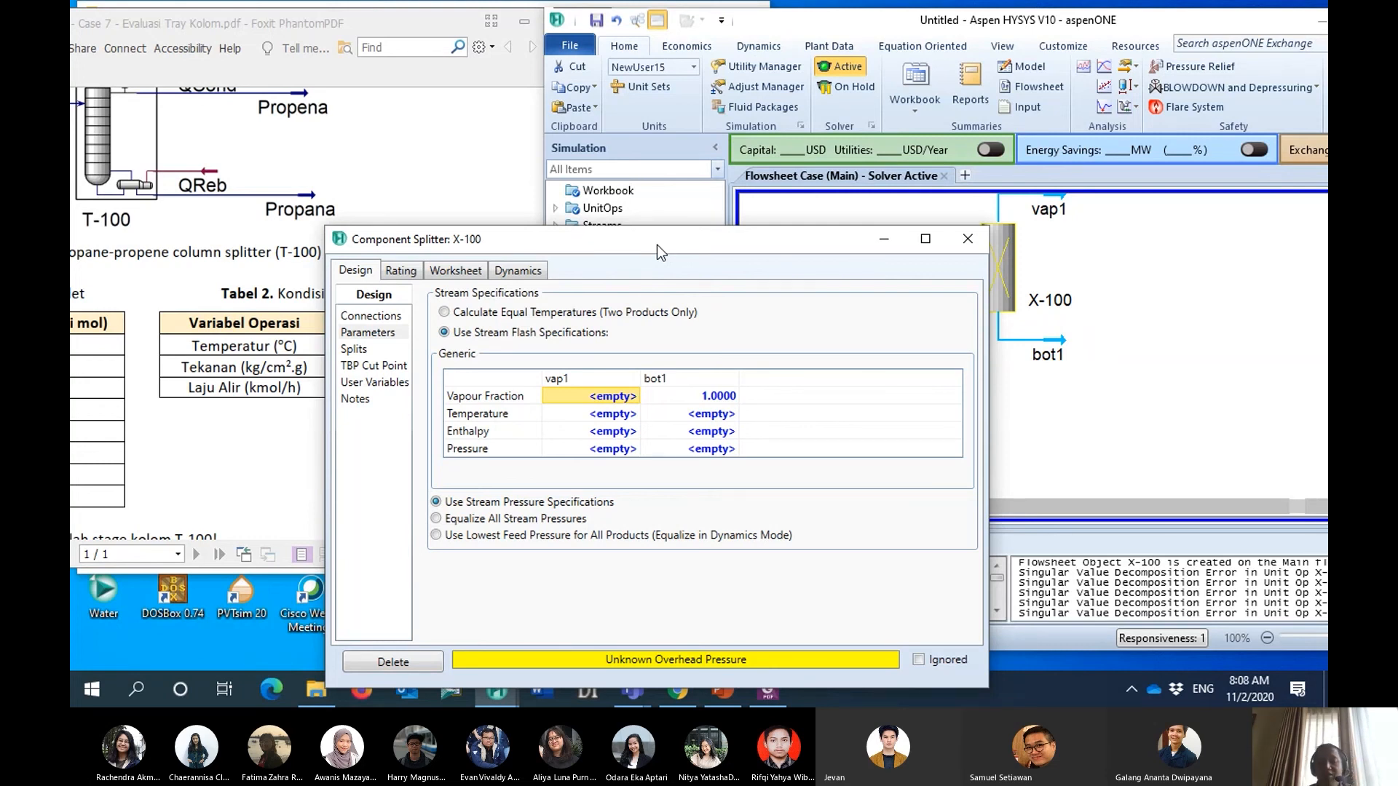
text(0)
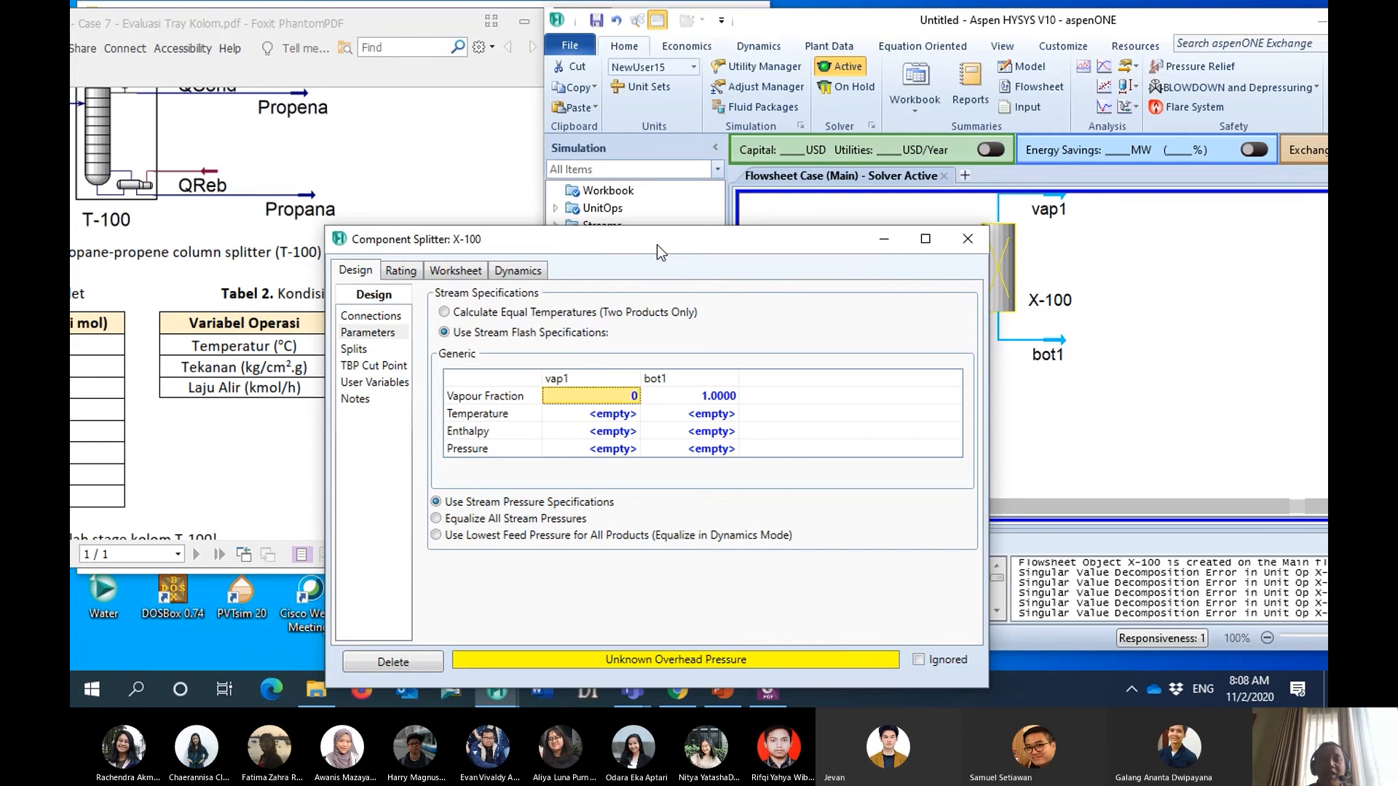
key(Return)
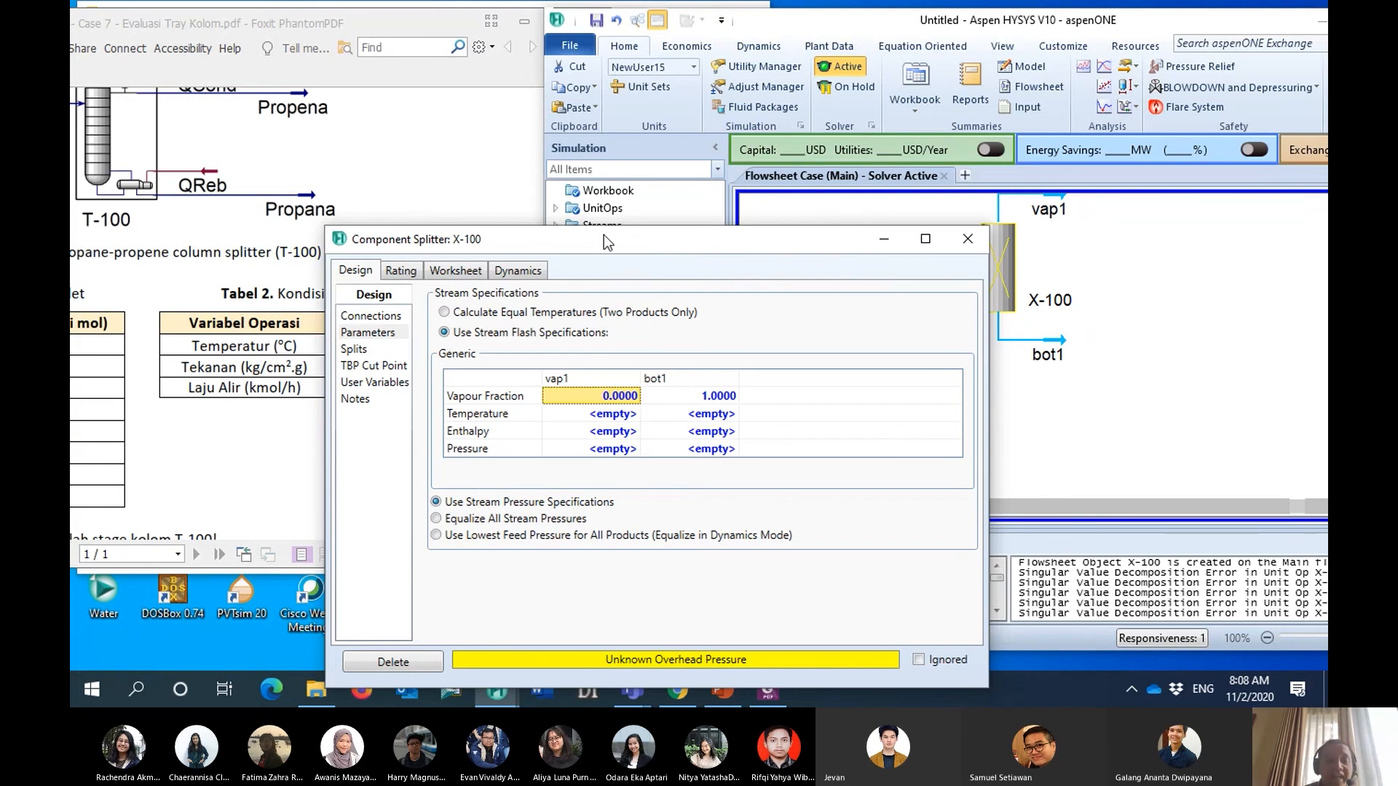
- Check the inlet pressure in the case PDF's operating conditions table and set bot1's pressure to 11.5 kg/cm2_g
drag(605, 240, 824, 231)
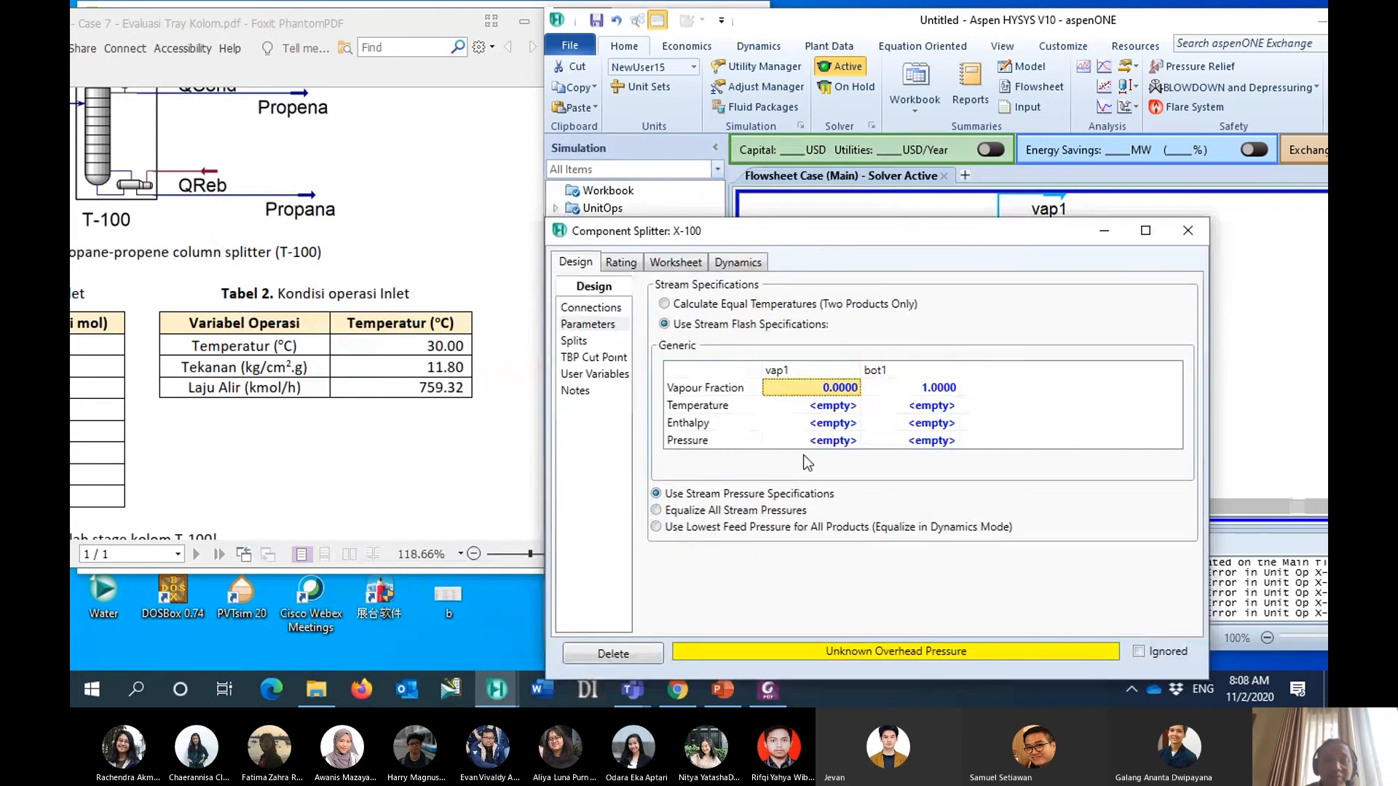
click(356, 29)
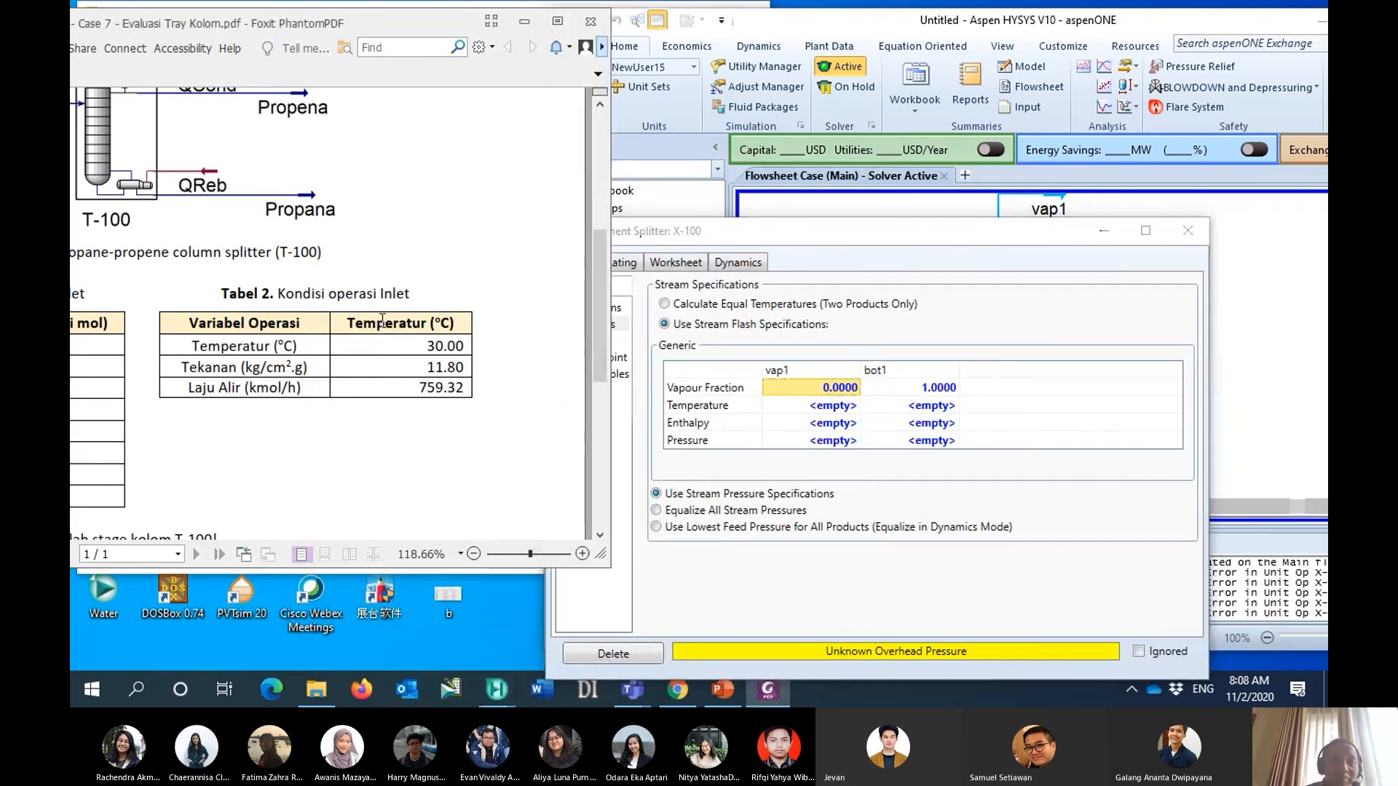
scroll(379, 324, down, 1)
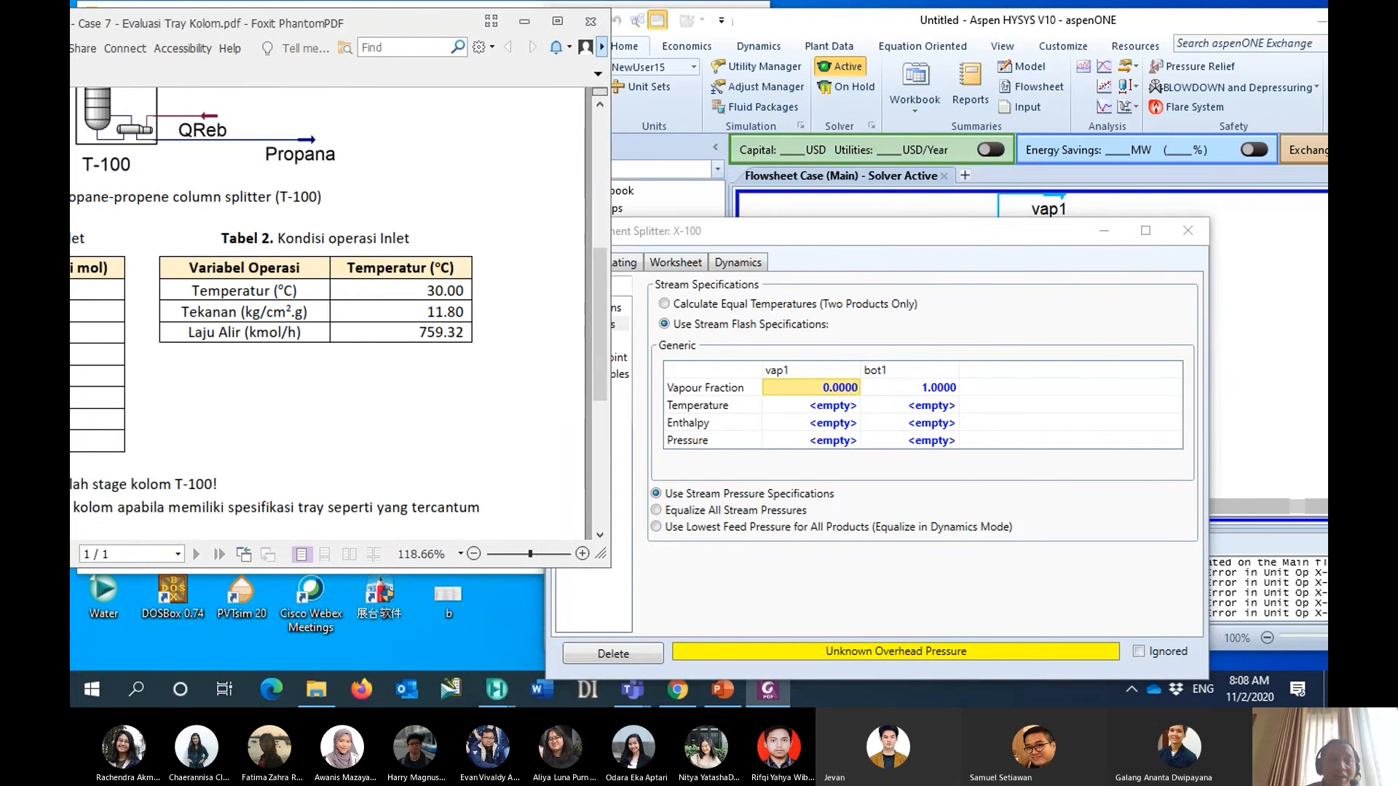
drag(333, 25, 626, 30)
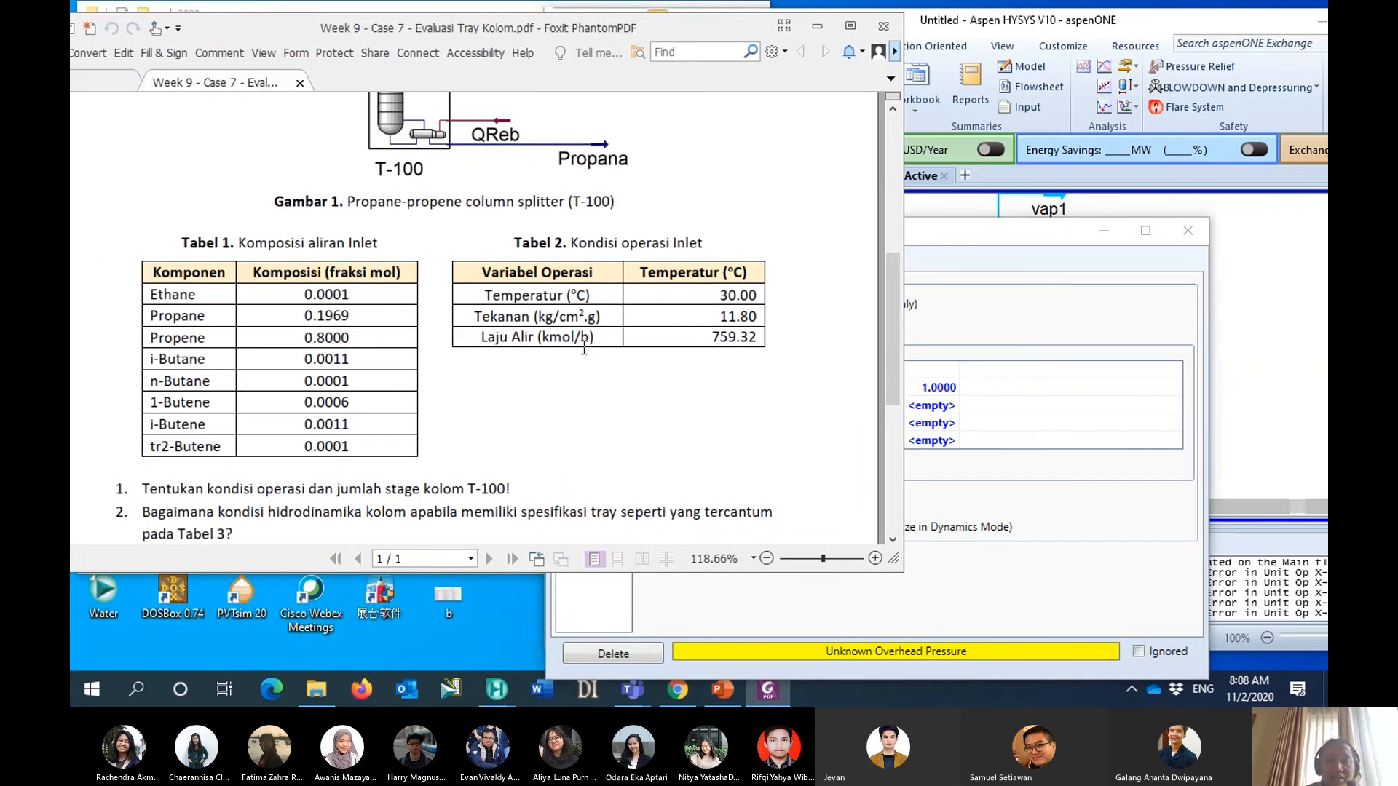
drag(557, 33, 210, 28)
drag(373, 312, 412, 313)
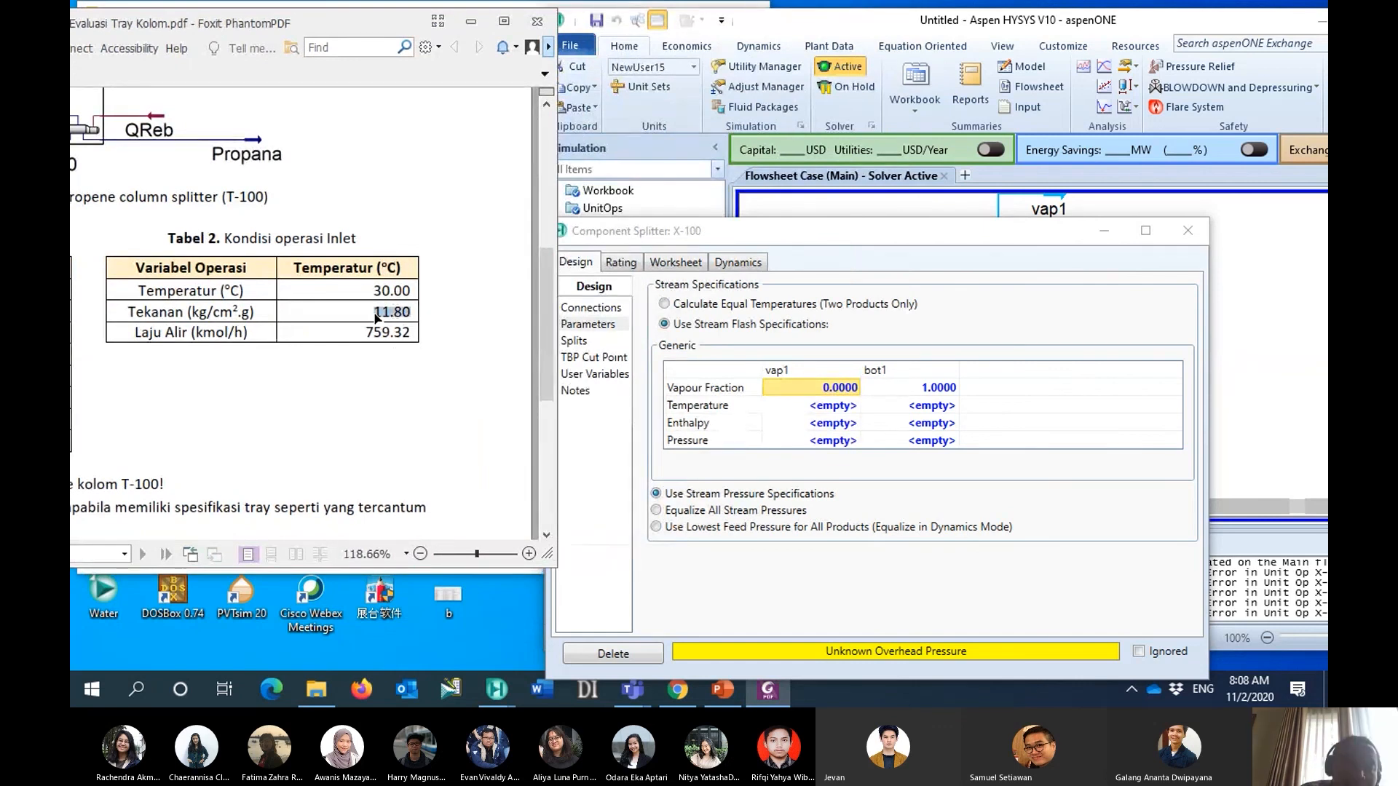
click(449, 366)
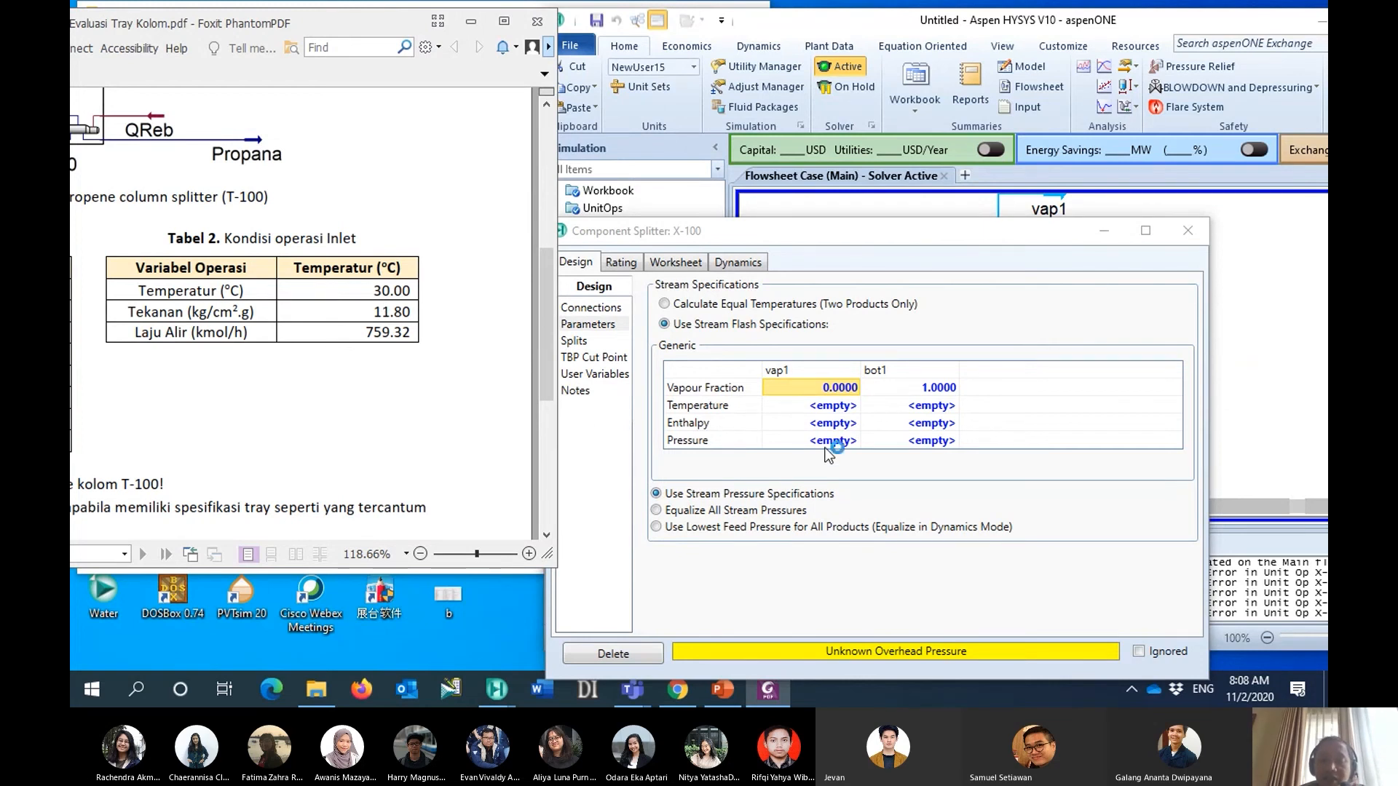
click(903, 440)
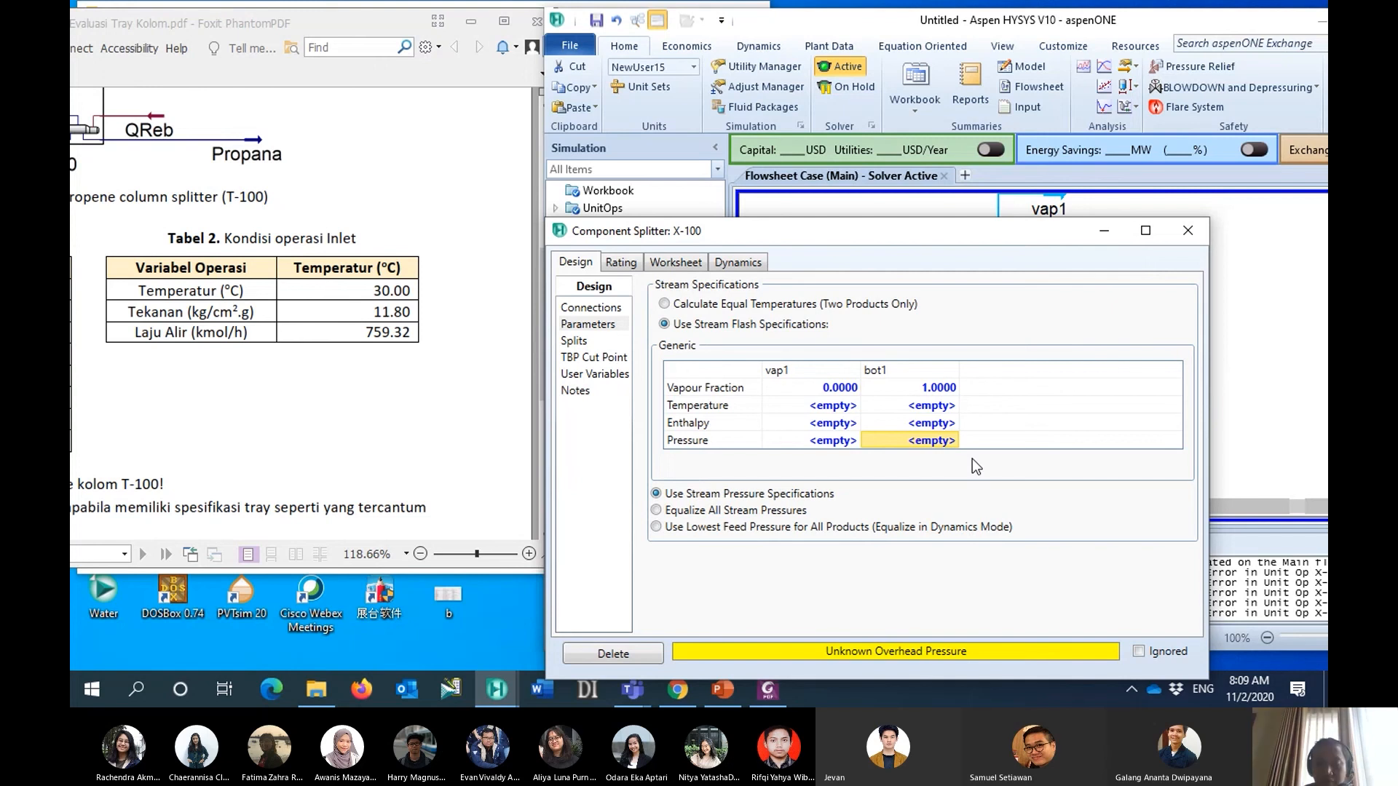
text(11)
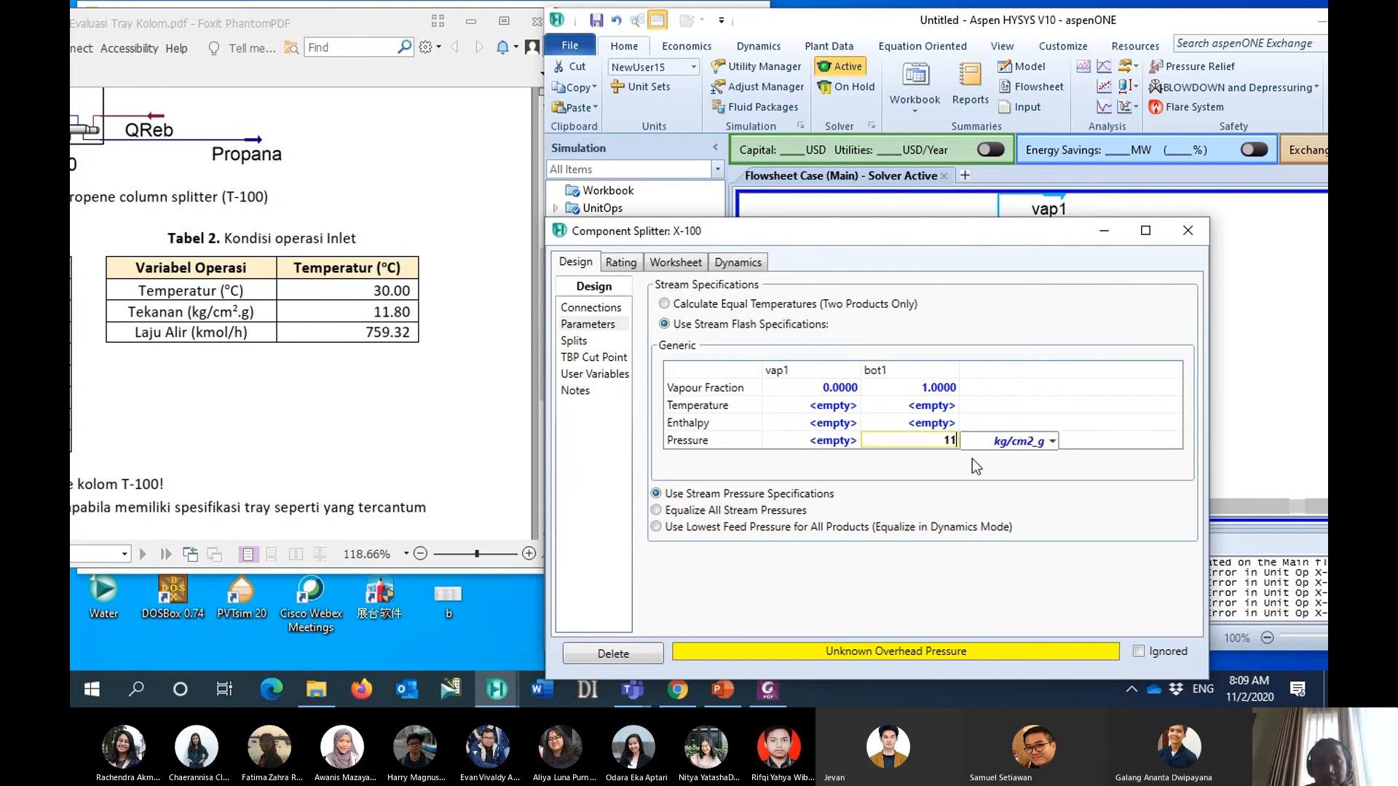
text(.5)
key(Return)
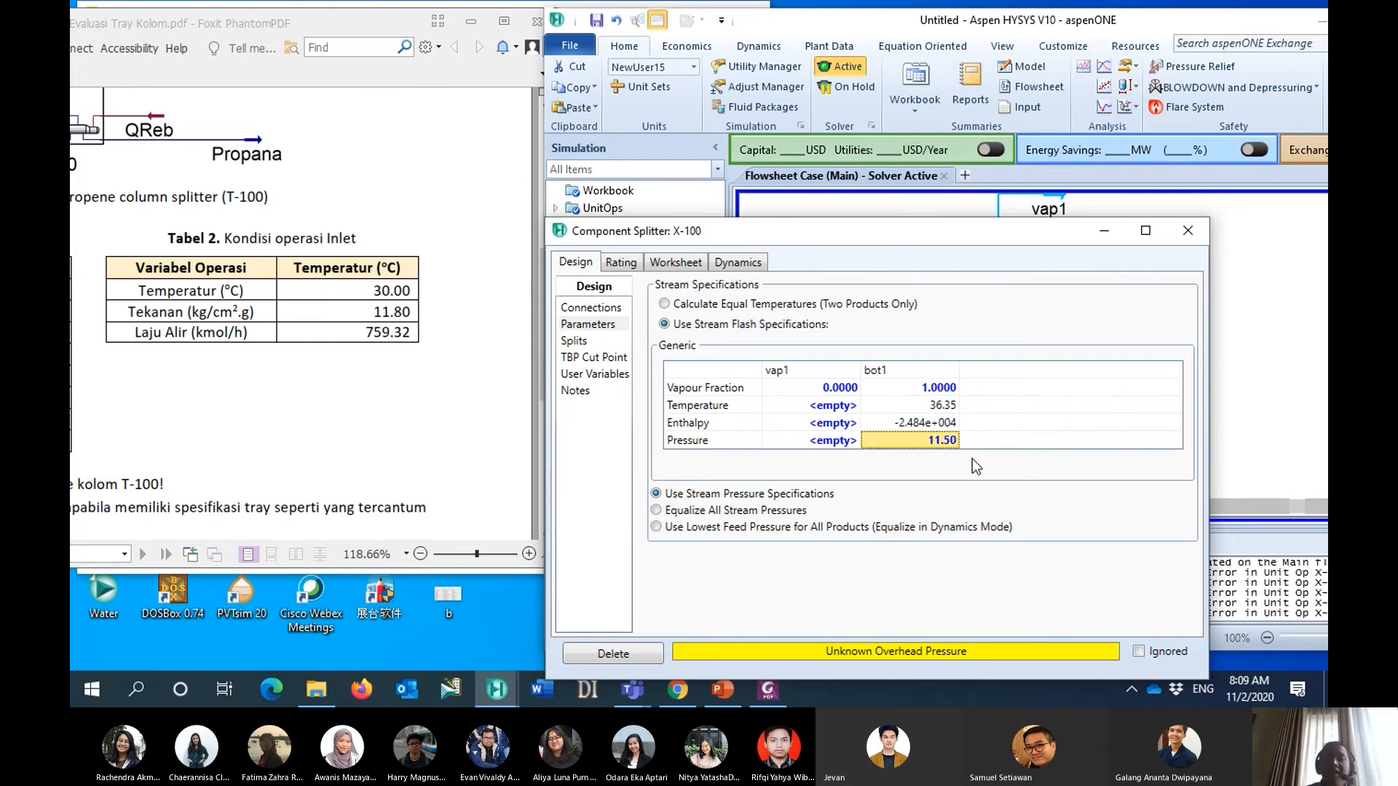
- Set vap1's pressure to 10.5 kg/cm2_g in the component splitter's stream flash specifications
click(841, 446)
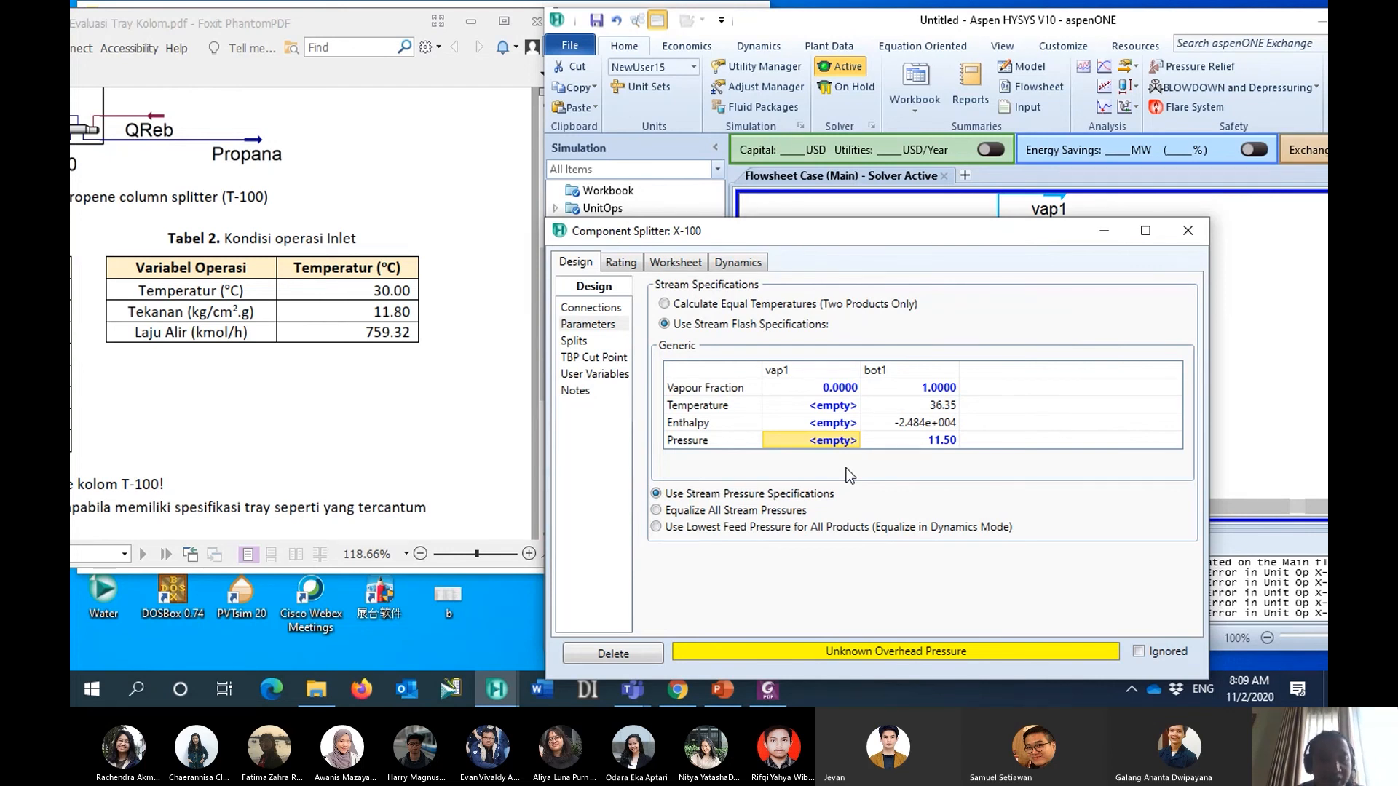
text(10)
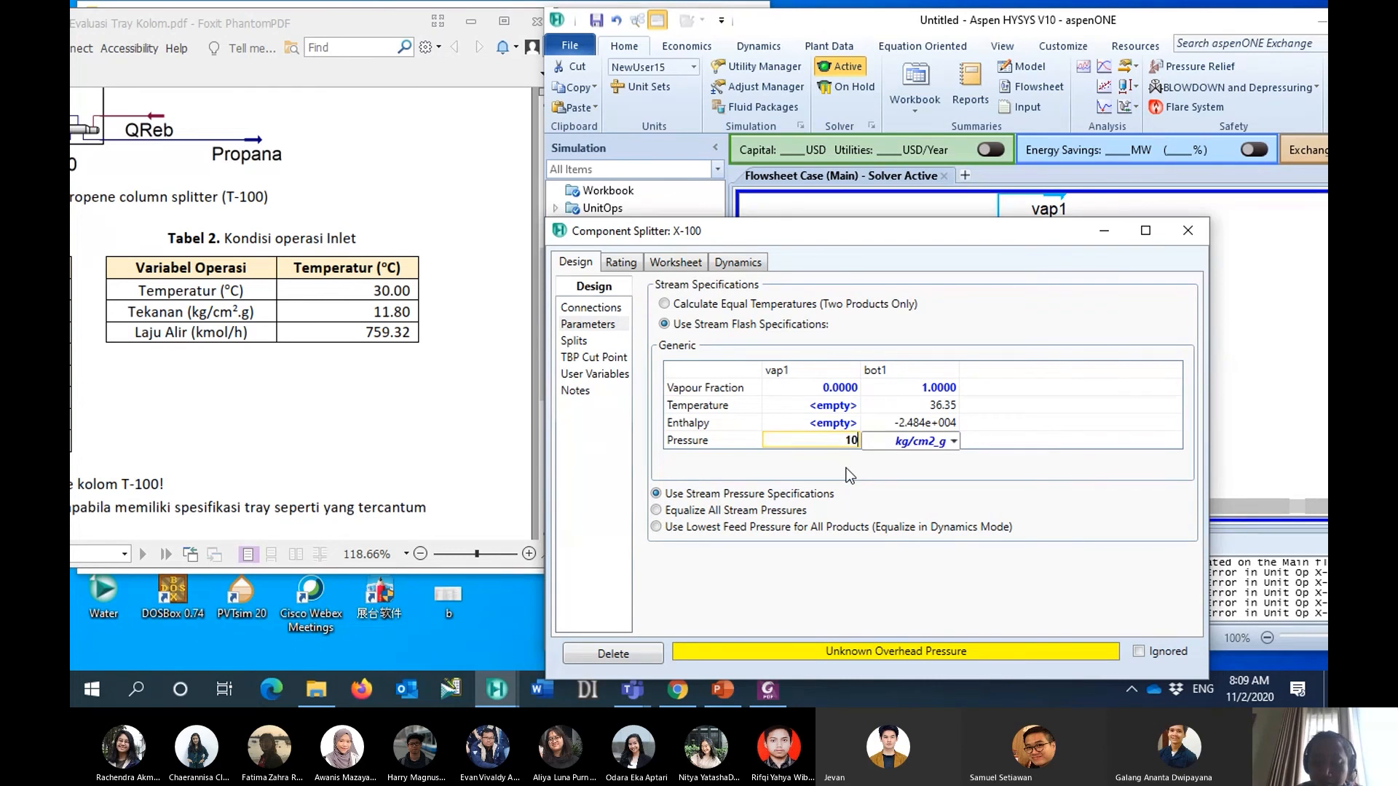
text(.5)
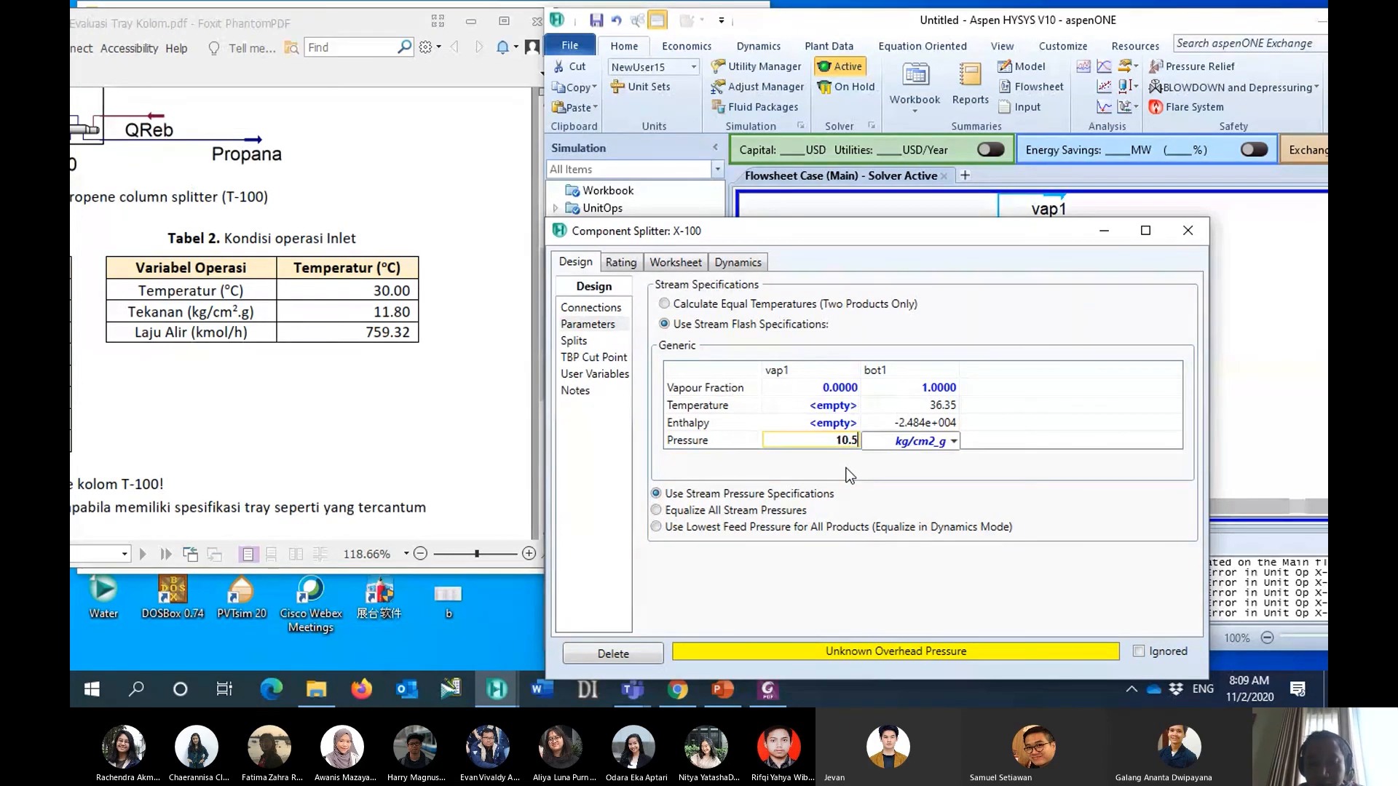
key(Return)
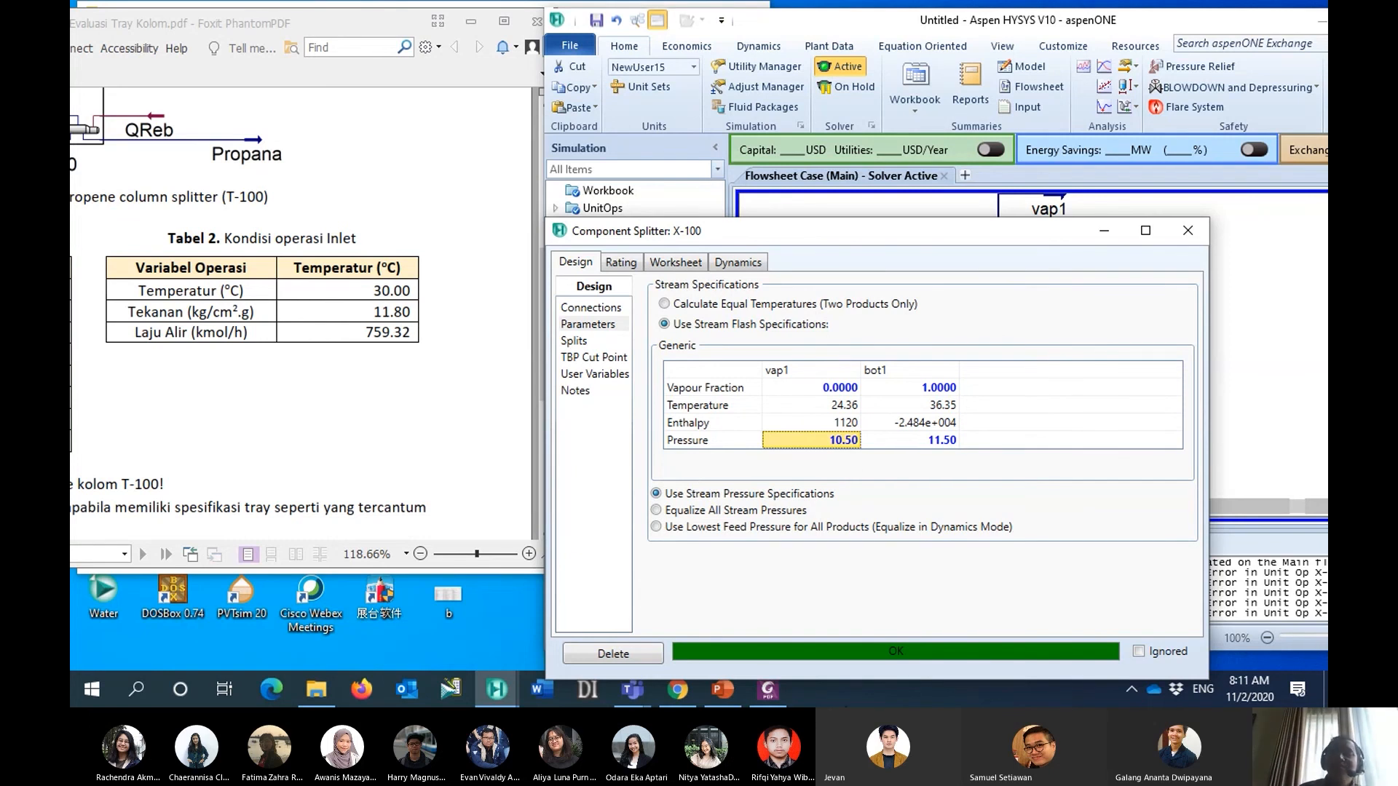
drag(919, 232, 971, 145)
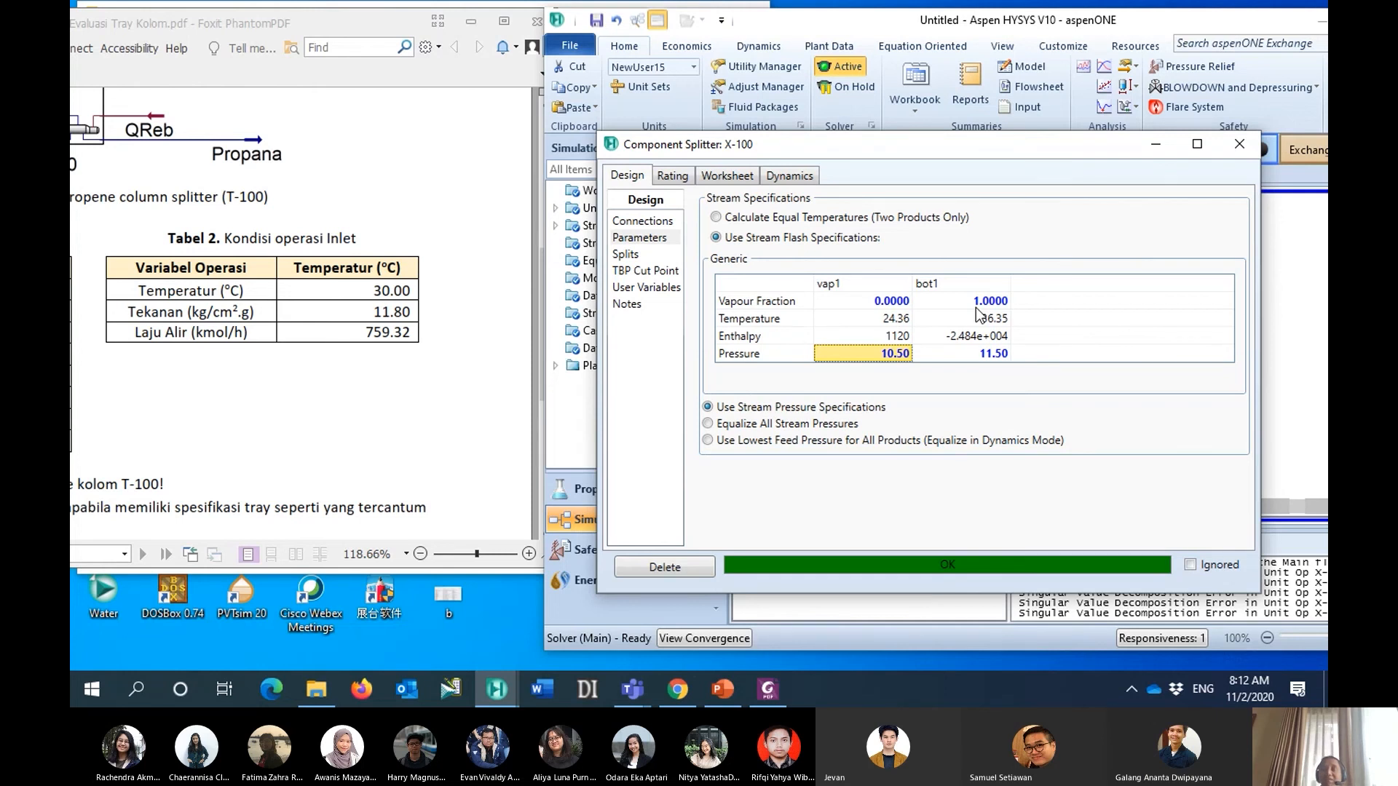
drag(950, 144, 910, 139)
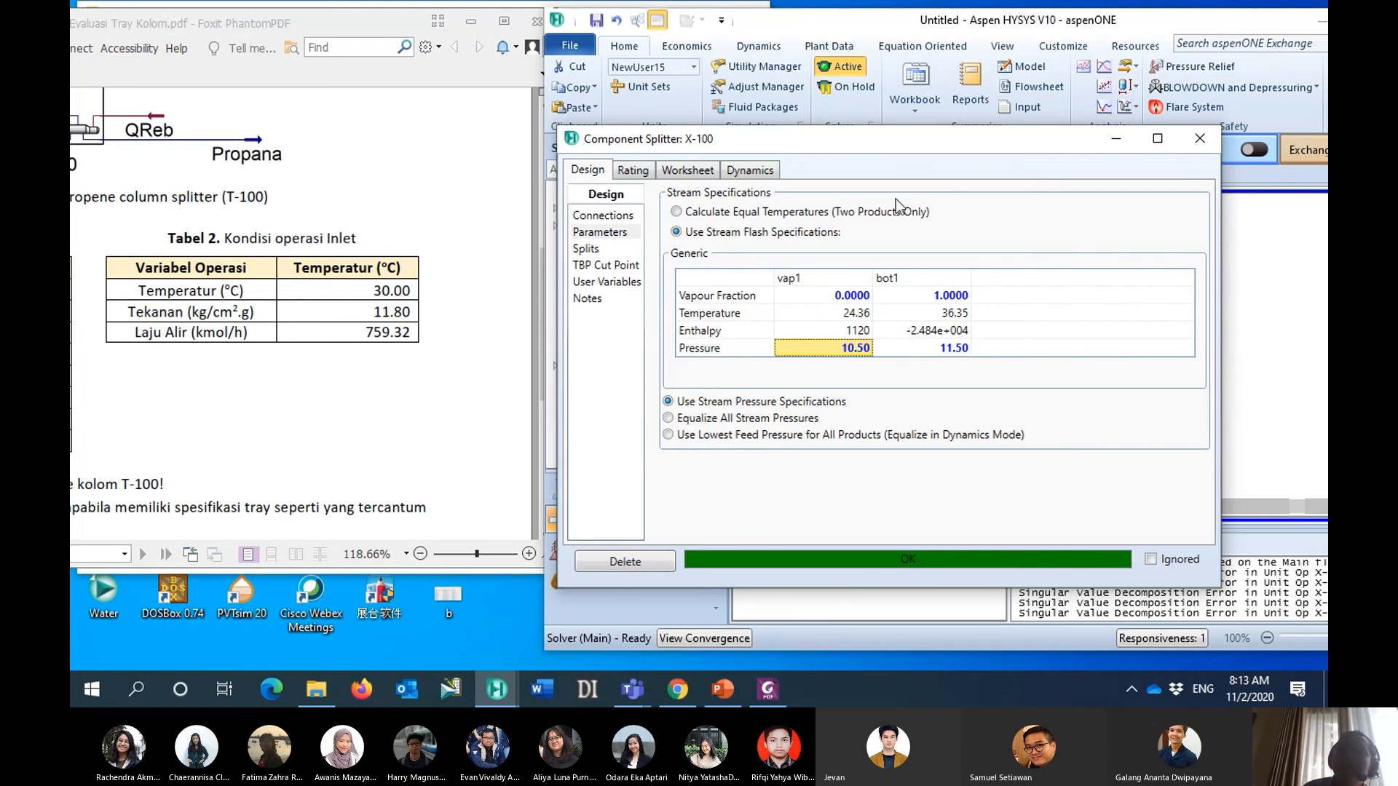
drag(901, 154, 822, 78)
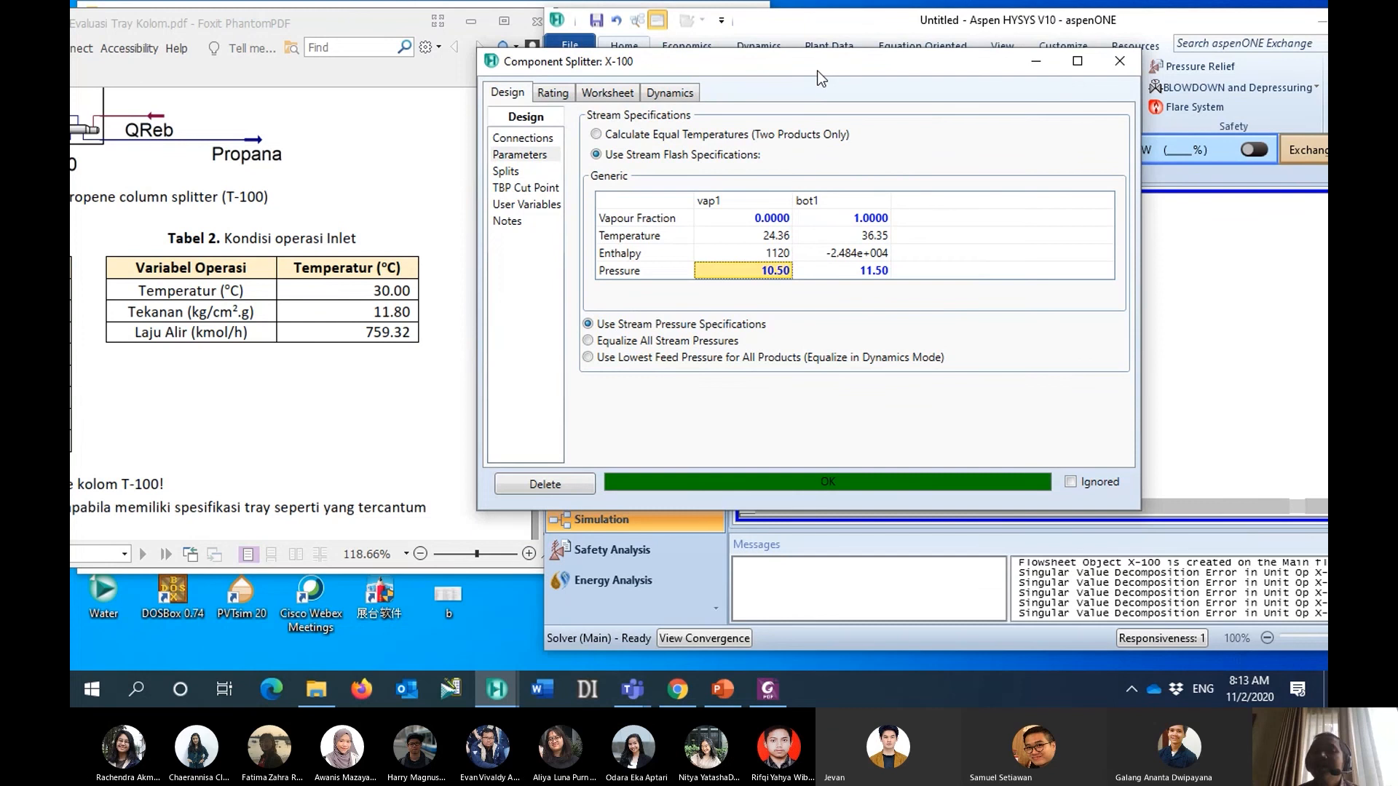
mouse_move(834, 231)
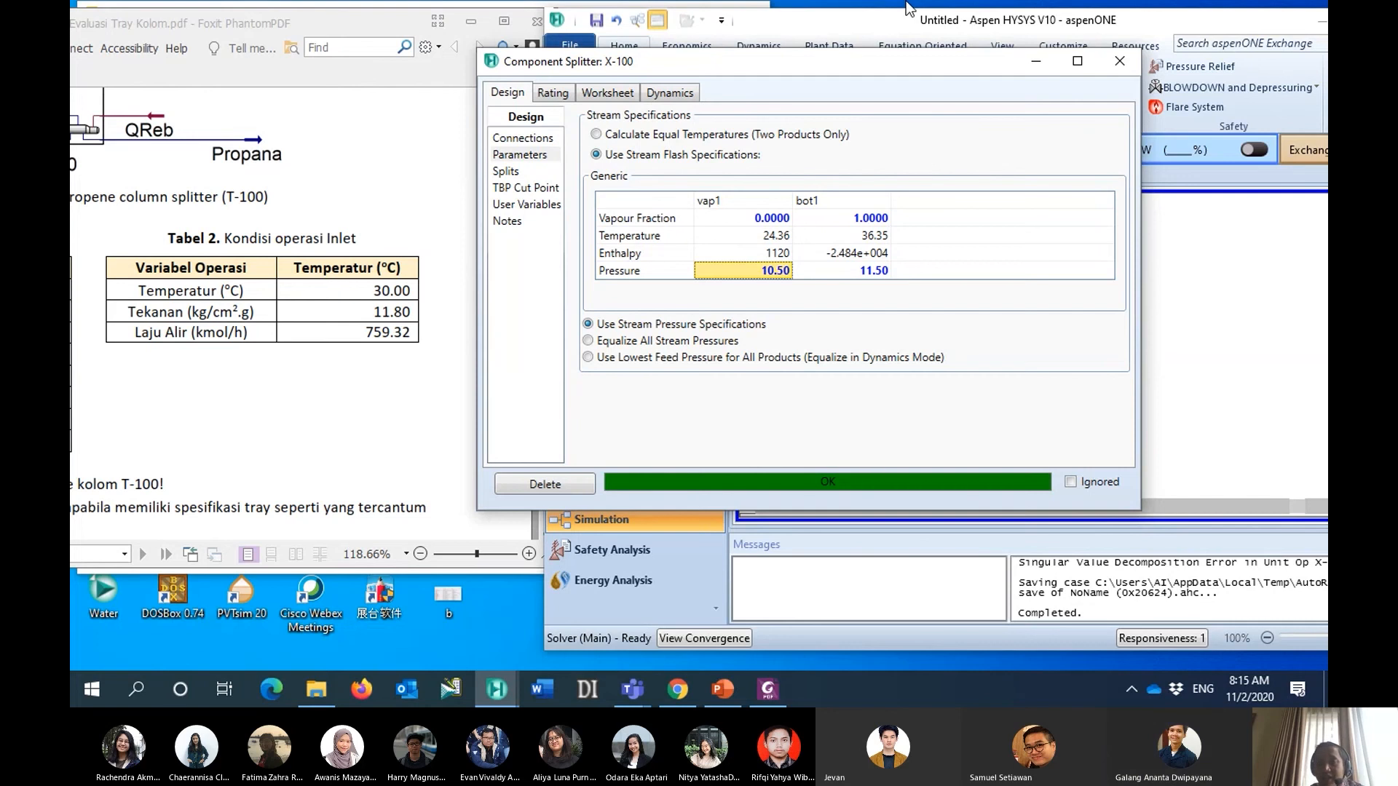
- Rearrange the component splitter and main windows so the flowsheet area around X-100 is unobstructed
drag(870, 62, 747, 64)
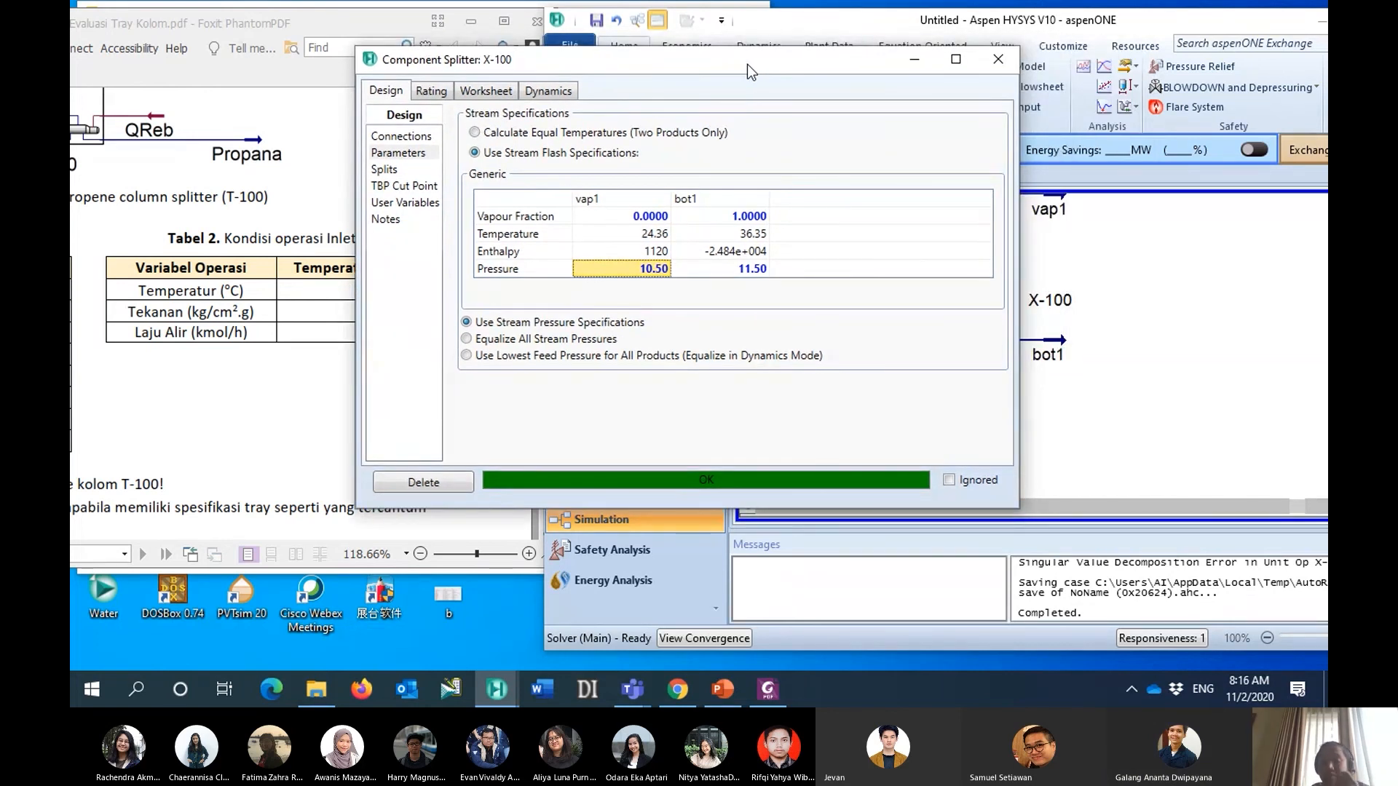
mouse_move(685, 249)
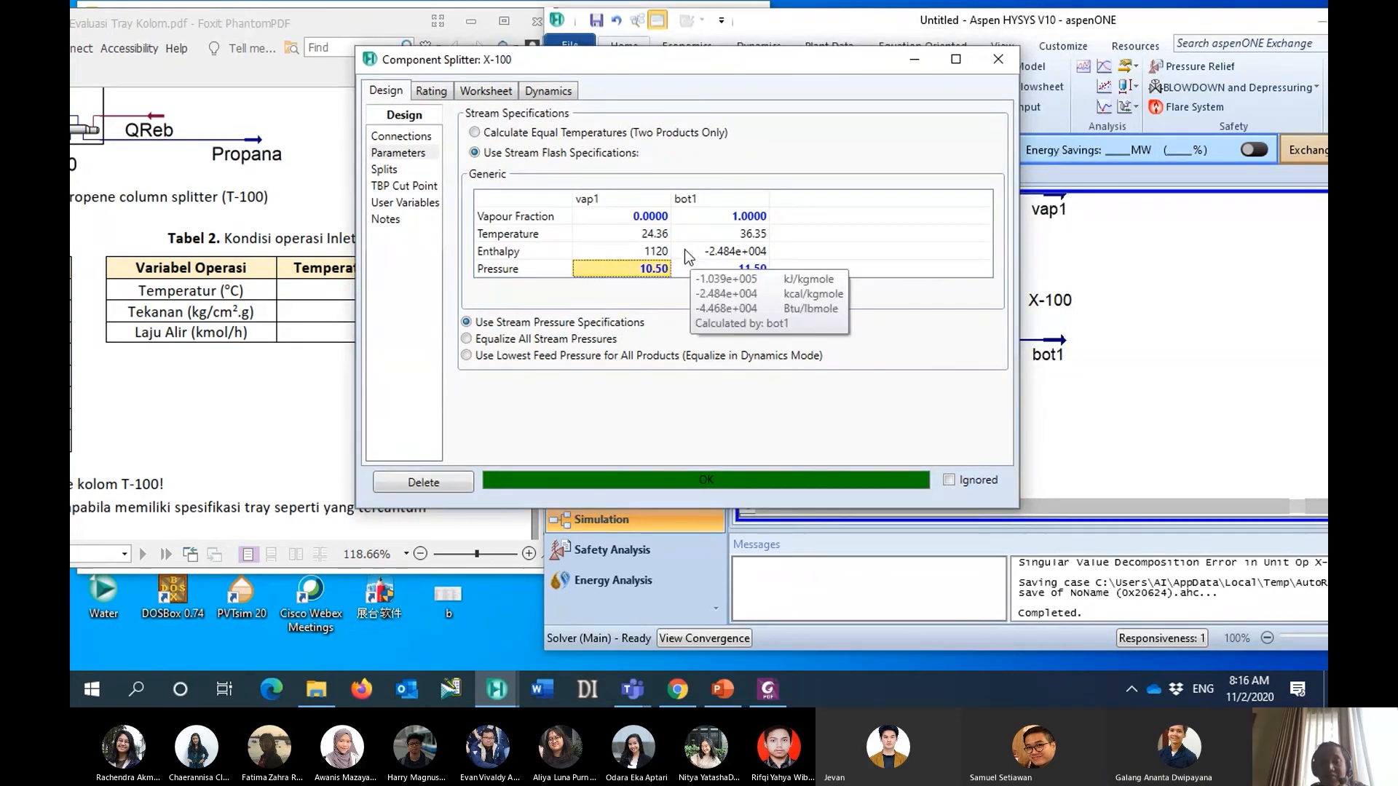
mouse_move(641, 237)
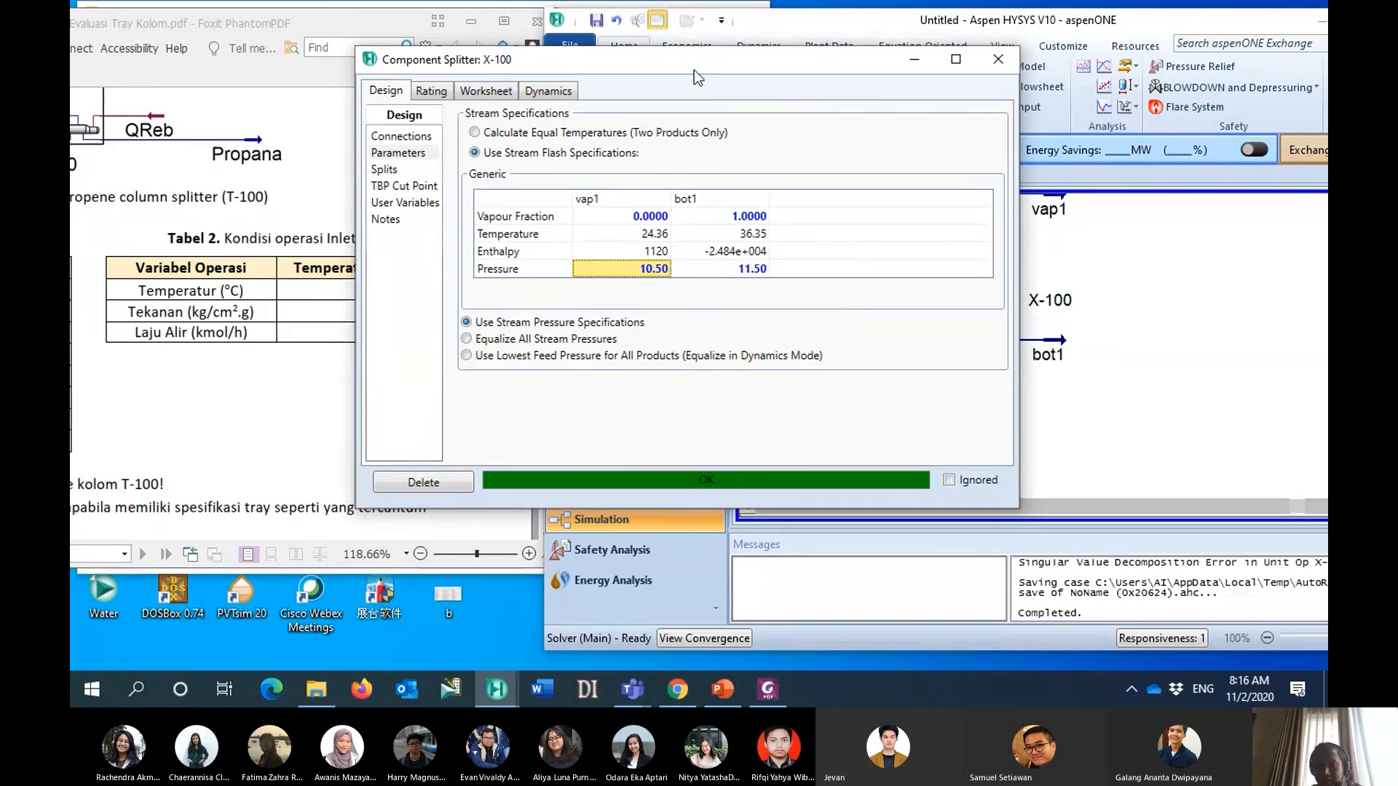
drag(698, 62, 570, 63)
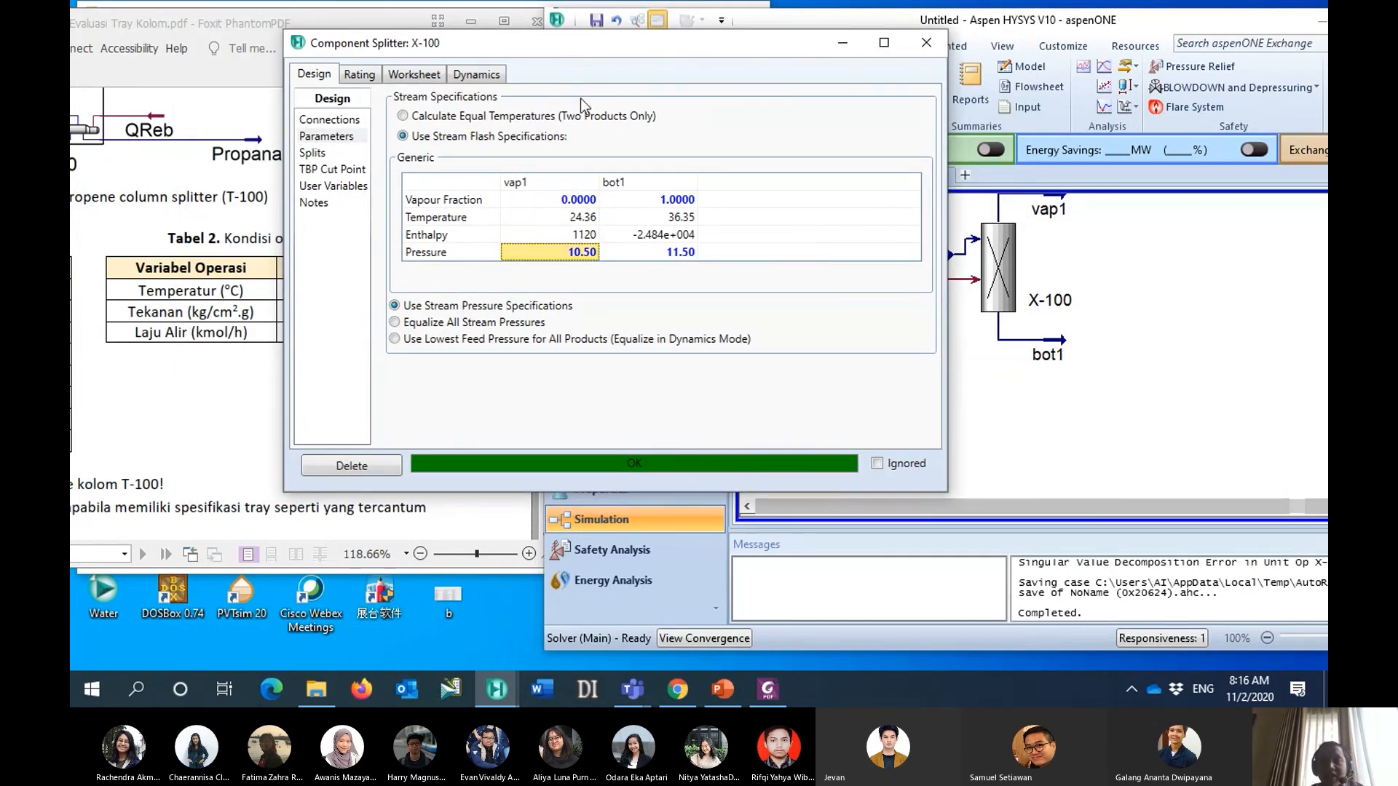
drag(612, 51, 412, 145)
click(899, 28)
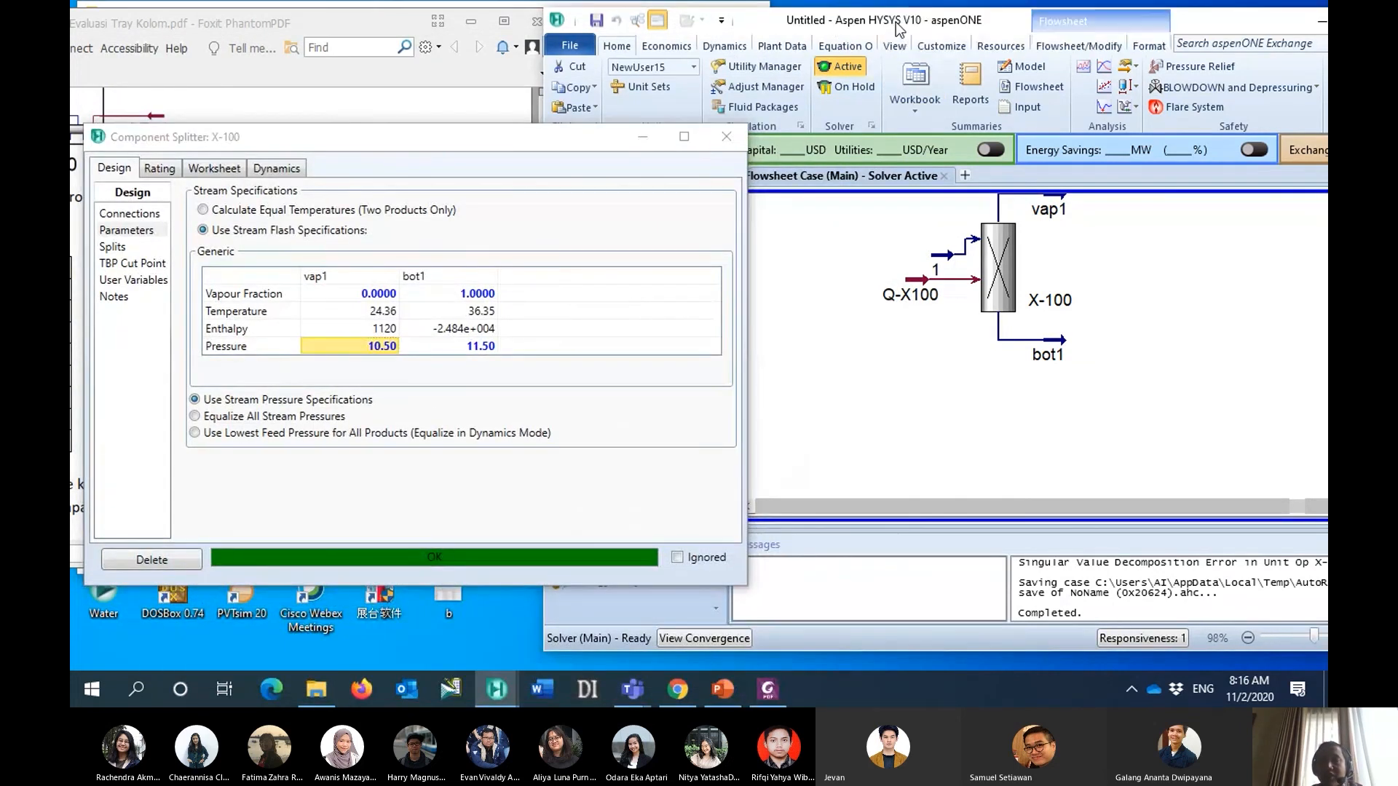
drag(560, 141, 584, 182)
click(802, 325)
drag(848, 17, 812, 10)
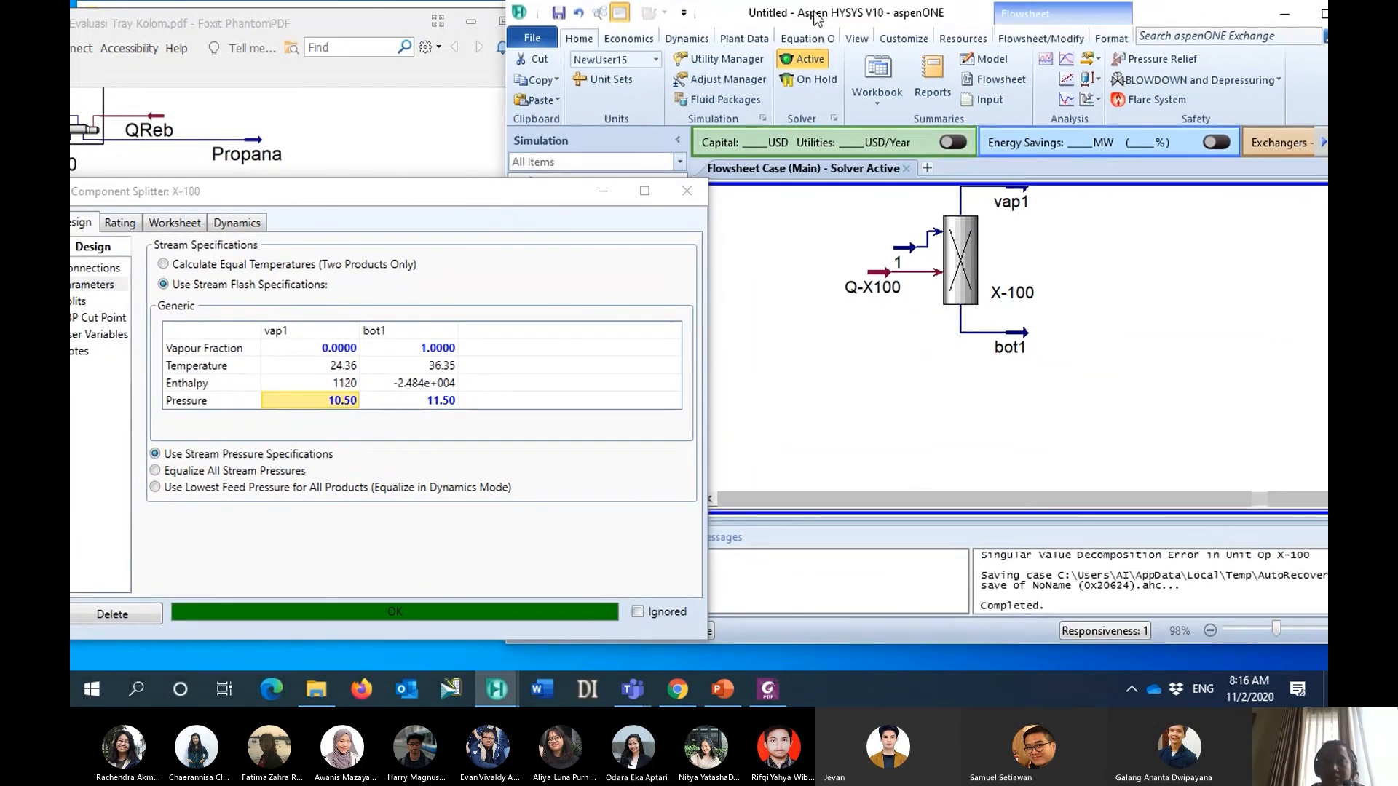
- Add a shortcut column to the flowsheet below component splitter X-100 and put the model palette away
click(1042, 38)
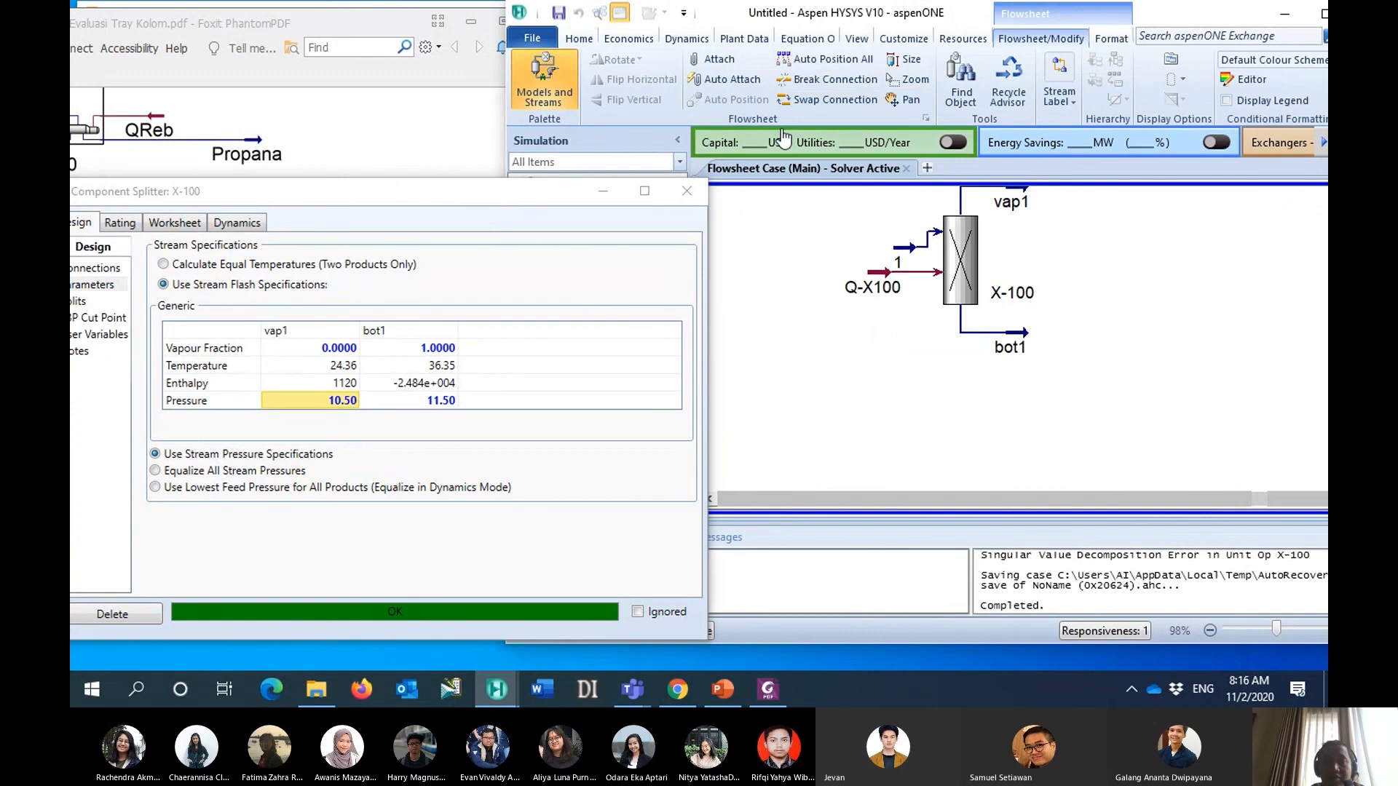
click(552, 98)
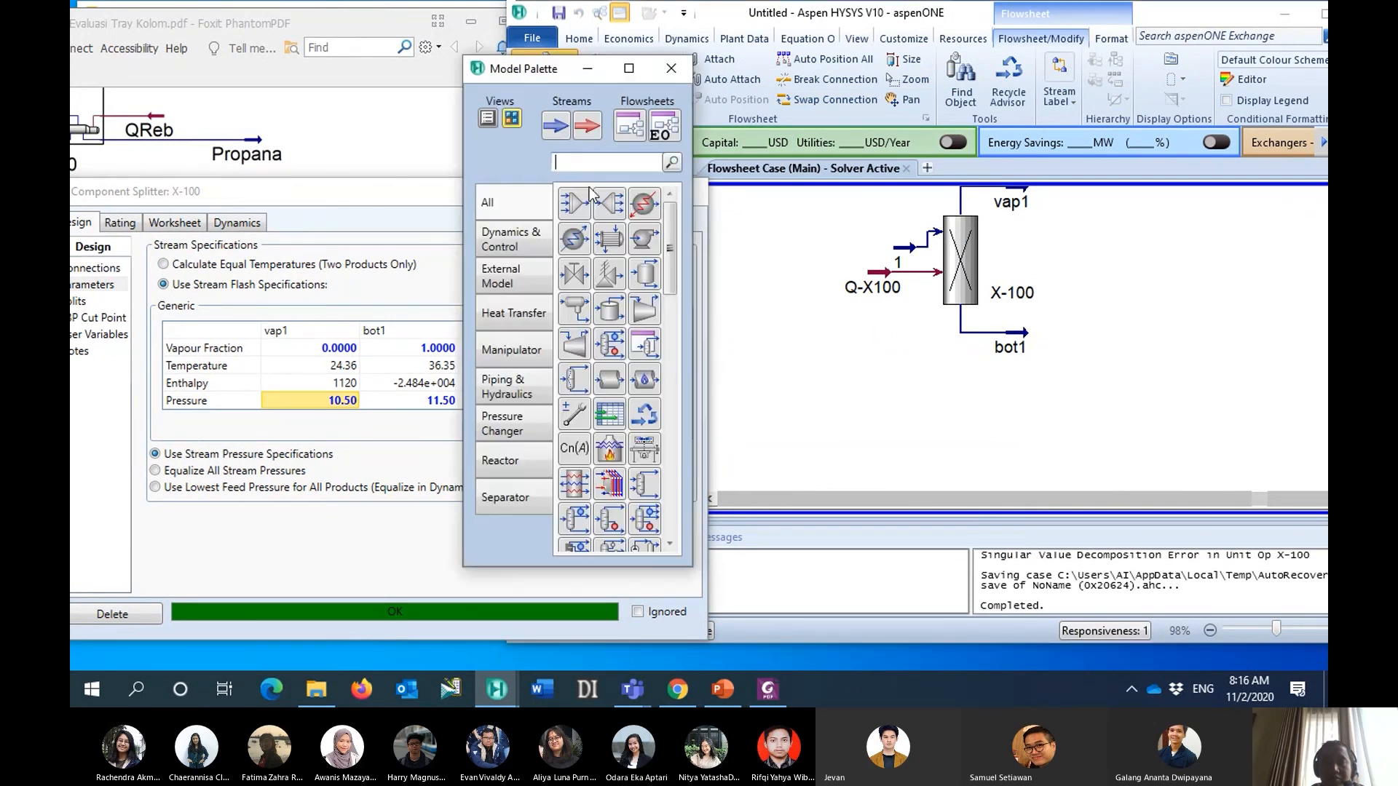
scroll(603, 459, down, 1)
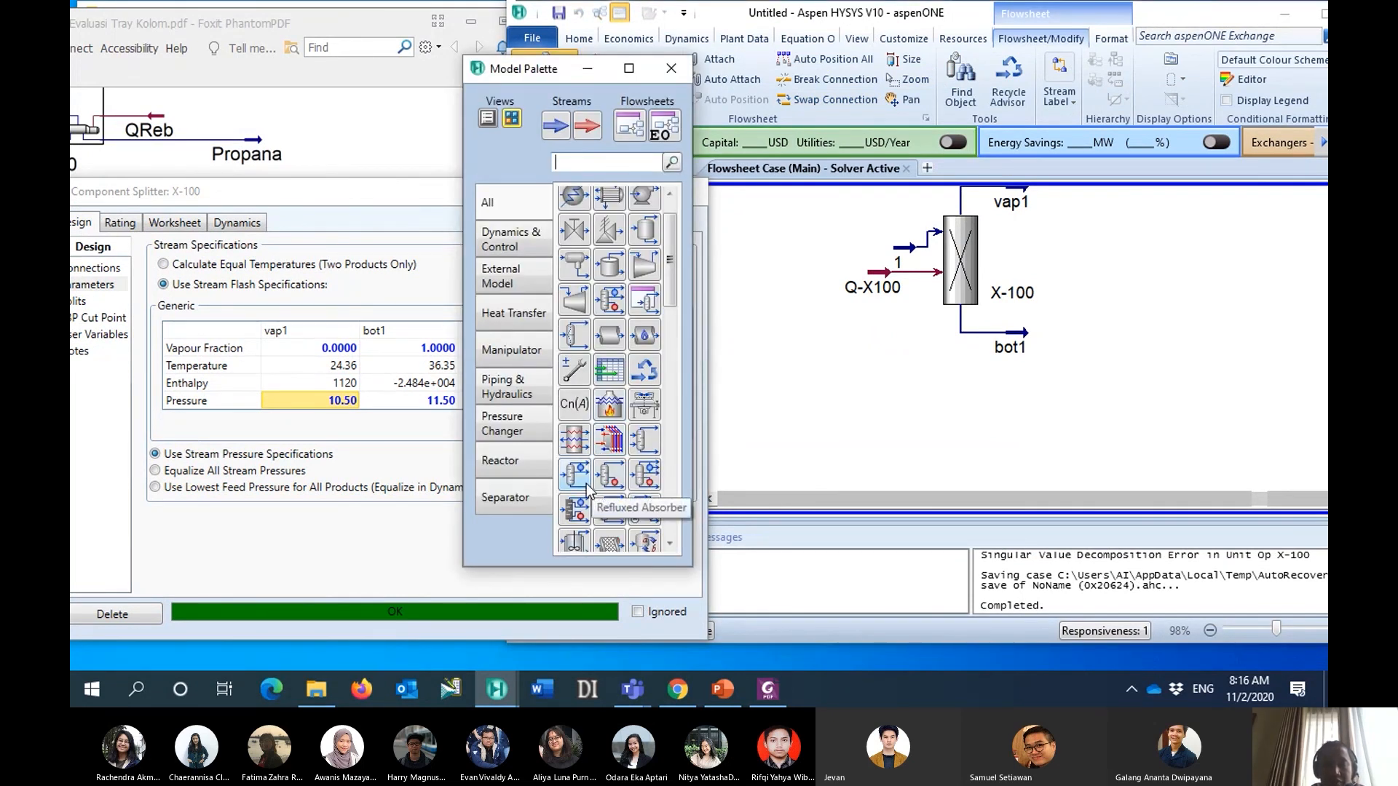
drag(580, 510, 953, 480)
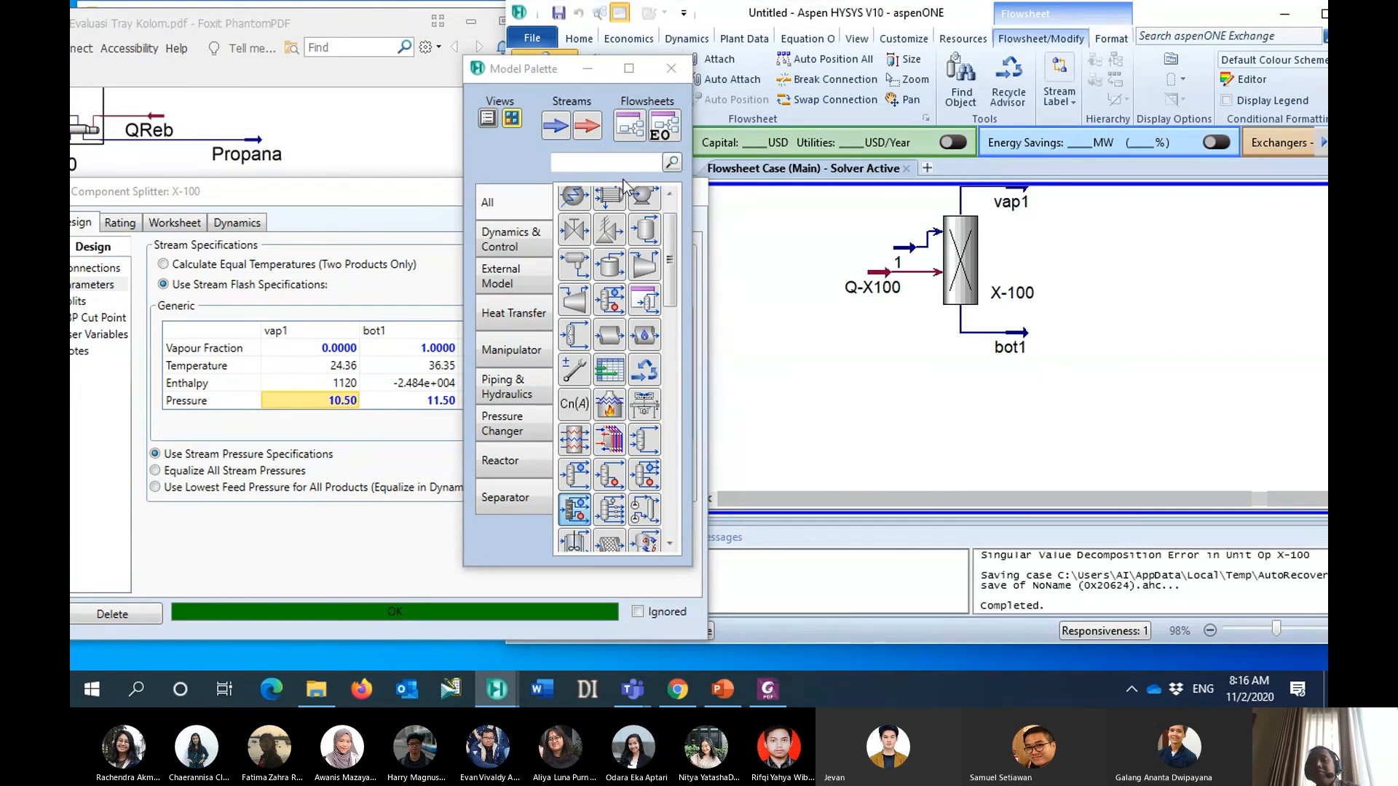
click(594, 72)
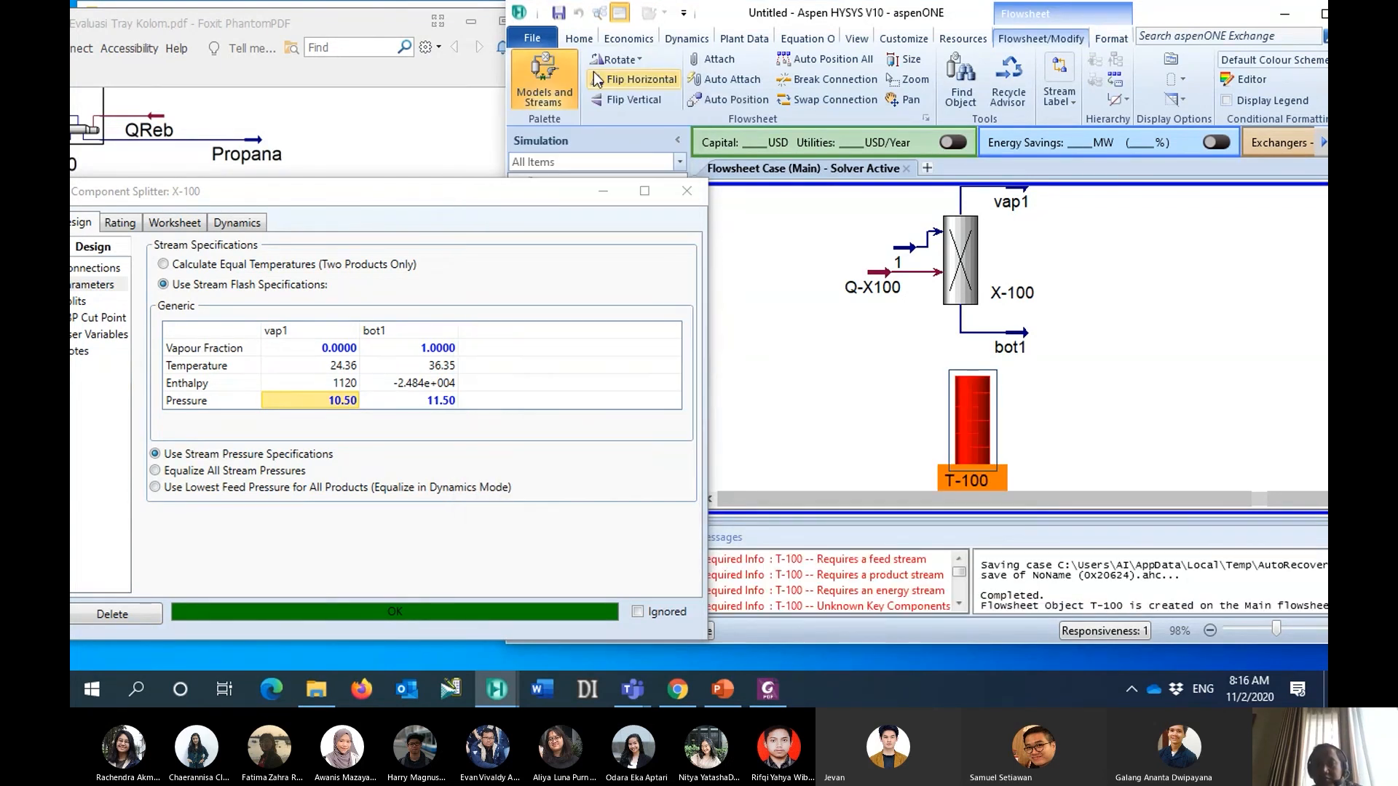
- Open shortcut column T-100 and connect stream 1 as its inlet
drag(905, 13, 839, 10)
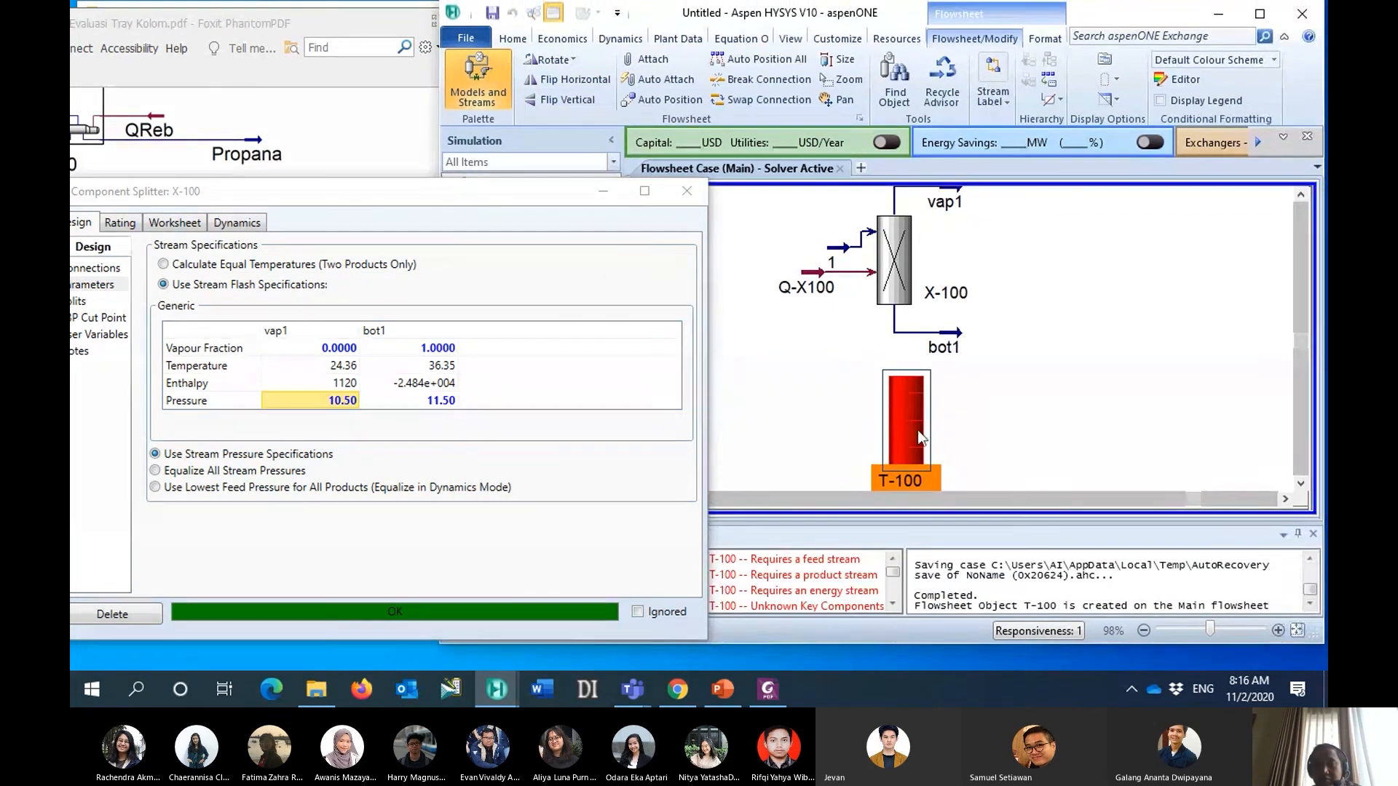
double_click(915, 429)
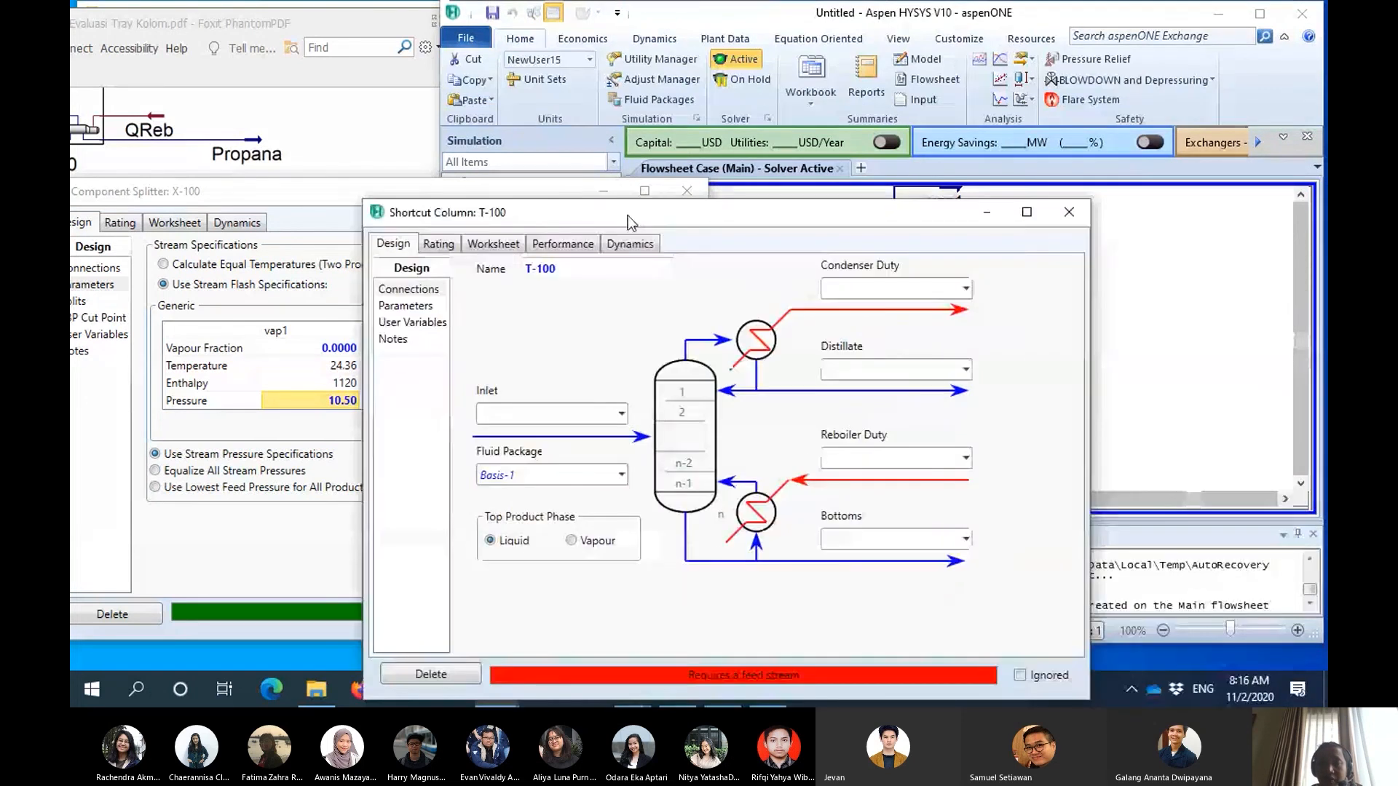
click(439, 345)
text(1)
key(Return)
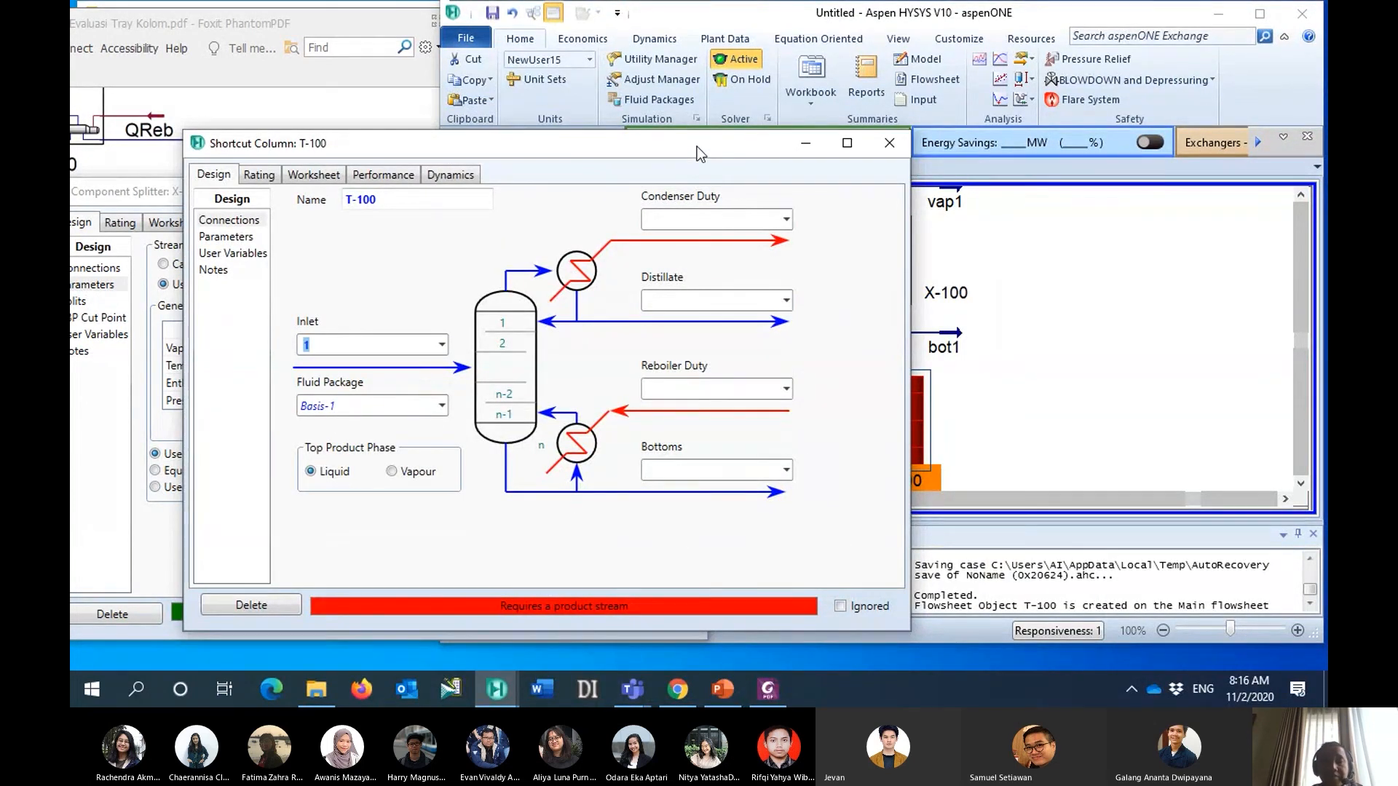
- Name the shortcut column's condenser duty stream Q-CT100 and its reboiler duty stream Q-RT100
drag(697, 147, 619, 153)
click(630, 232)
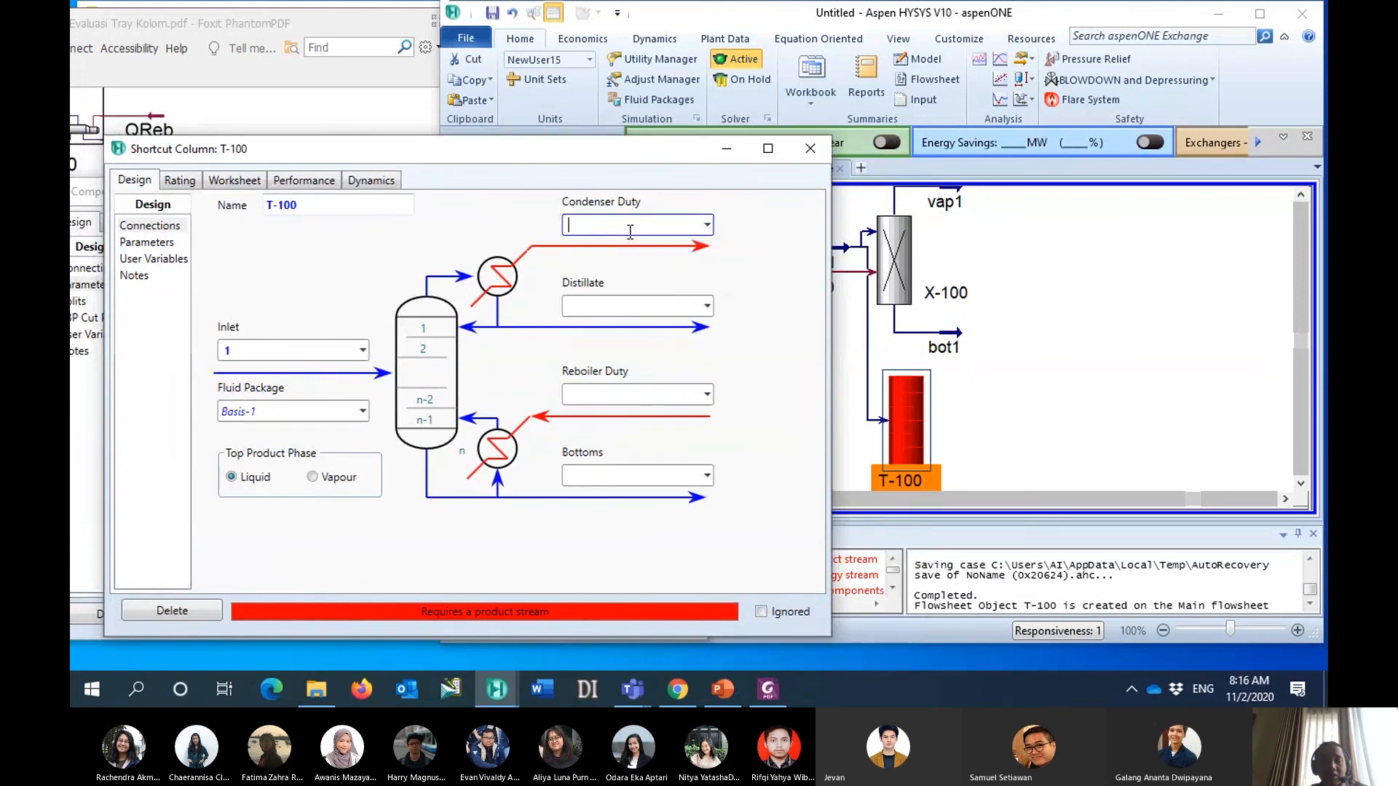
text(Q-)
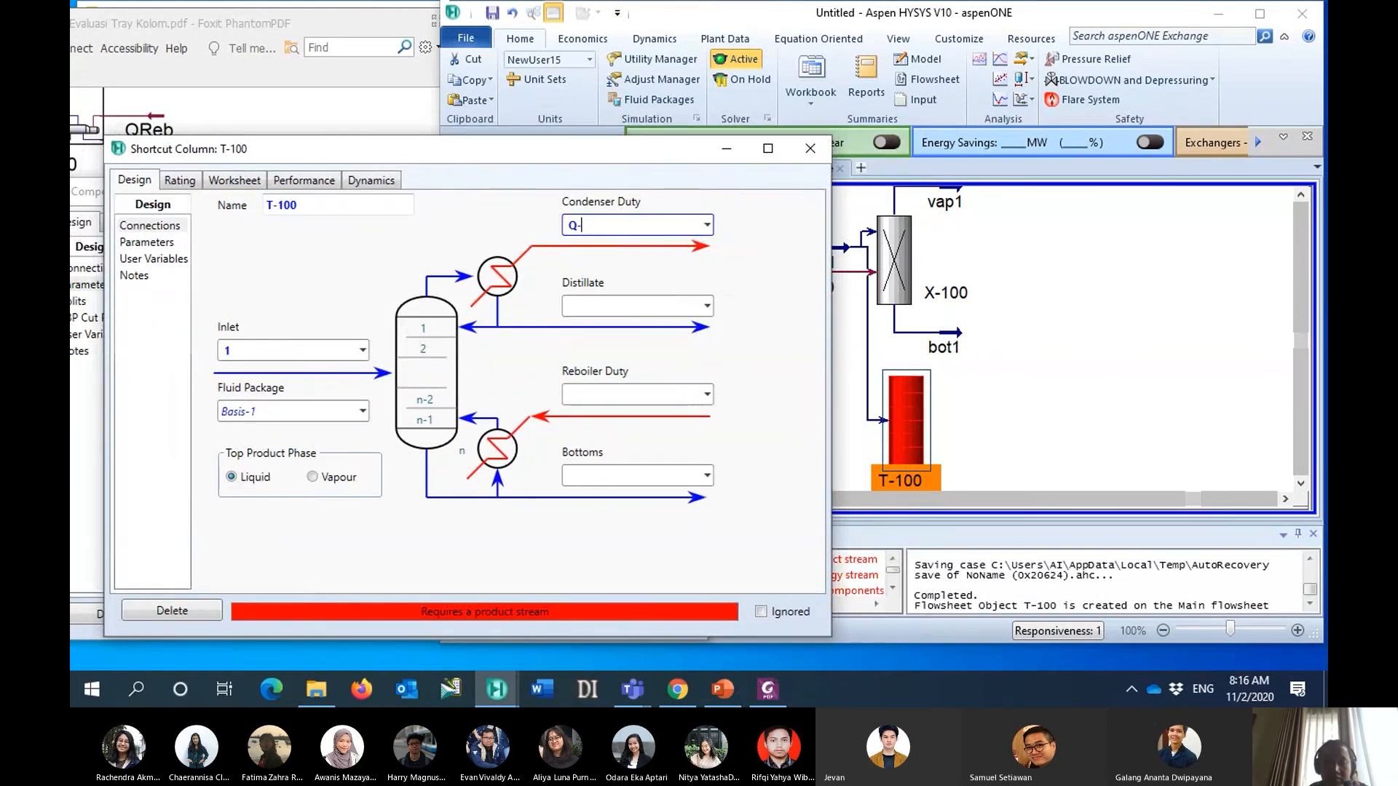
text(CT100)
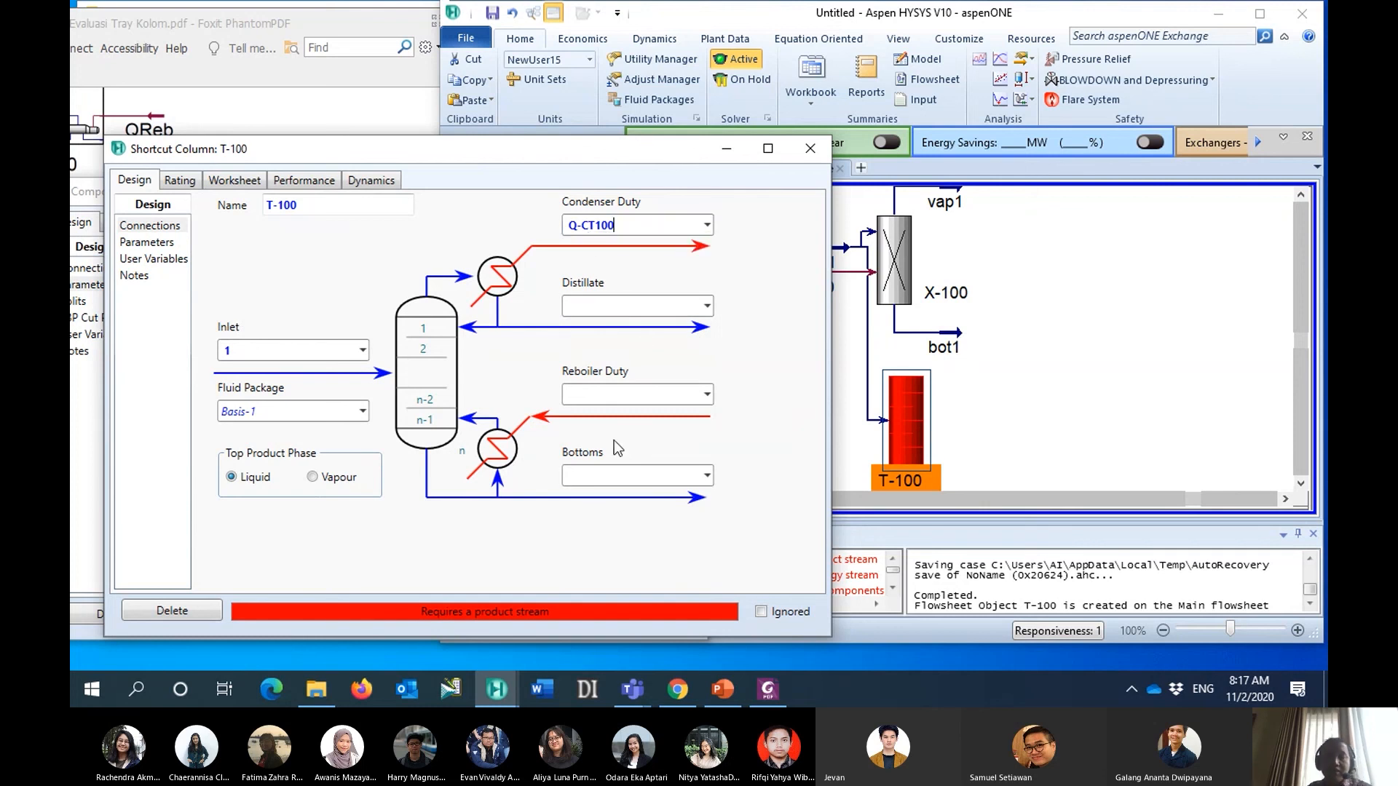
click(611, 396)
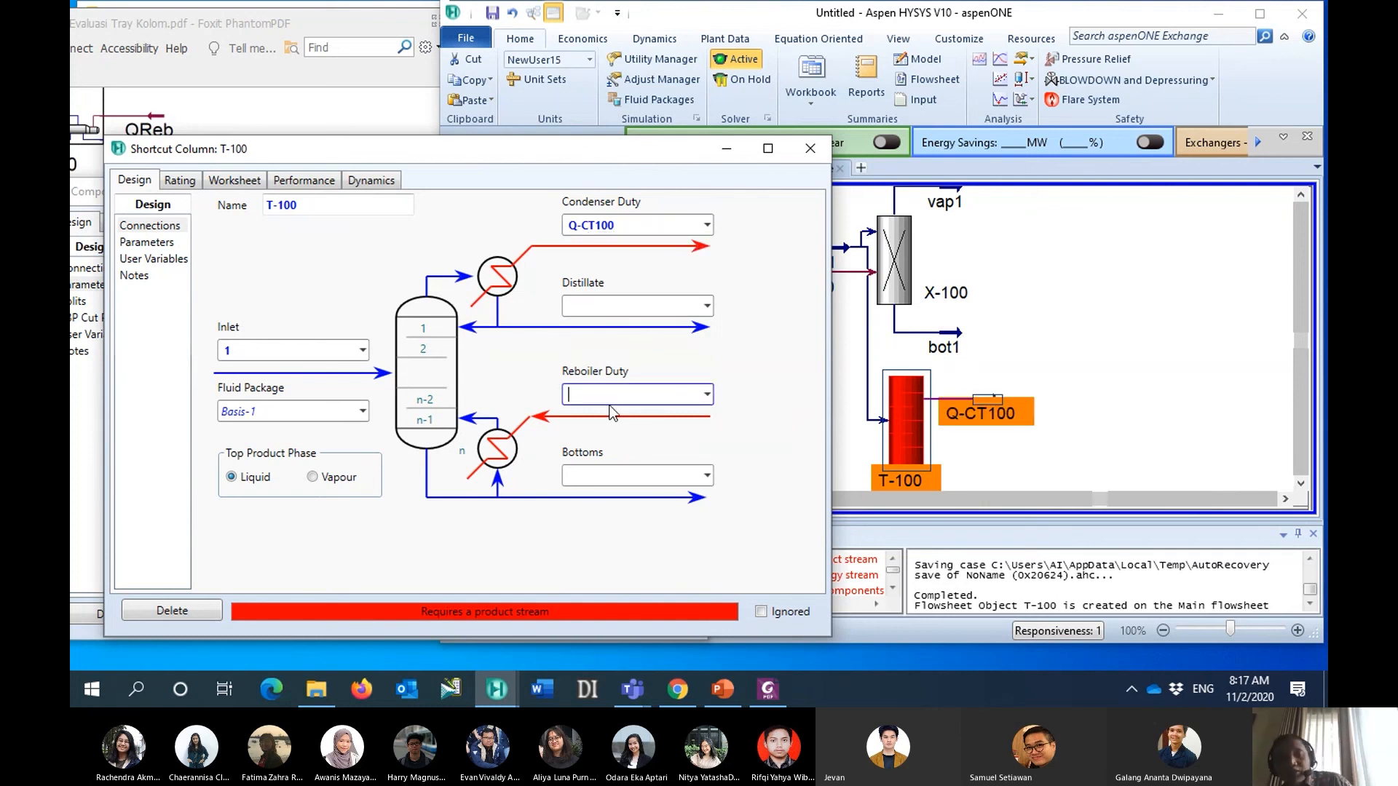
text(Q-R)
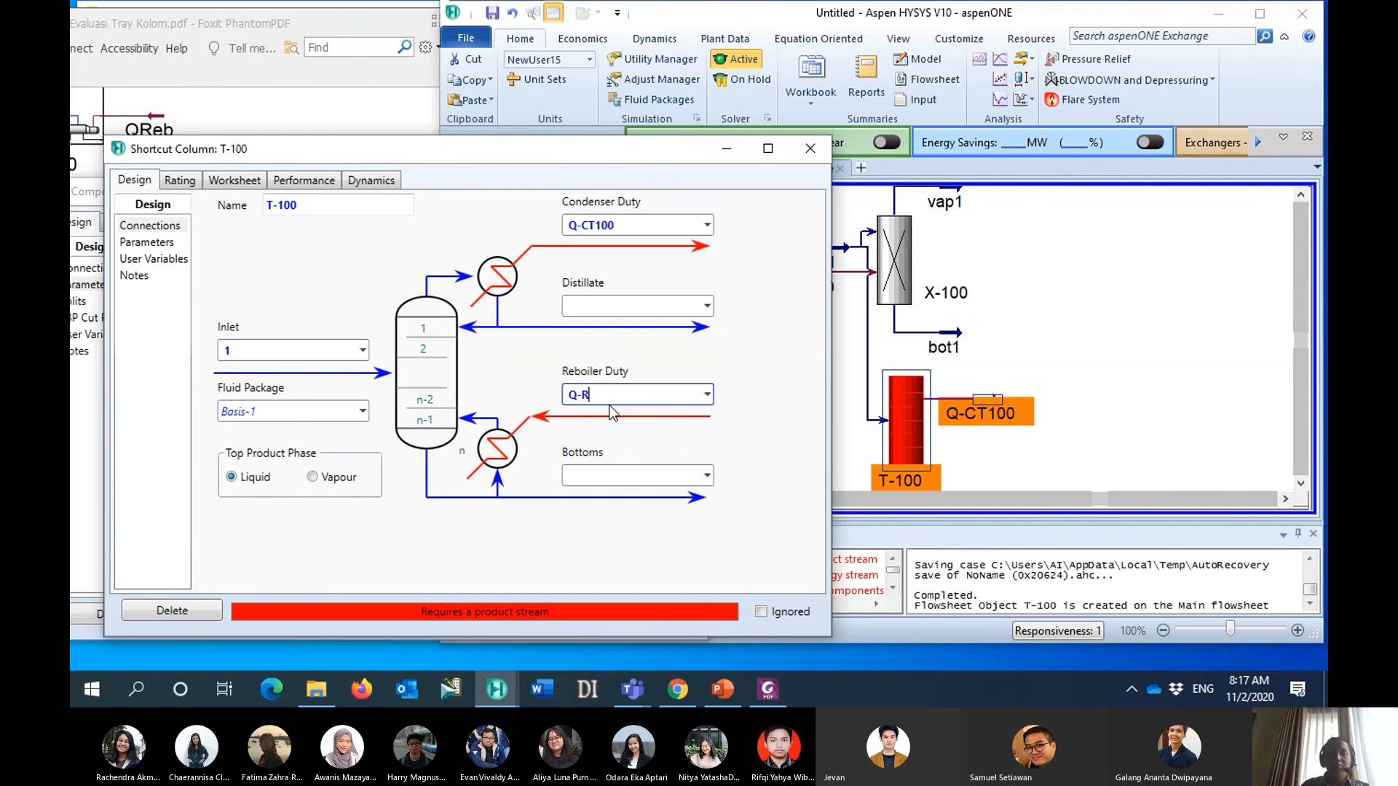
text(T100)
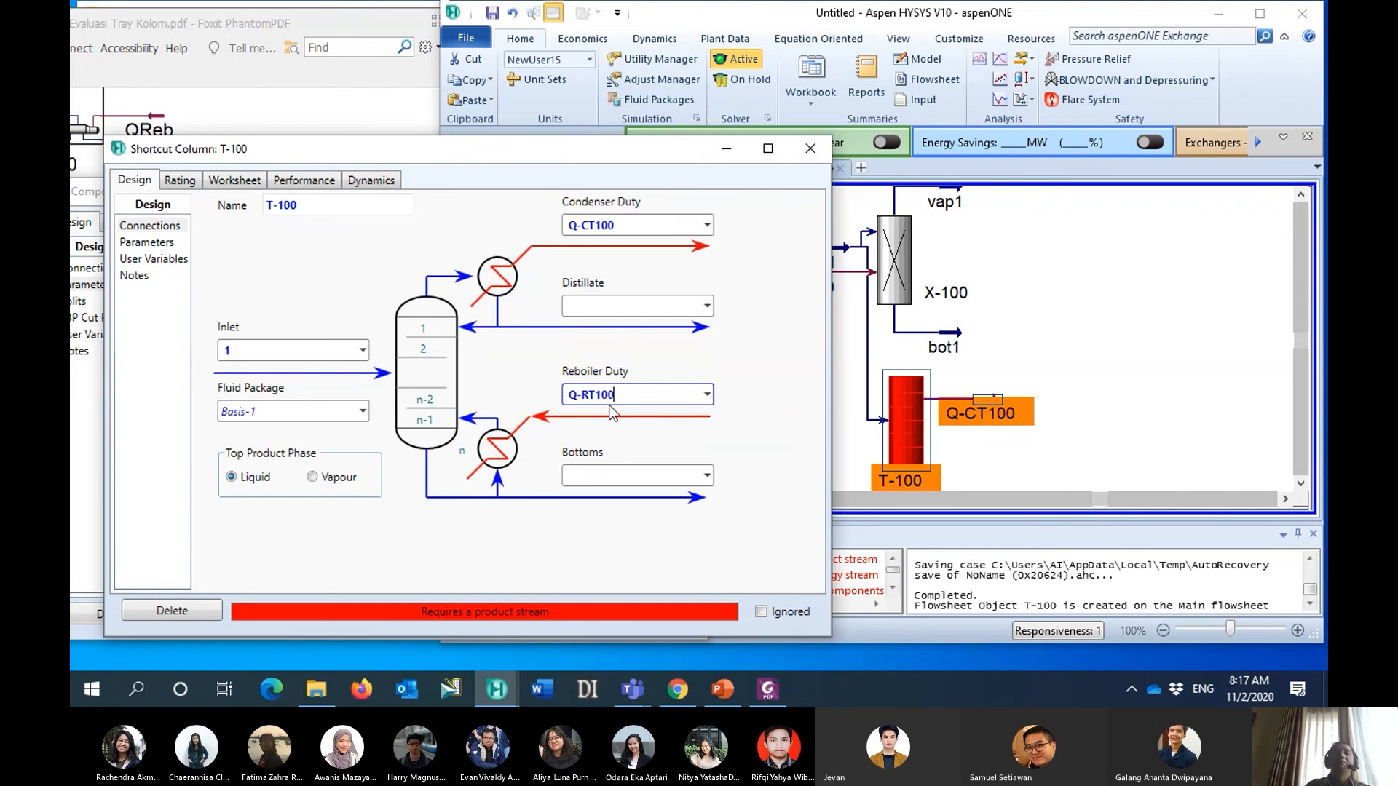
- Connect vap2 as the shortcut column's distillate stream and bot2 as its bottoms stream
click(623, 305)
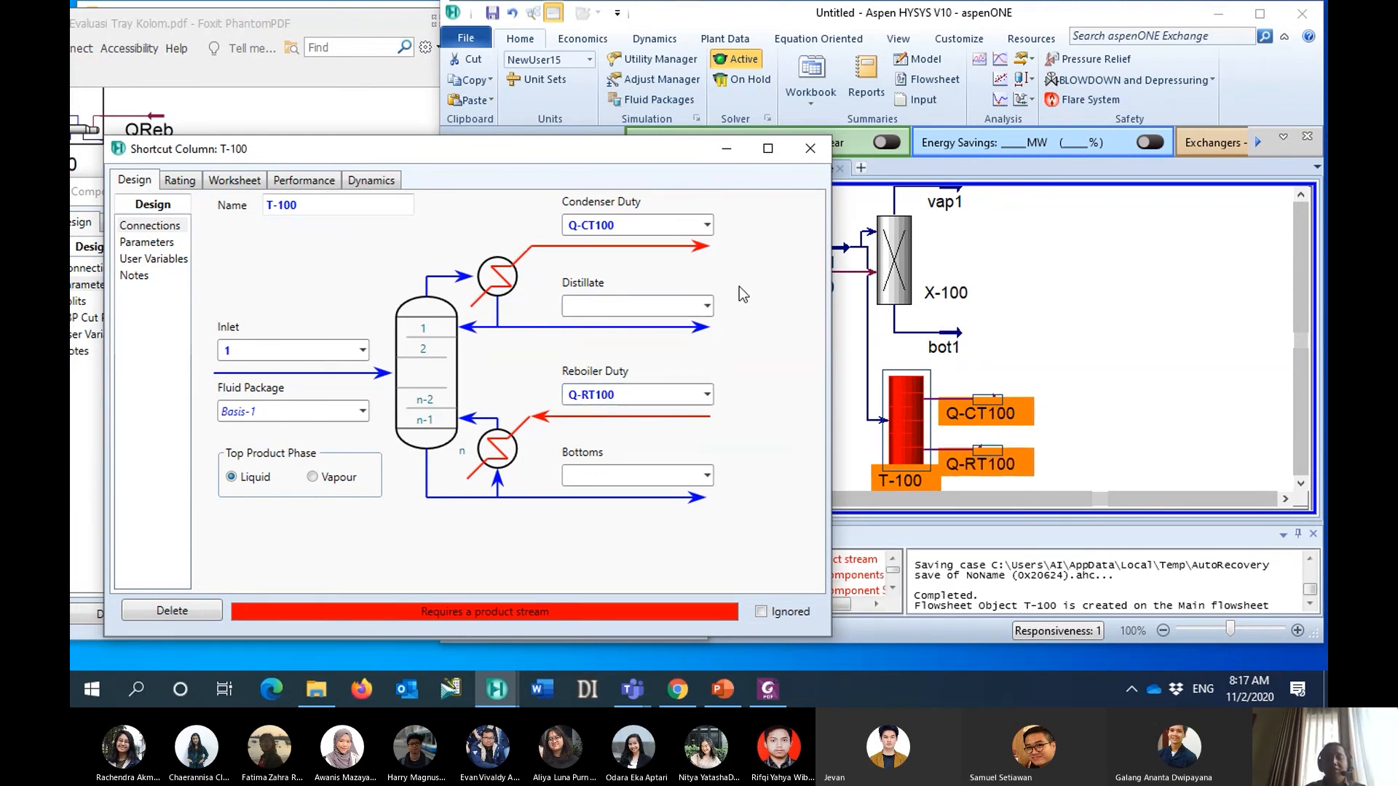
text(vap2)
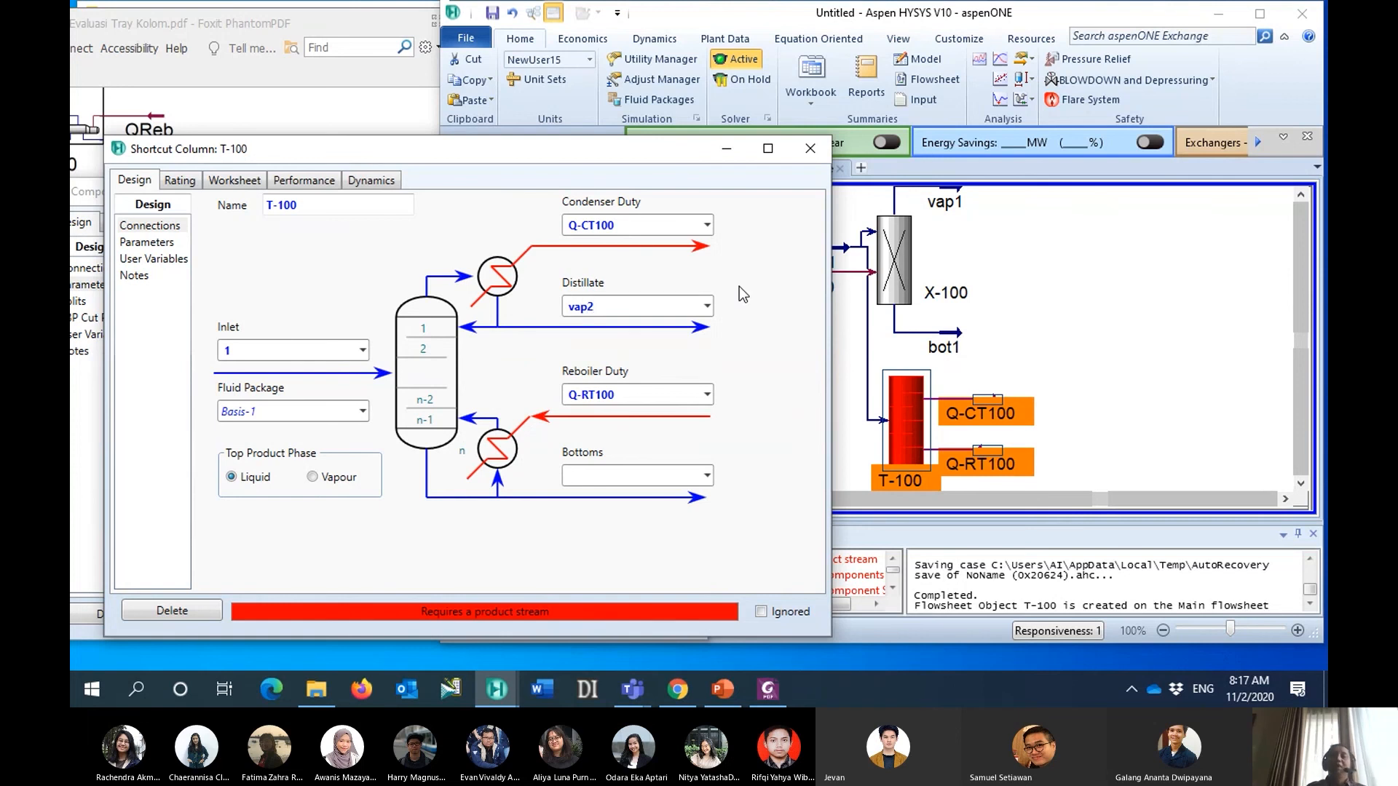
click(597, 477)
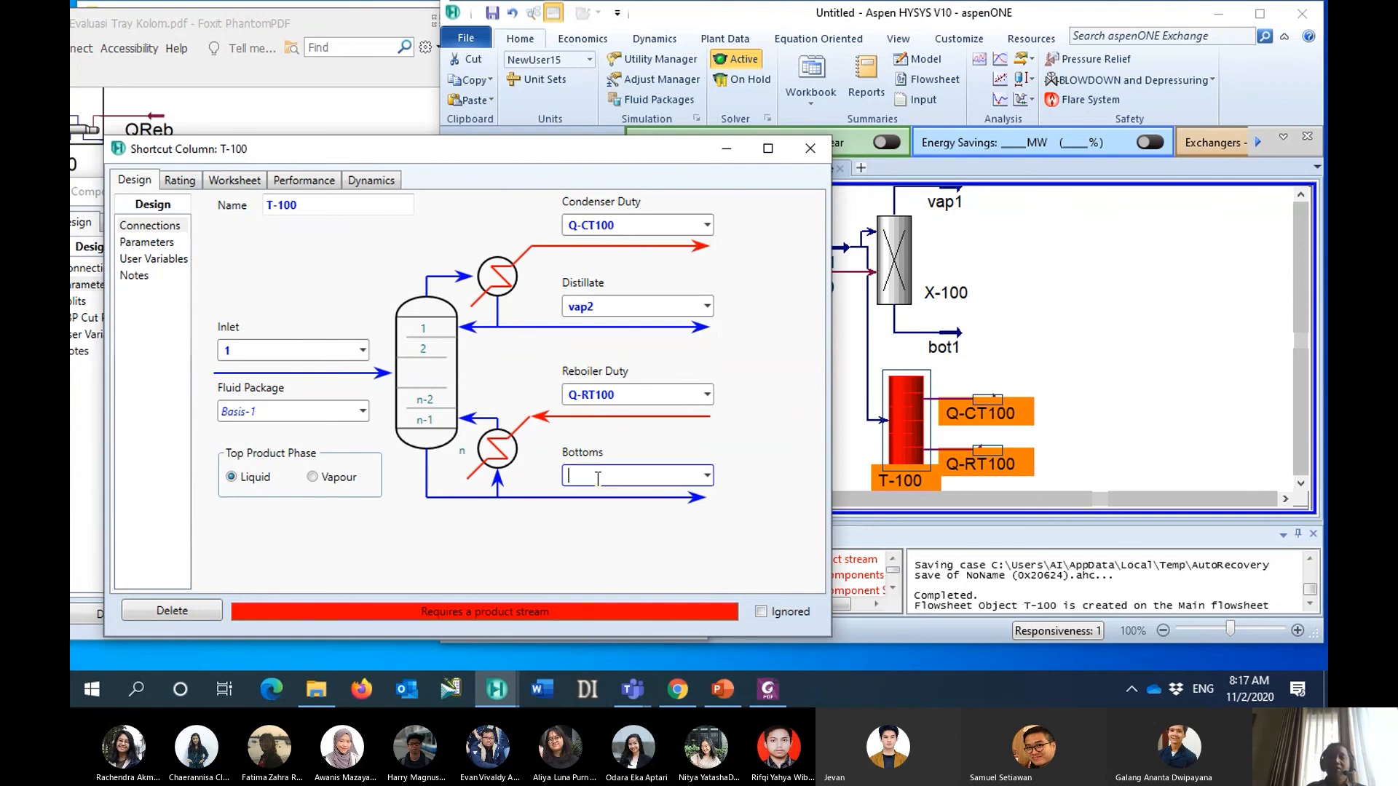
text(bot)
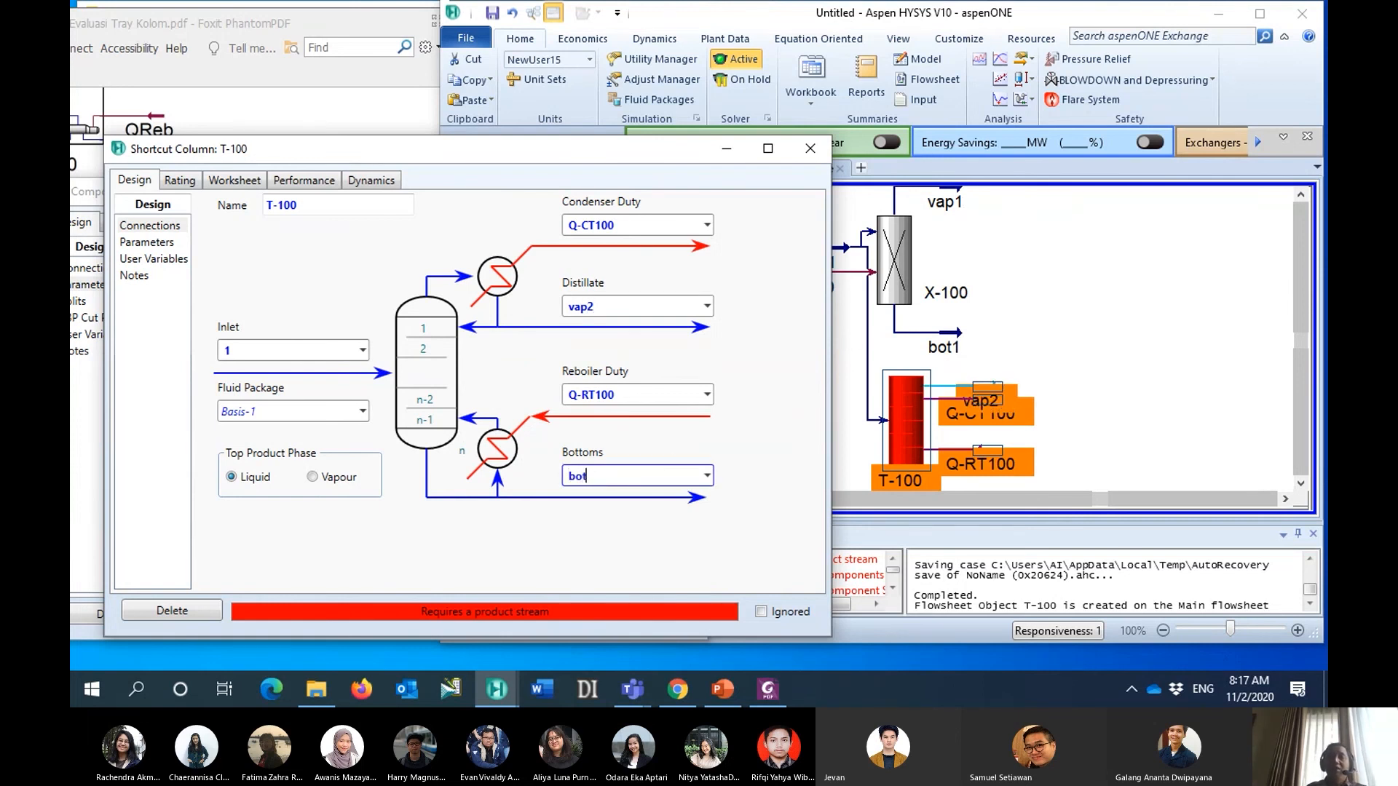
text(2)
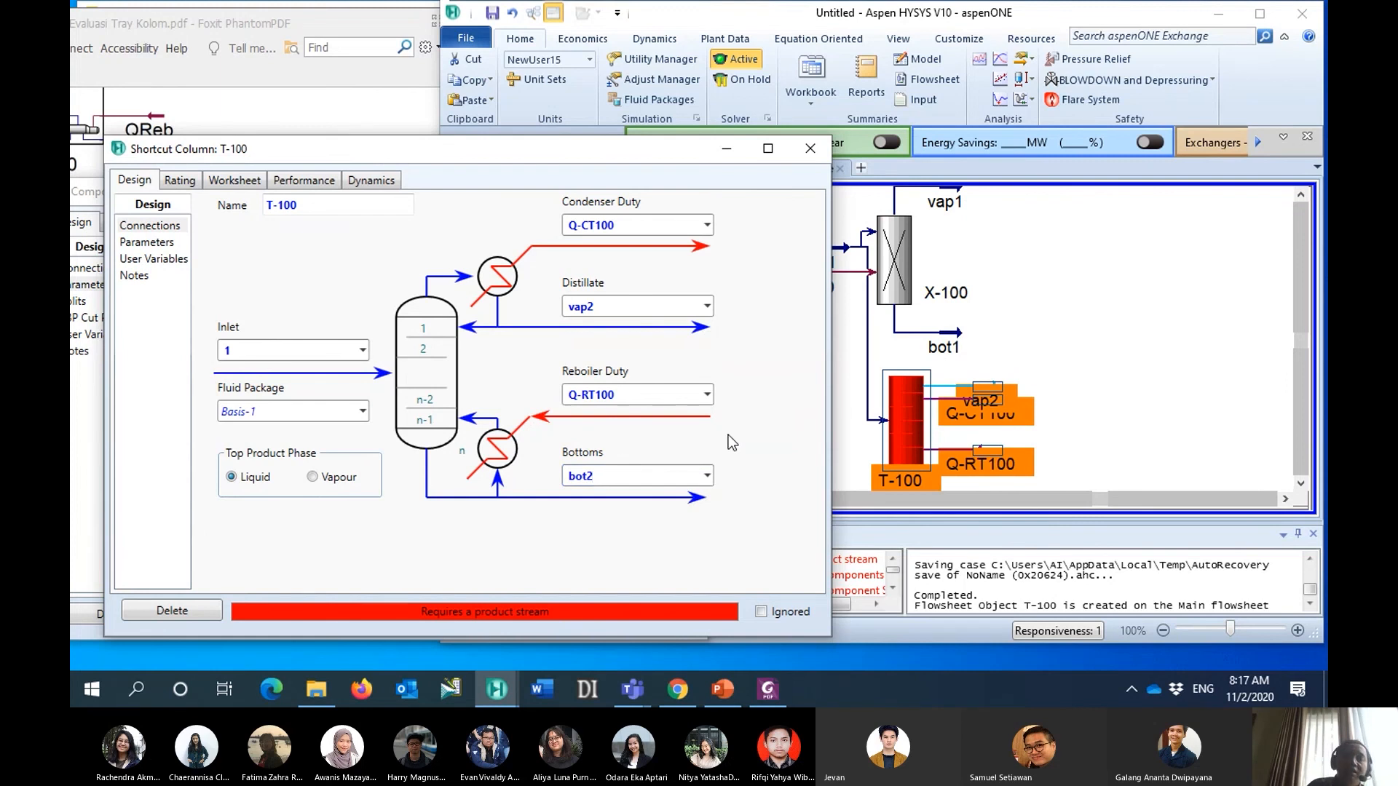
key(Return)
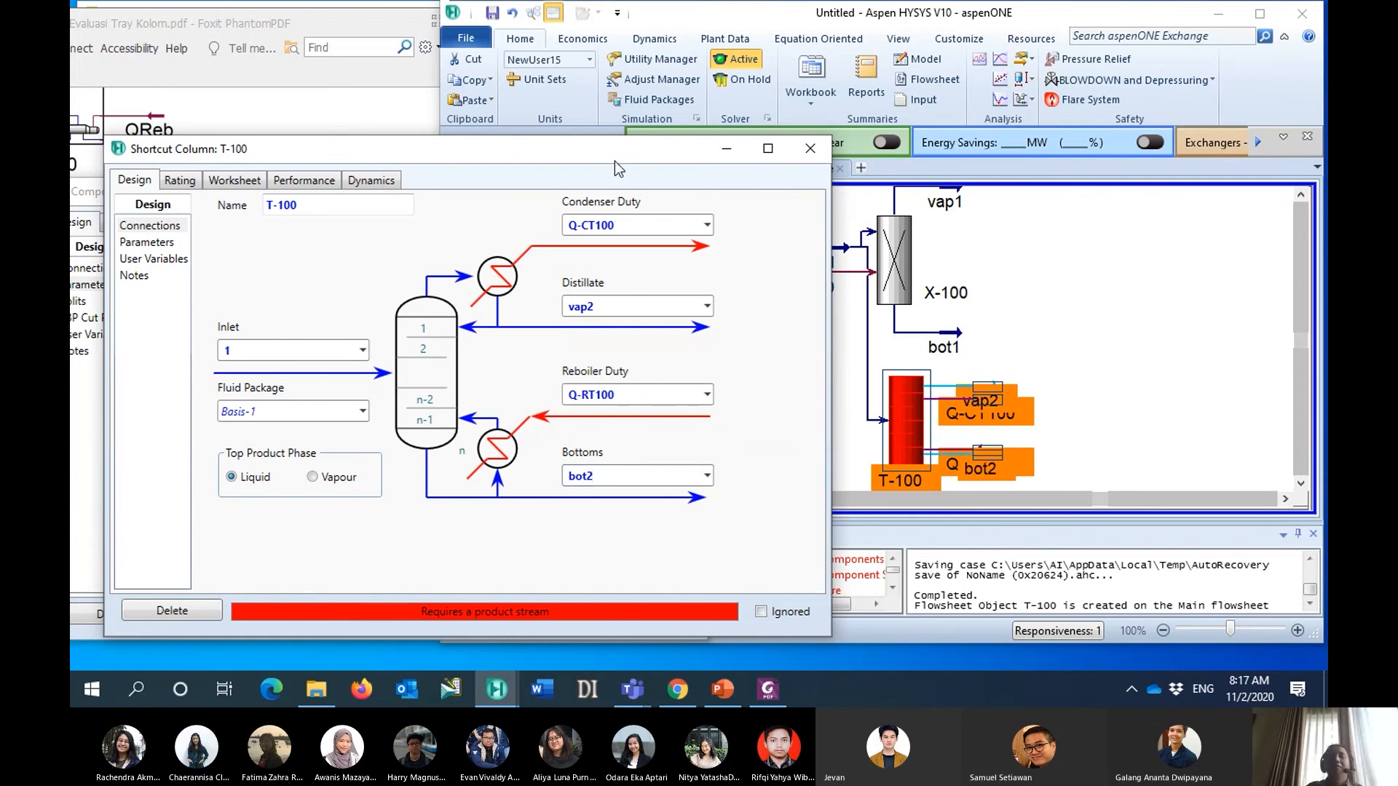
drag(616, 150, 693, 77)
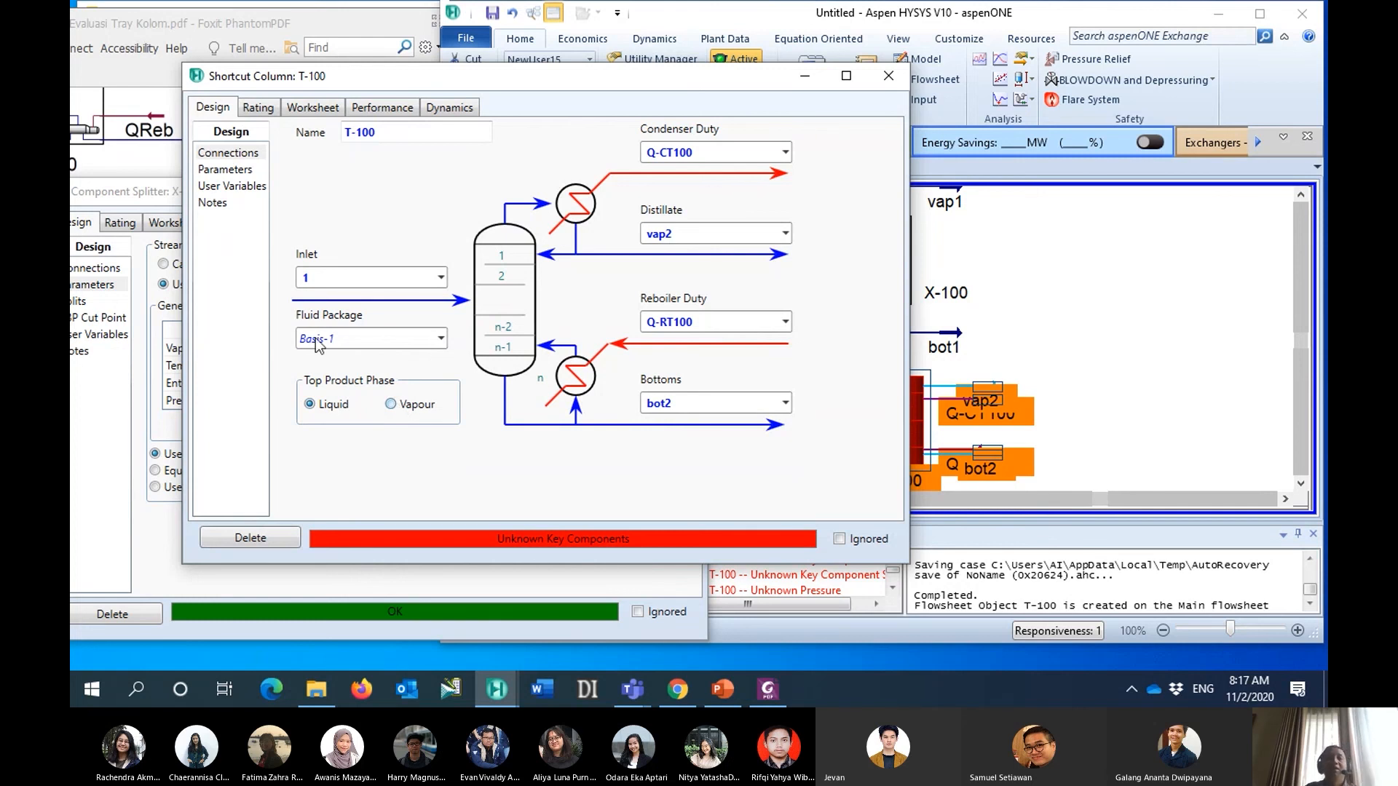
- In the shortcut column's parameters, choose Propene as the light key in the bottoms and Propane as the heavy key in the distillate
click(226, 169)
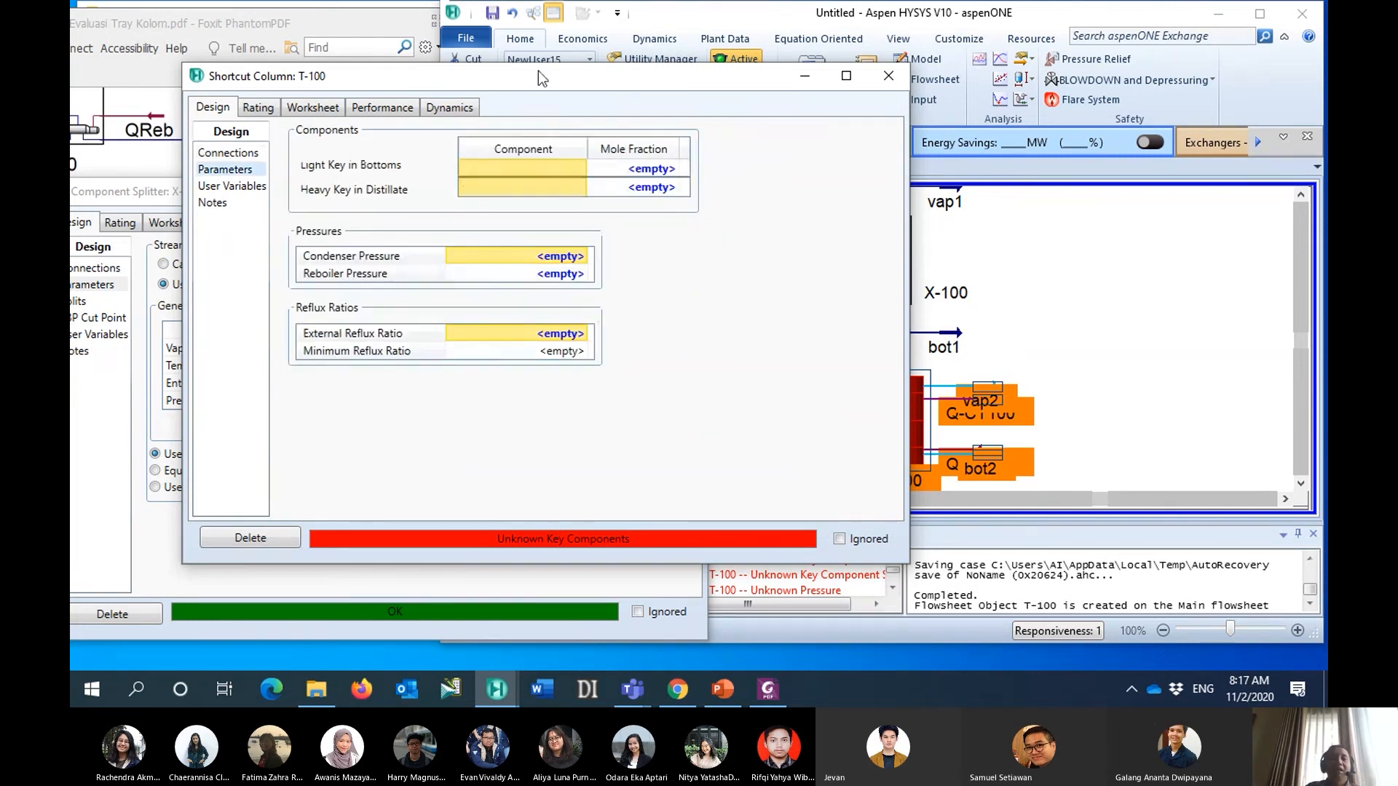
drag(539, 72, 482, 102)
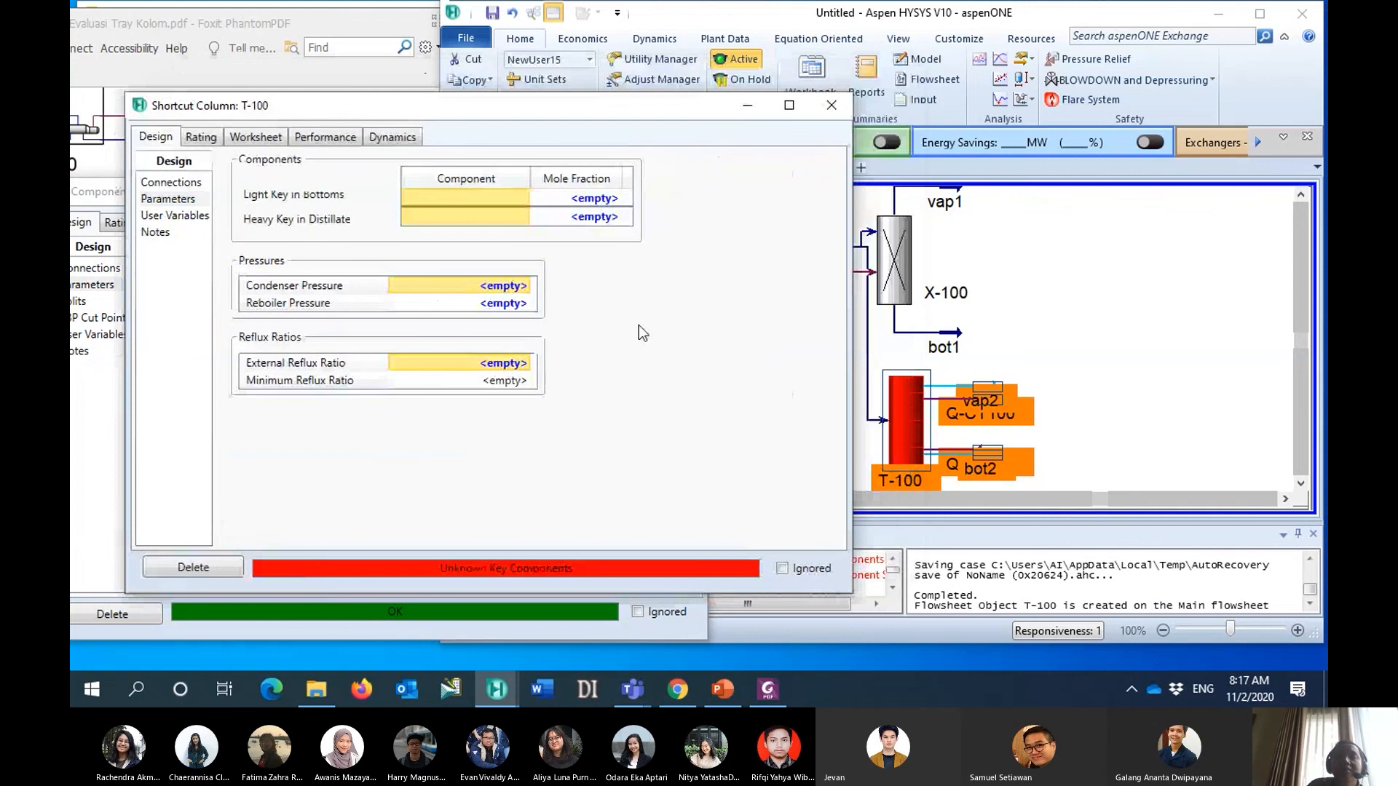
drag(694, 22, 729, 19)
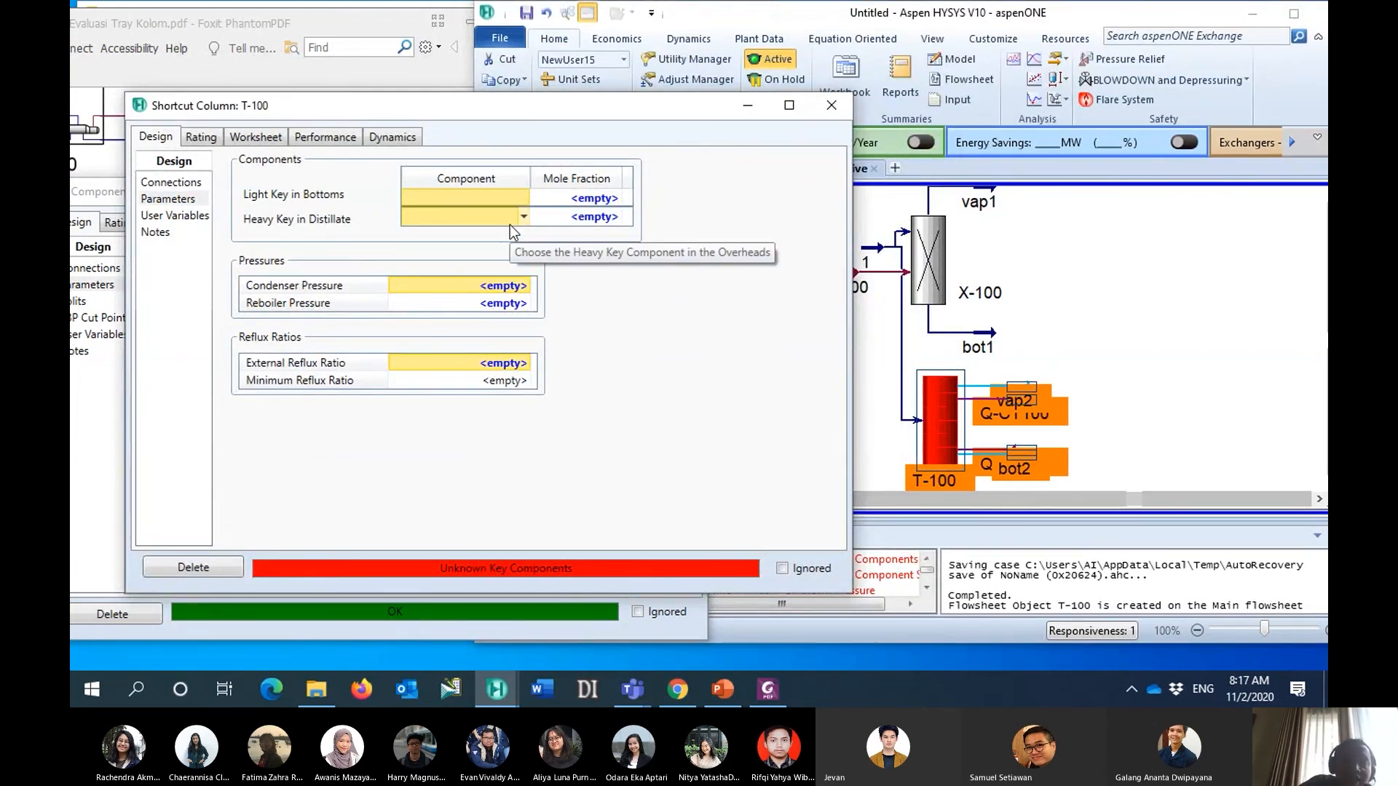
click(524, 197)
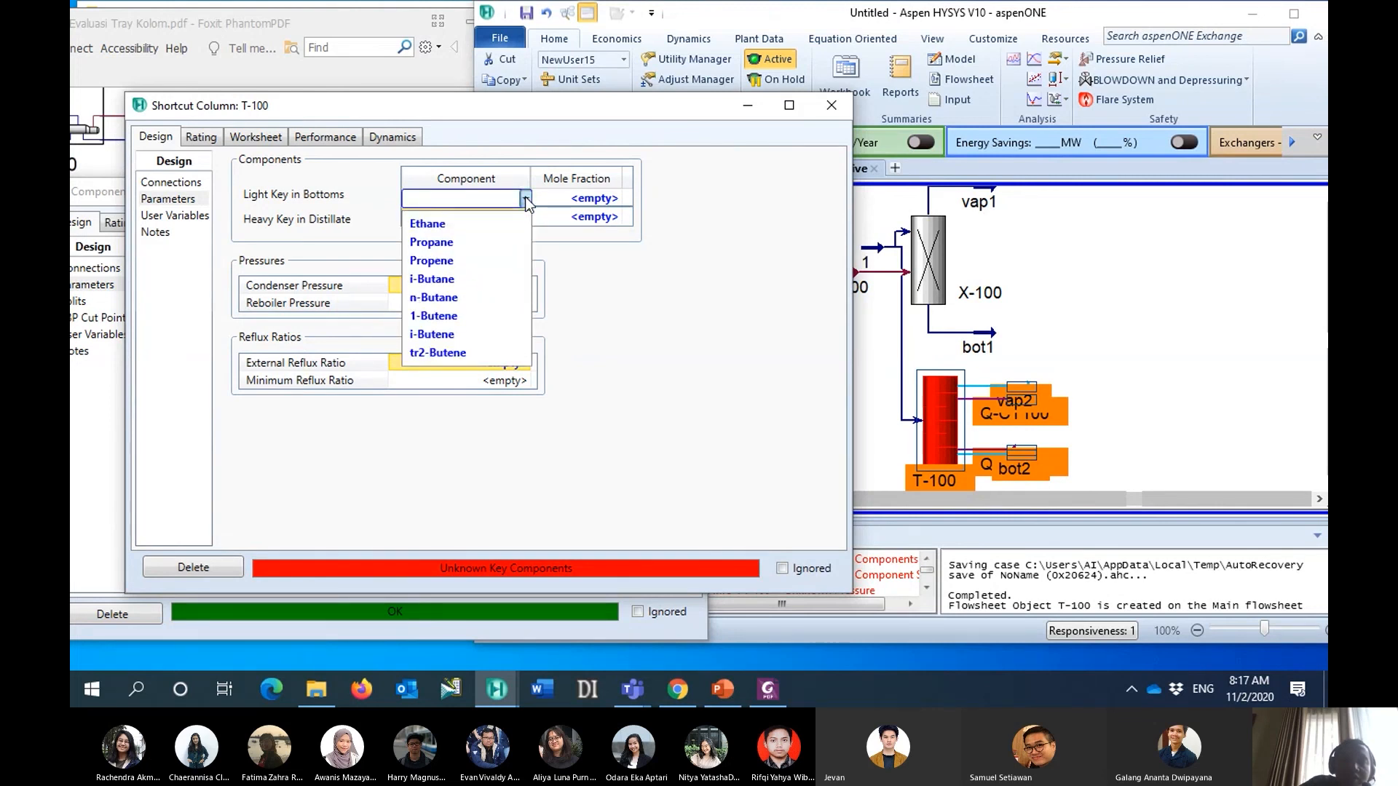
click(491, 260)
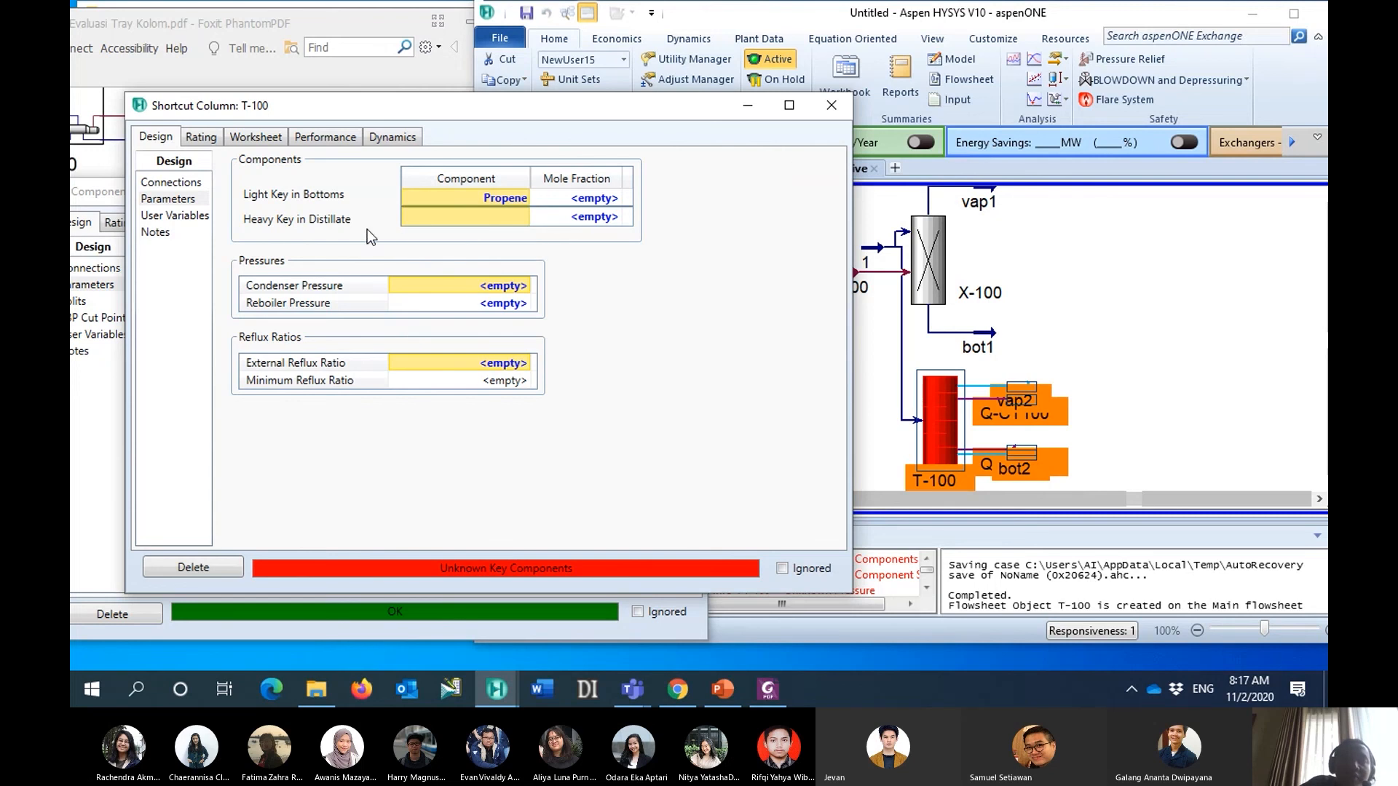
click(525, 217)
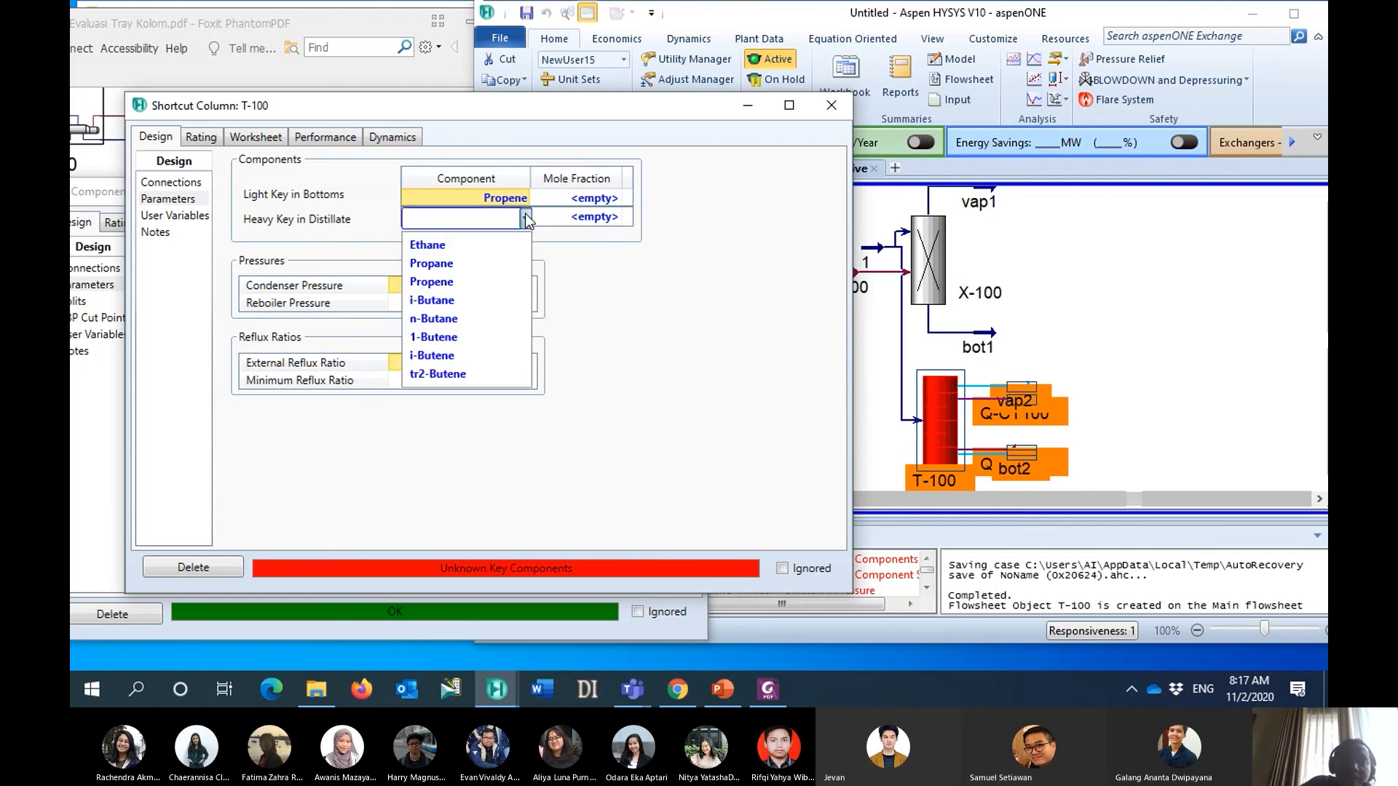
click(491, 262)
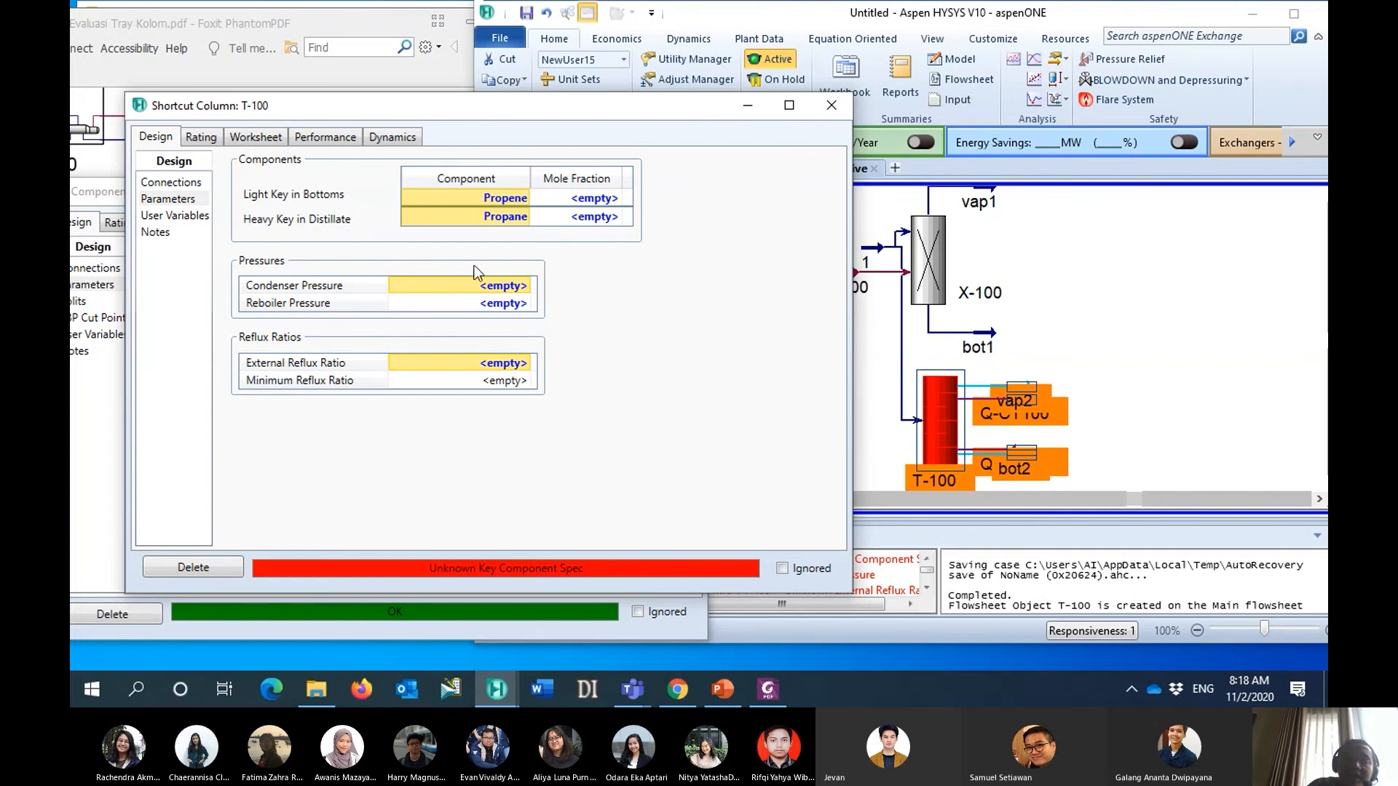
- Set the mole fractions of both the light key in the bottoms and the heavy key in the distillate to 0.0001
click(596, 200)
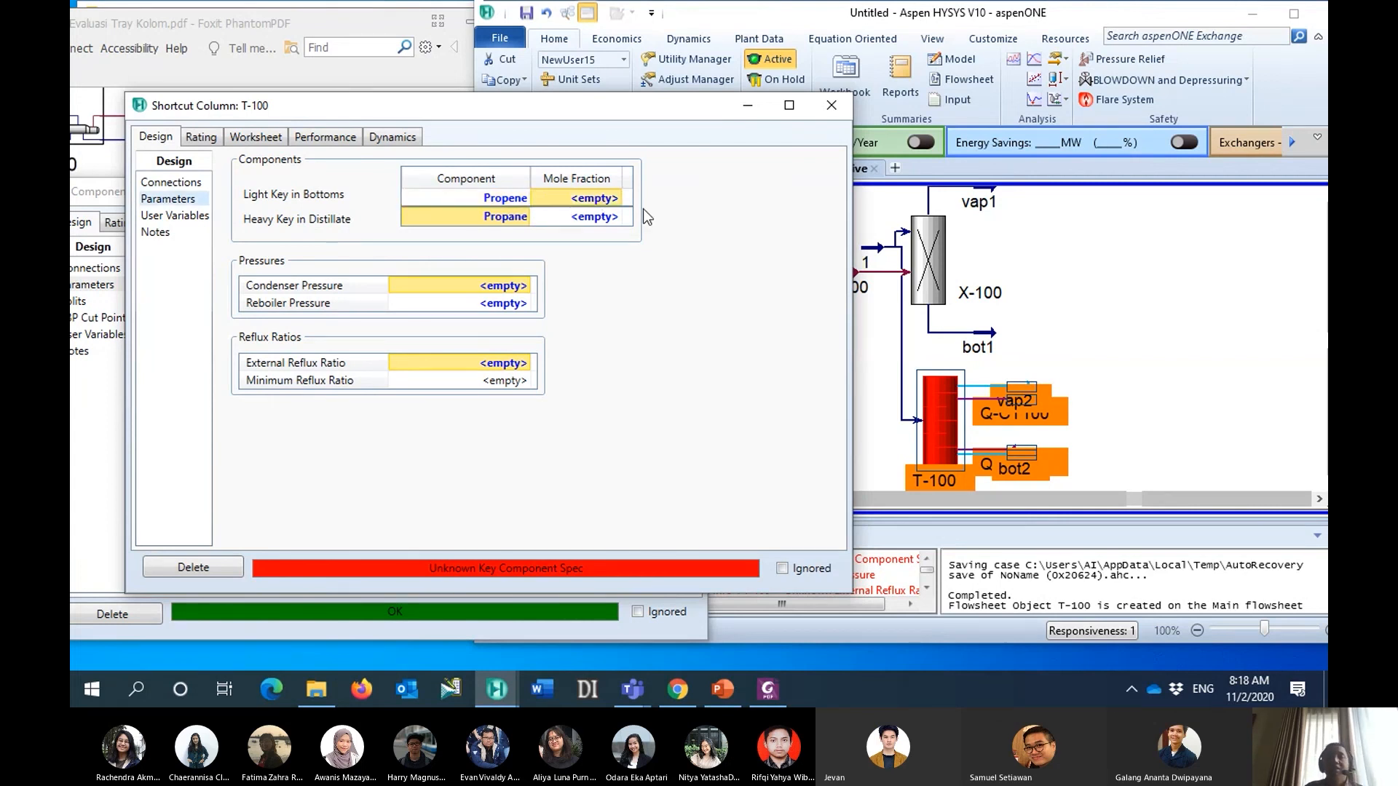
text(.0001)
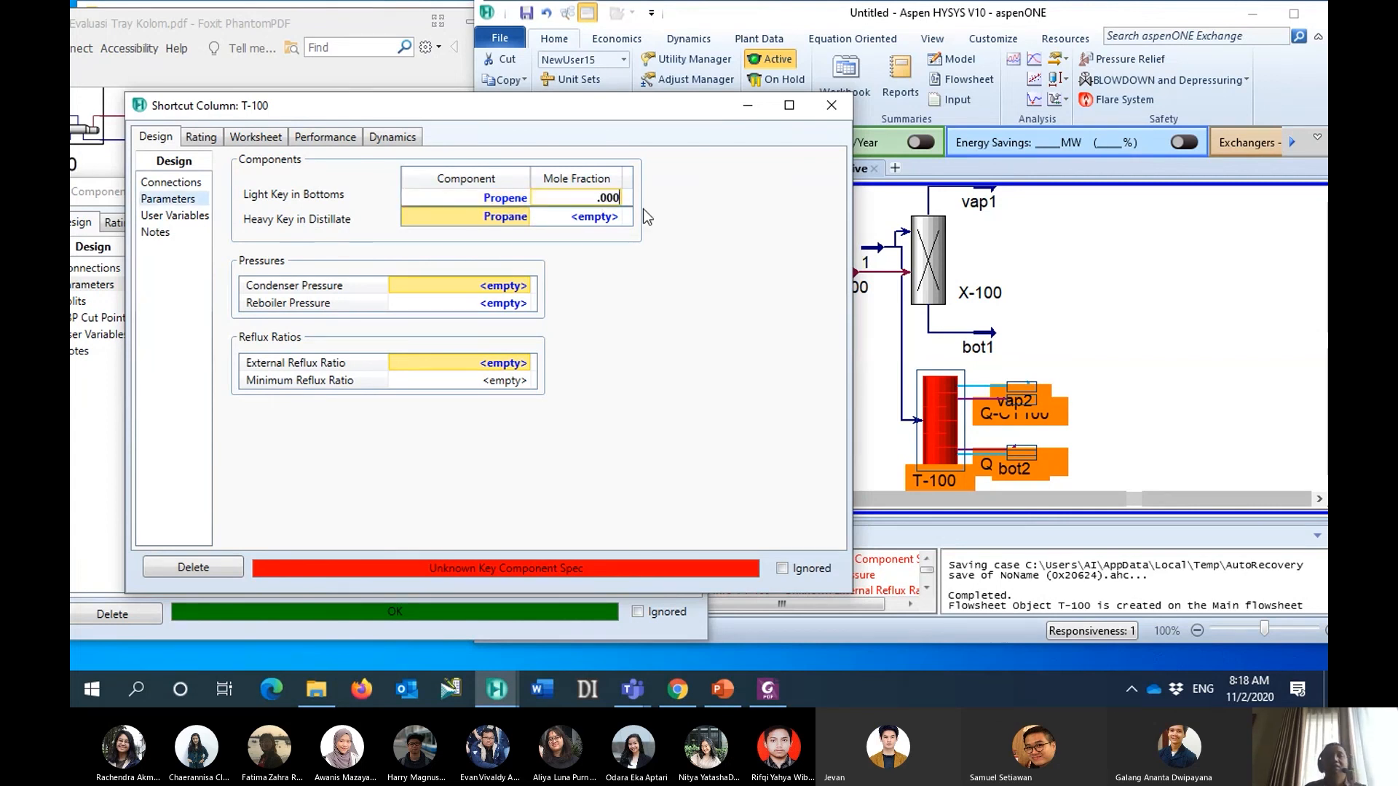
click(615, 218)
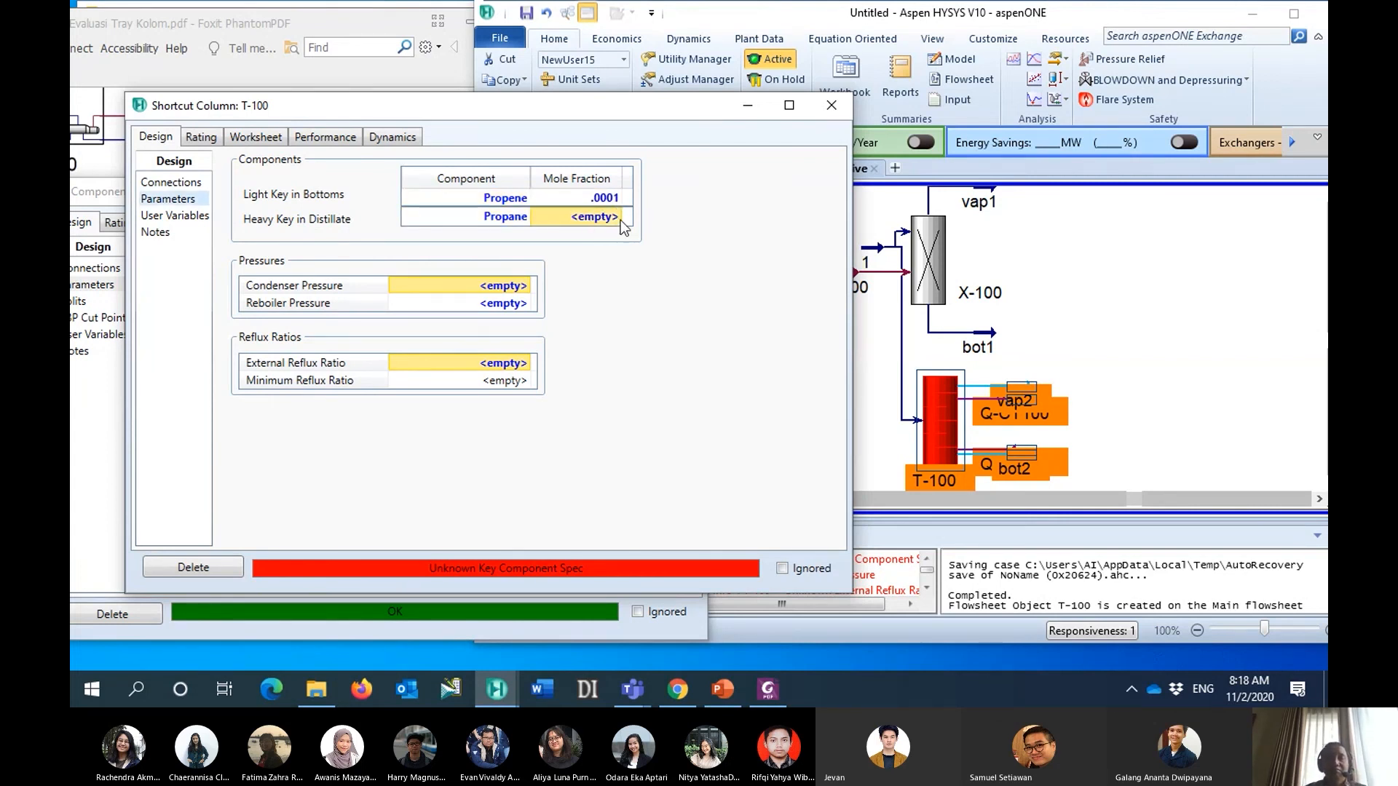
text(.0001)
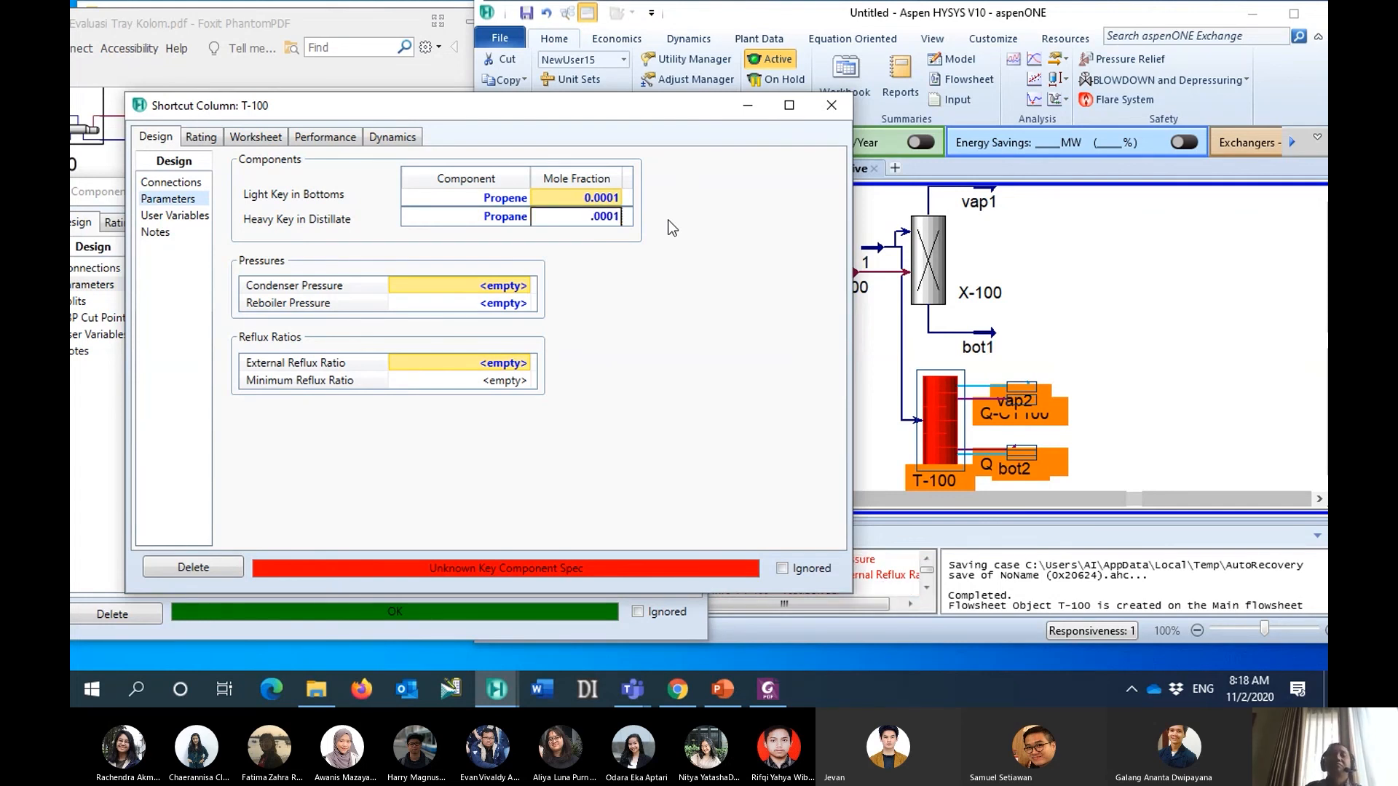
key(Return)
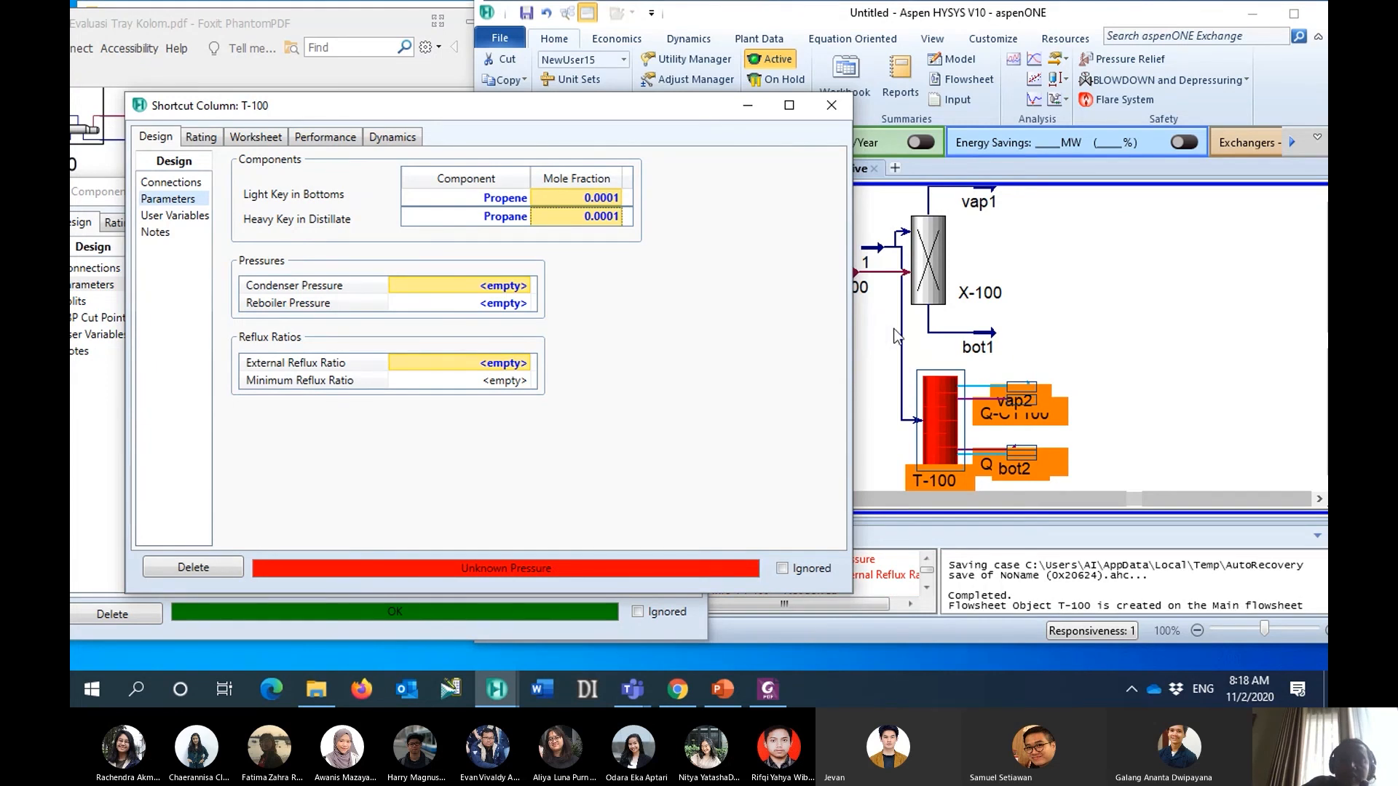
- Set the shortcut column's condenser pressure to 10.5 kg/cm2_g and its reboiler pressure to 11.5 kg/cm2_g
click(505, 287)
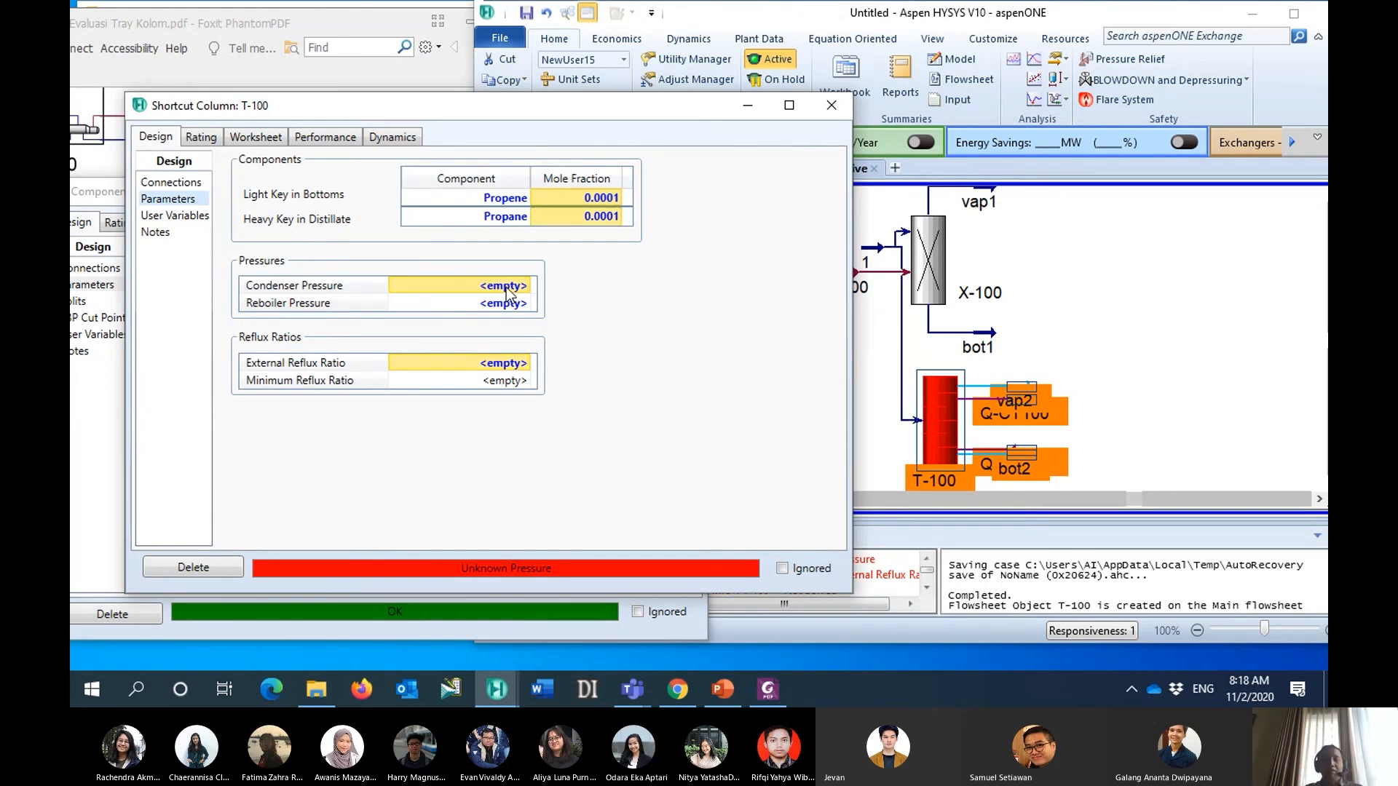
text(10)
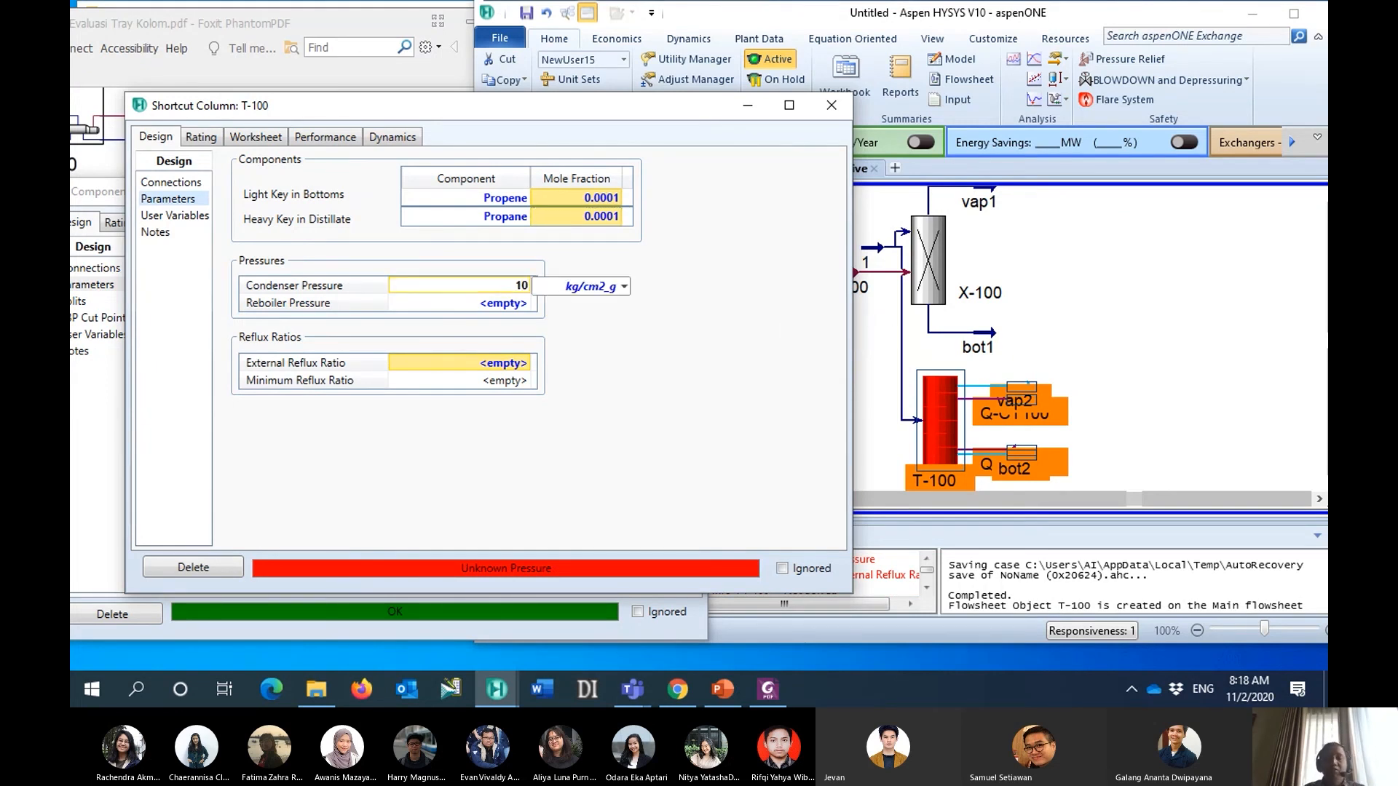
text(.5)
key(Return)
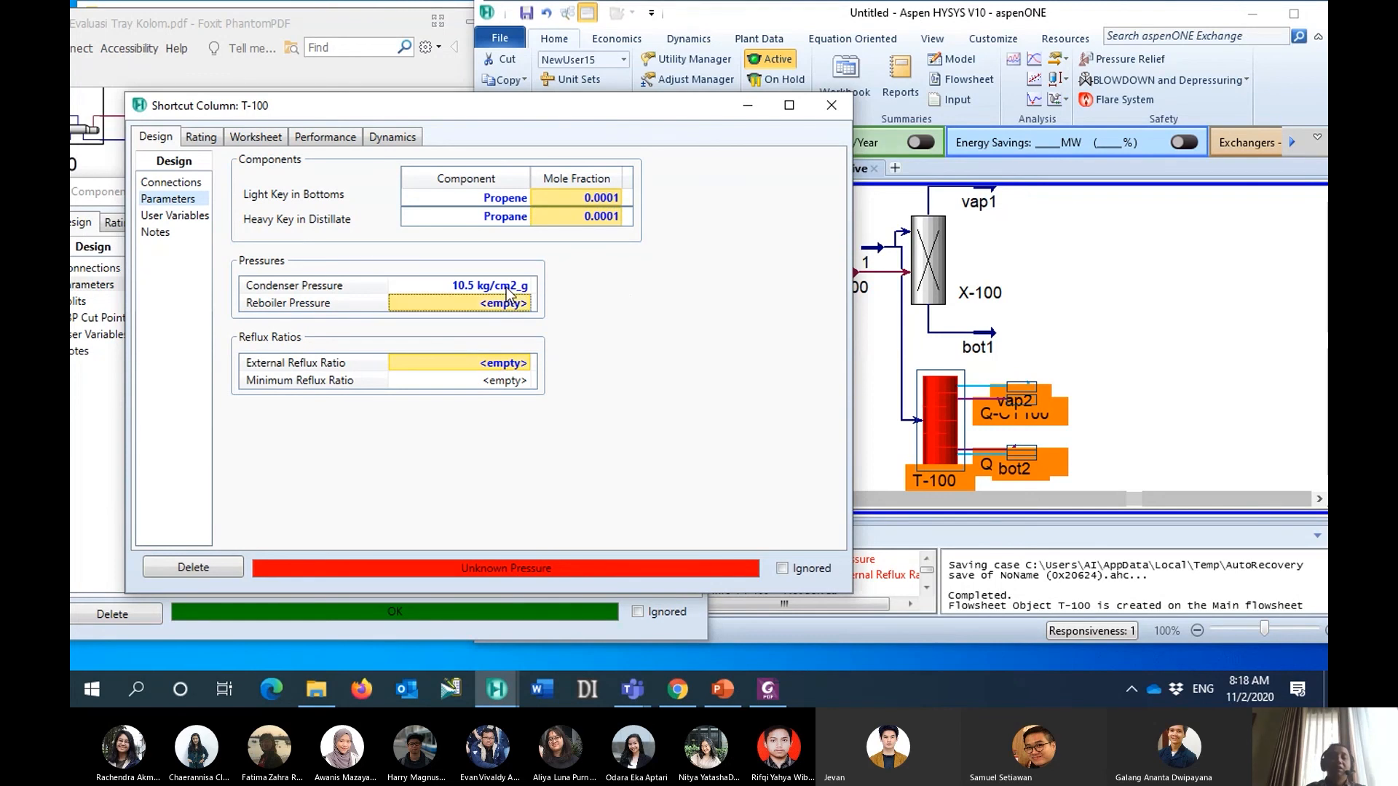
text(11.5)
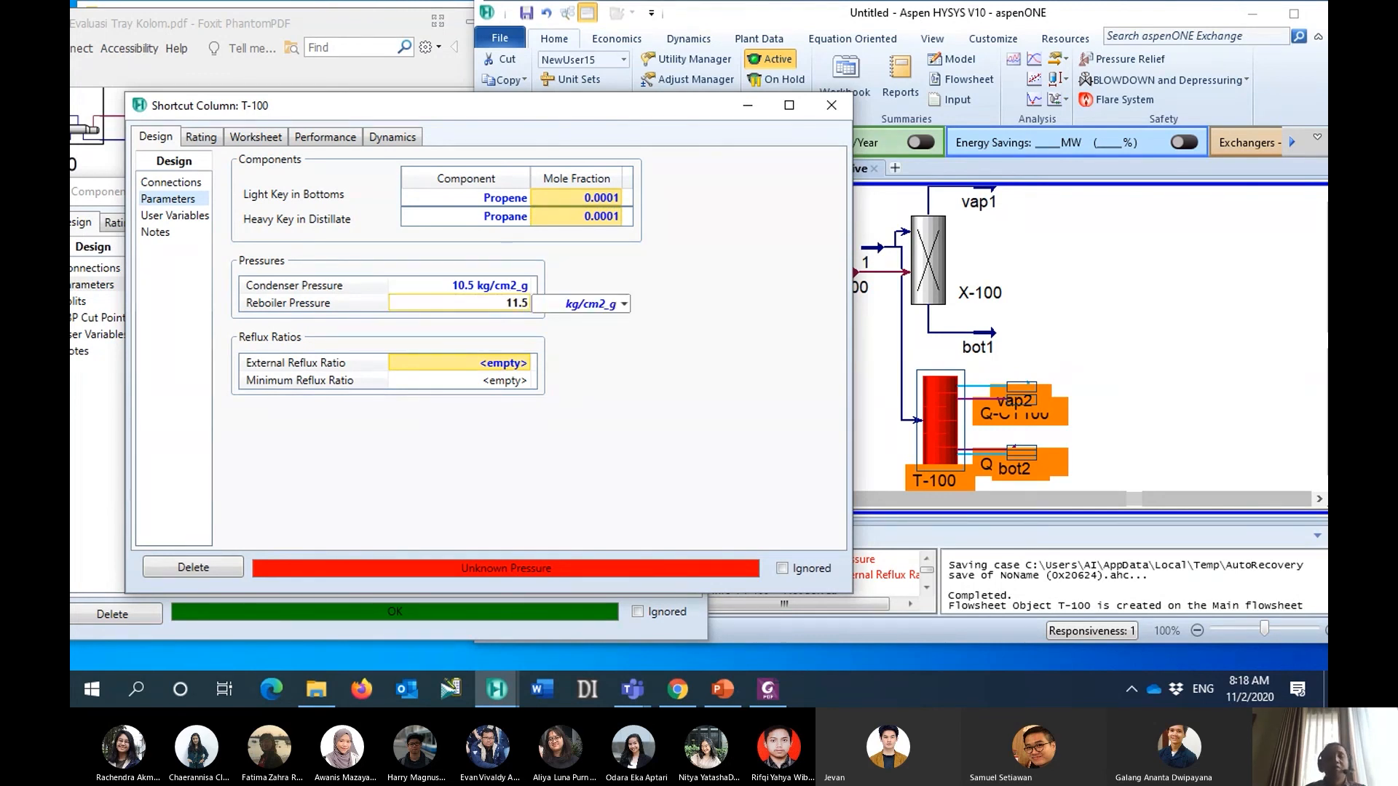
key(Return)
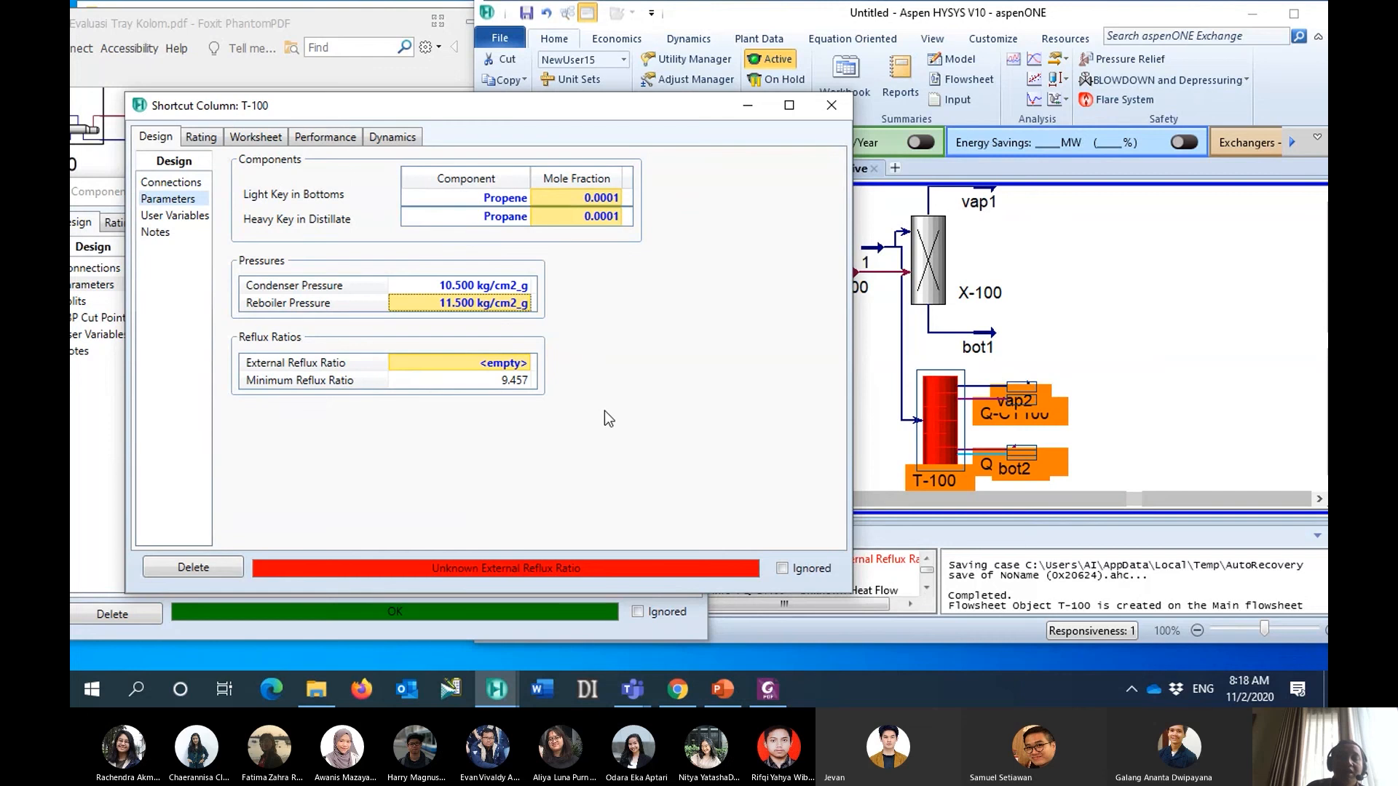
- Search Windows for the Calculator and open it beside the shortcut column's parameters
drag(620, 102, 651, 72)
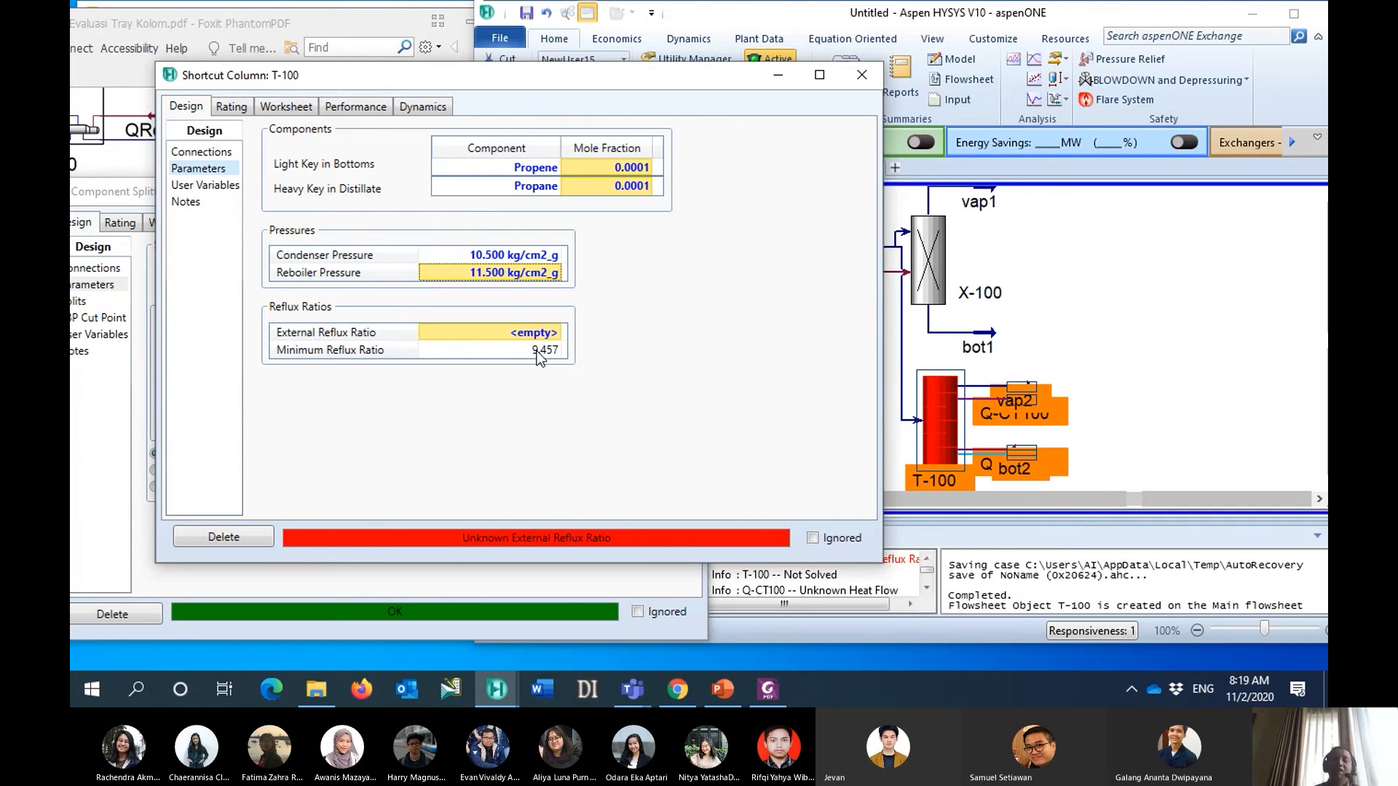
click(138, 693)
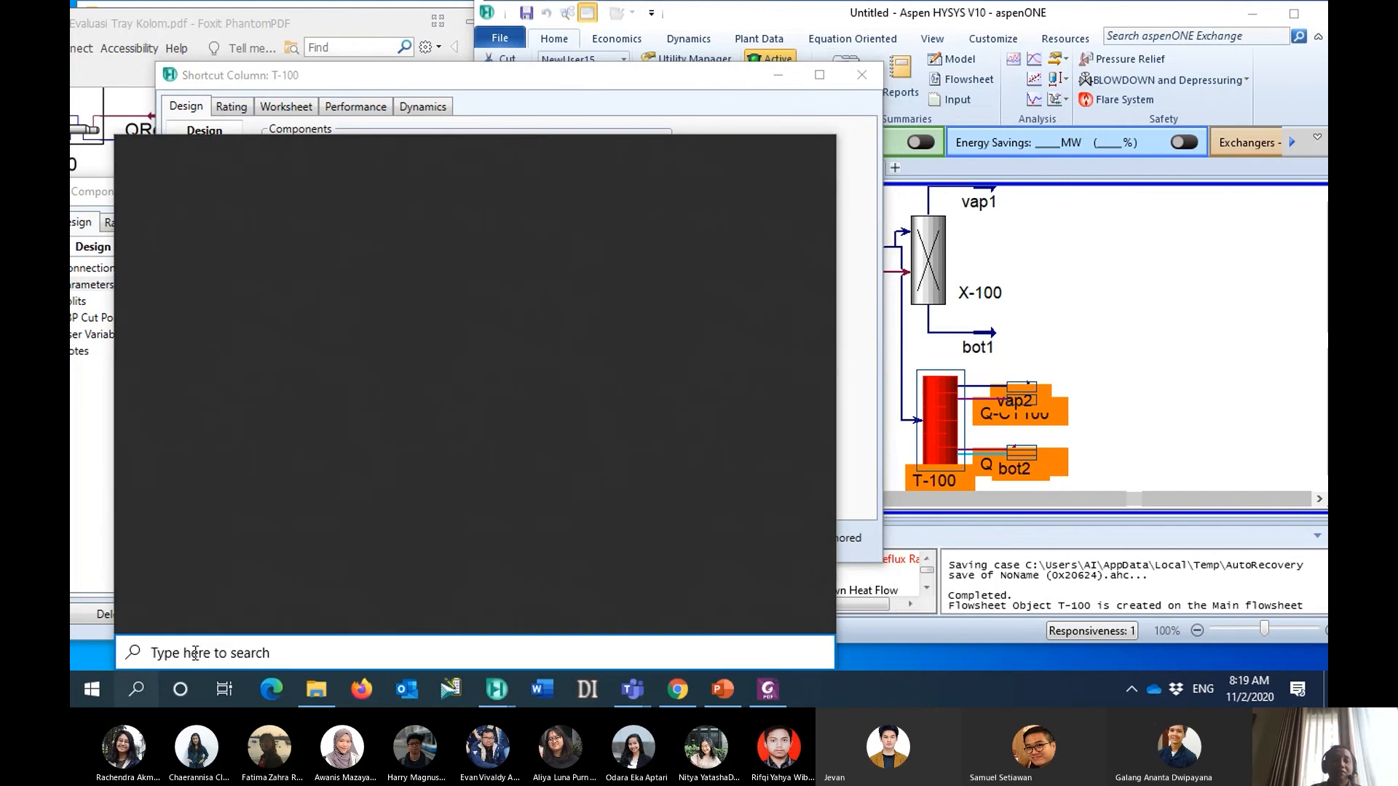
text(cal)
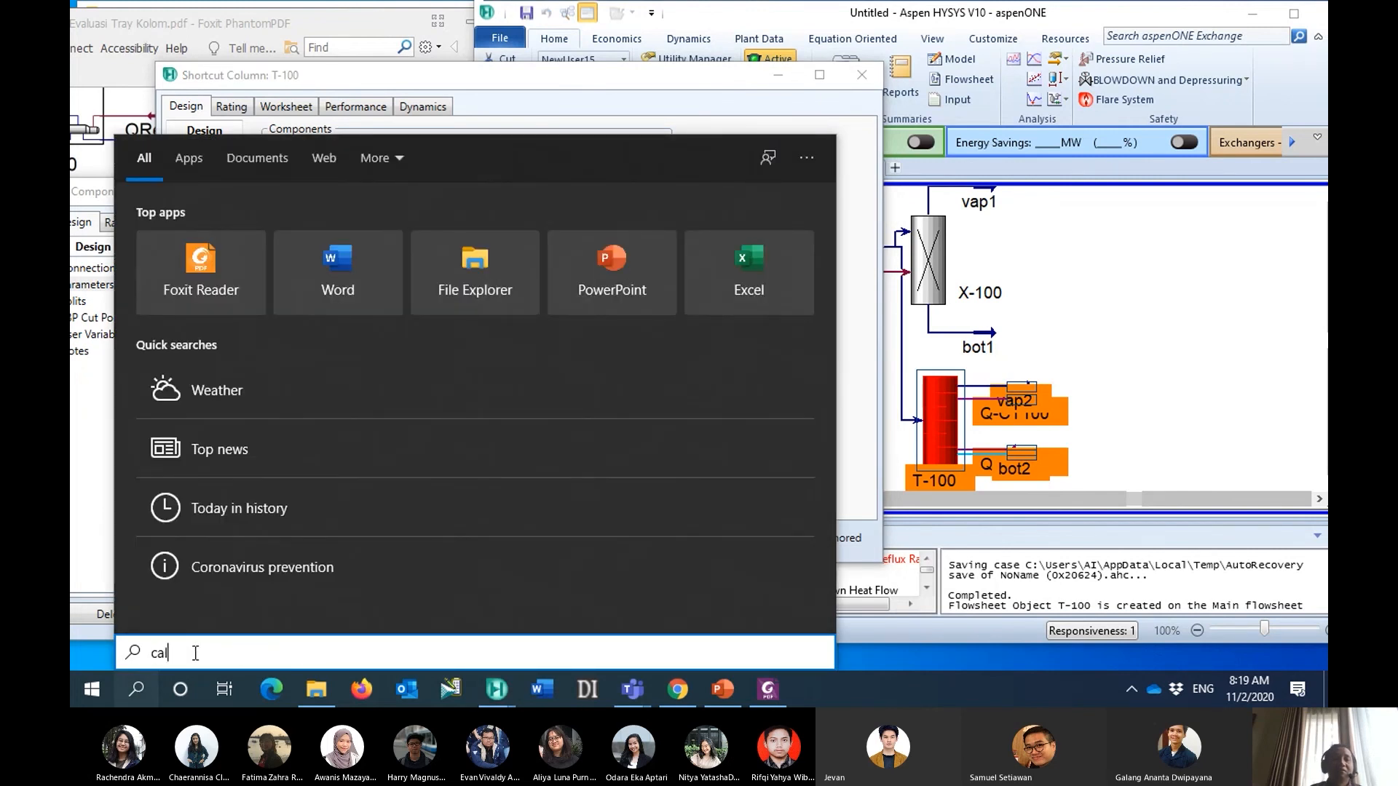
text(c)
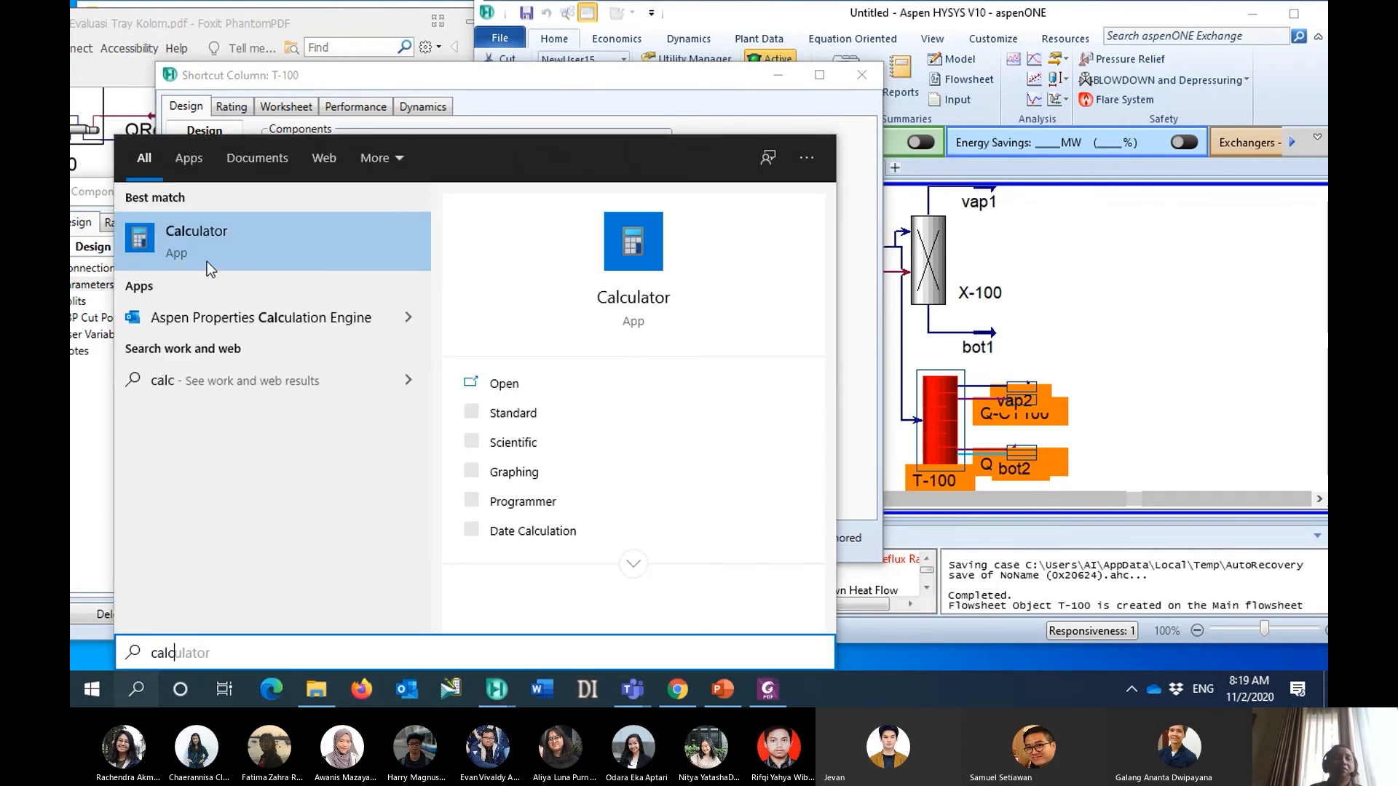
click(243, 254)
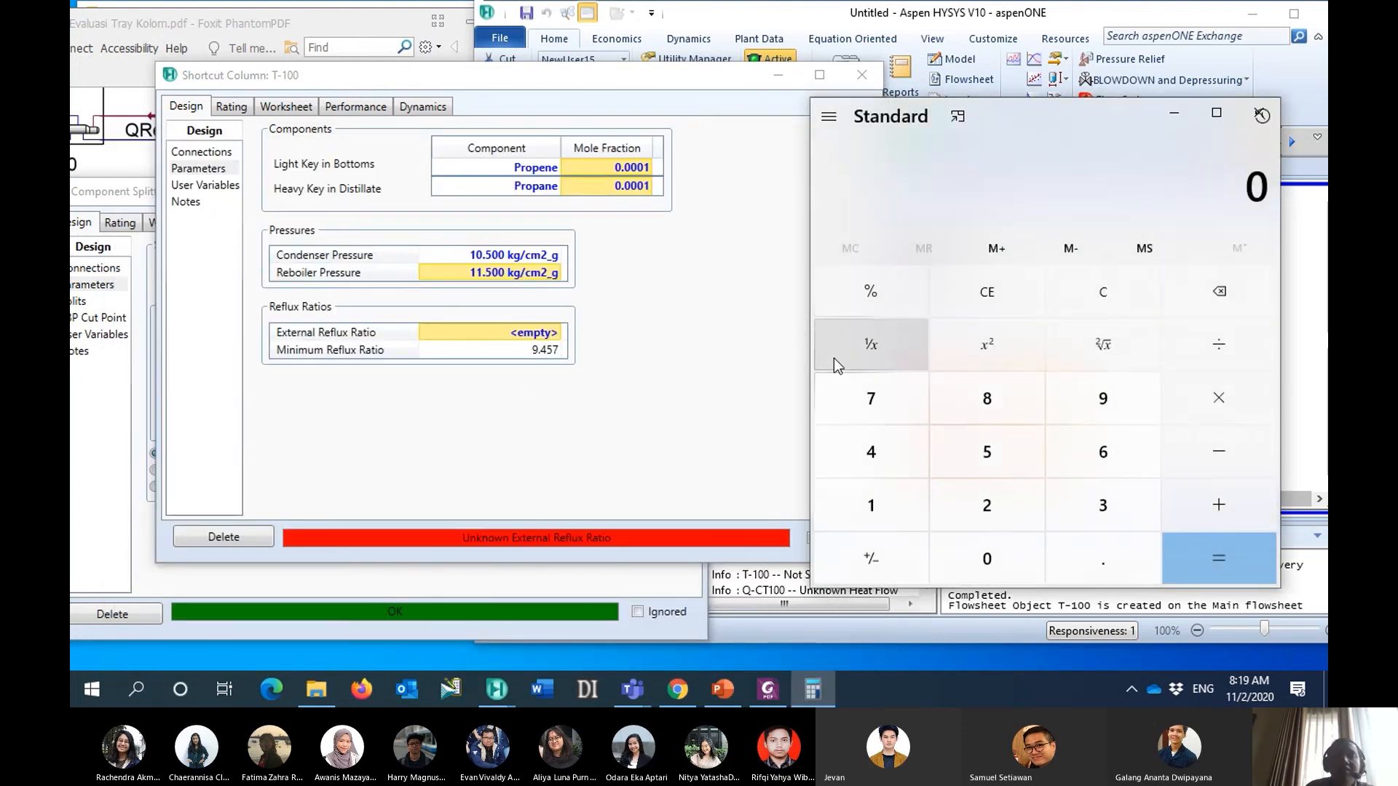
- Multiply the minimum reflux ratio of 9.457 by 1.5 in the Calculator
click(883, 504)
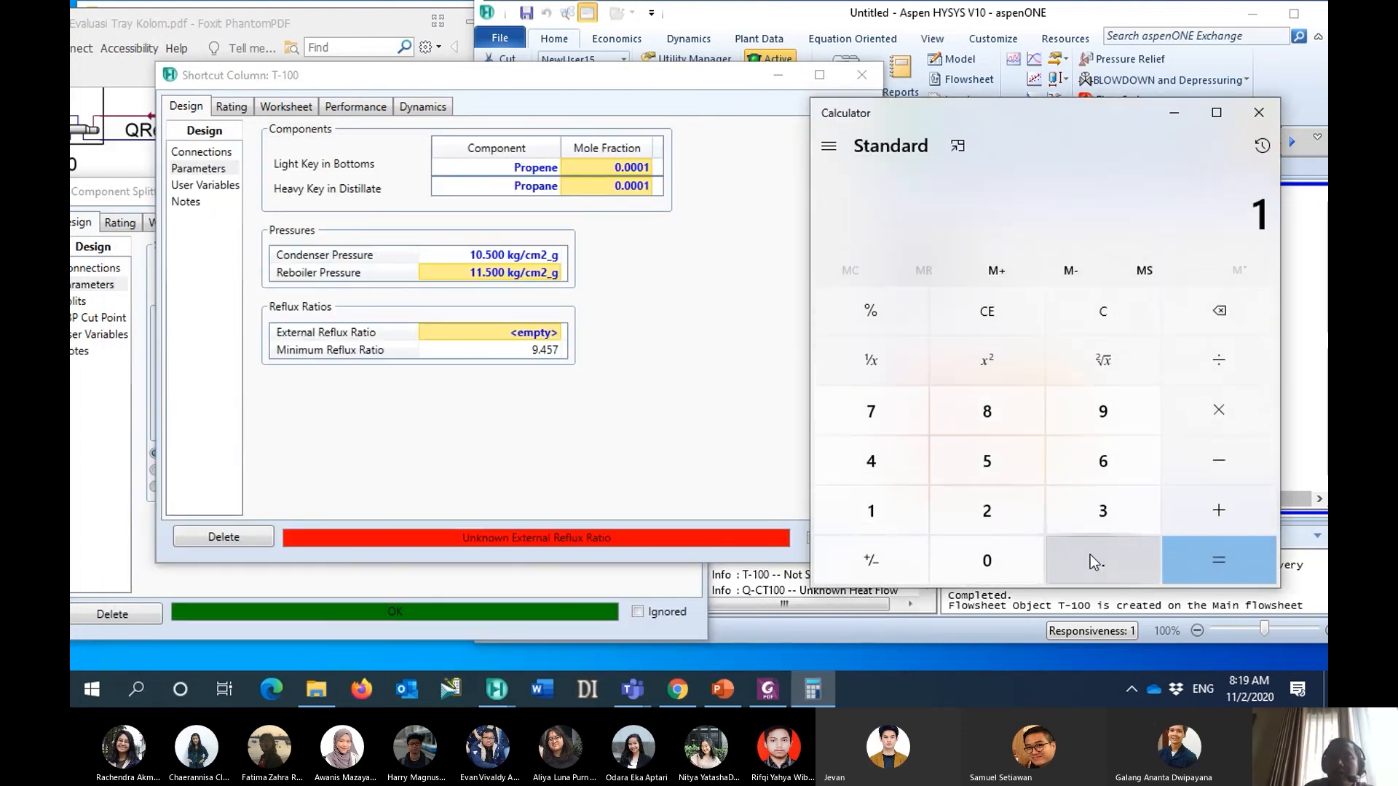
click(1093, 557)
click(1001, 466)
click(1232, 414)
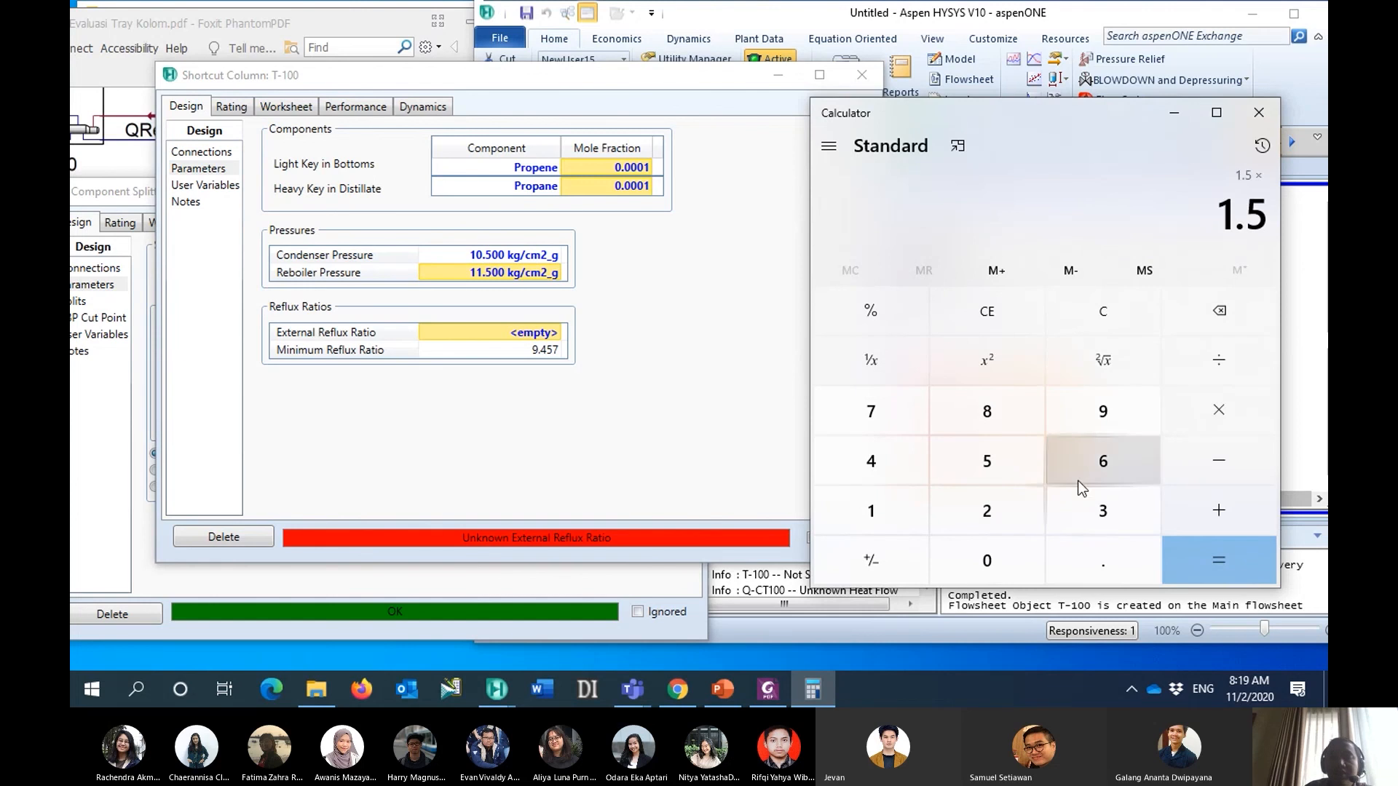
click(1082, 409)
click(1099, 577)
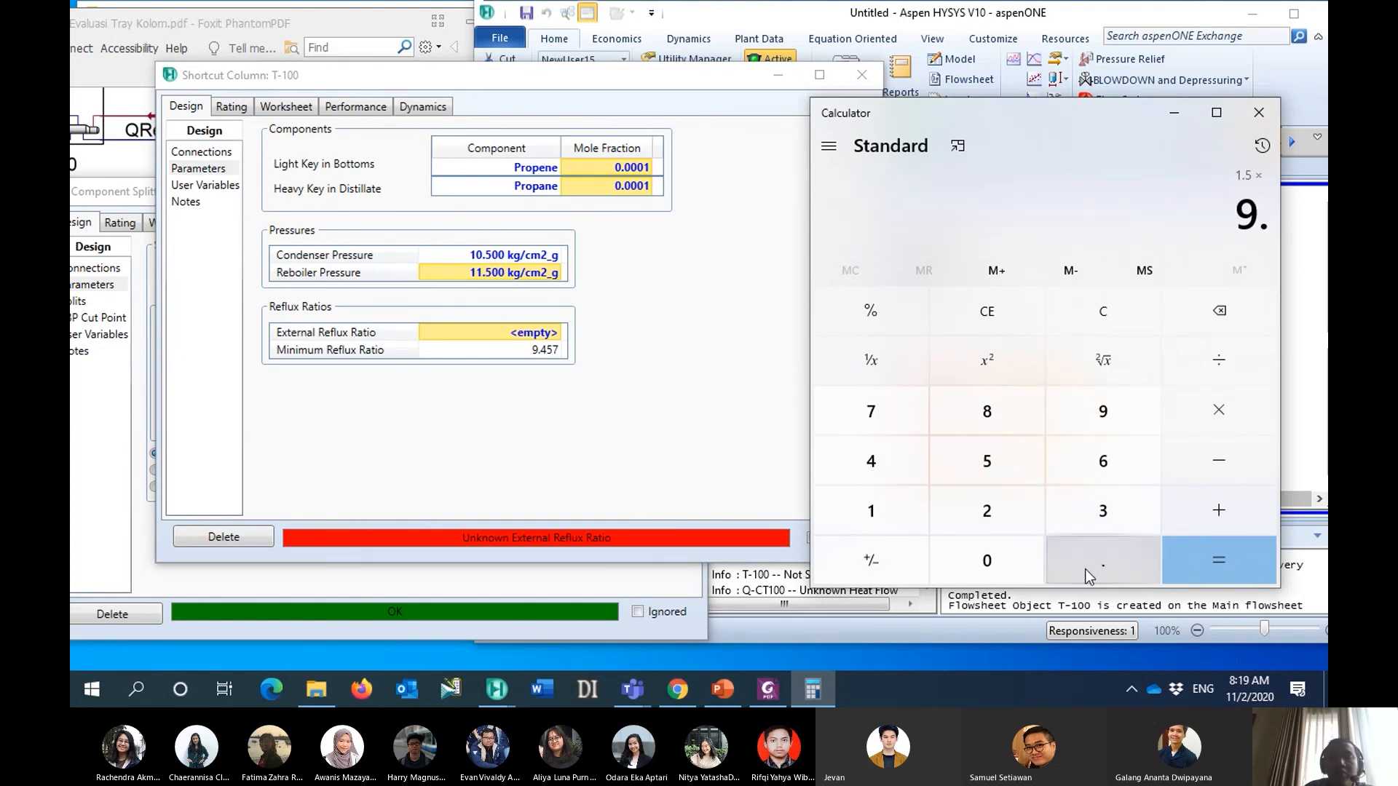
click(886, 468)
click(955, 464)
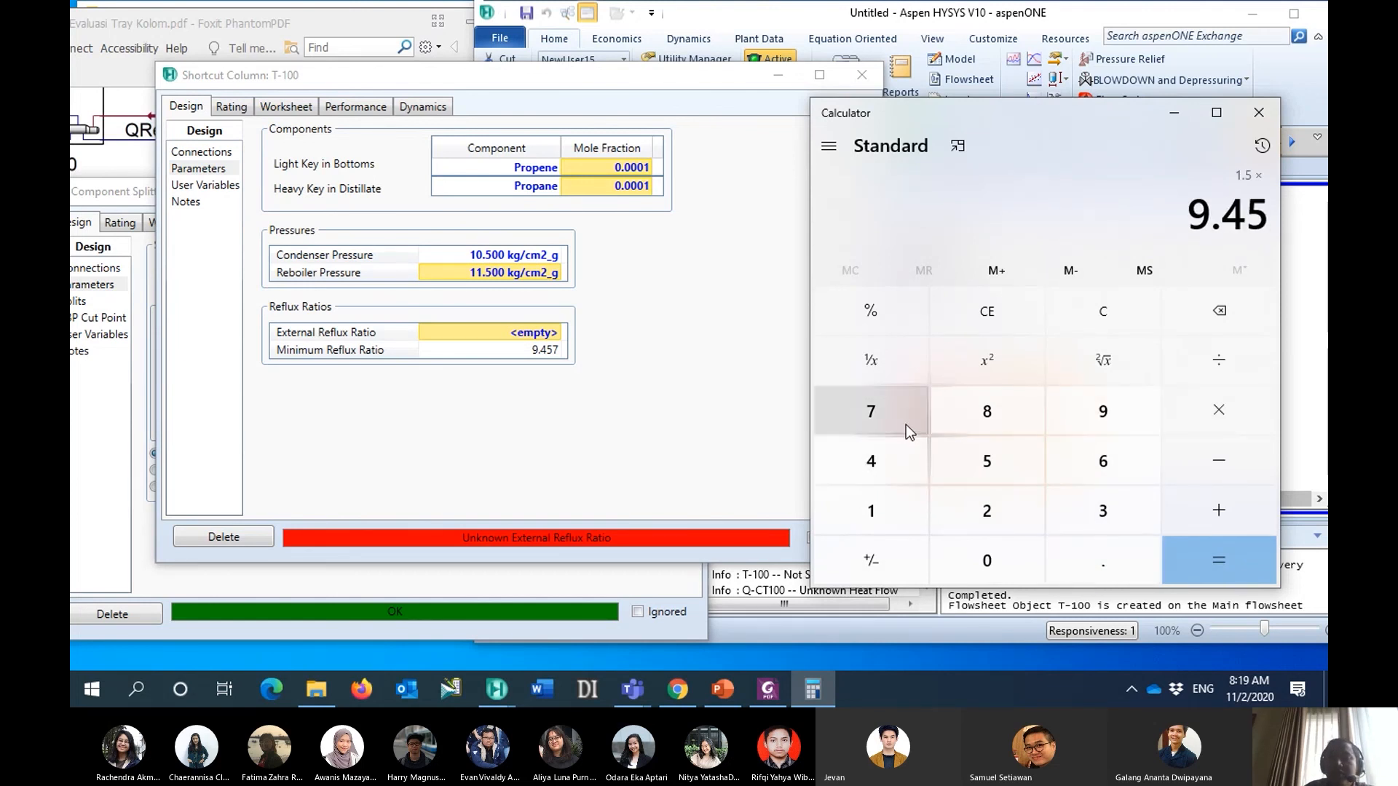
click(906, 425)
click(1215, 566)
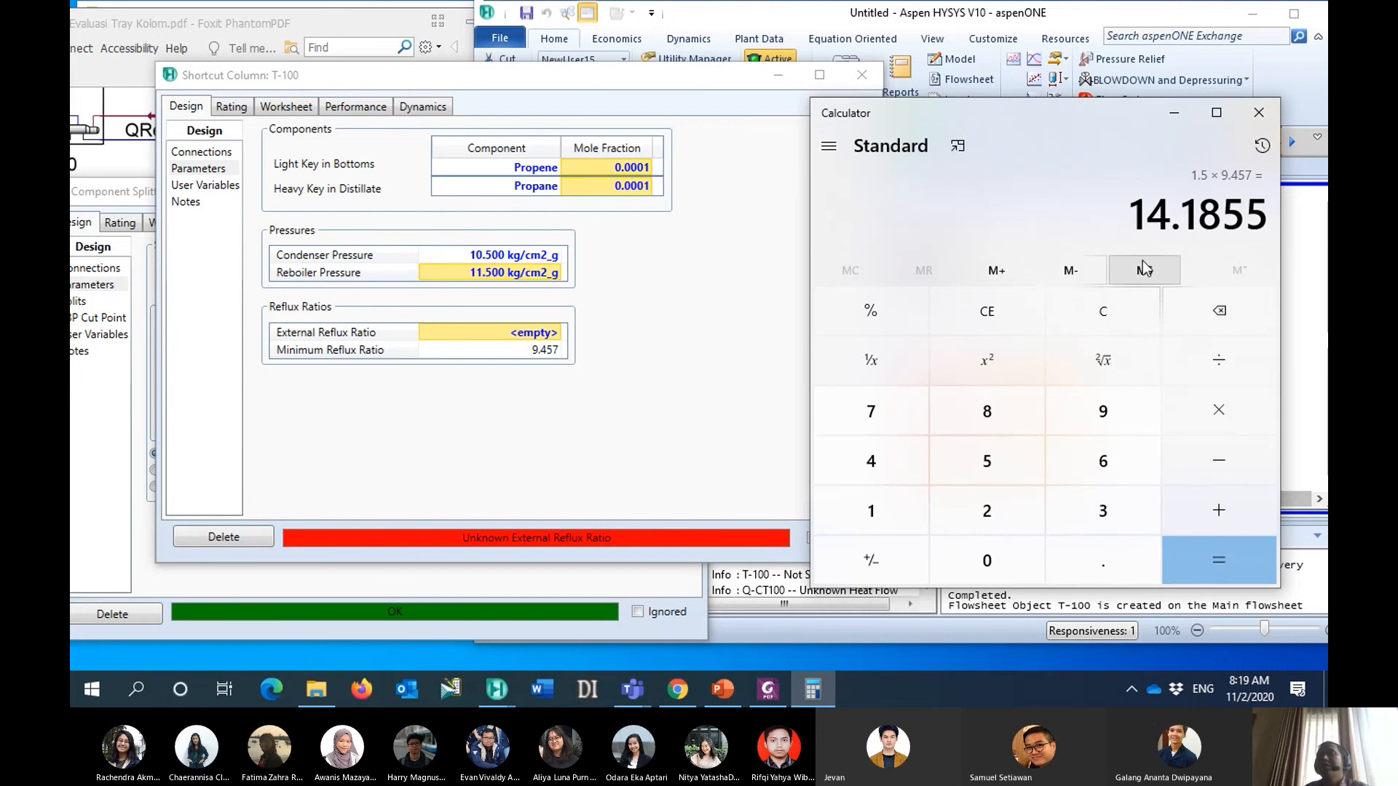
- Return to shortcut column T-100 in HYSYS and set its external reflux ratio to 15
click(488, 326)
text(15)
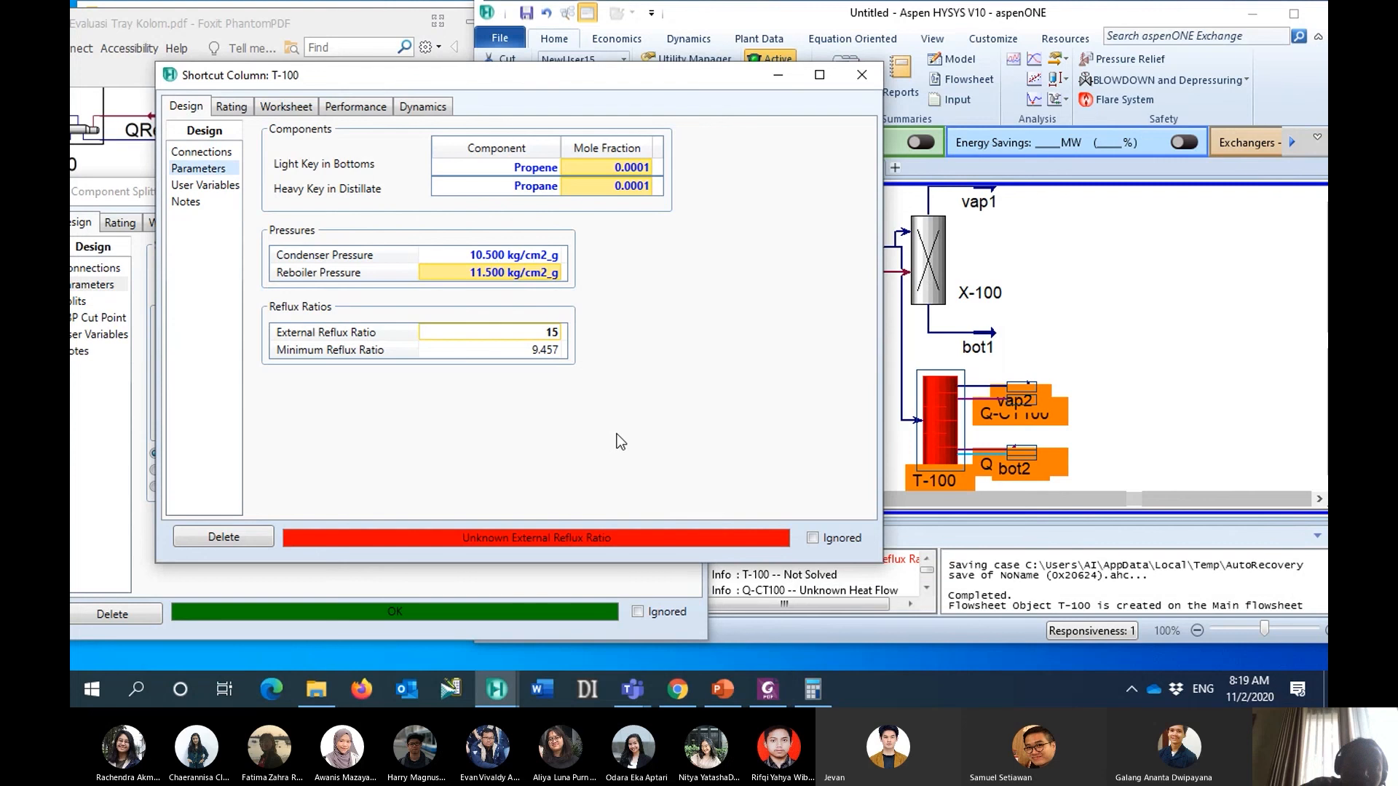
drag(577, 80, 636, 80)
click(580, 342)
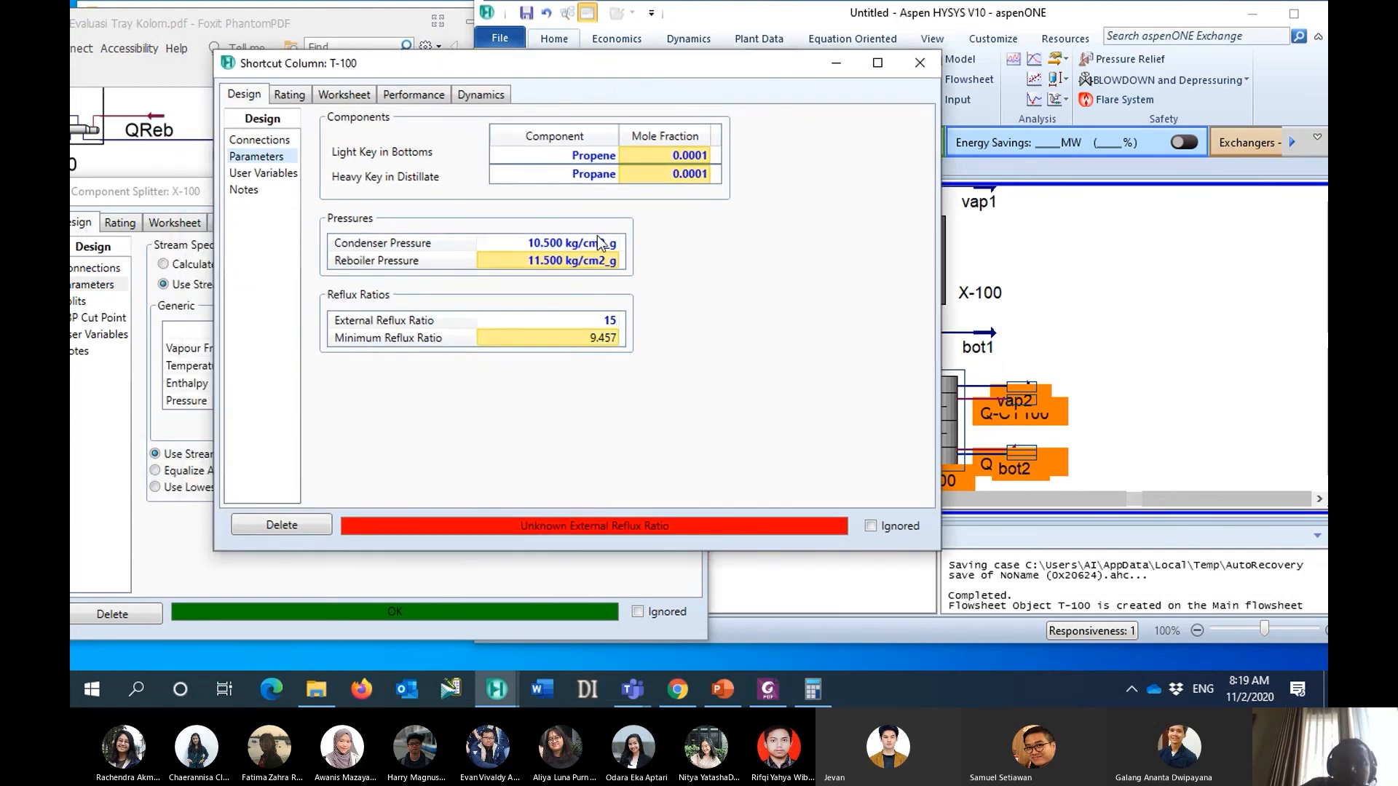
- Compare the shortcut column's performance results for trays and feed stage with the tray specifications in Tabel 3 of the case PDF
click(399, 97)
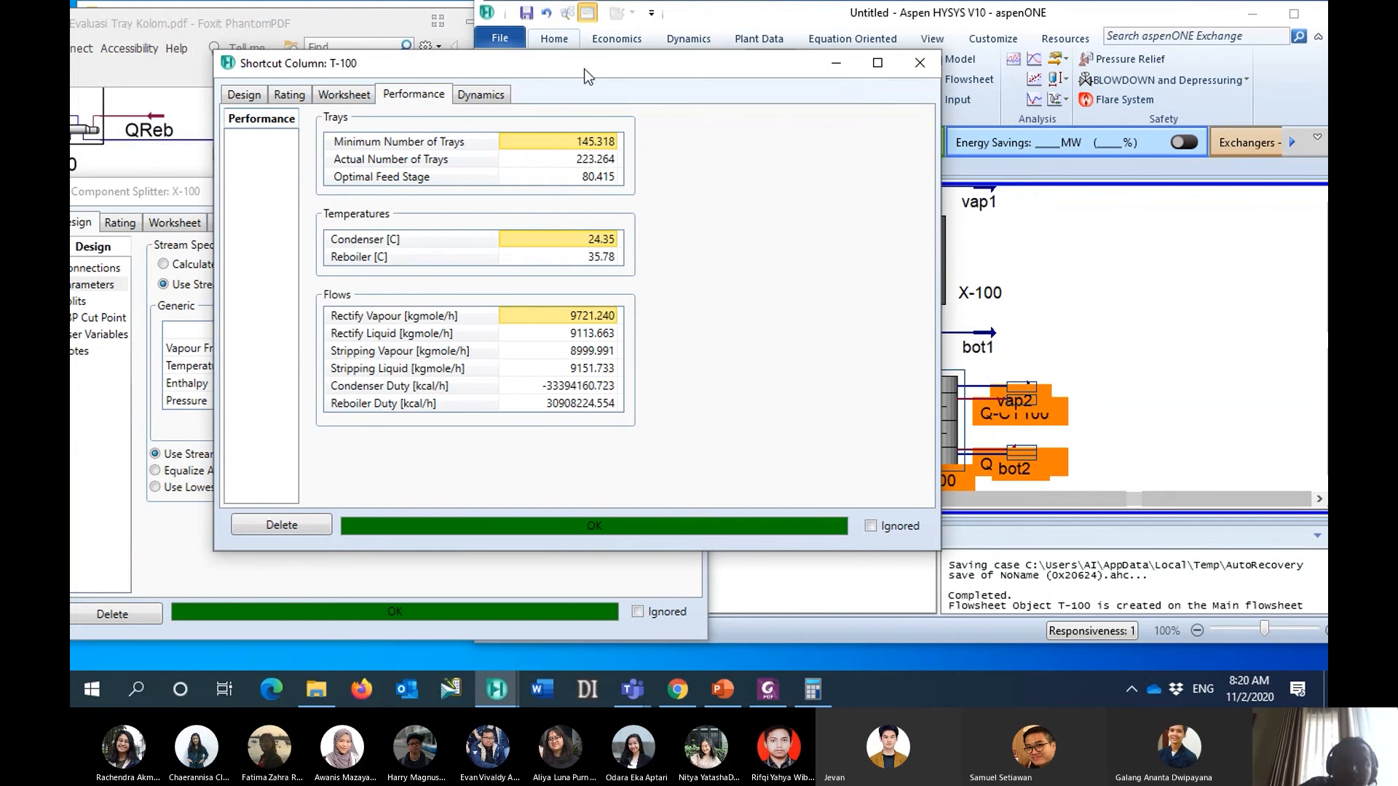
drag(584, 69, 633, 62)
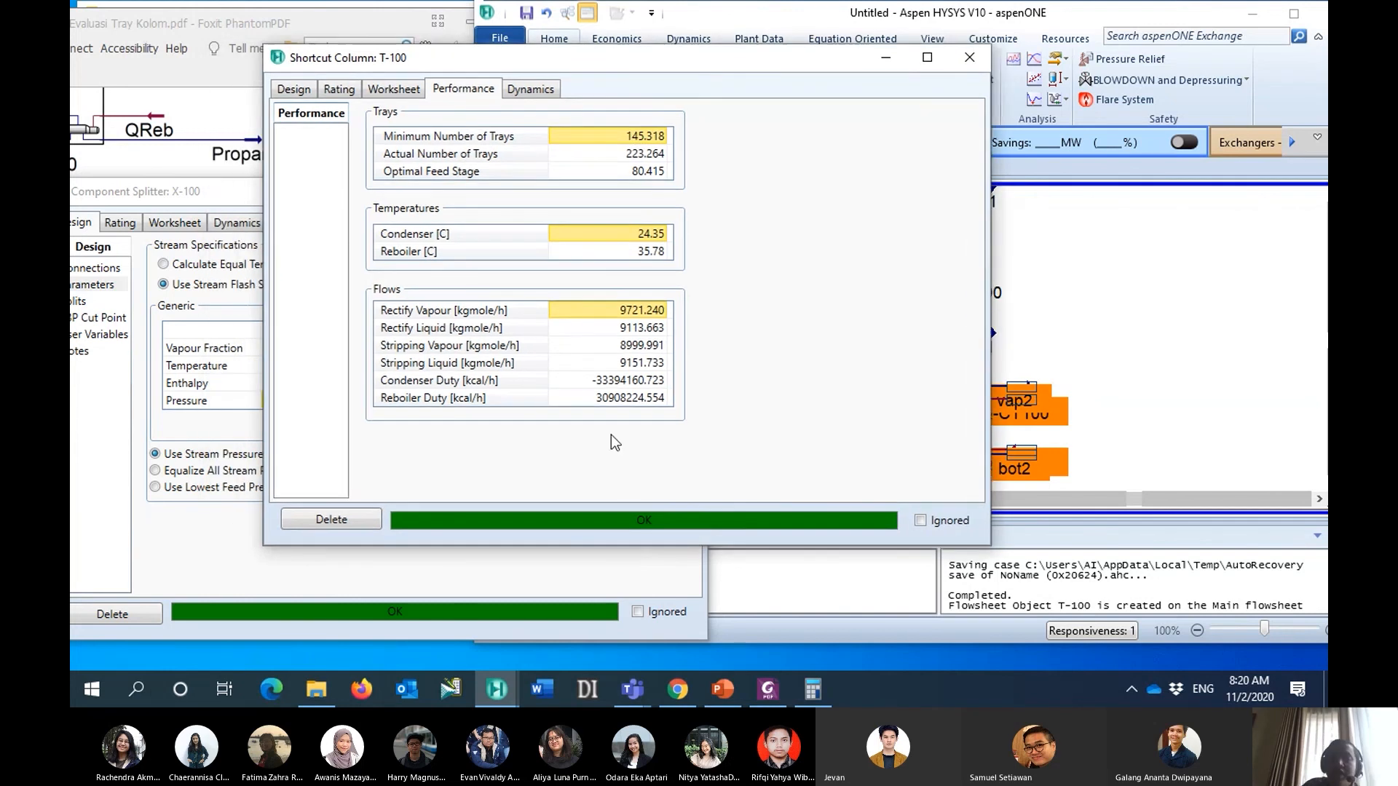
click(765, 689)
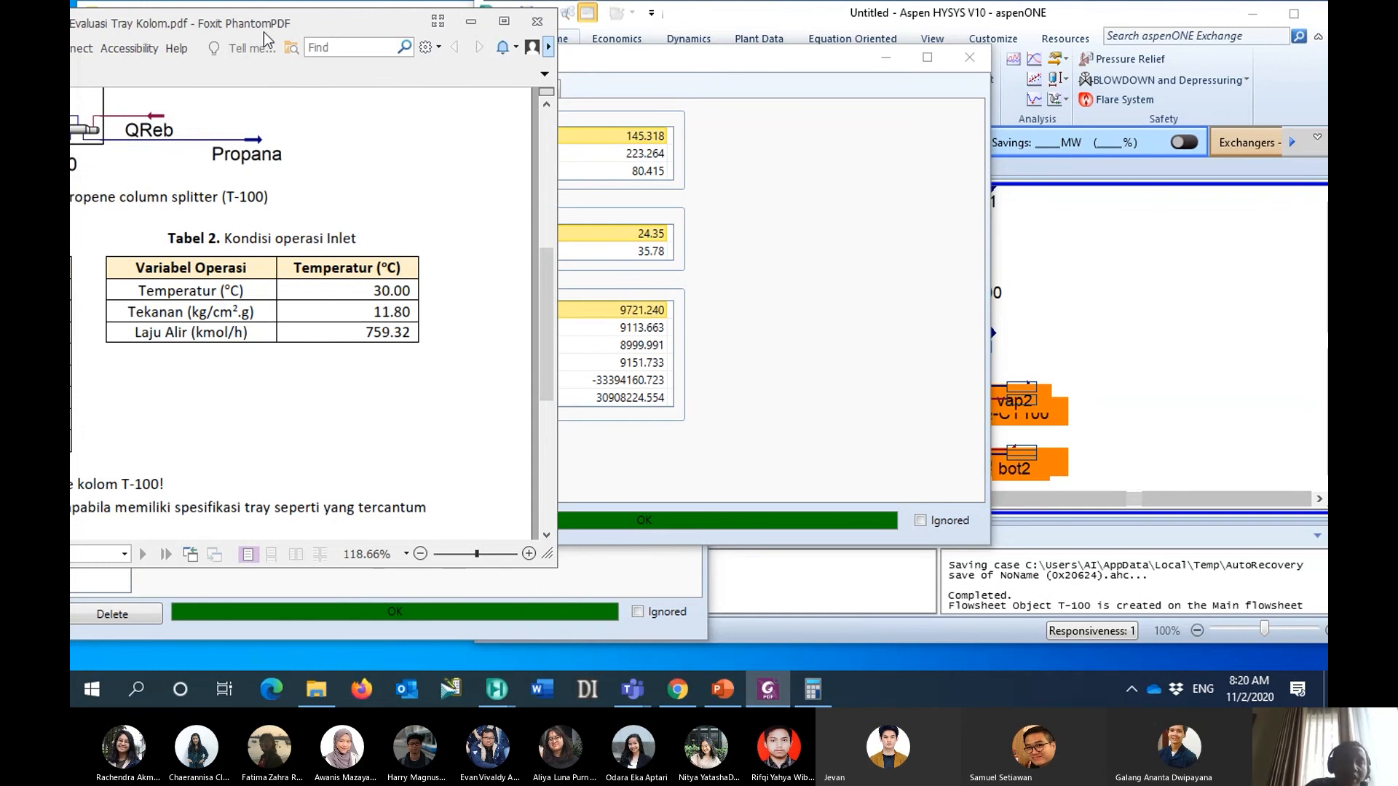
drag(268, 27, 359, 31)
scroll(277, 241, down, 5)
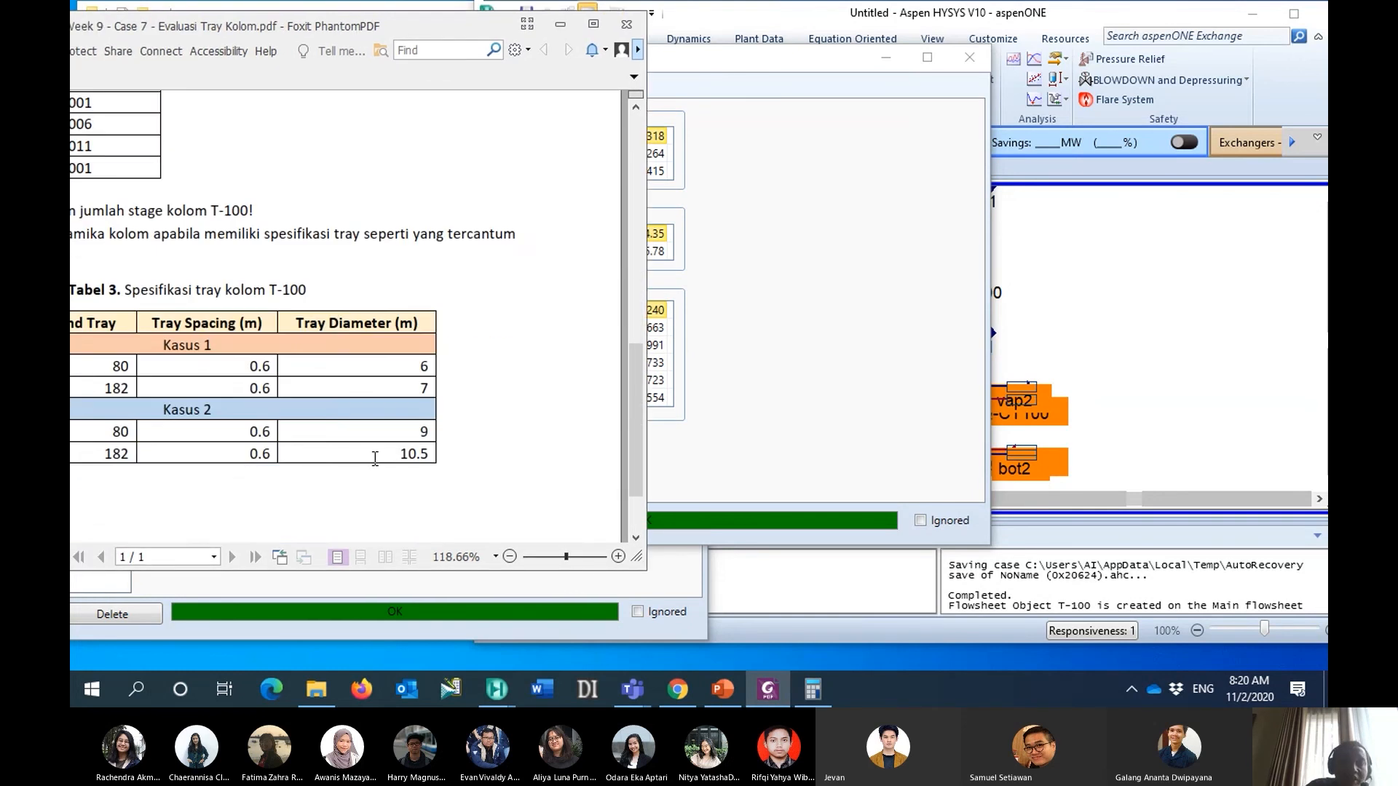
drag(235, 34, 304, 34)
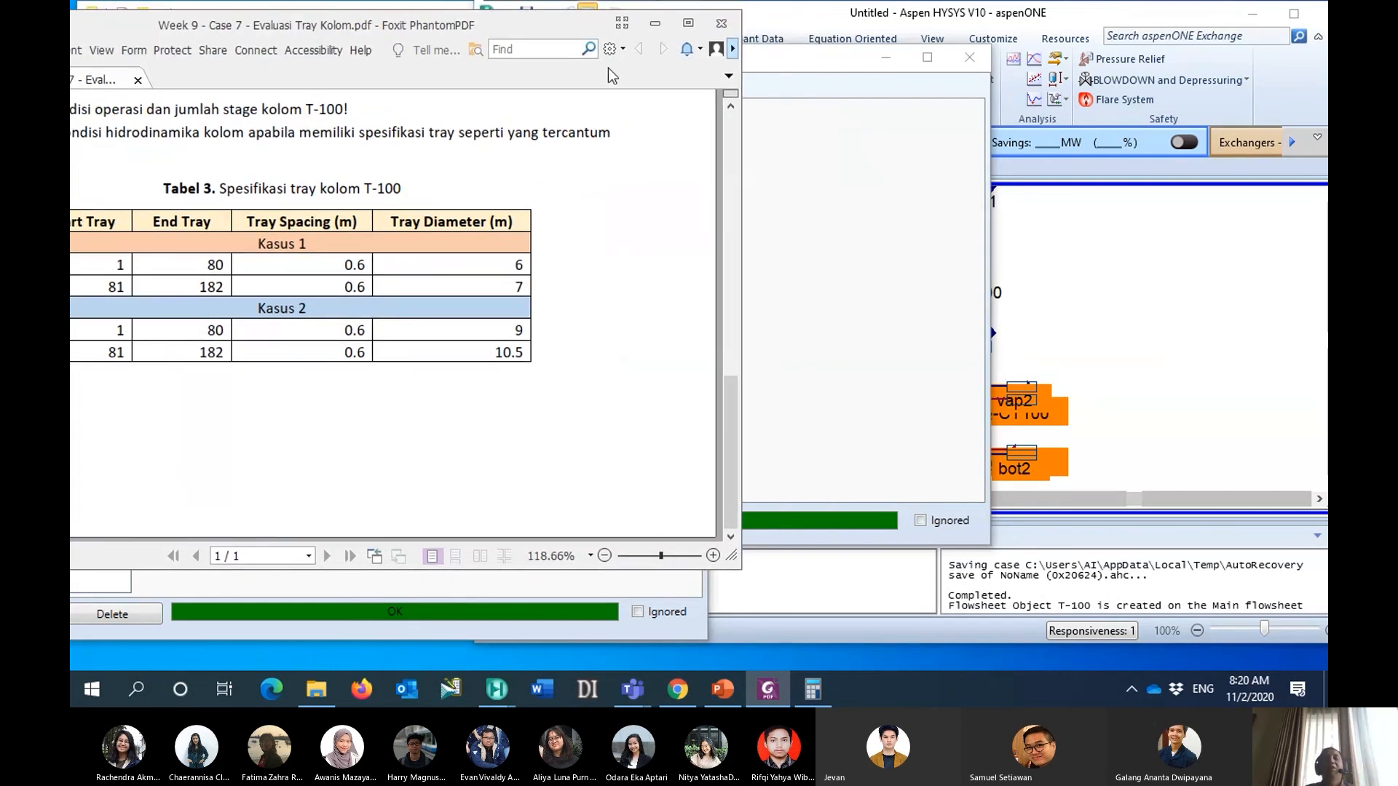
click(770, 59)
drag(729, 55, 972, 52)
click(323, 19)
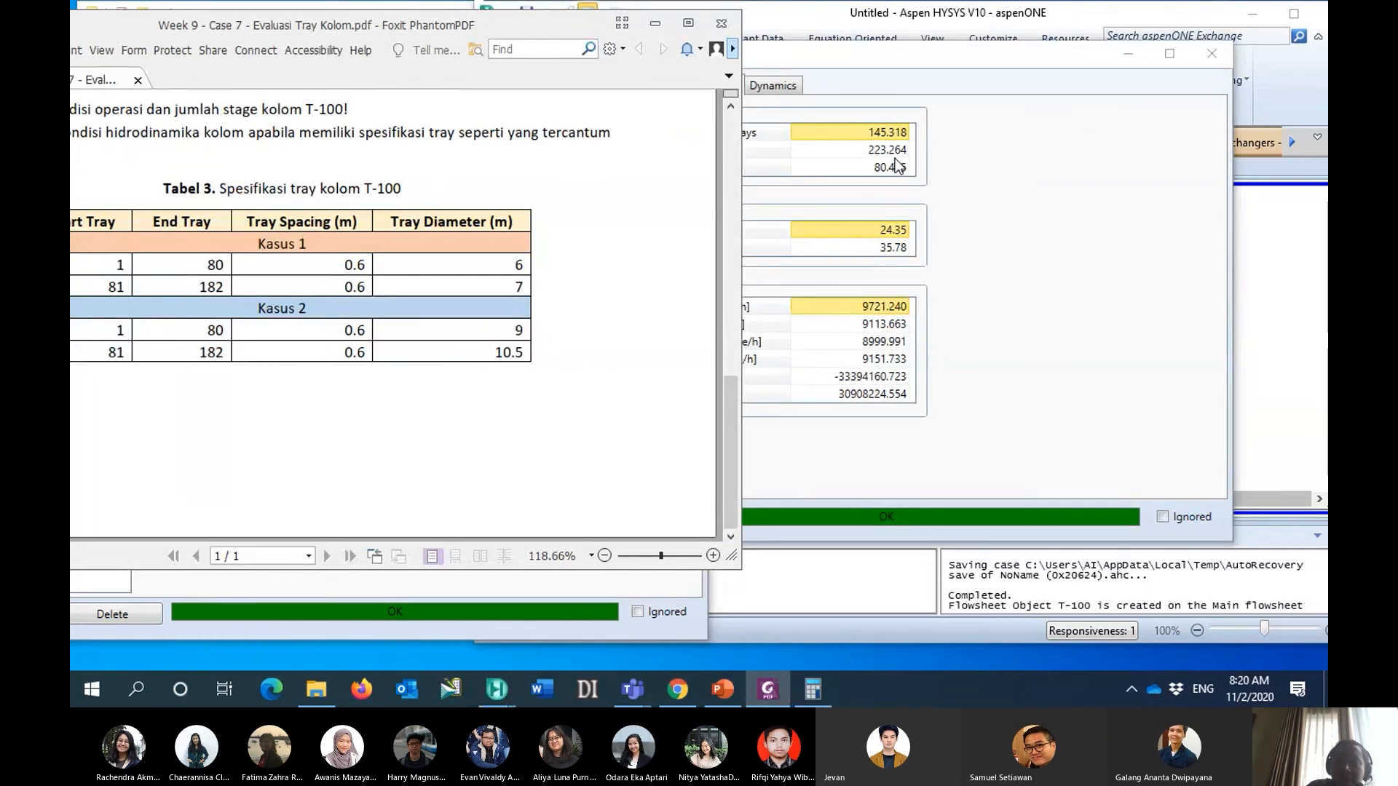
- Return to shortcut column T-100 in HYSYS, try an external reflux ratio of 20, and compare its tray results with Tabel 3 in the PDF
click(954, 73)
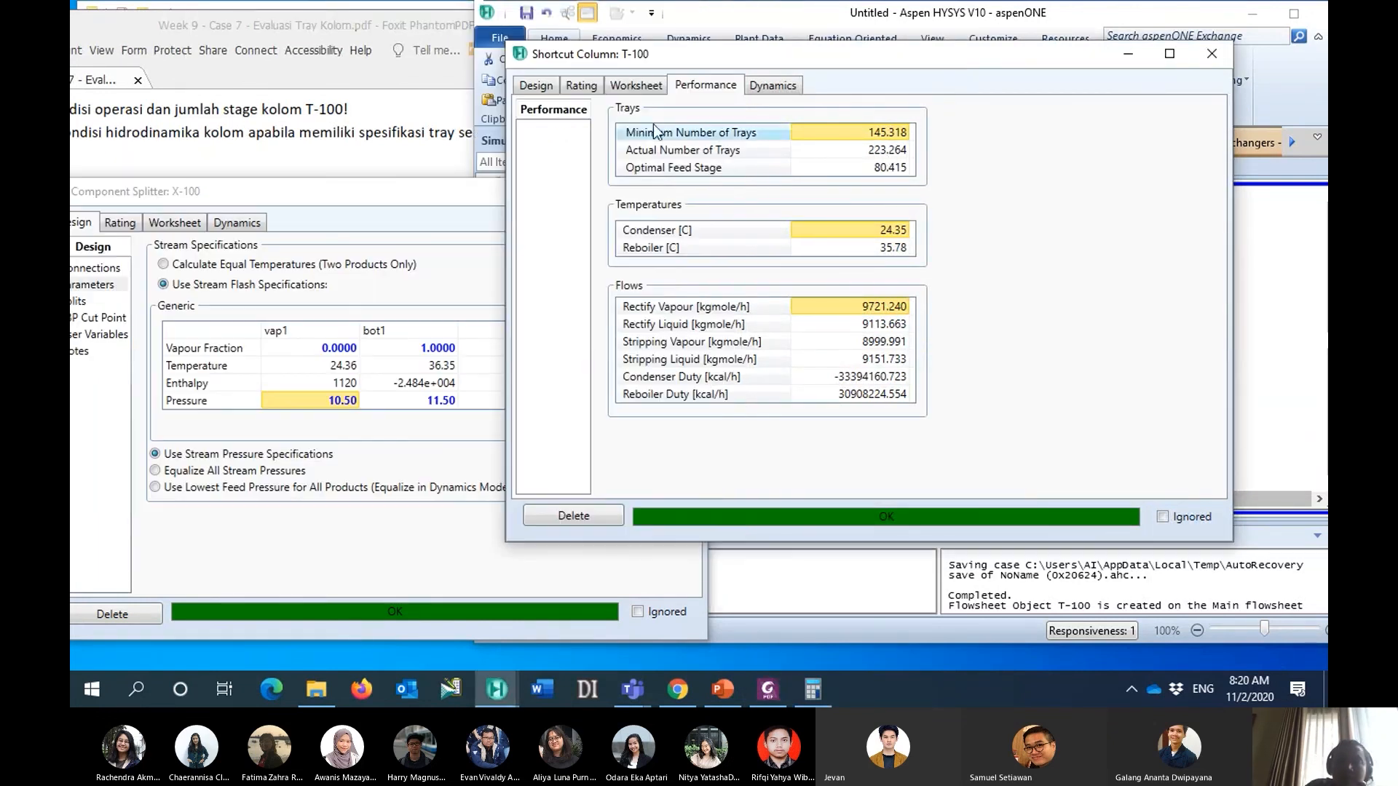
click(579, 90)
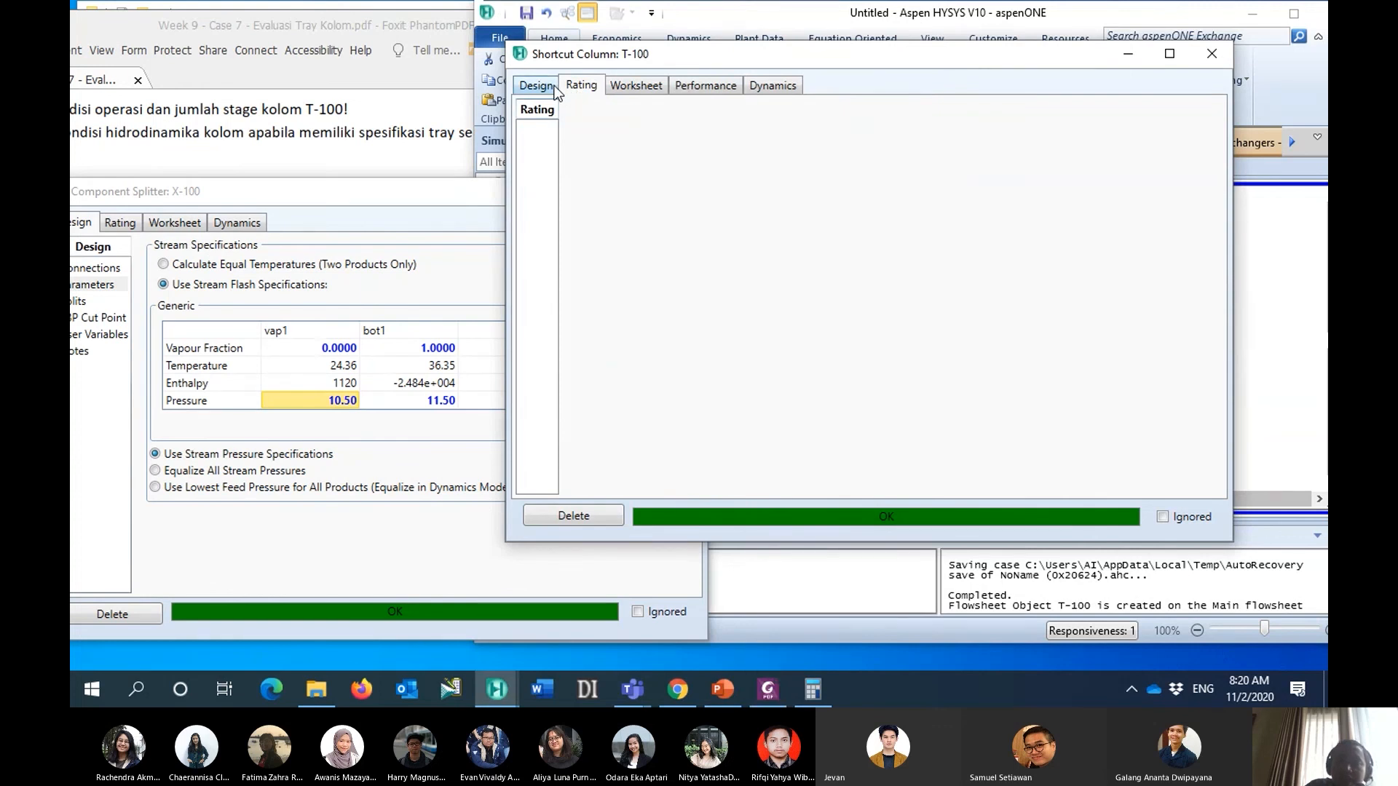
click(556, 90)
click(833, 314)
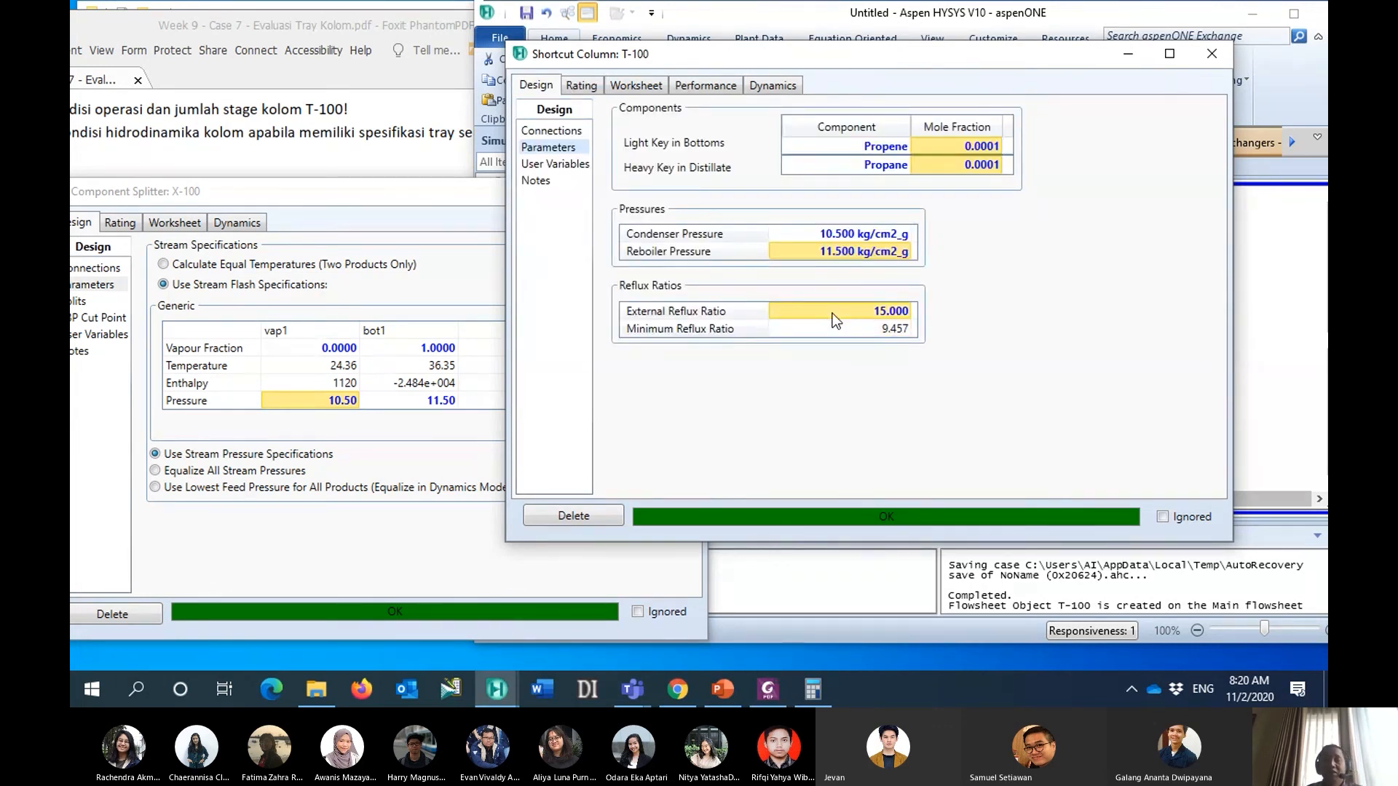
text(20)
key(Return)
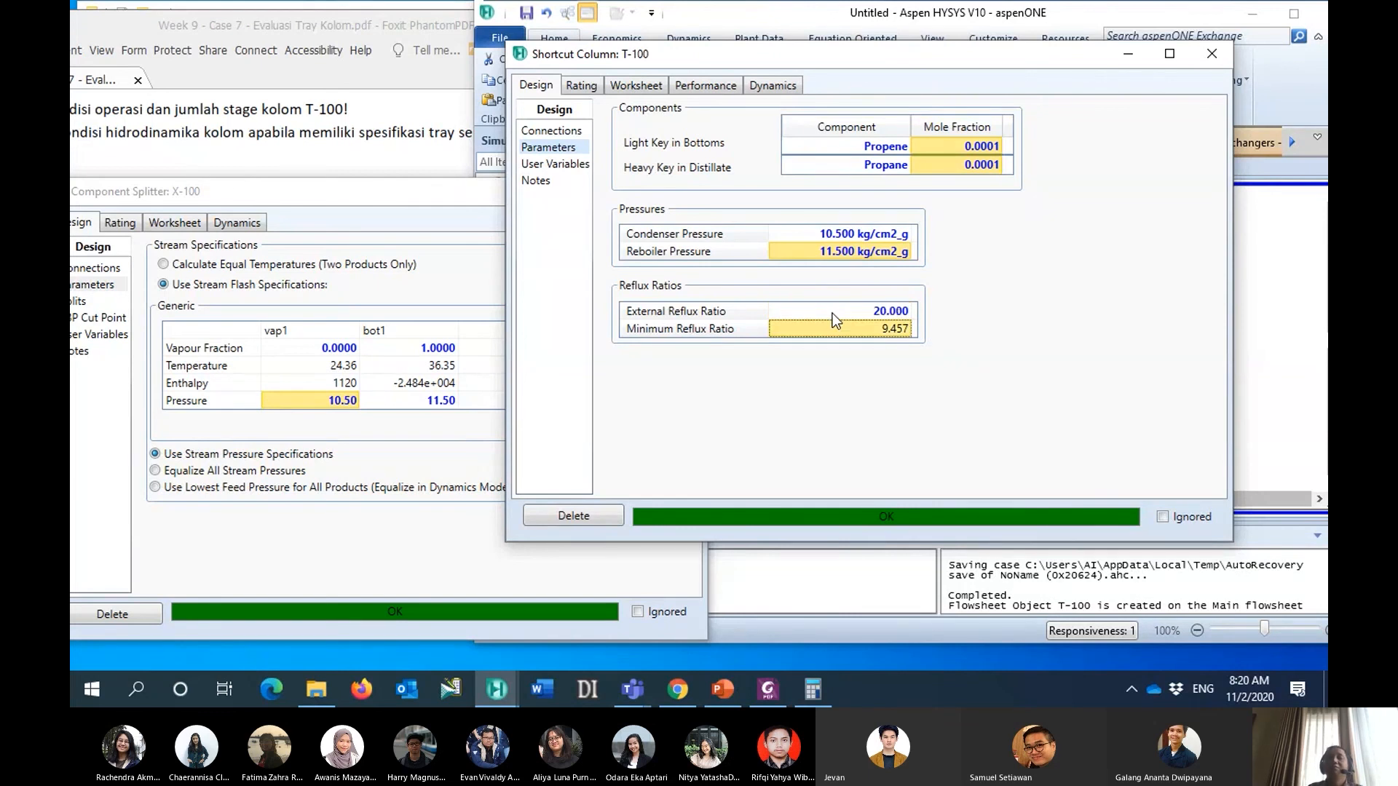
click(705, 91)
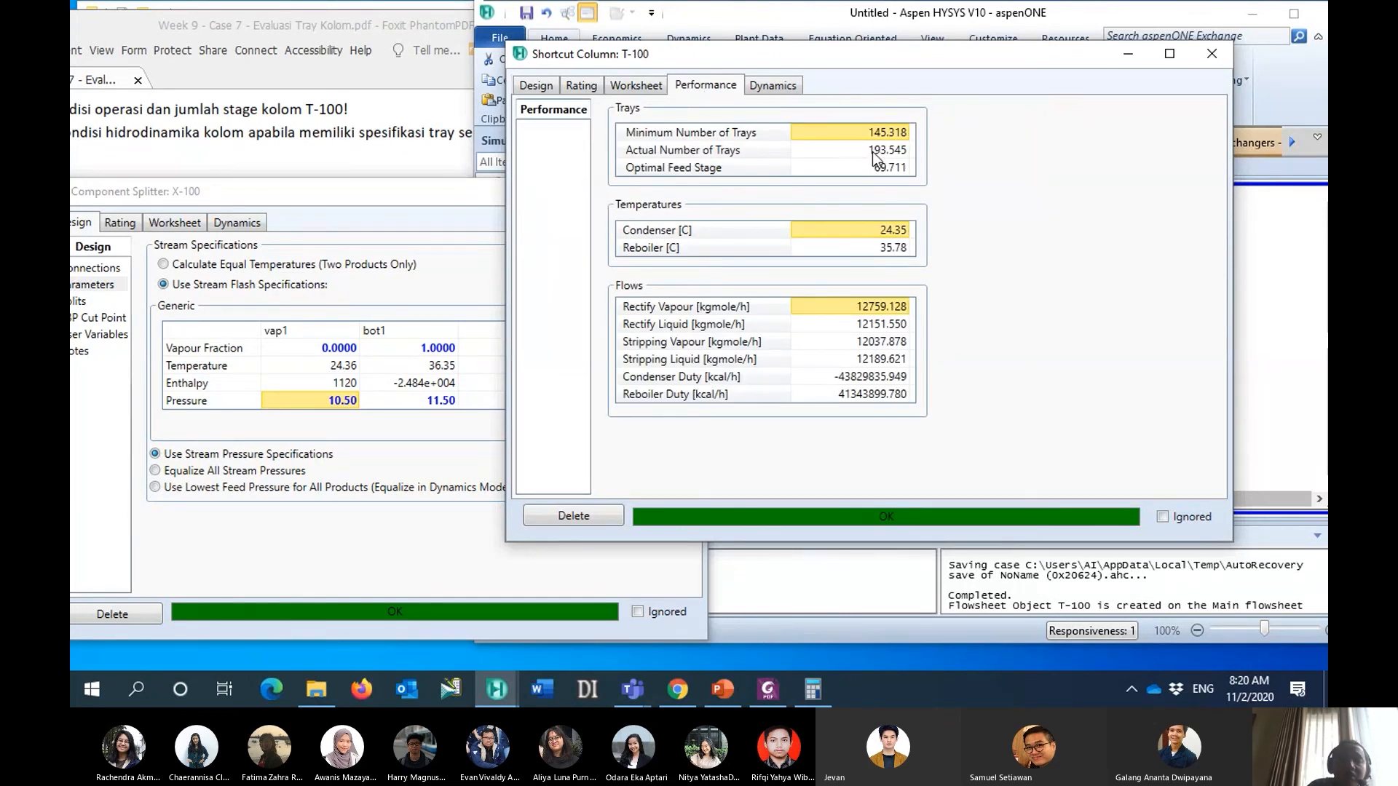
click(357, 33)
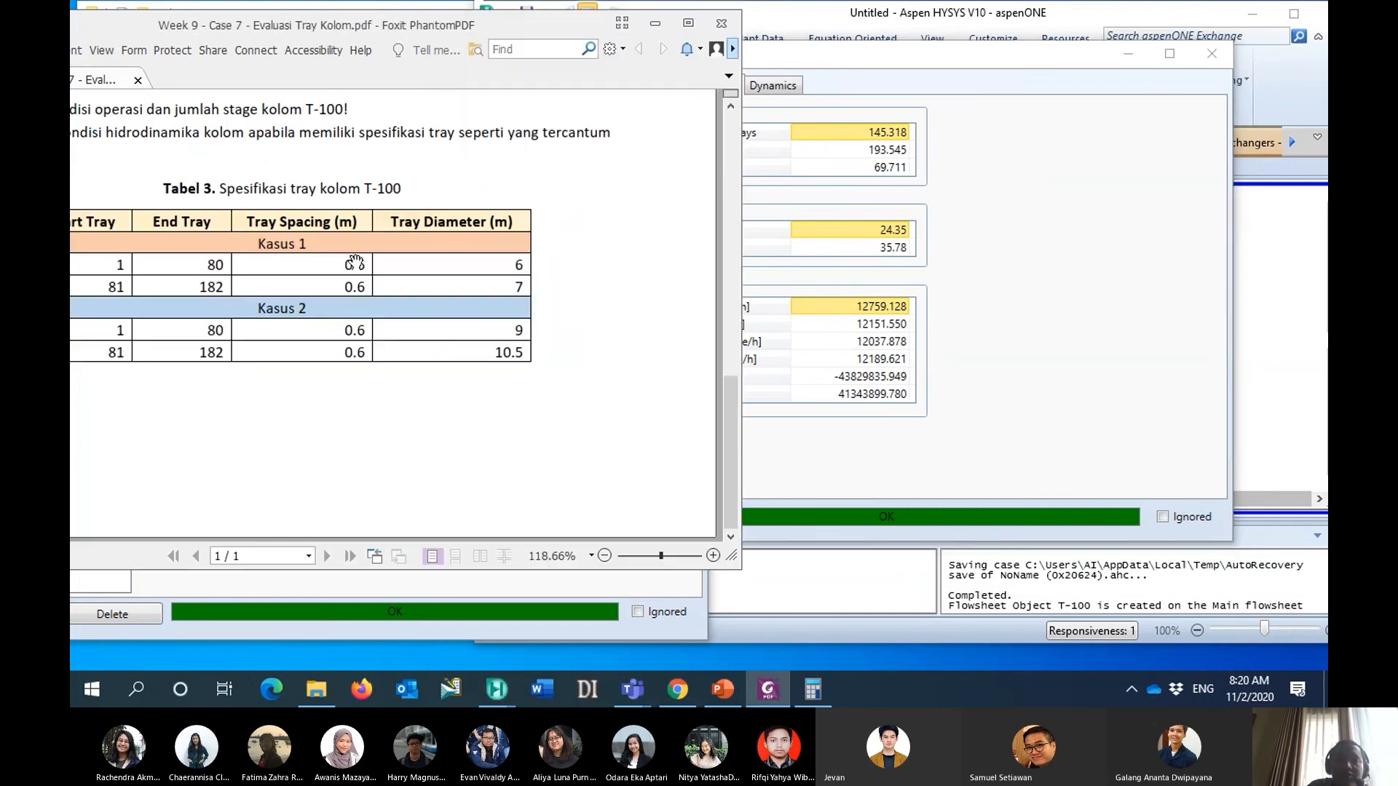
- Return to T-100 in HYSYS, try an external reflux ratio of 22, and check the actual number of trays
click(837, 50)
click(553, 86)
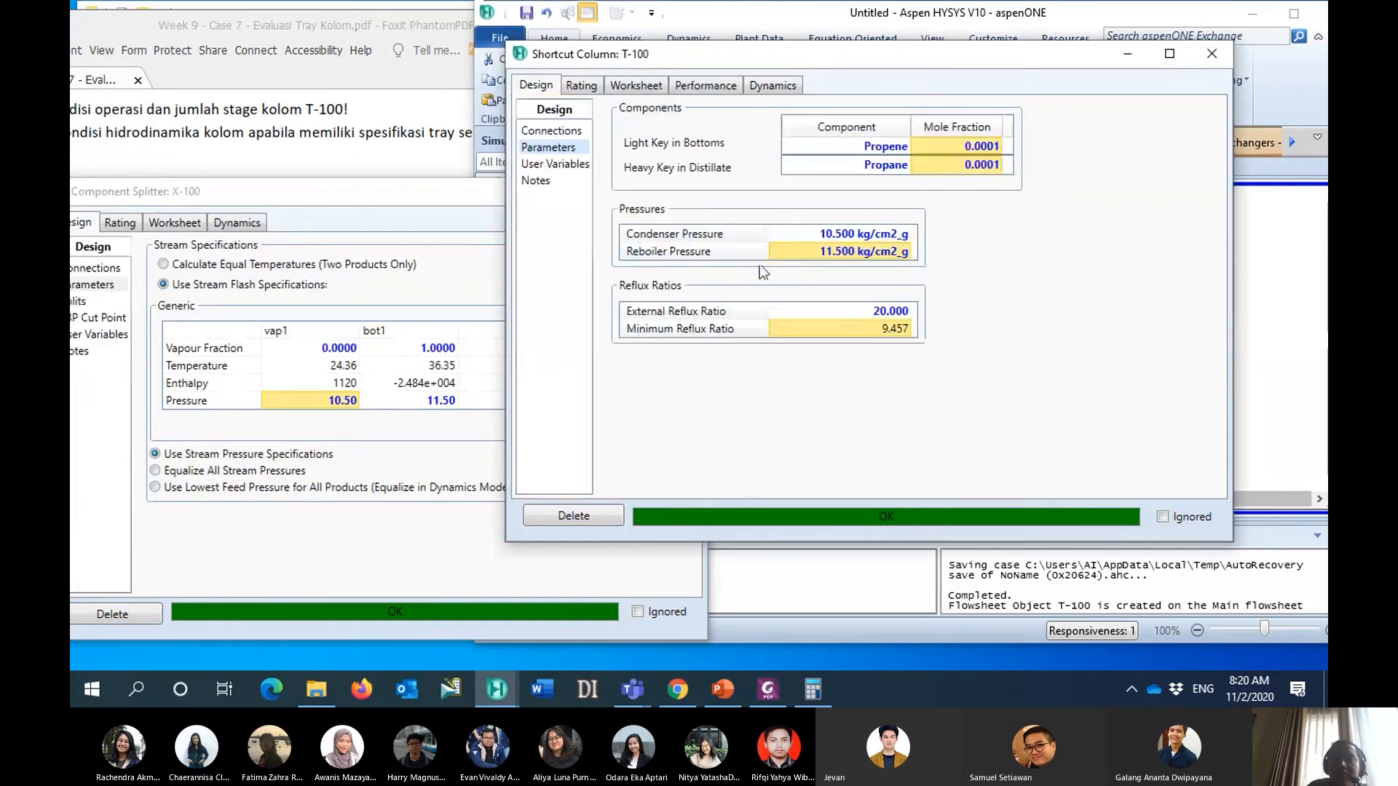
click(846, 309)
text(21)
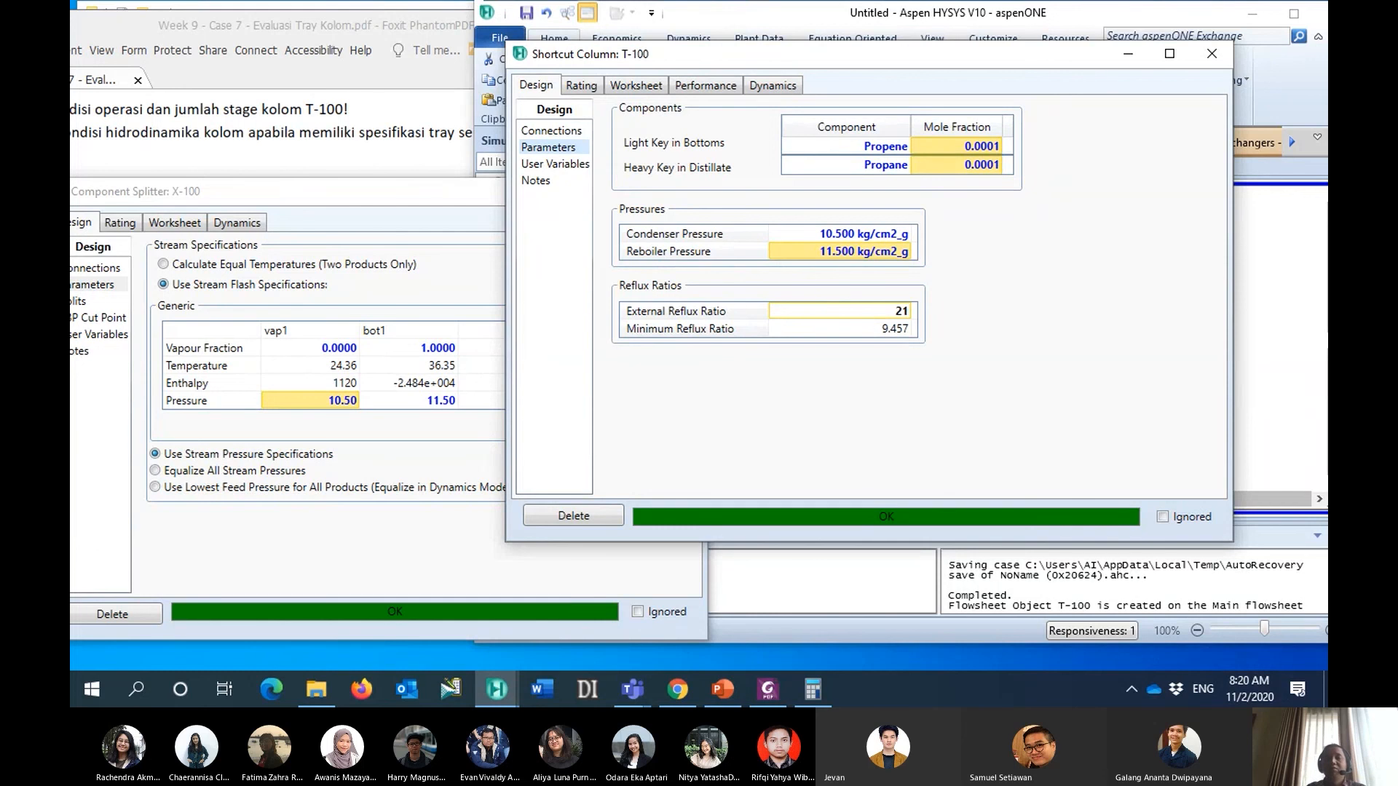
text(2)
key(BackSpace)
key(BackSpace)
text(2)
key(Return)
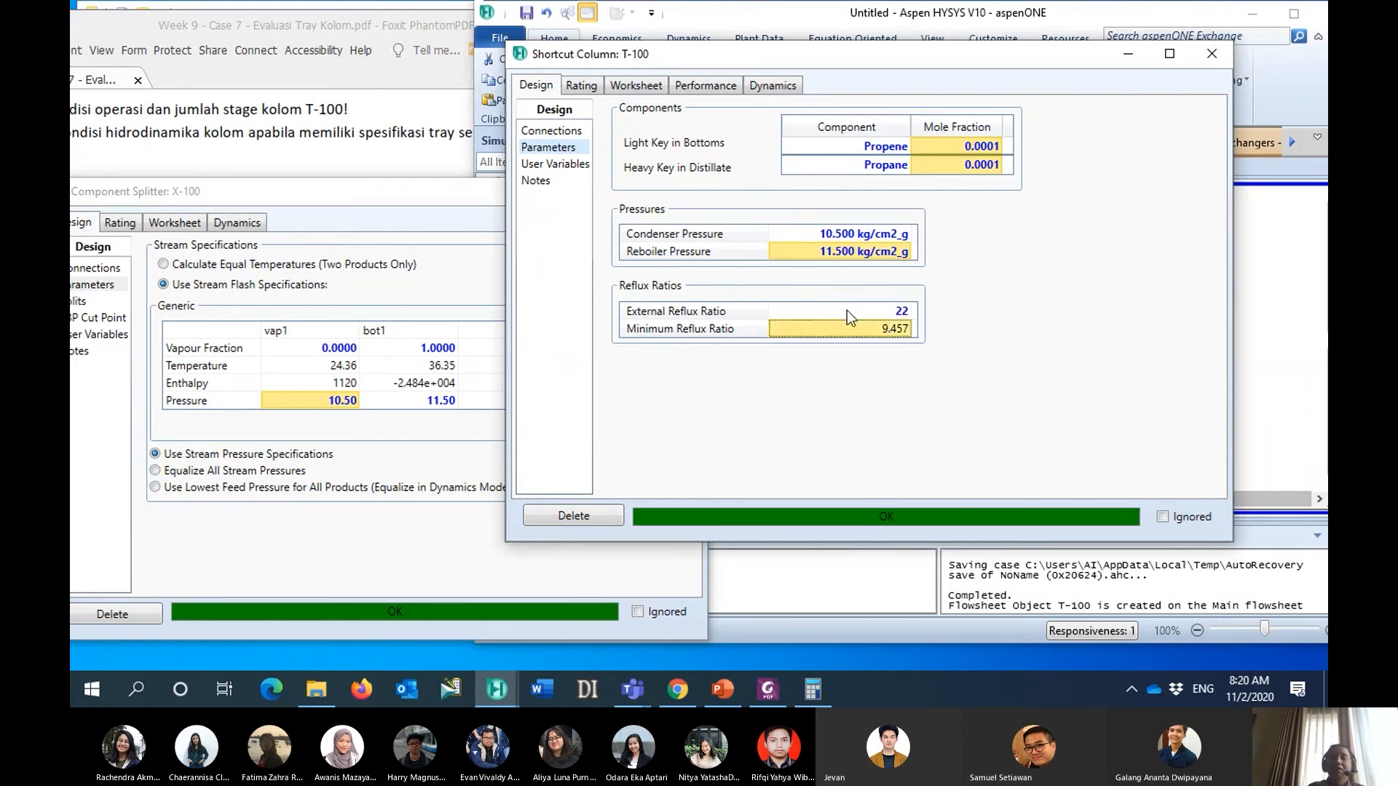
click(706, 88)
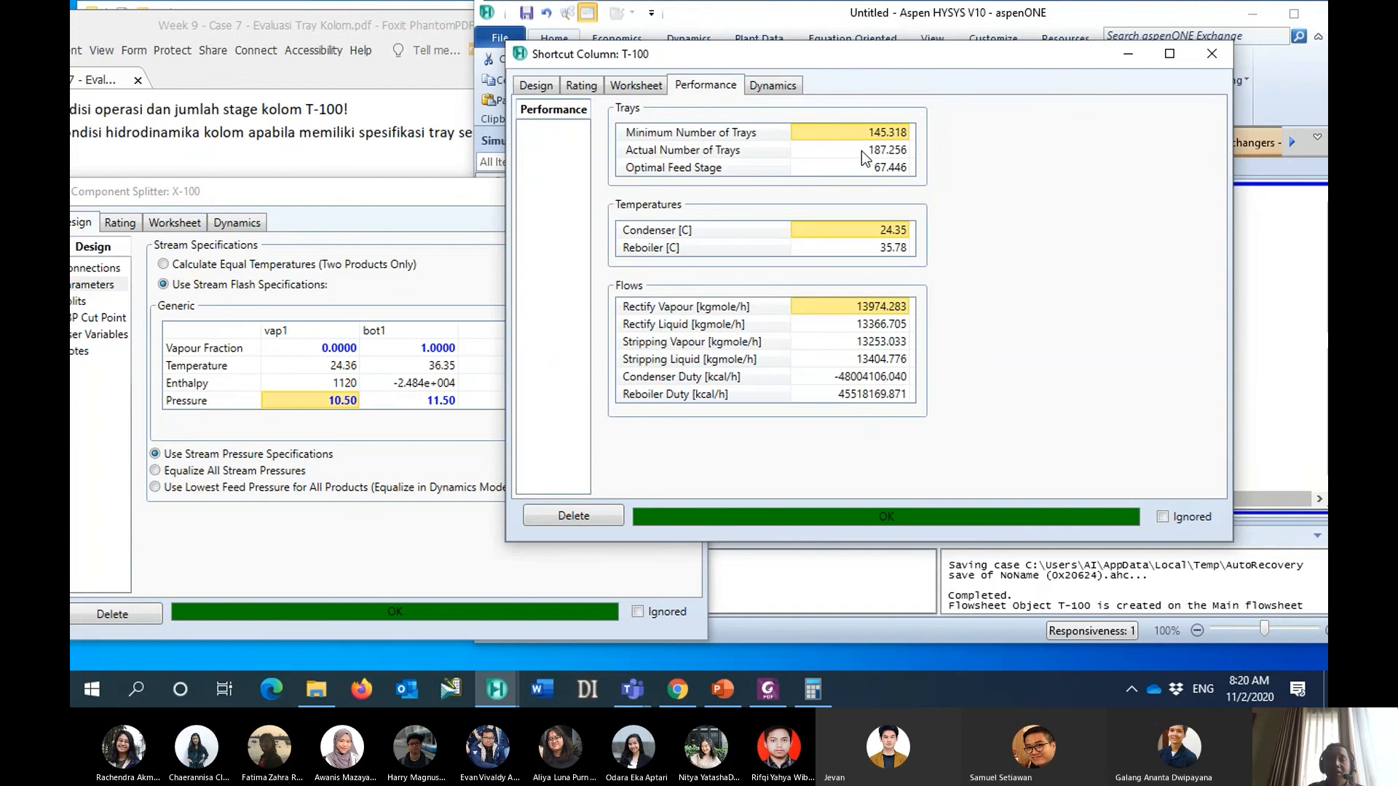
- Try an external reflux ratio of 23 for T-100 and check the resulting tray performance
click(536, 85)
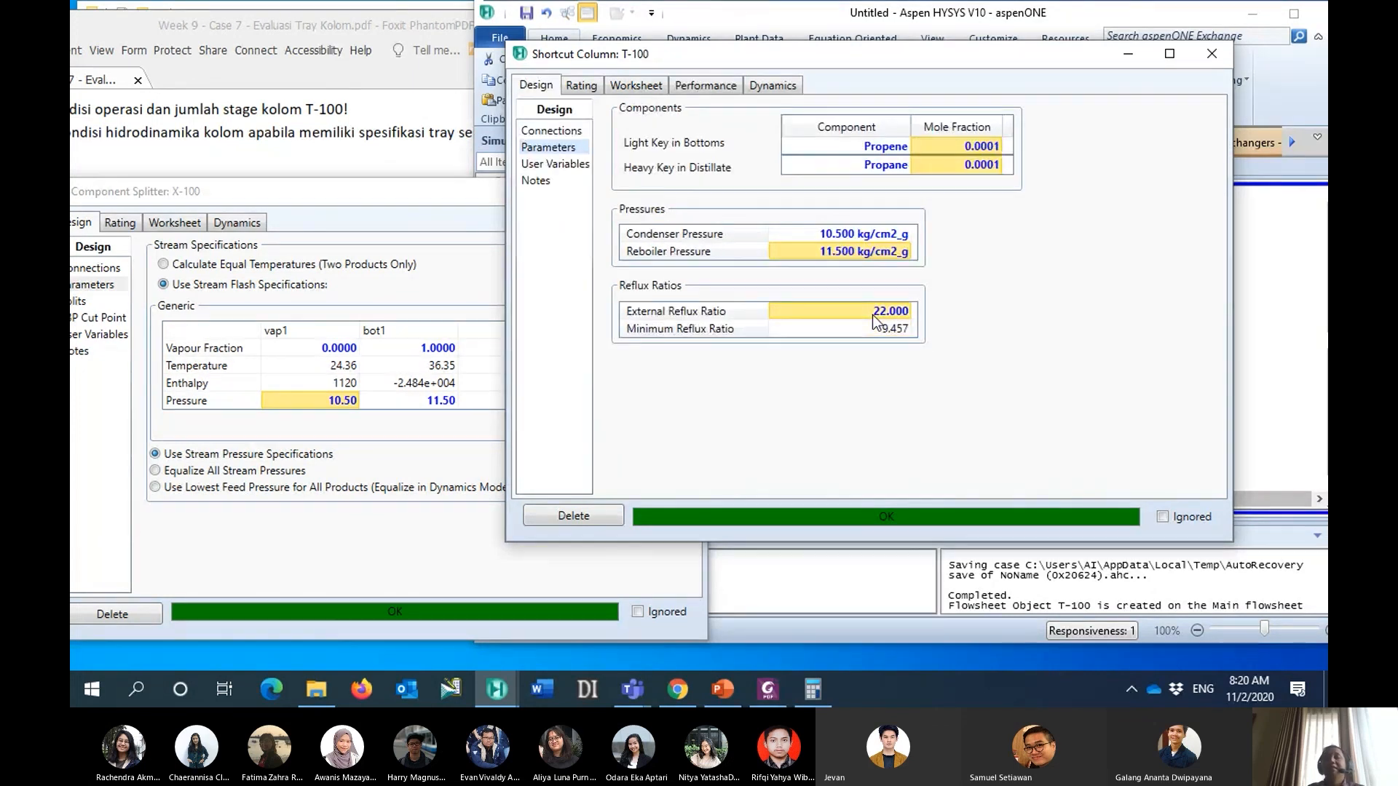
text(23)
key(Return)
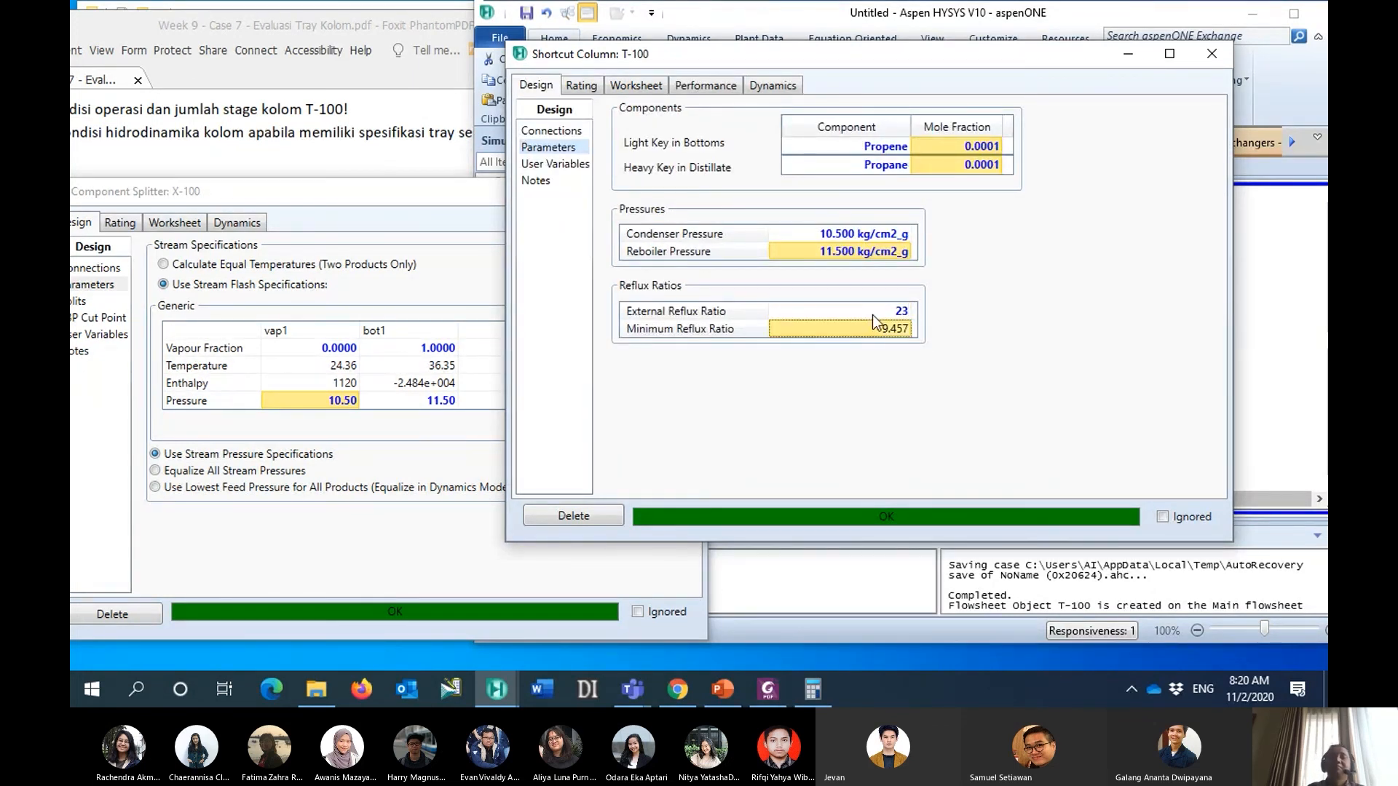
click(705, 85)
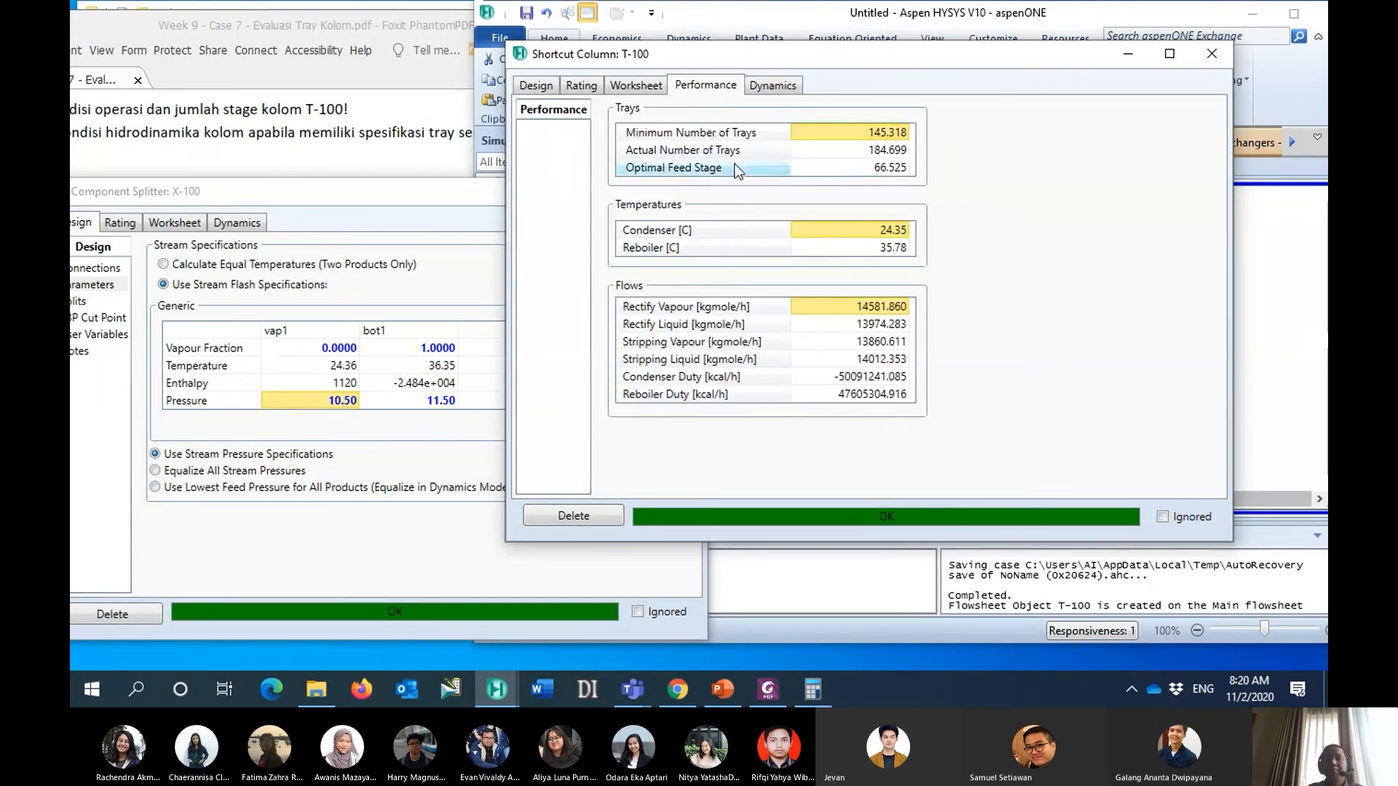
- Set T-100's external reflux ratio to 24 and review the actual number of trays and optimal feed stage
click(583, 86)
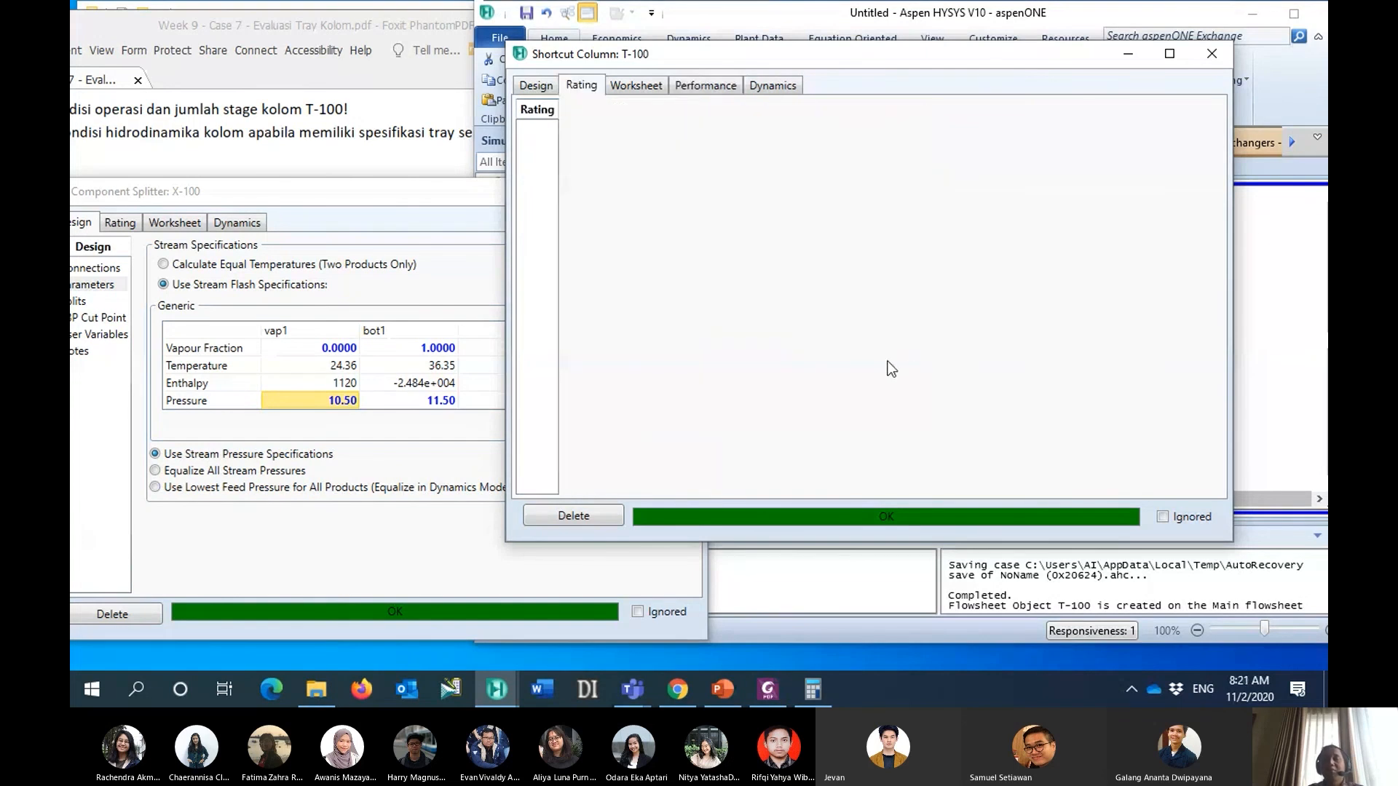
click(542, 85)
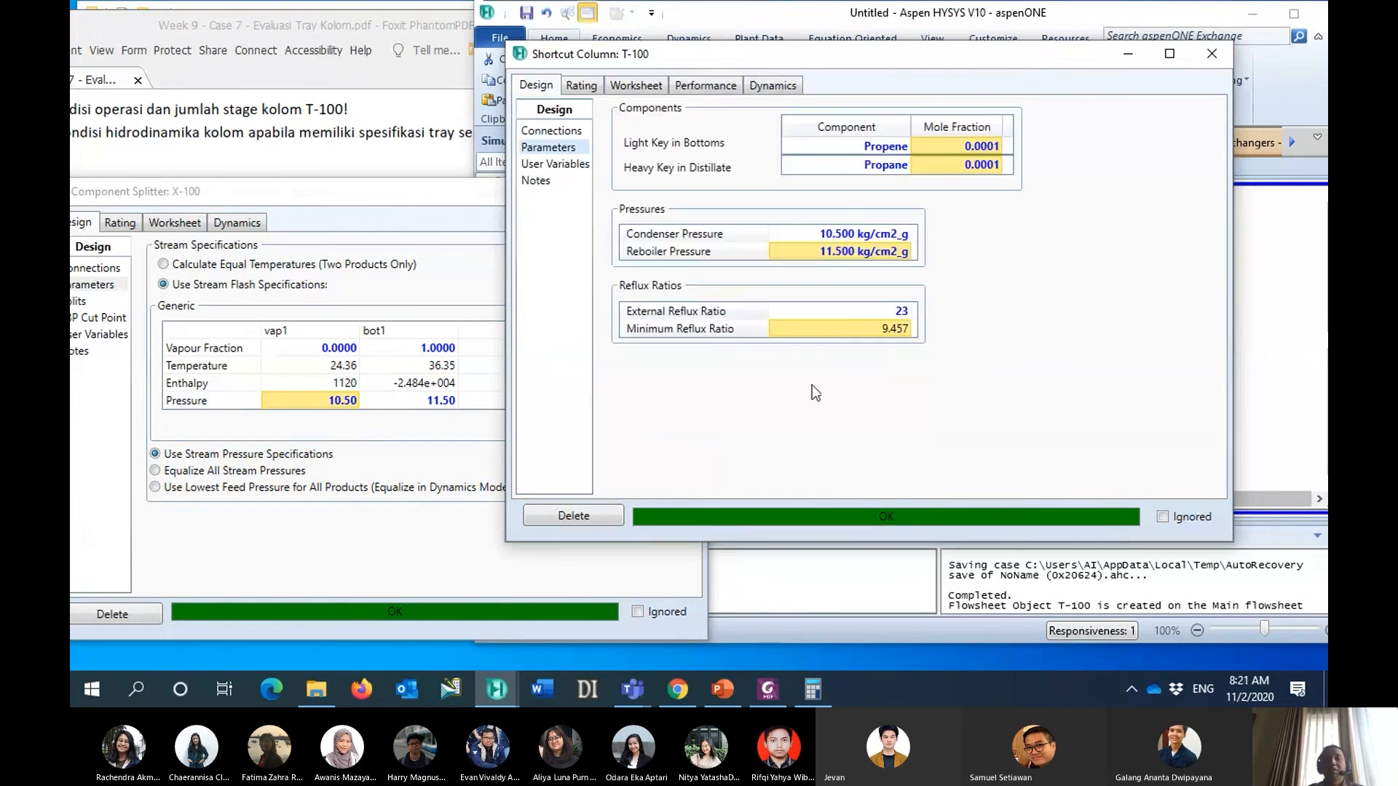
click(845, 312)
text(24)
key(Return)
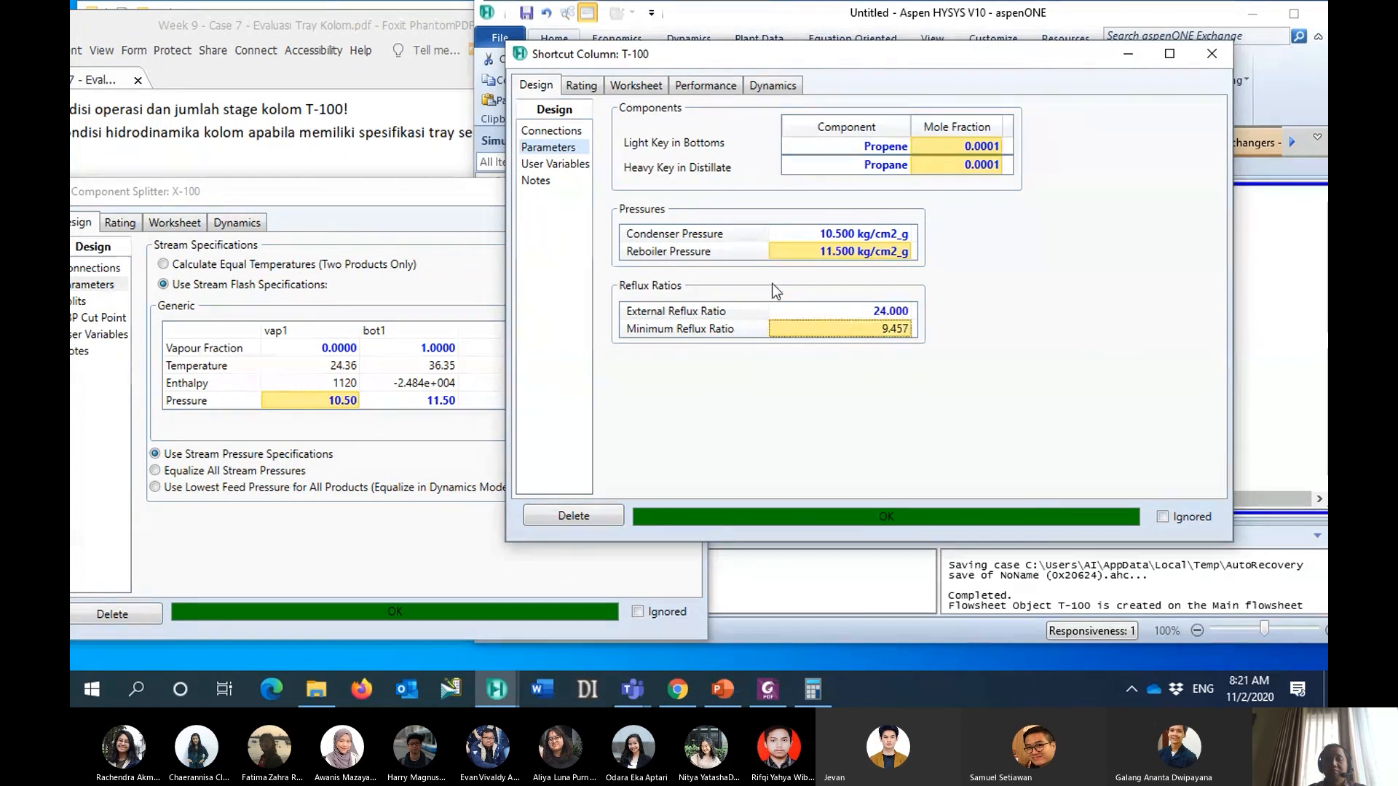
click(708, 86)
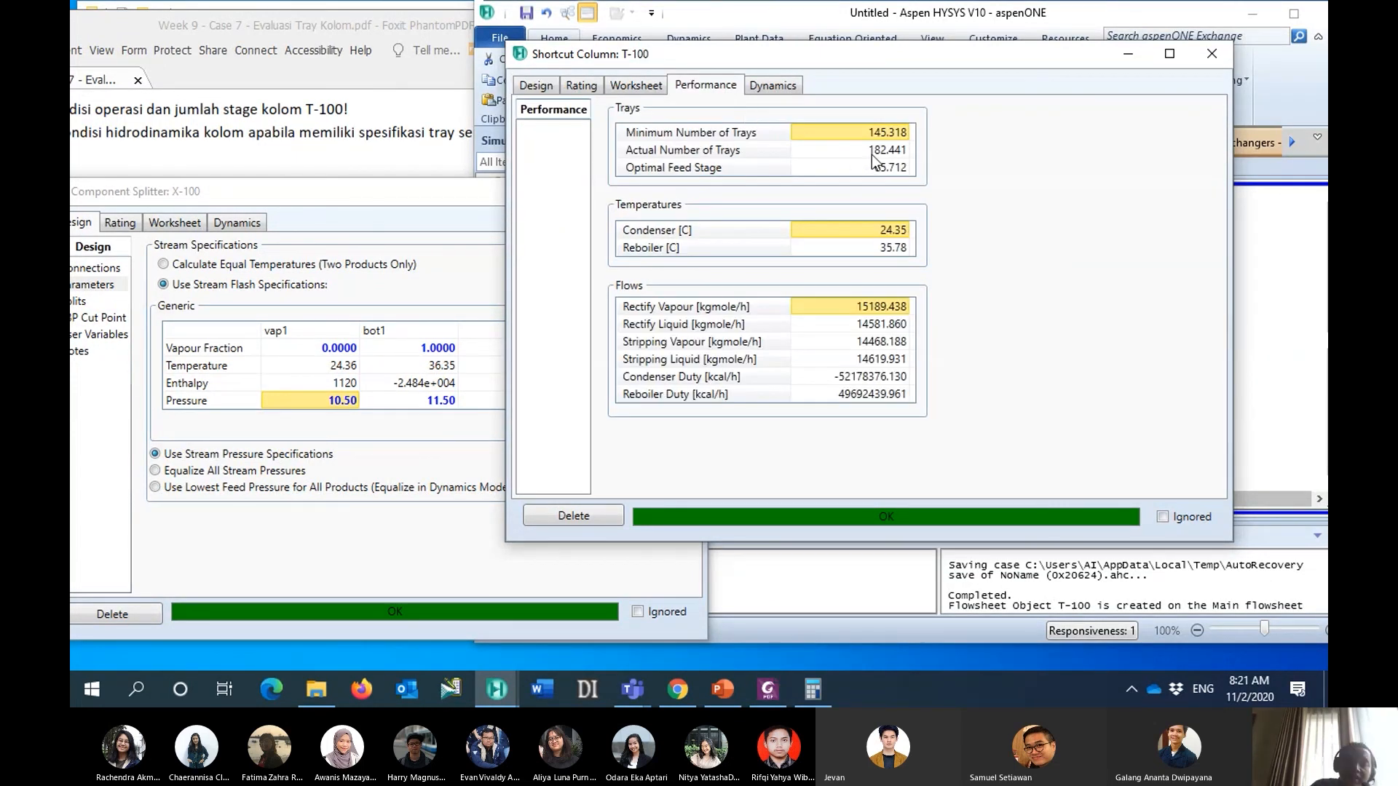
- Compare T-100's actual tray count with the last end tray of Kasus 1 in the PDF, then review its reflux ratios in HYSYS
click(775, 688)
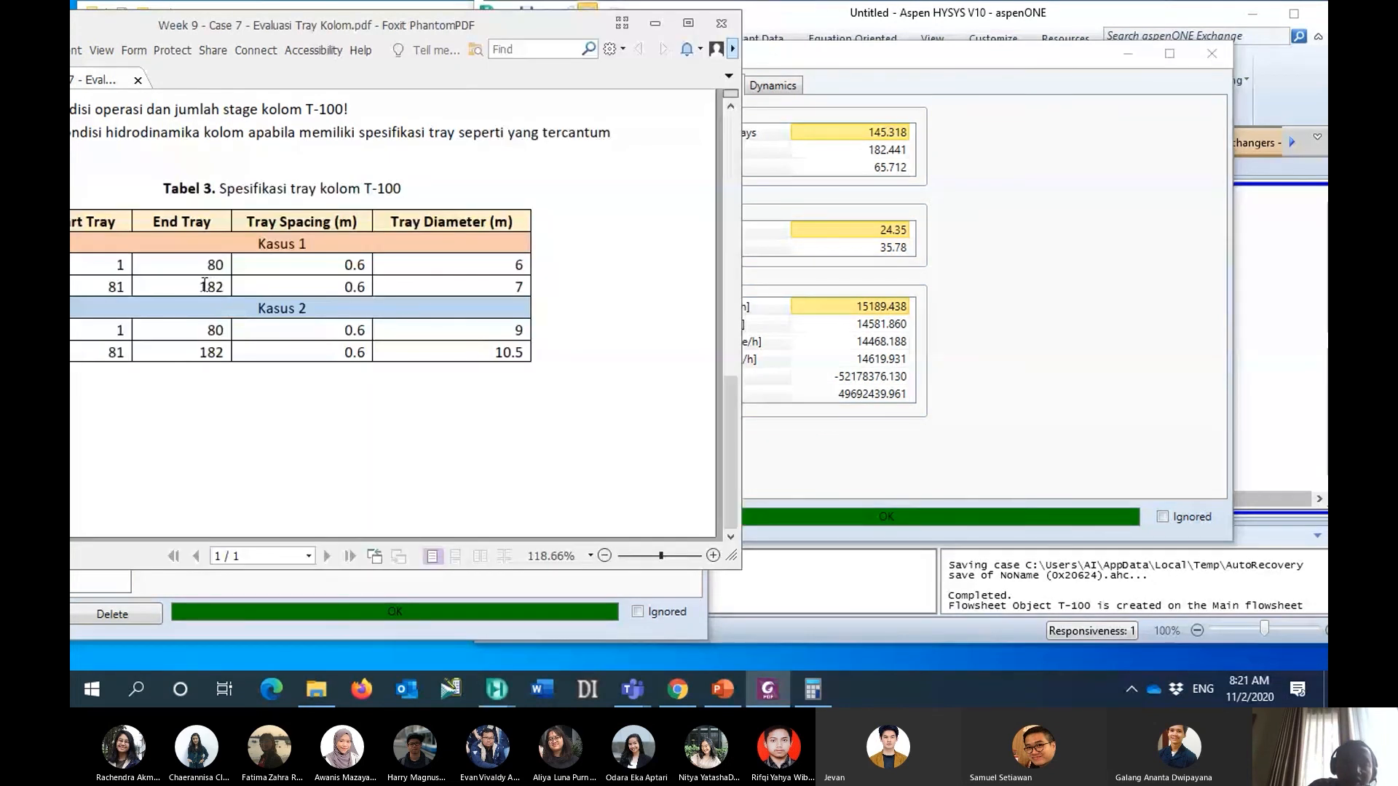
drag(200, 286, 228, 287)
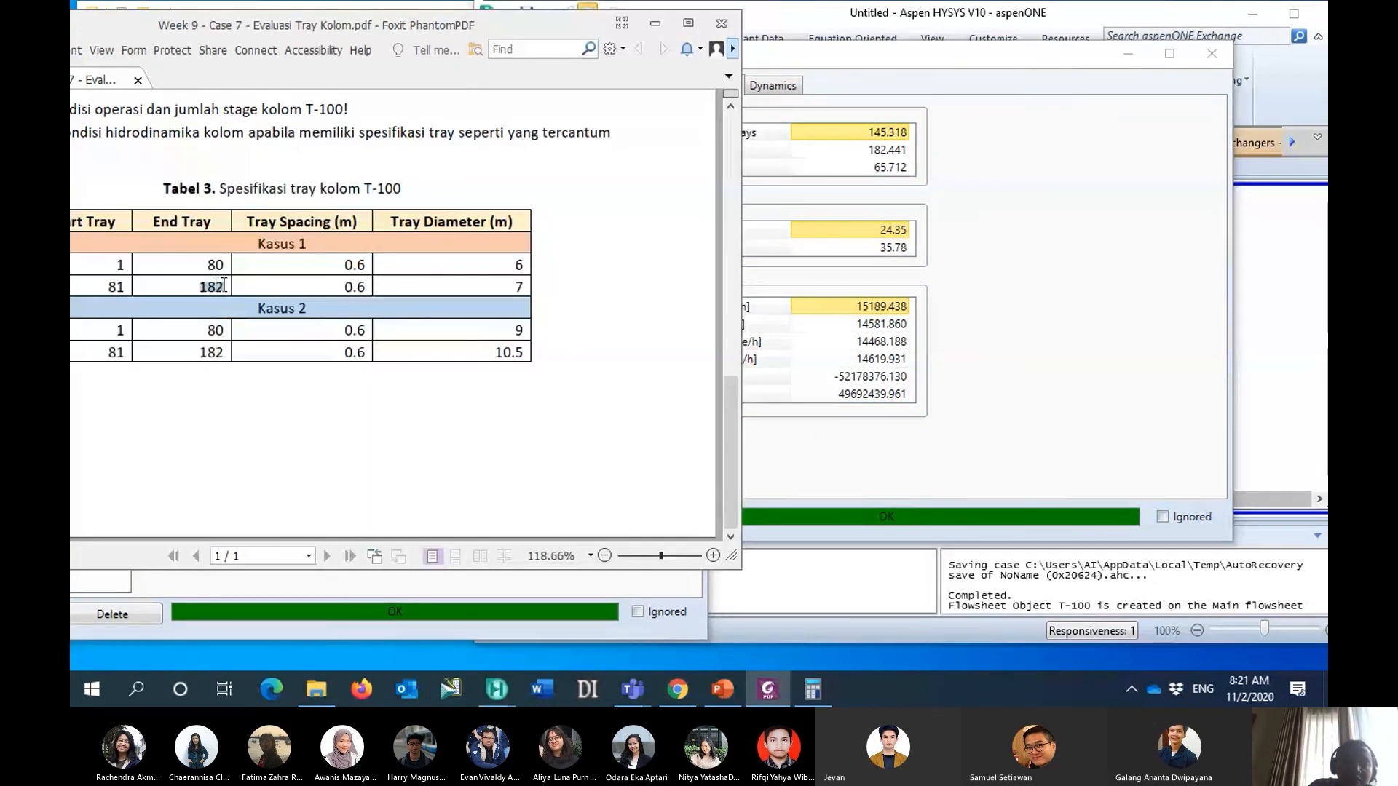
click(882, 54)
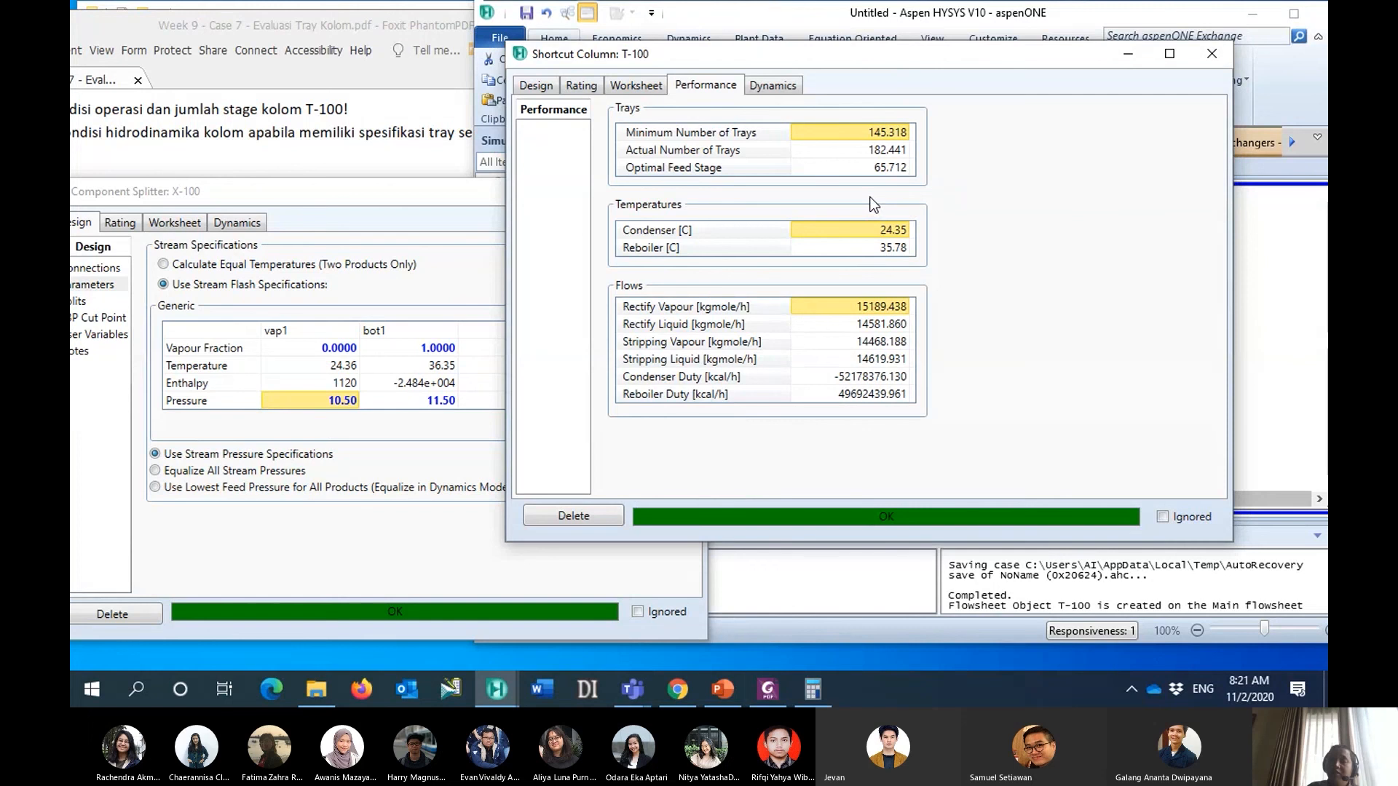
click(576, 87)
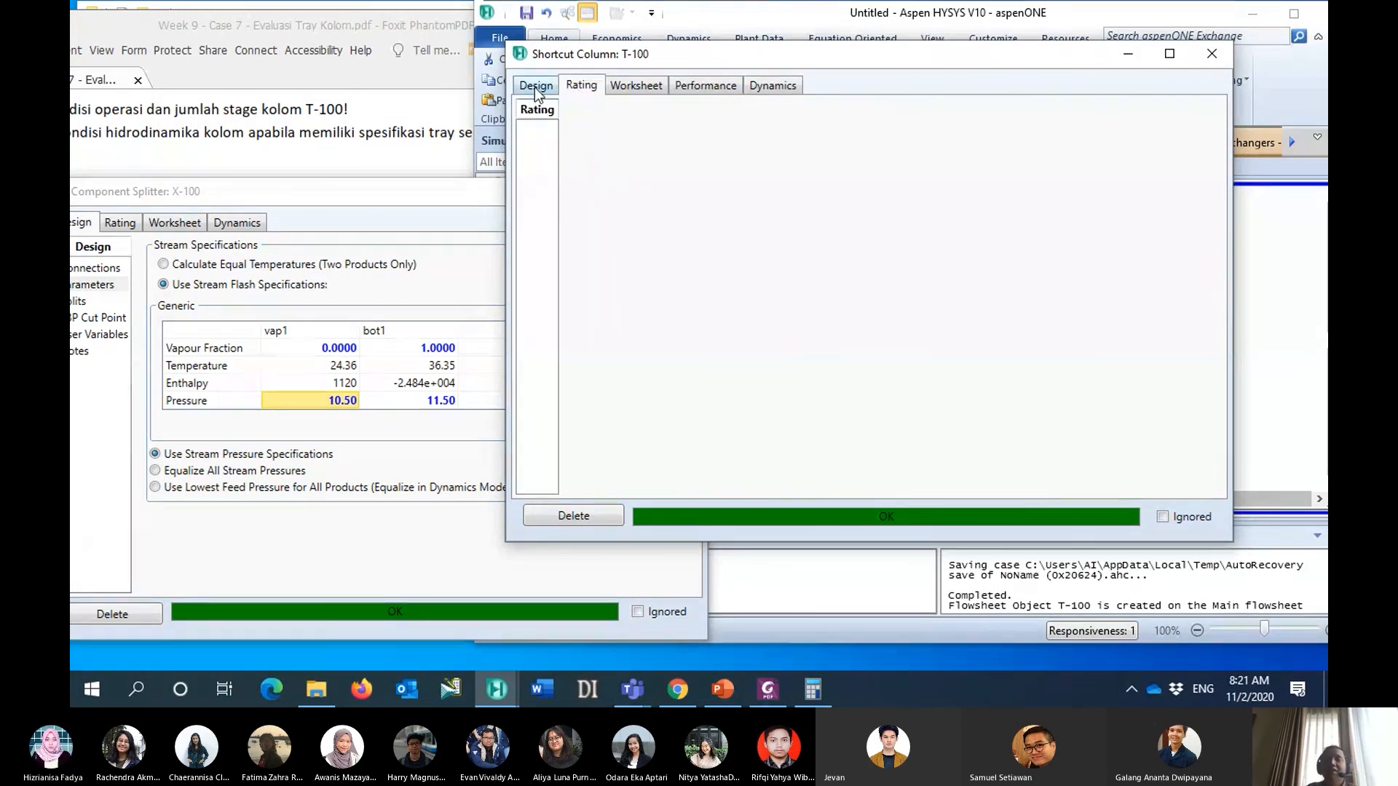
click(539, 85)
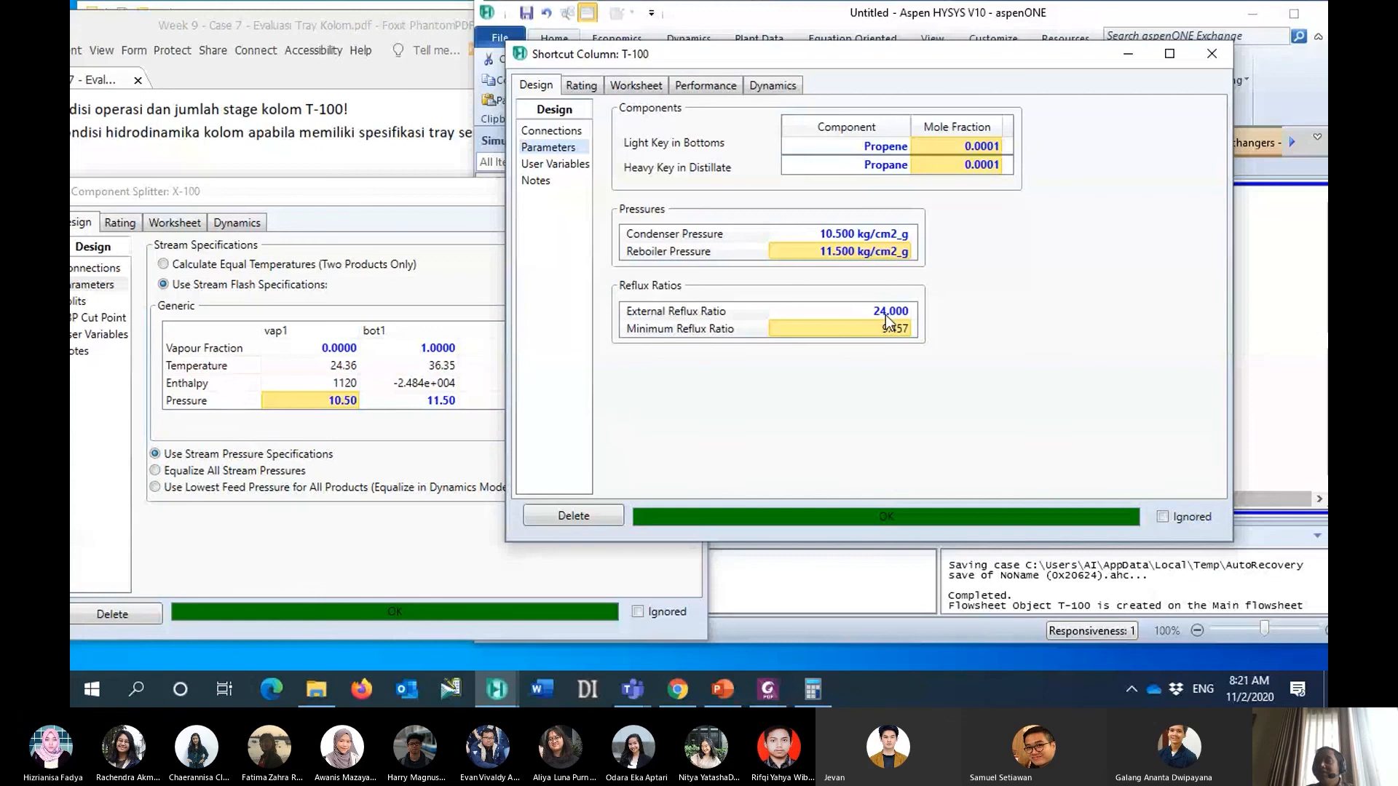
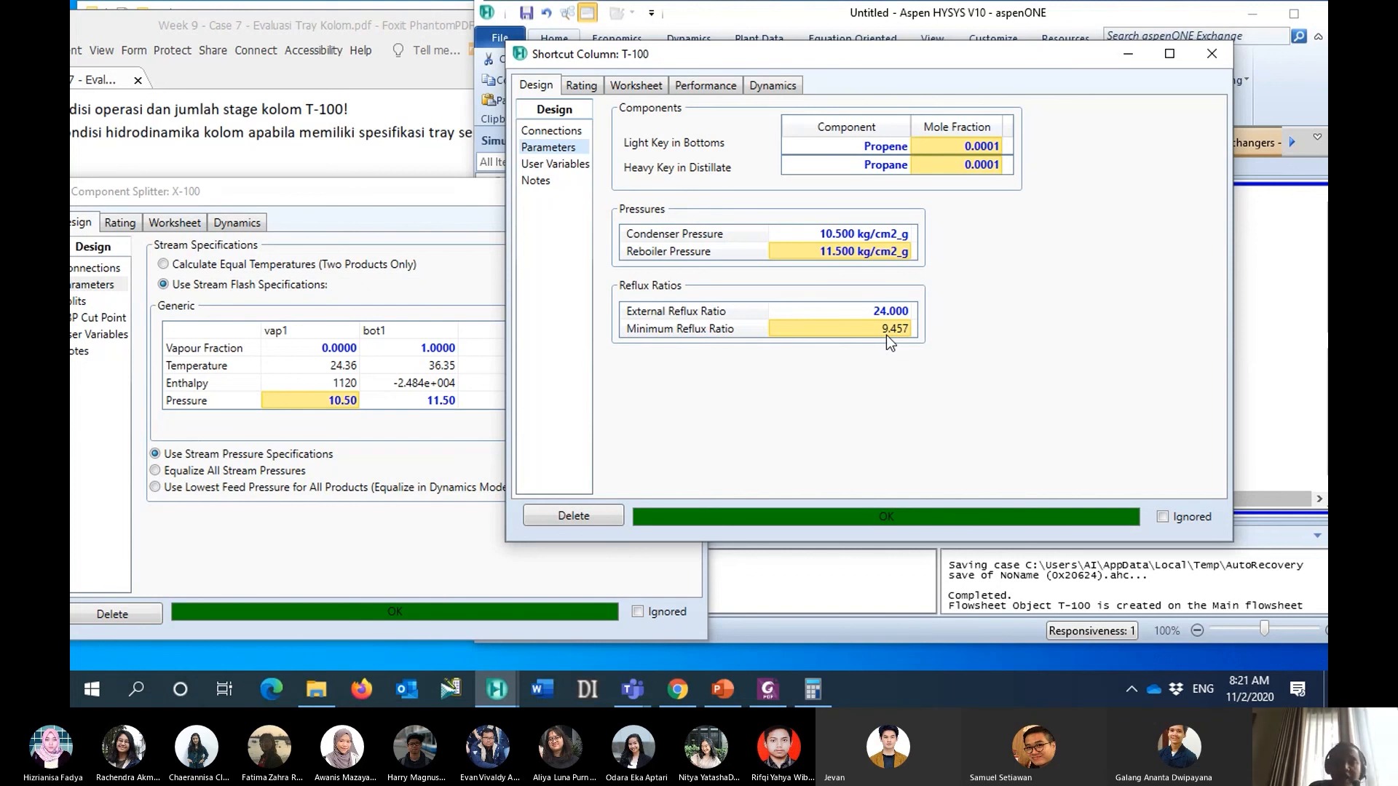
- Review the tray, temperature and flow performance results of shortcut column T-100
drag(845, 57, 566, 88)
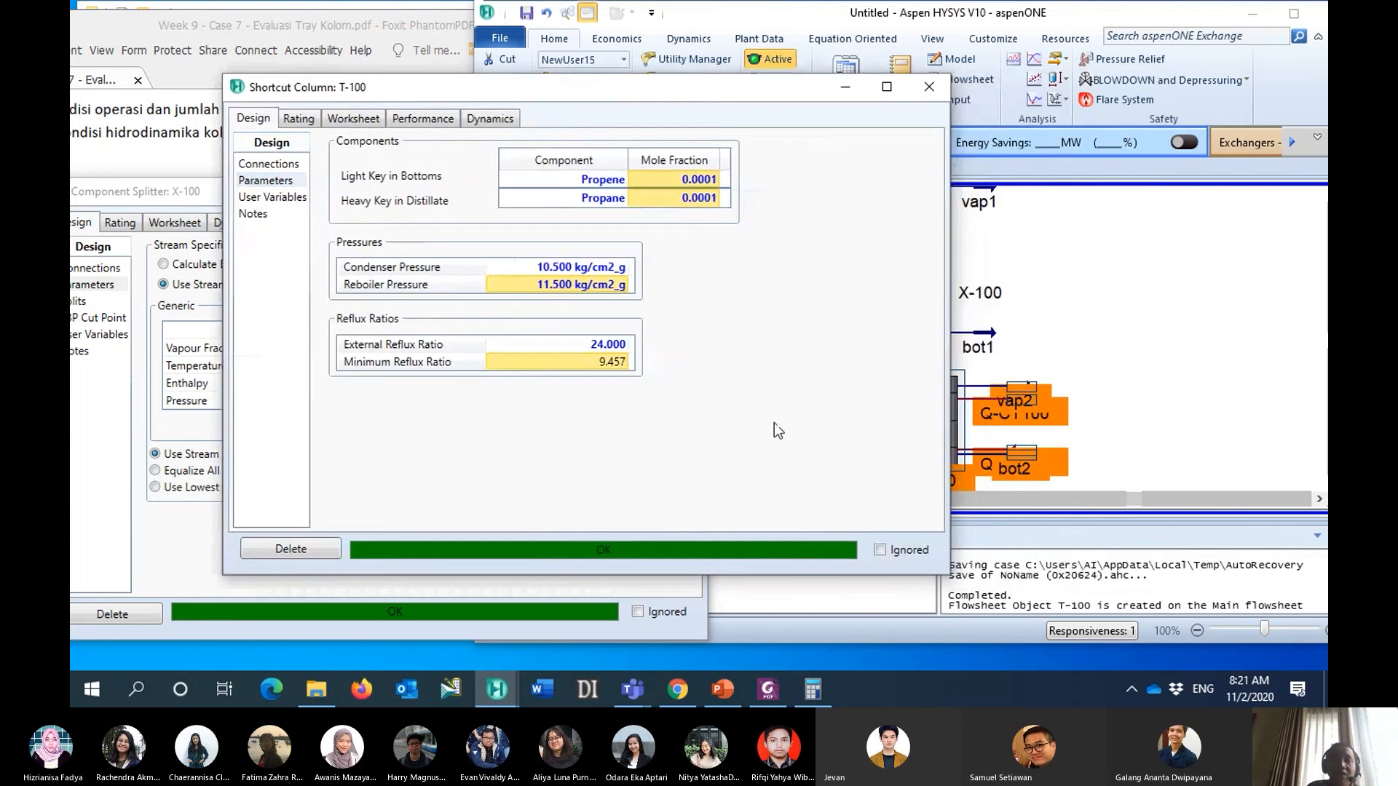
click(424, 116)
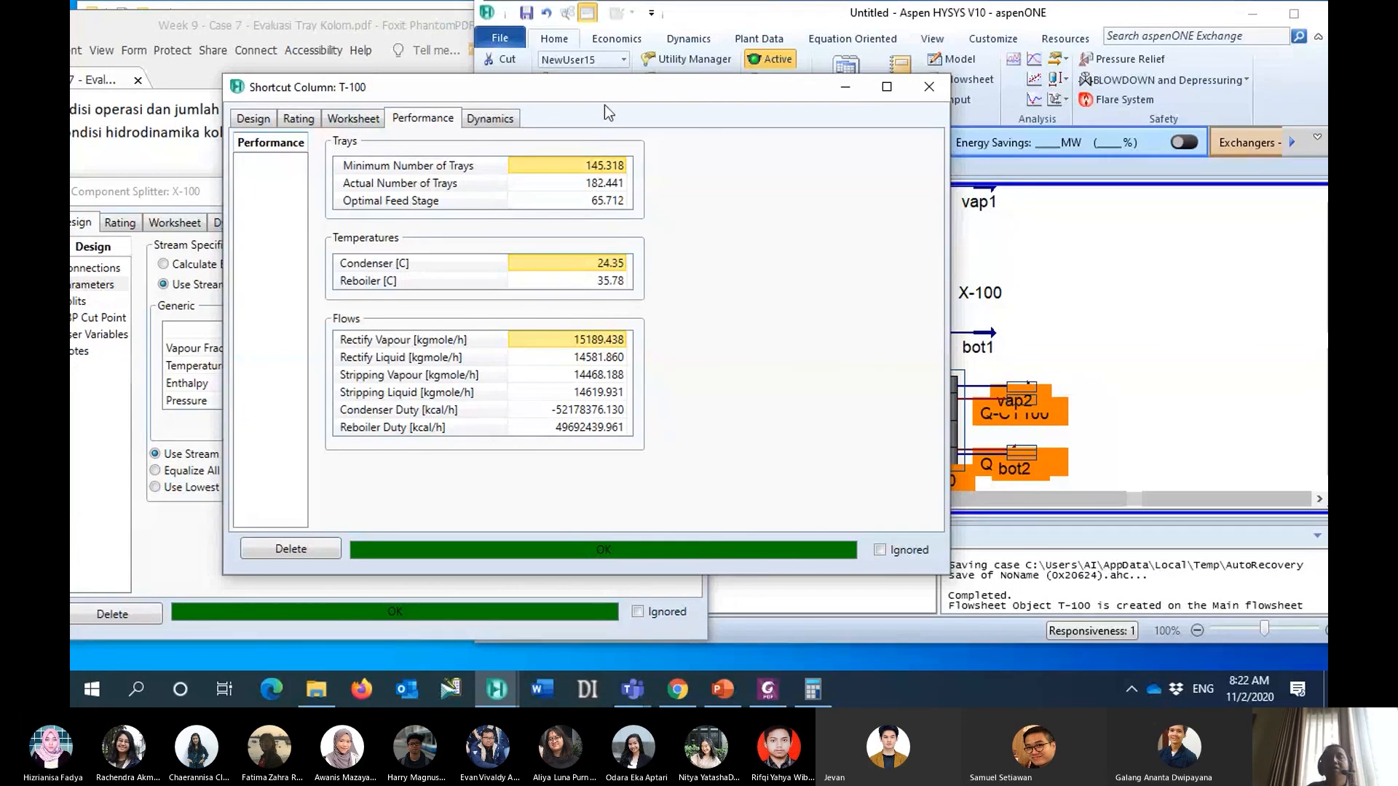
drag(602, 94, 500, 87)
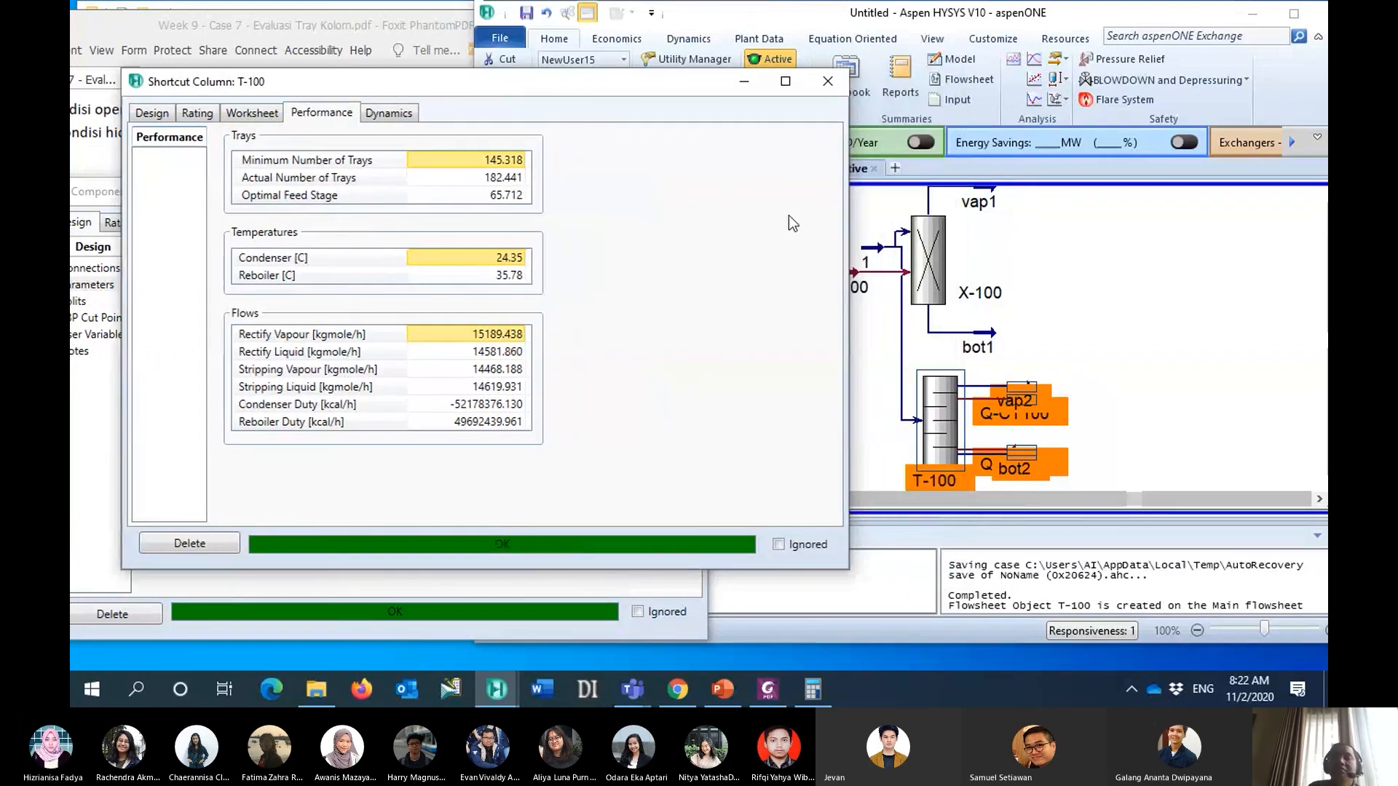
- Add a Distillation Column to the flowsheet's empty area beside X-100 and T-100 and open its design window
click(1109, 350)
scroll(1109, 349, down, 1)
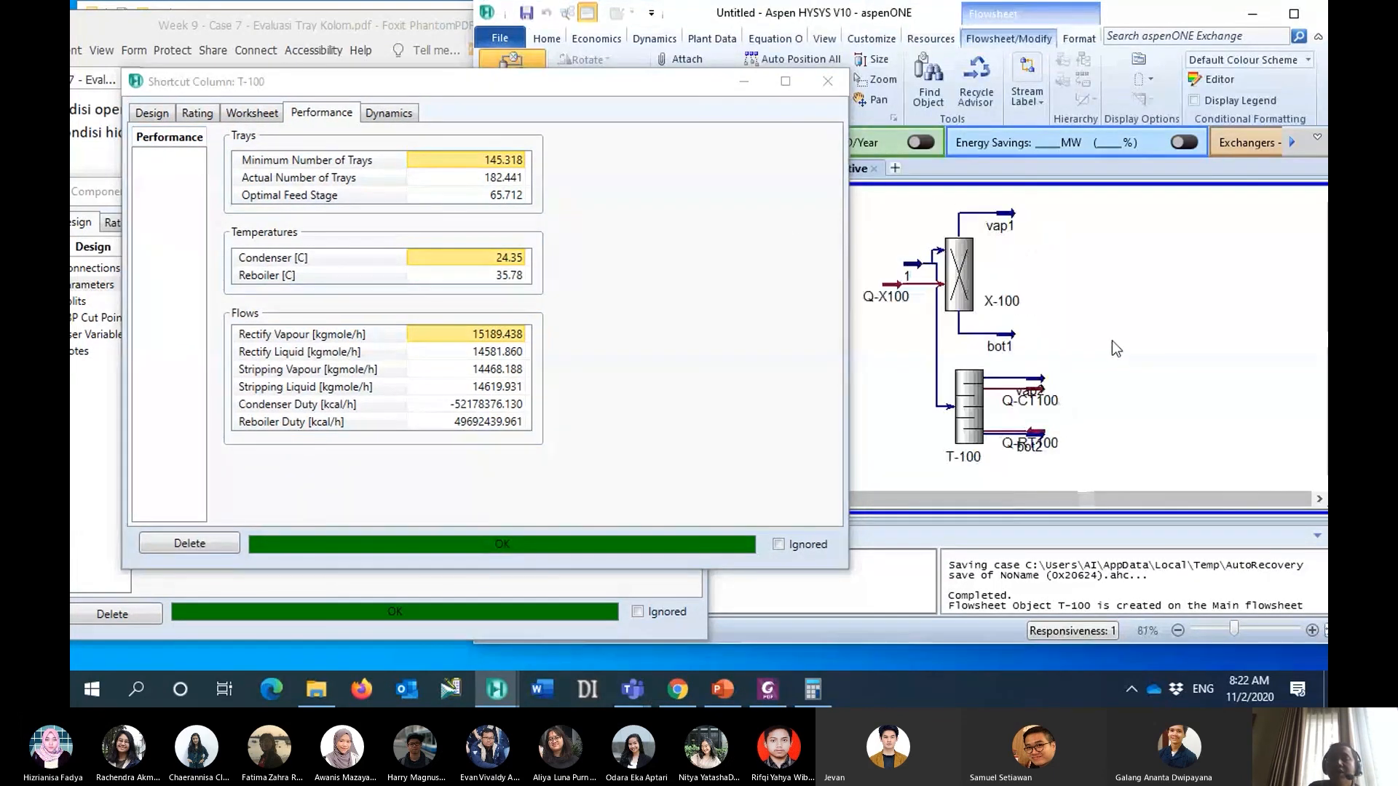
drag(628, 86, 585, 206)
click(1116, 248)
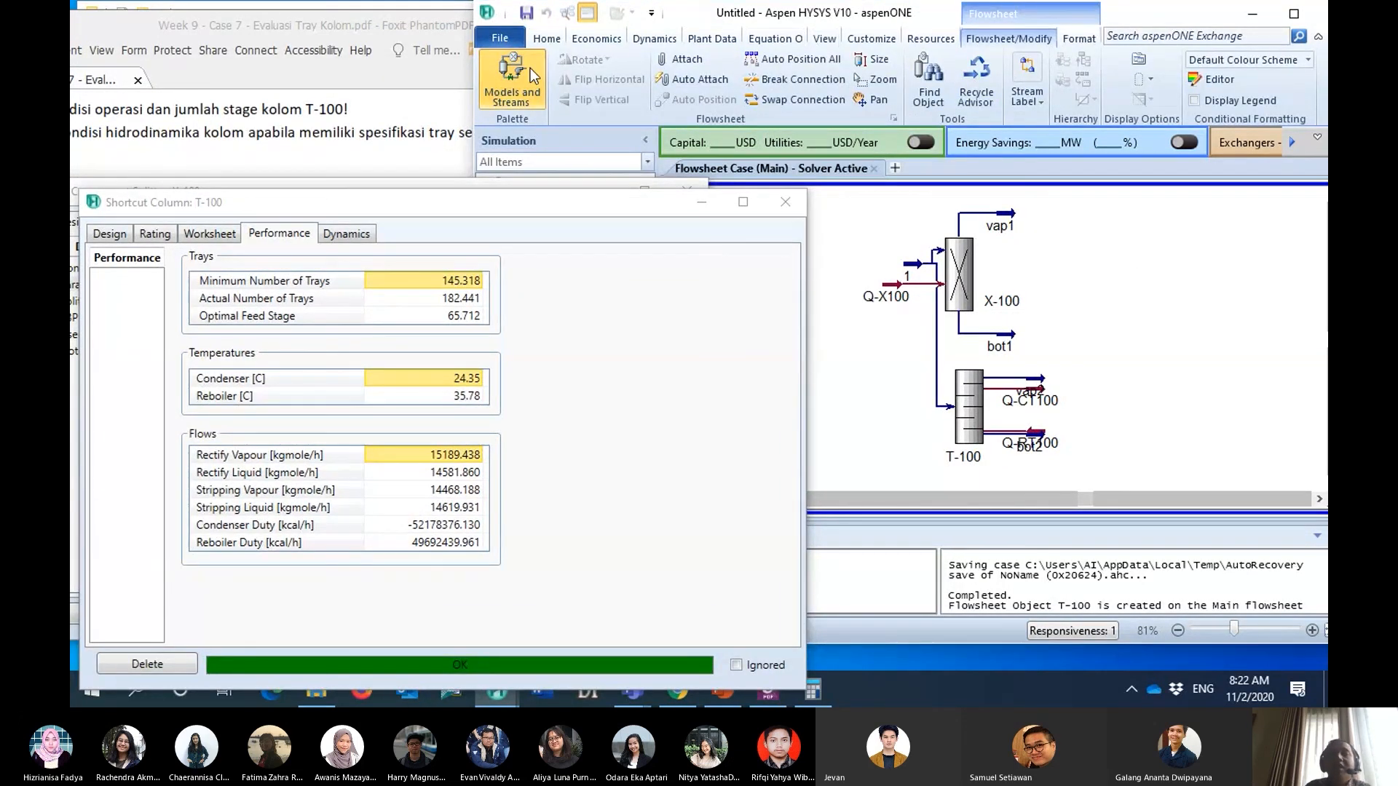
click(520, 93)
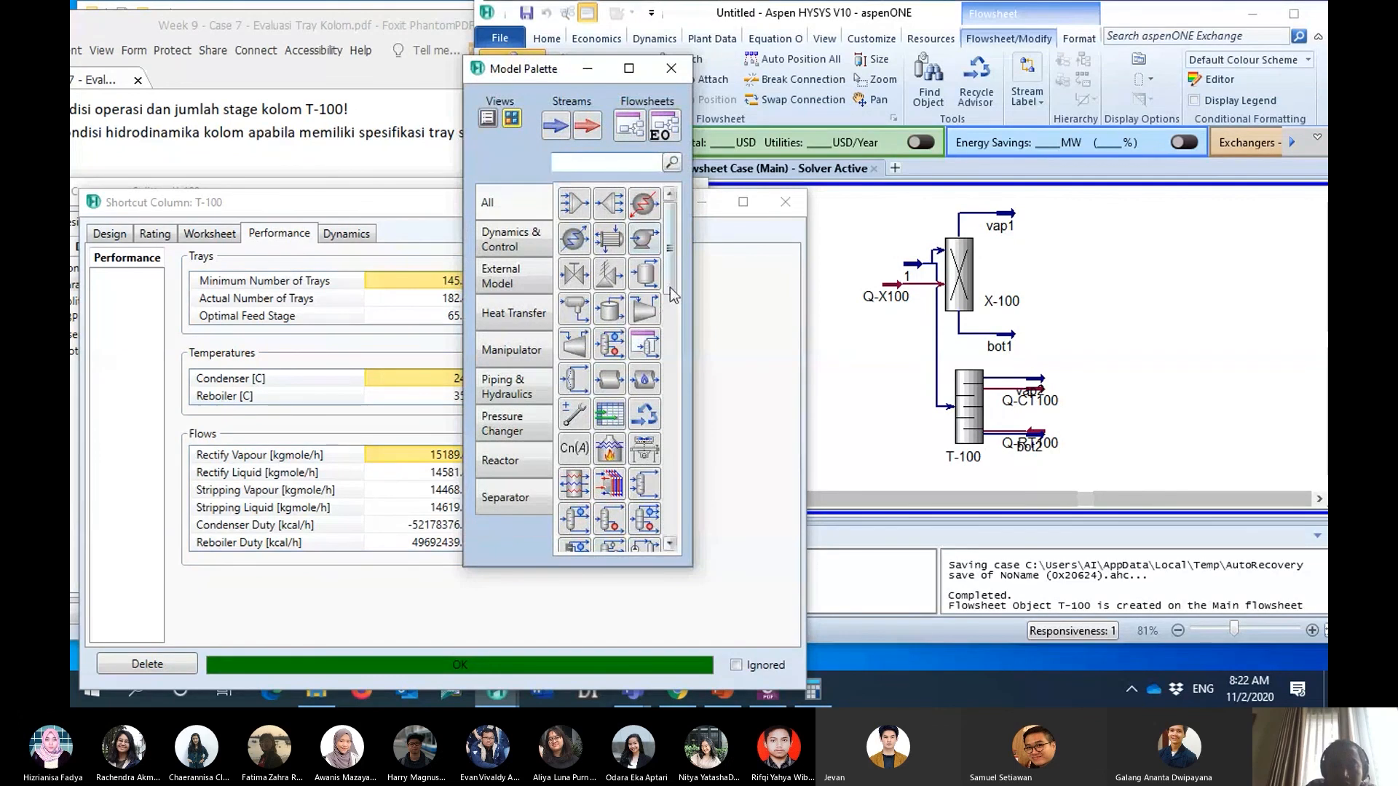
drag(674, 298, 665, 342)
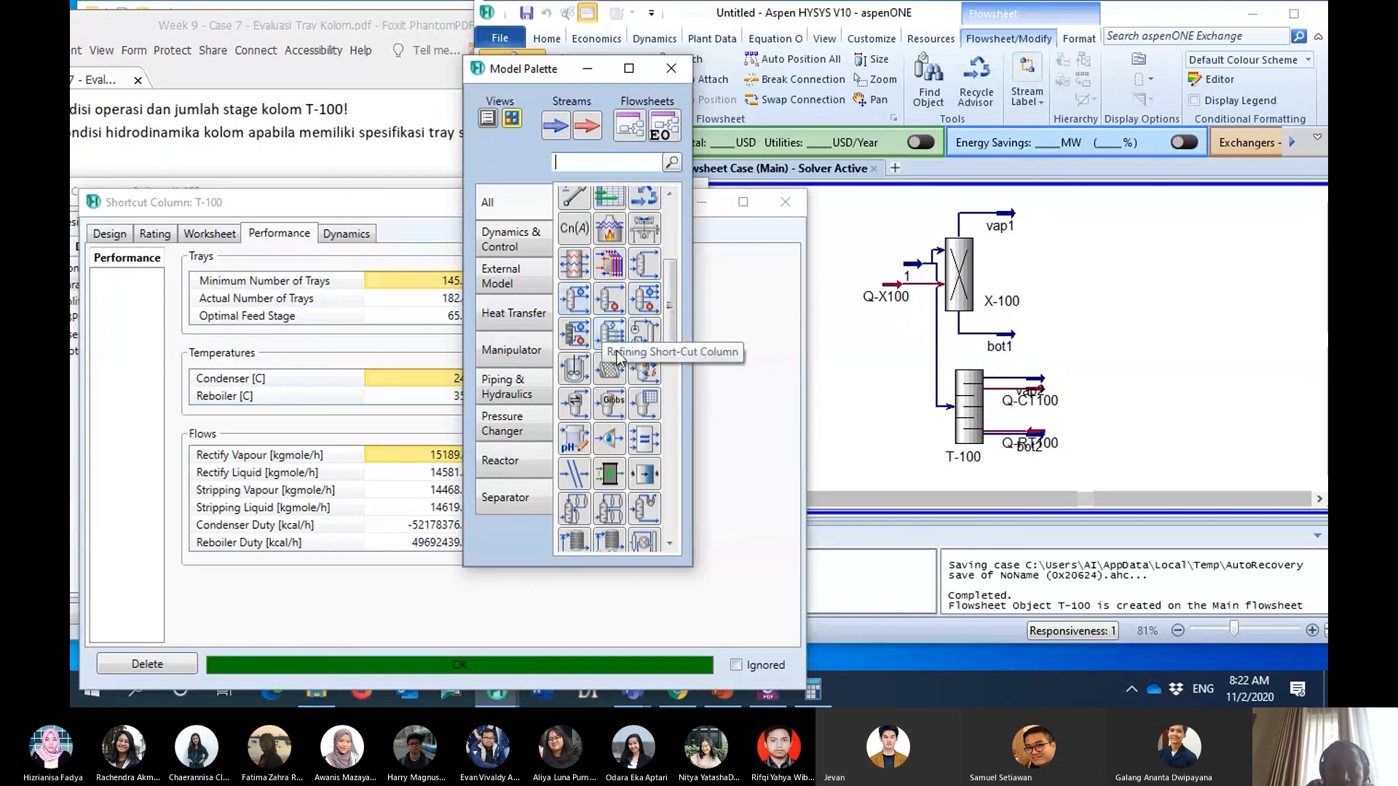
scroll(619, 359, down, 3)
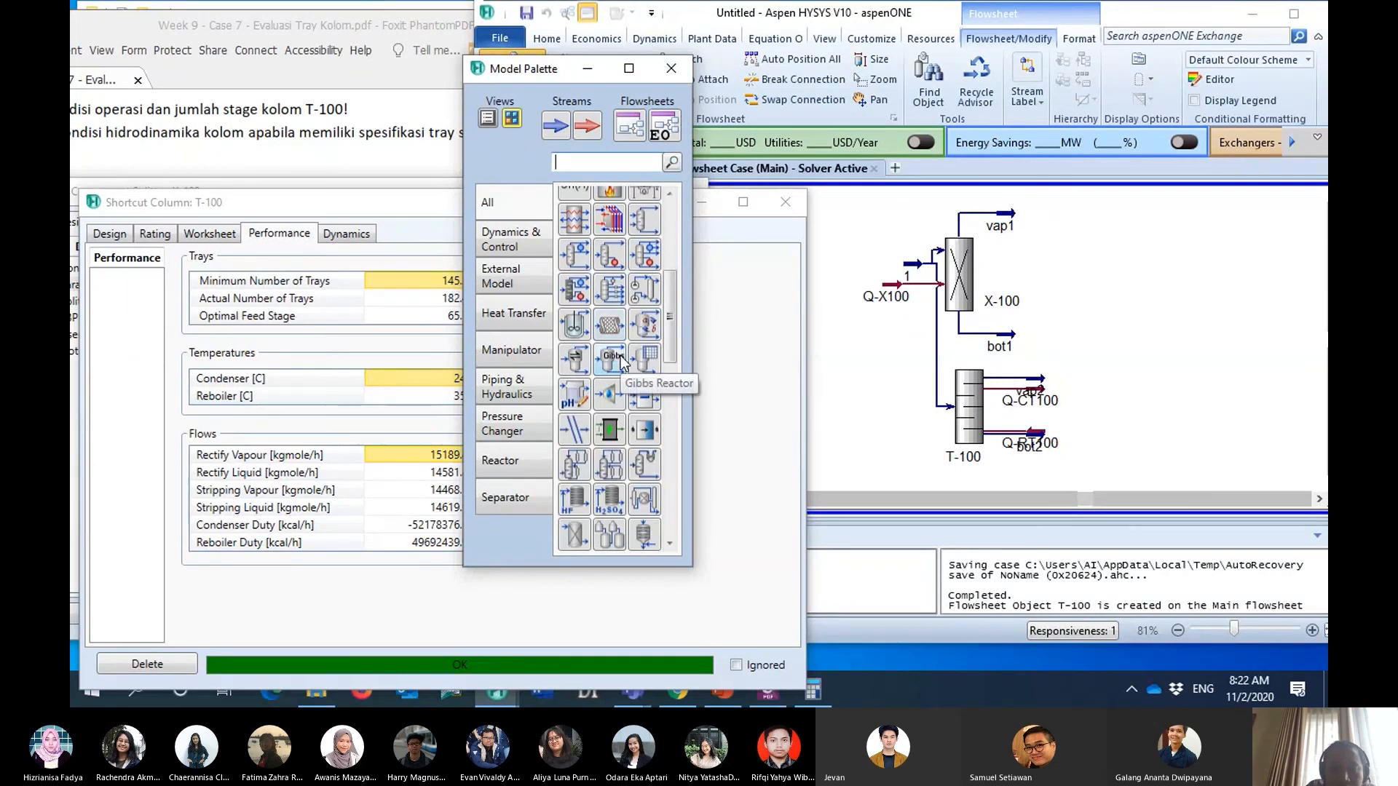
scroll(620, 360, down, 5)
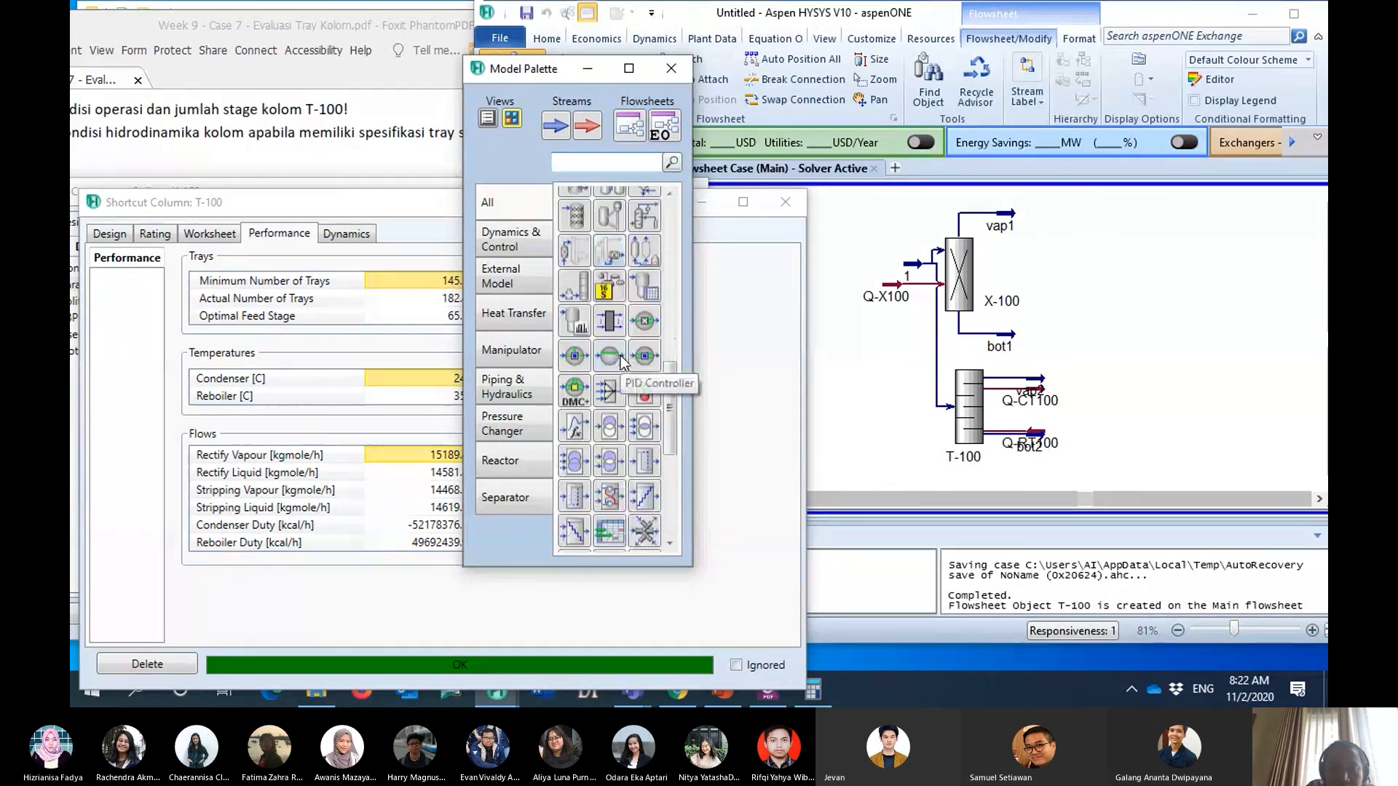
drag(670, 433, 670, 240)
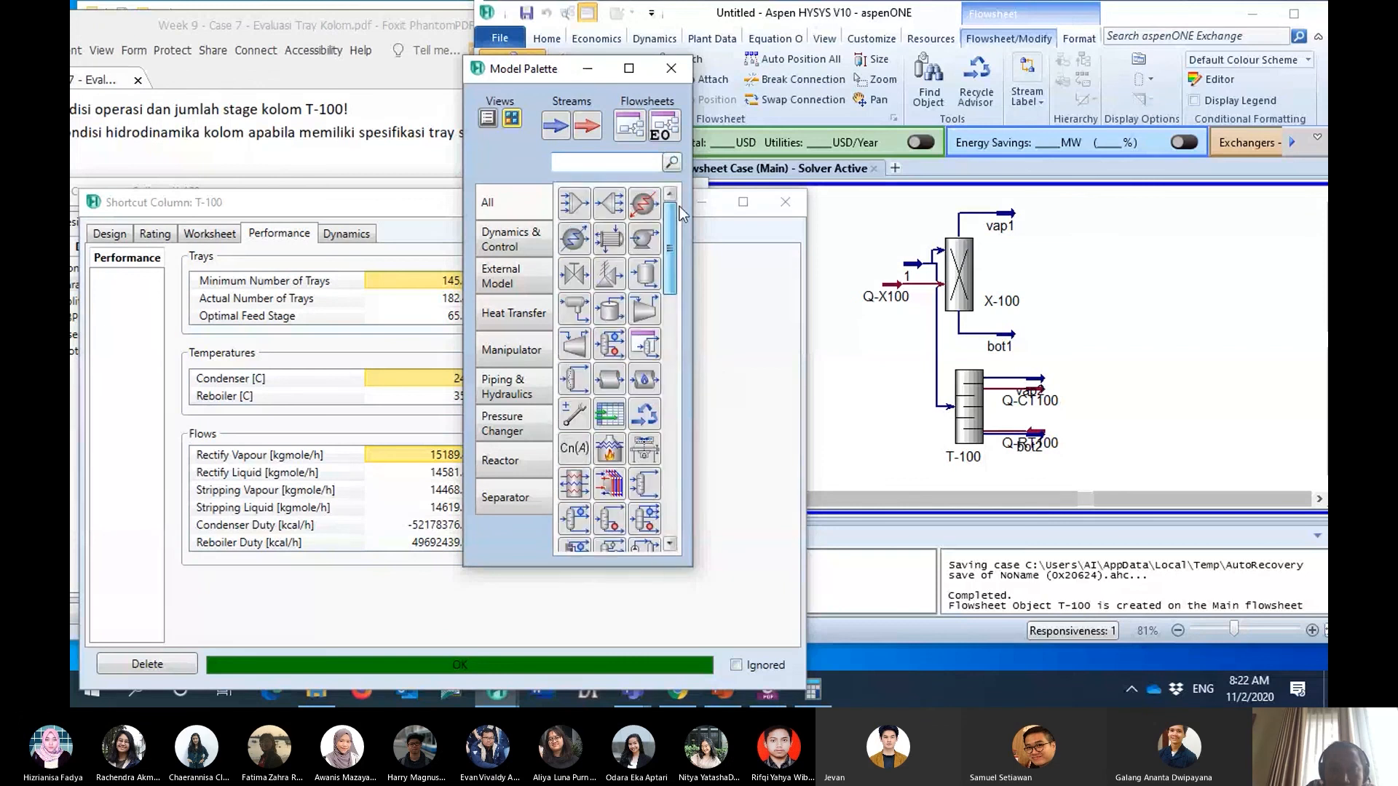
click(617, 352)
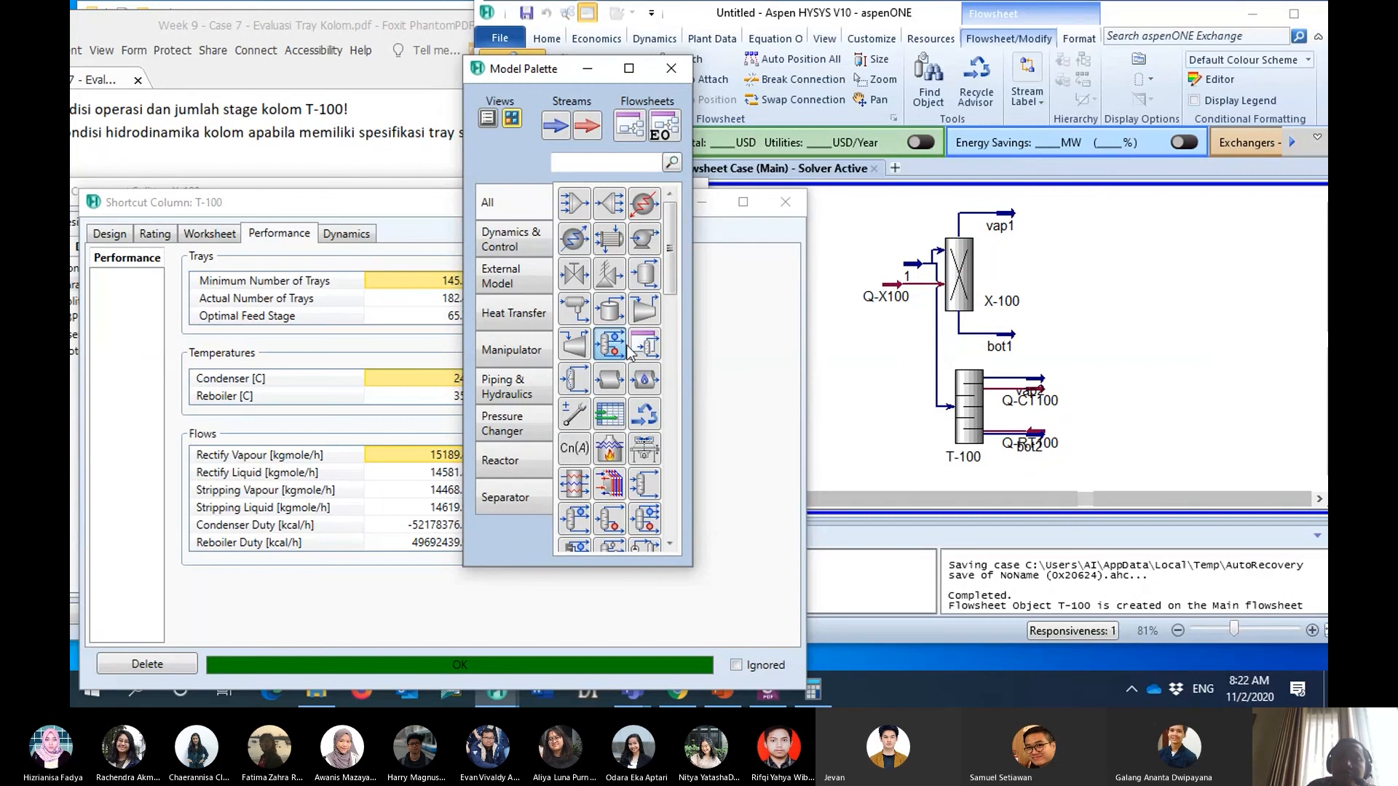
click(1136, 371)
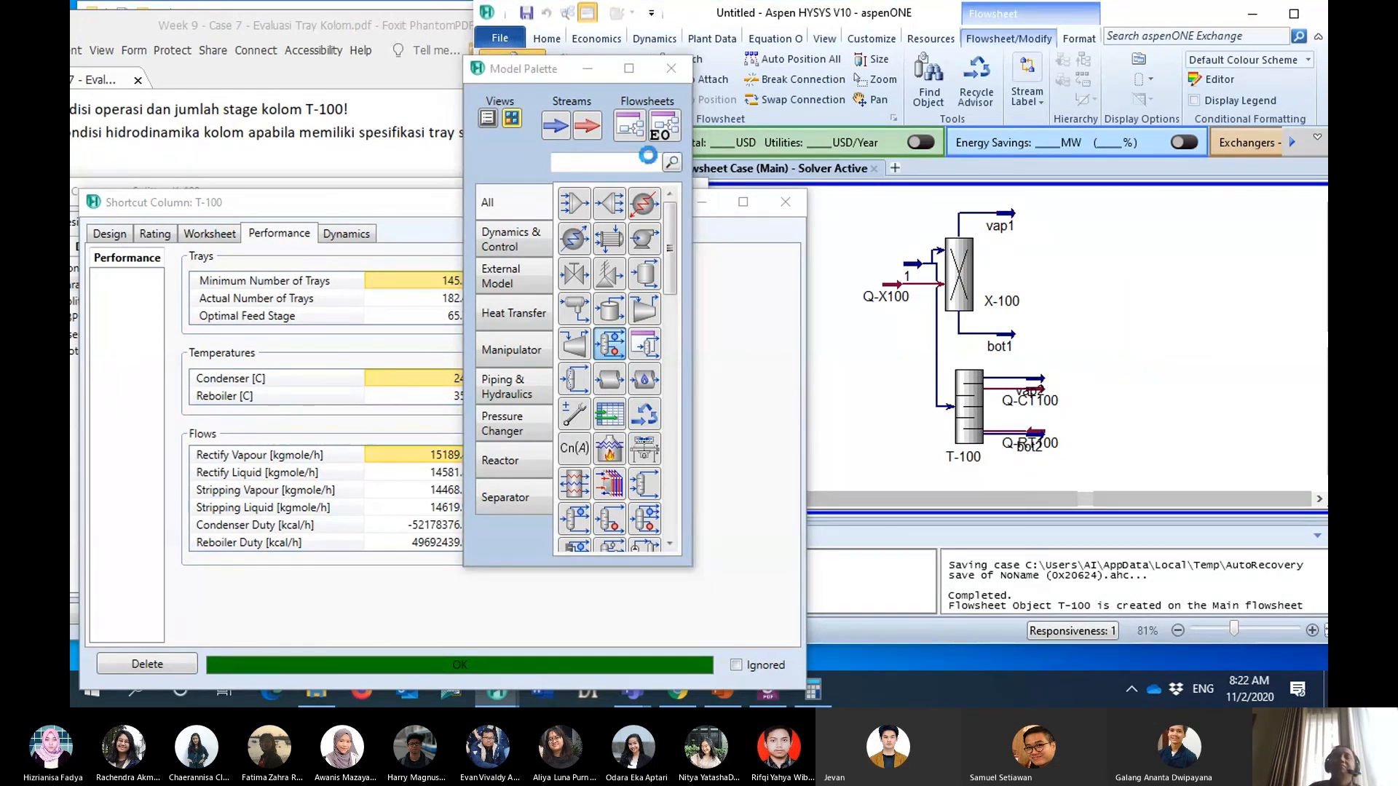
click(596, 73)
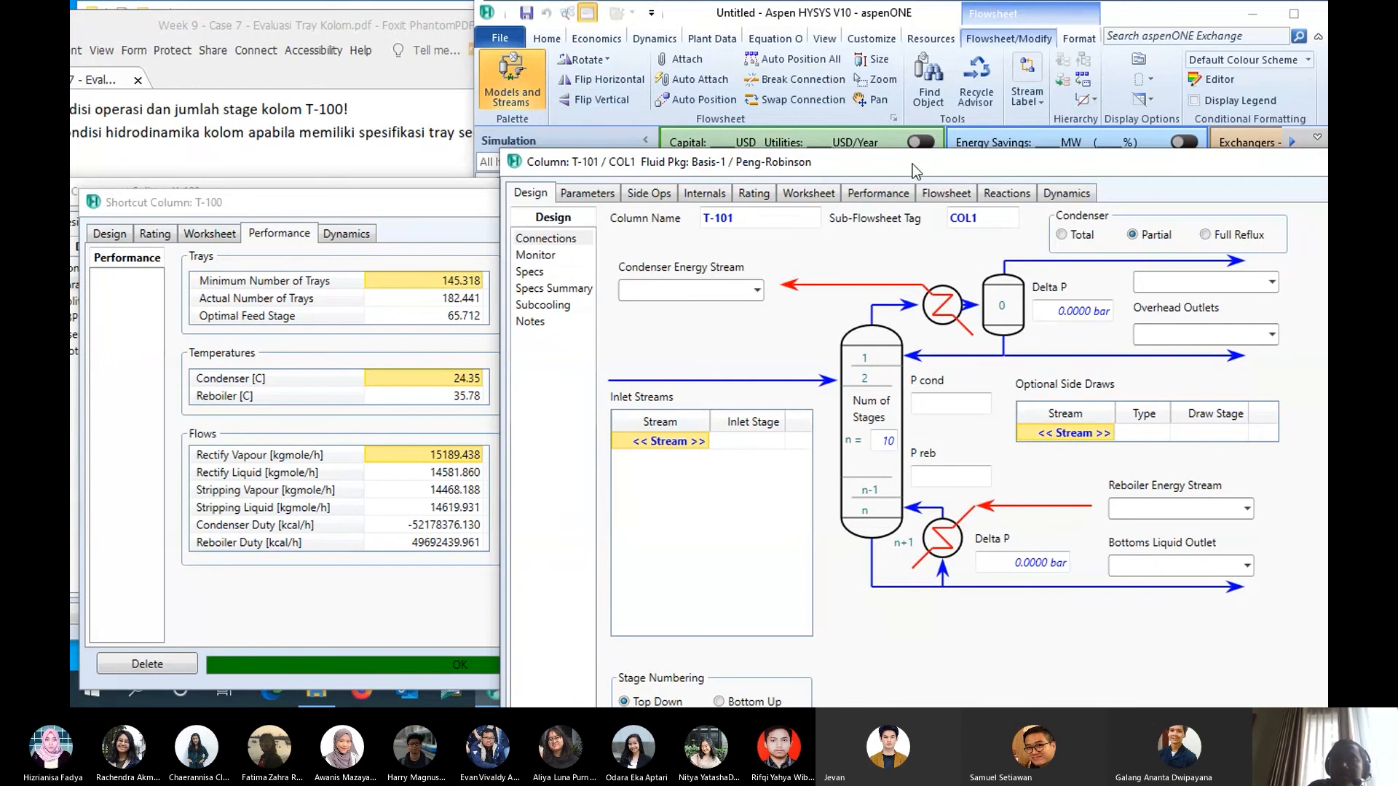
- Connect stream 1 as the inlet of column T-101 and set its number of stages to 182
drag(912, 164, 888, 124)
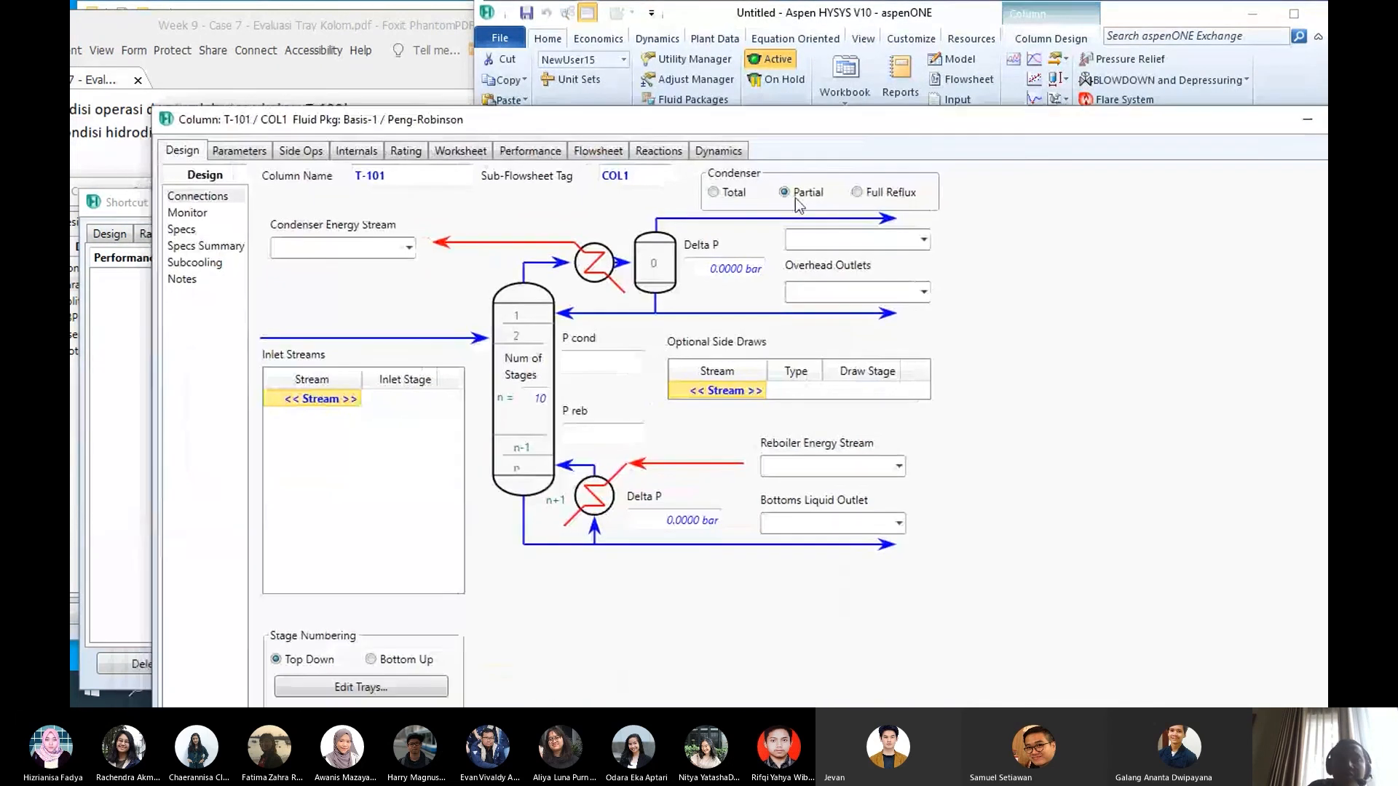
click(354, 400)
click(347, 418)
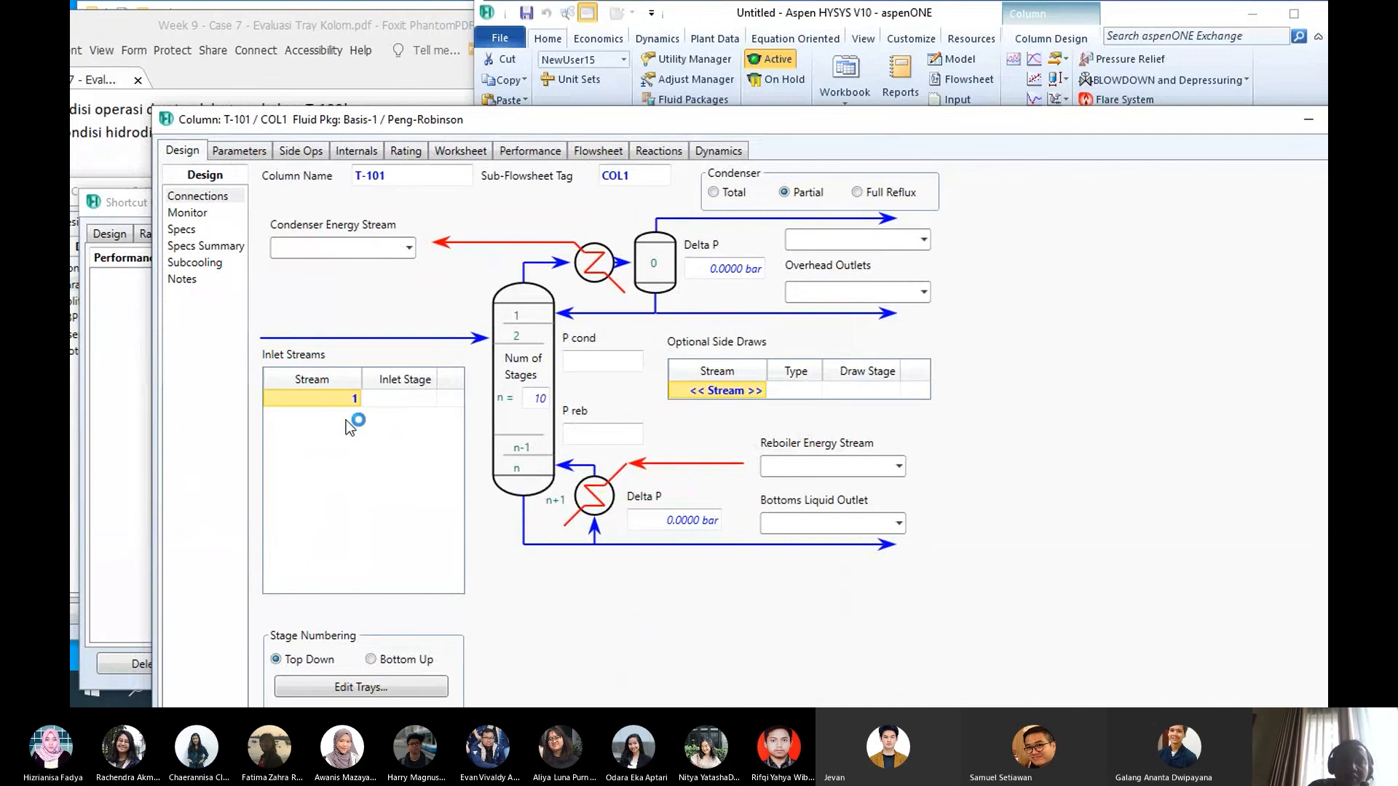
drag(655, 125, 729, 87)
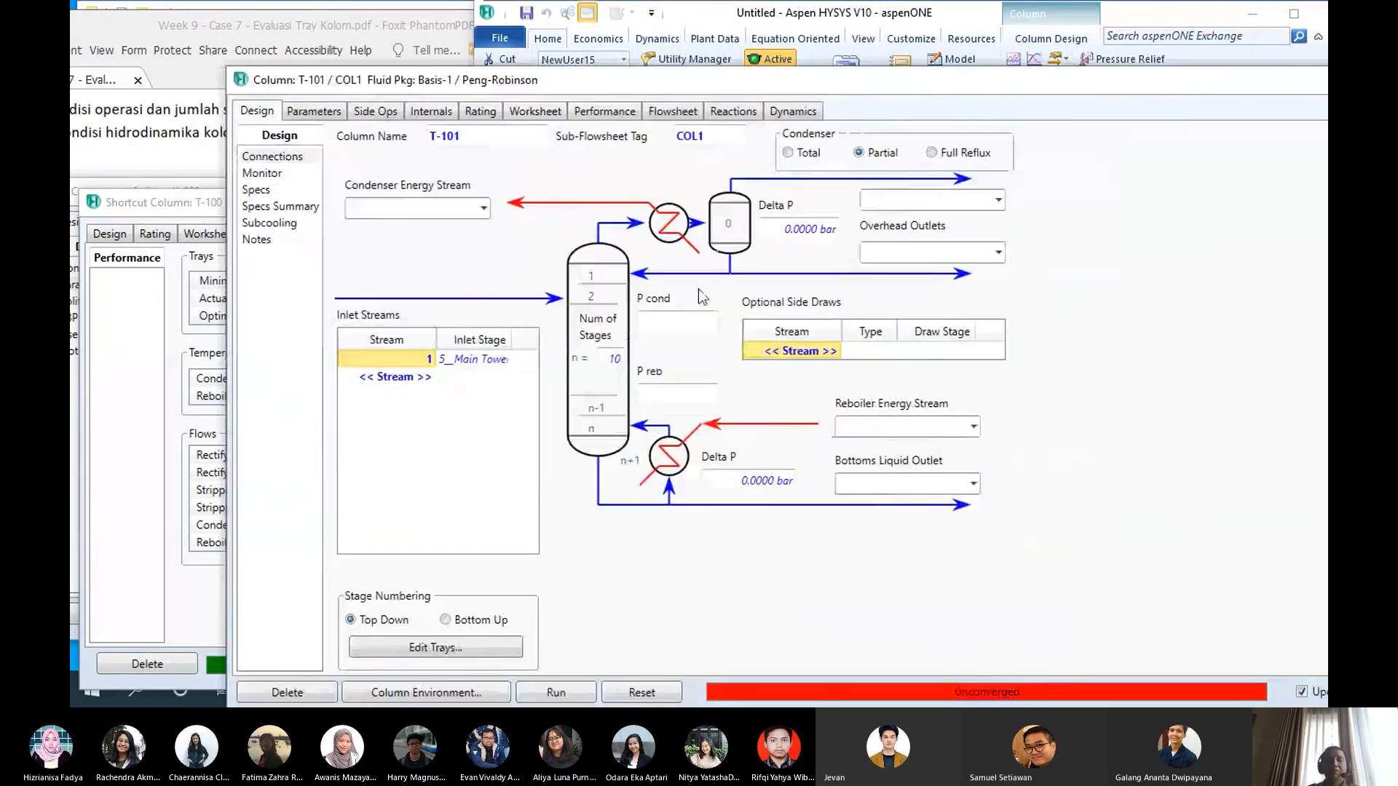
click(612, 358)
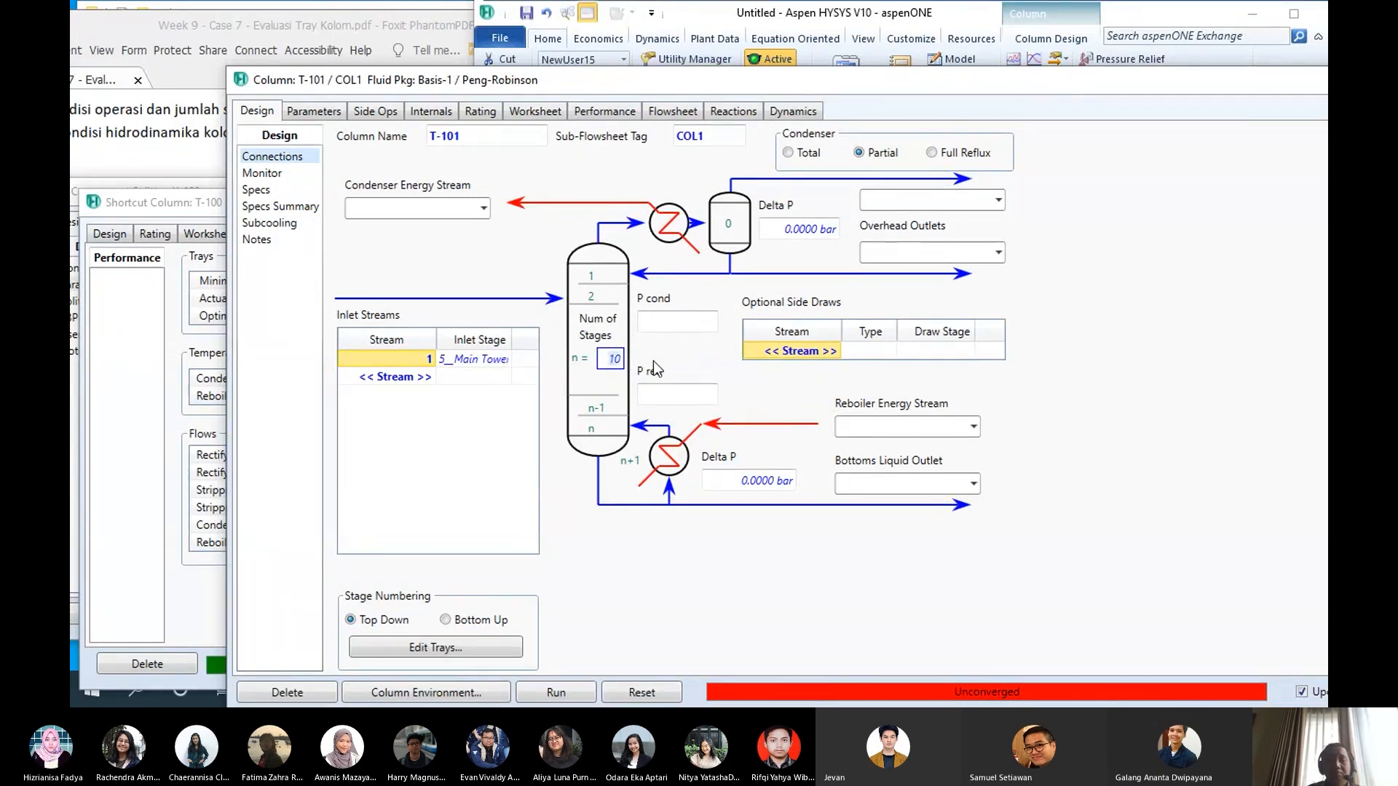
text(182)
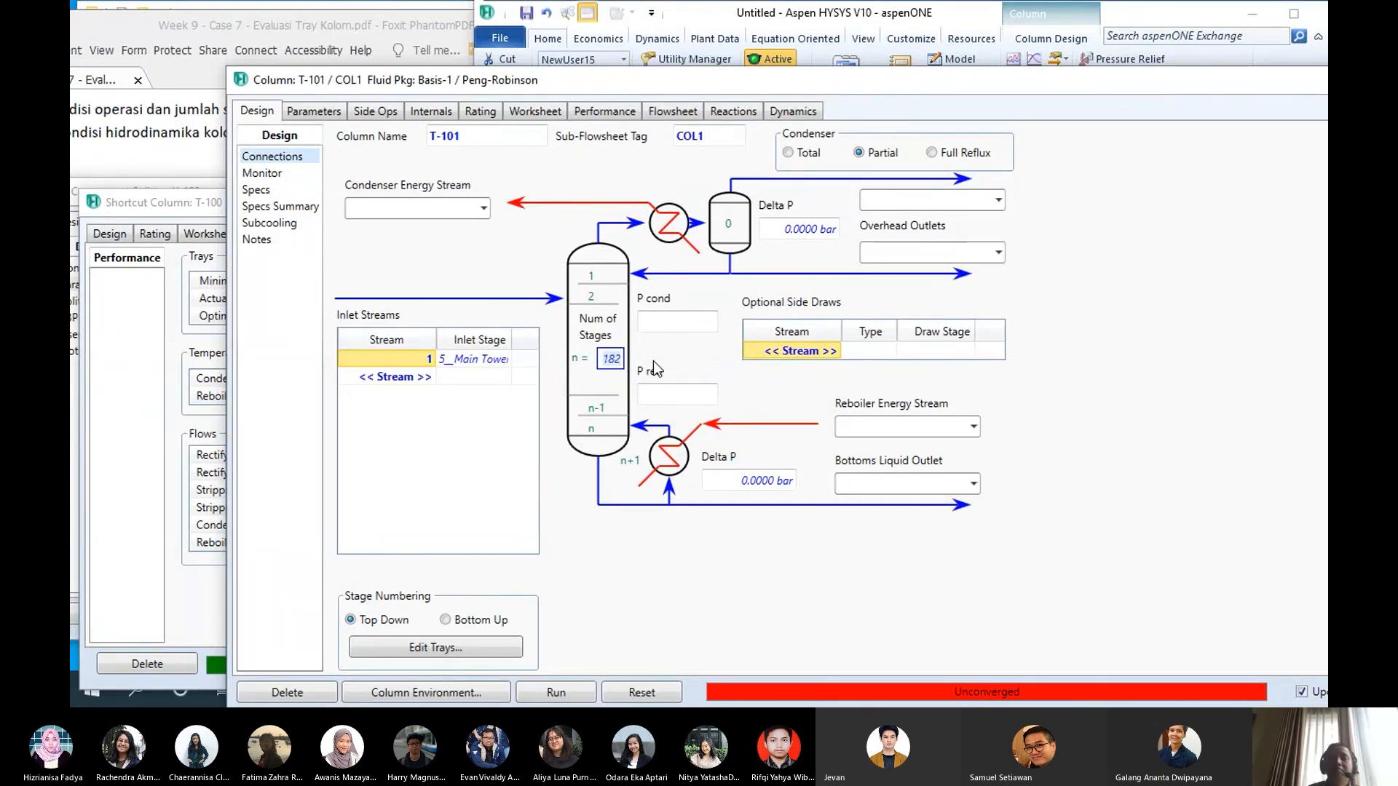
key(Return)
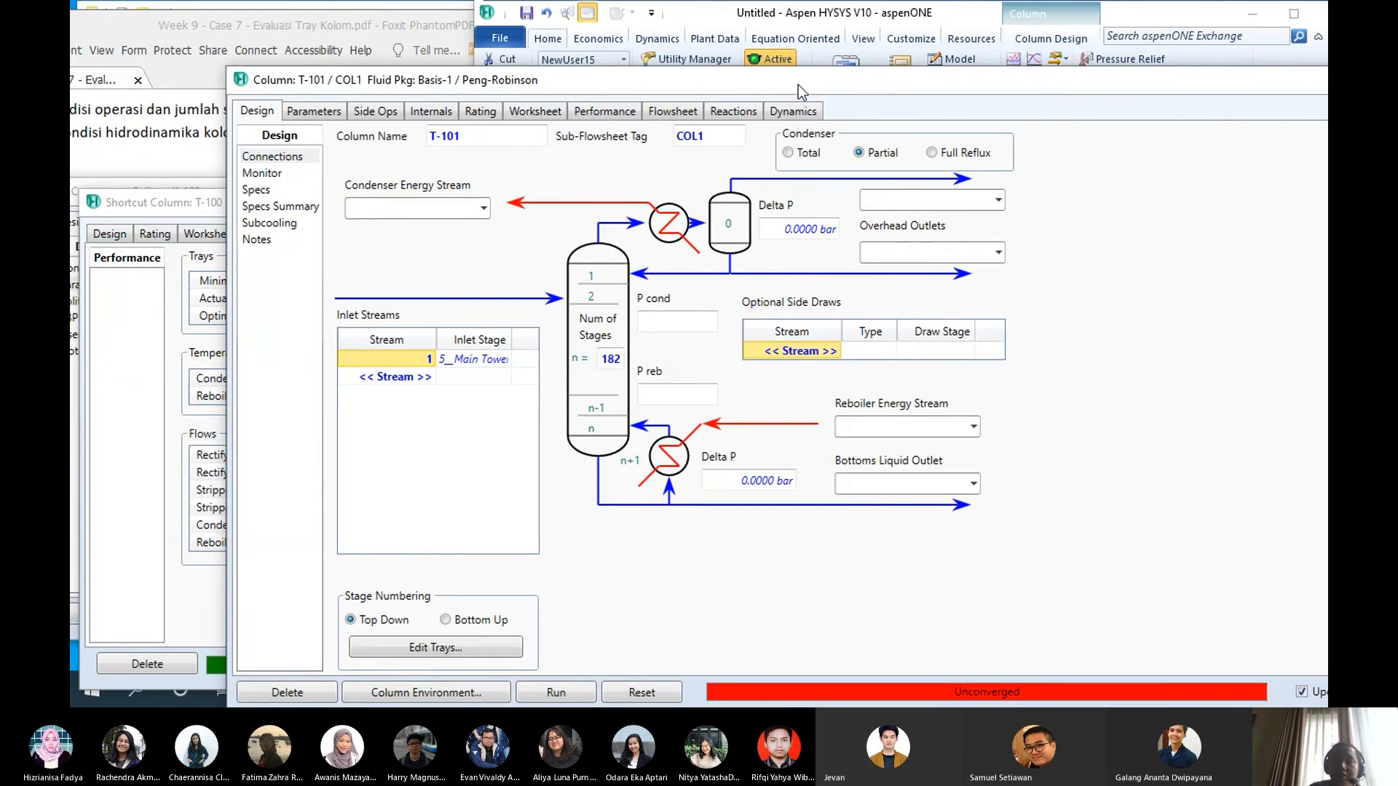
- Set the inlet stage of stream 1 in T-101 to 66__Main Tower
drag(798, 81, 745, 97)
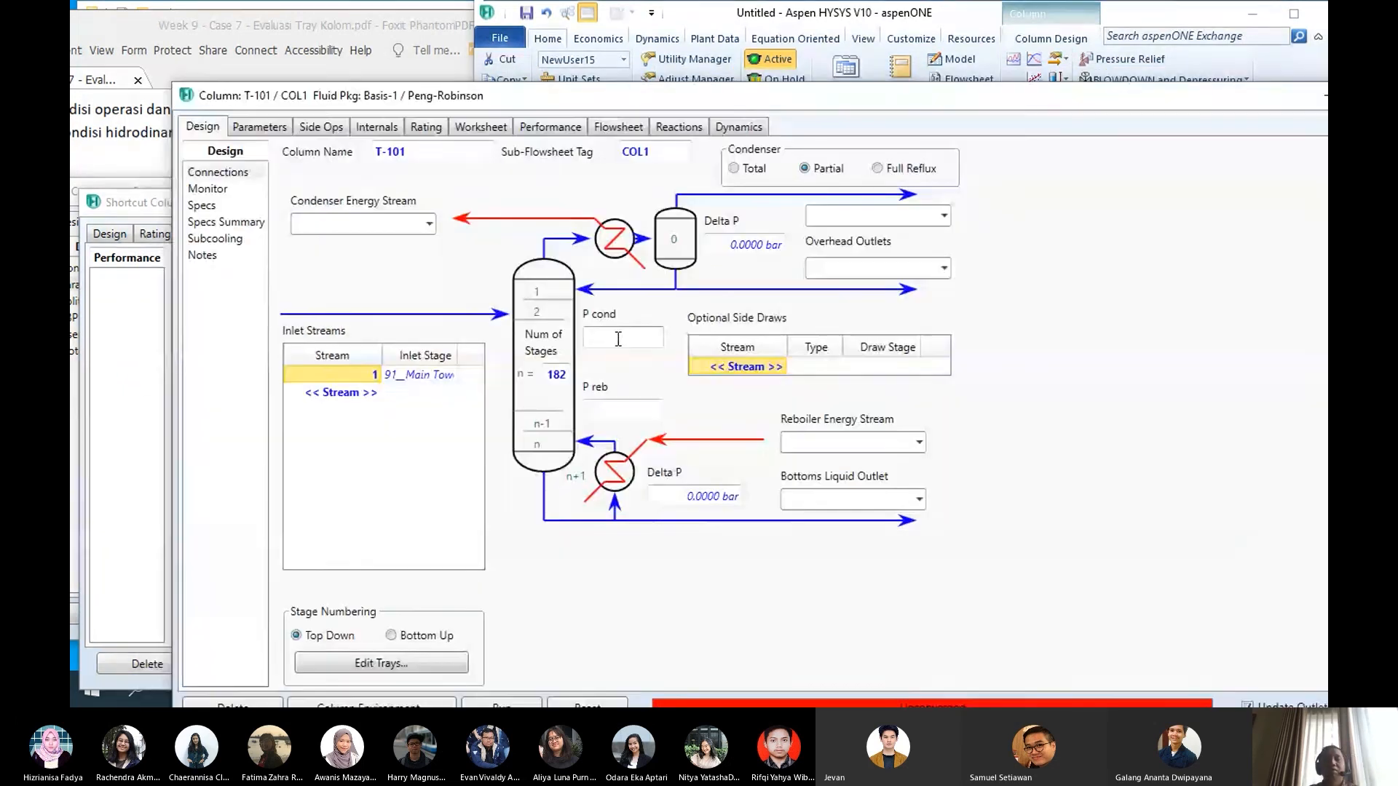
click(650, 337)
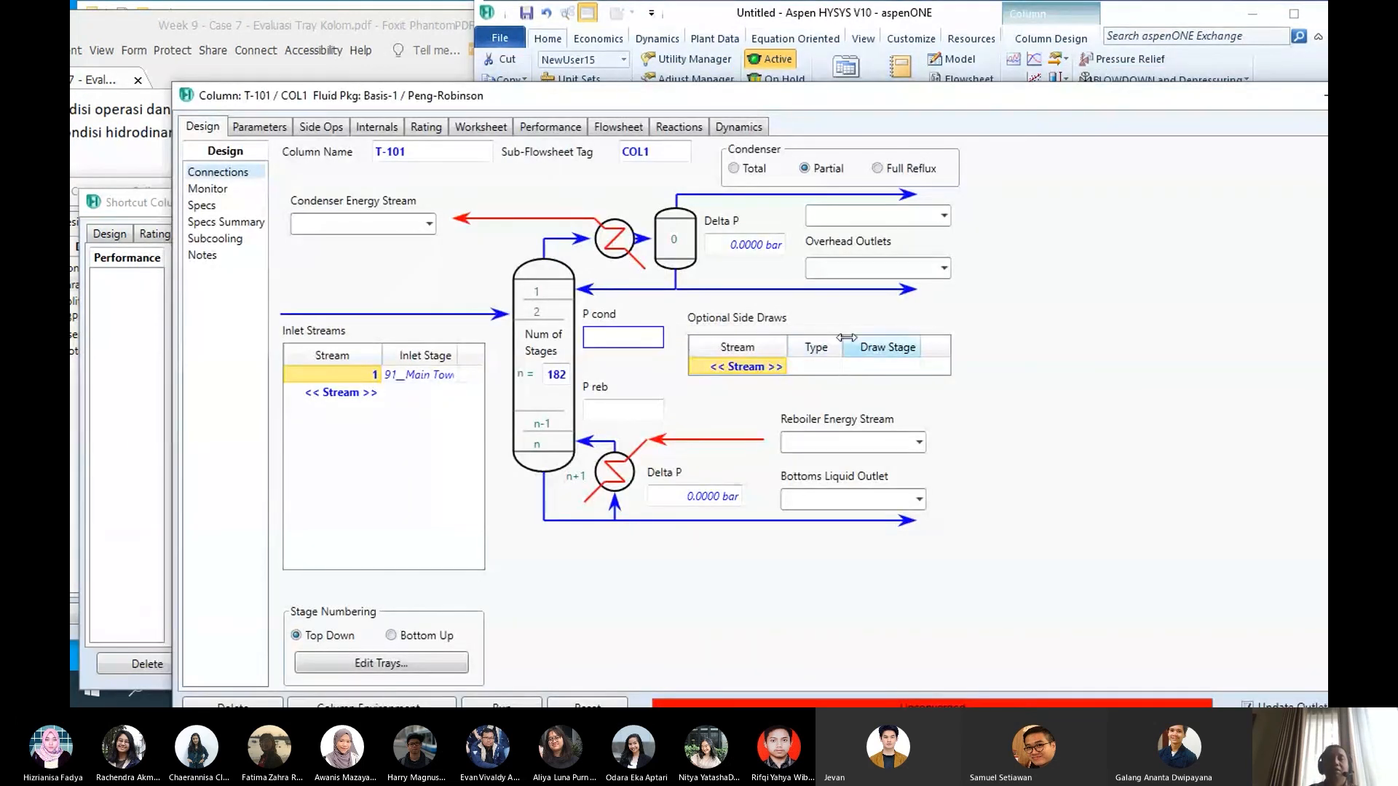
drag(657, 90, 721, 14)
click(517, 299)
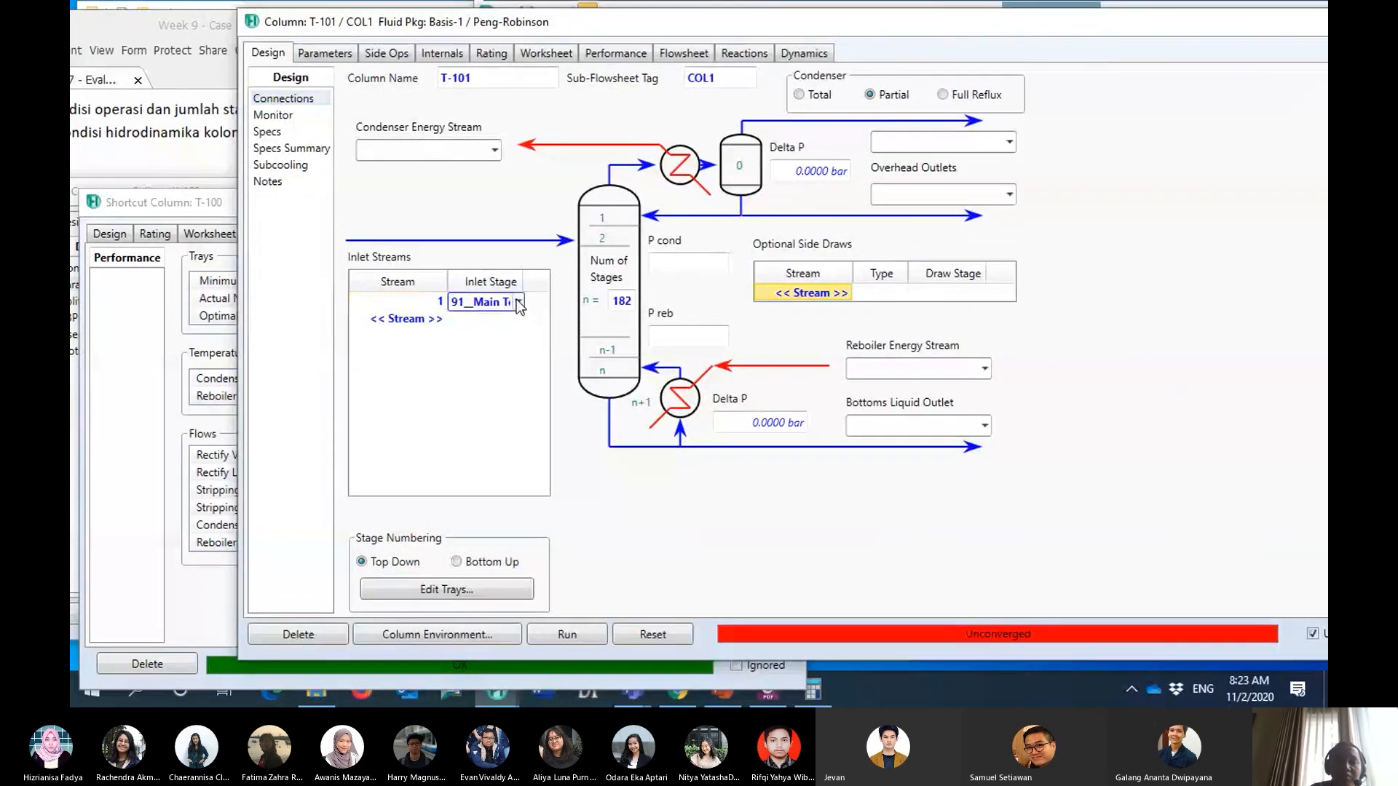
click(518, 302)
drag(558, 471, 559, 430)
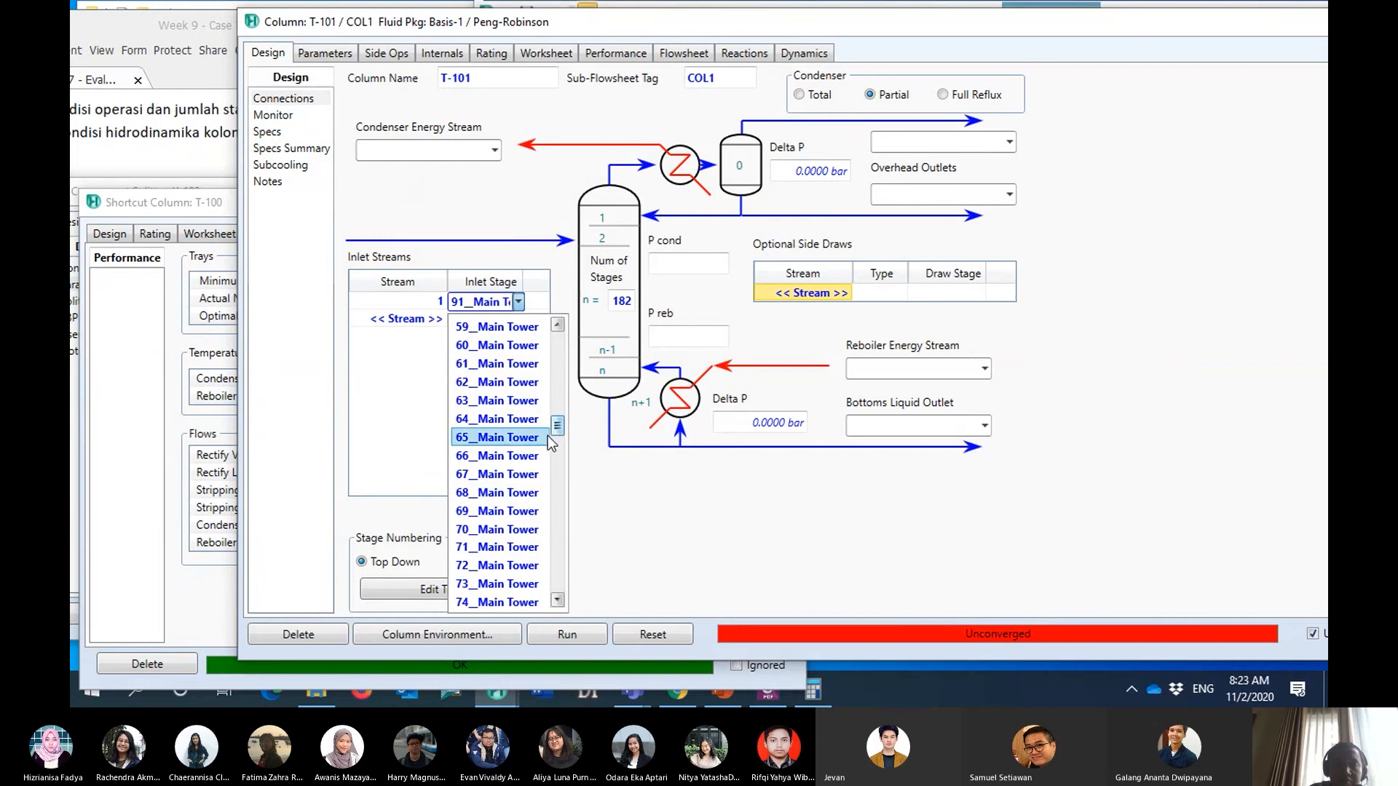
click(531, 456)
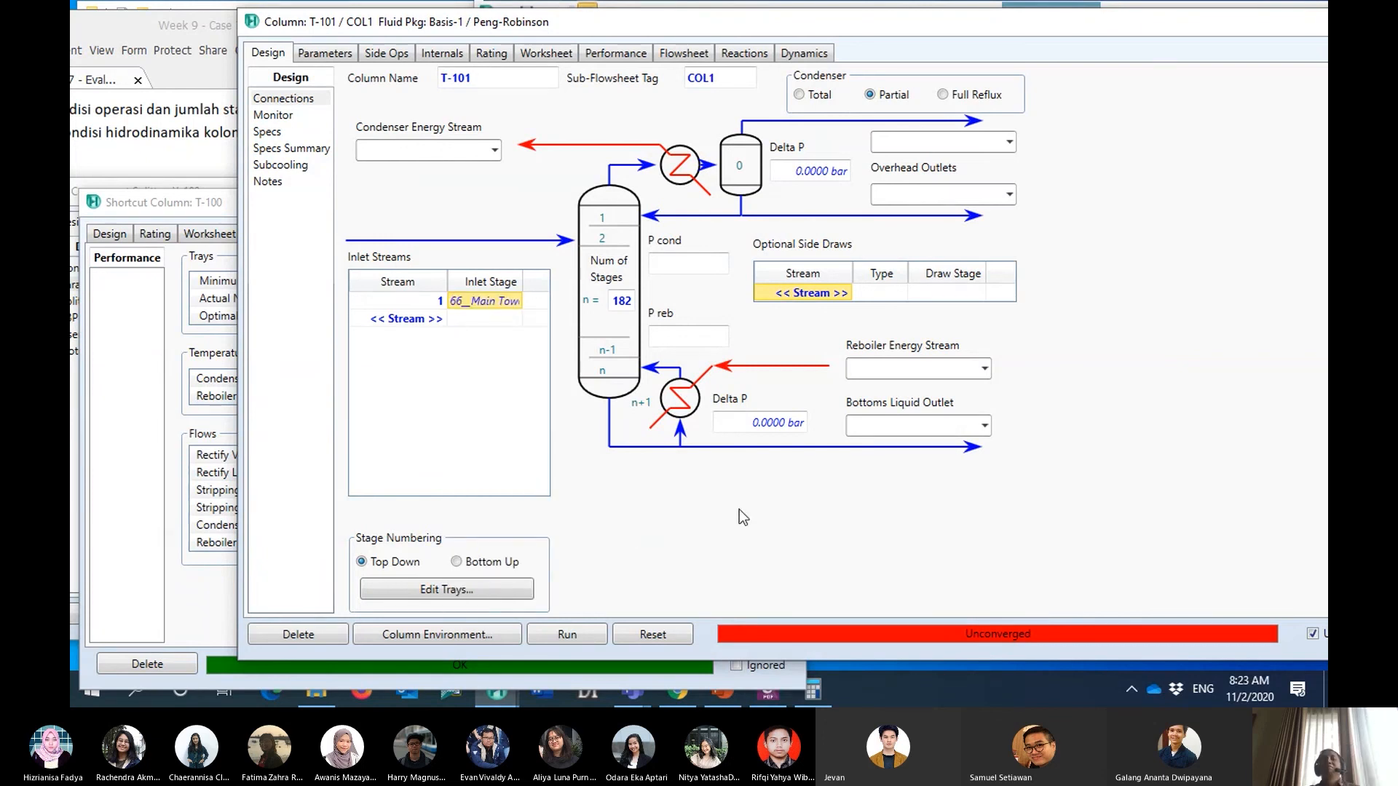
- Set T-101's condenser pressure to 10.5 kg/cm2_g and its reboiler pressure to 11.5 kg/cm2_g
click(699, 265)
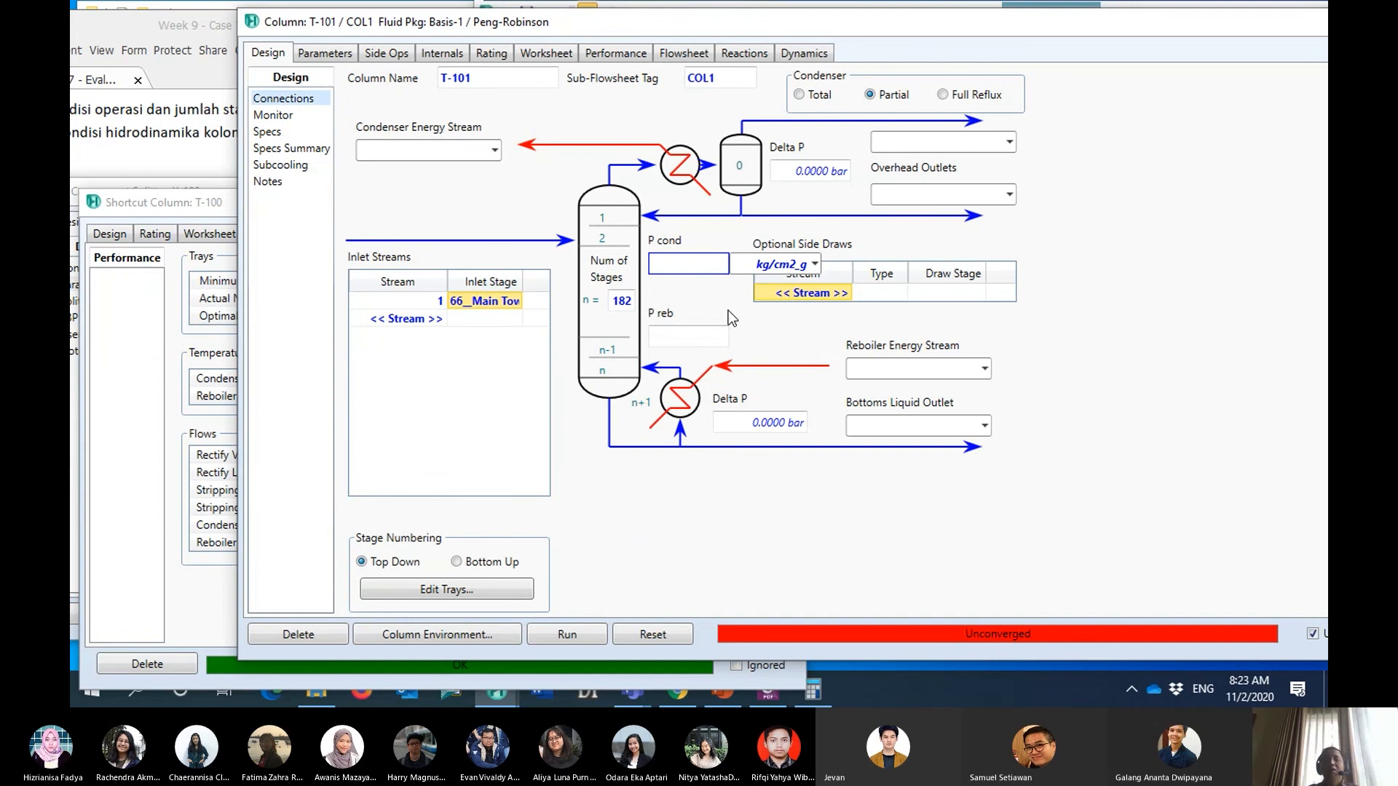
text(1)
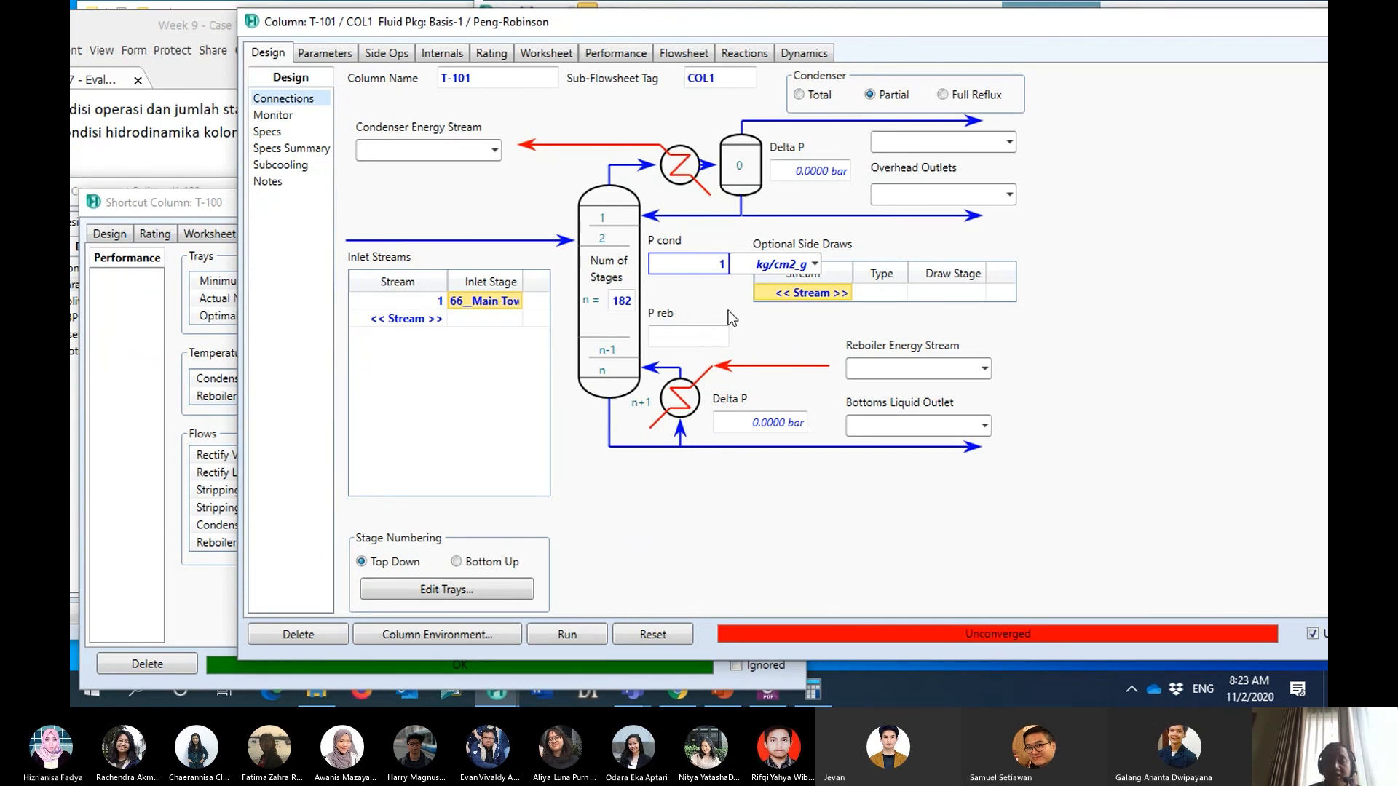
key(BackSpace)
text(10.5)
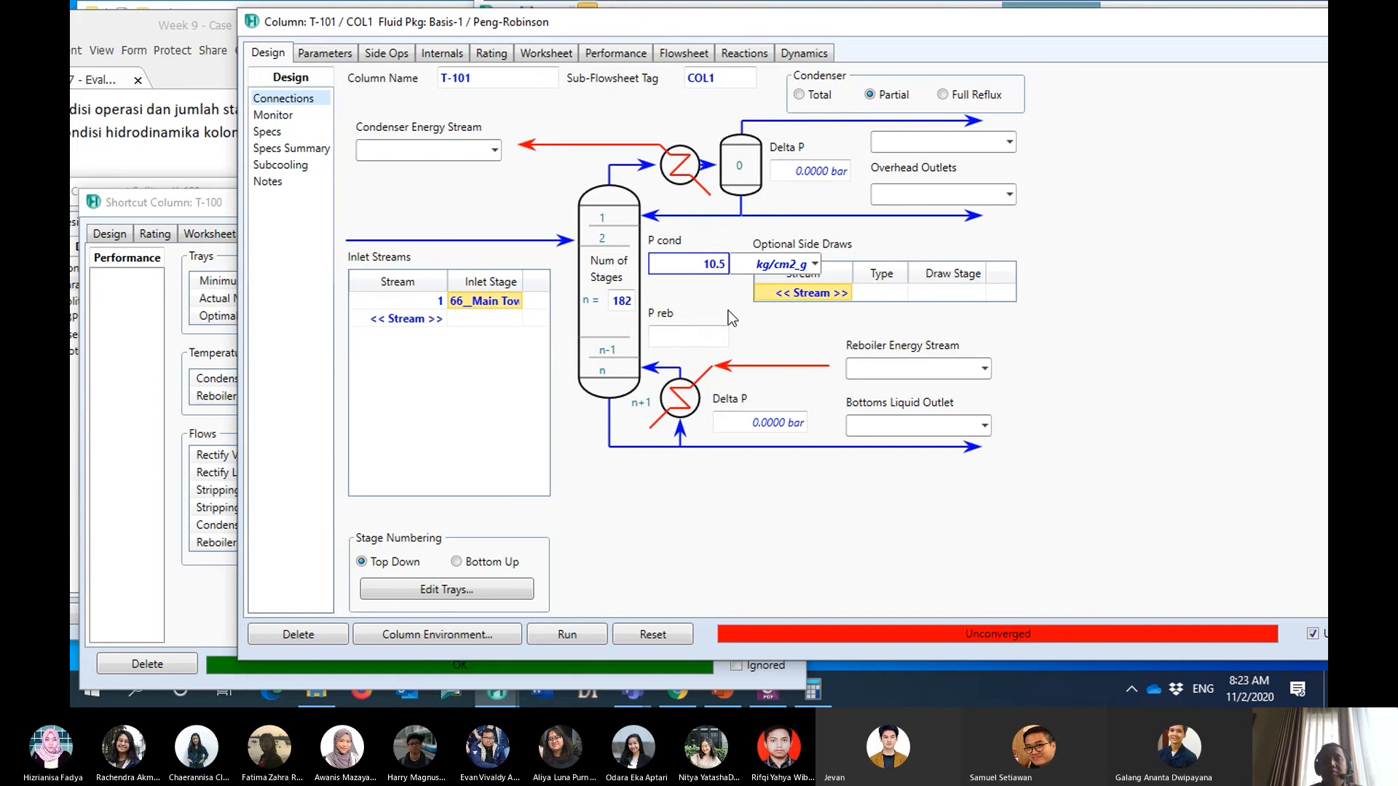
key(Return)
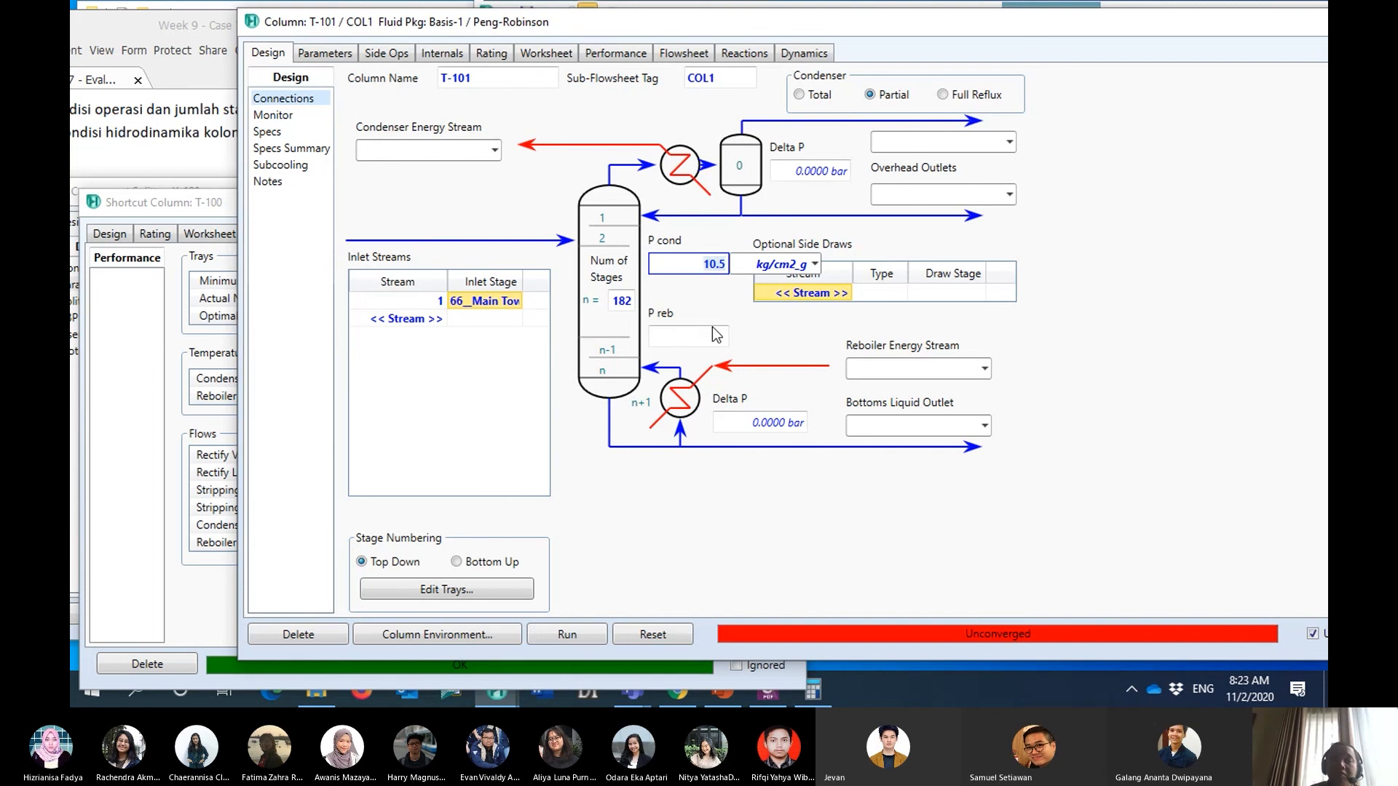
click(715, 342)
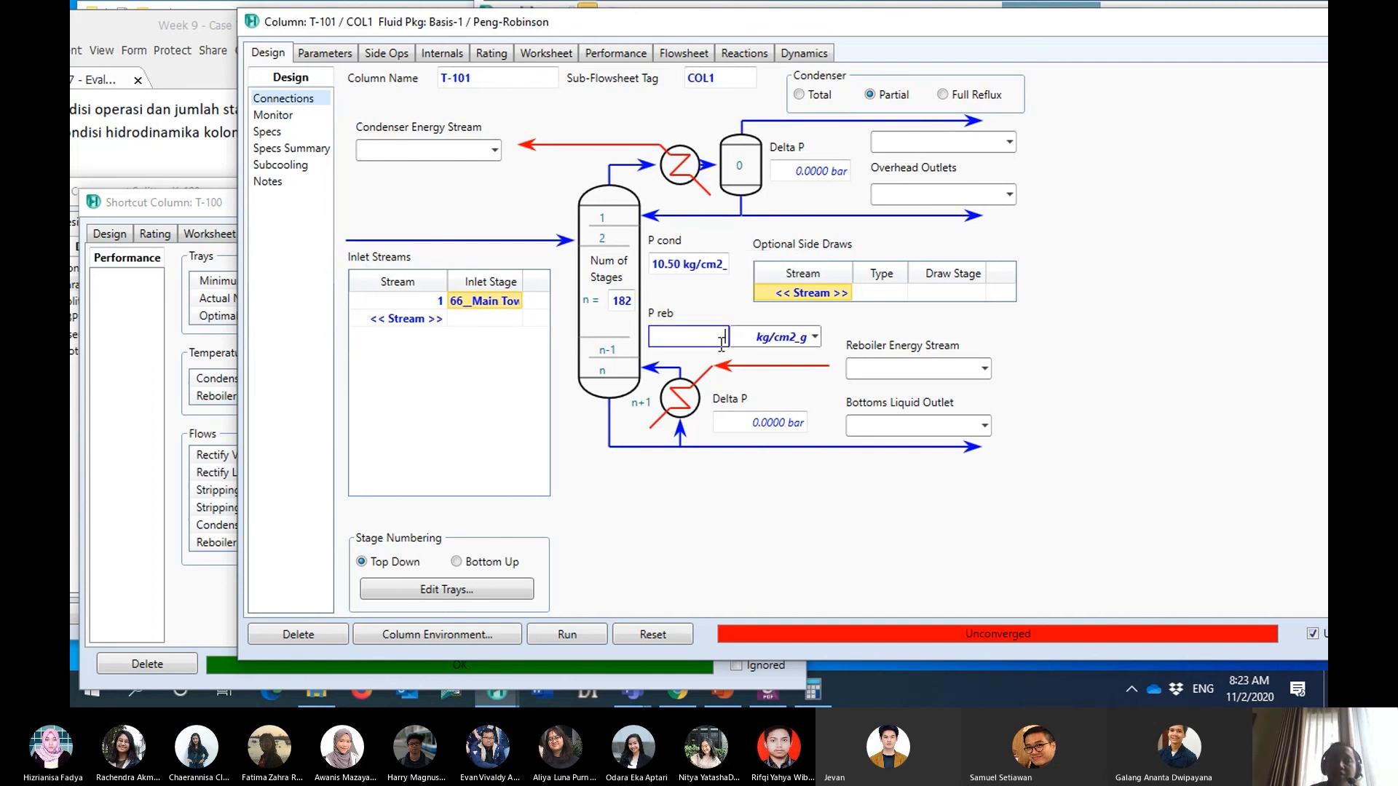
text(11.5)
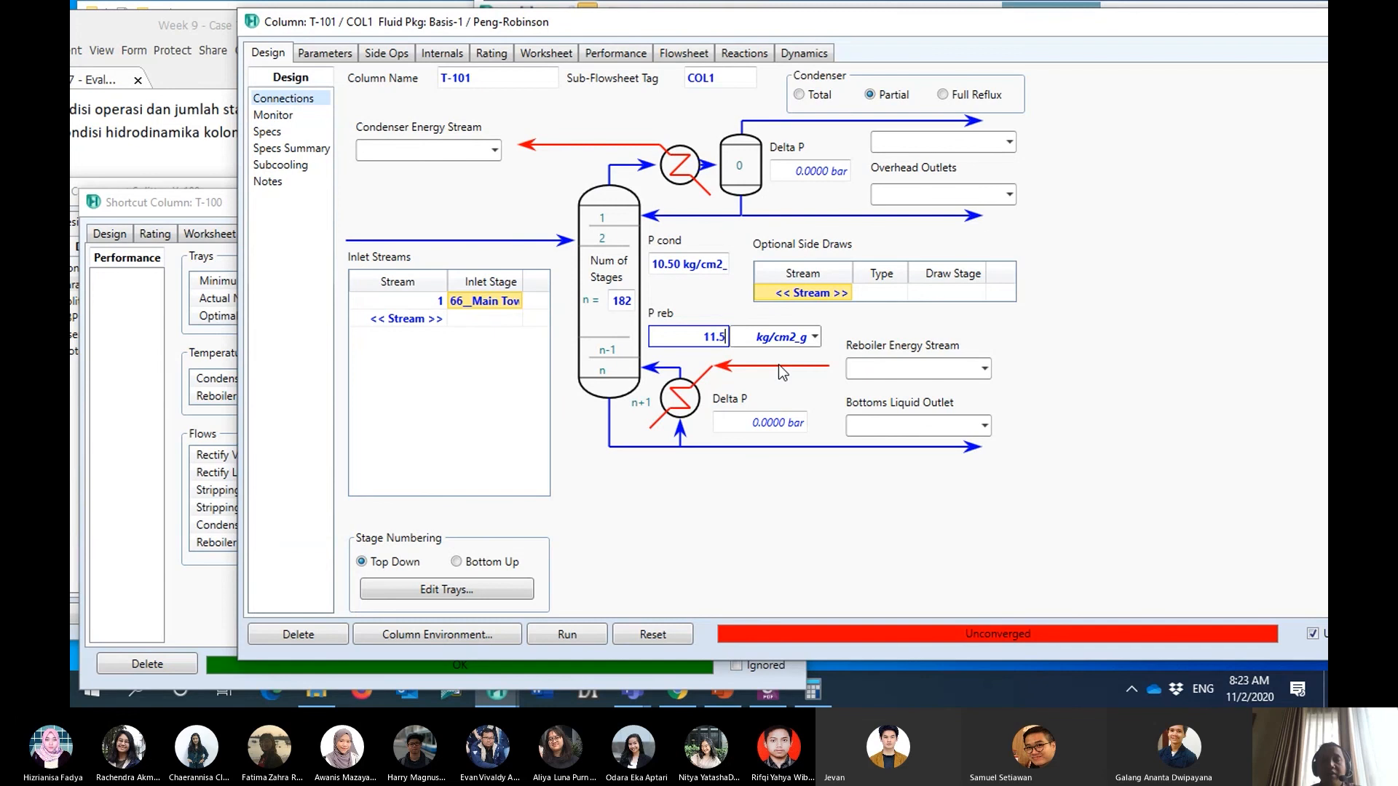
key(Return)
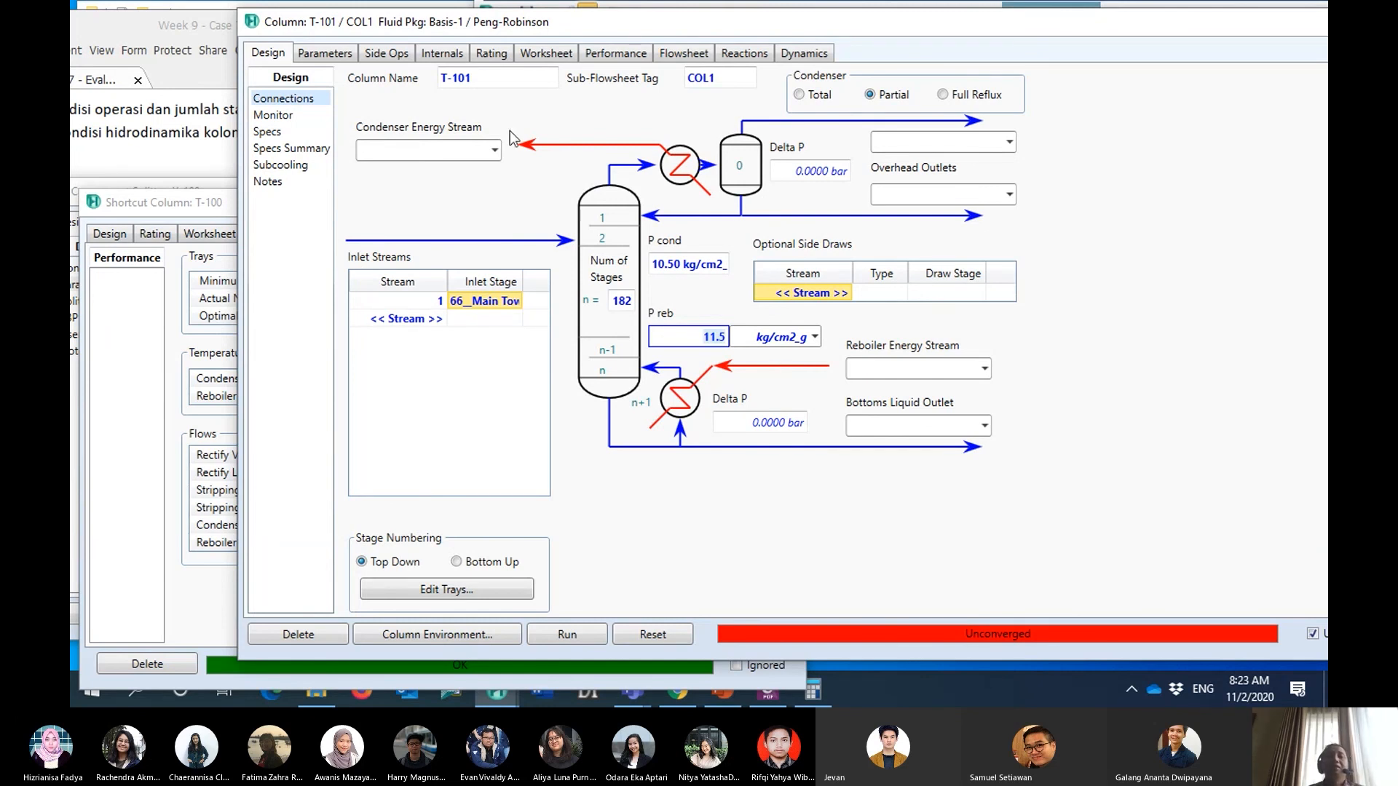
- Name T-101's condenser energy stream Q-CT101
click(433, 152)
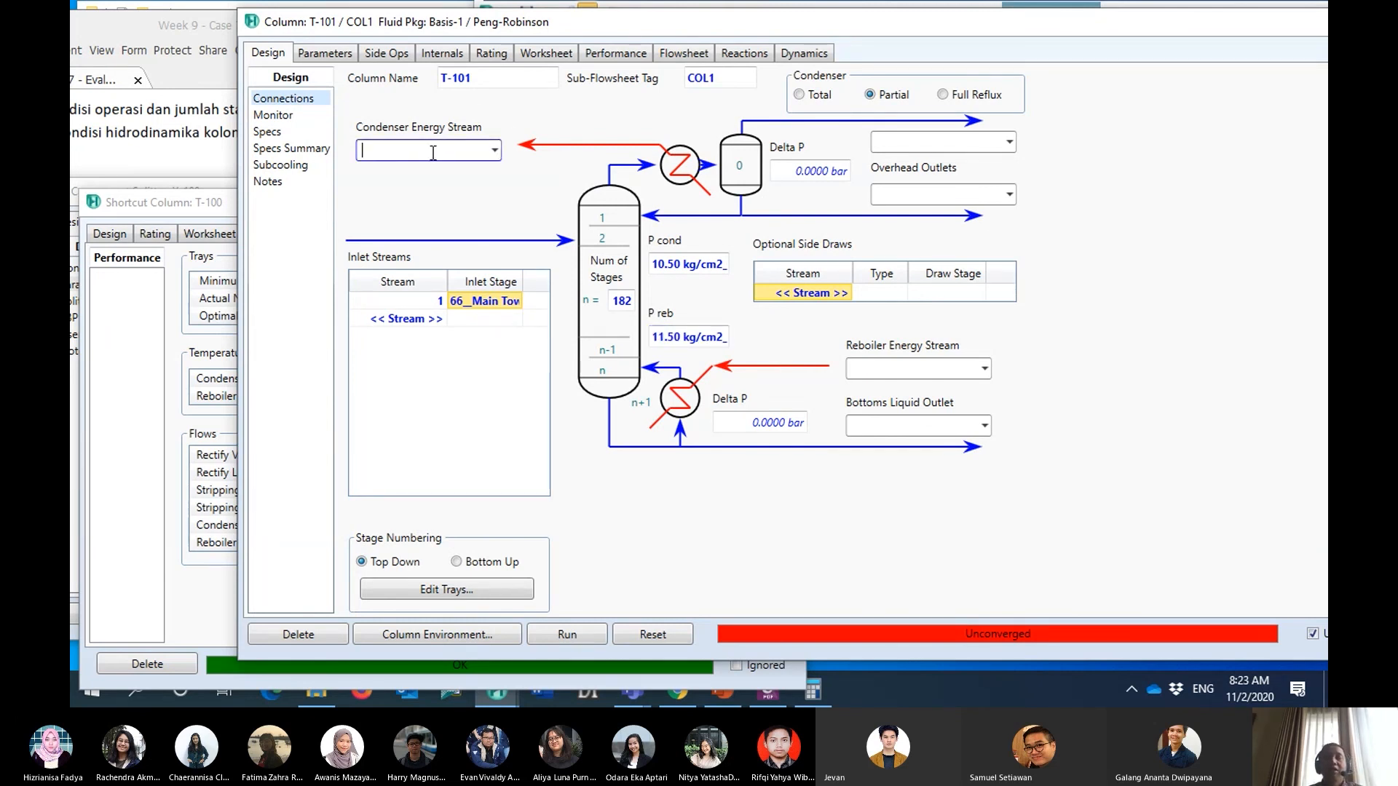
text(Q)
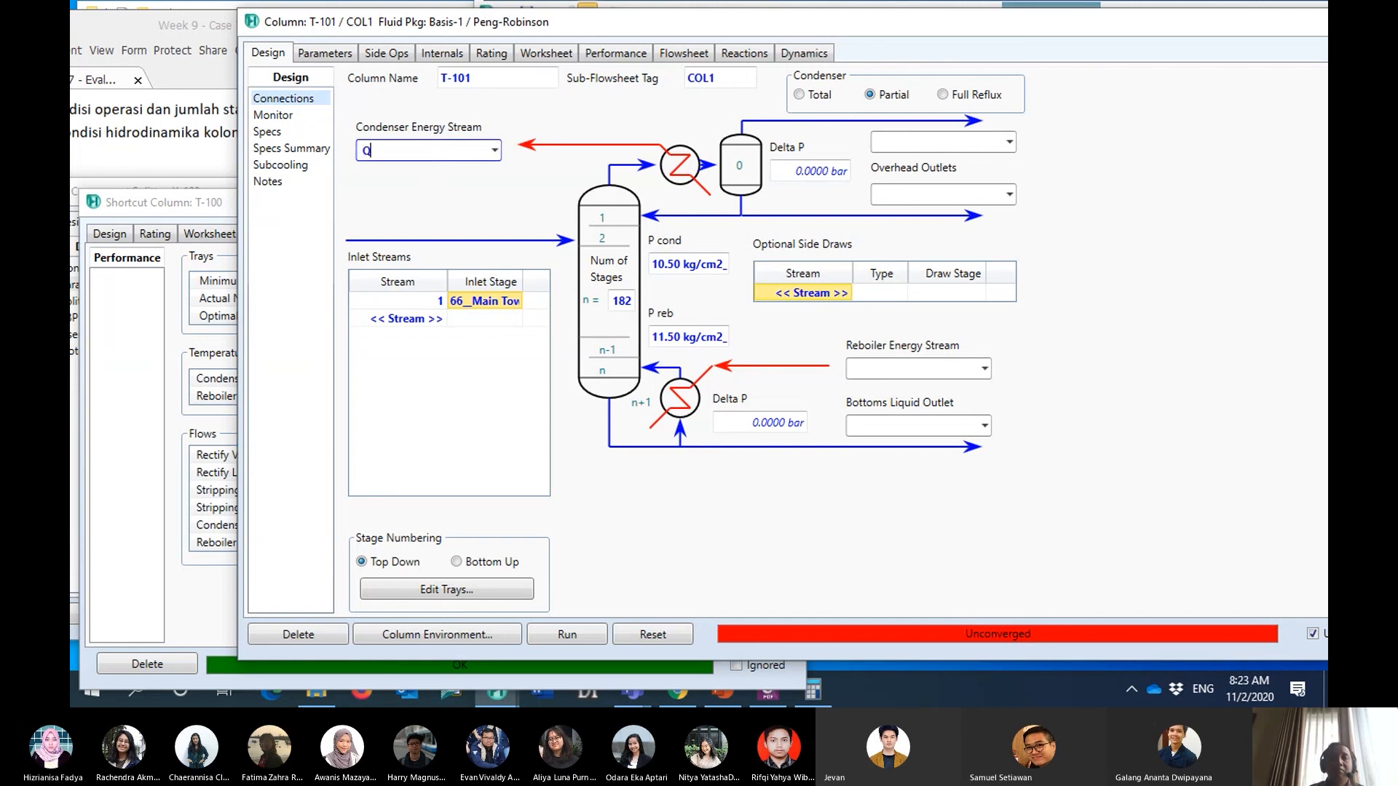
text(-CT101)
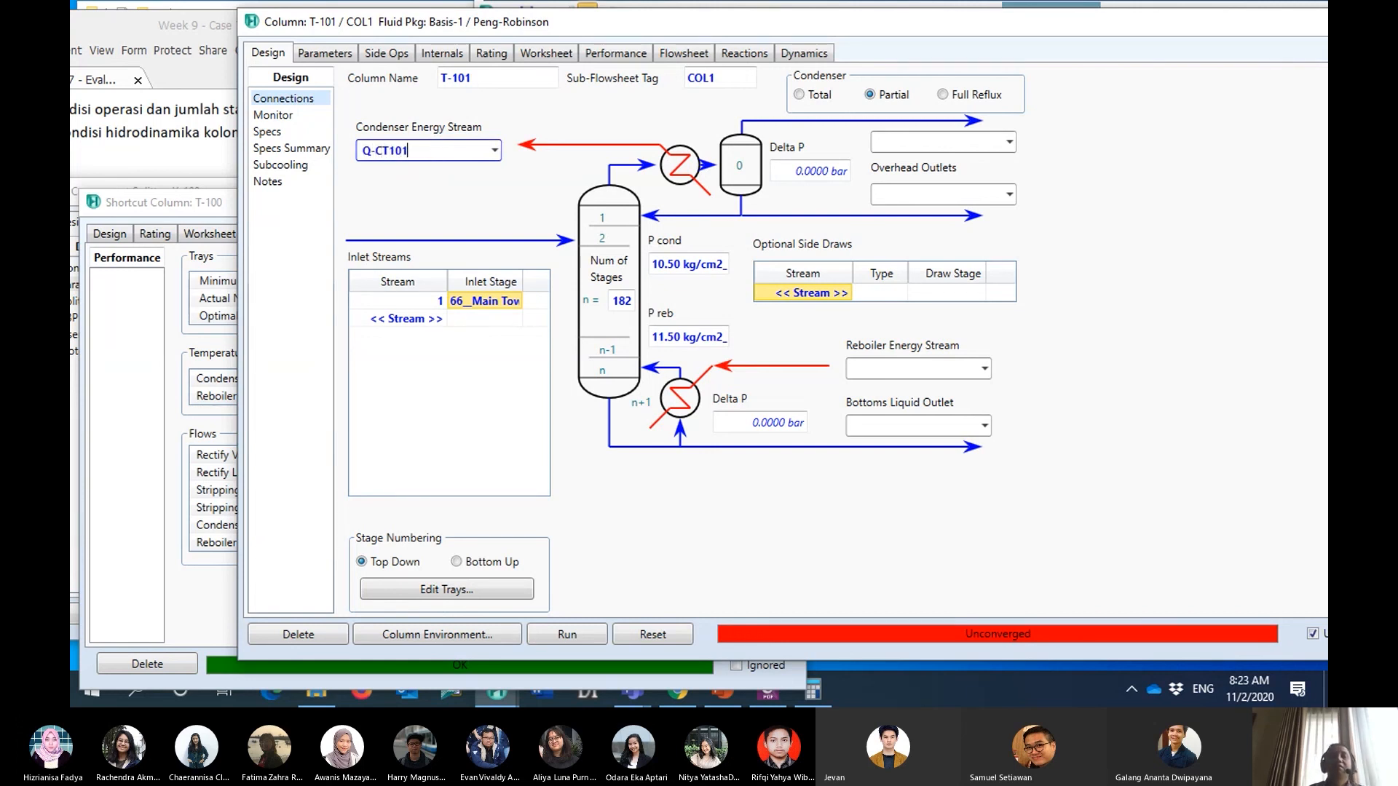
click(456, 175)
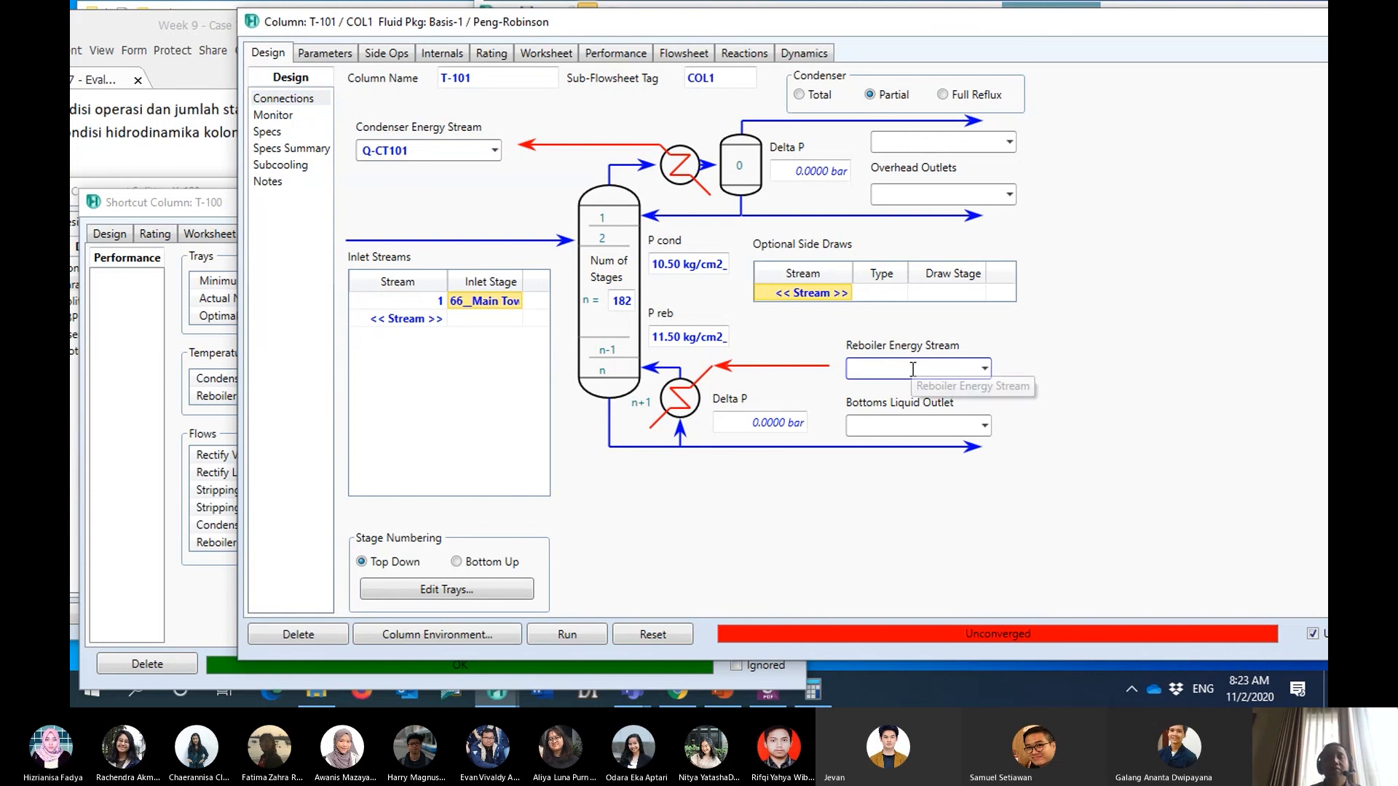
- Name T-101's reboiler energy stream Q-RT101 and switch the condenser type to Total
click(946, 370)
text(Q)
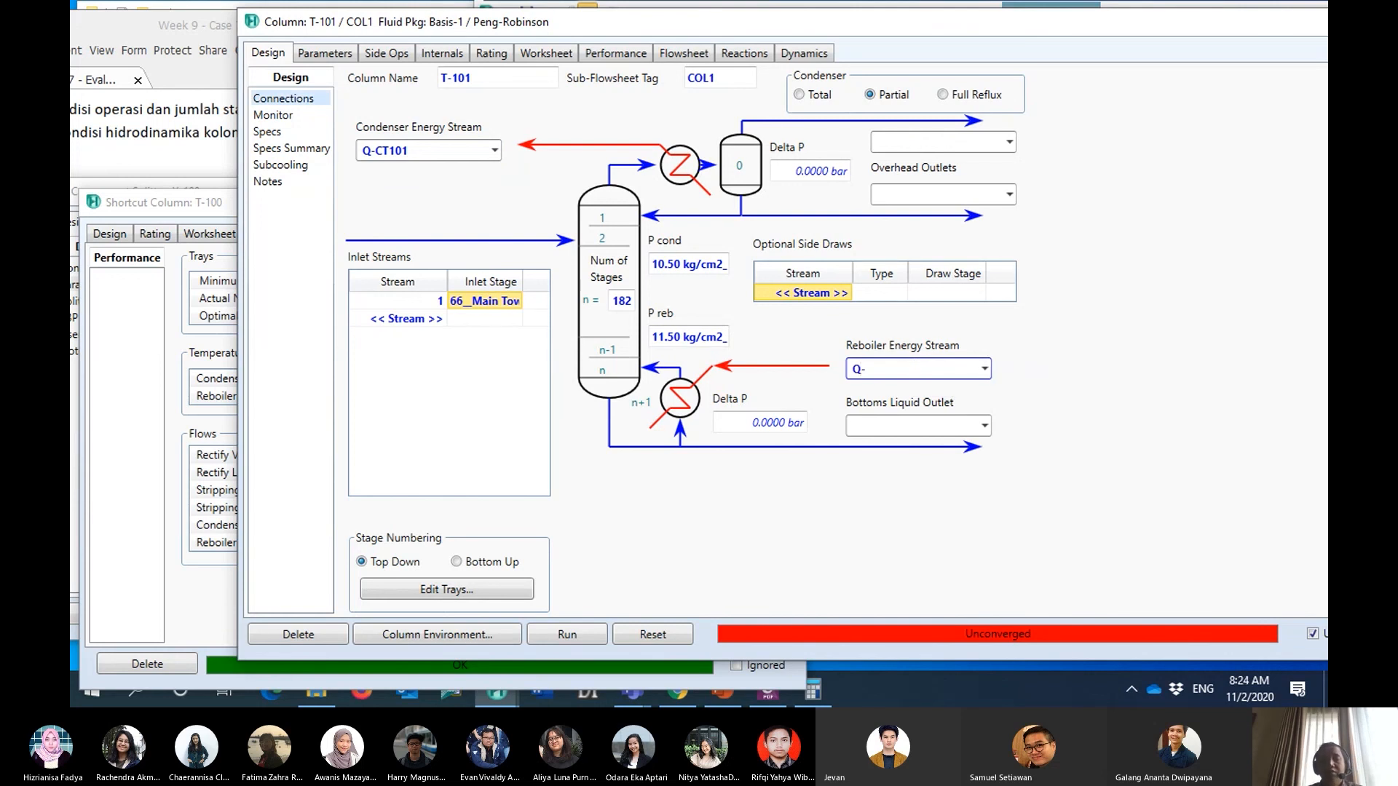
text(-RT101)
click(1068, 428)
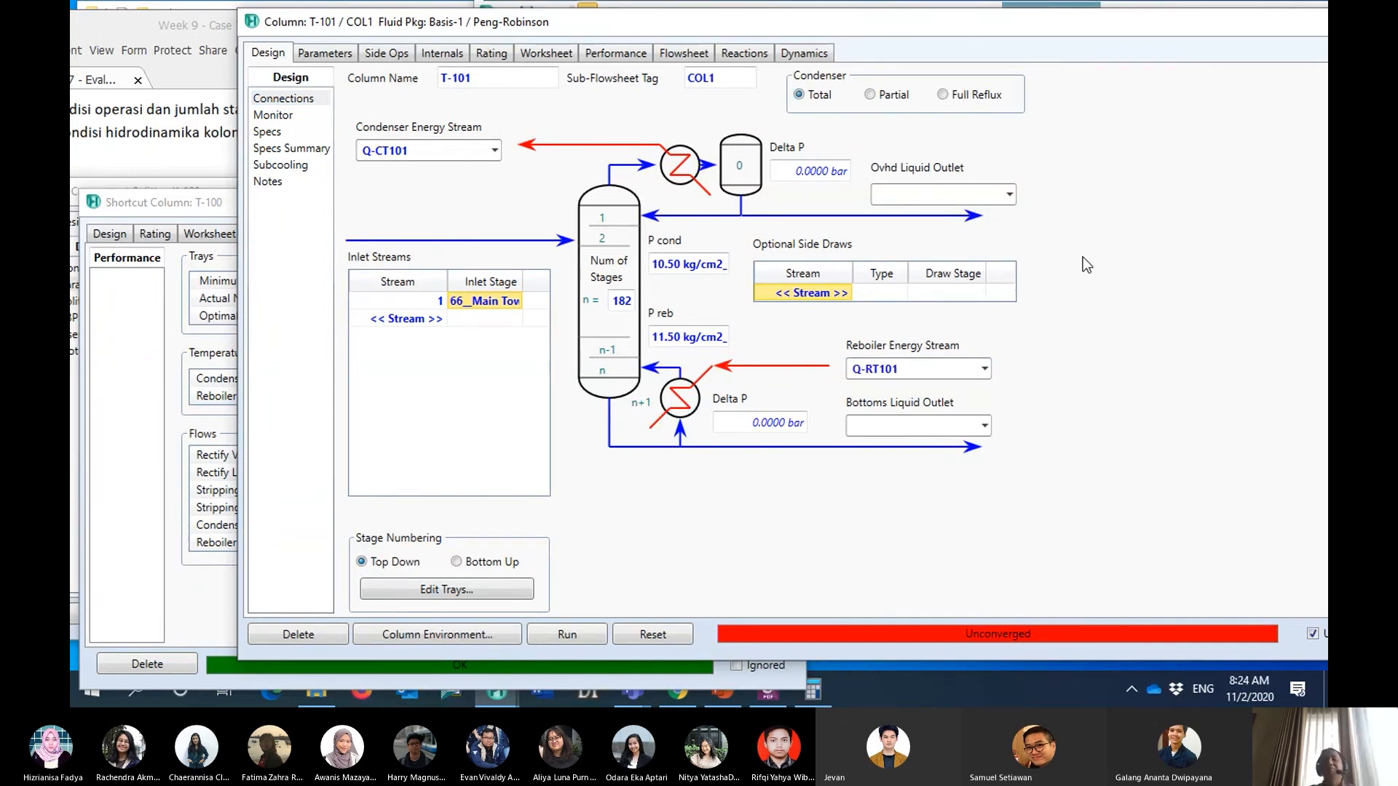
- Name T-101's overhead liquid outlet vap3 and its bottoms liquid outlet bot3
drag(924, 29, 869, 35)
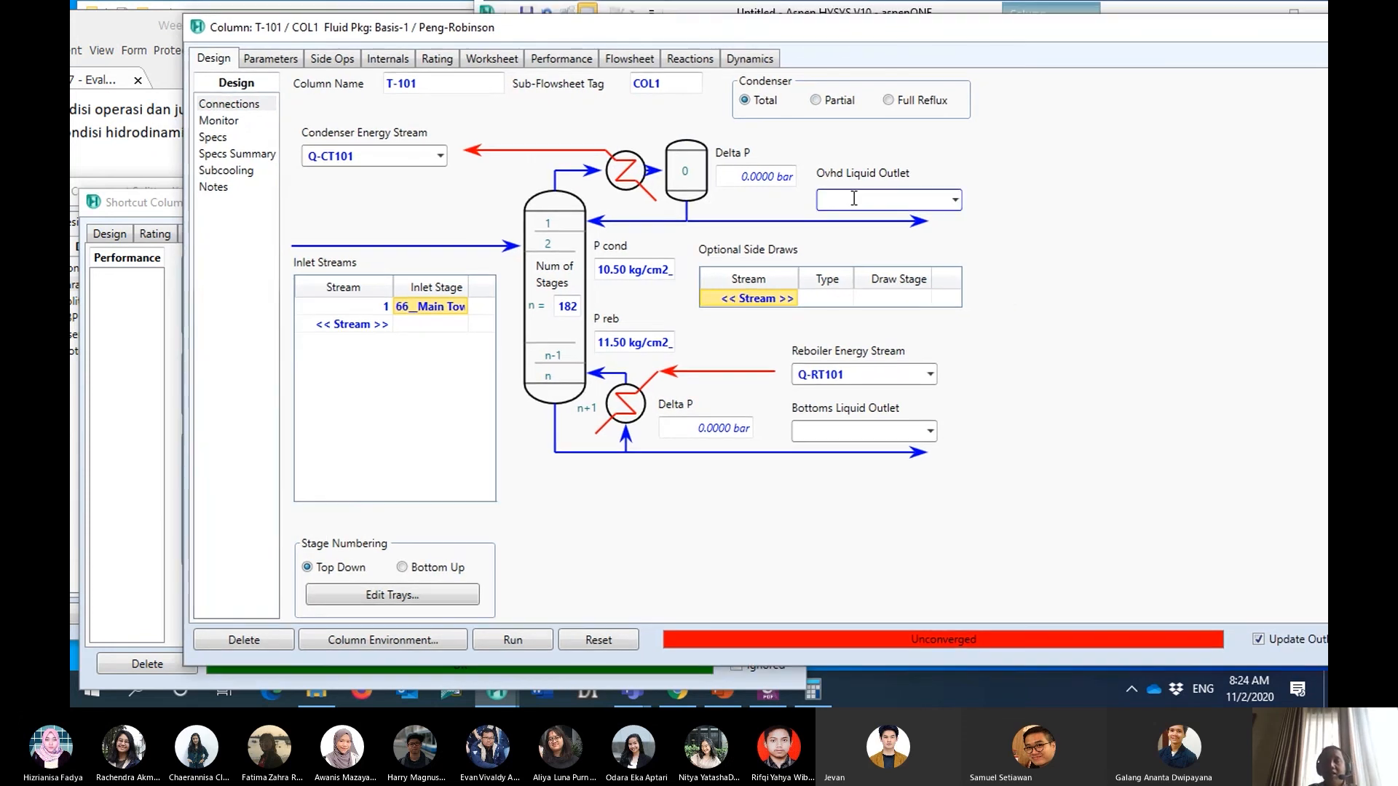
click(855, 198)
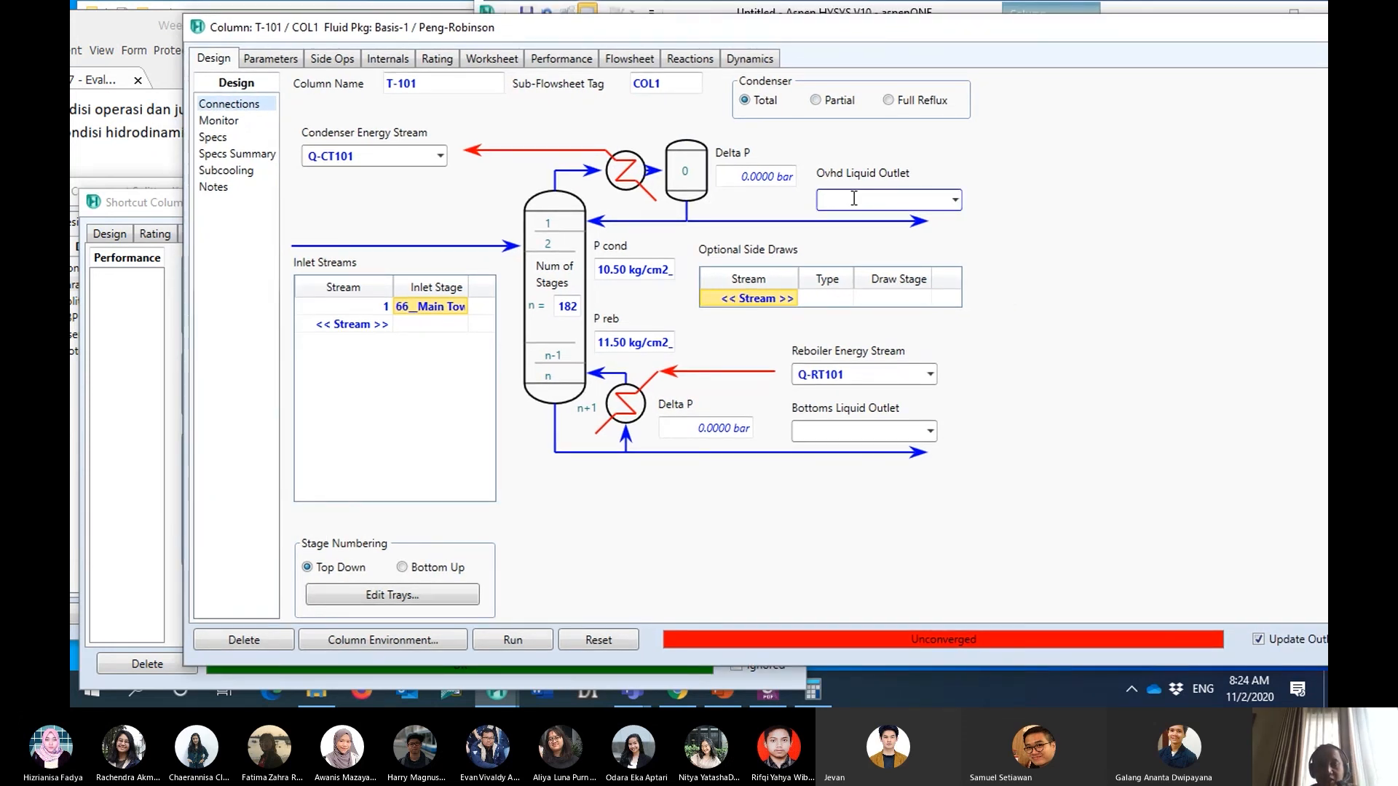
text(vap3)
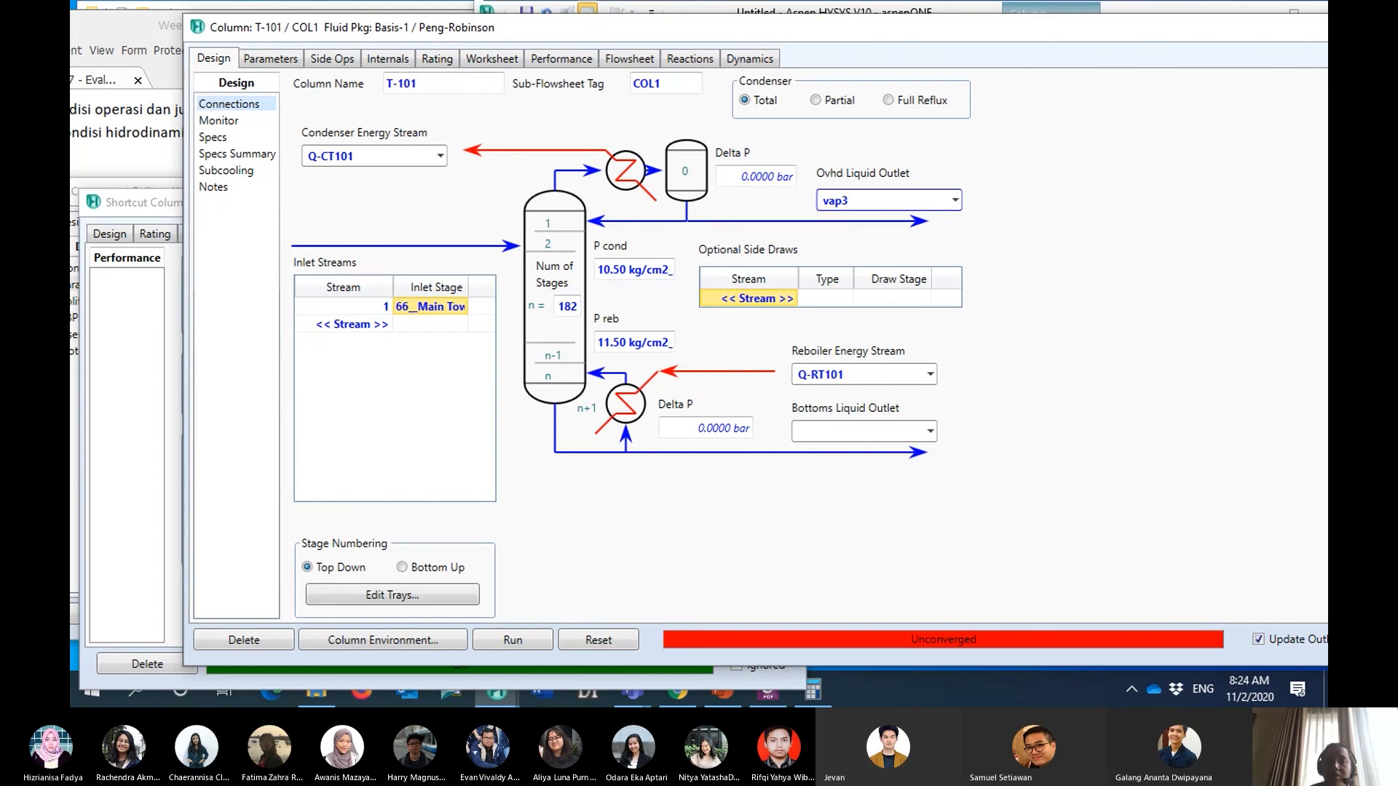
click(855, 433)
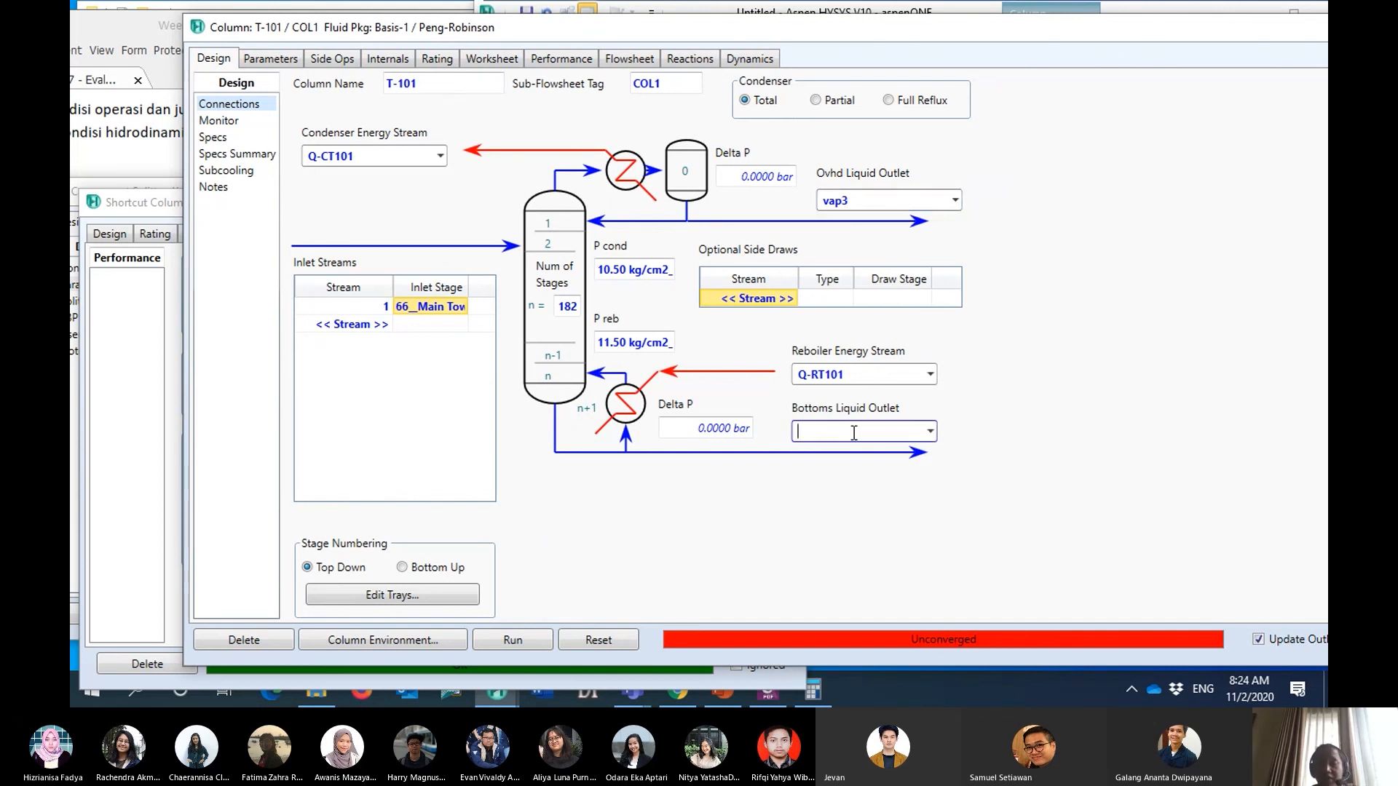
text(bot3)
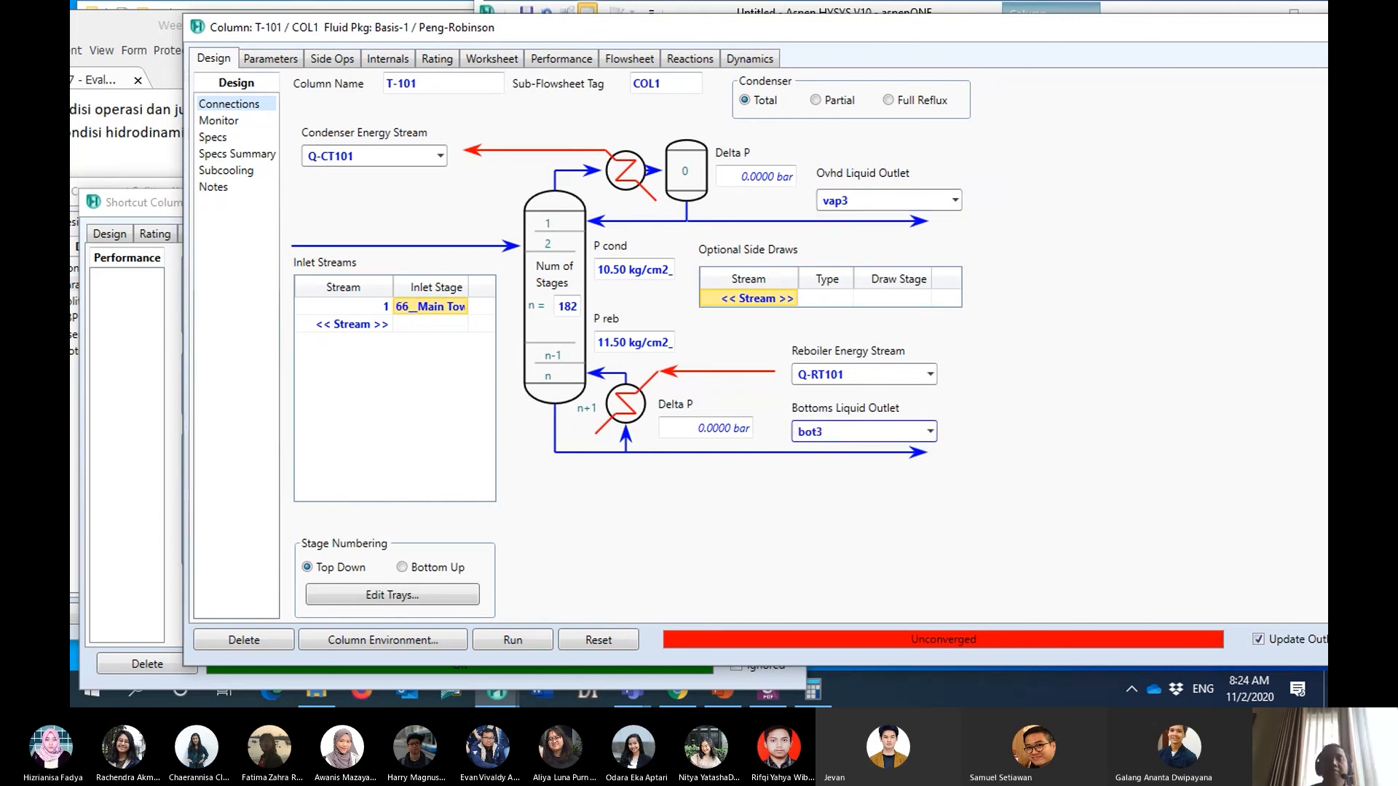
key(Return)
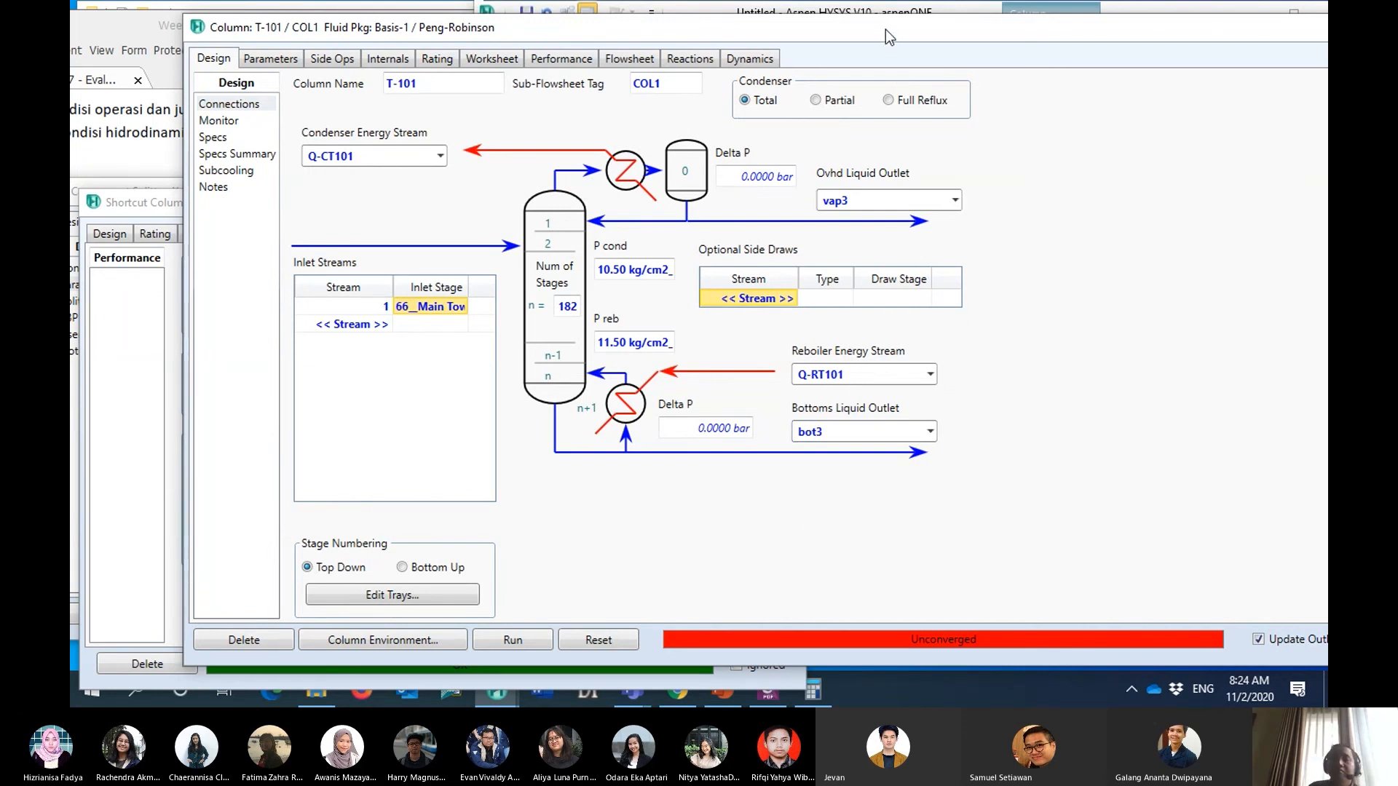
- Set T-101's reflux ratio specification to 24, matching the external reflux ratio of shortcut column T-100
drag(886, 29, 858, 29)
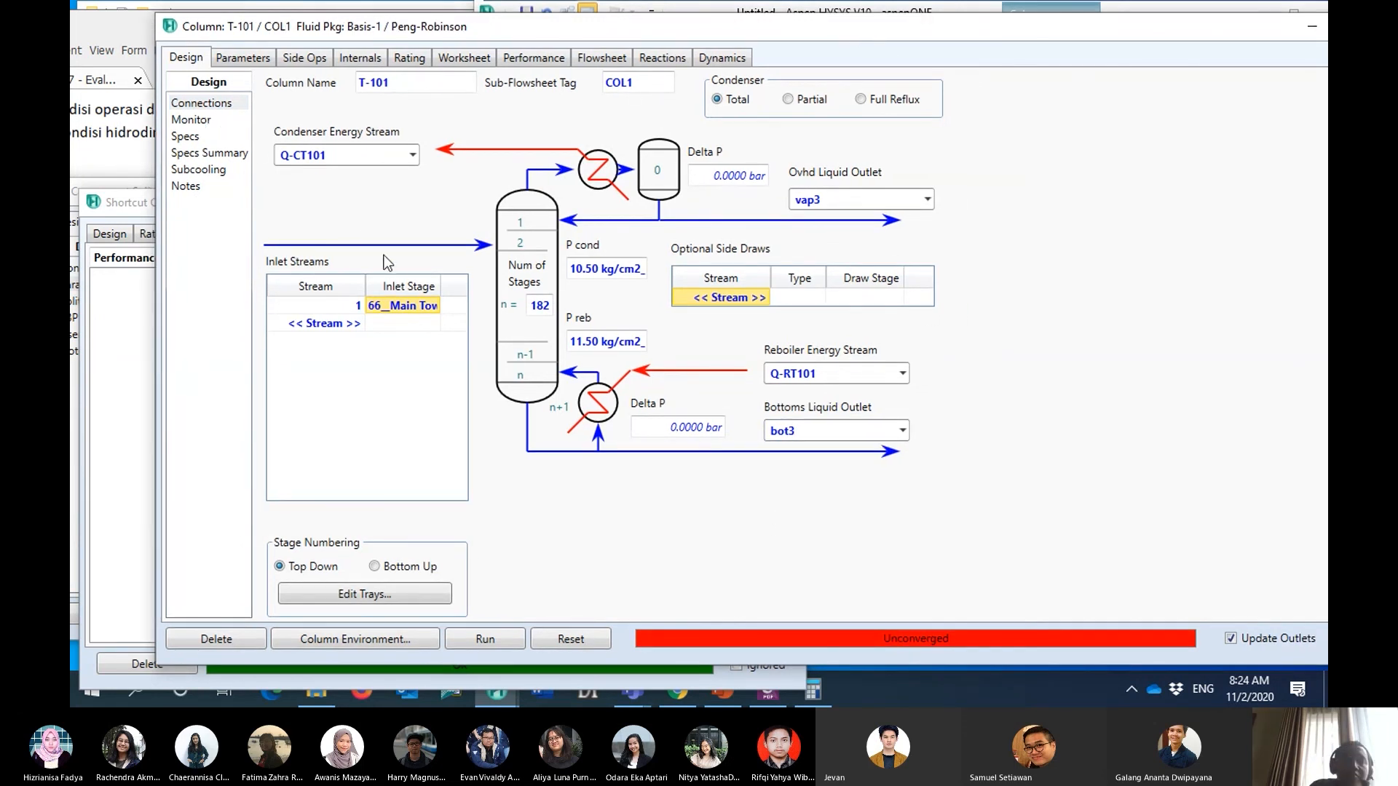
click(191, 120)
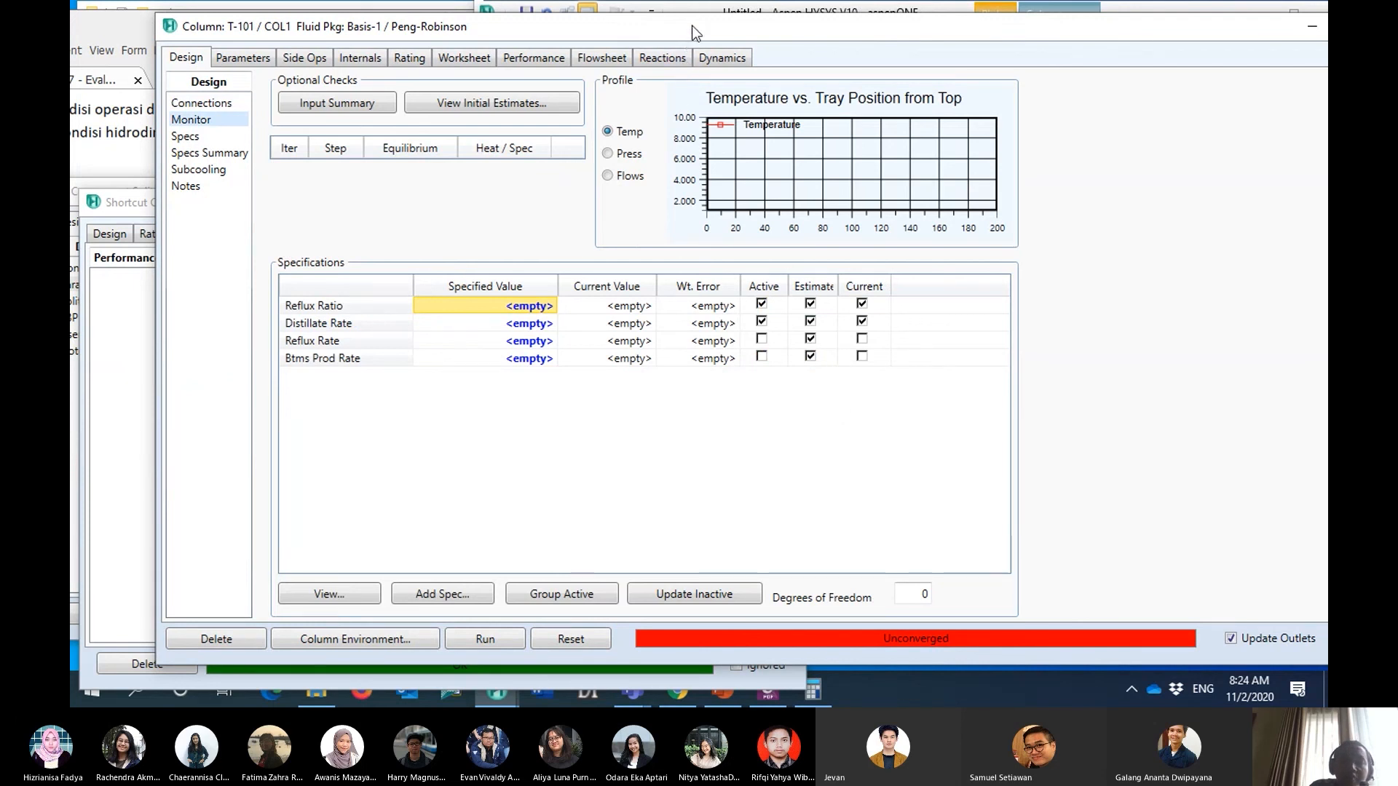
drag(693, 24, 1052, 86)
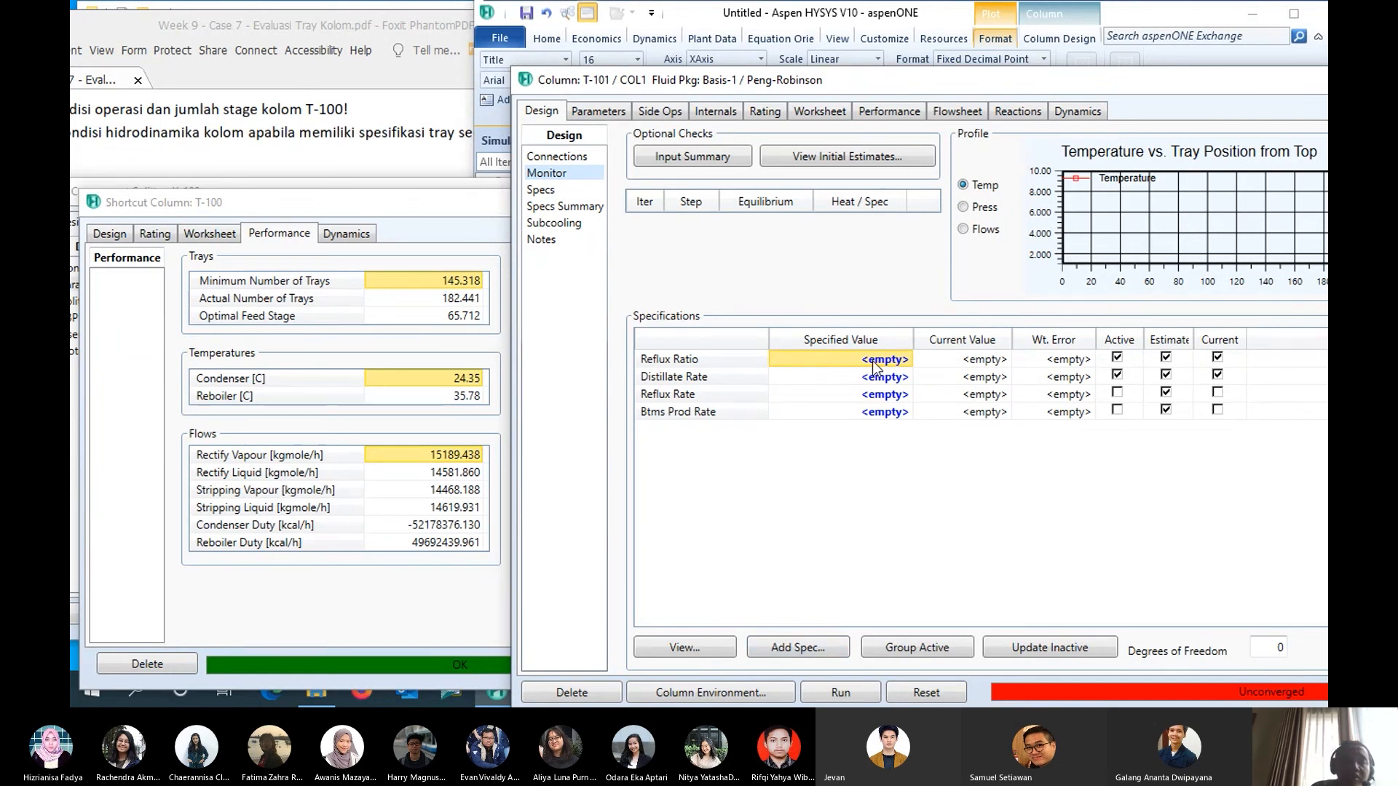
click(155, 234)
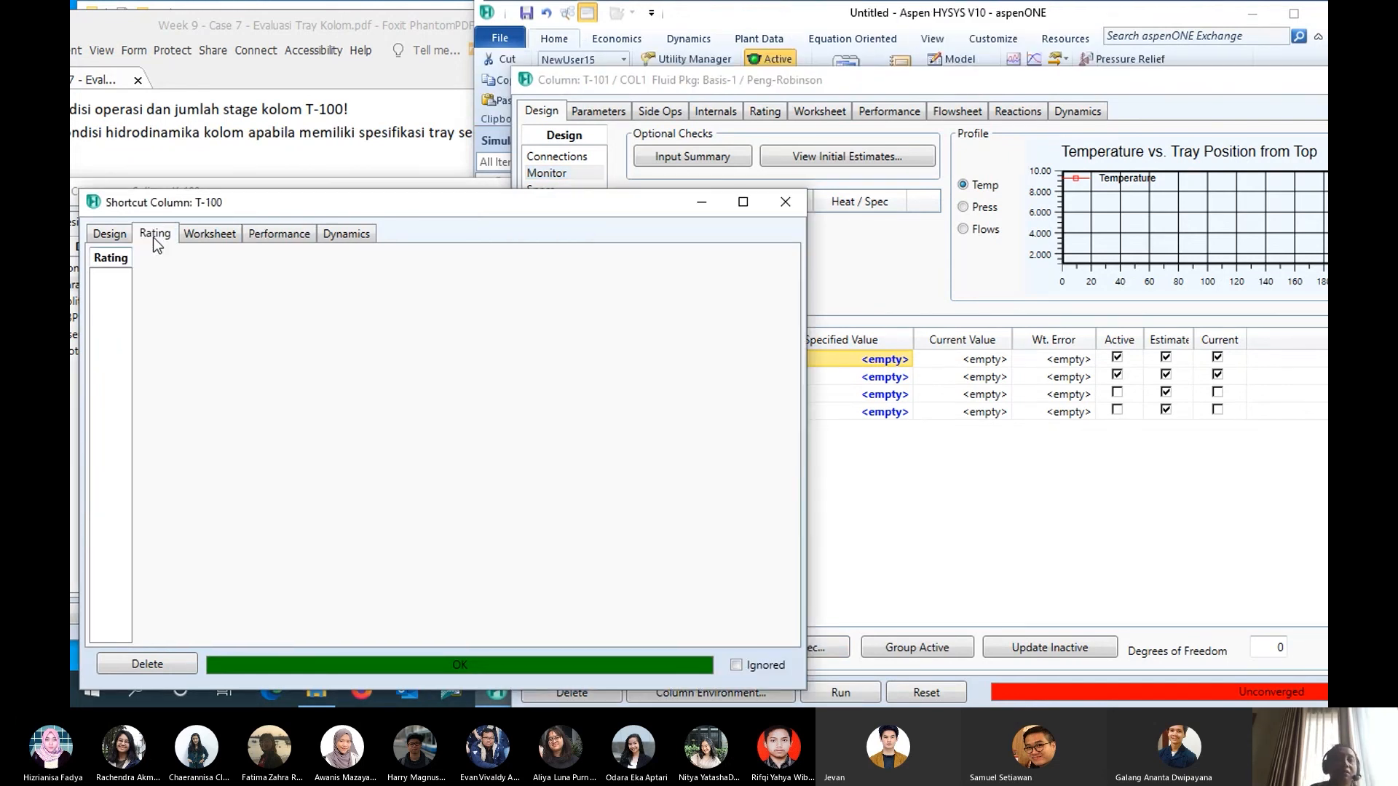
click(110, 234)
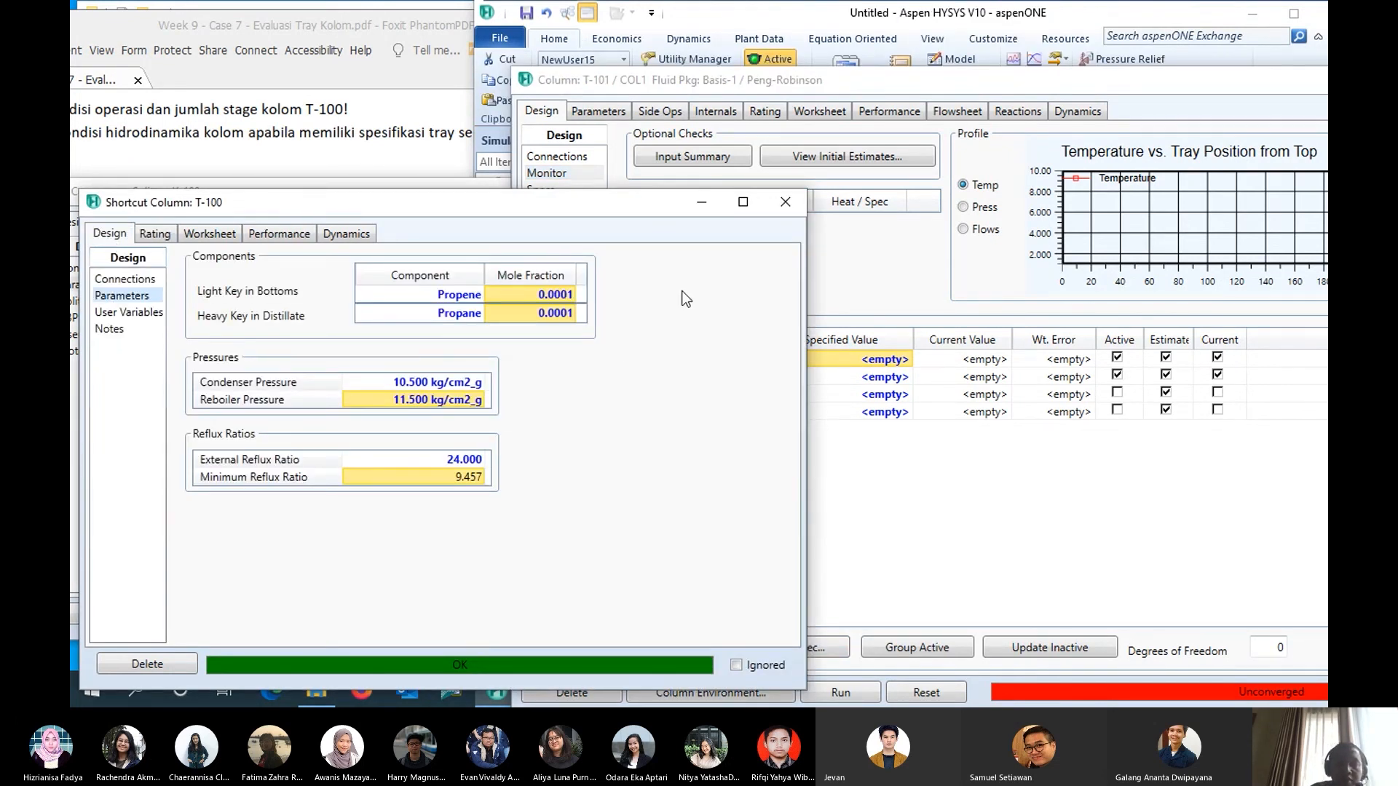
click(845, 356)
click(845, 356)
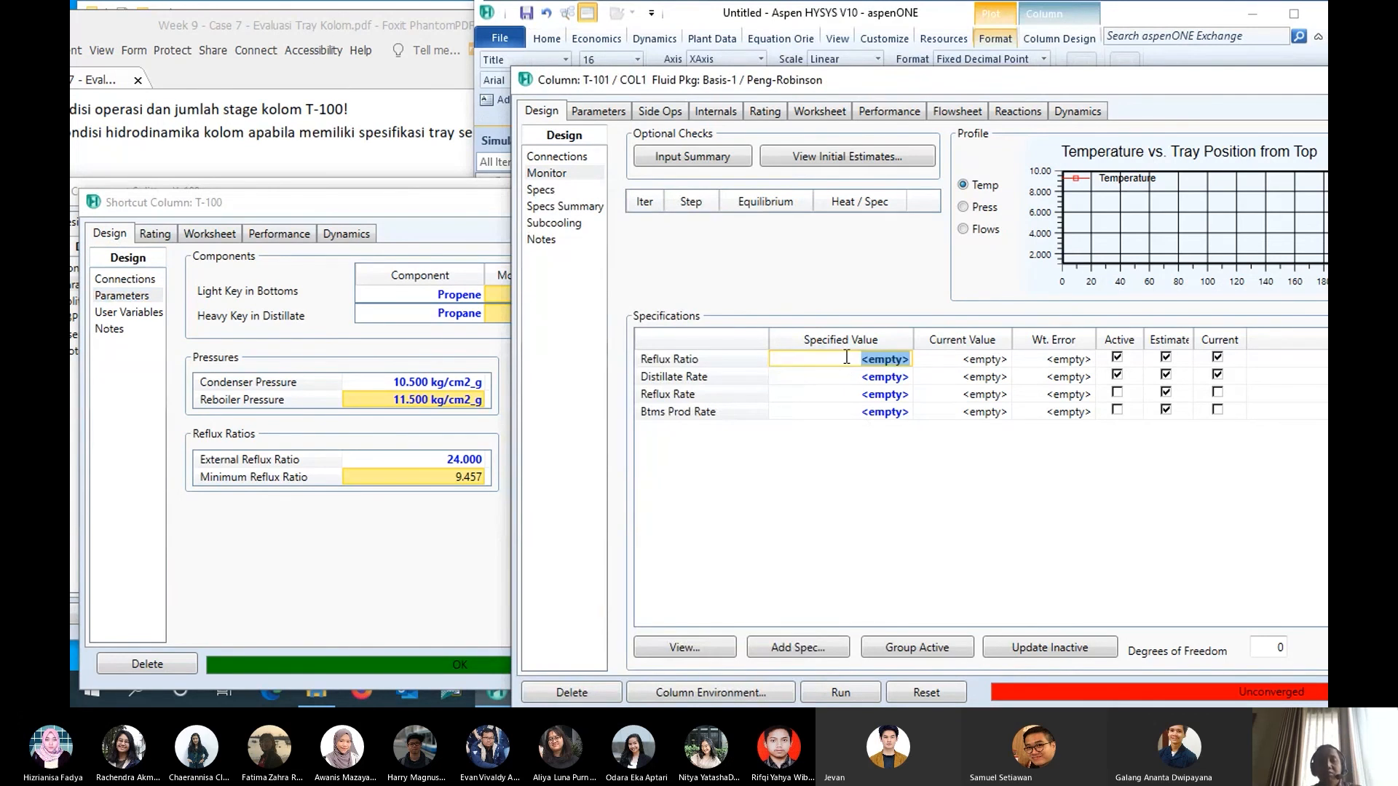
text(24)
key(Return)
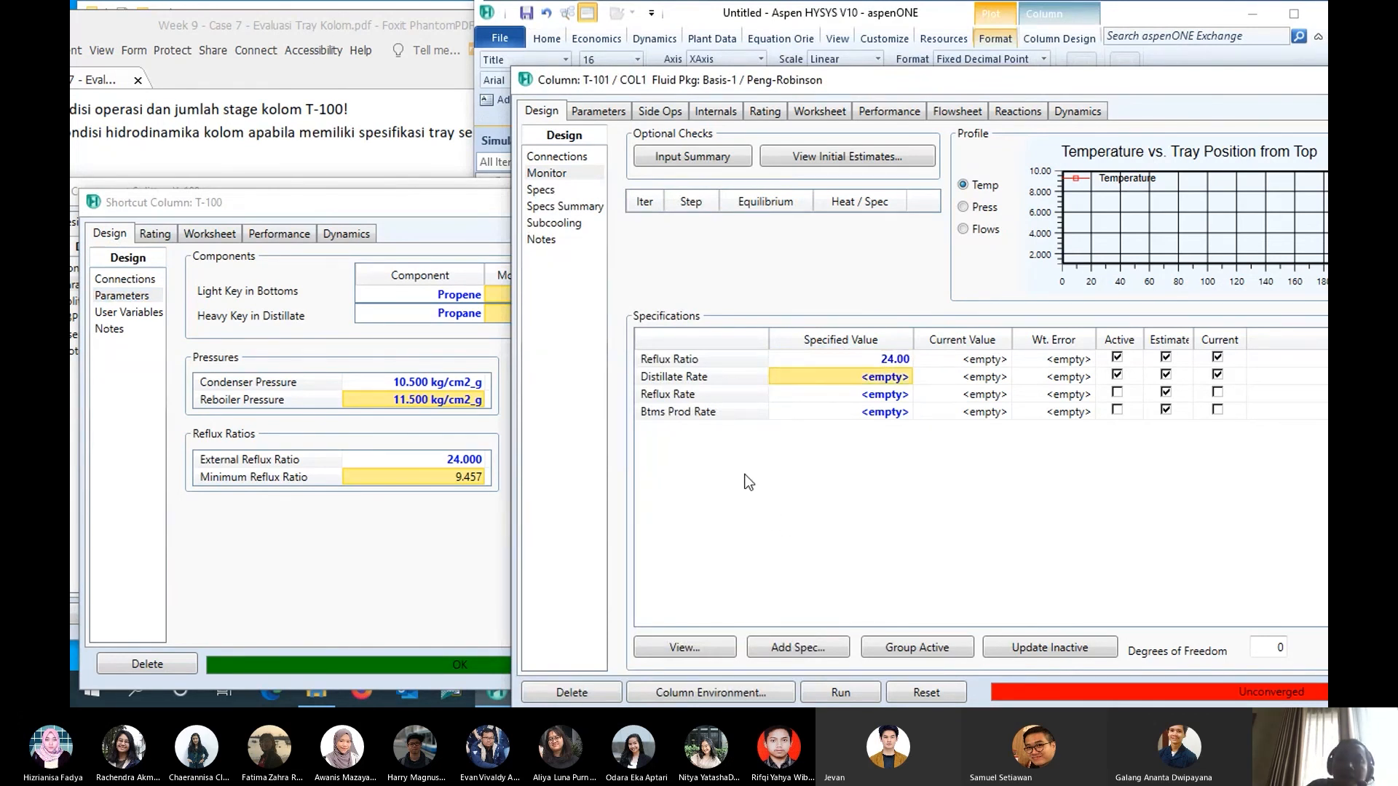
- Bring up shortcut column T-100's condenser and reboiler temperatures and add a Column Temperature specification to T-101
click(367, 322)
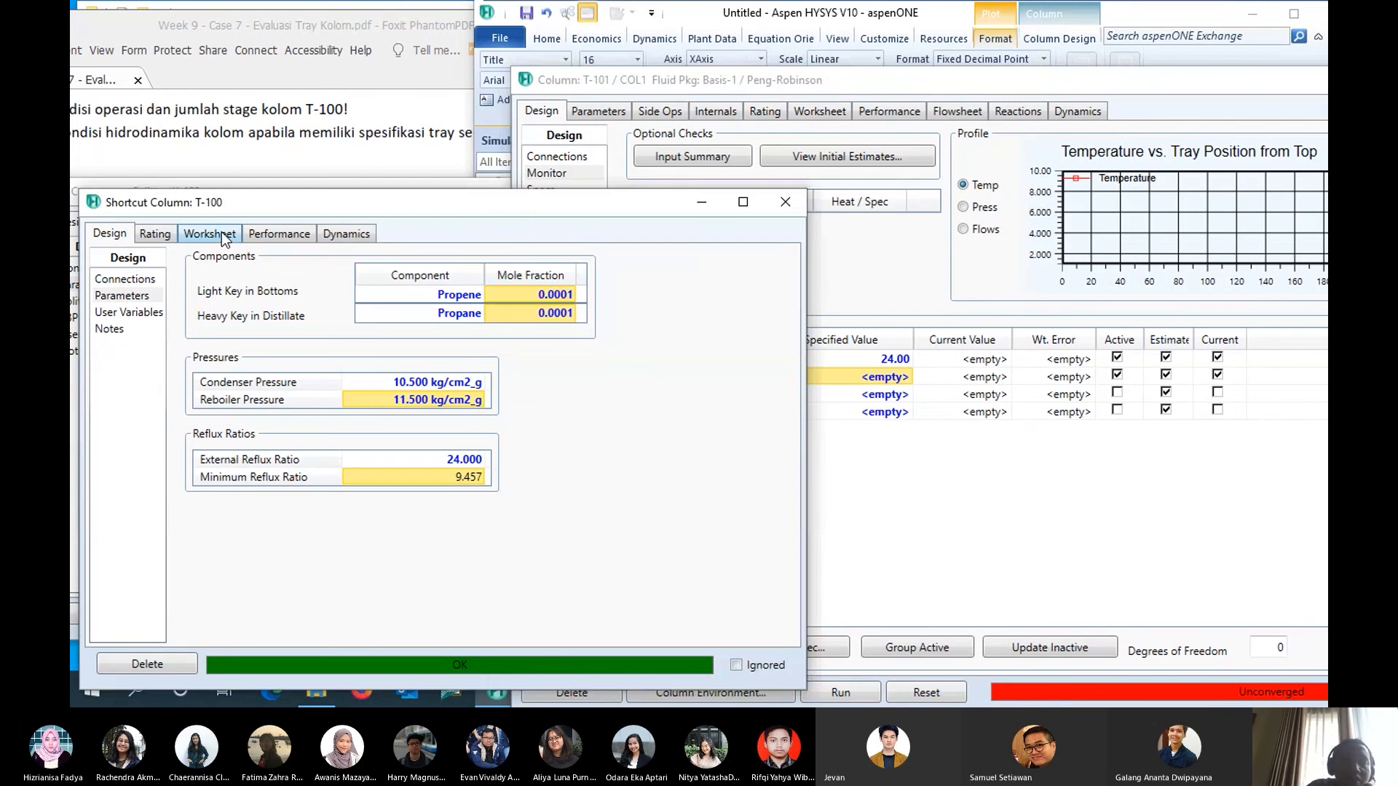
click(218, 233)
click(155, 233)
click(279, 233)
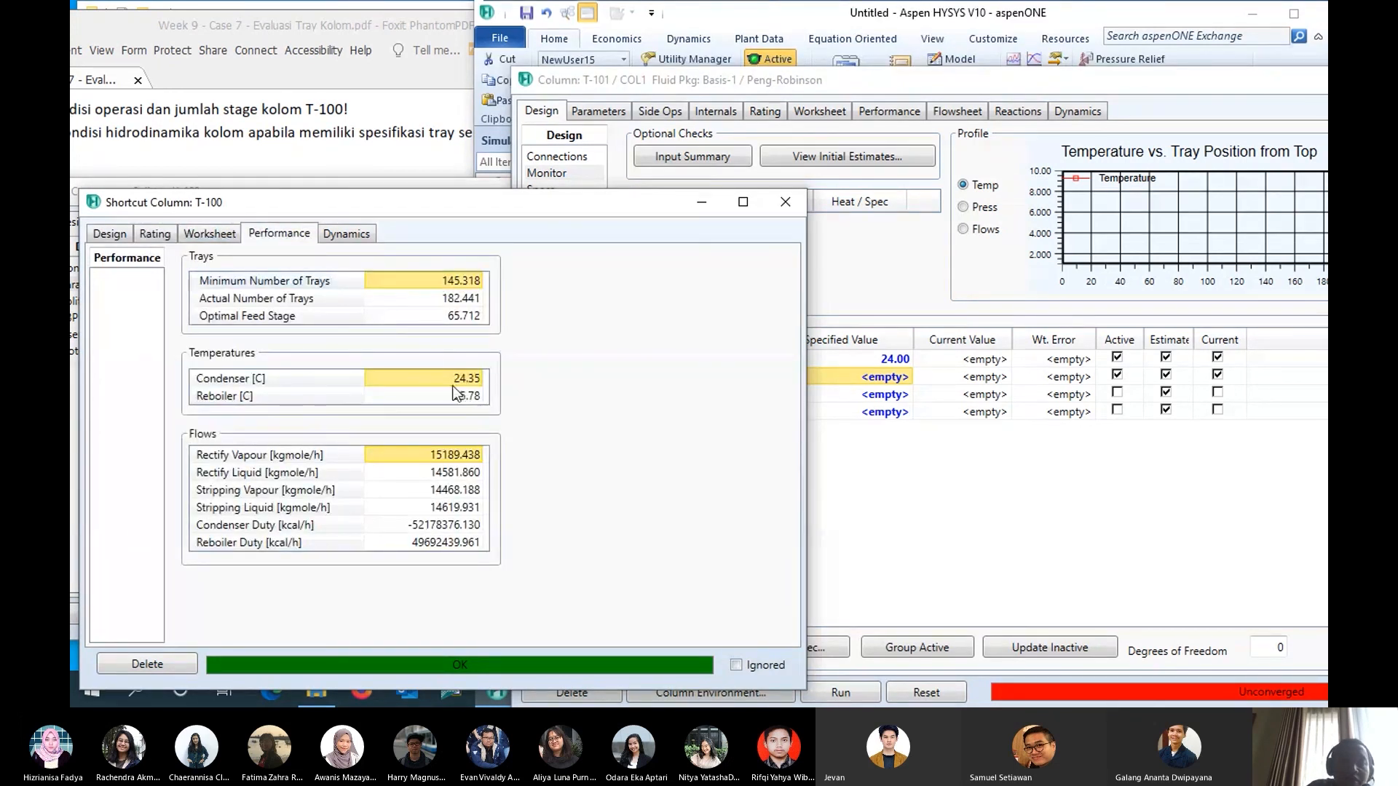
click(1039, 521)
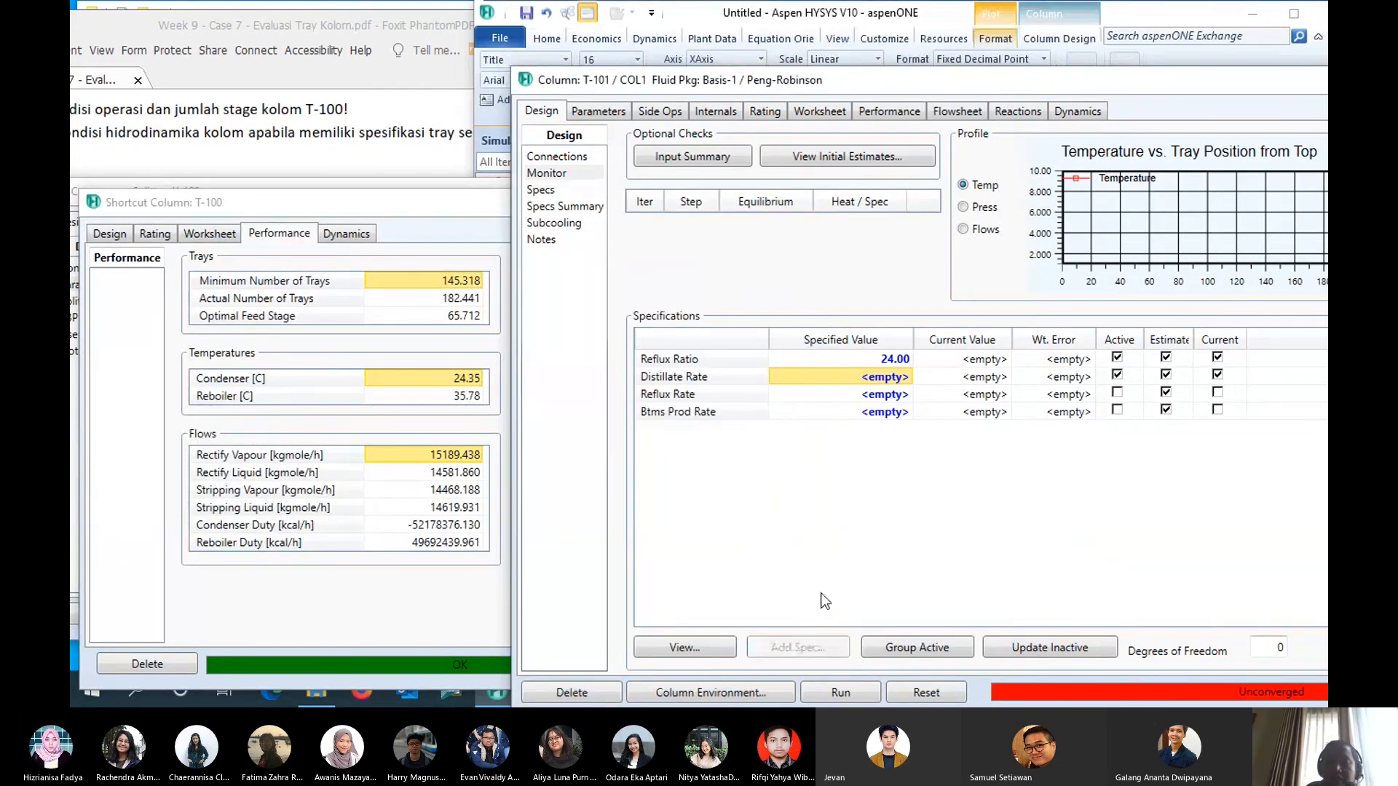
click(797, 647)
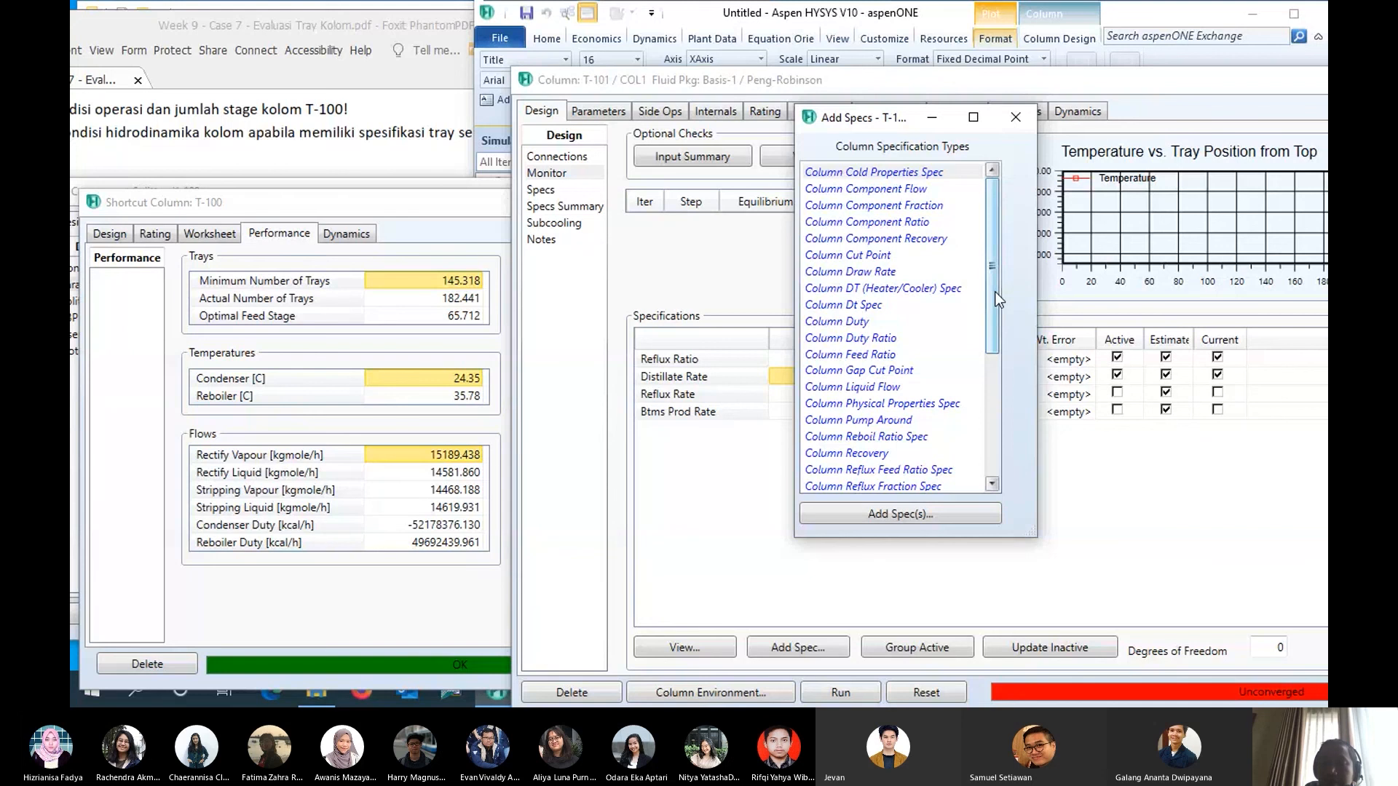
drag(995, 291, 986, 359)
click(857, 437)
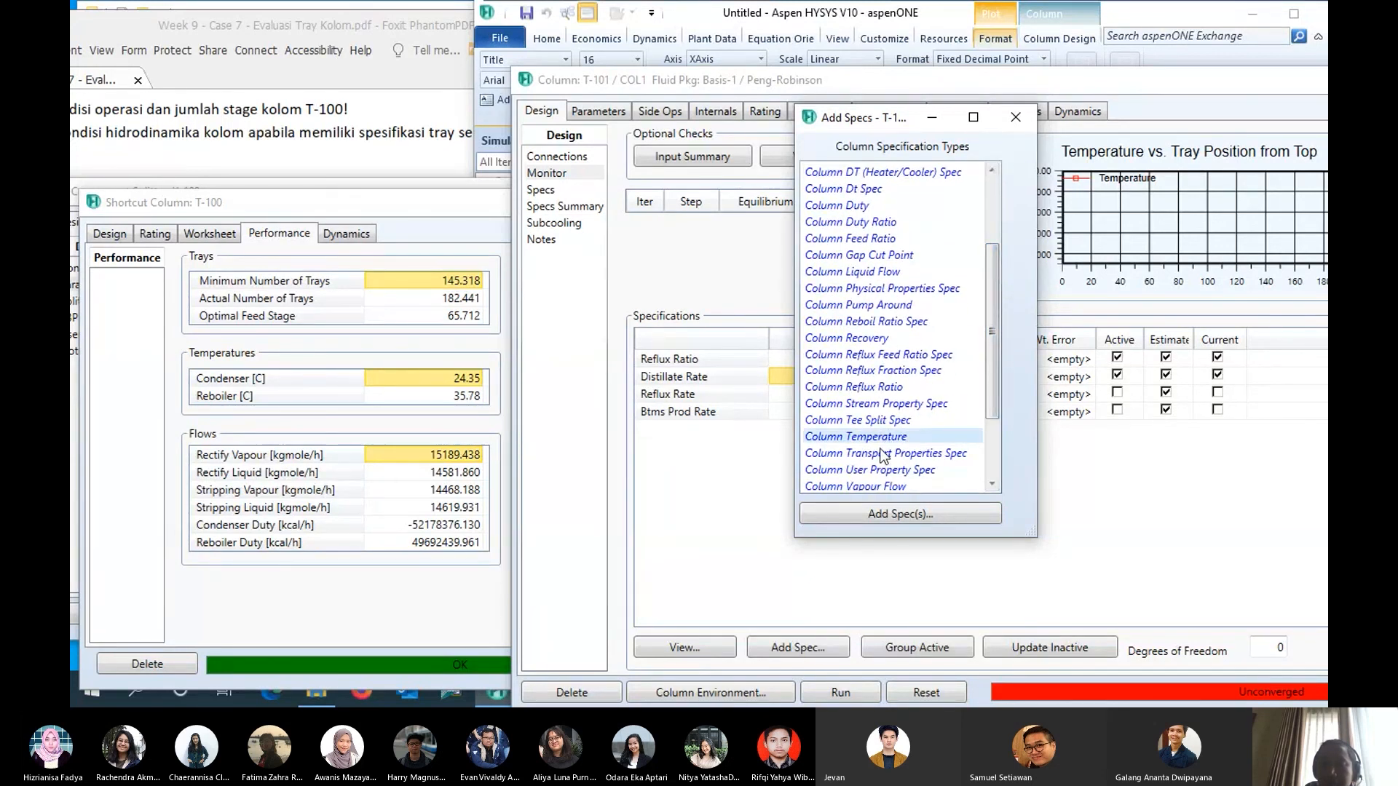
click(885, 516)
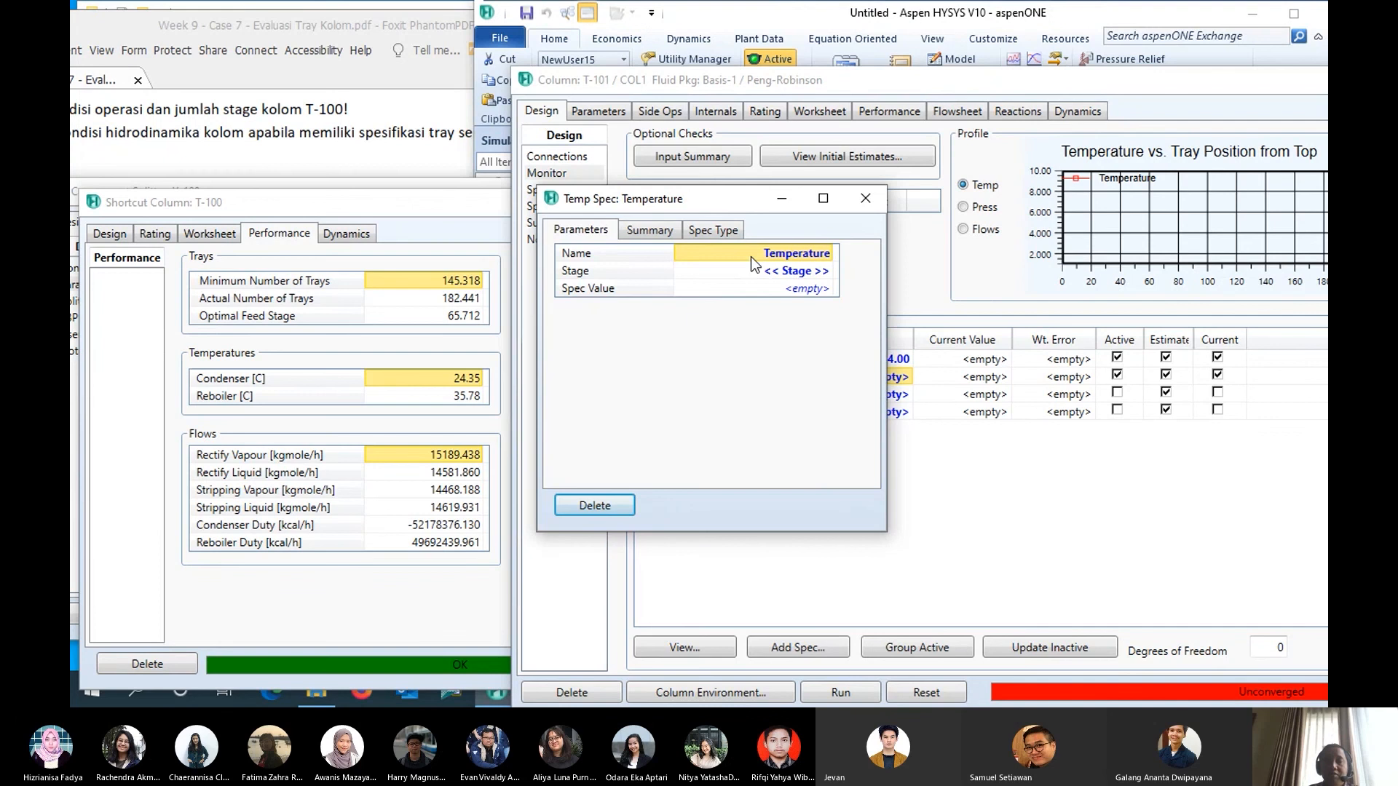
- Name the new temperature specification Cond Temp and assign it to the Condenser stage
click(750, 257)
text(Cond)
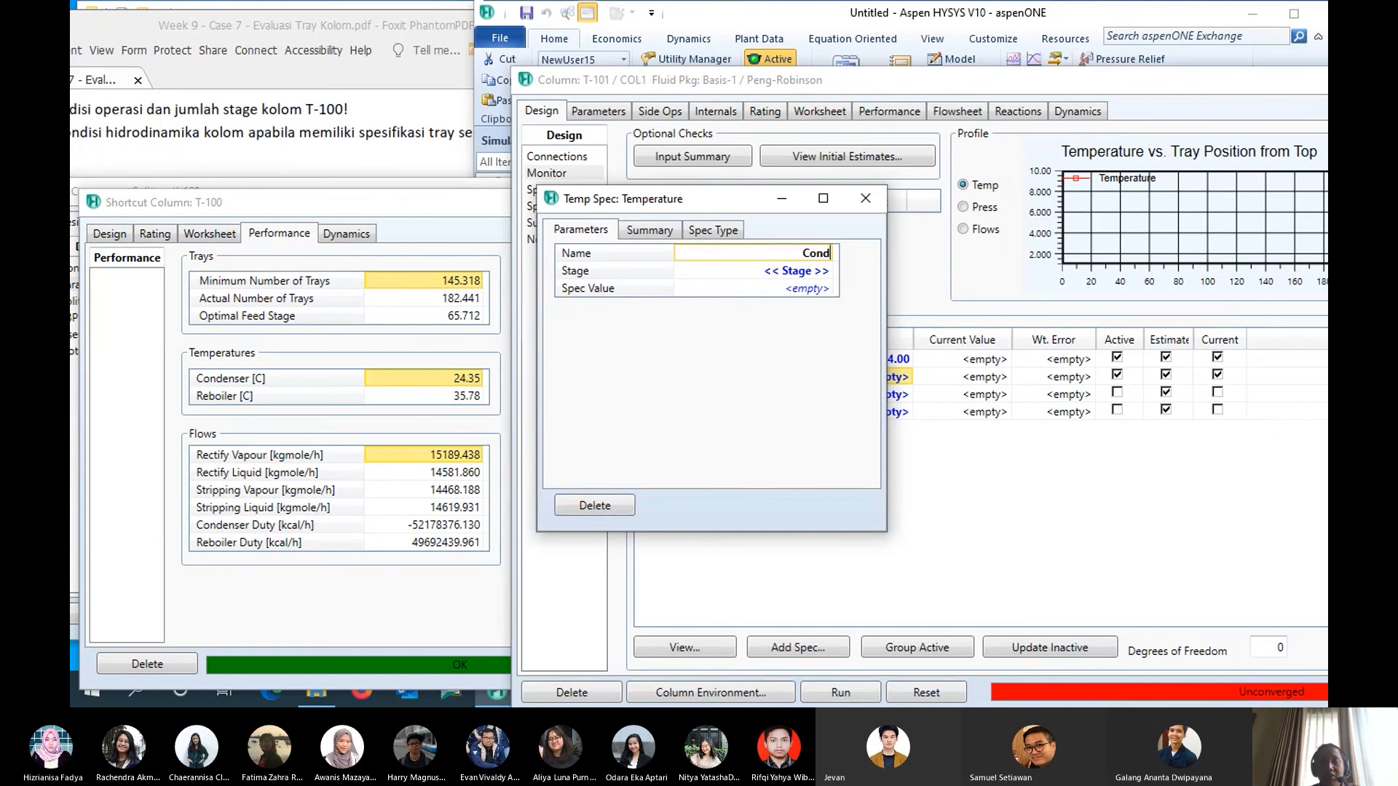
text( Tem)
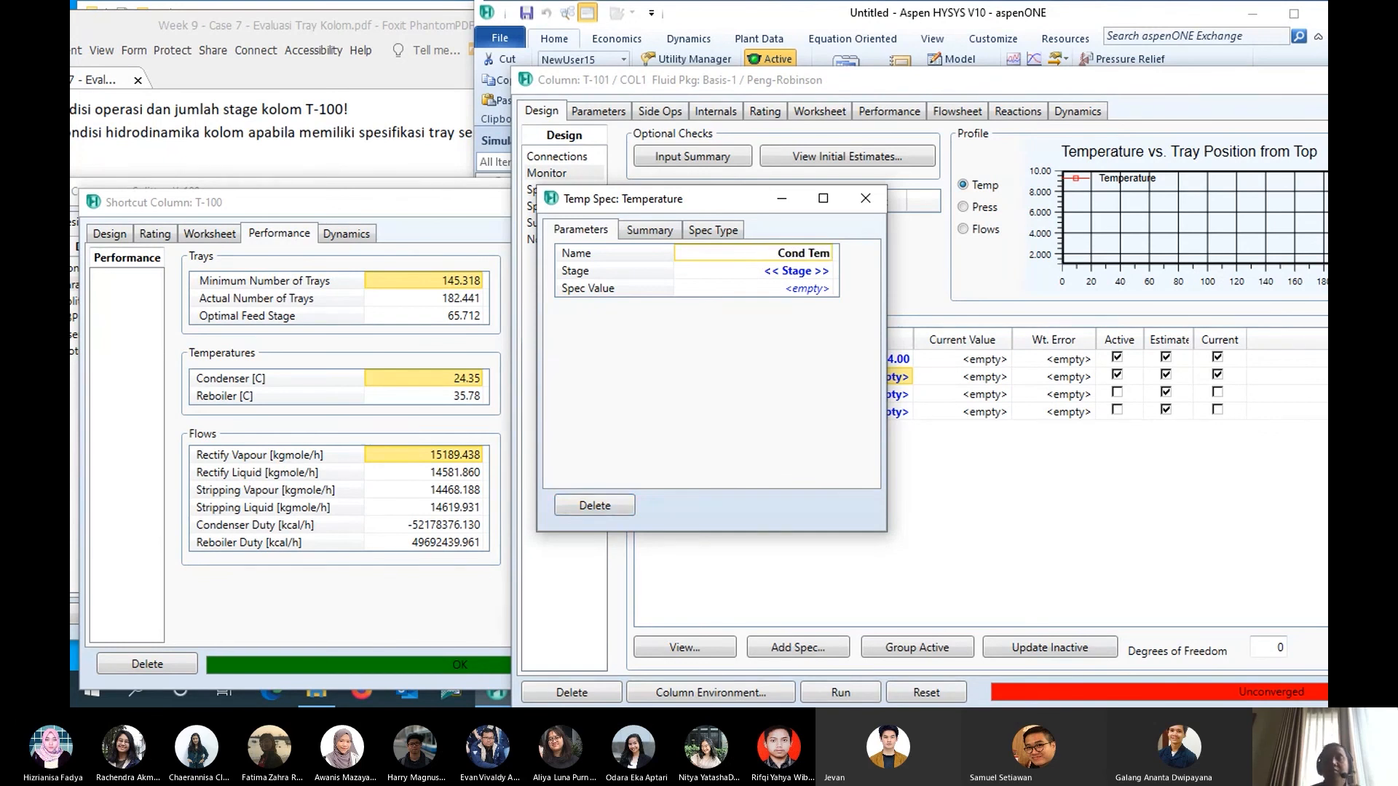
text(p)
click(828, 271)
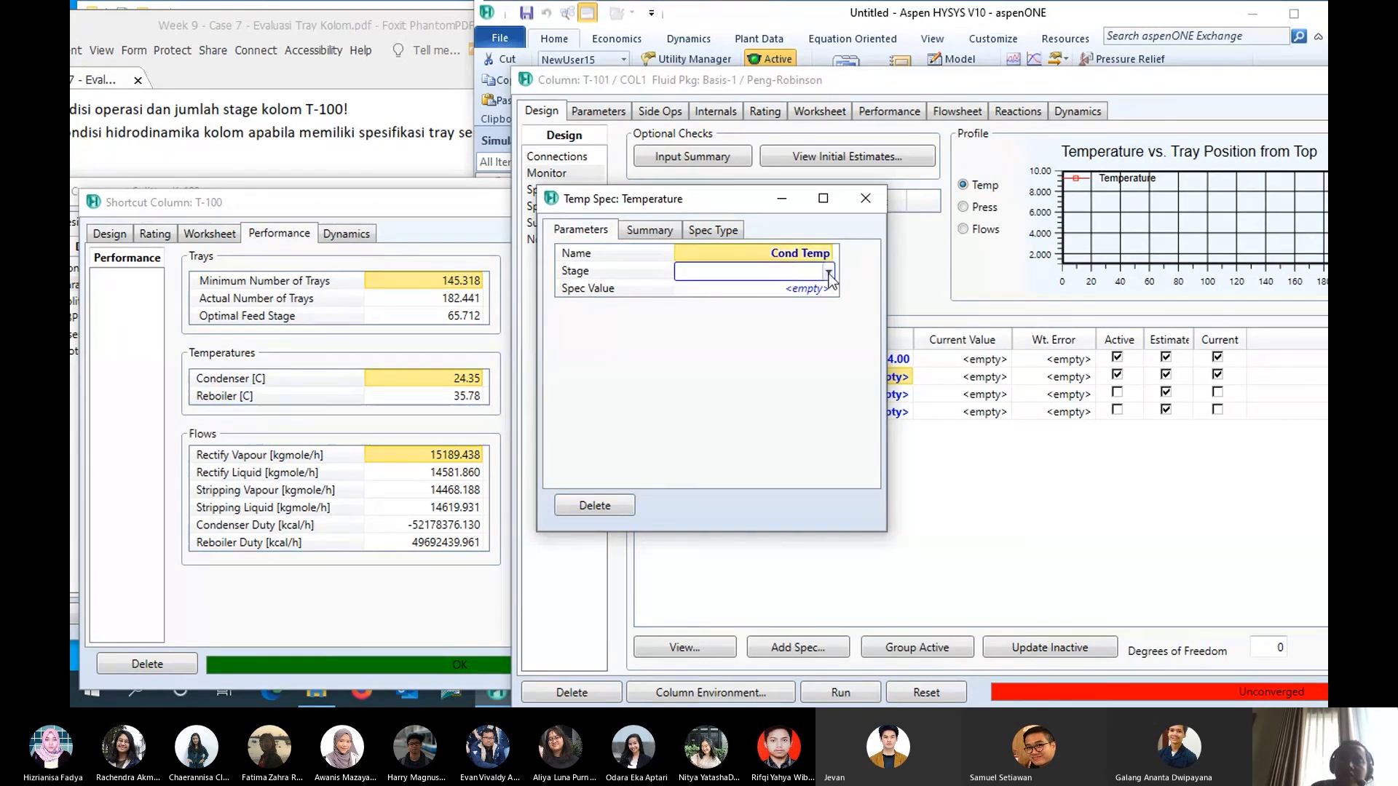
click(828, 271)
click(792, 301)
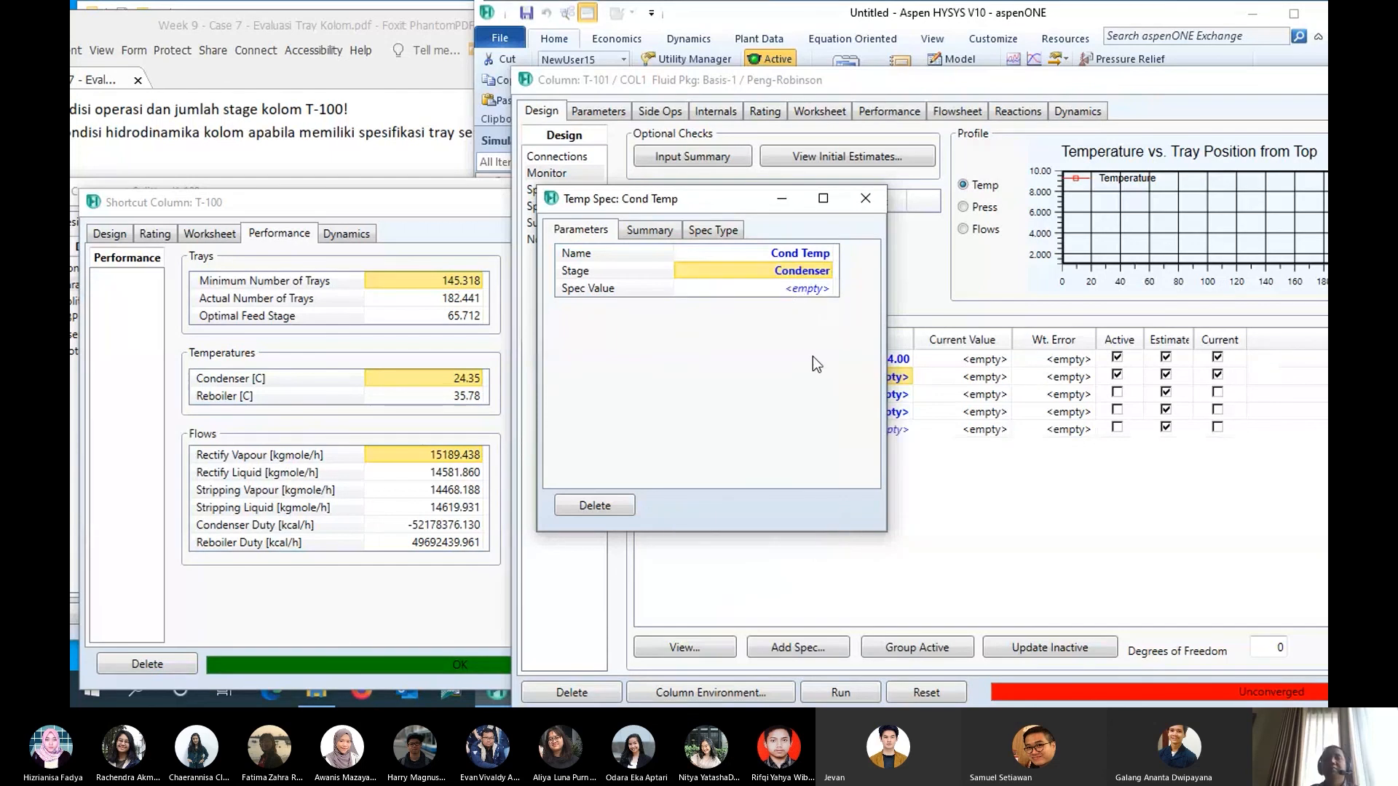
- Set the Cond Temp specification value to 24.35 C and close the specification
click(788, 290)
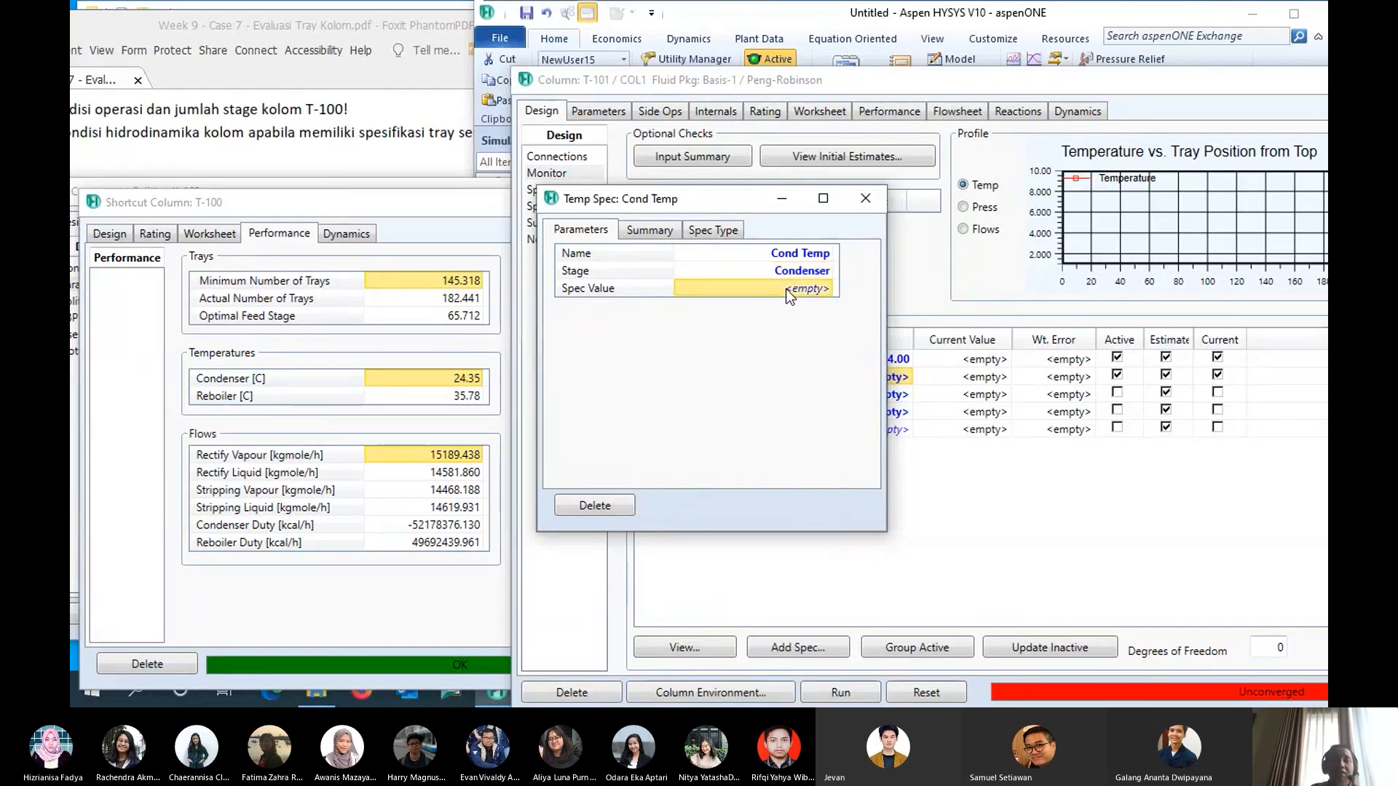
text(24)
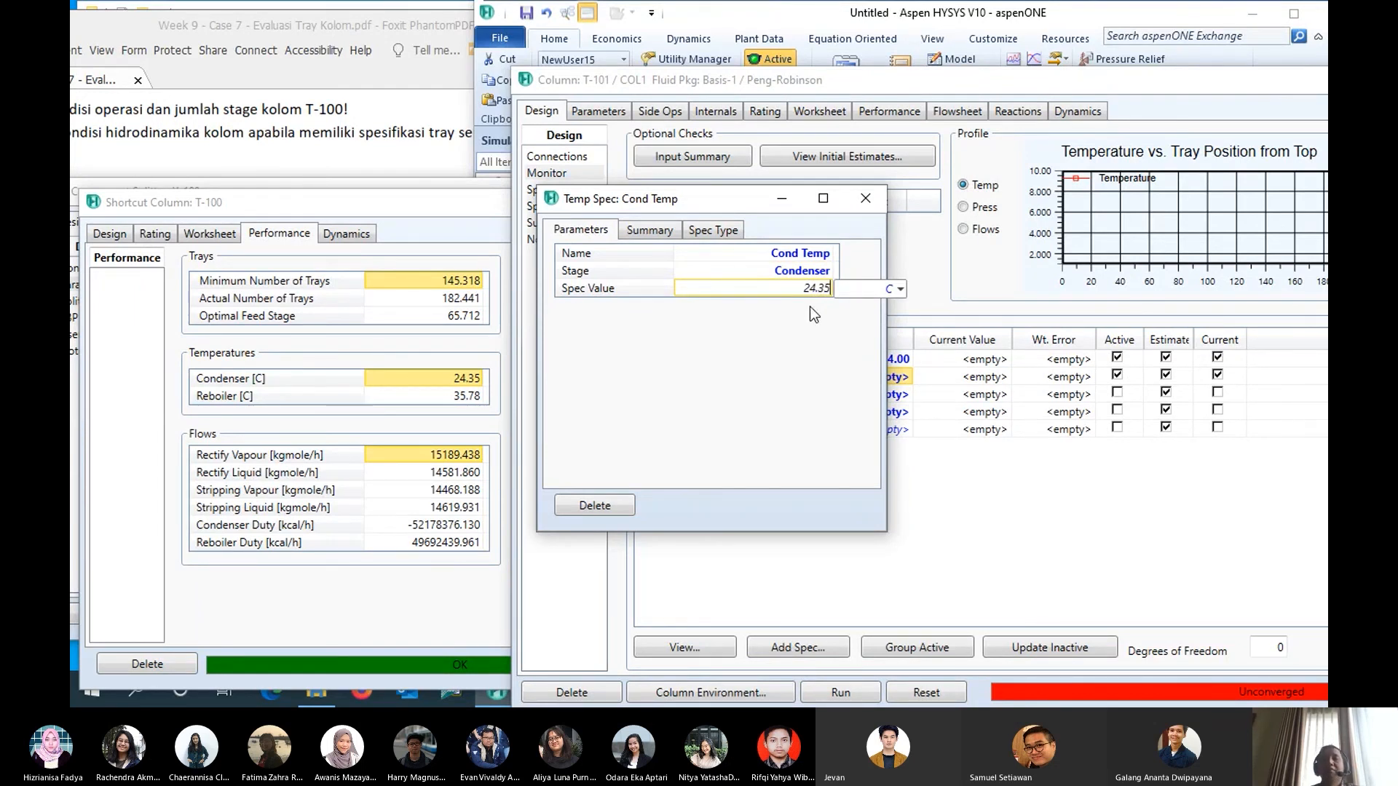
text(.35)
key(Return)
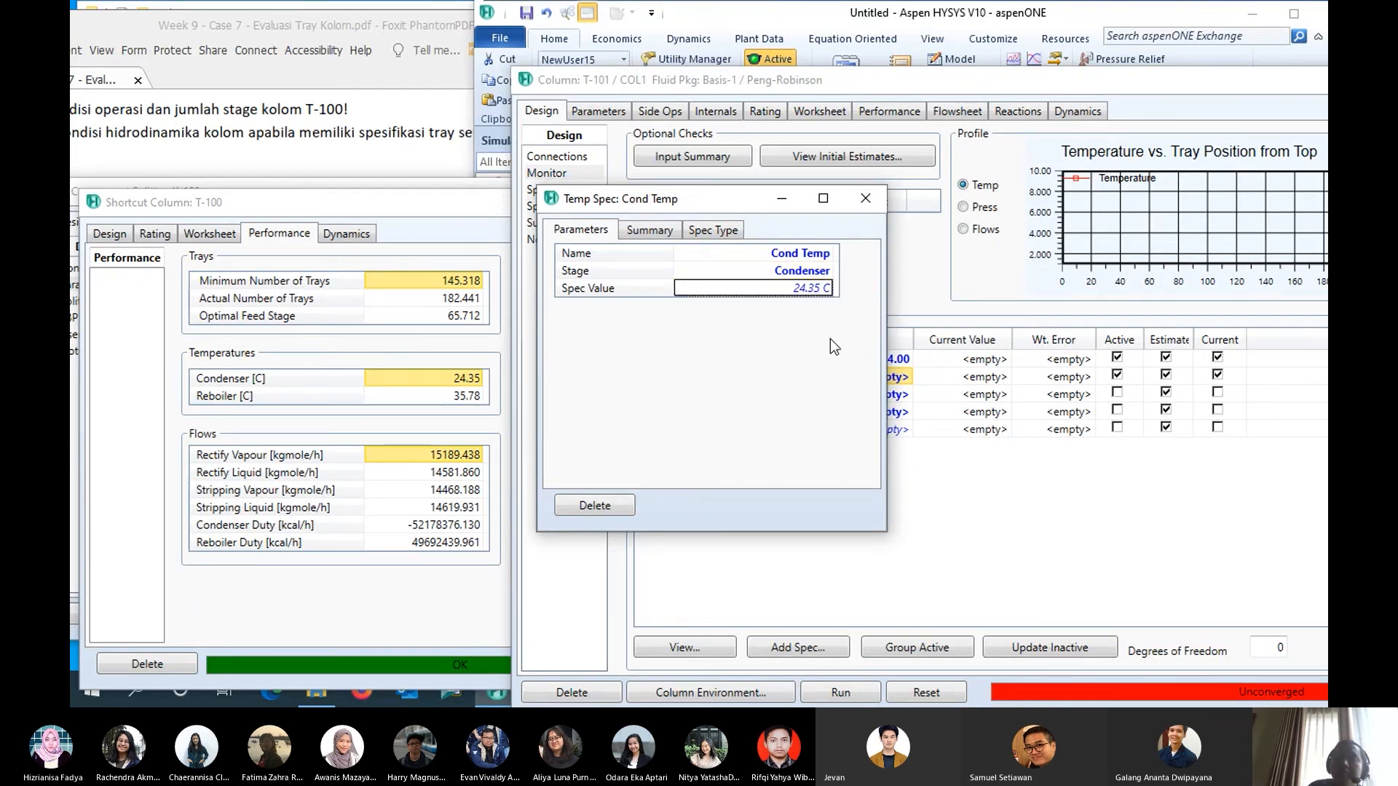
click(871, 203)
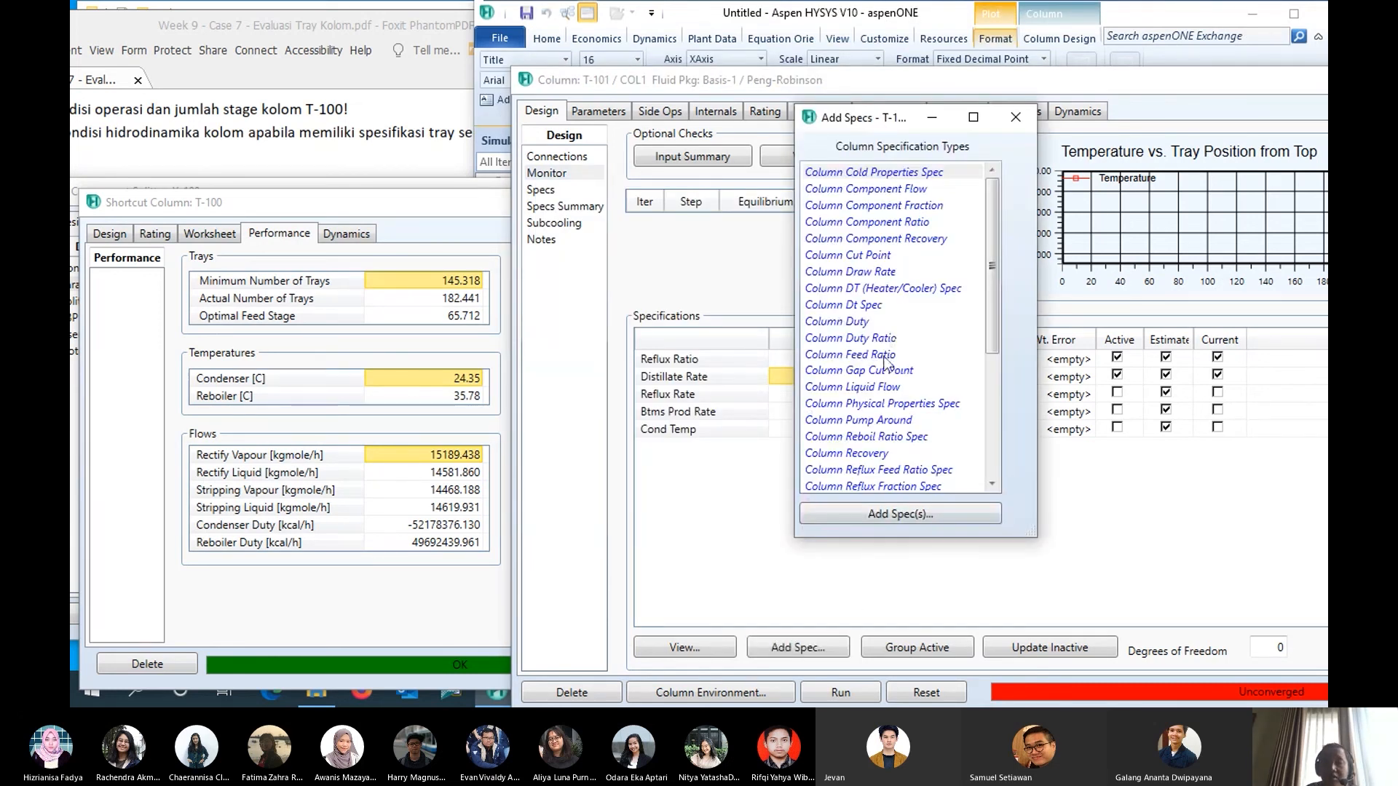
- Add a second Column Temperature specification to T-101 and name it Reboiler Temp
scroll(886, 362, down, 3)
click(873, 404)
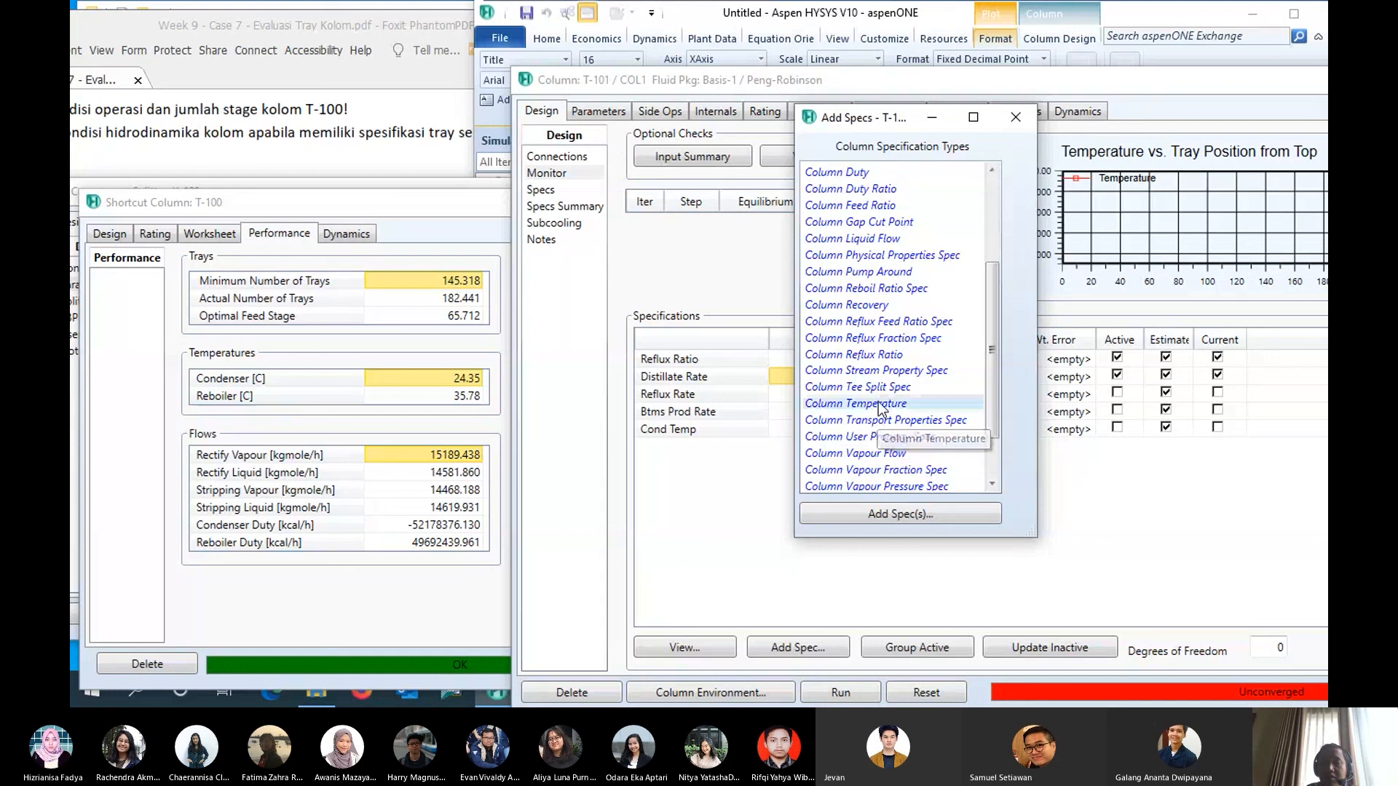
click(887, 512)
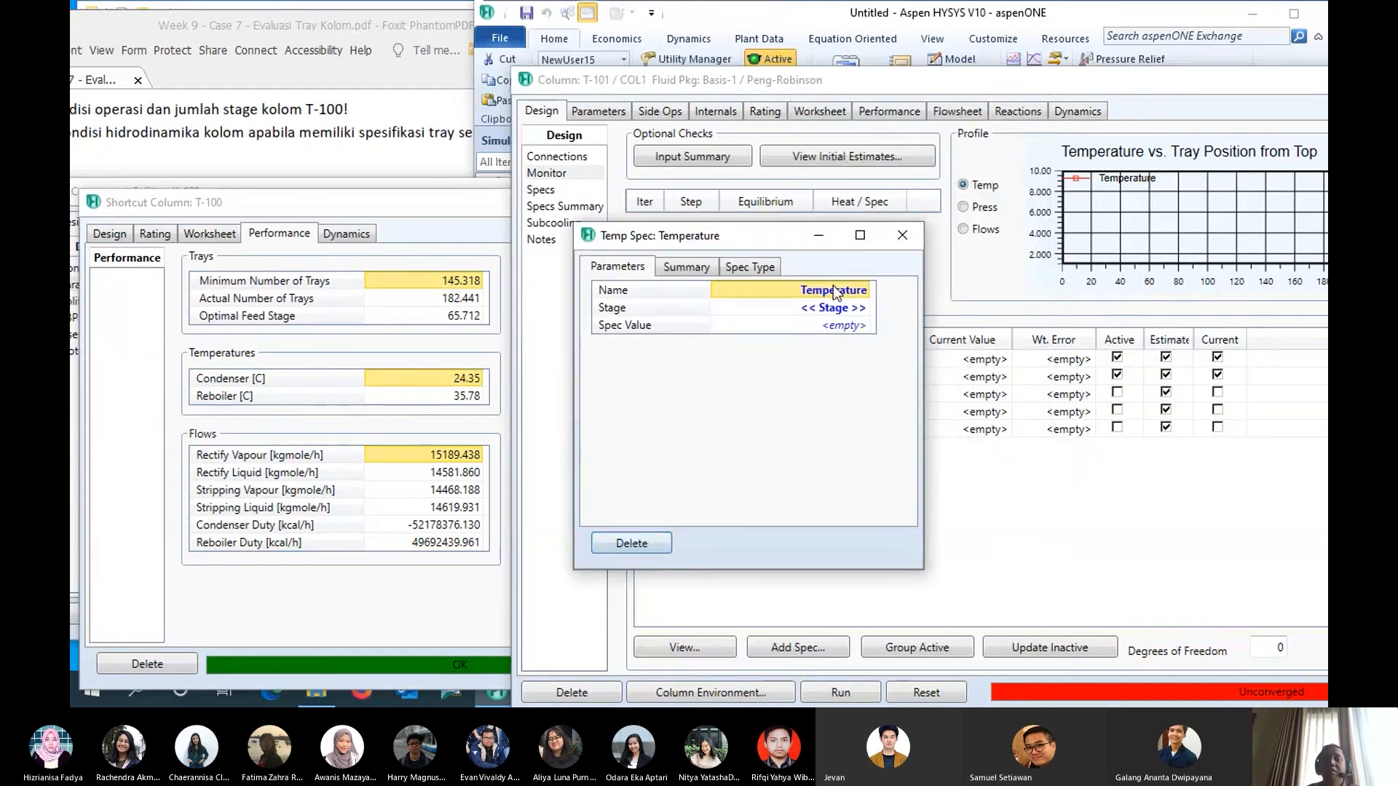
text(R)
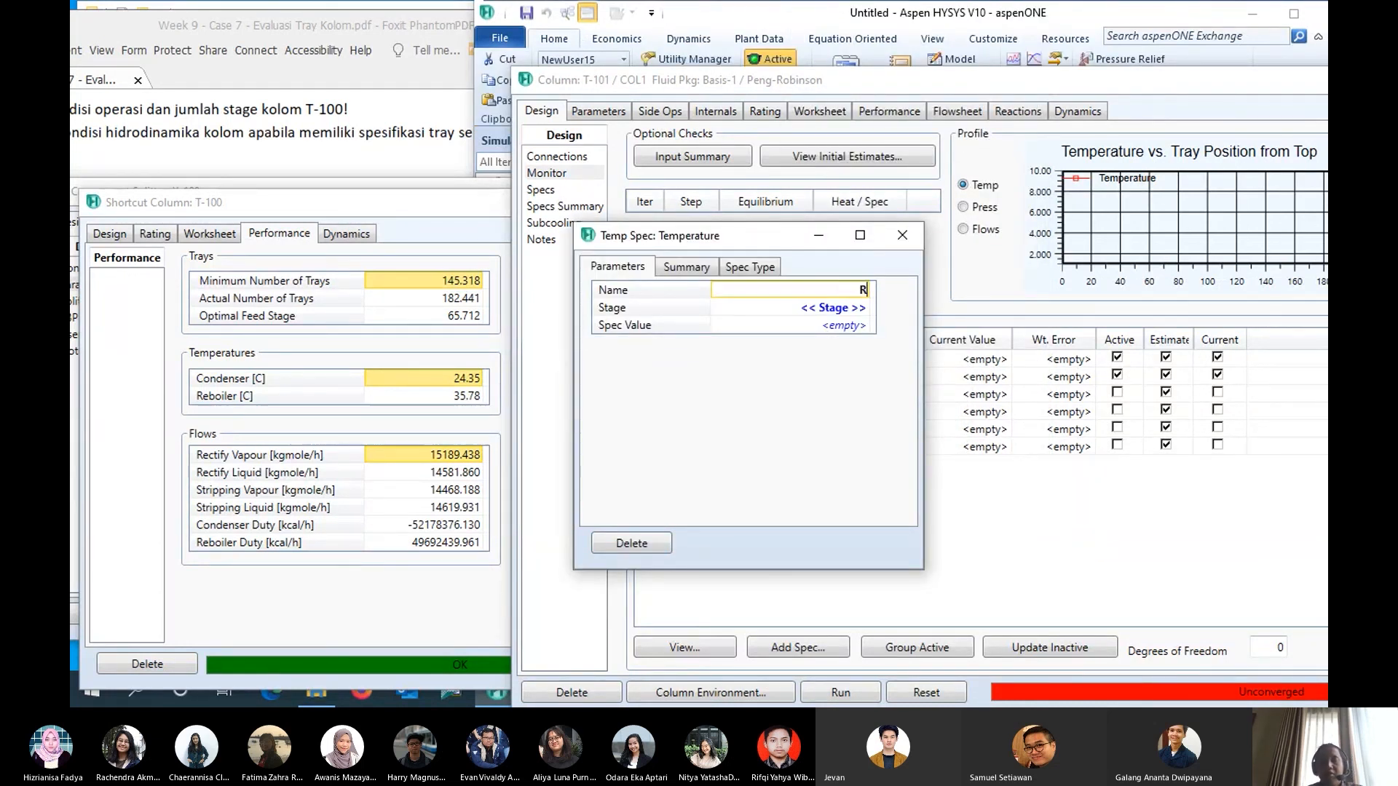
text(eboiler Temp)
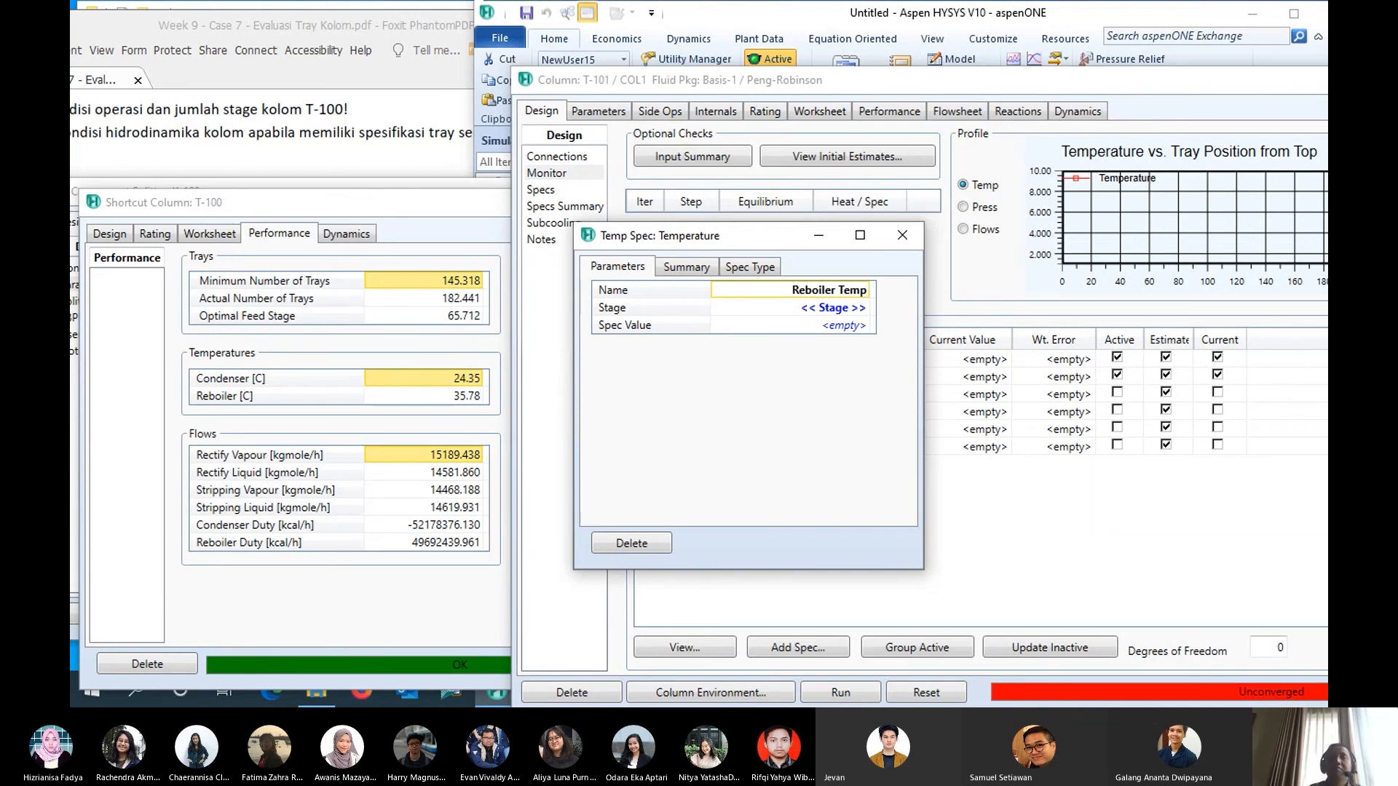
key(Return)
- Assign the Reboiler Temp specification to the Reboiler stage
click(865, 308)
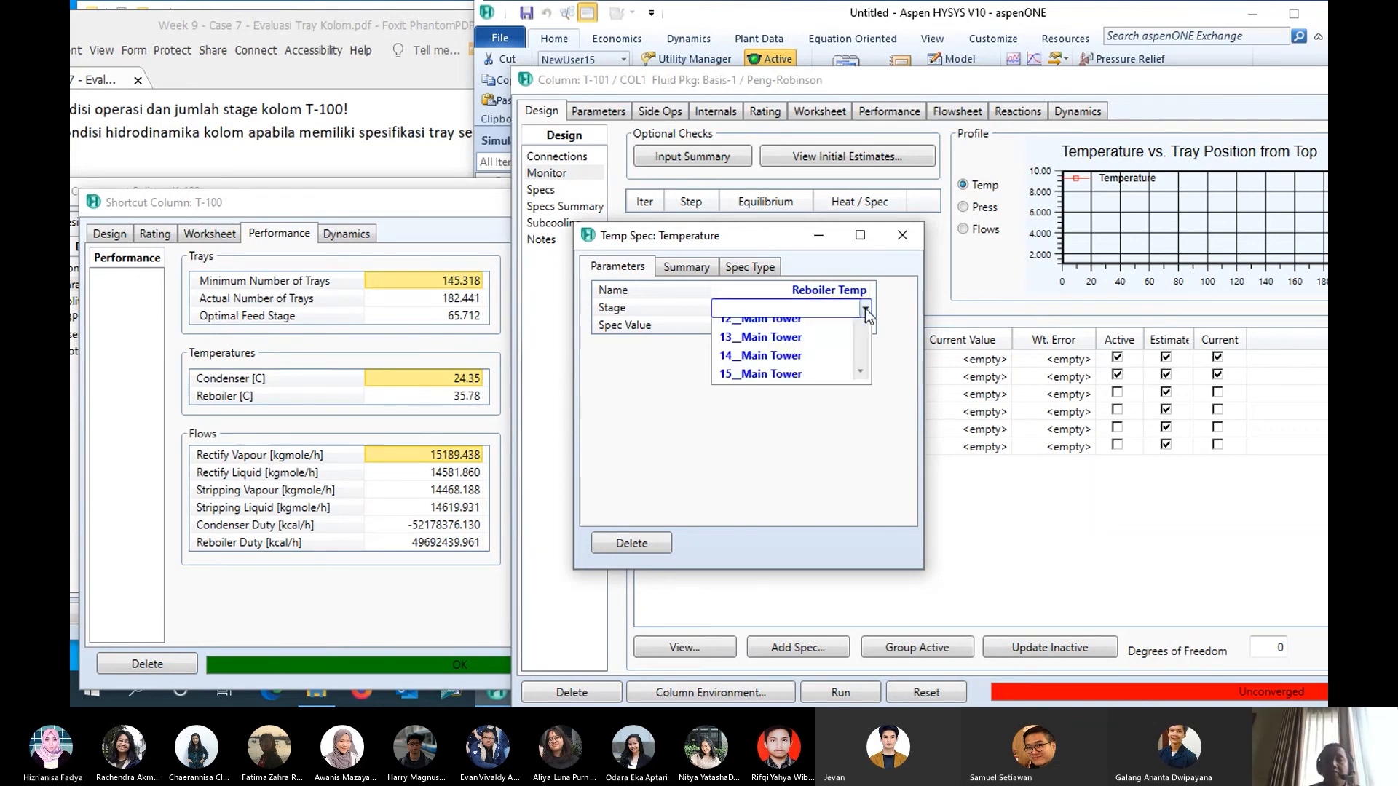
drag(861, 354, 873, 605)
click(817, 596)
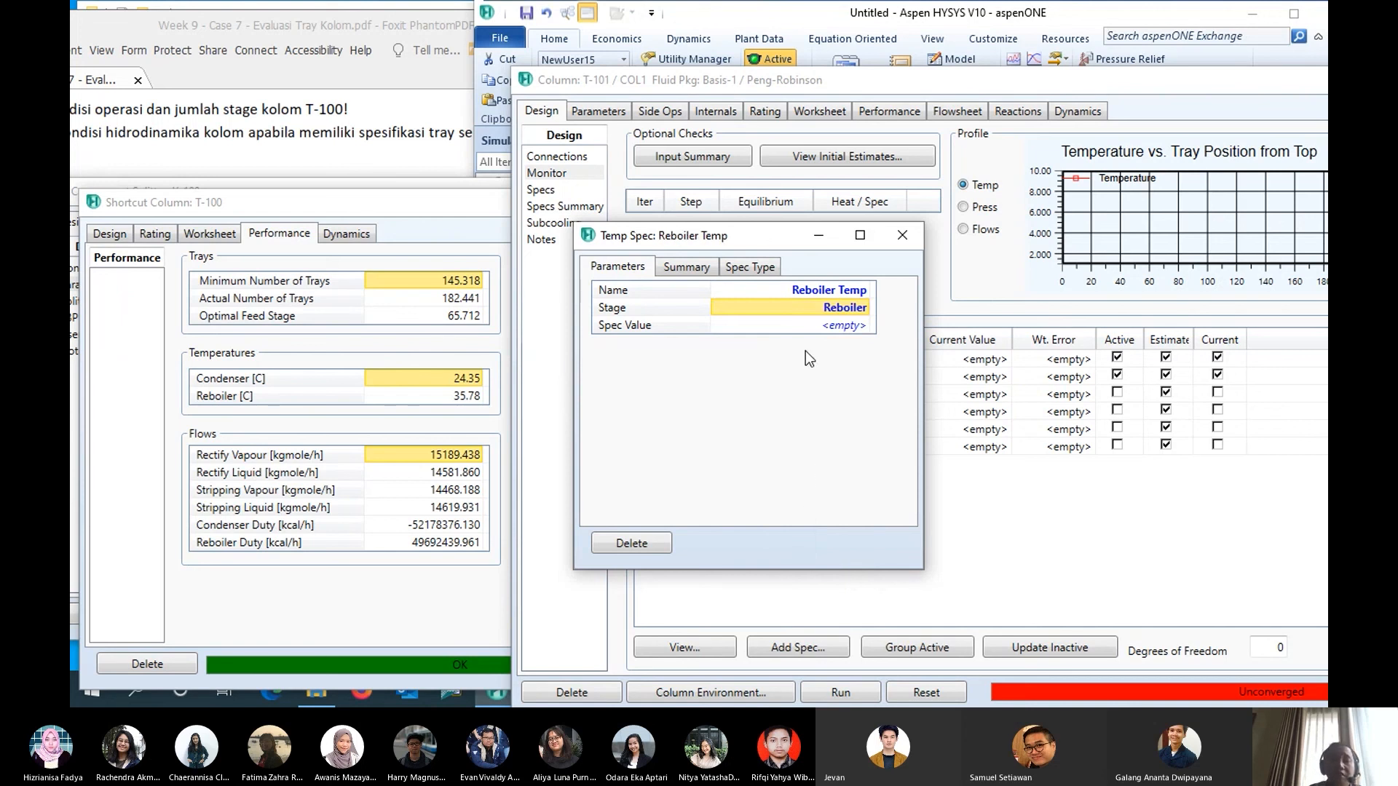
- Set the Reboiler Temp specification value to 35.78 C and close the specification
click(814, 323)
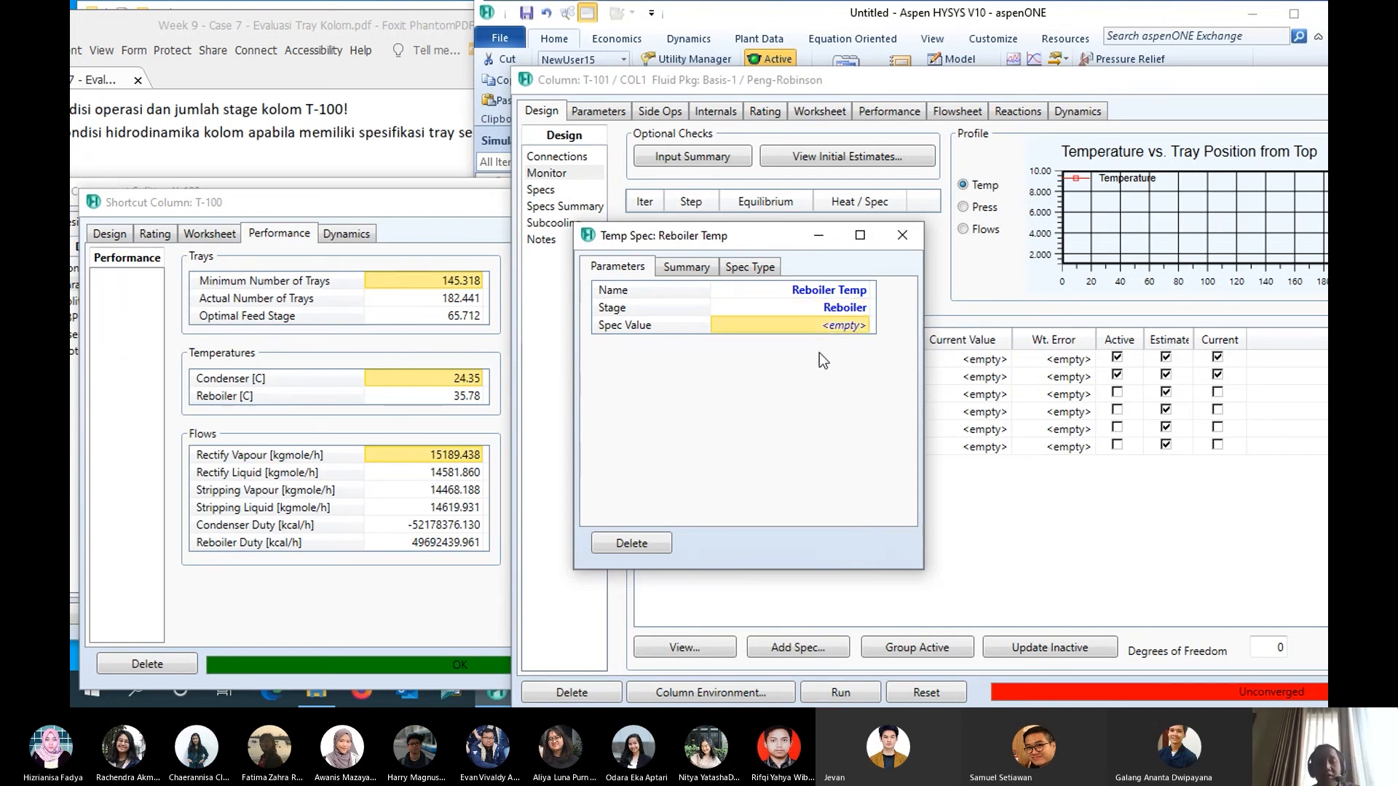
text(35.)
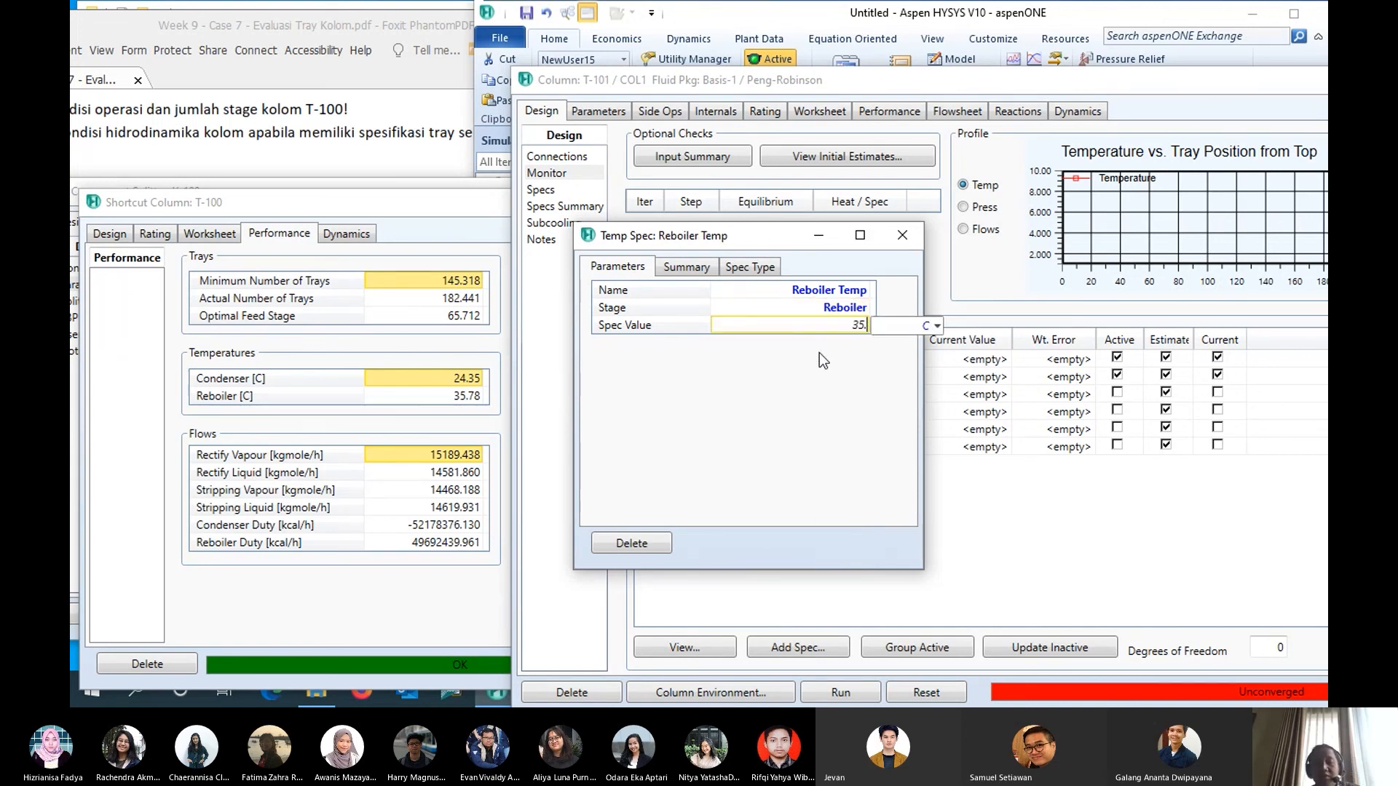
text(78)
key(Return)
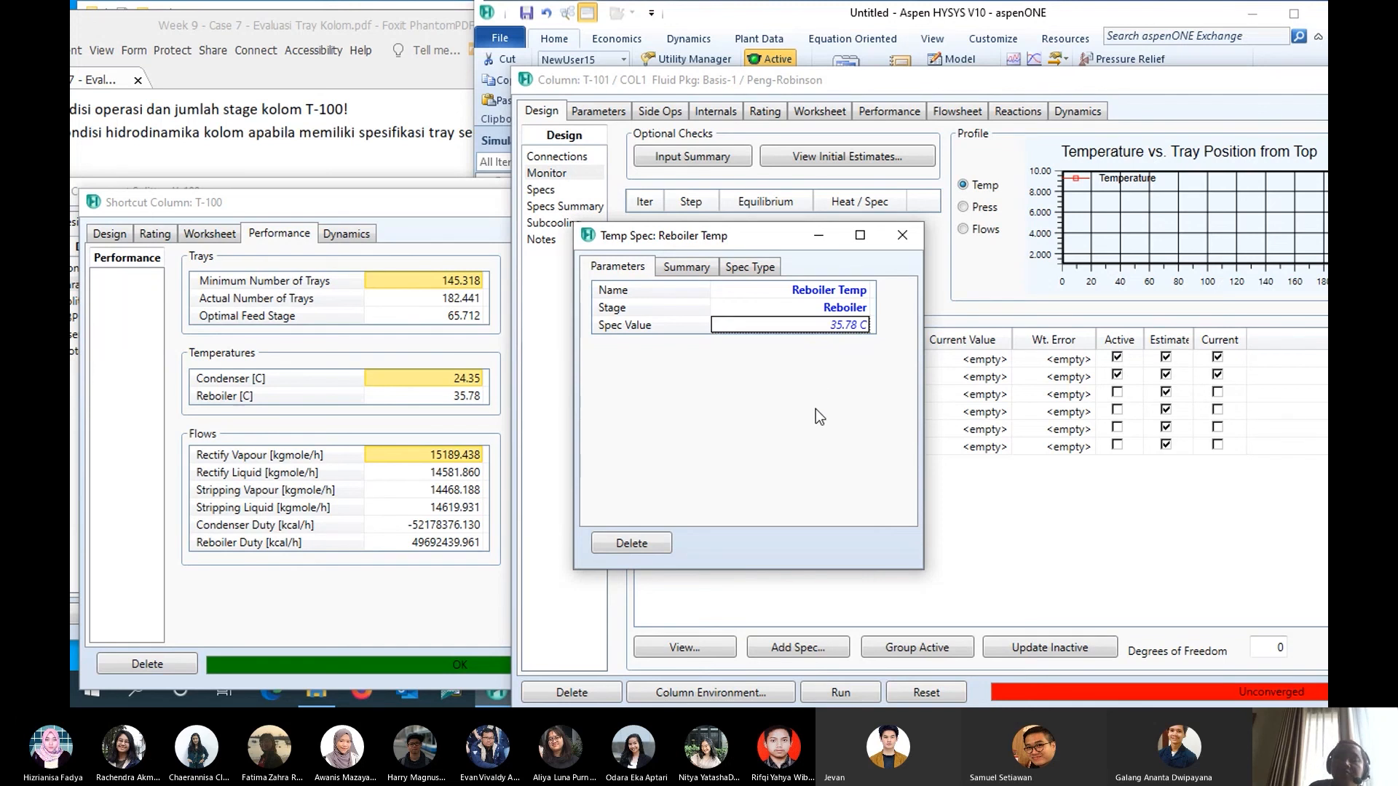
click(903, 236)
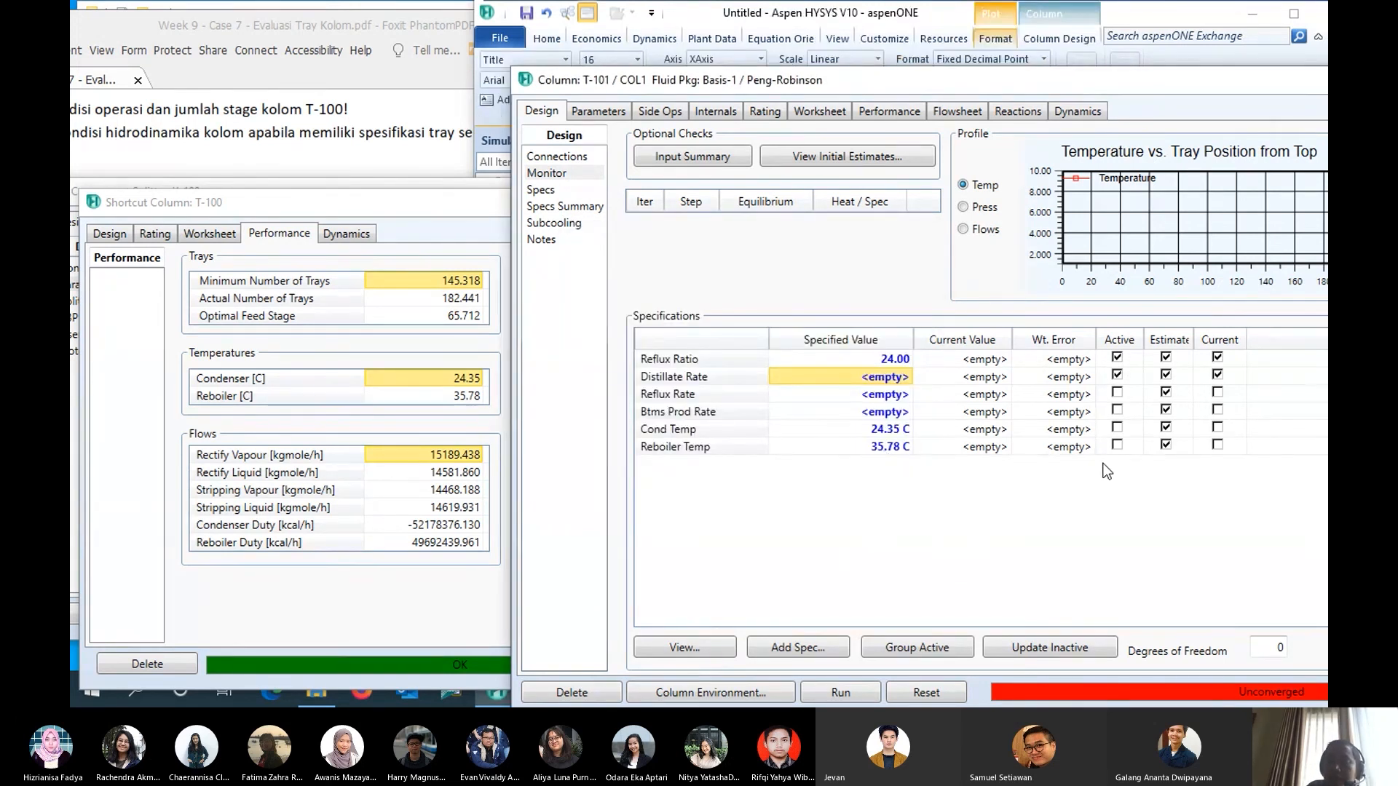
- Deactivate the Distillate Rate specification of T-101 and make Reboiler Temp active instead
click(1118, 375)
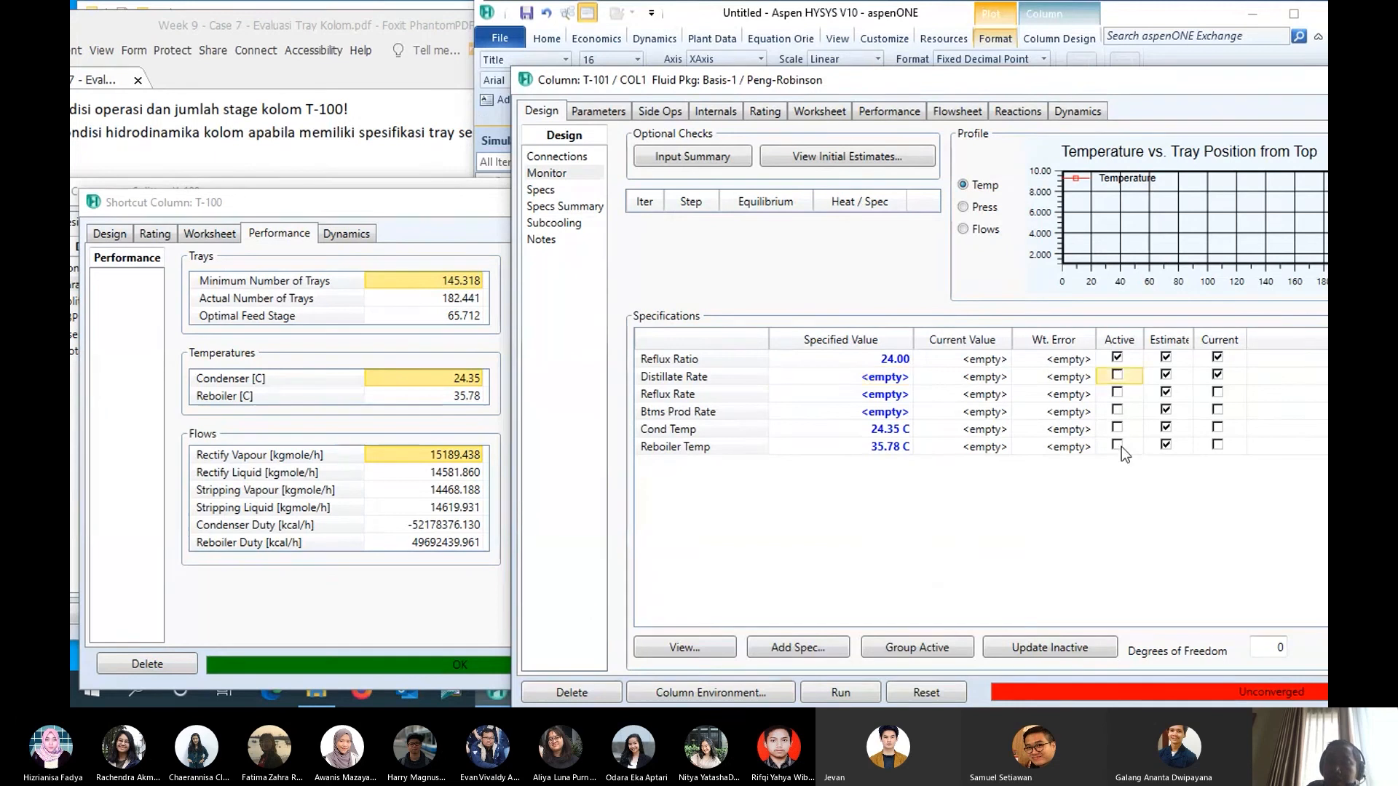
click(1118, 445)
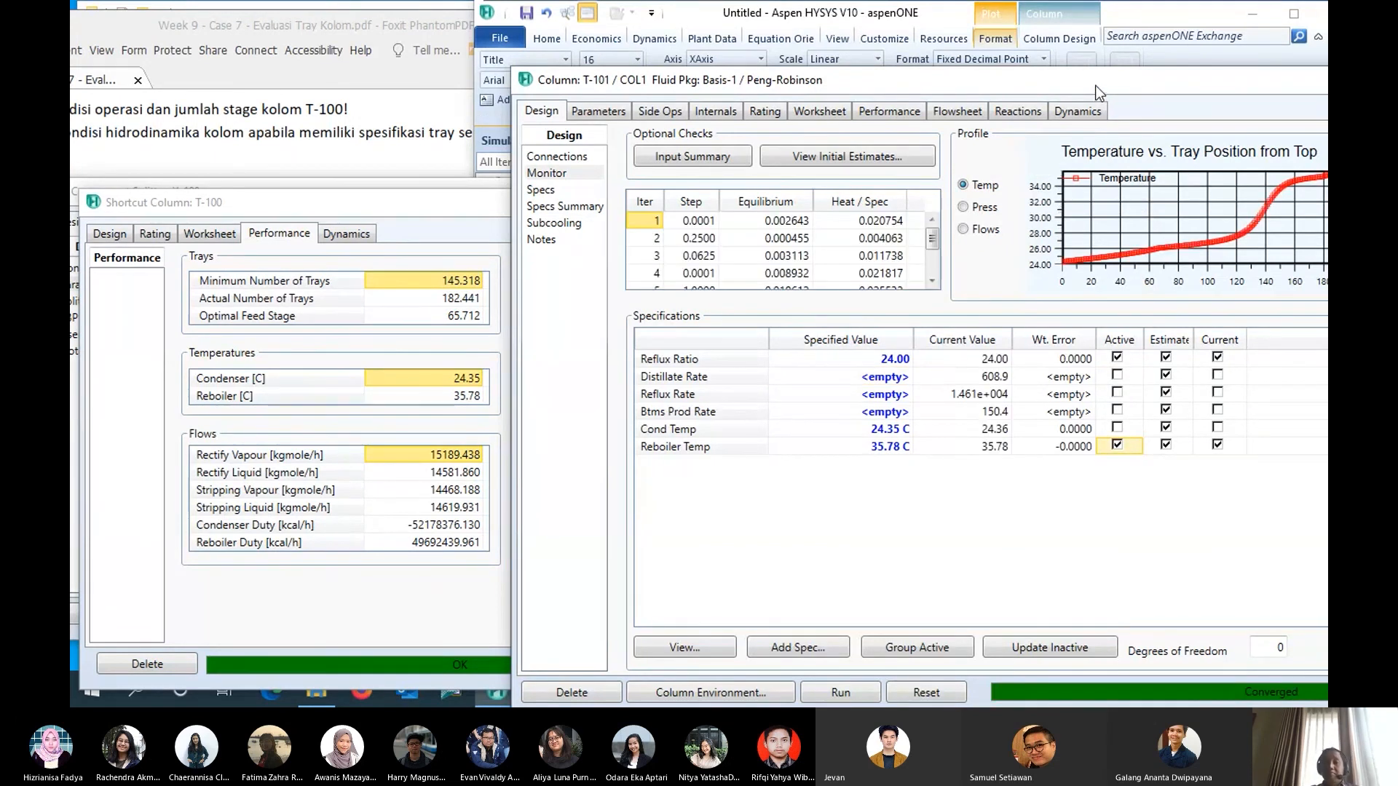
drag(1096, 85, 807, 40)
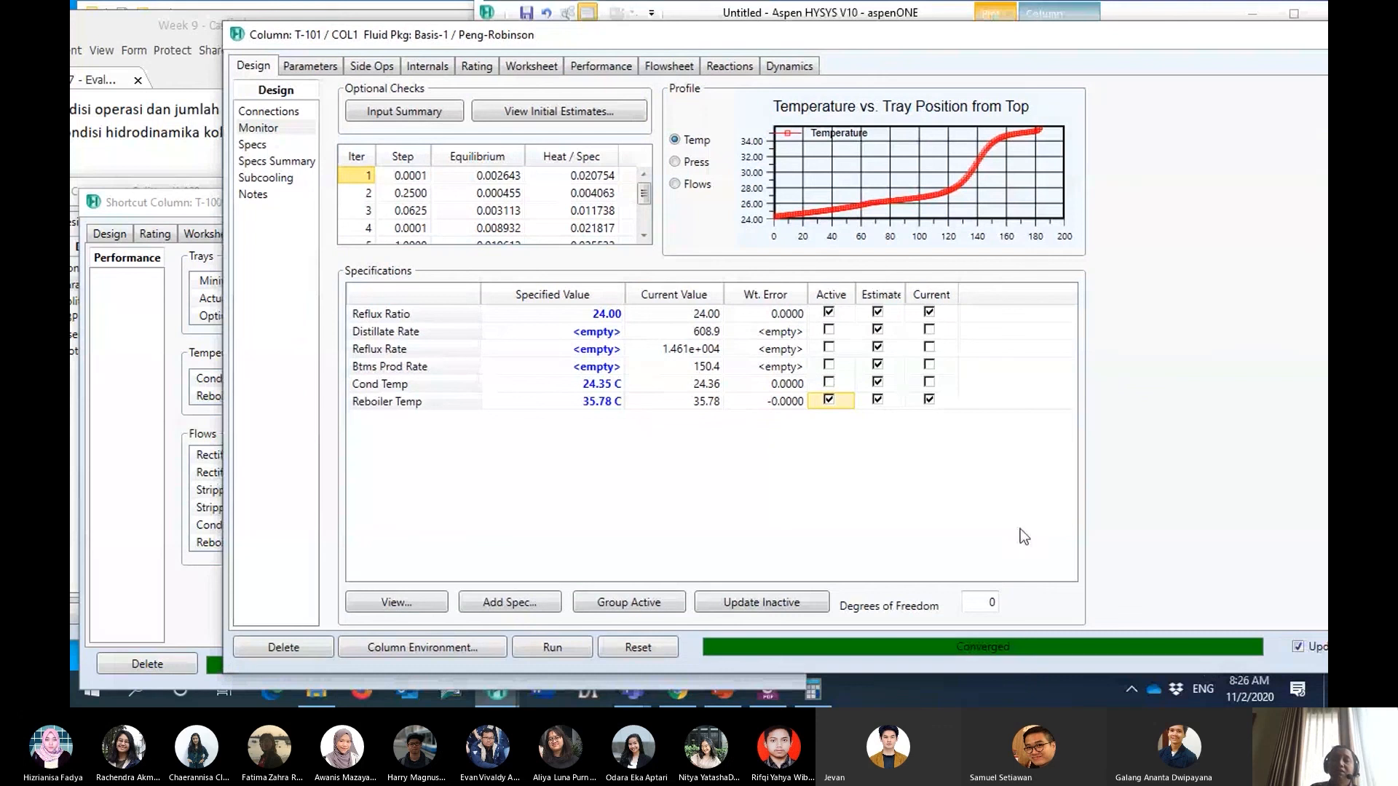
drag(899, 39, 1173, 60)
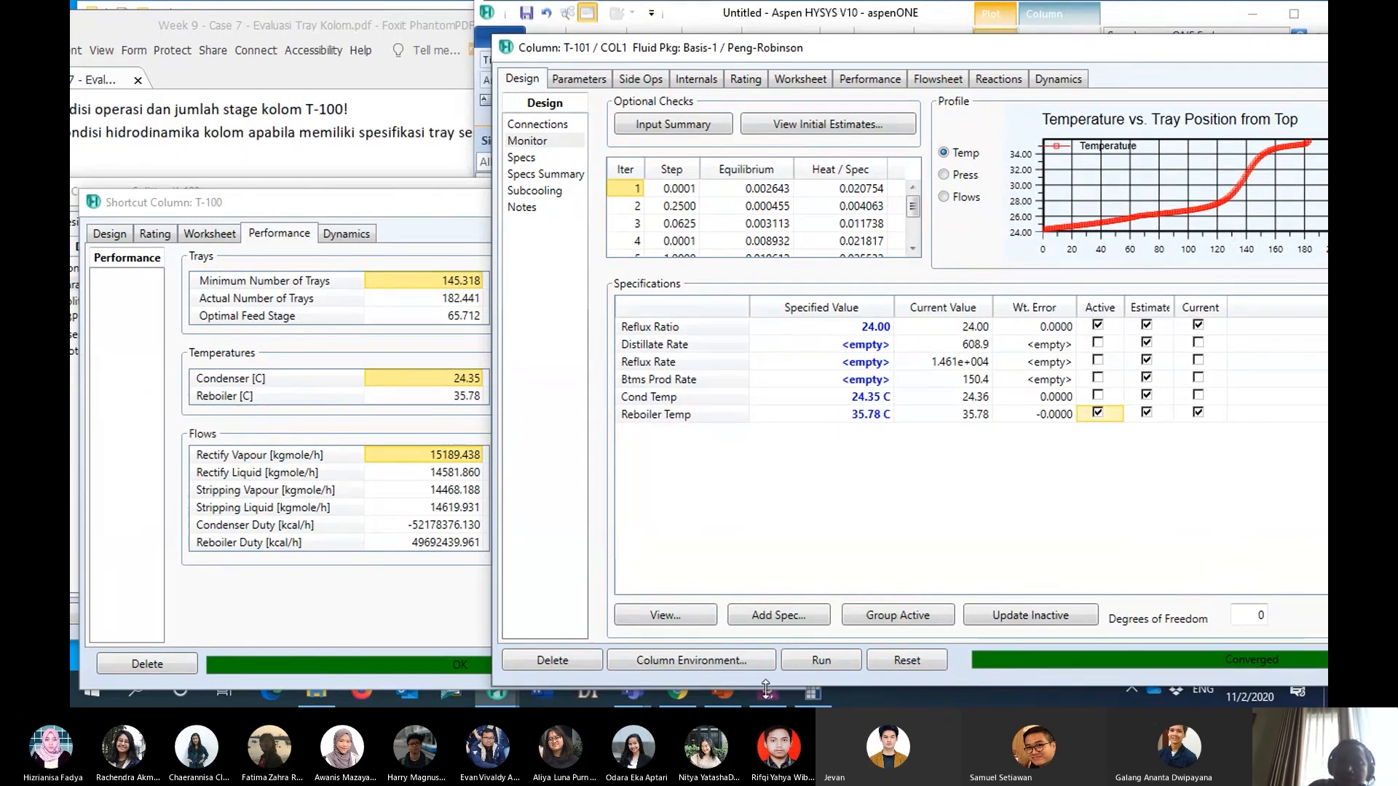
drag(832, 45, 849, 20)
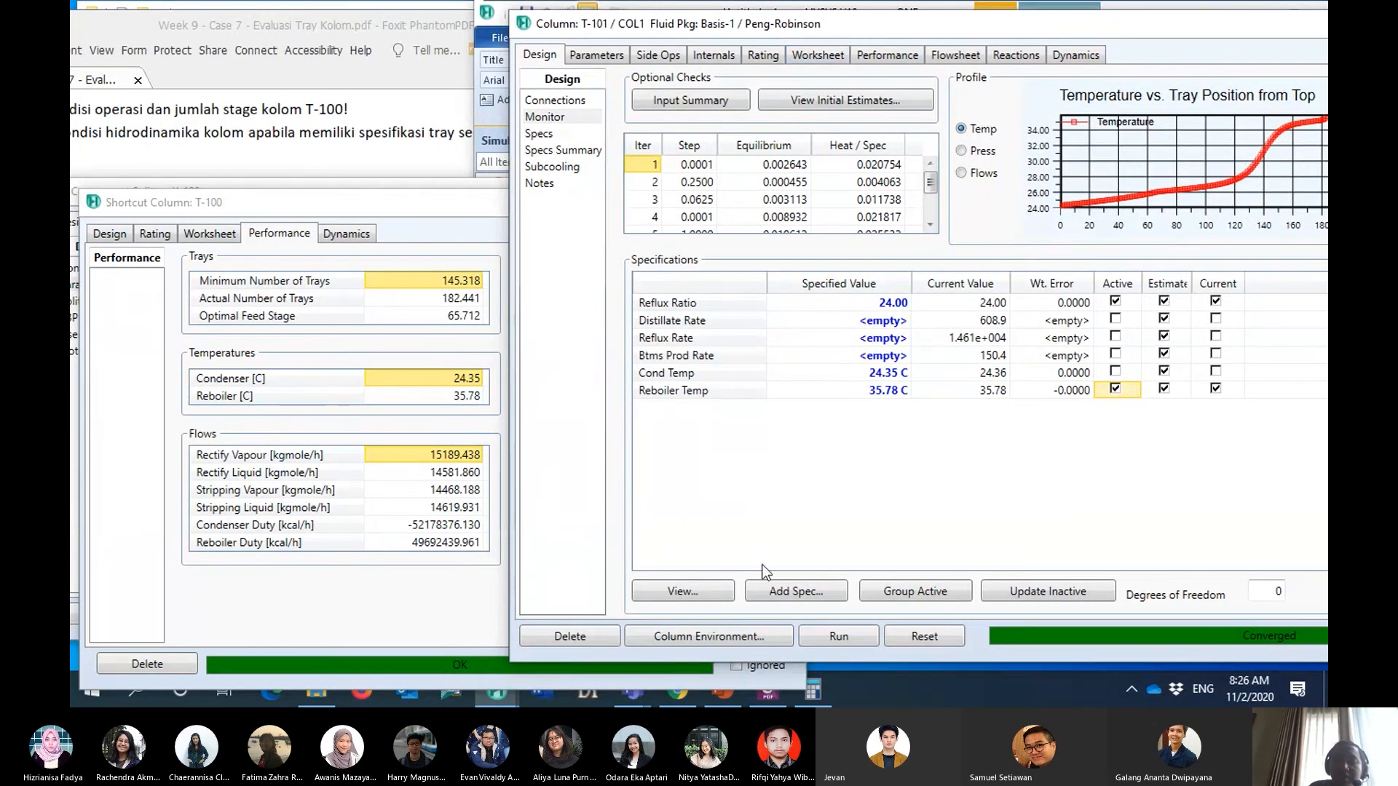
- Check the required product purities in the case PDF in Foxit PhantomPDF, and add a Column Component Fraction specification to T-101 in HYSYS
click(287, 24)
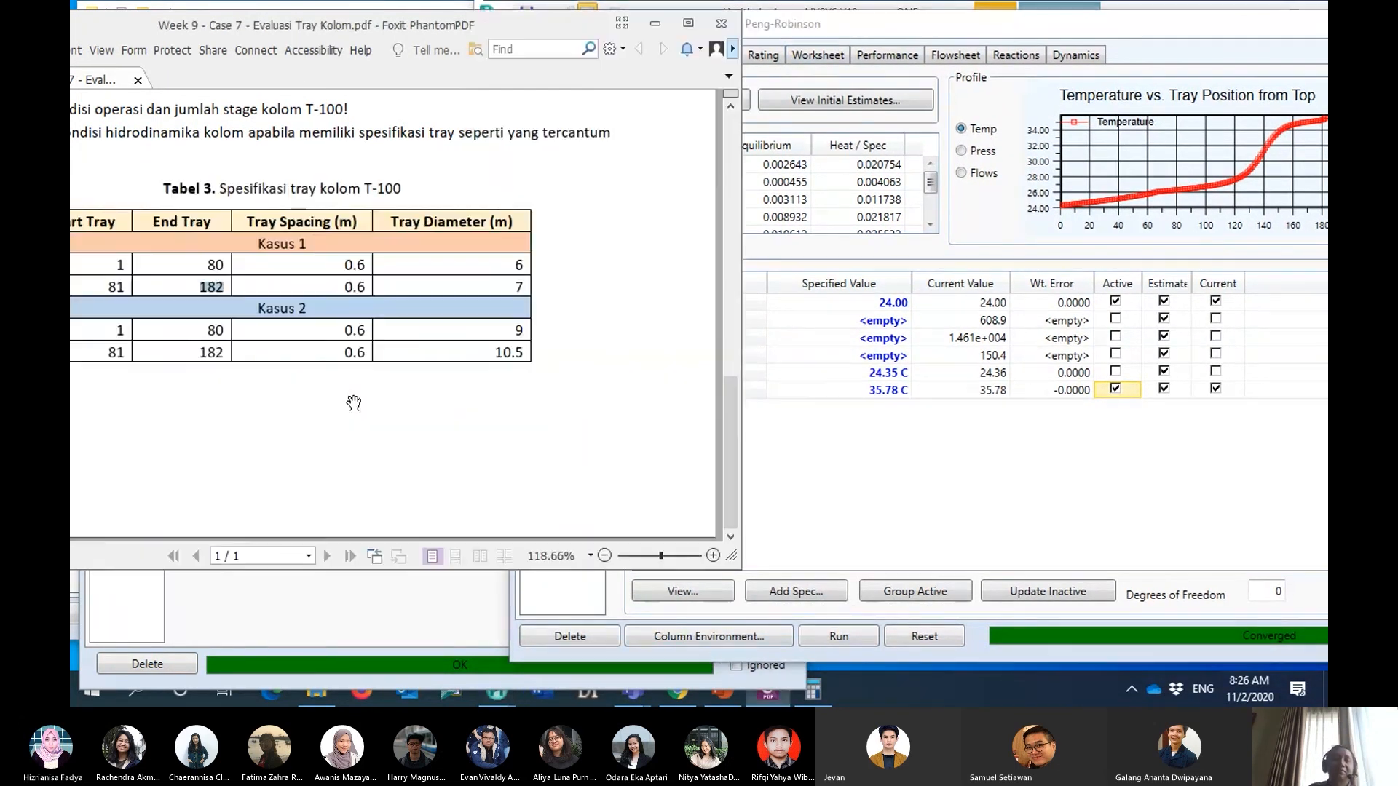
scroll(353, 437, up, 15)
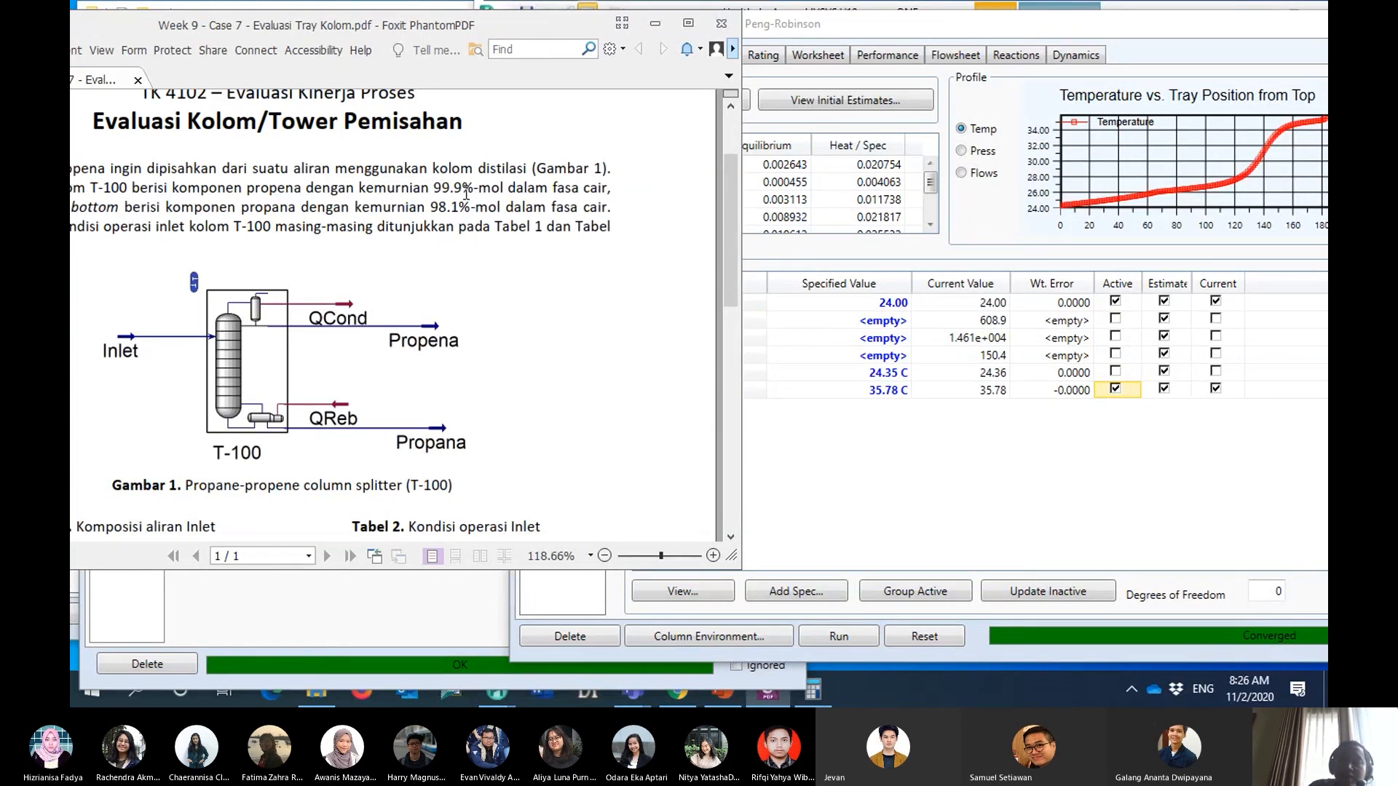
click(864, 441)
click(795, 591)
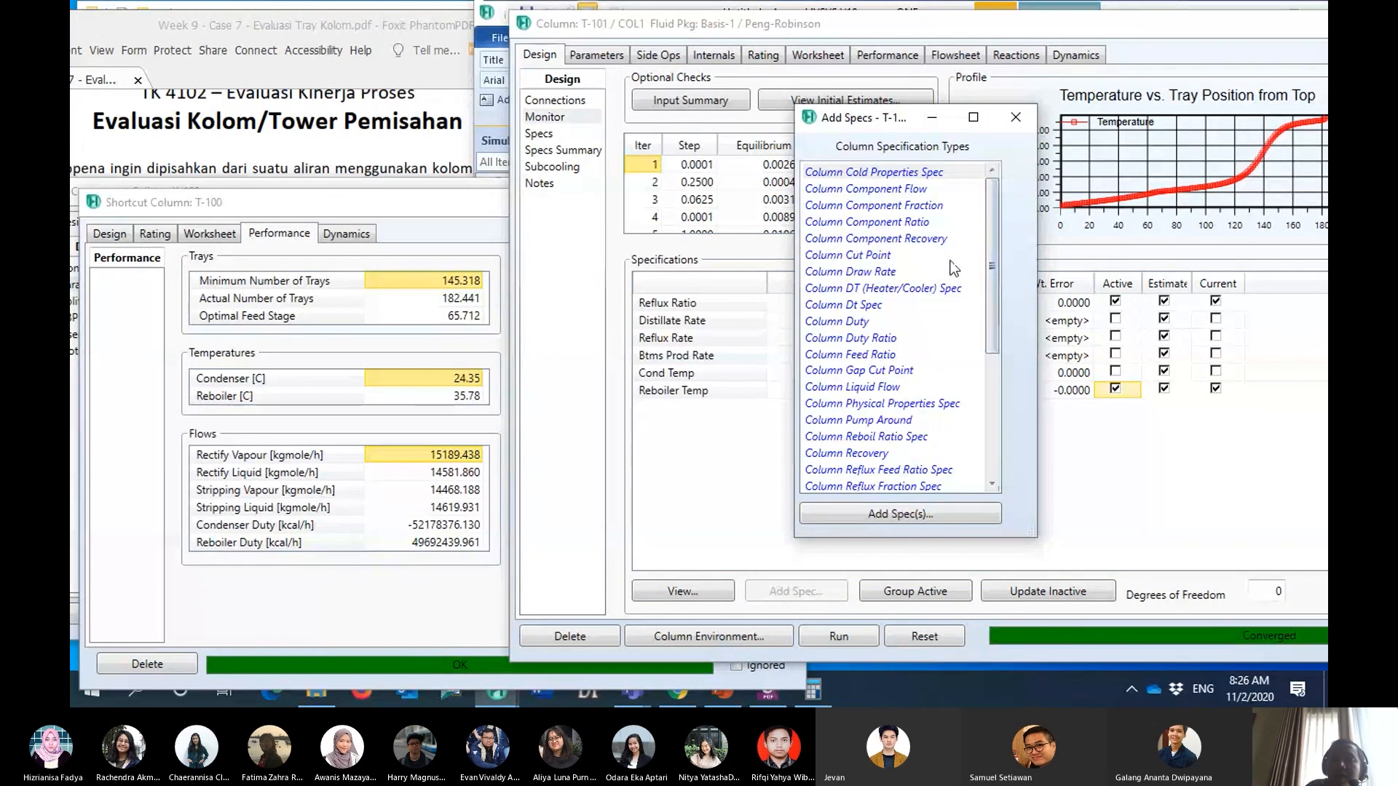
click(936, 210)
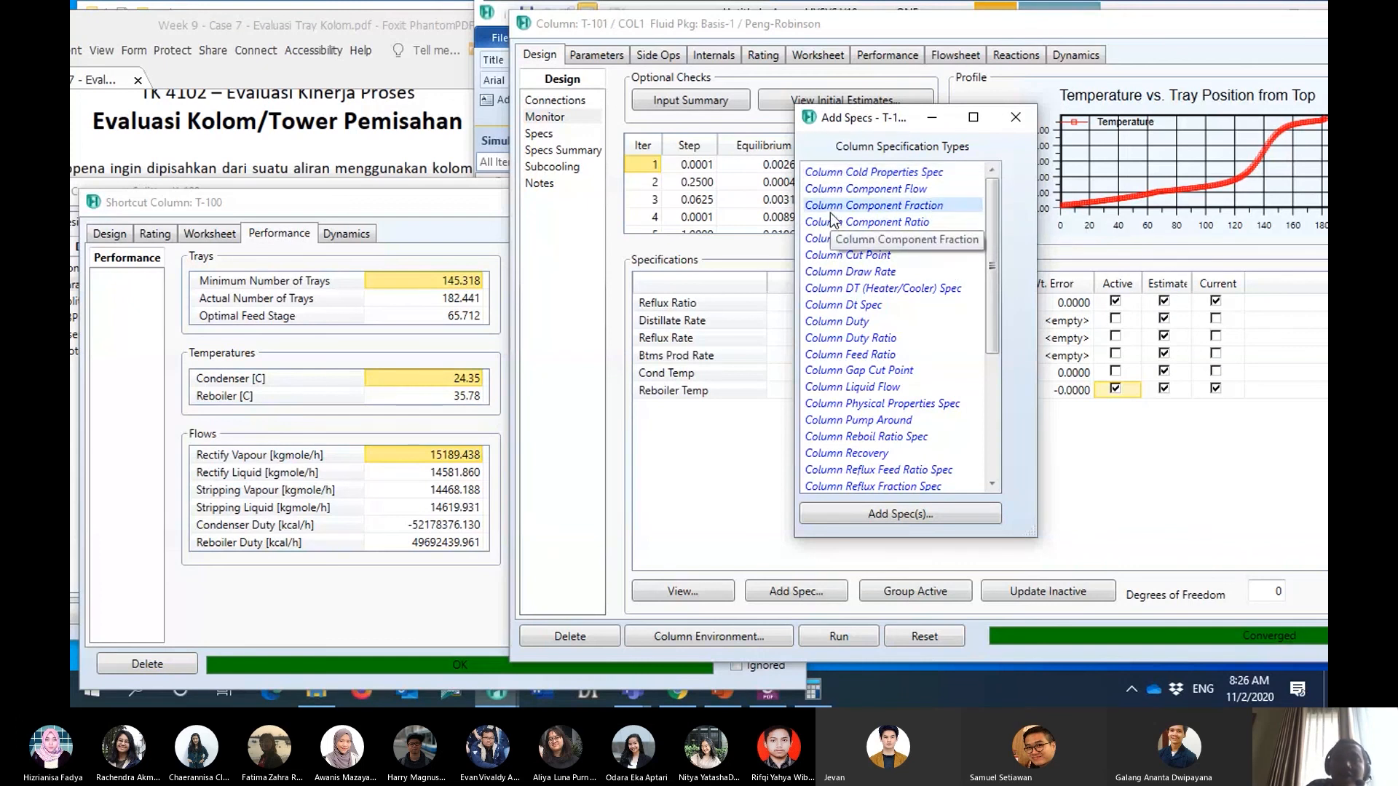
click(912, 515)
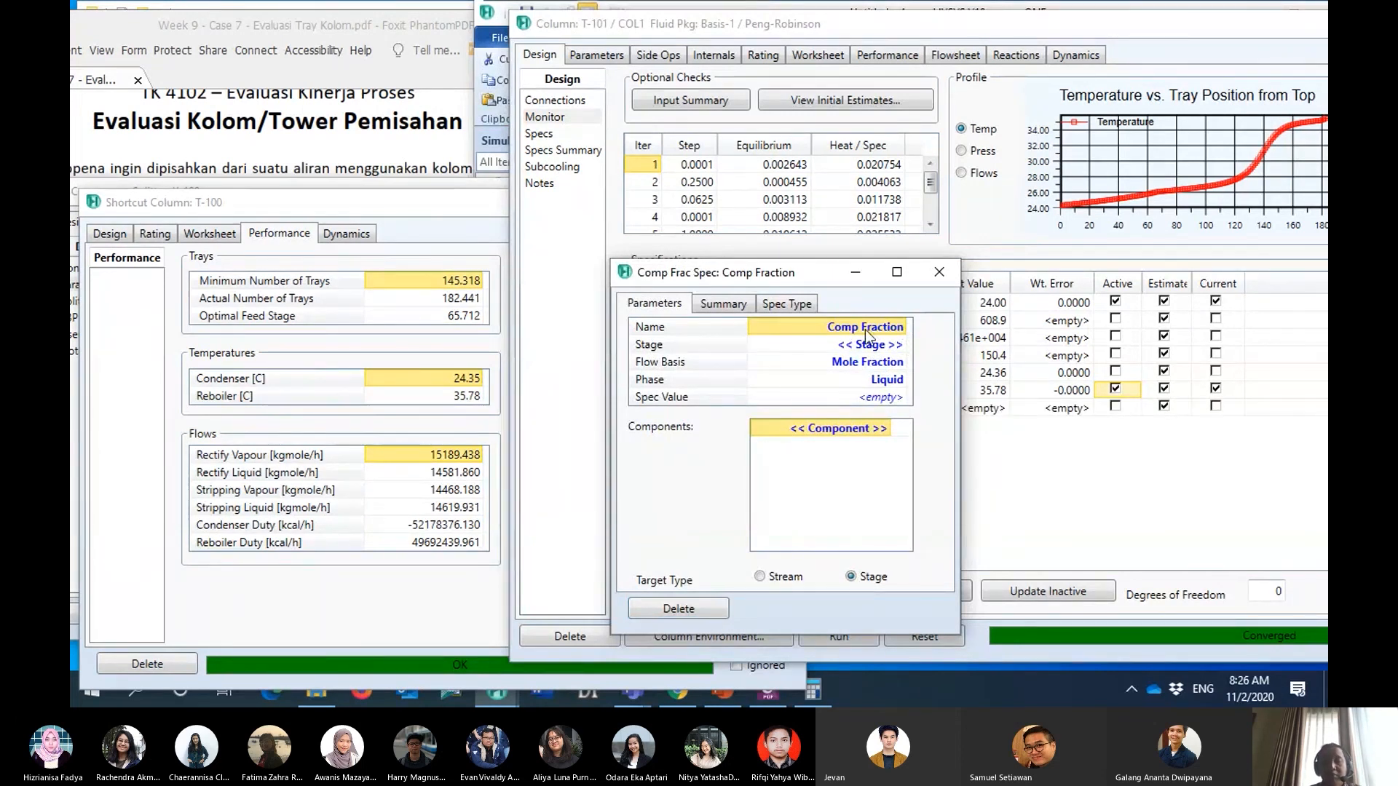
- Name the component fraction specification Propene Purity and assign it to the Condenser stage
text(Propene)
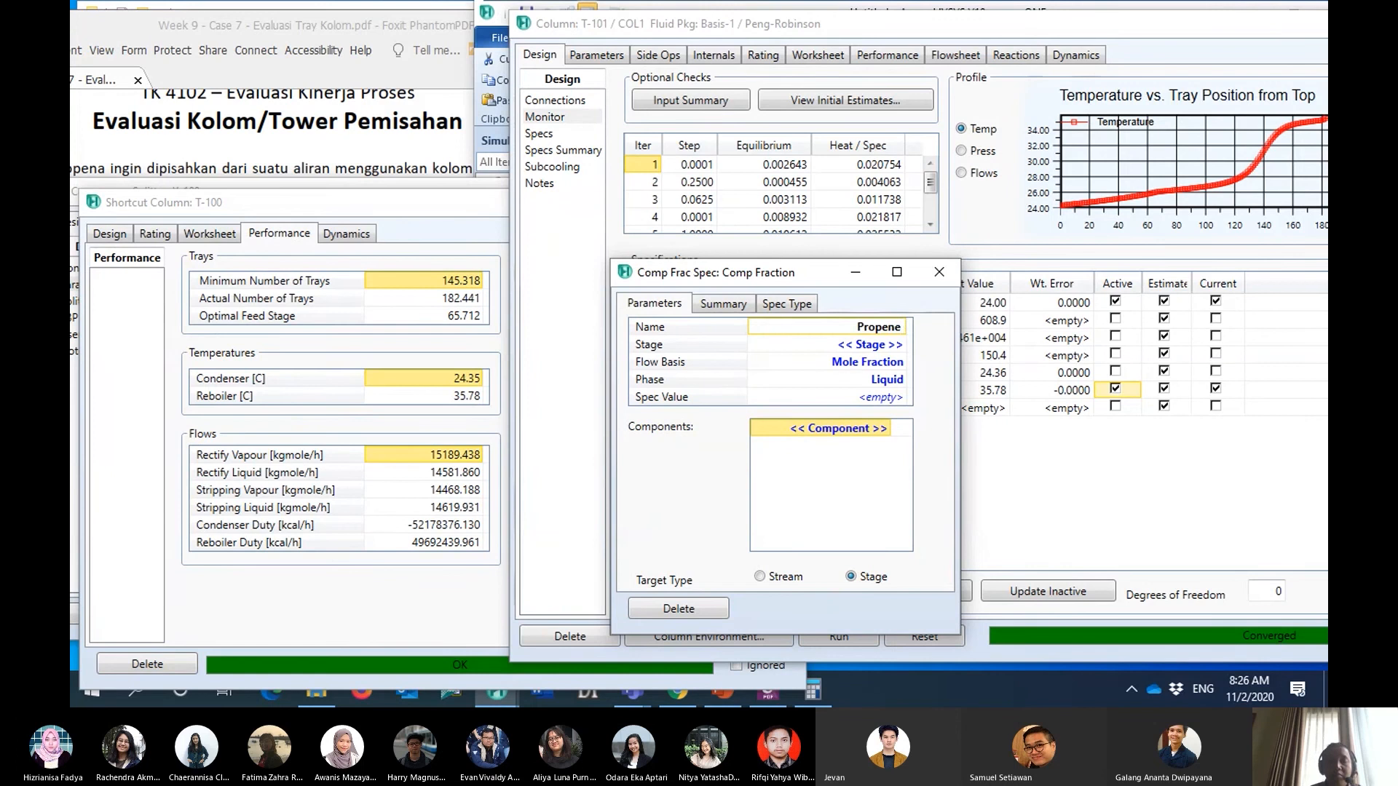
text( Pu)
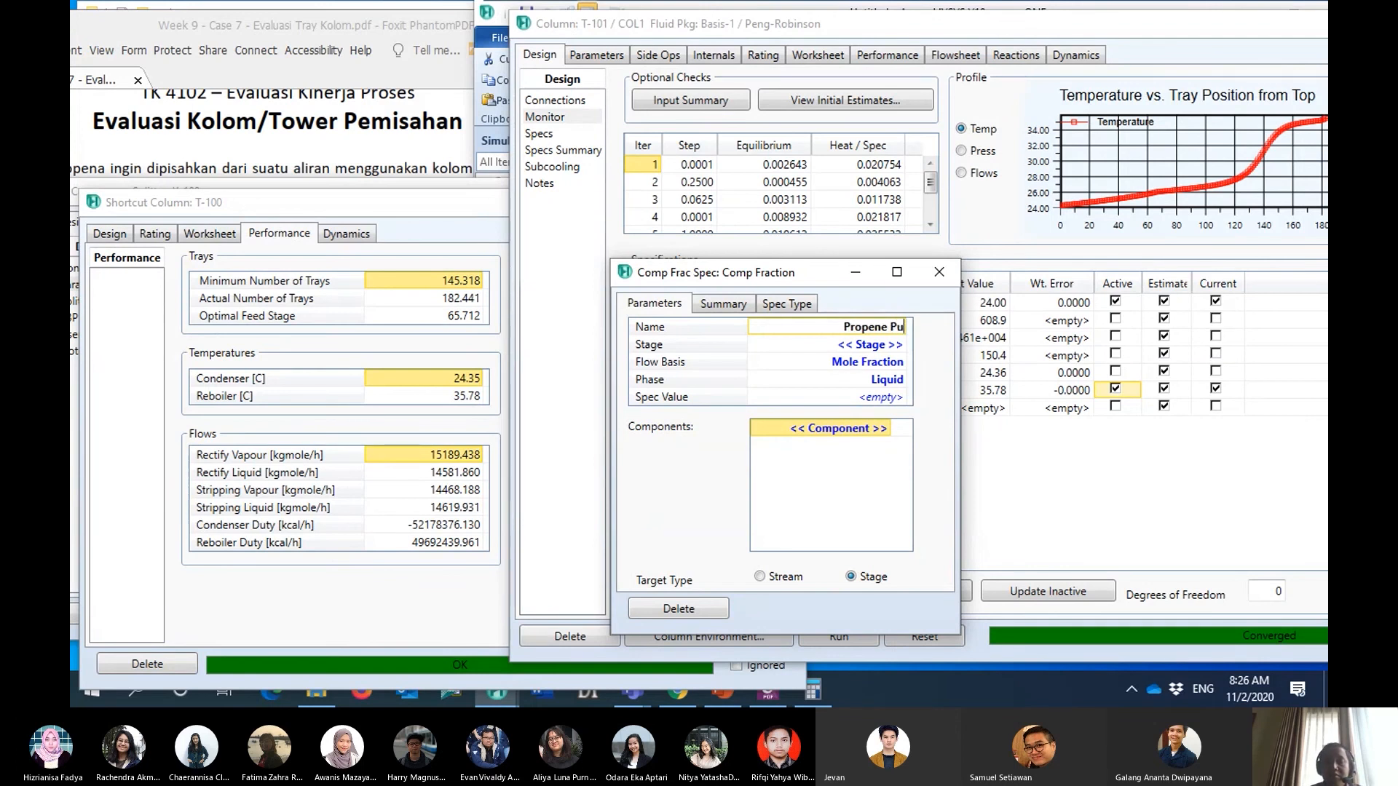
text(rity)
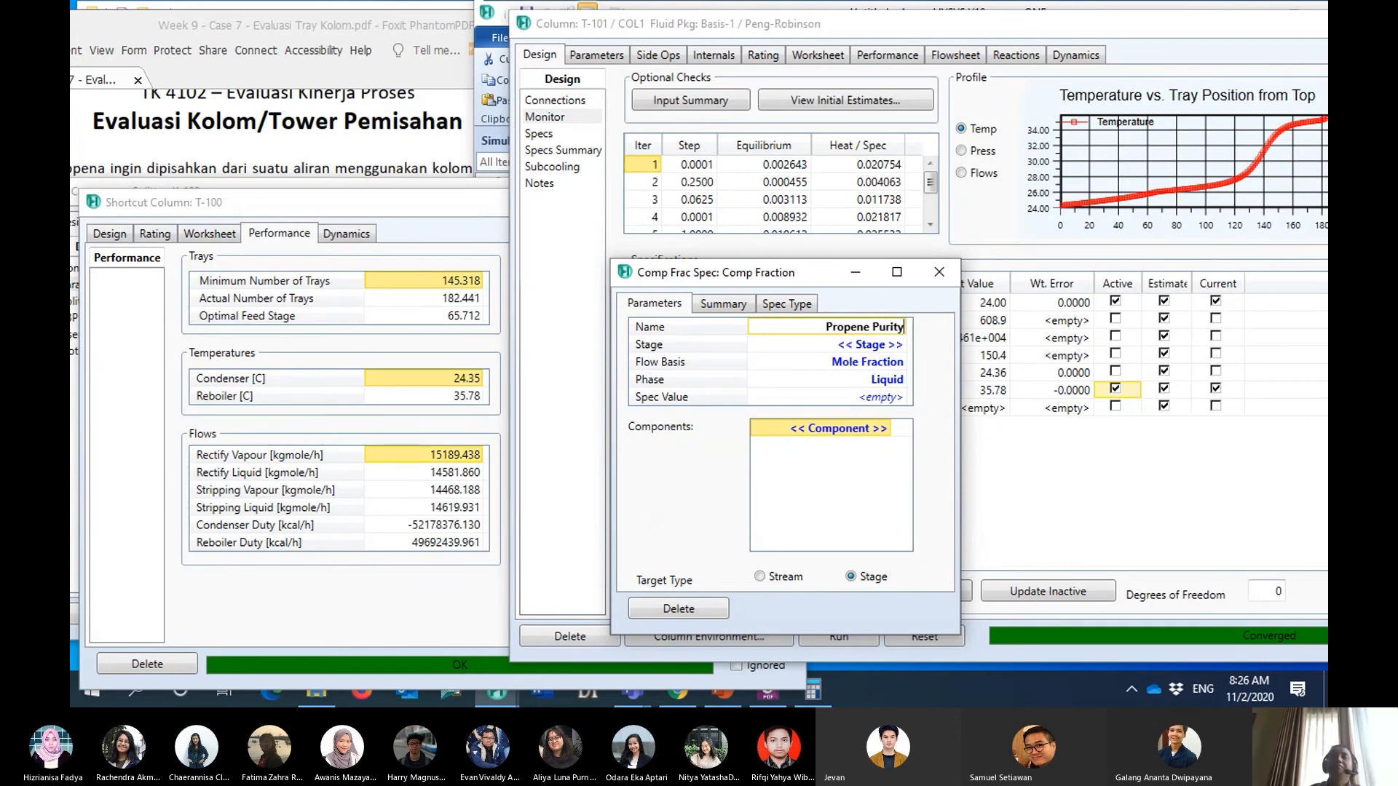
click(902, 345)
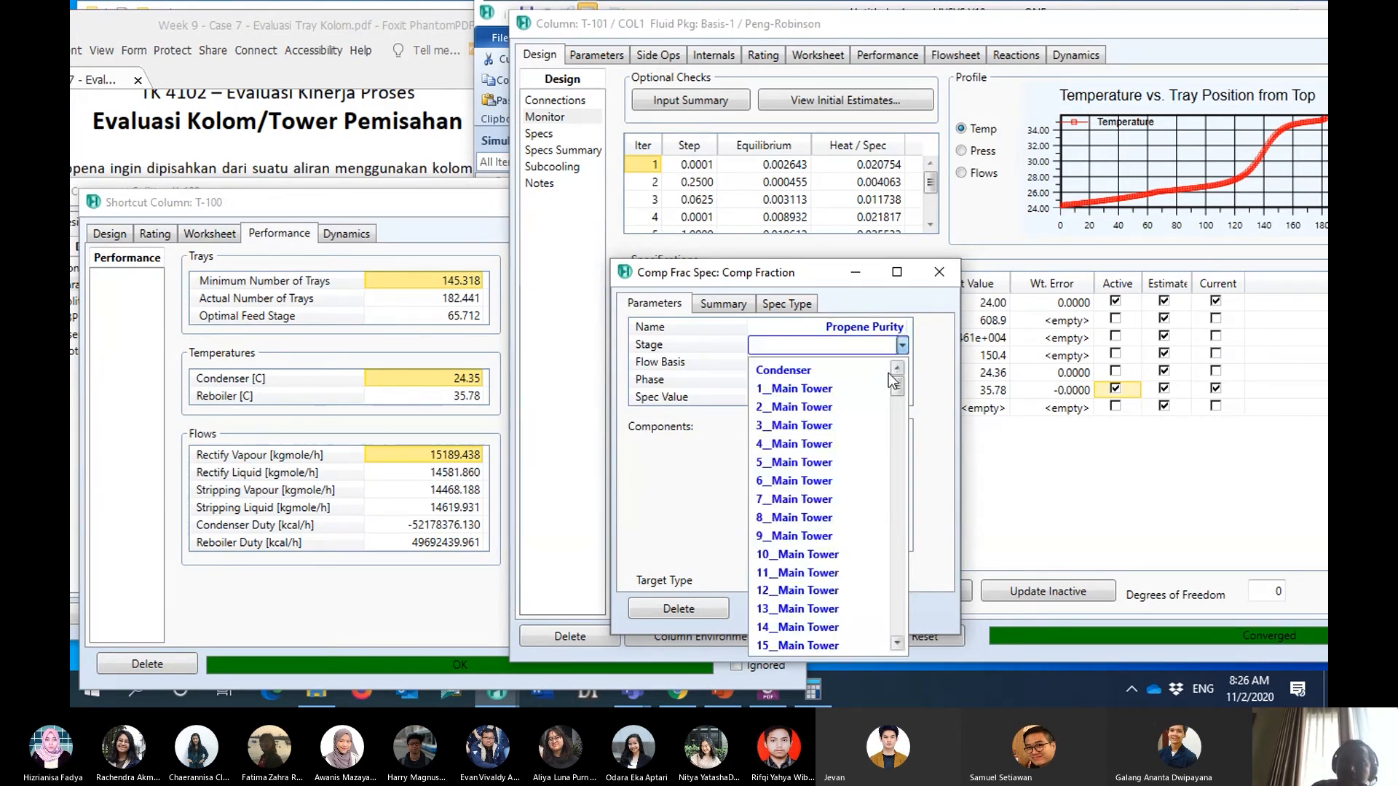
click(887, 371)
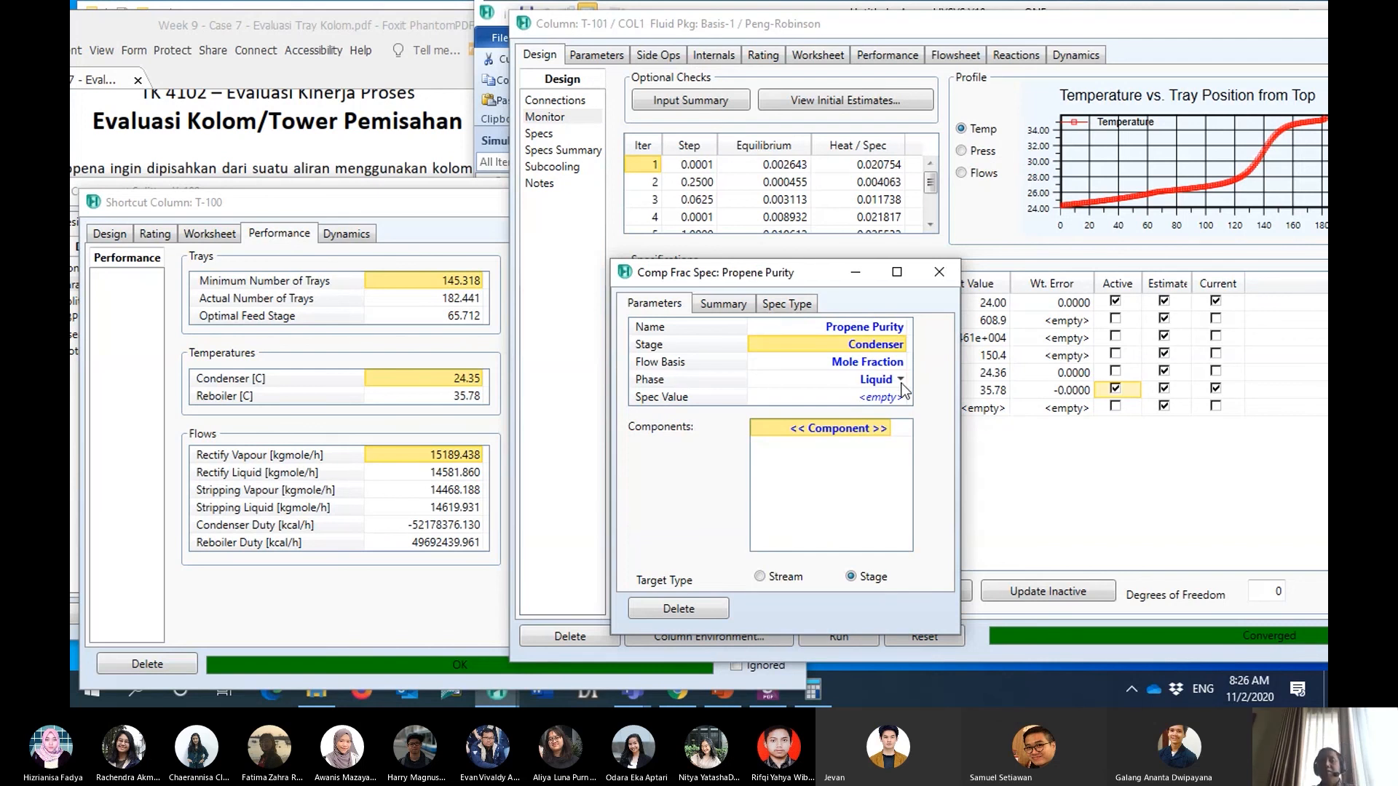
- Choose Propene as the component of the Propene Purity specification and close the specification
click(886, 430)
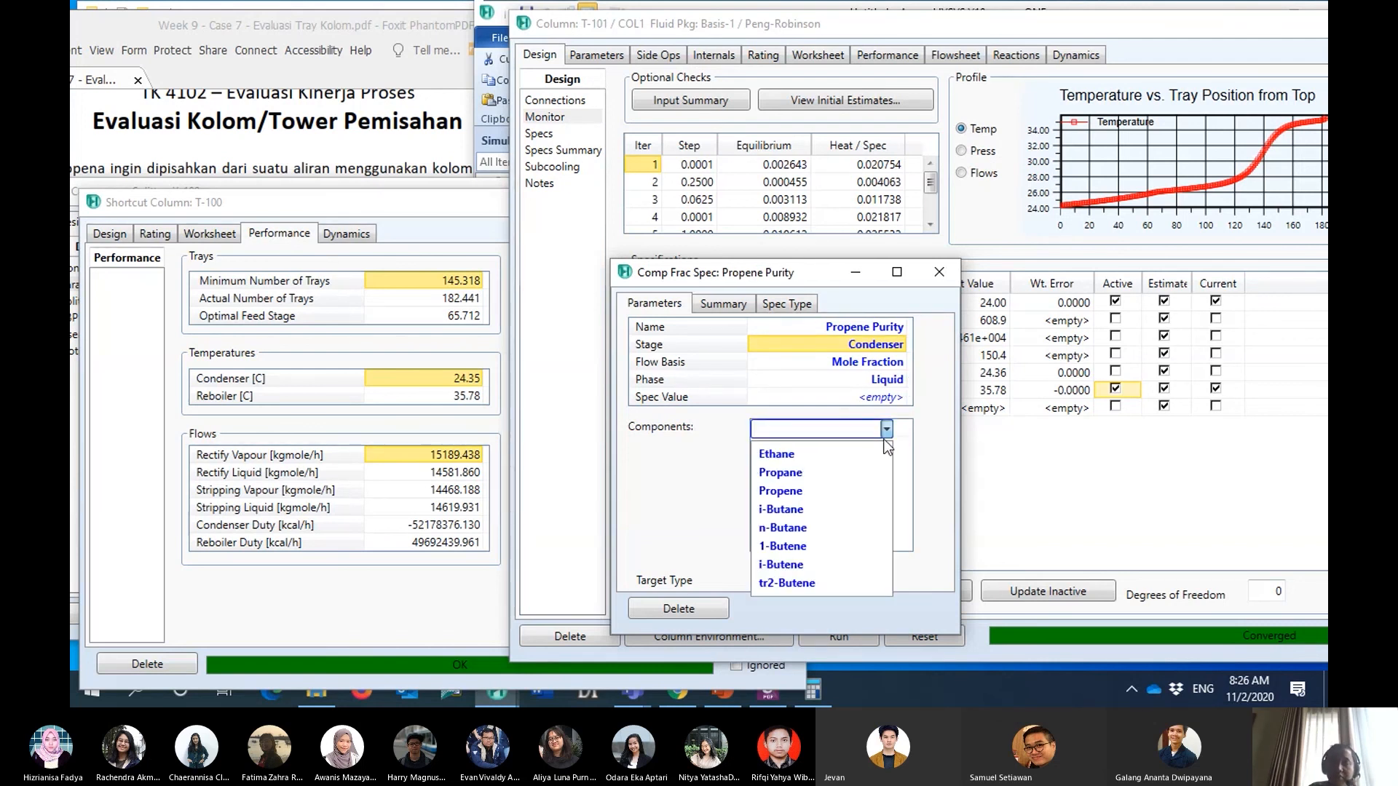
click(841, 487)
click(945, 268)
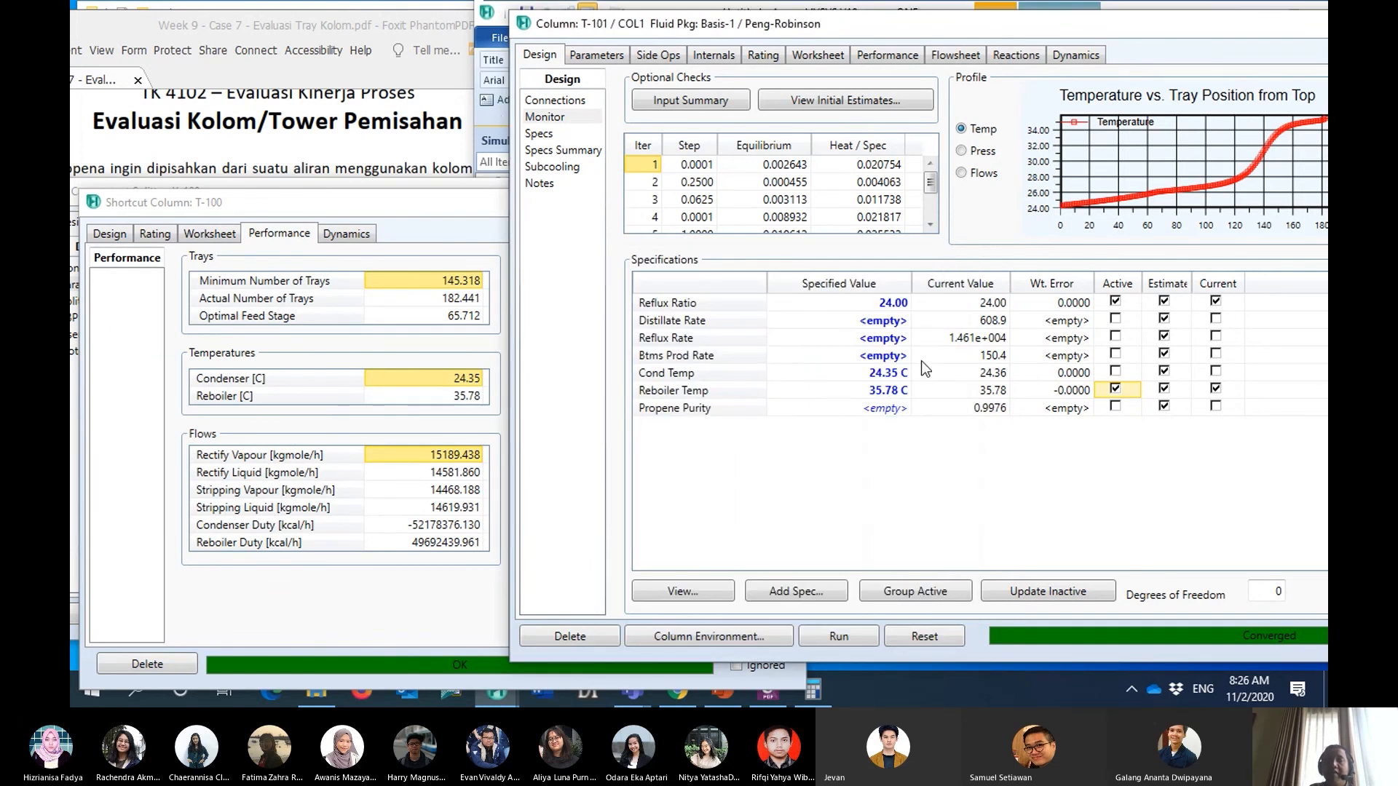
- Compare the calculated propene purity with the distillate requirement in the case PDF and set the Propene Purity specified value to 0.999
click(987, 410)
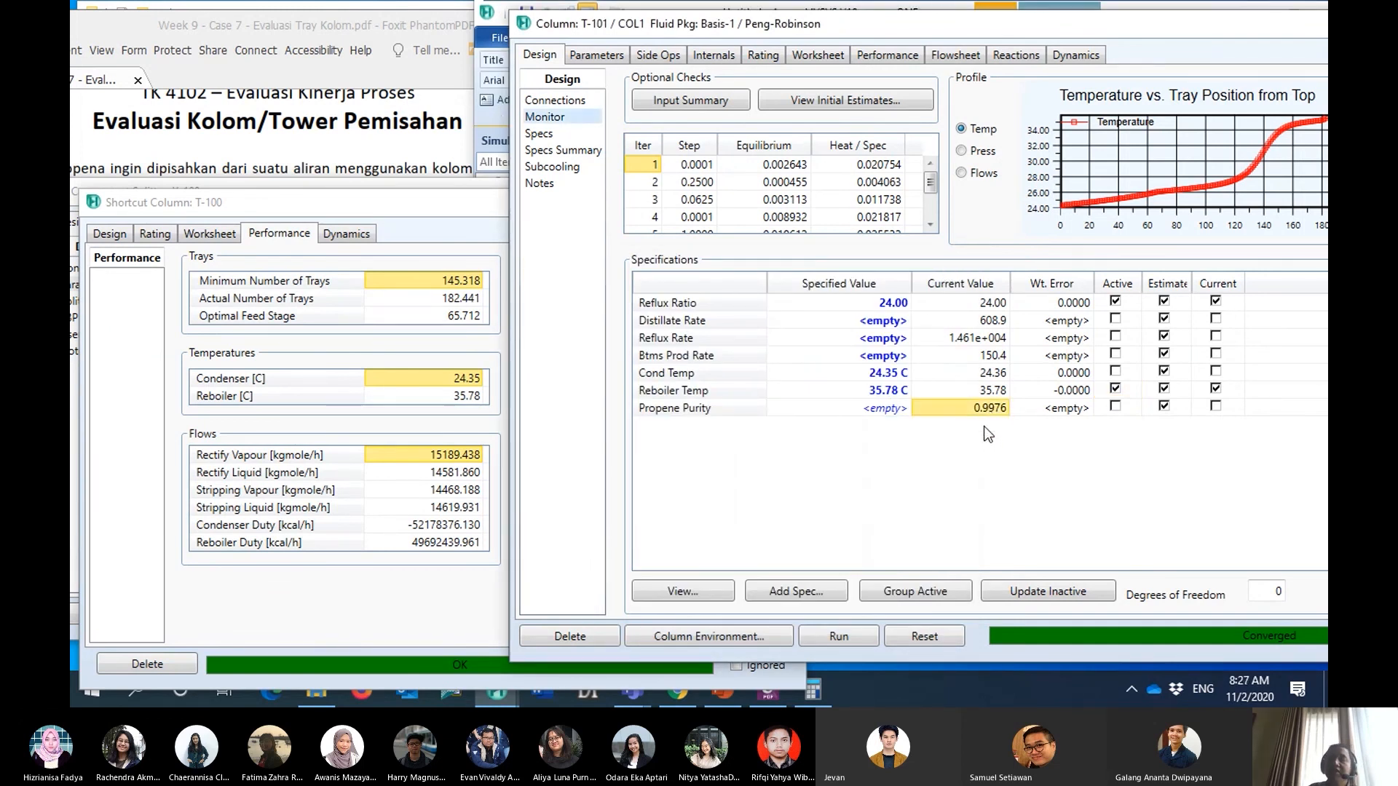
click(284, 28)
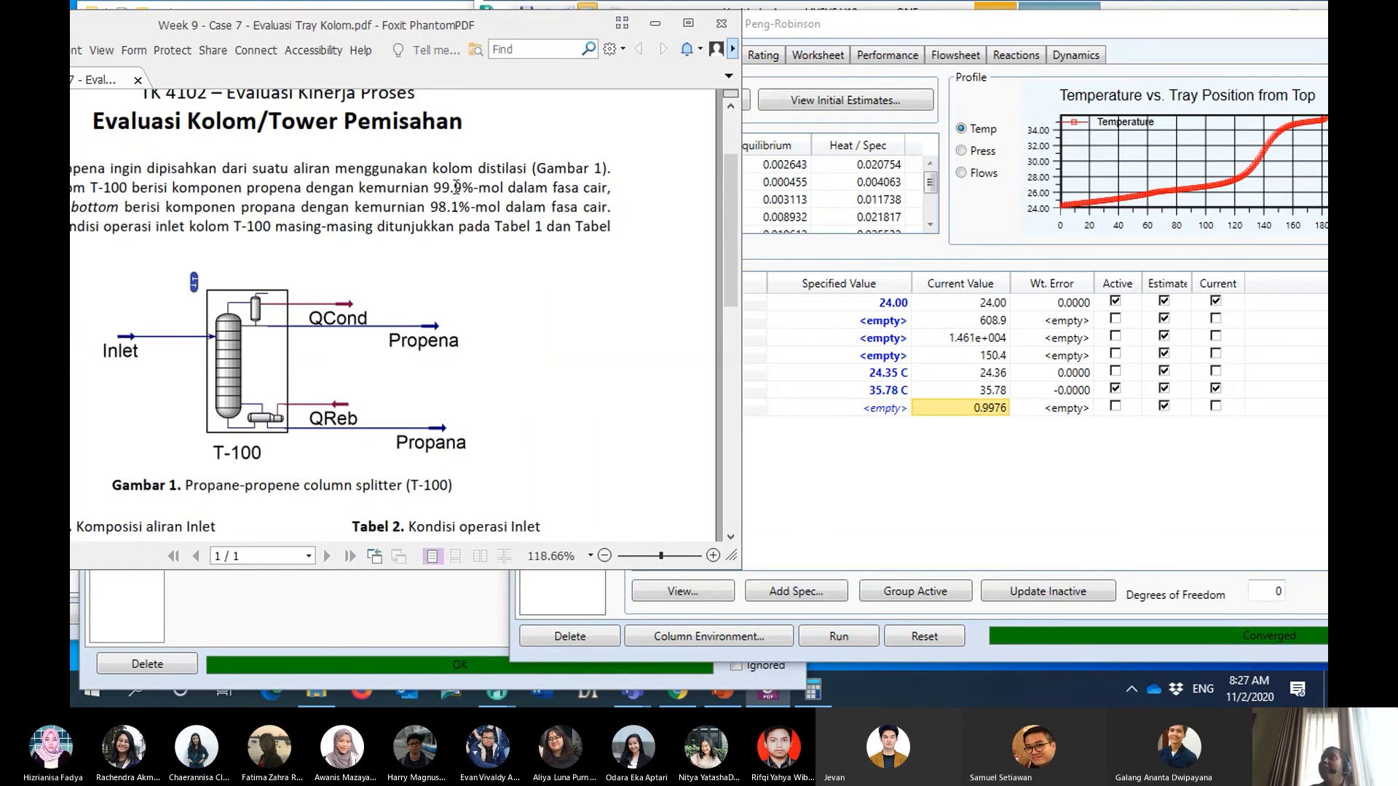
click(898, 453)
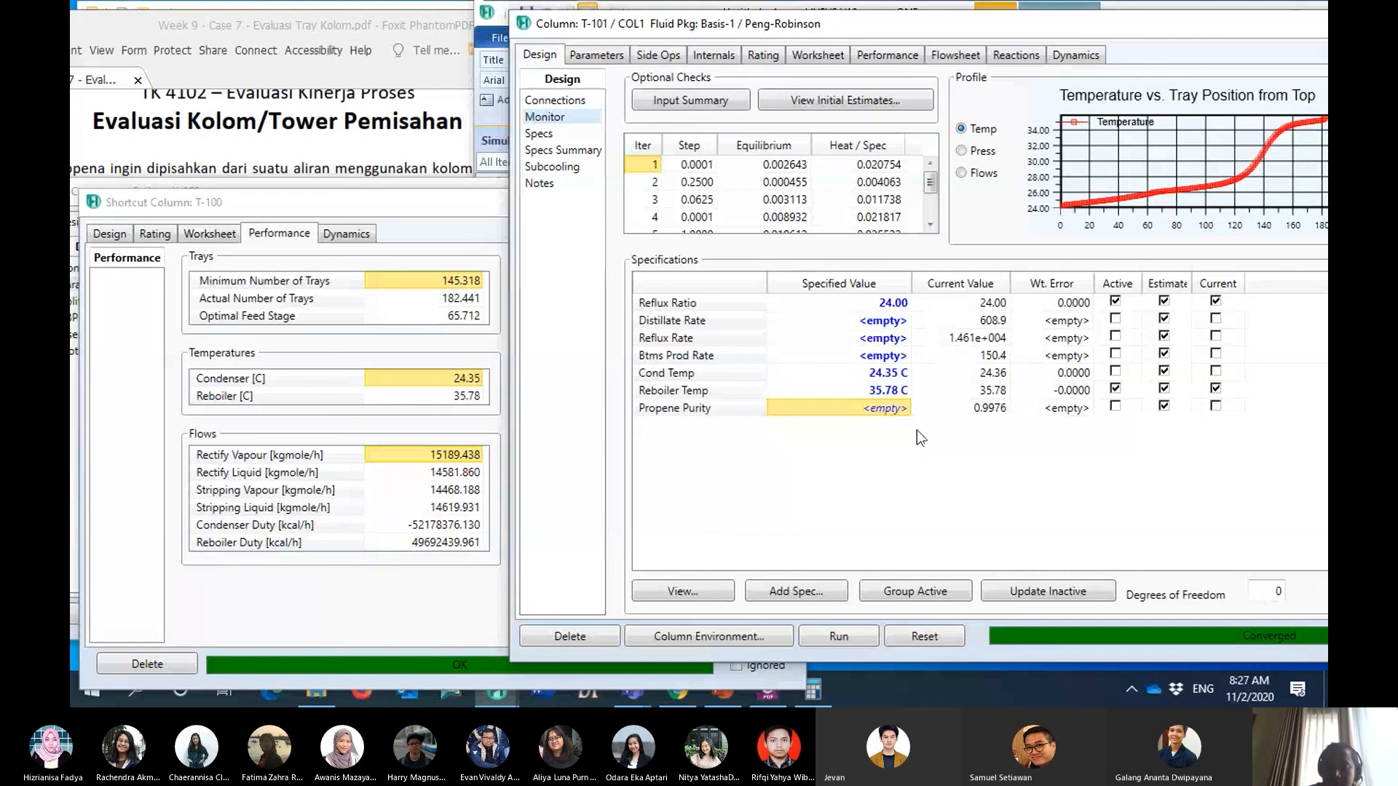
text(.99)
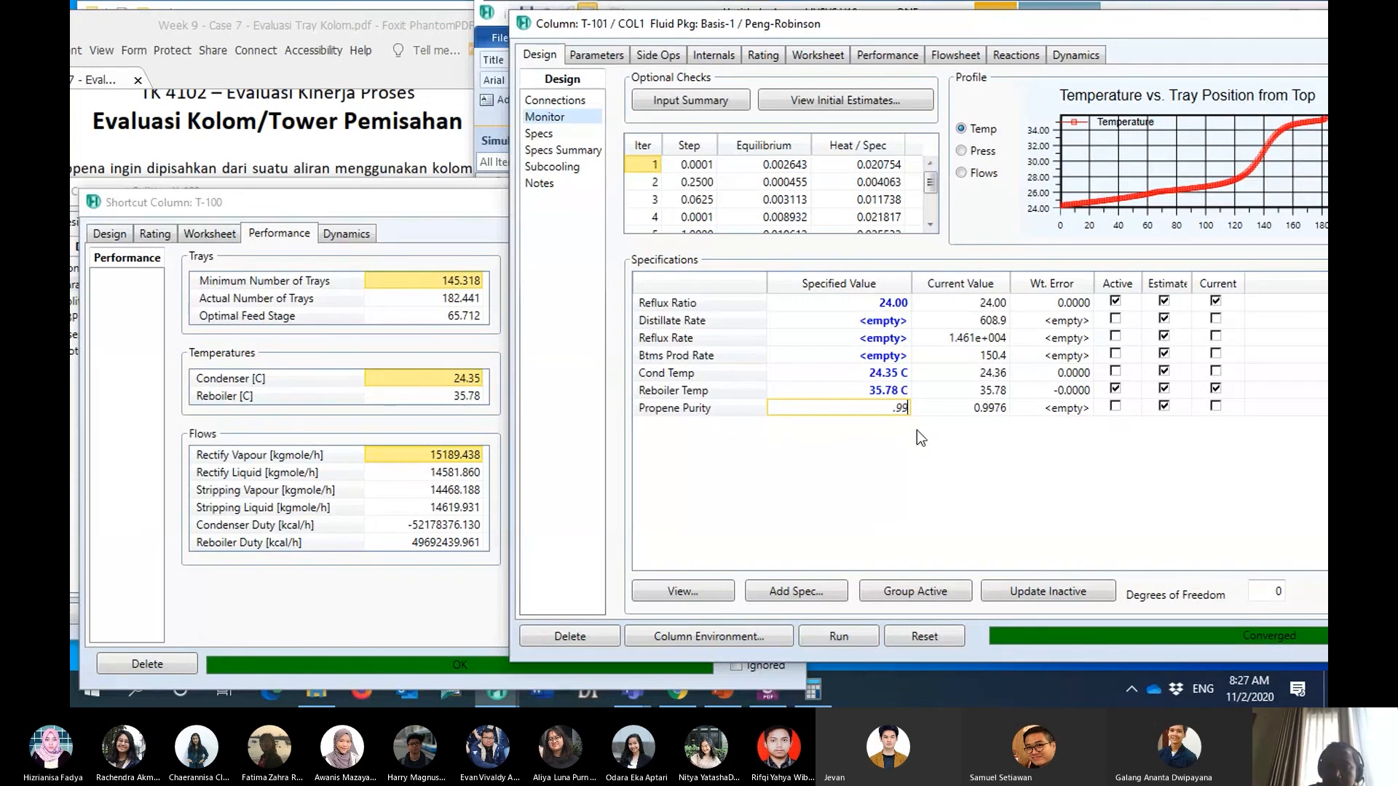
text(9)
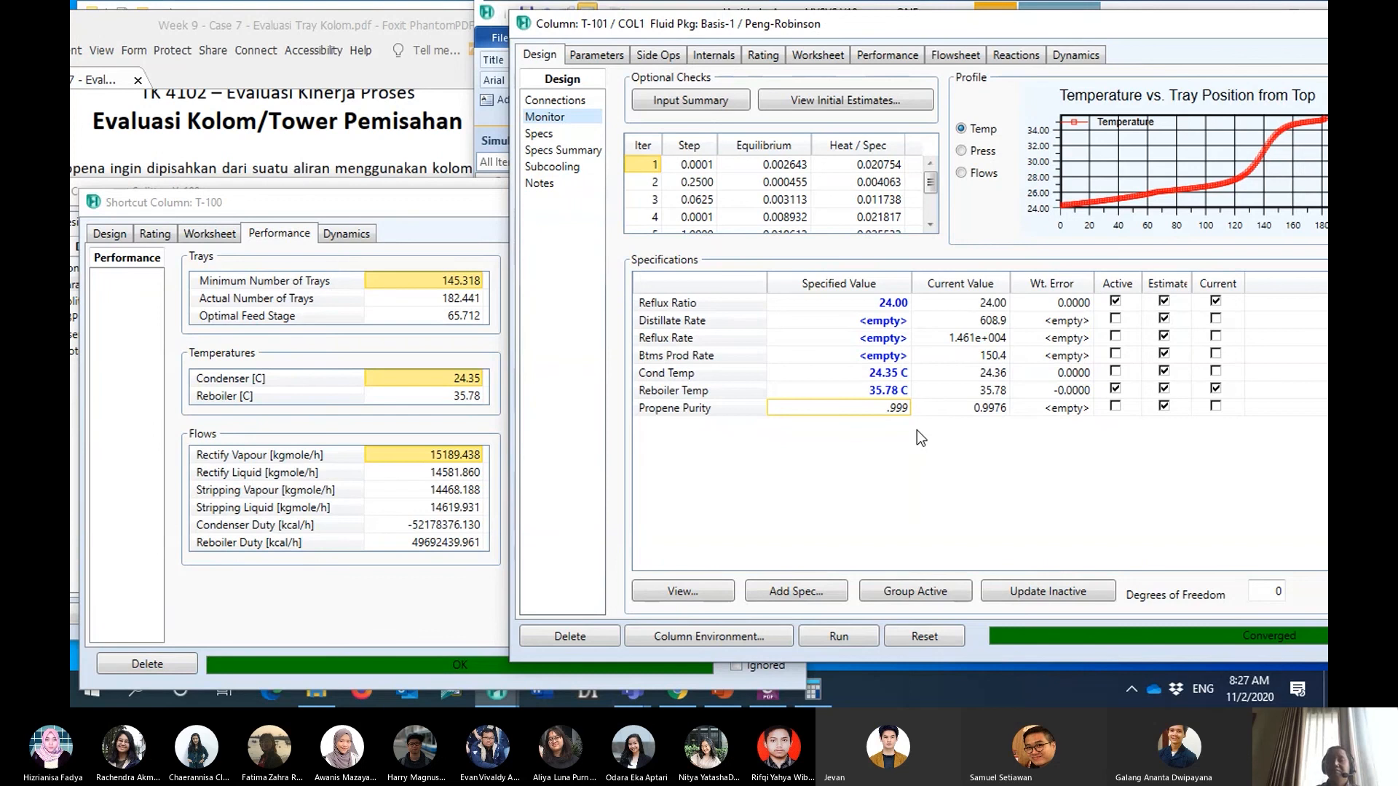
key(Return)
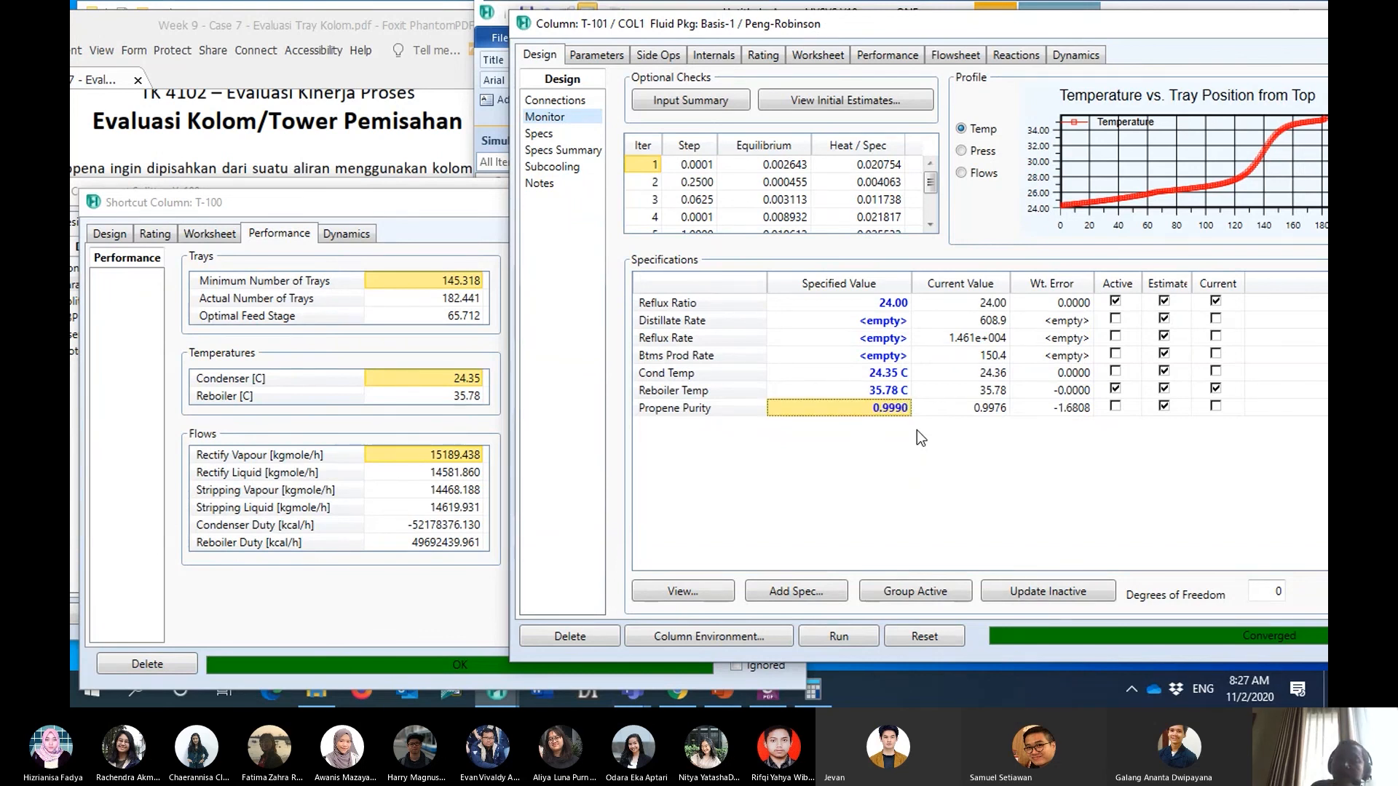
- Make the Propene Purity specification active and deactivate Reflux Ratio for T-101
click(1115, 406)
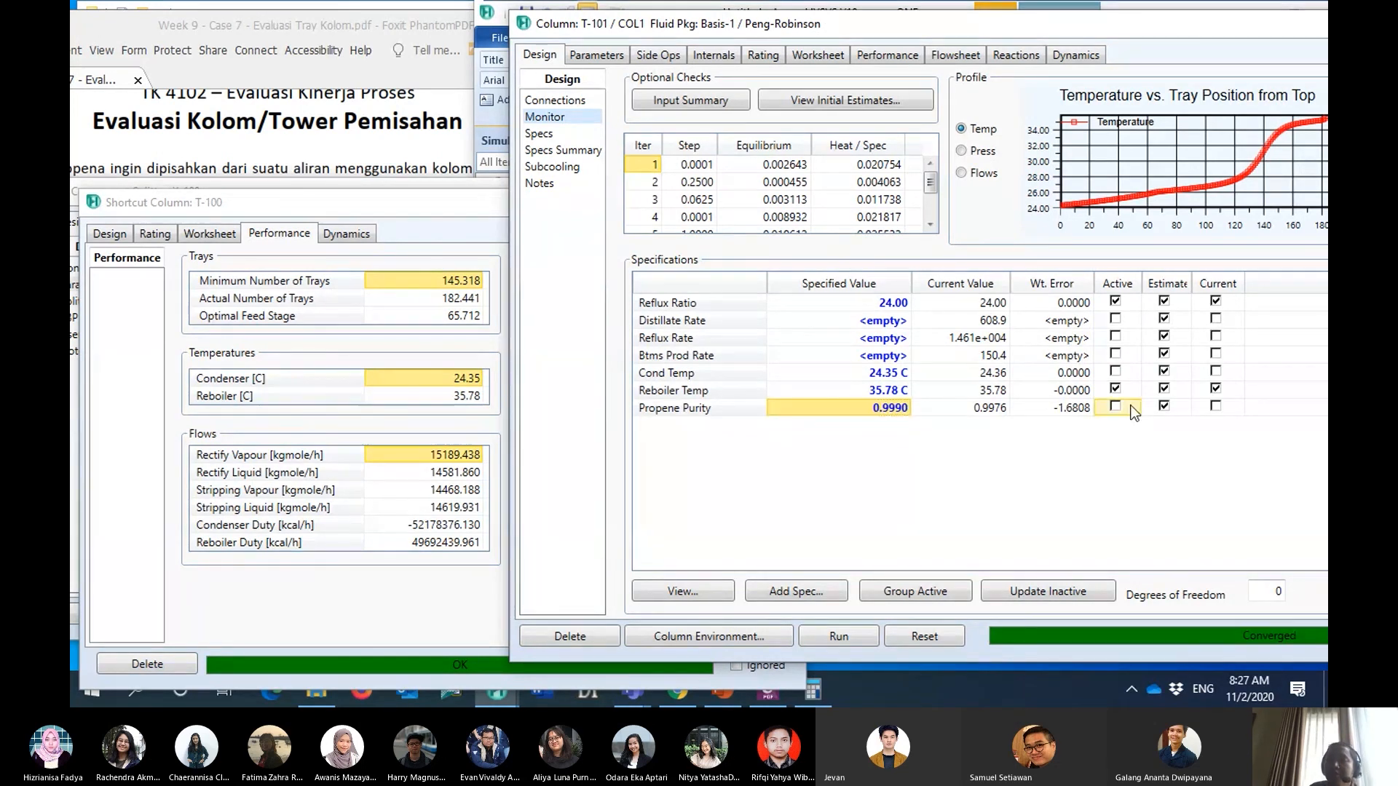
click(1116, 300)
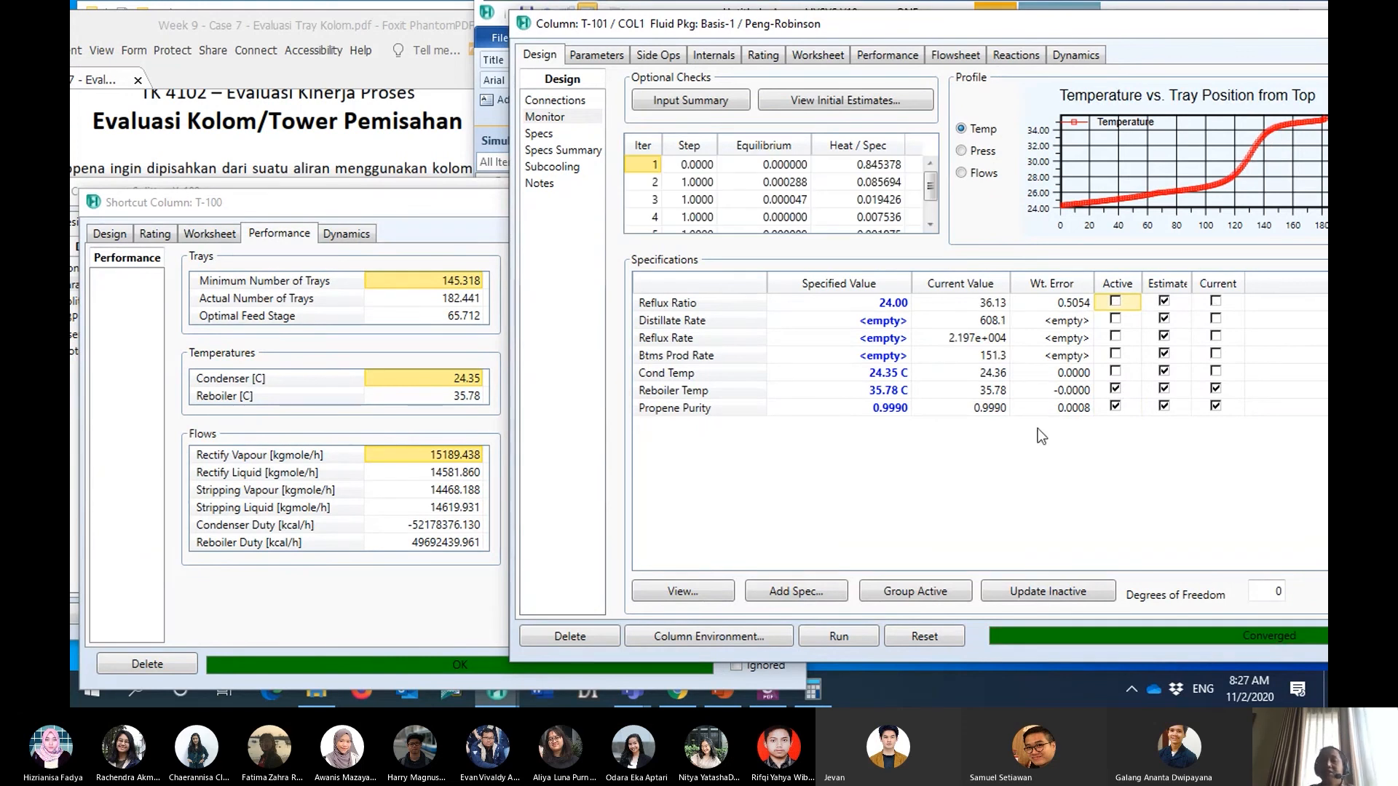
drag(1085, 31, 993, 25)
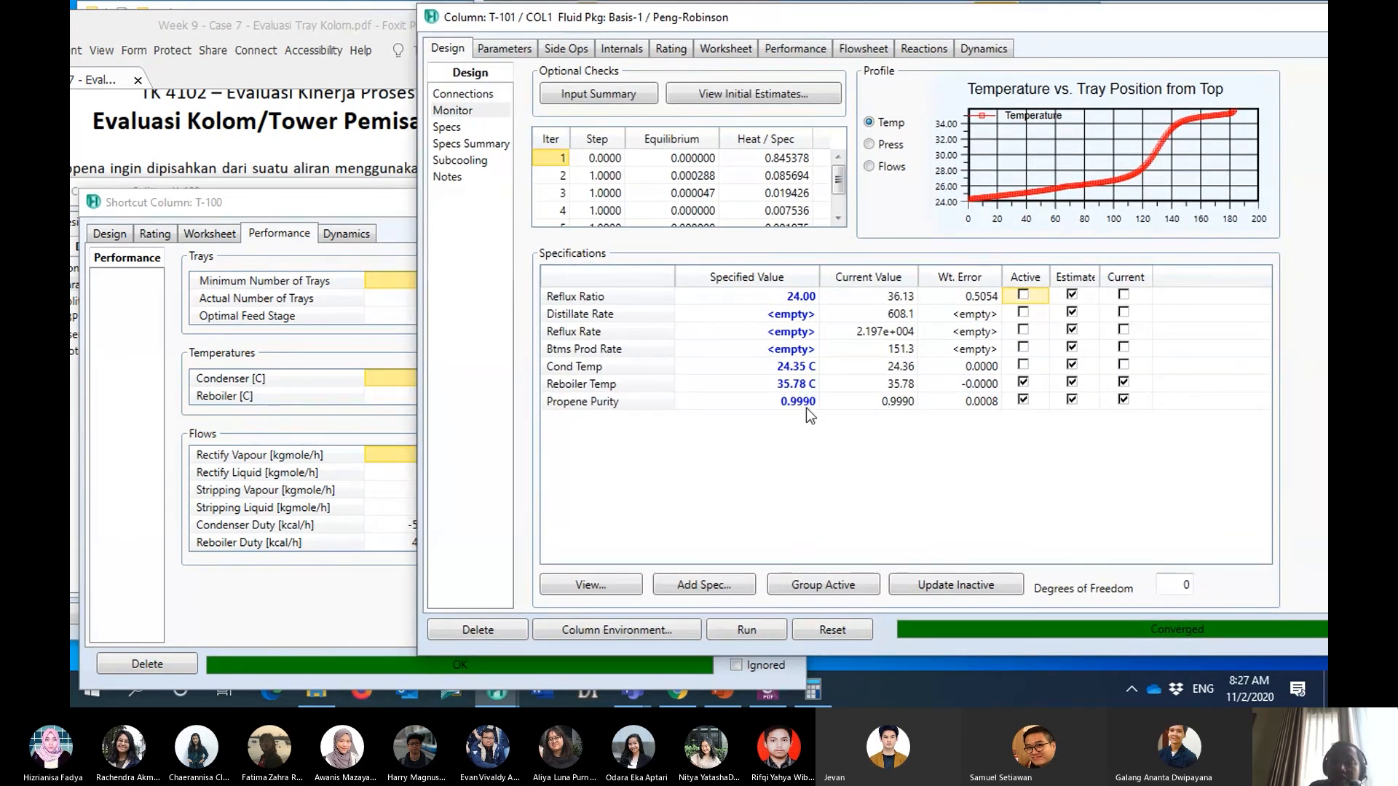
click(834, 10)
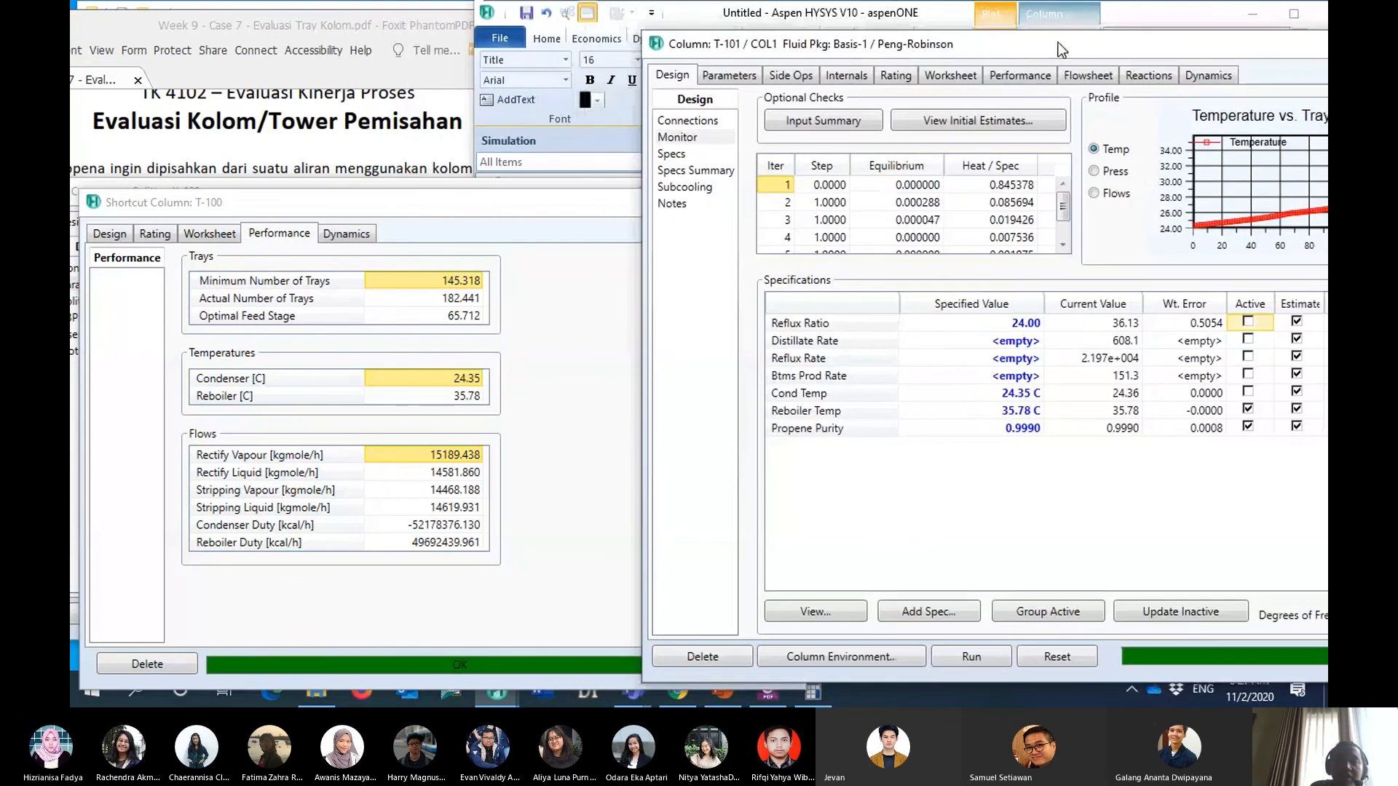
- Check the bottoms purity requirement in the case PDF and add a Column Component Fraction specification to T-101
click(424, 24)
drag(383, 32, 536, 30)
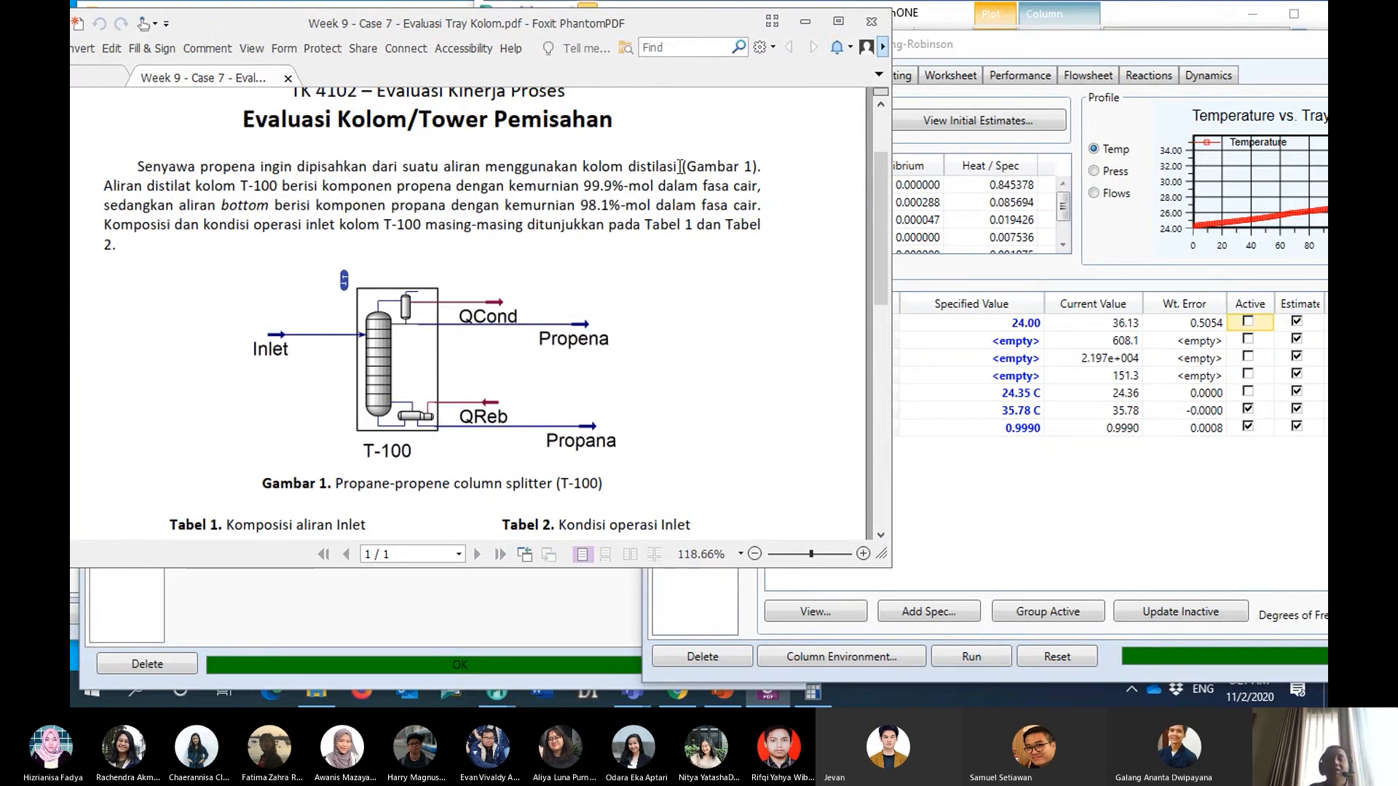
drag(619, 29, 492, 22)
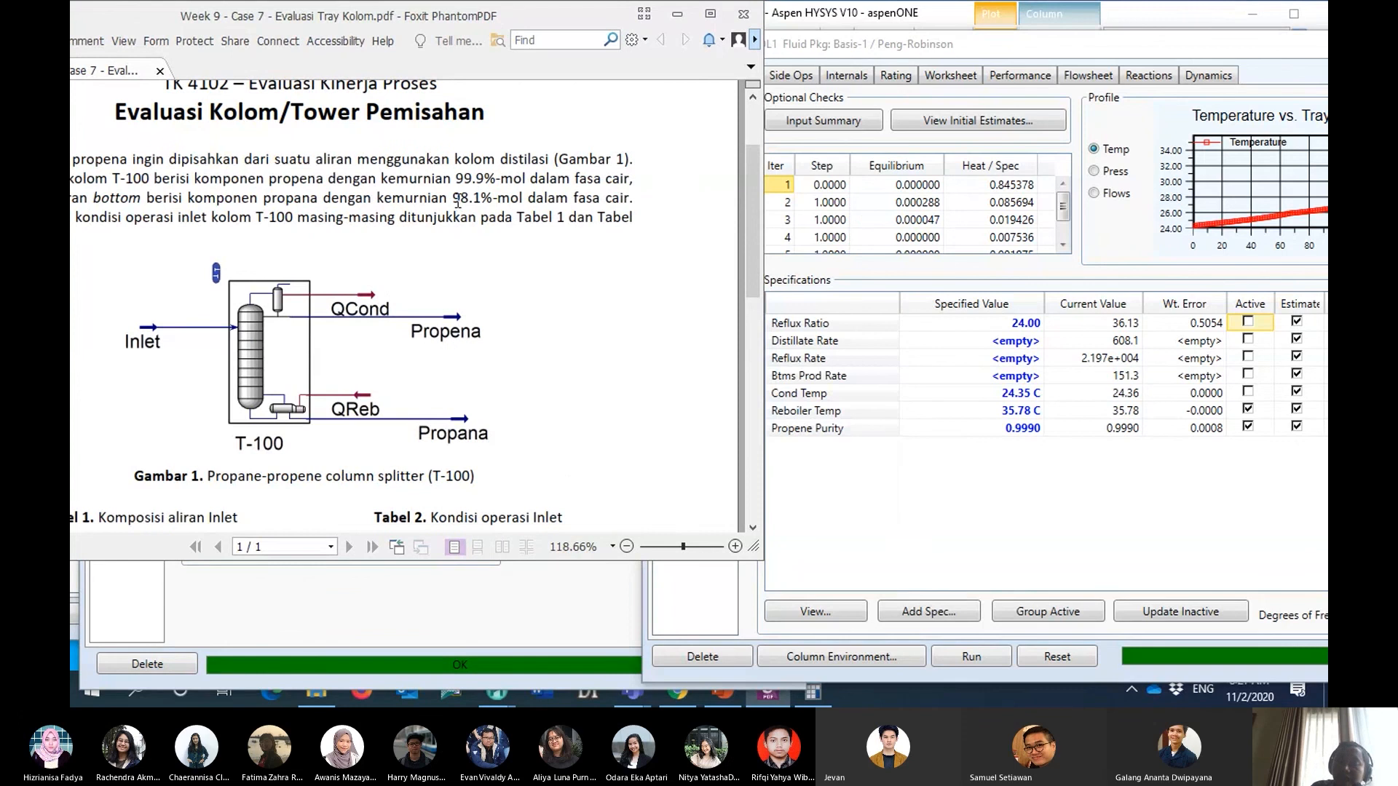
click(930, 612)
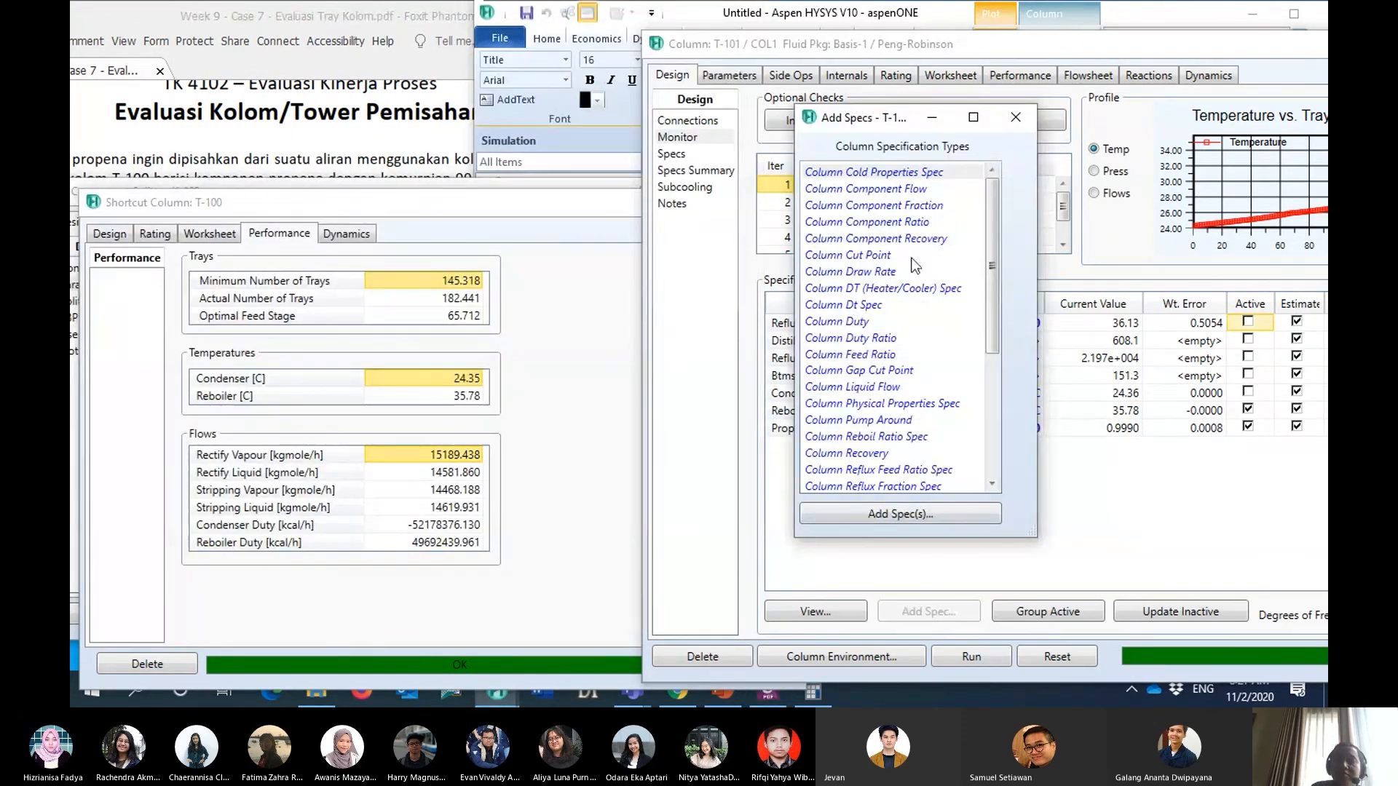
click(927, 207)
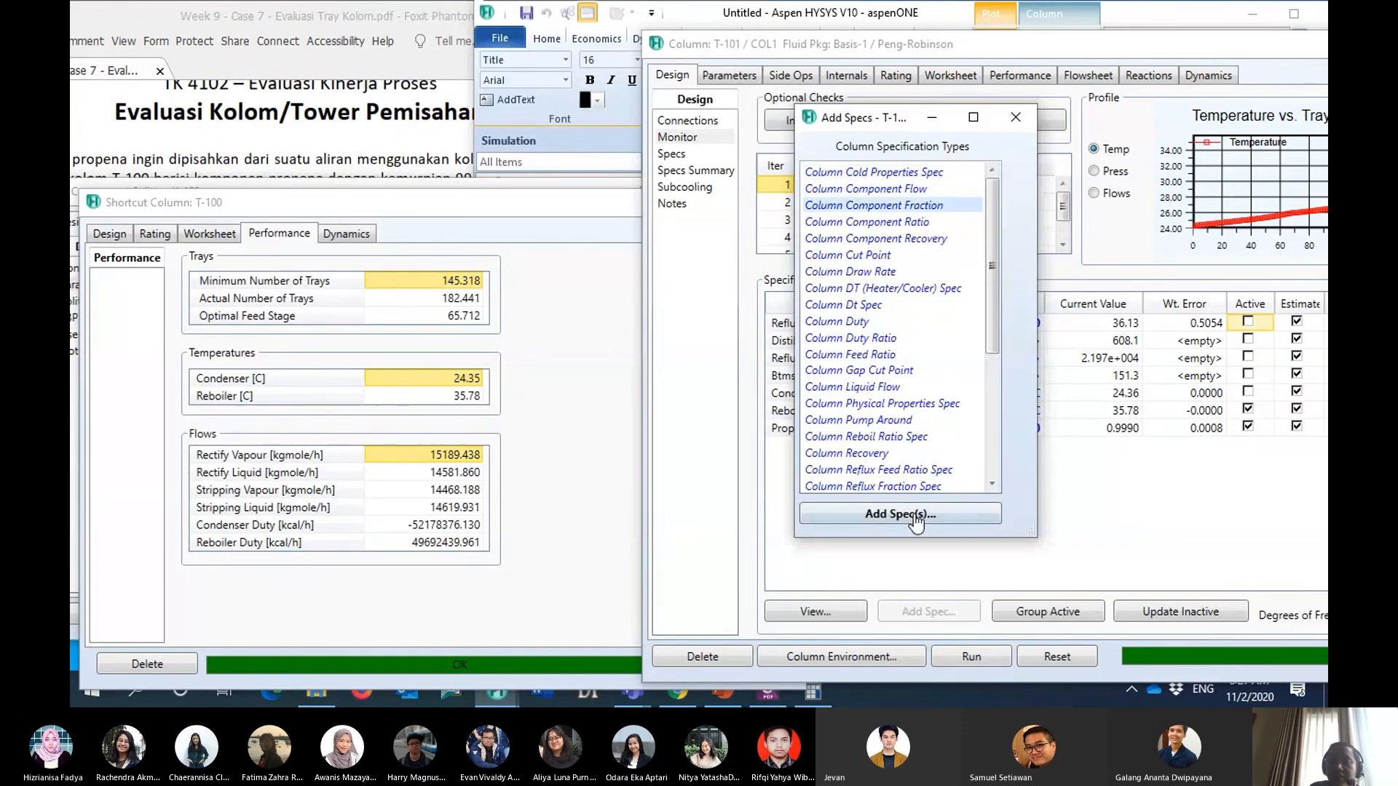
click(916, 519)
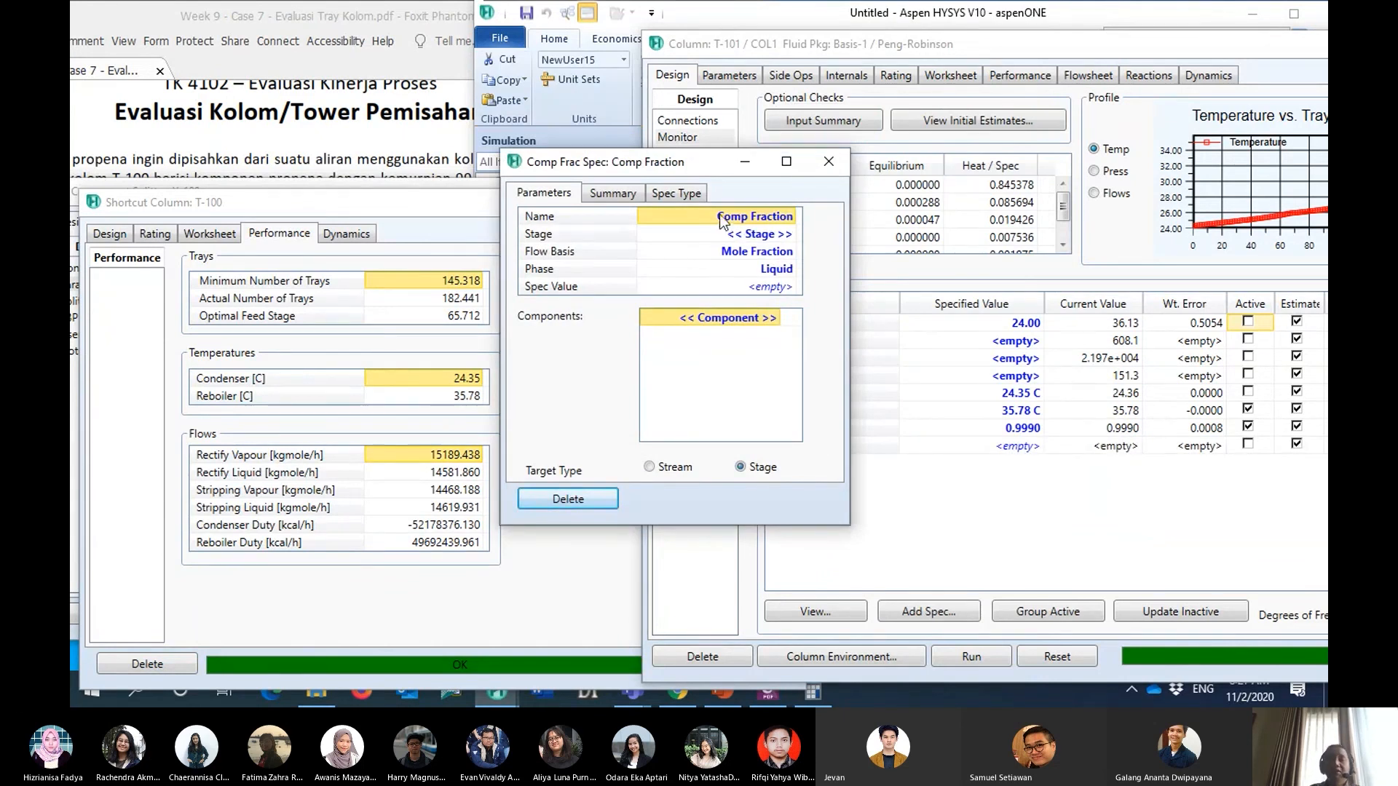
- Name the new component fraction specification Propane Purity and assign it to the Reboiler stage
click(721, 220)
text(Propa)
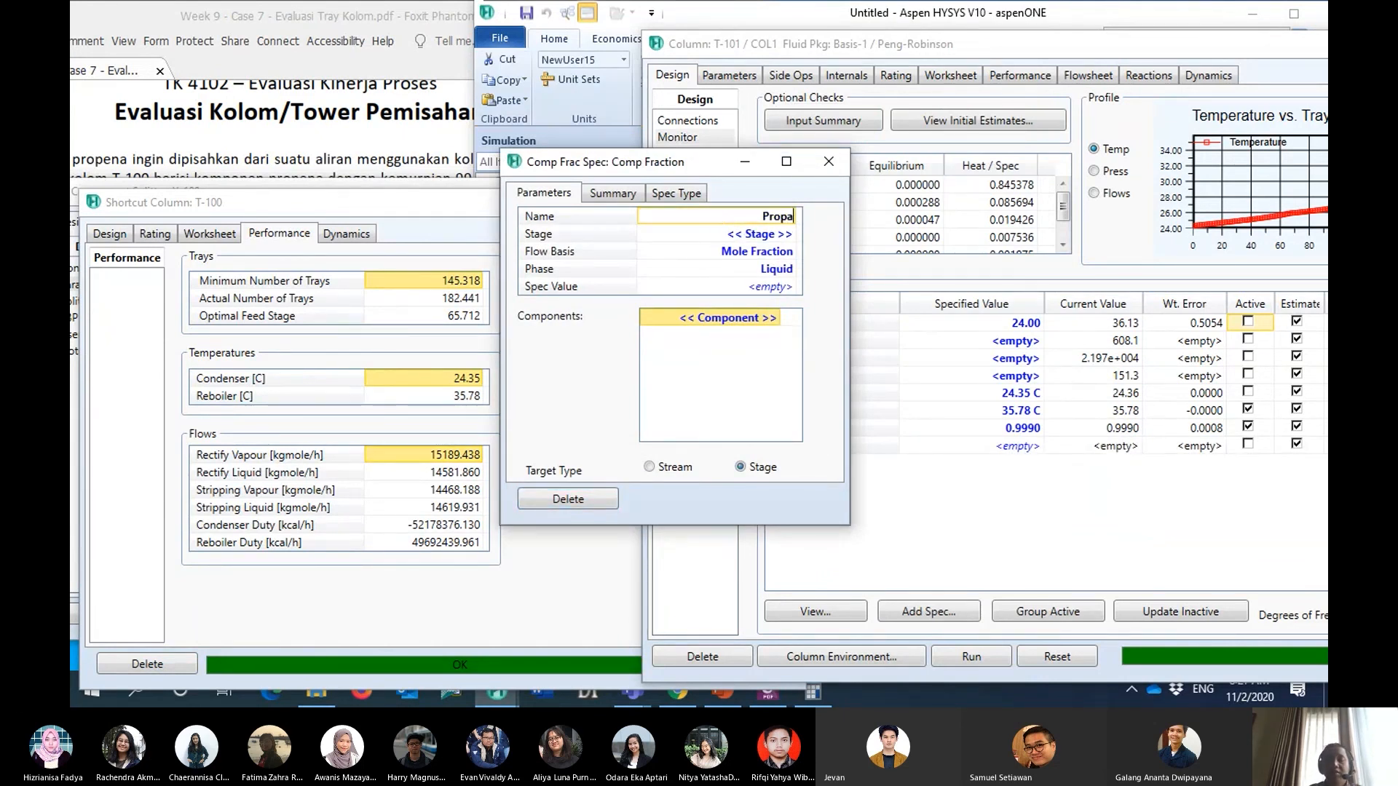
text(ne Pu)
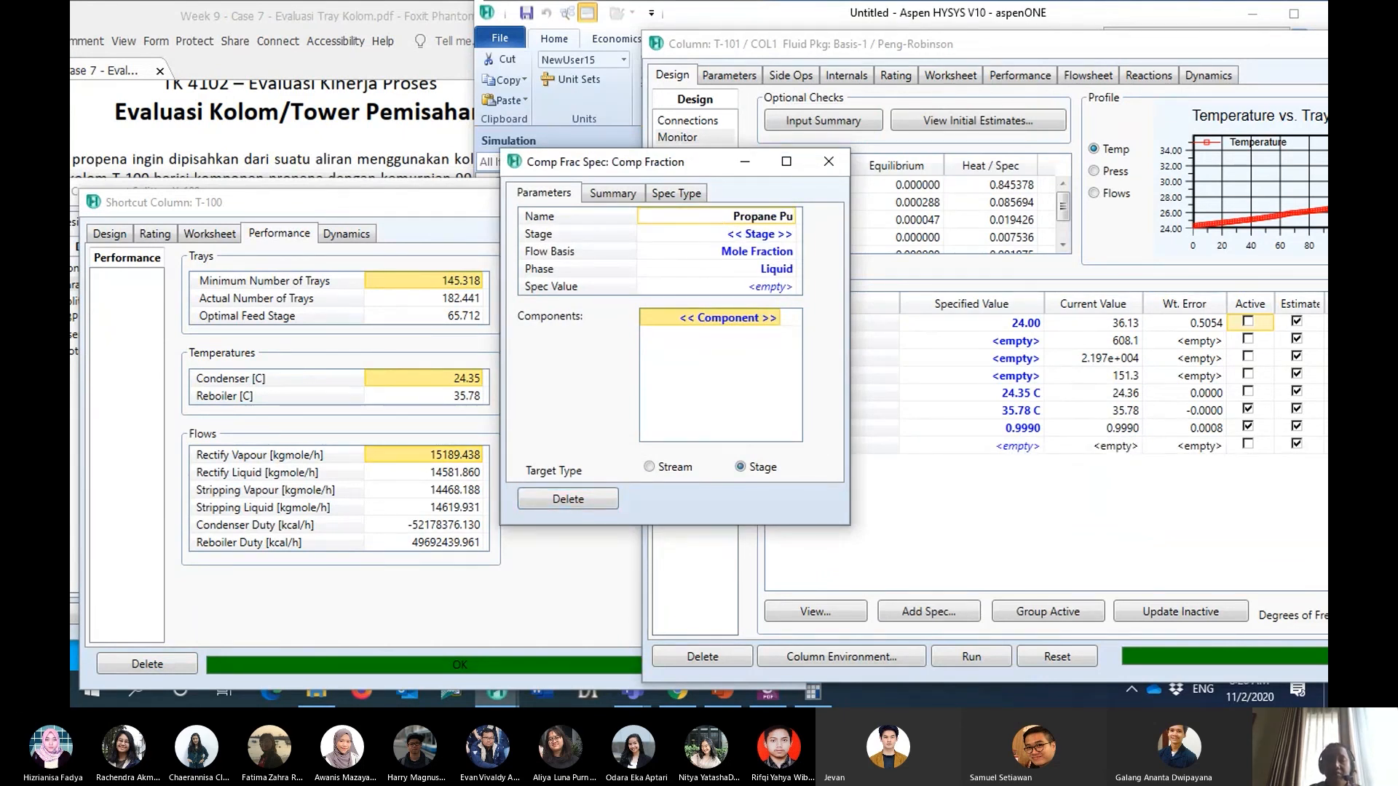
text(rity)
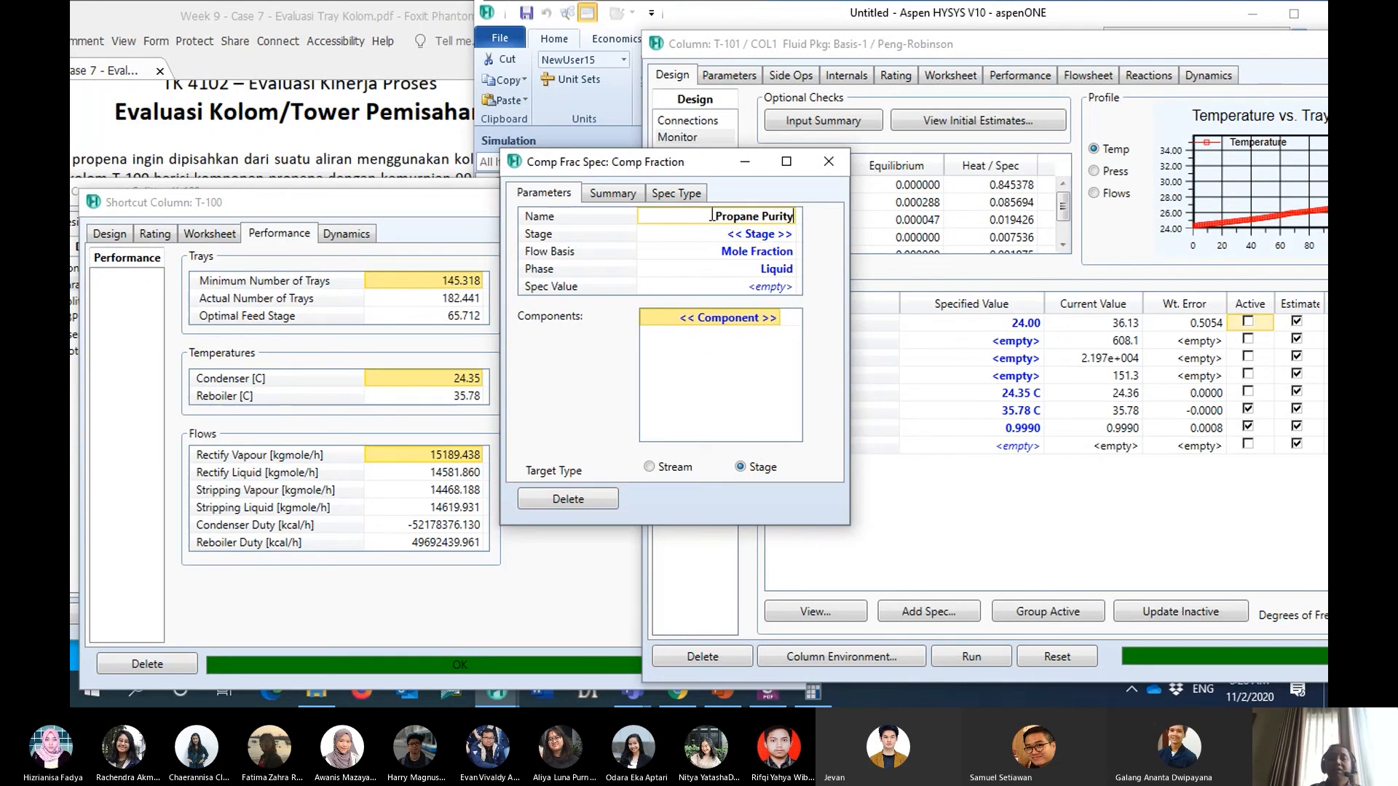
click(746, 235)
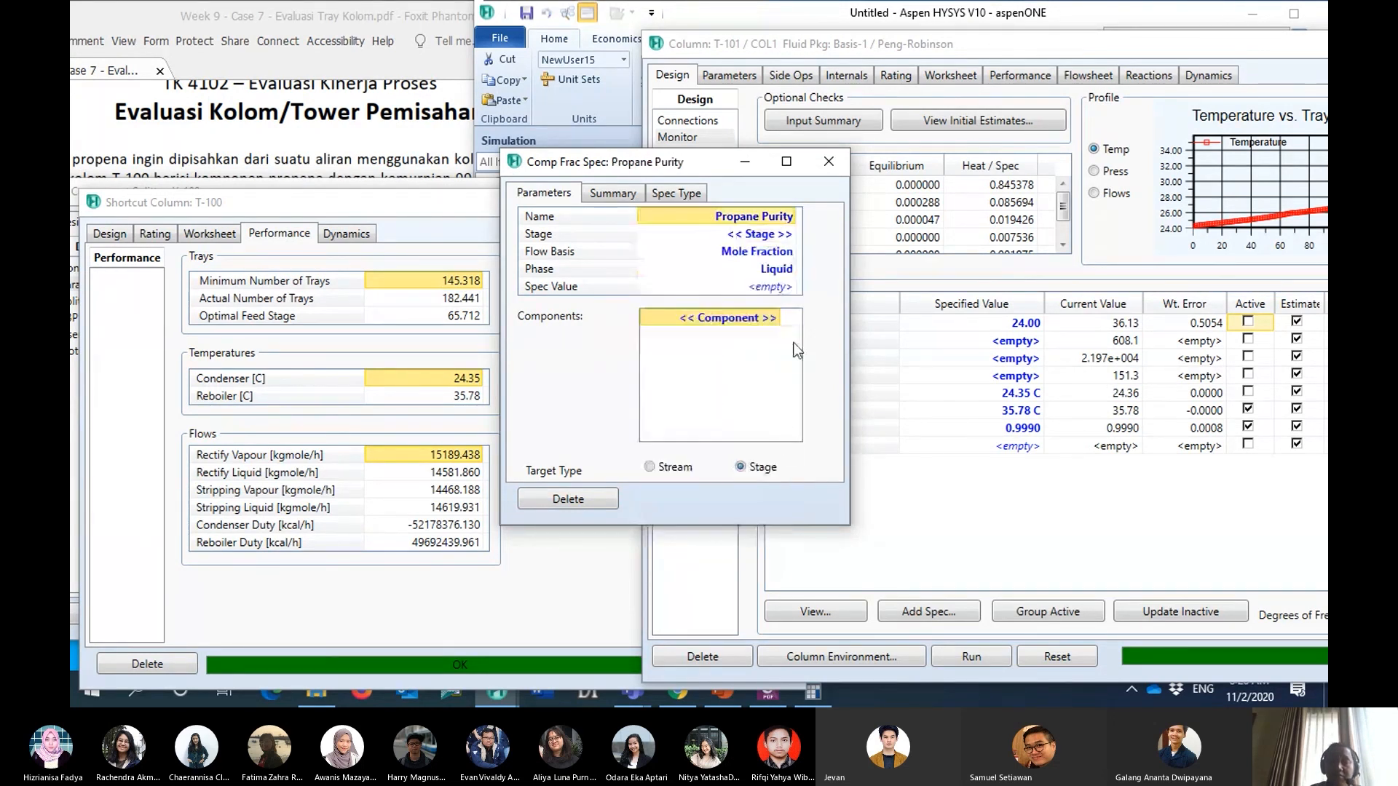
click(791, 235)
drag(789, 279, 787, 537)
click(748, 517)
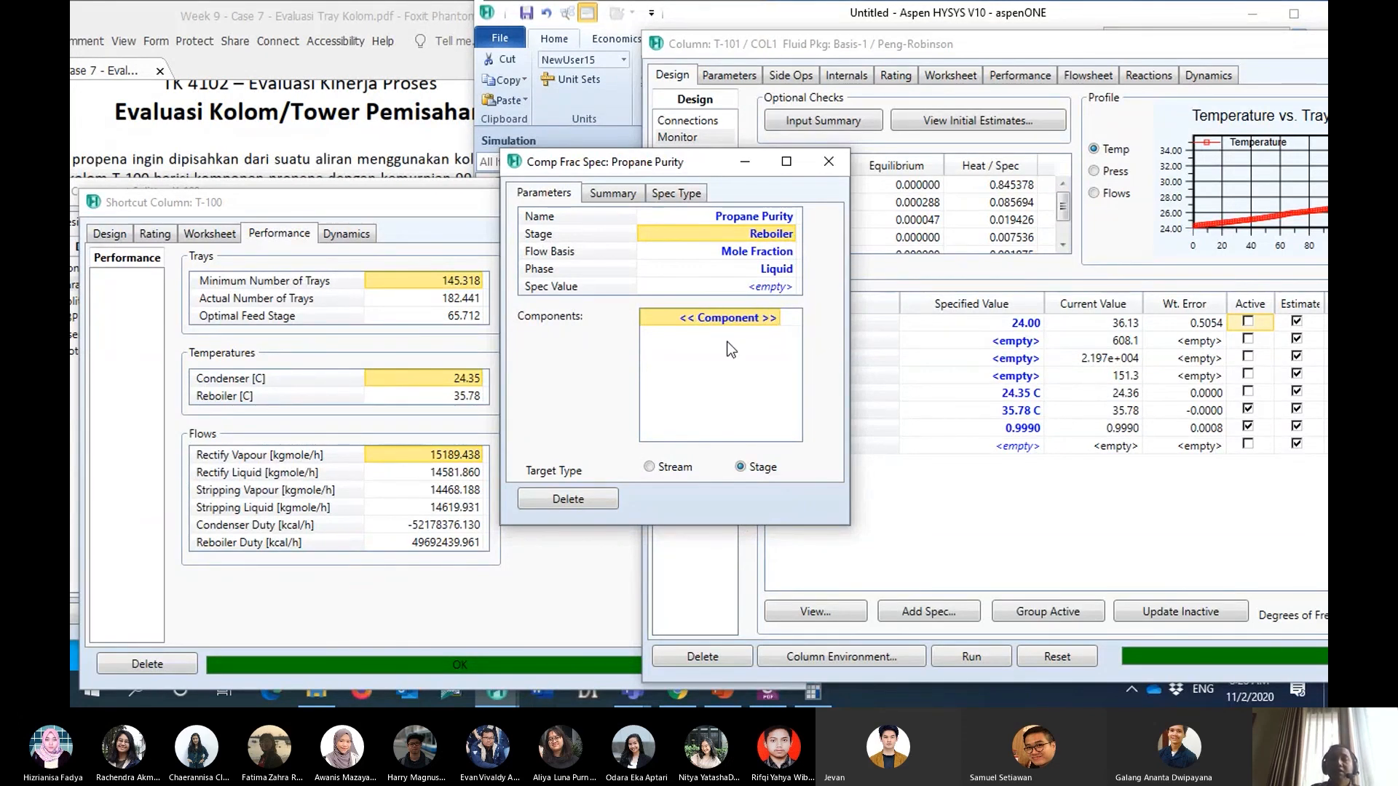
- Choose Propane as the component of the Propane Purity specification and close the specification
click(776, 319)
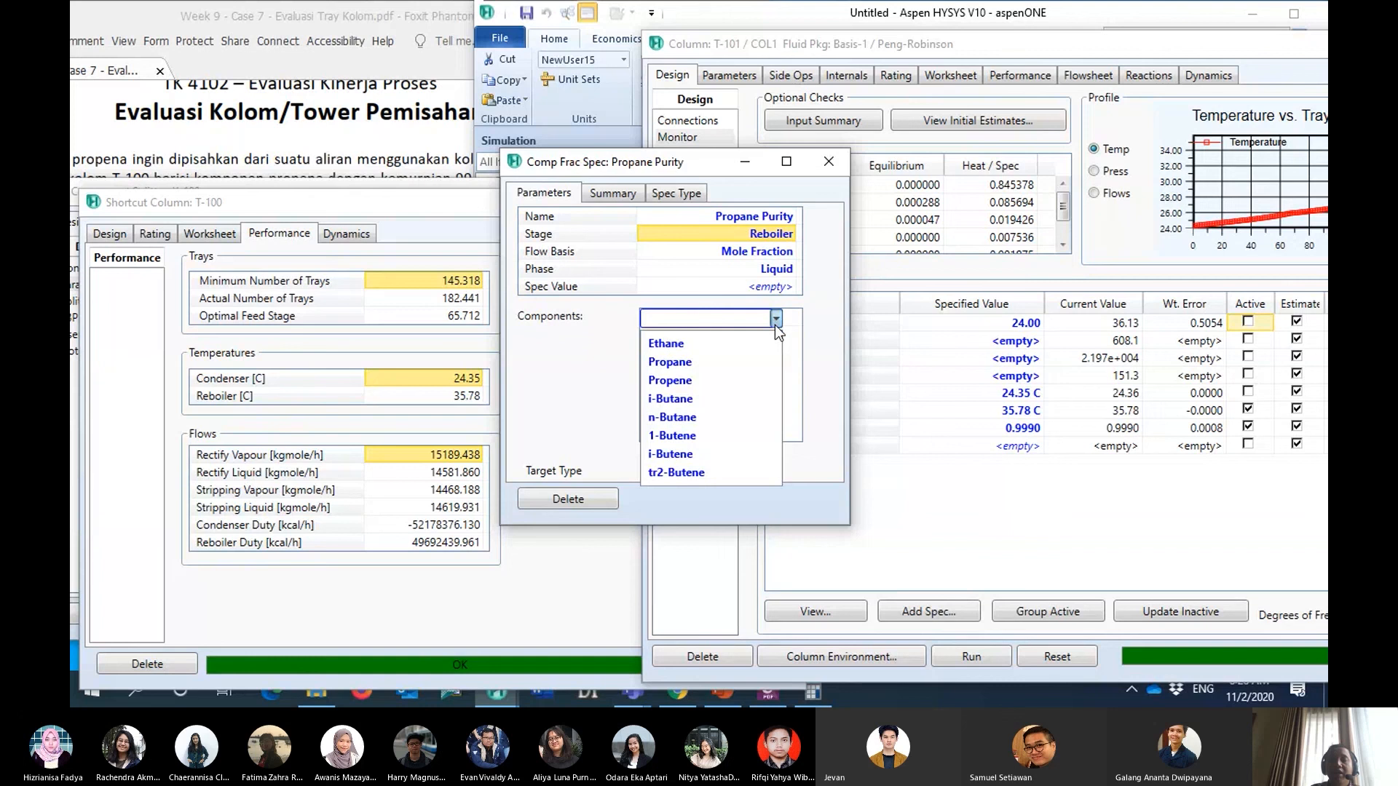
click(754, 361)
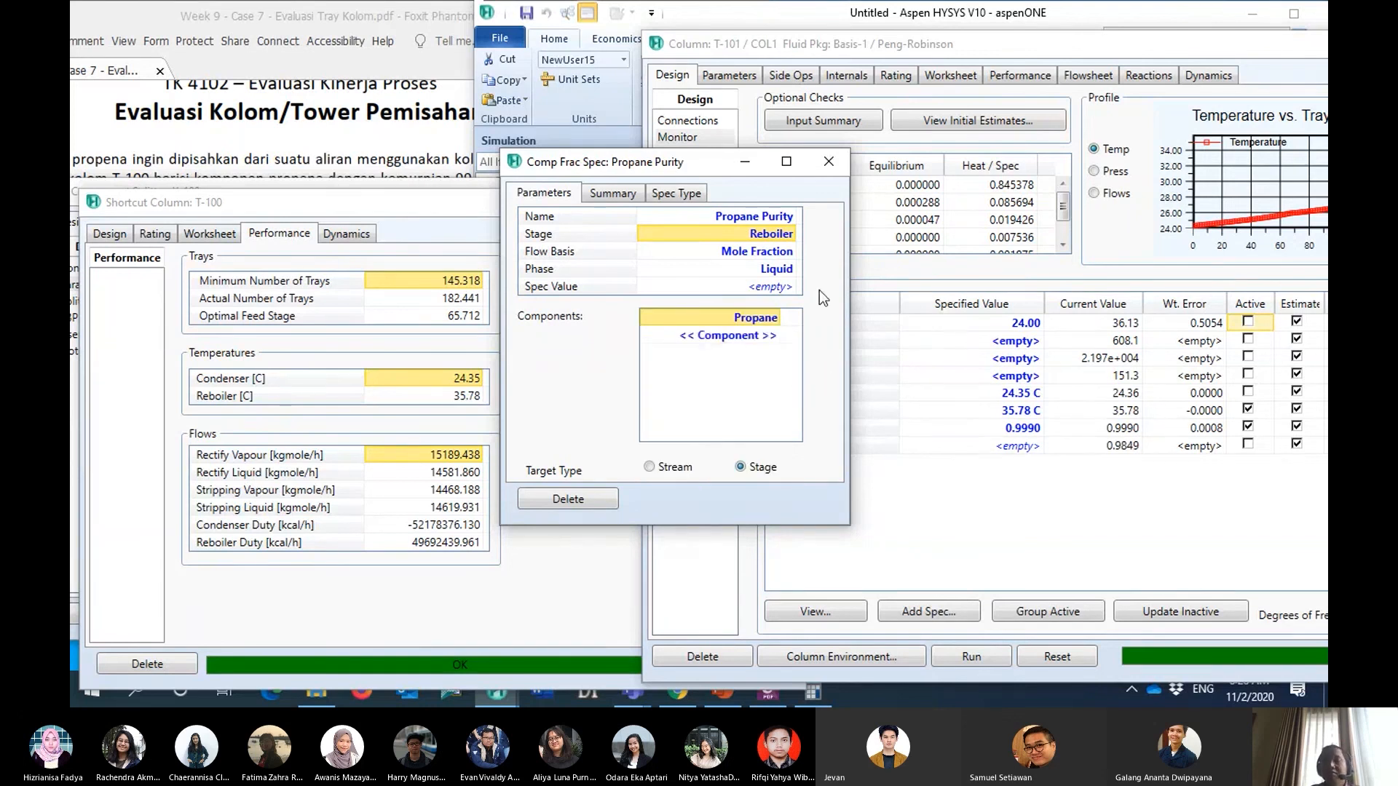
click(829, 161)
- Recheck the bottoms requirement in the case PDF and set the Propane Purity specified value to 0.981
click(384, 19)
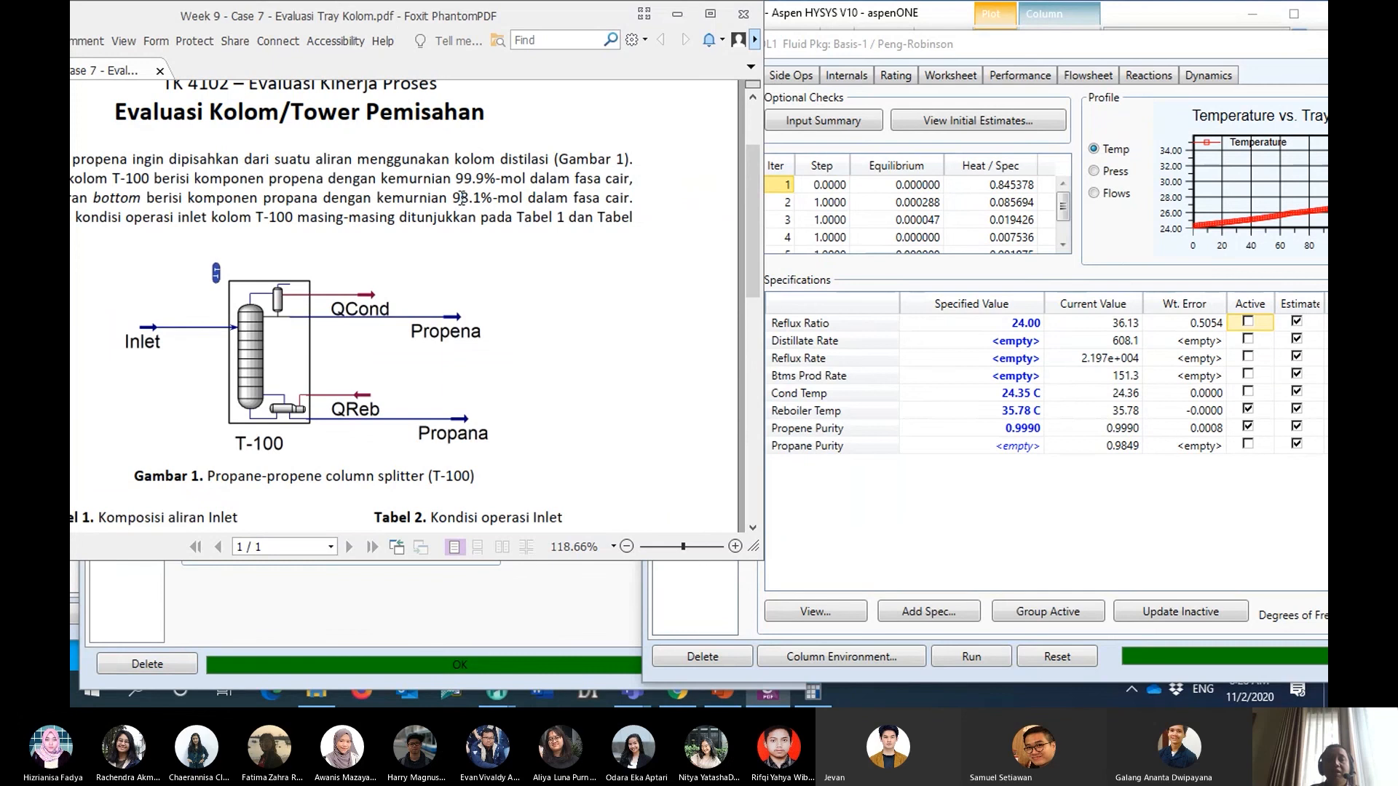
click(1007, 447)
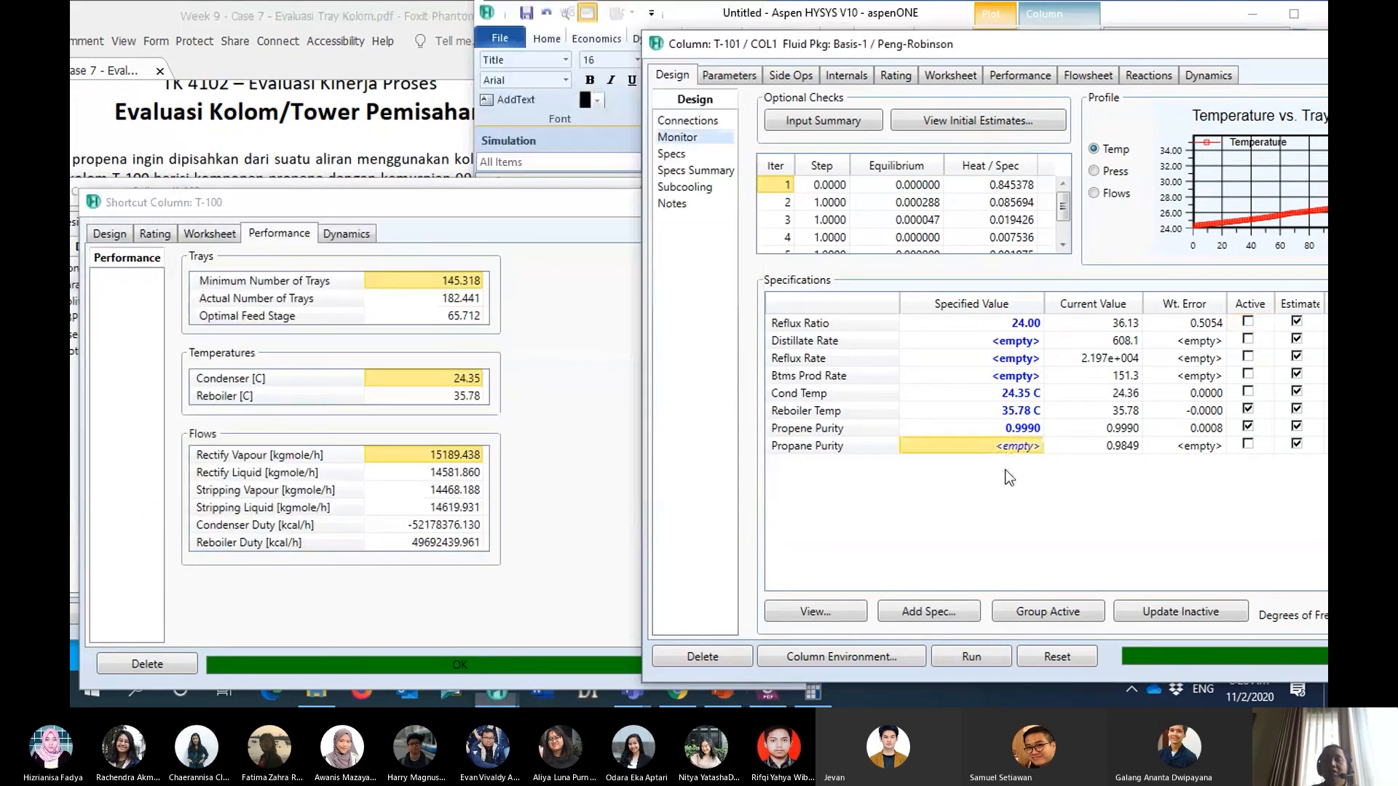
text(.981)
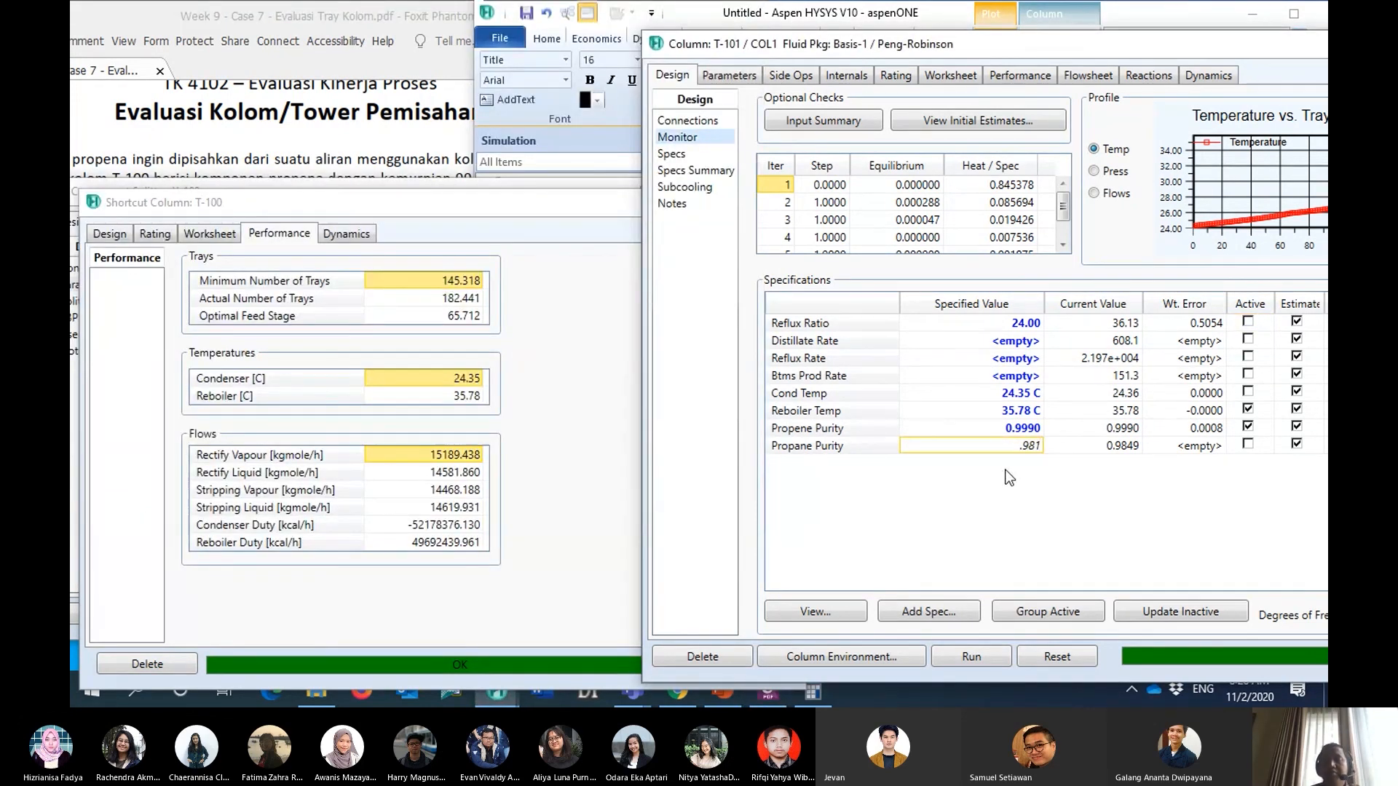
key(Return)
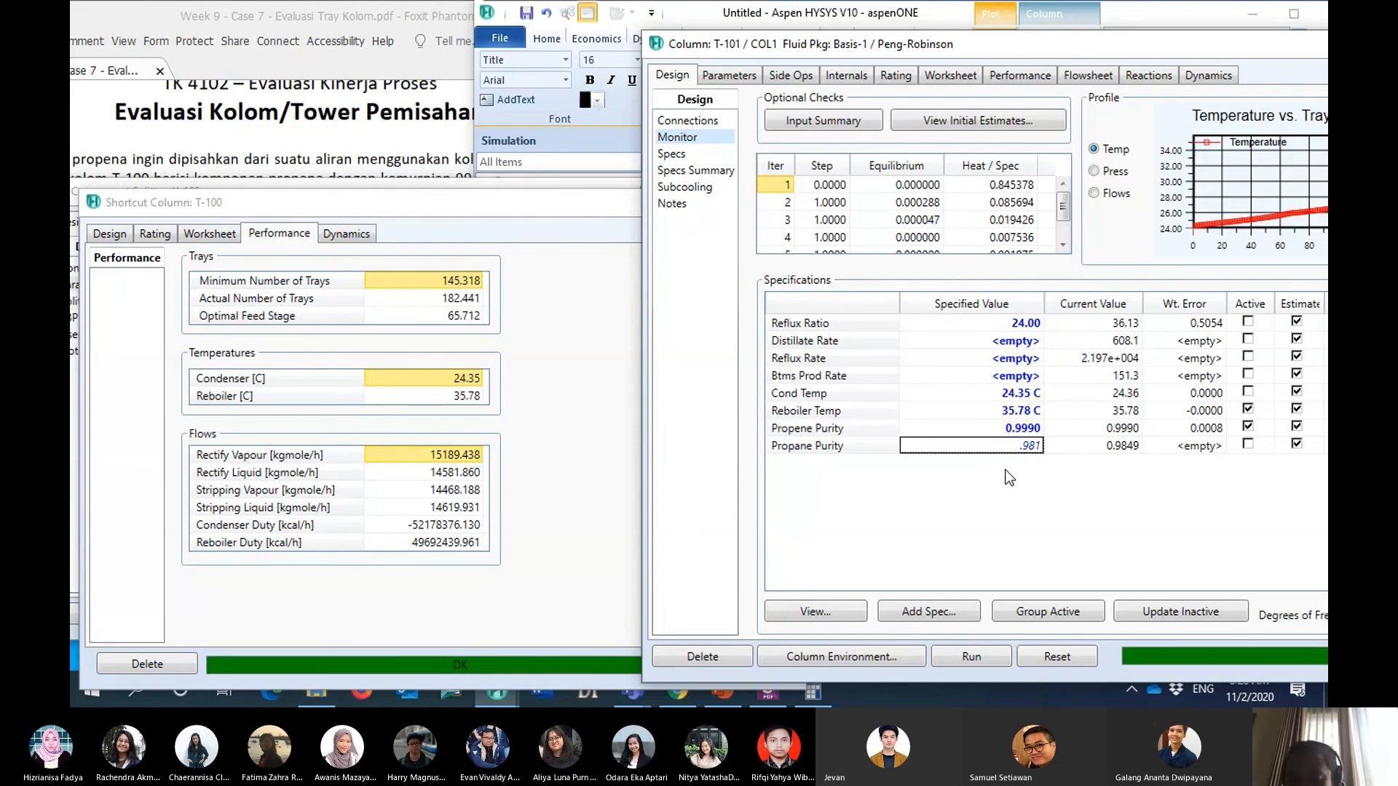
key(Return)
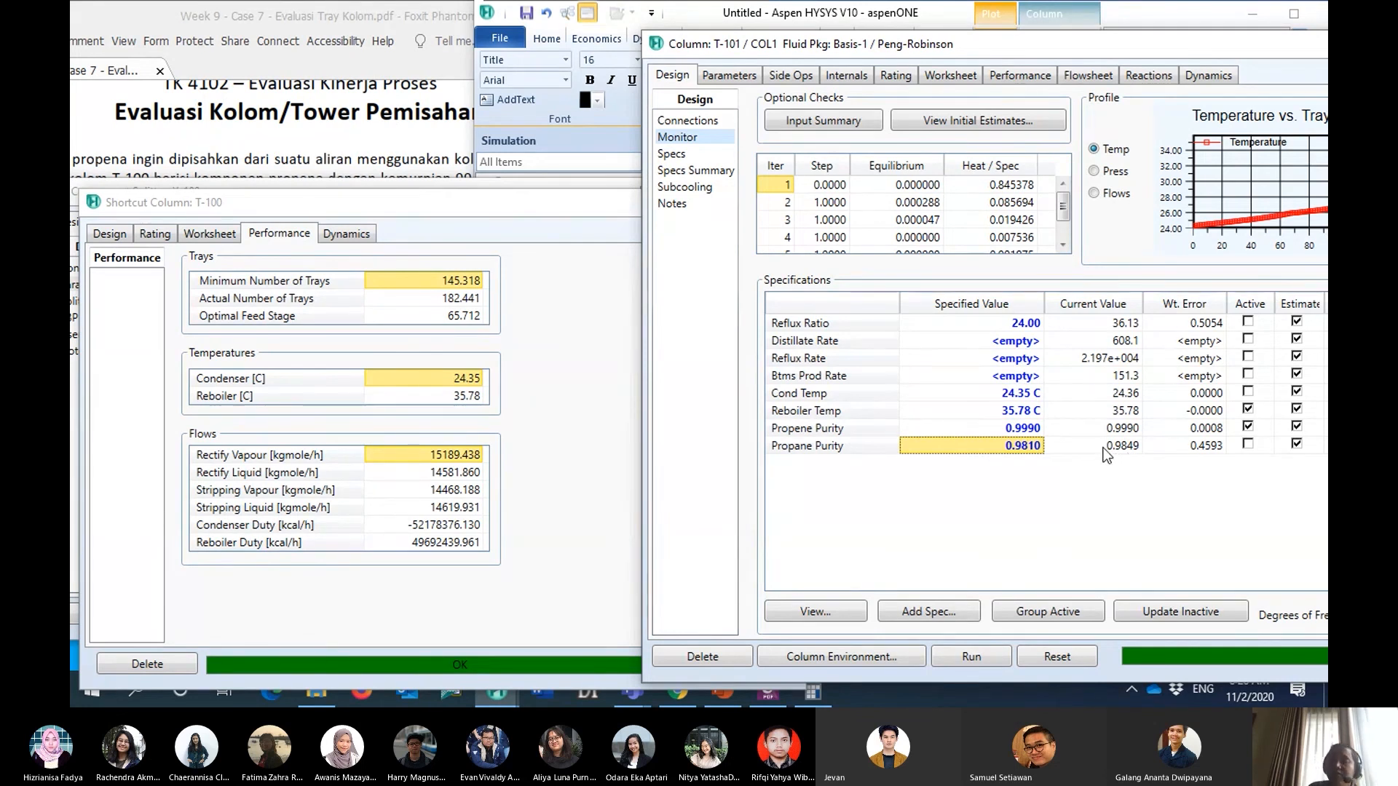
- Deactivate the Reboiler Temp specification and make Propane Purity active for T-101
click(1249, 410)
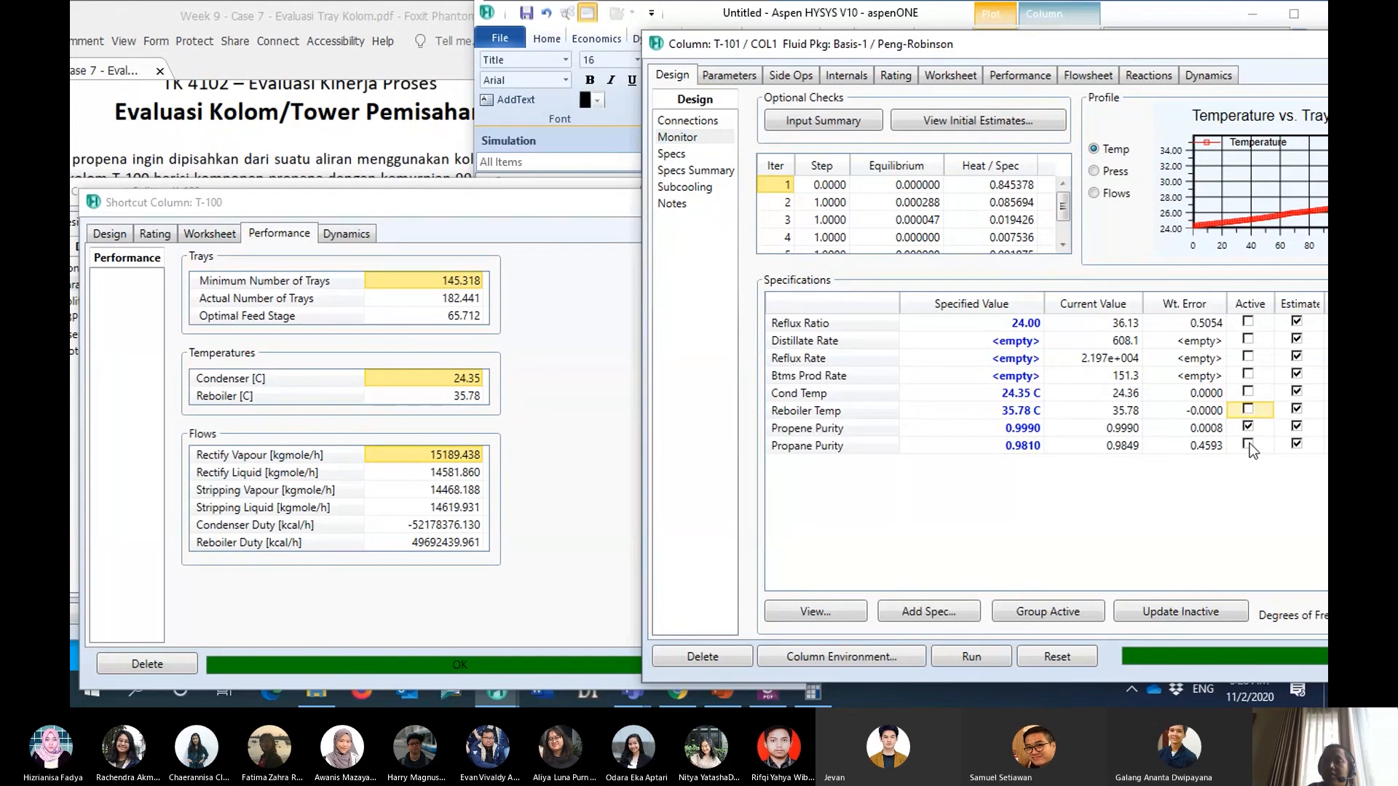
click(1248, 444)
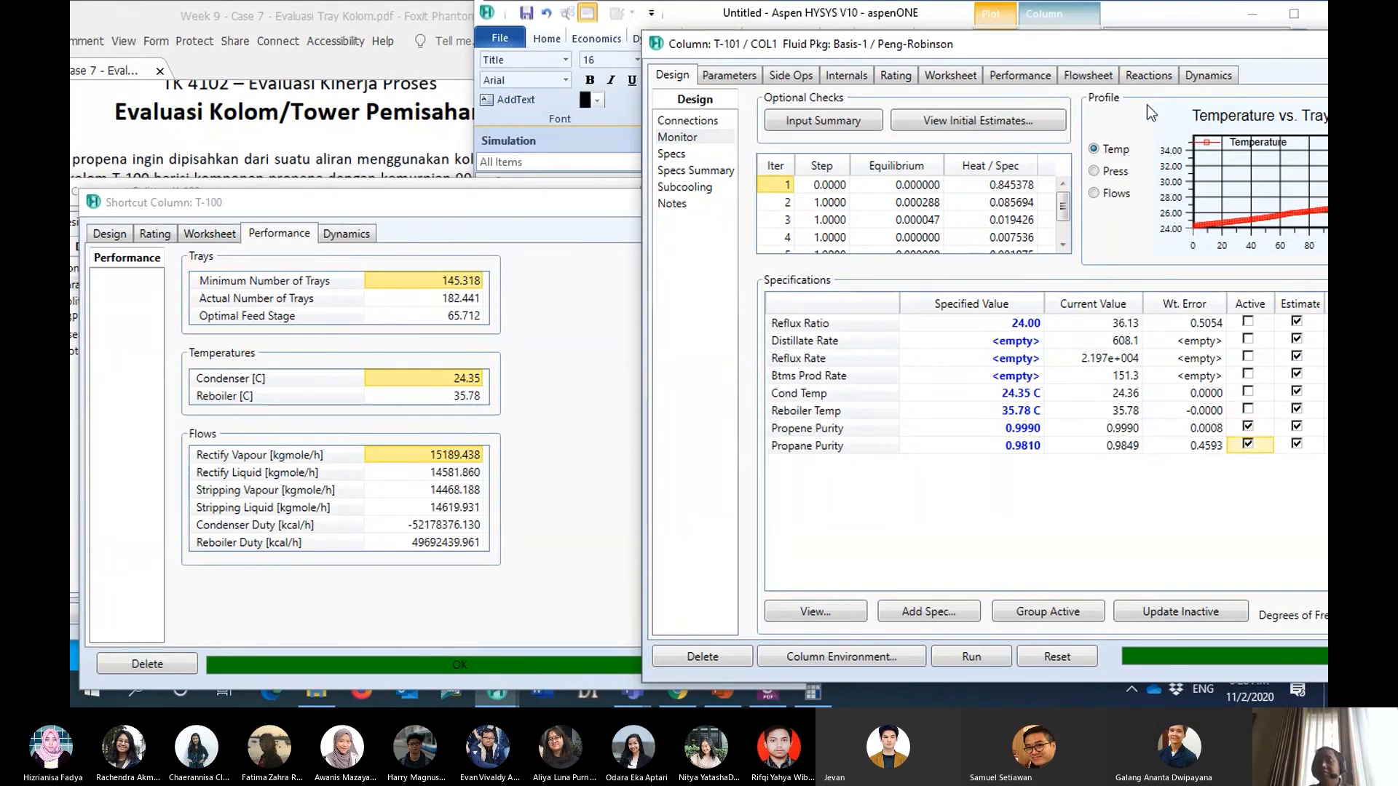
drag(1213, 47, 927, 50)
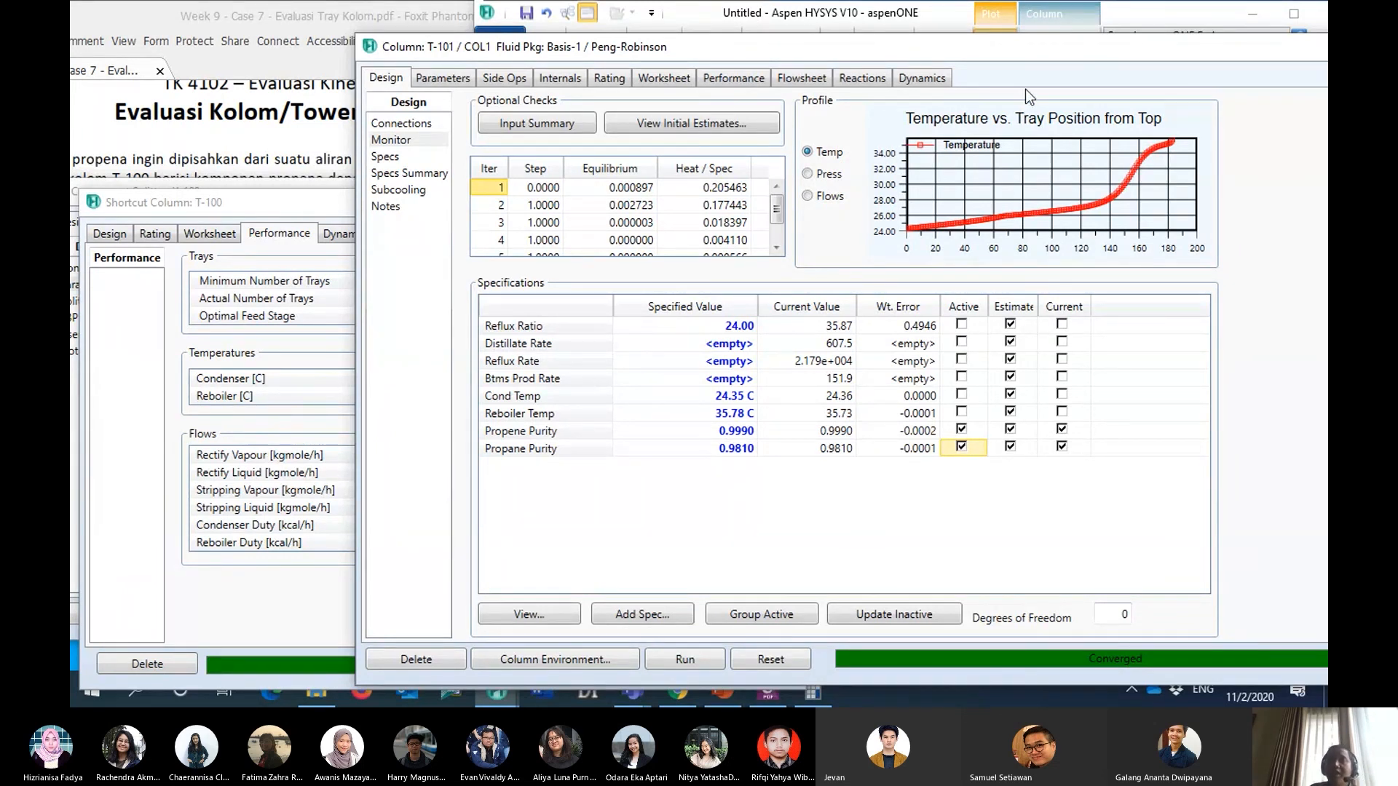
drag(1049, 57, 973, 50)
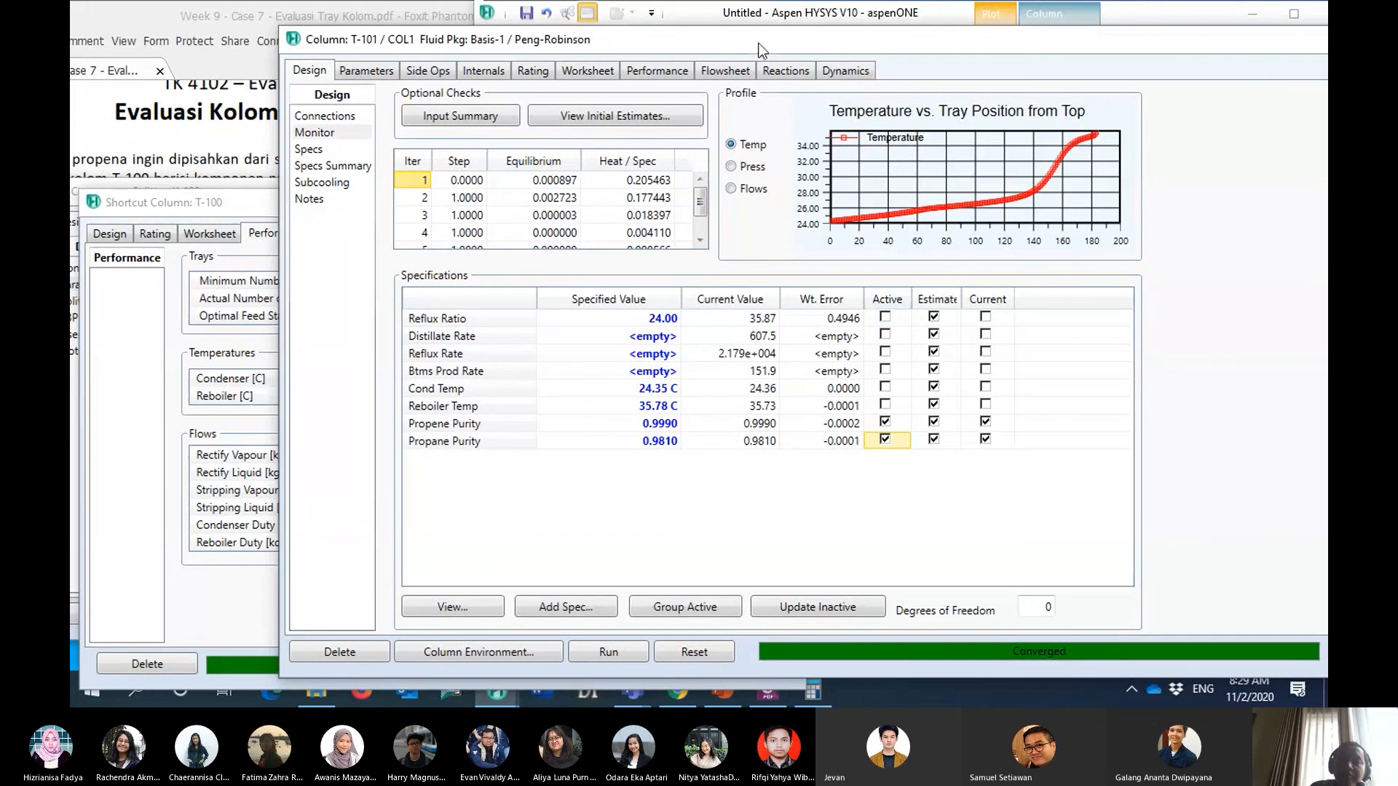
drag(758, 43, 823, 54)
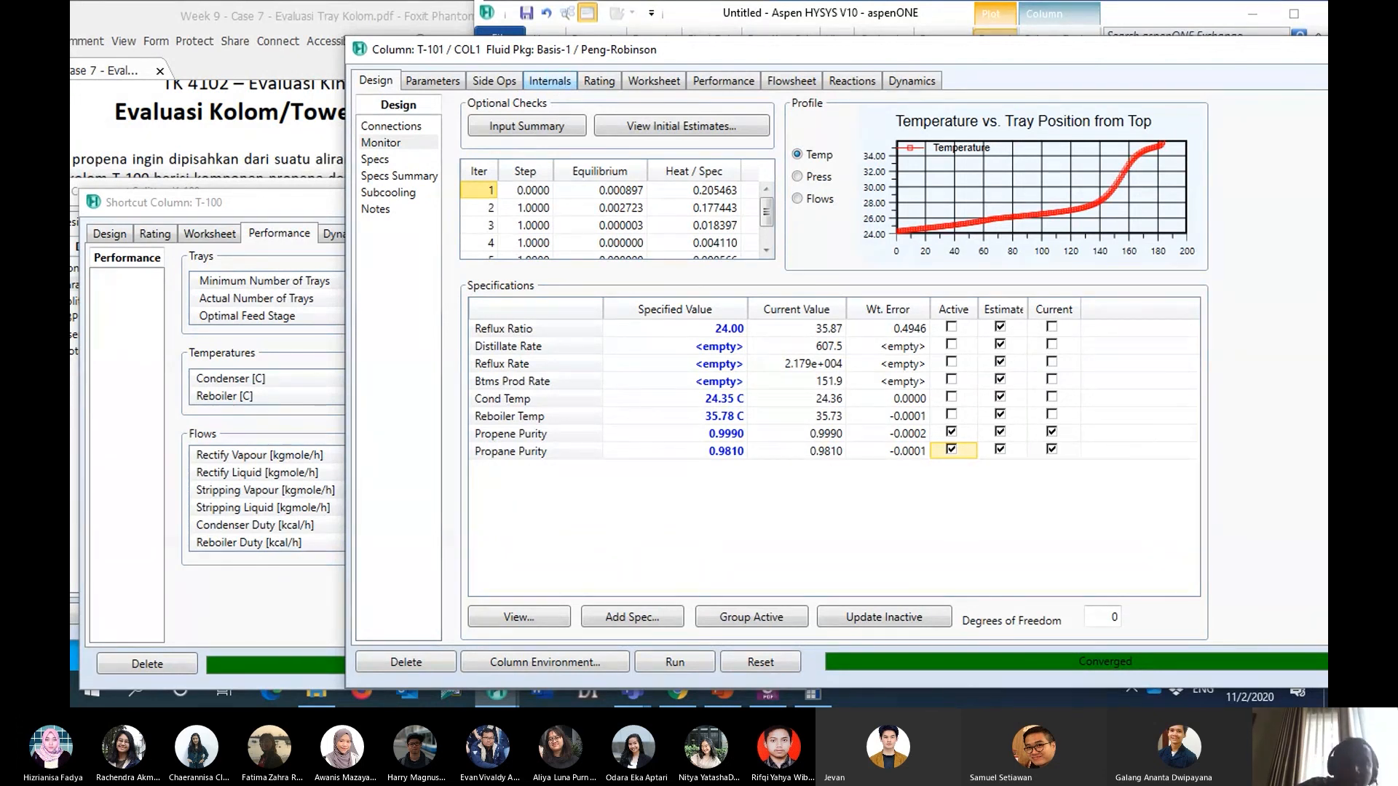
- Open the column internals of T-101 and add a new section to Internals-1
click(552, 85)
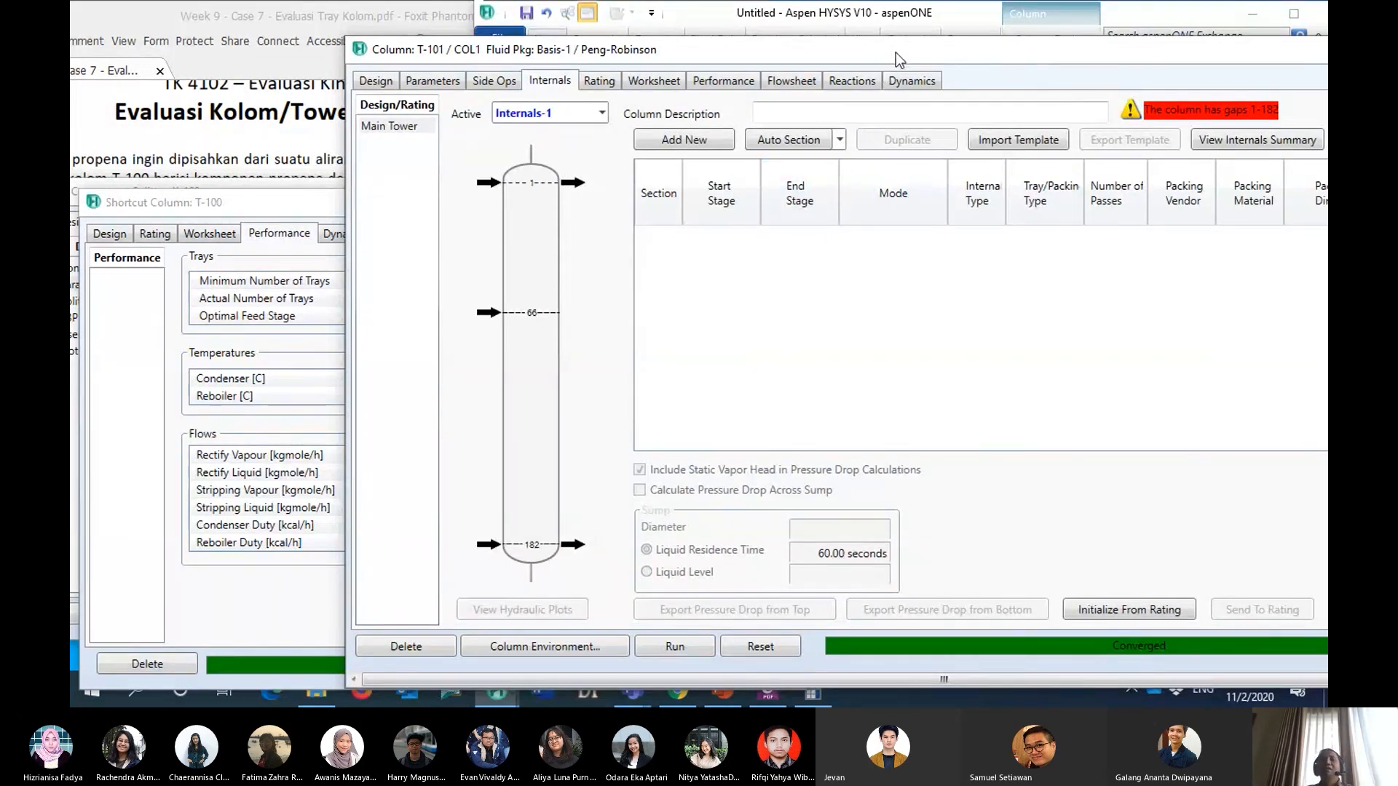
drag(896, 52, 805, 49)
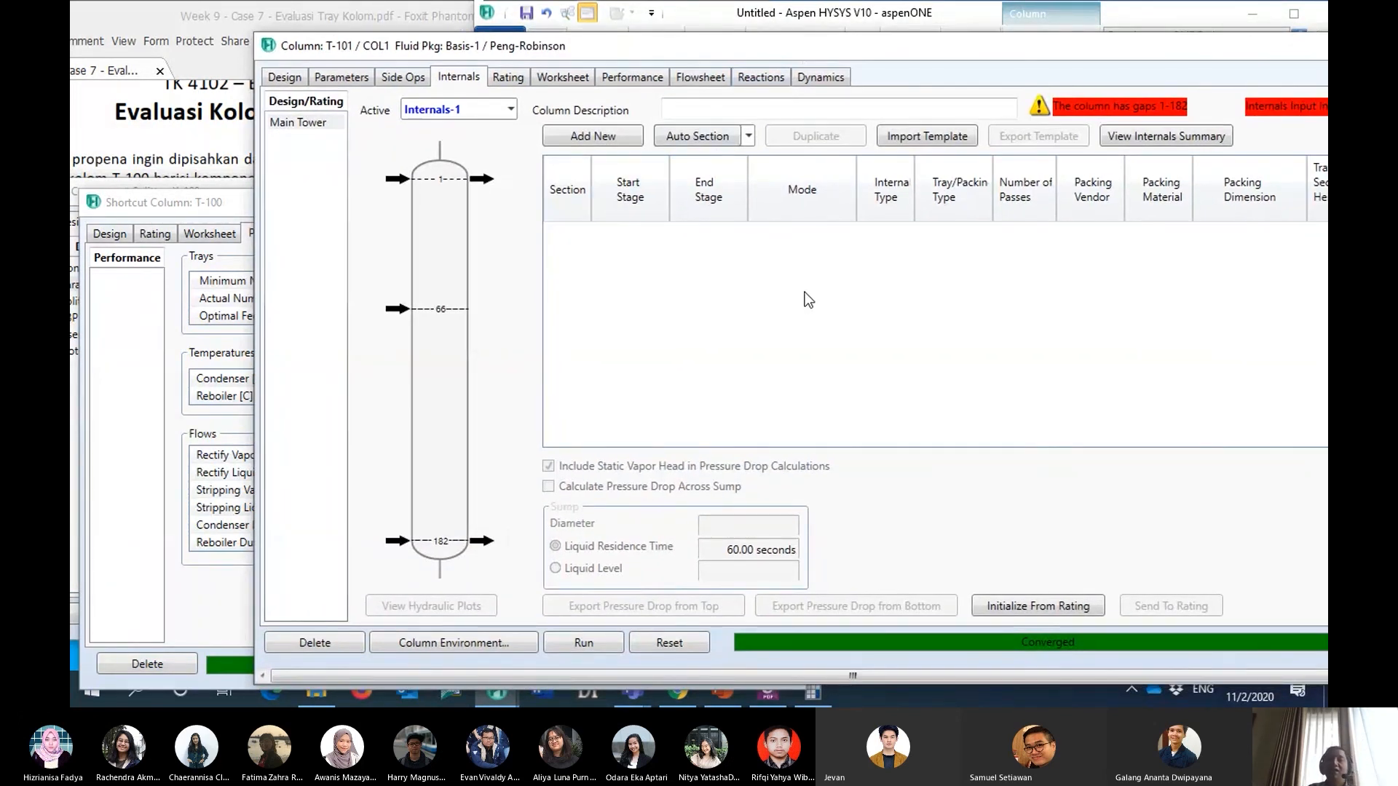
drag(792, 51, 754, 74)
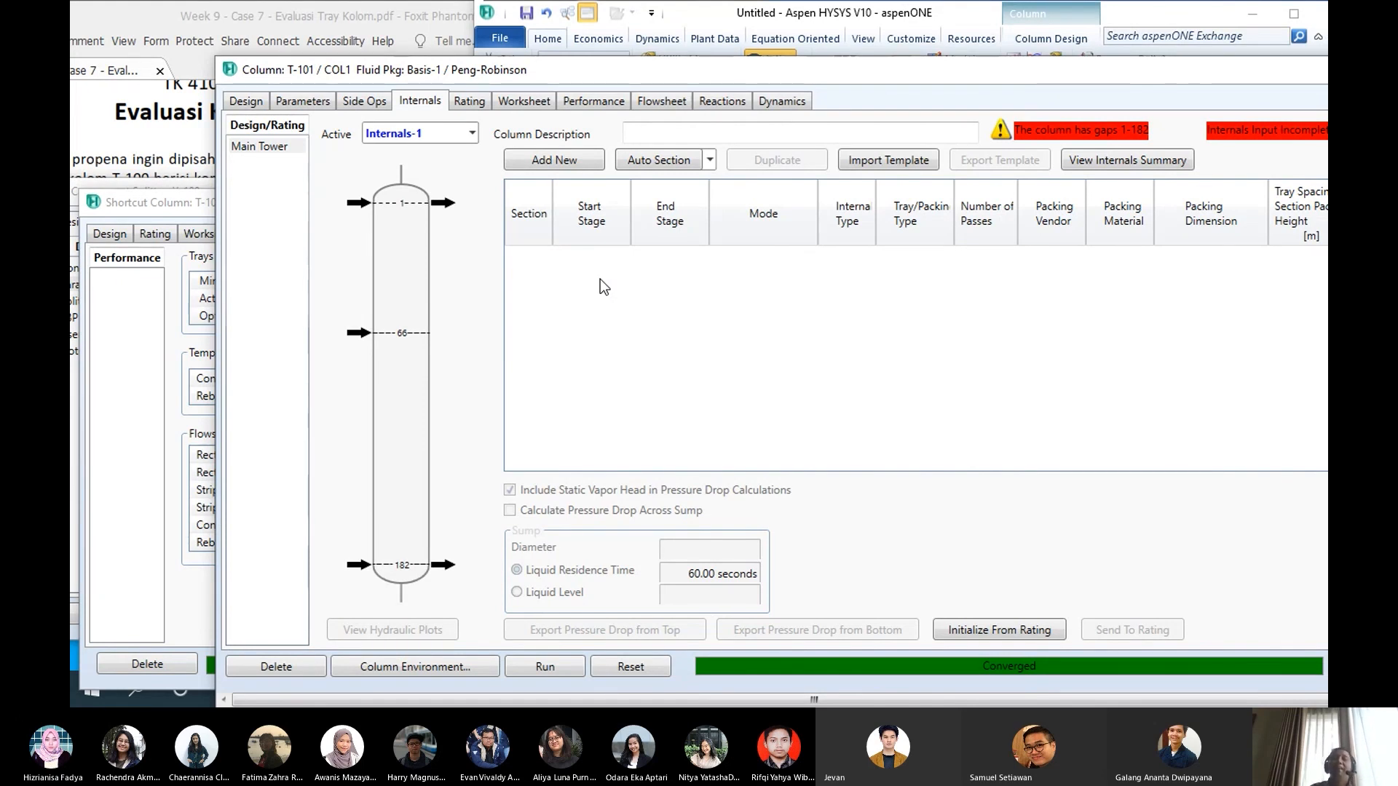
click(559, 160)
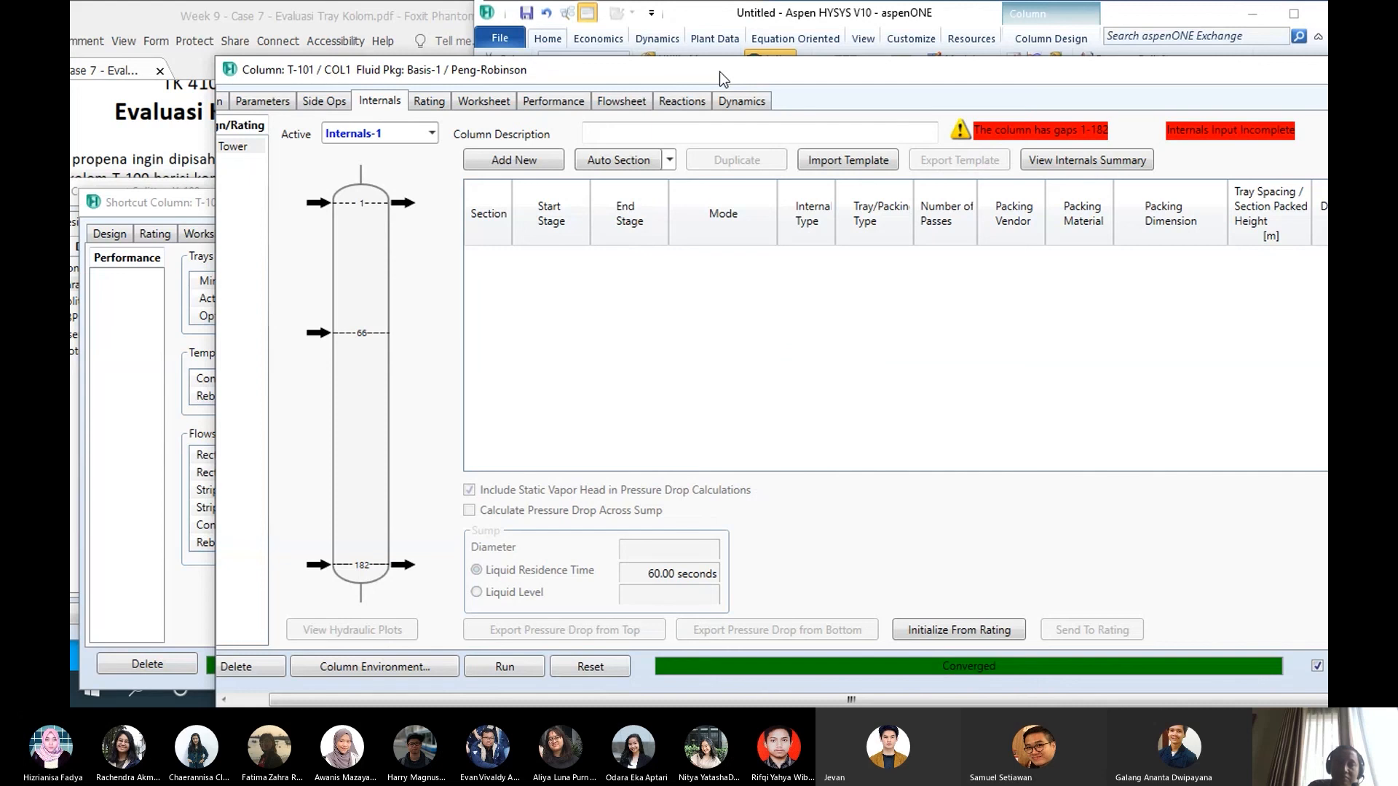
drag(719, 72, 840, 73)
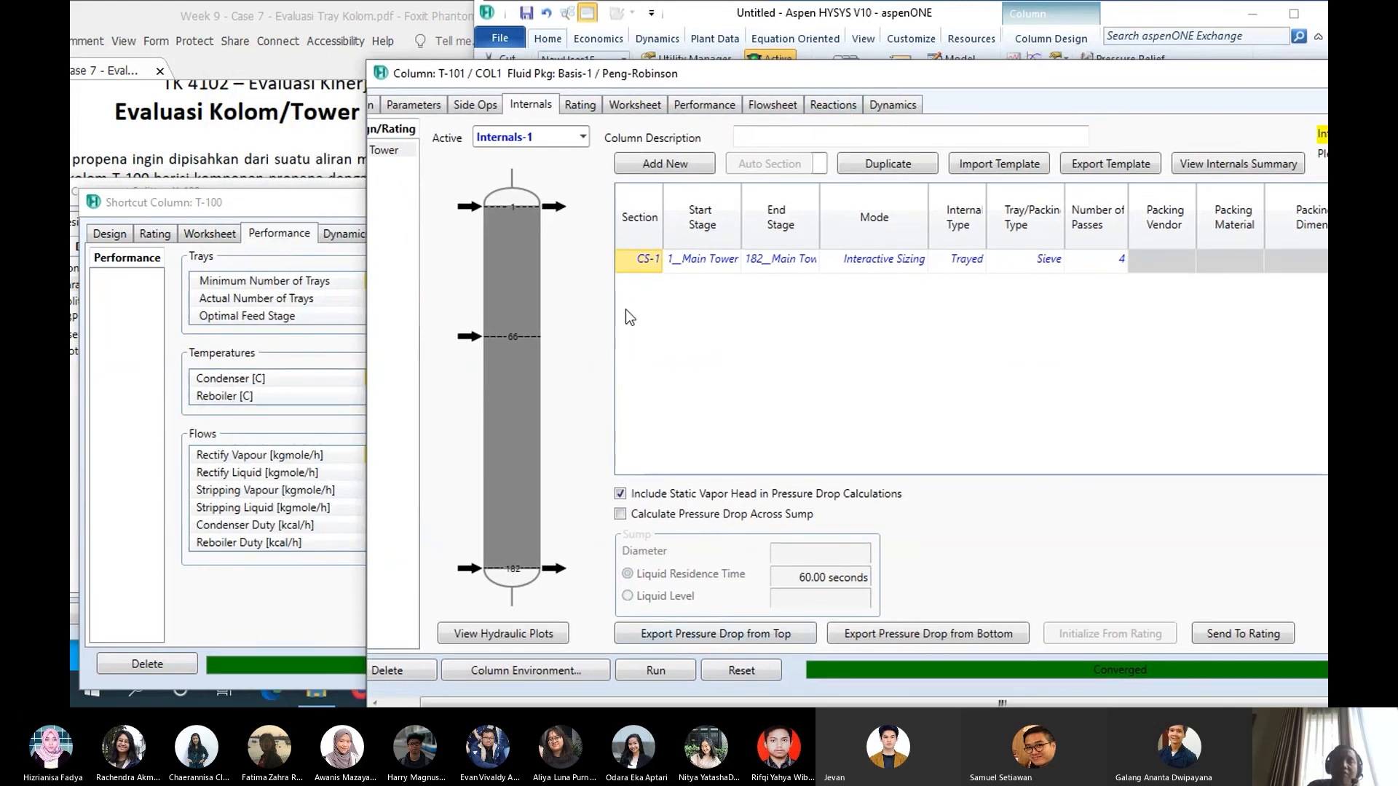
drag(490, 73, 542, 64)
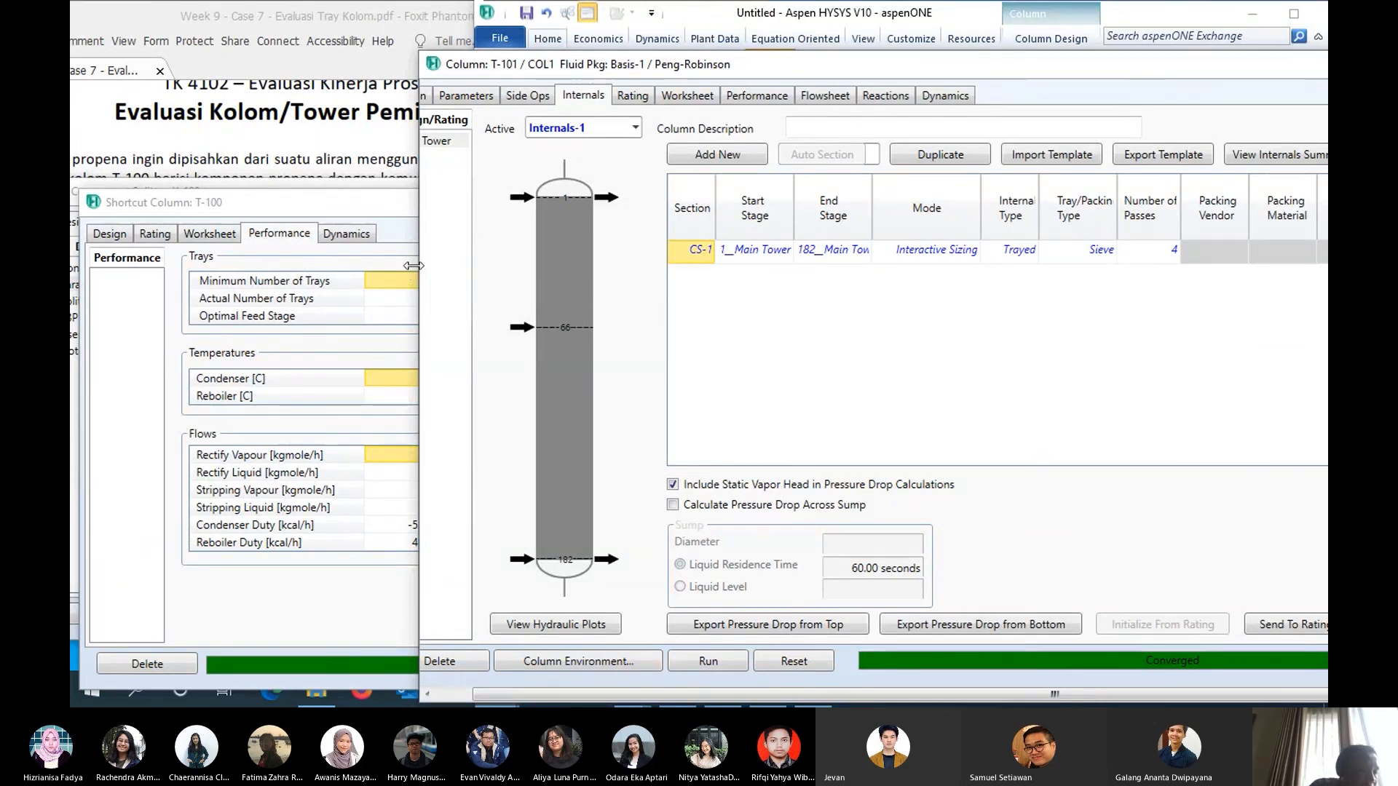
- Look up the feed's inlet stage in the T-101 connections and set the end stage of internals section CS-1 to 66__Main Tower
click(425, 95)
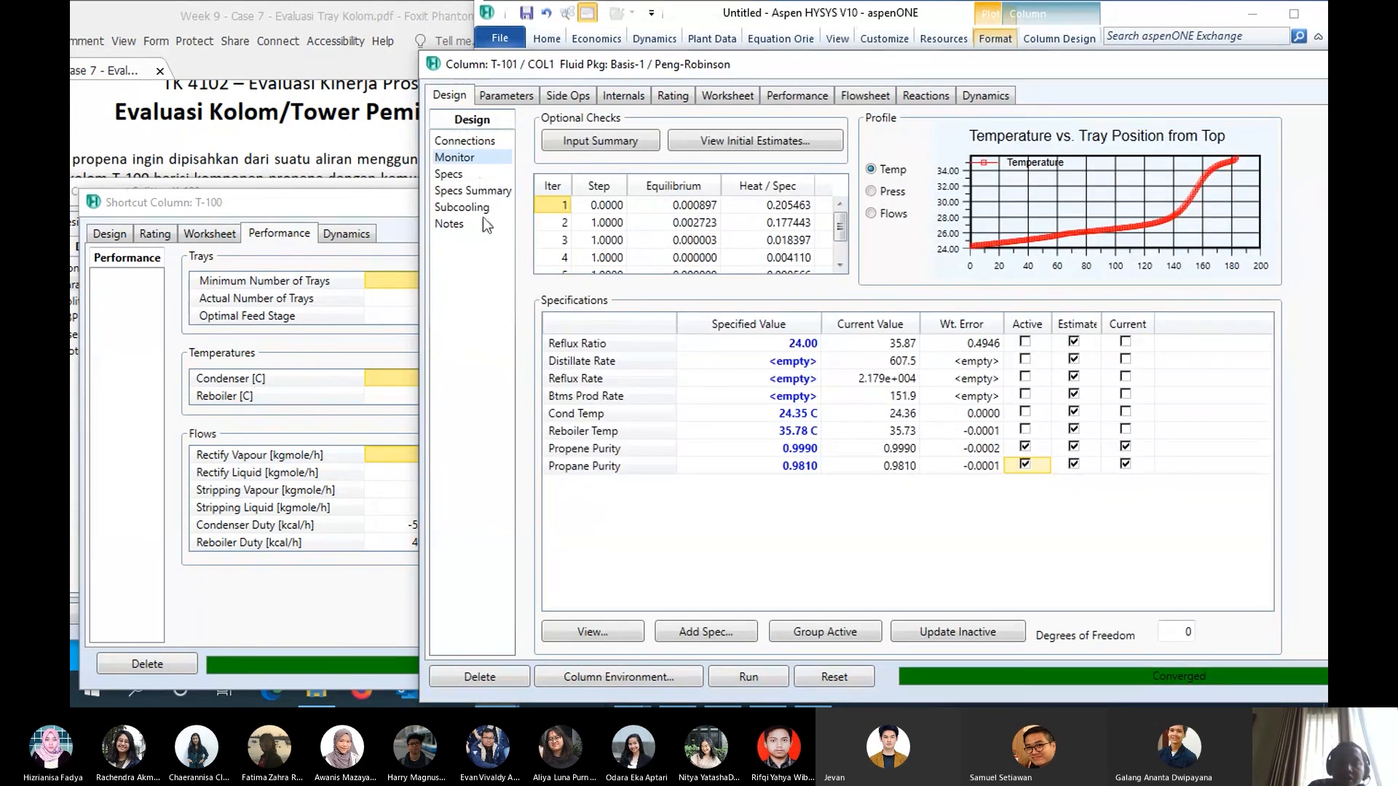
click(484, 143)
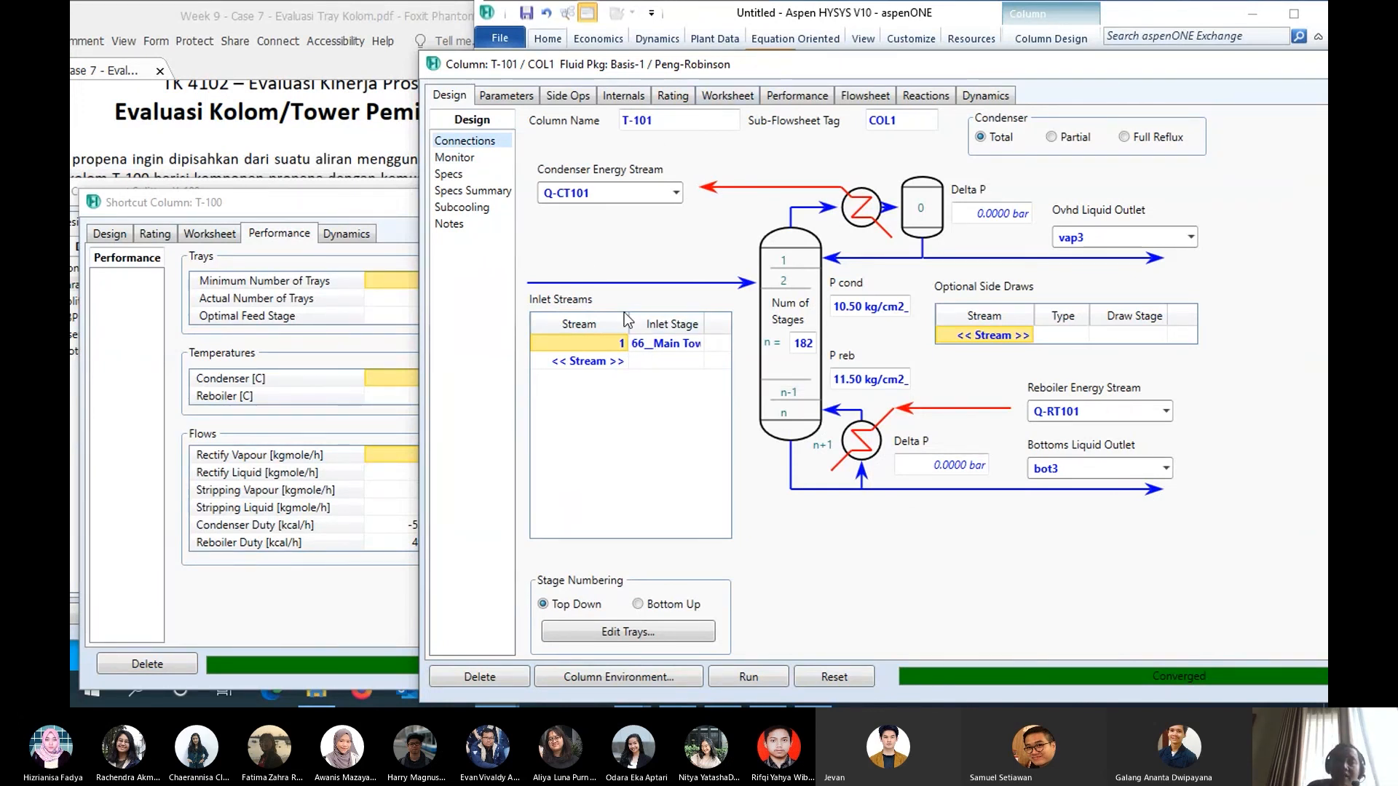
click(610, 95)
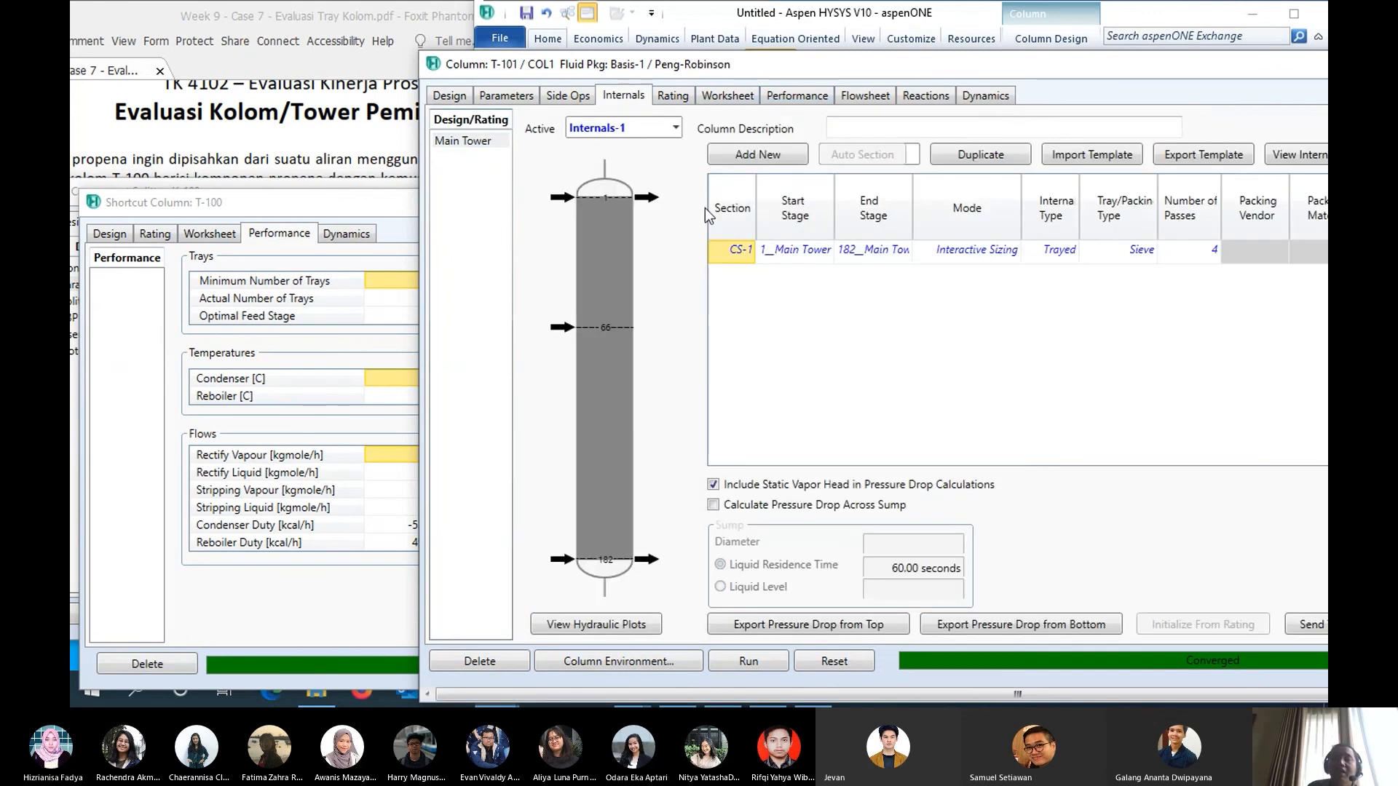
click(905, 250)
click(908, 249)
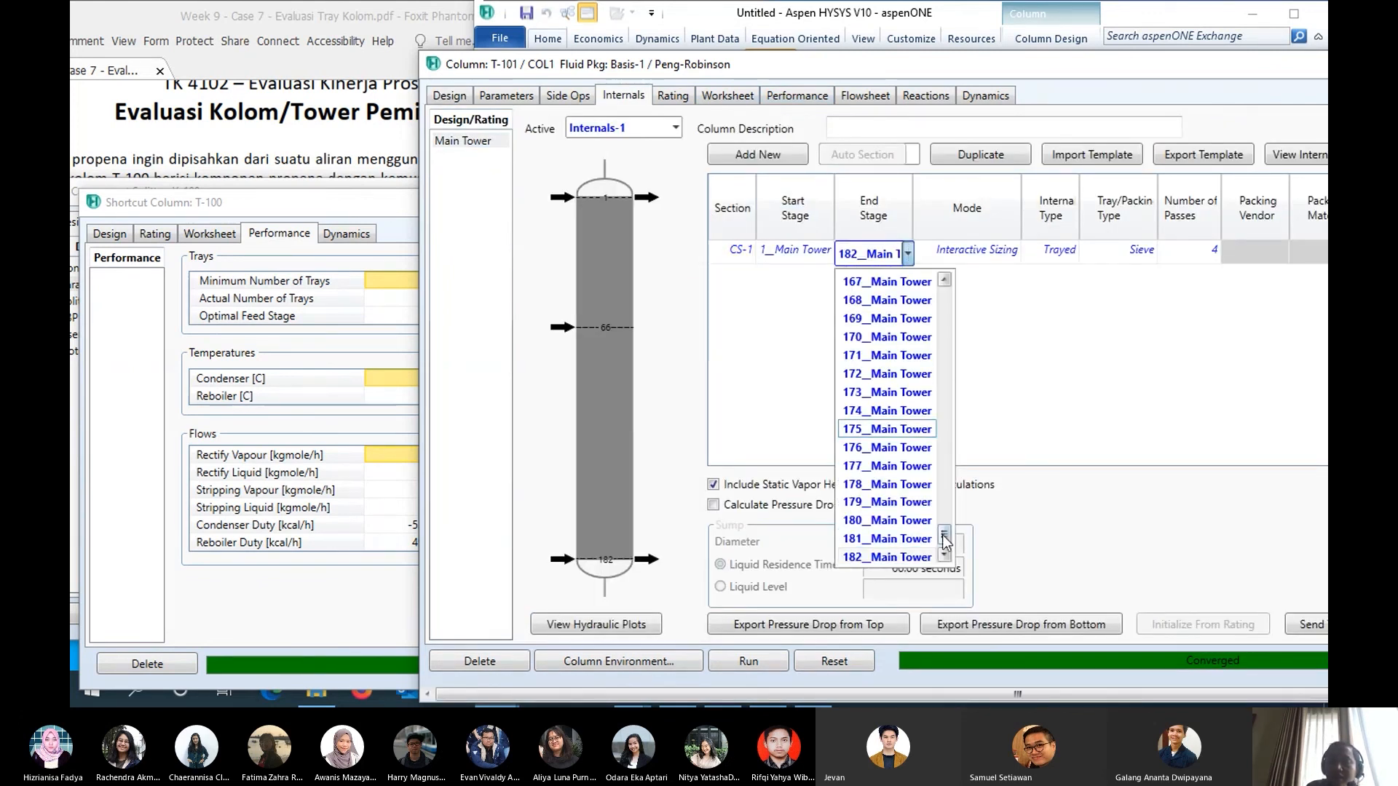
drag(944, 540, 944, 375)
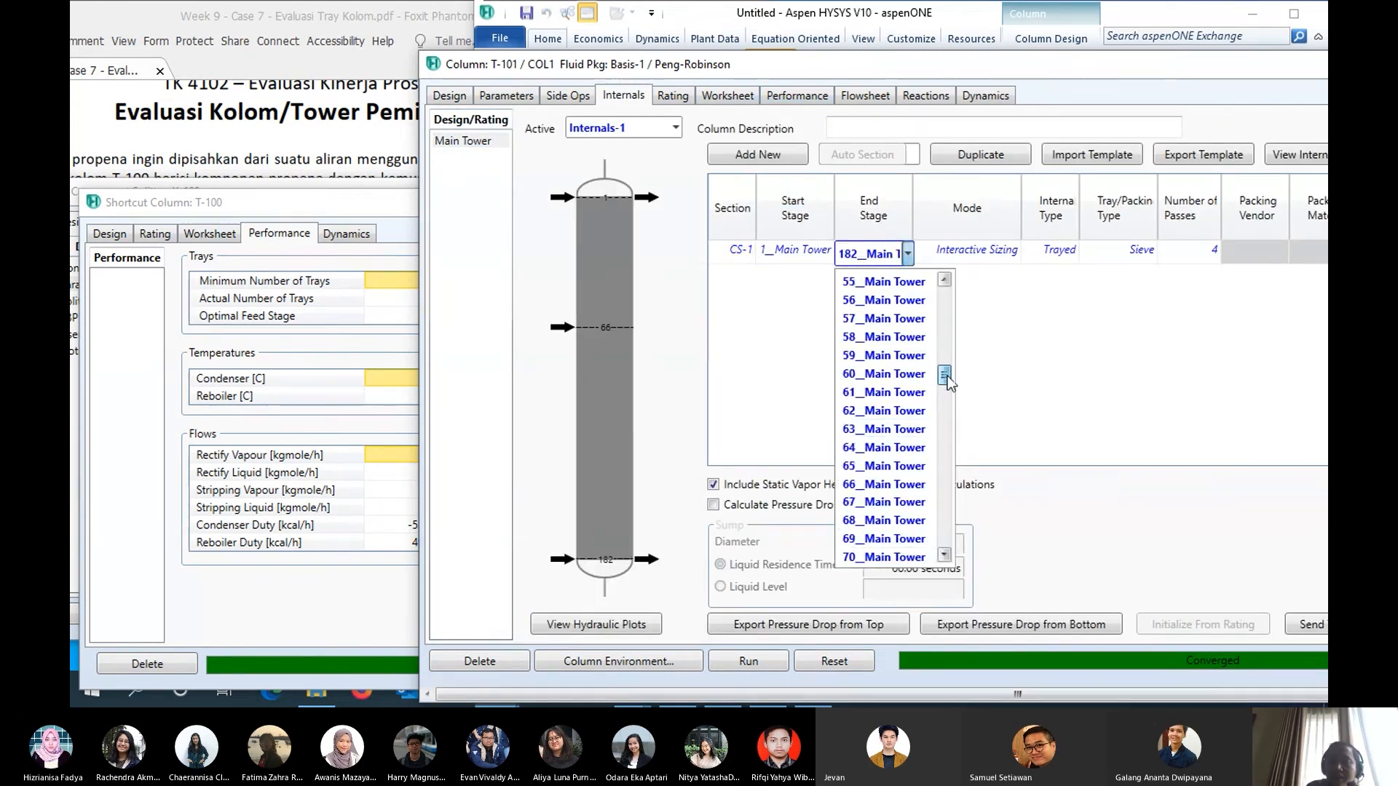
click(889, 478)
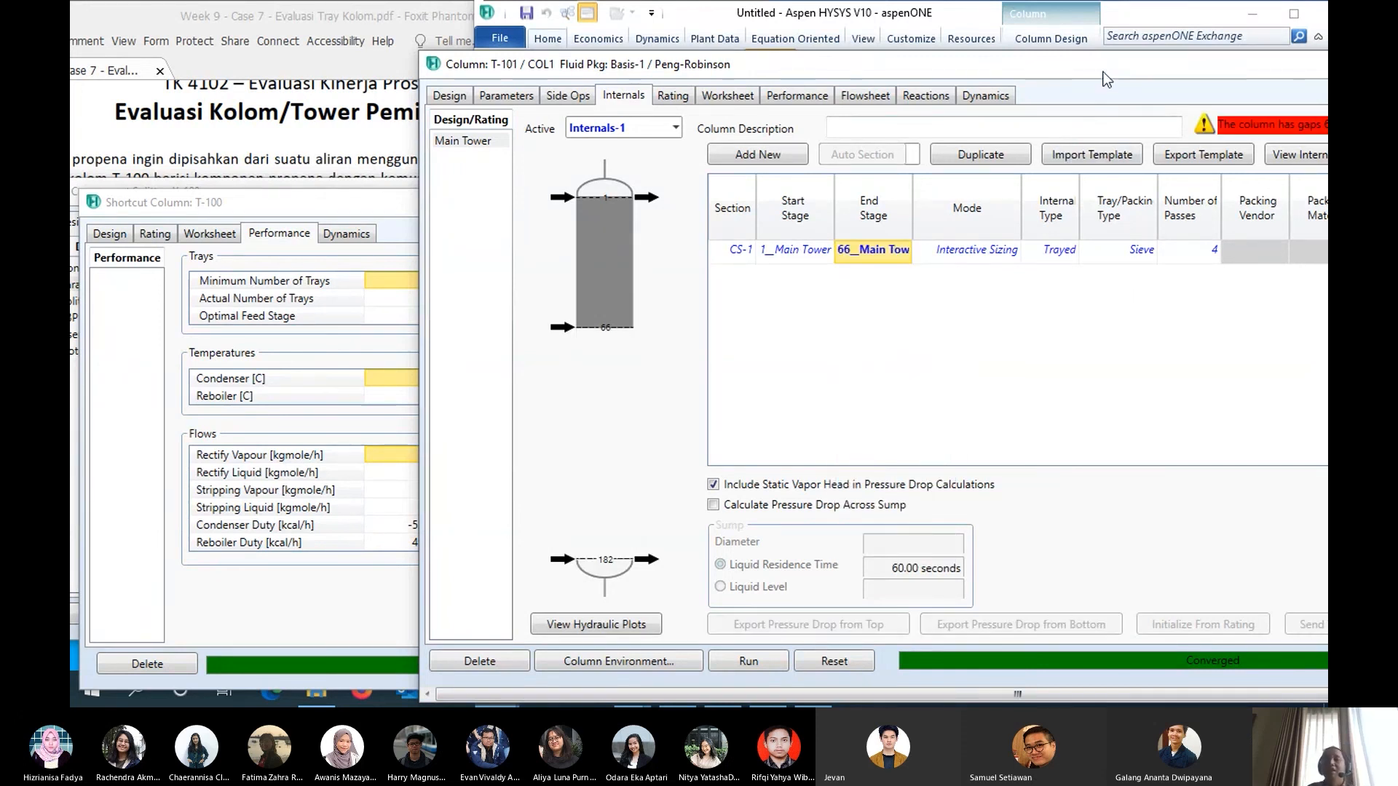
drag(1107, 79, 880, 88)
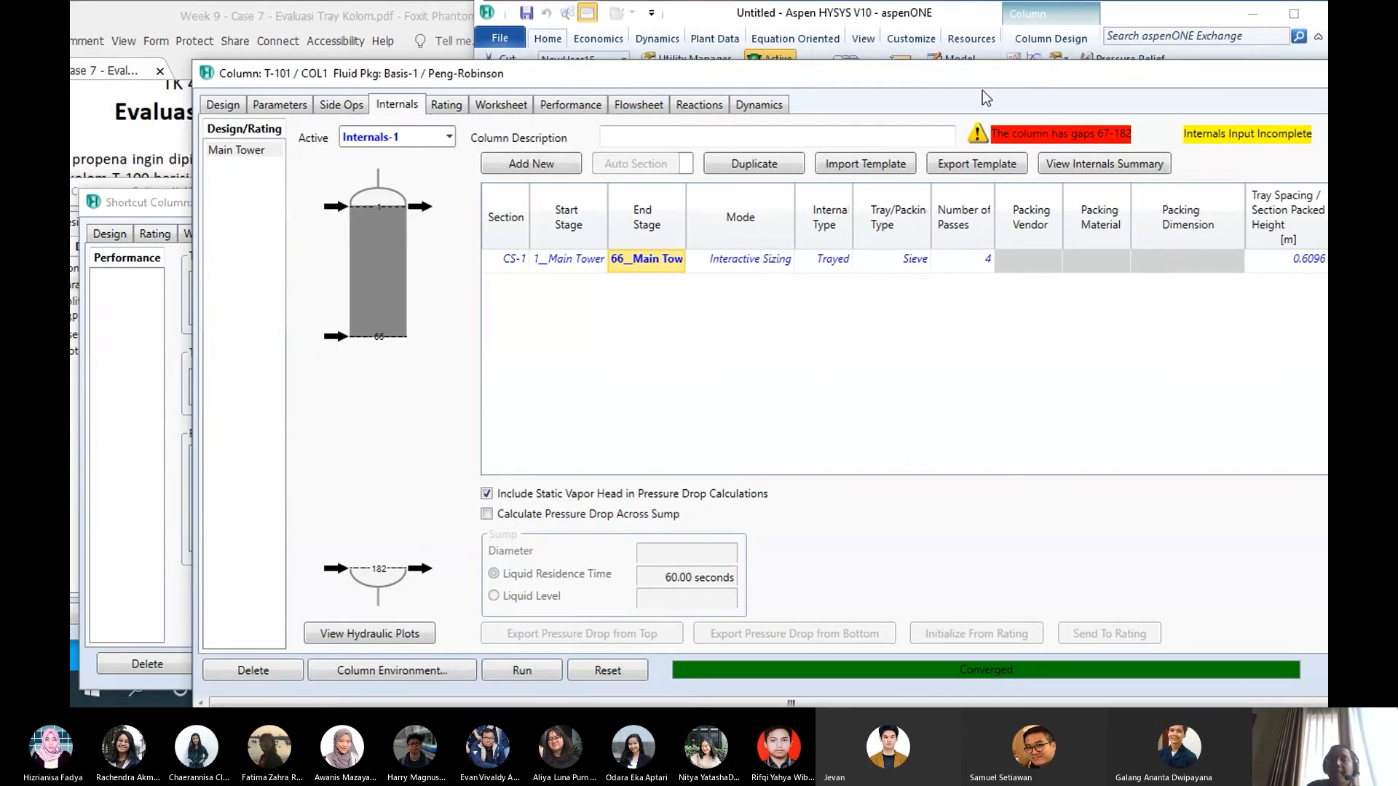
- Set the tray spacing of internals section CS-1 to 0.6 m
drag(986, 81, 805, 77)
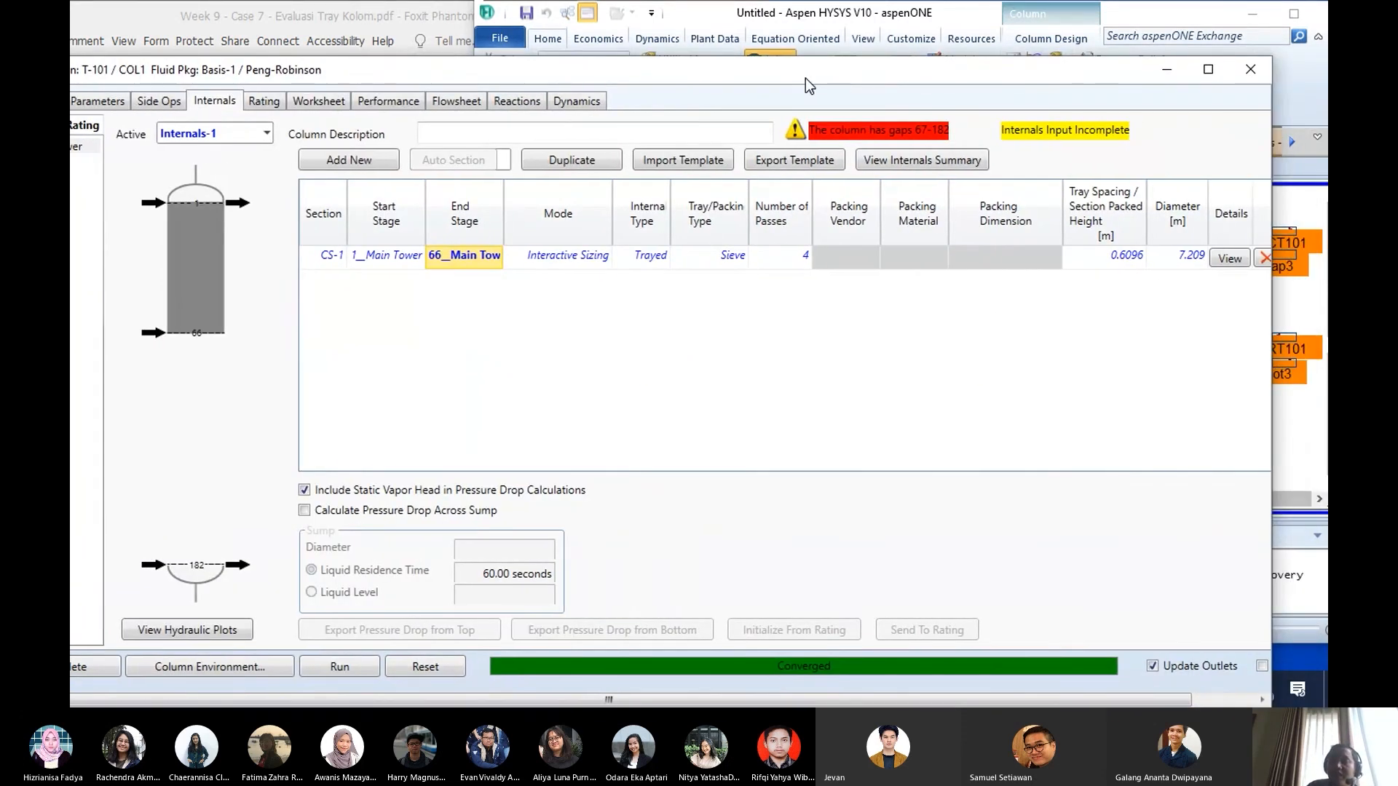
click(1085, 261)
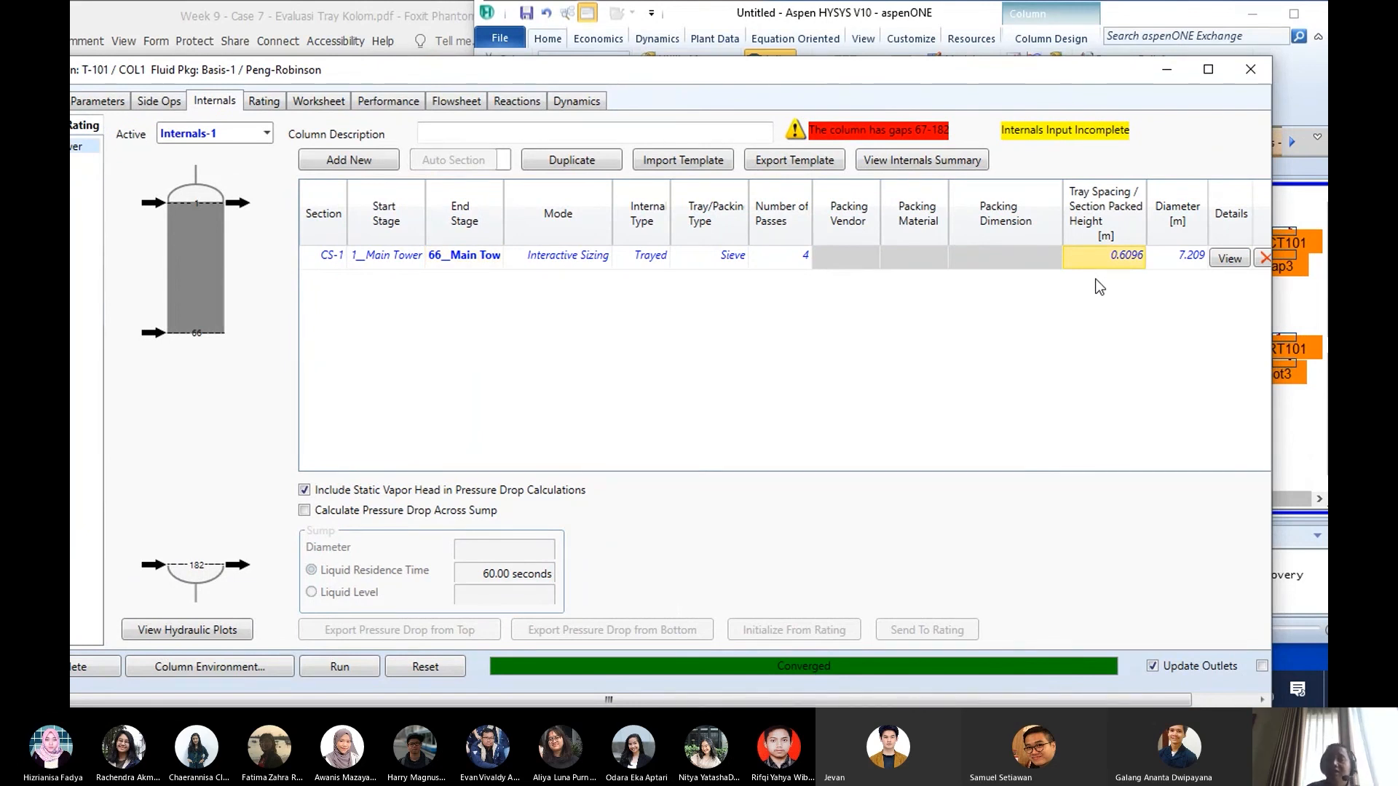
text(.6)
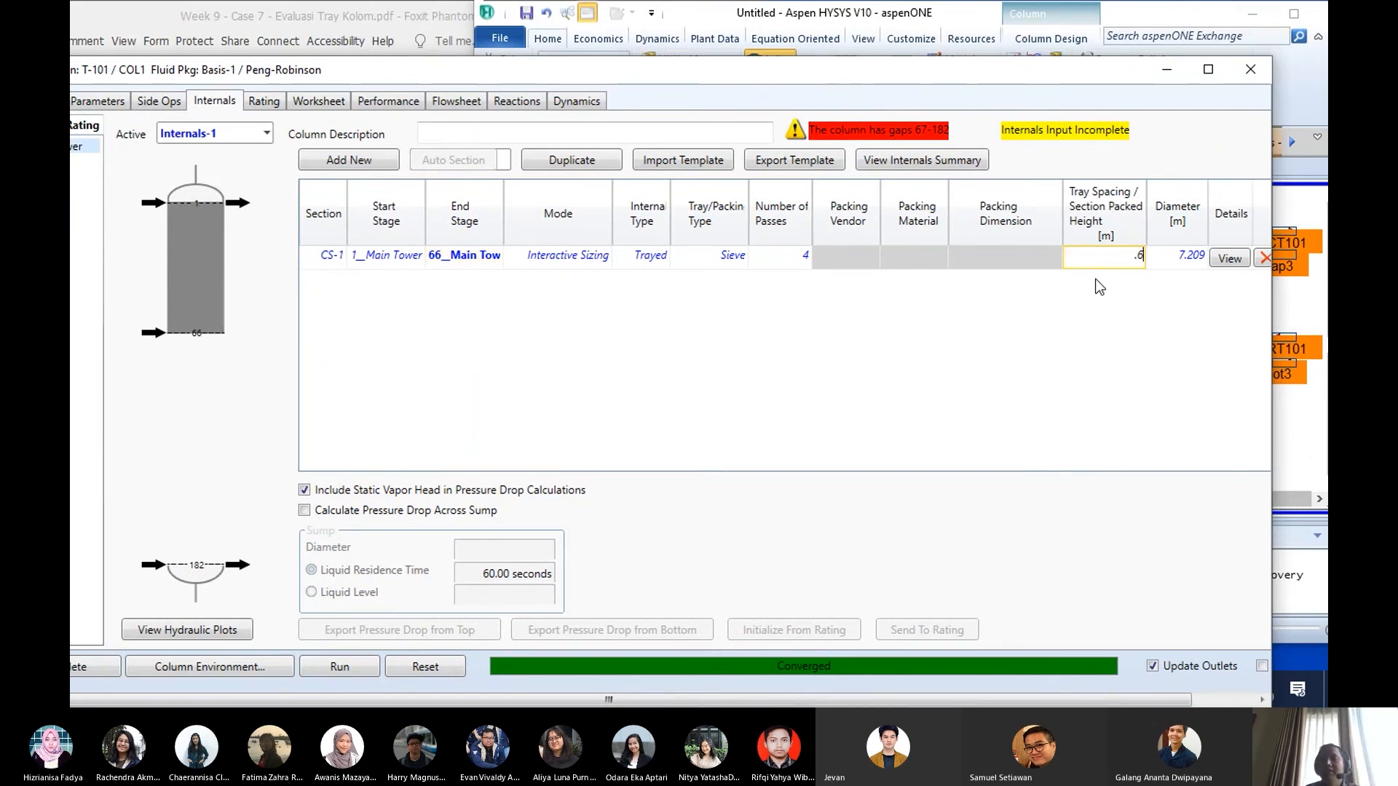
key(Return)
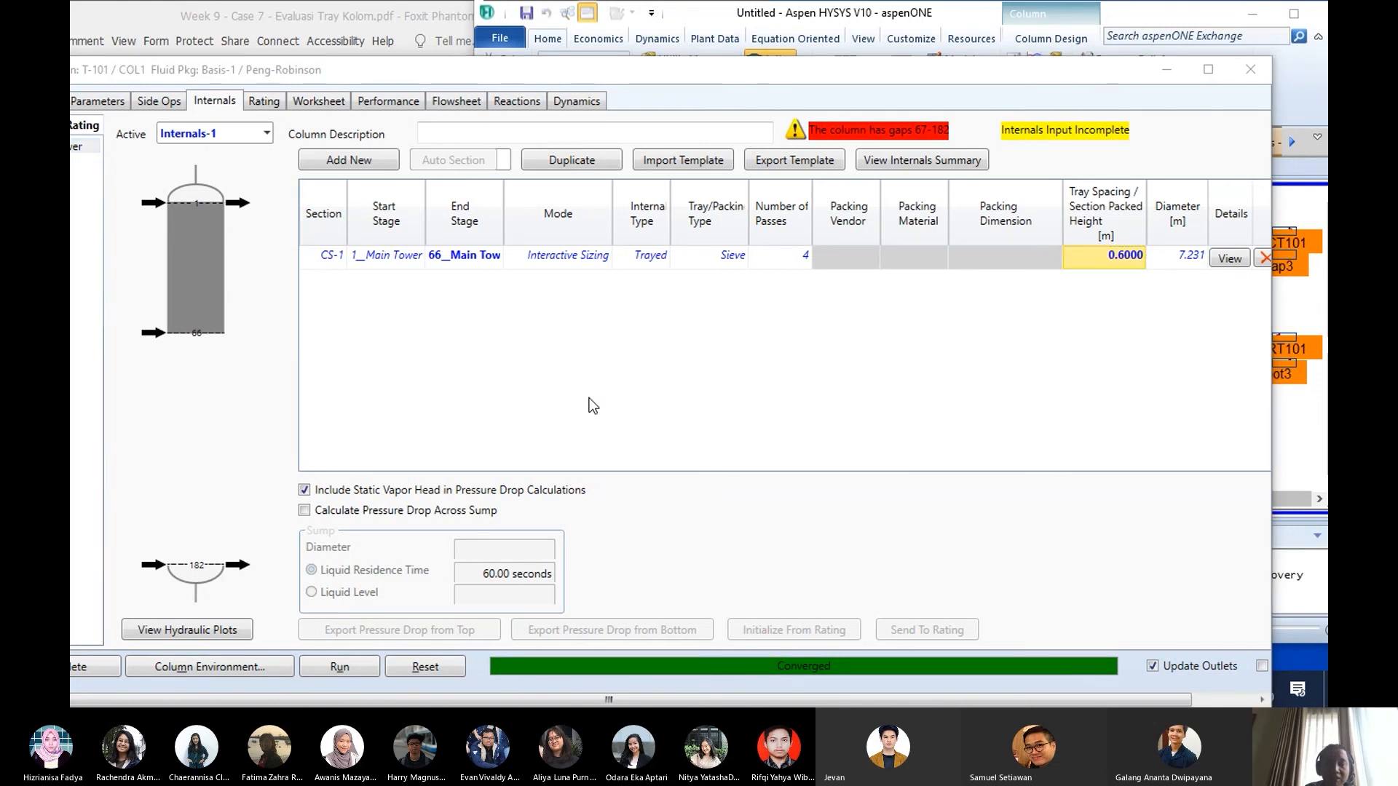
- Look up the Kasus 1 tray diameters in the case PDF and set the diameter of section CS-1 to 6 m
drag(754, 70, 944, 108)
click(311, 14)
scroll(466, 386, down, 10)
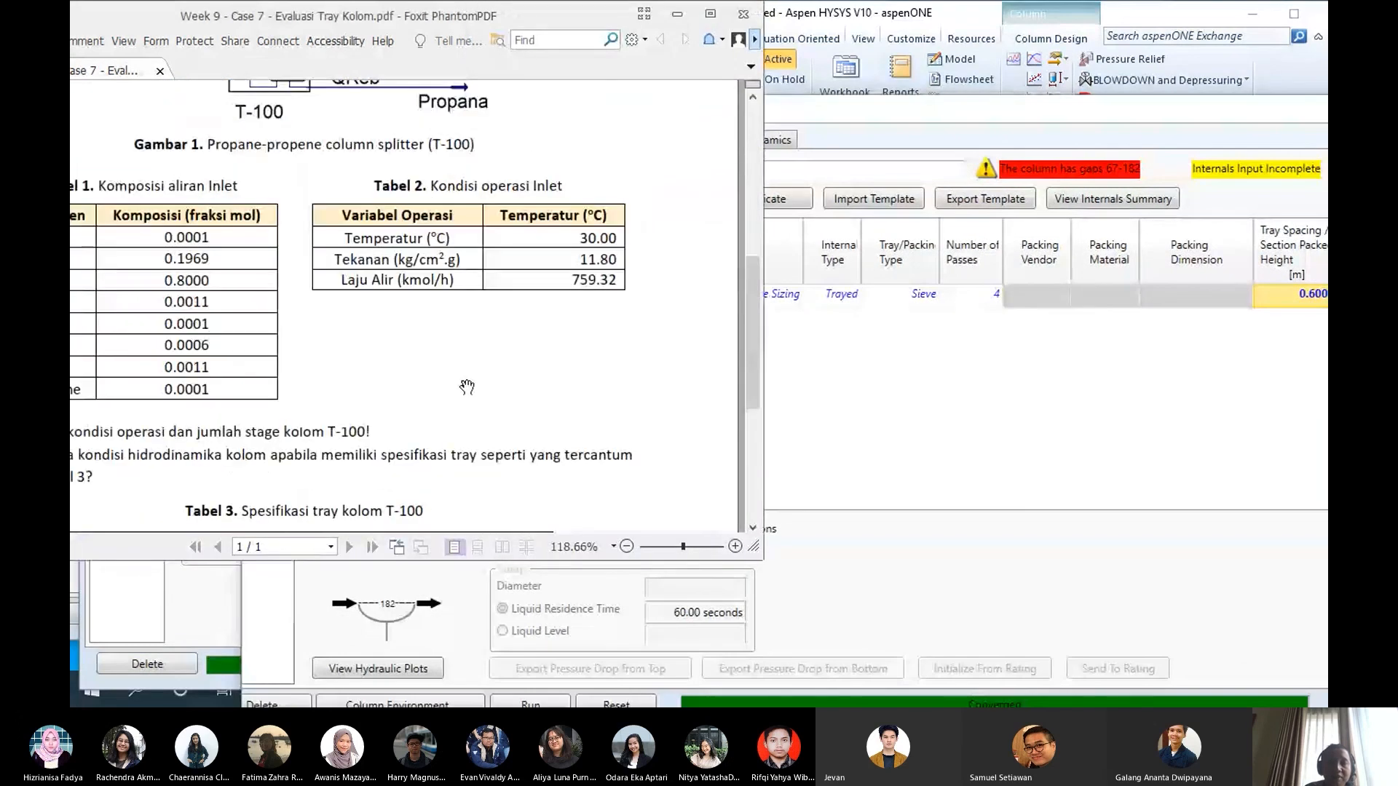
scroll(466, 387, down, 3)
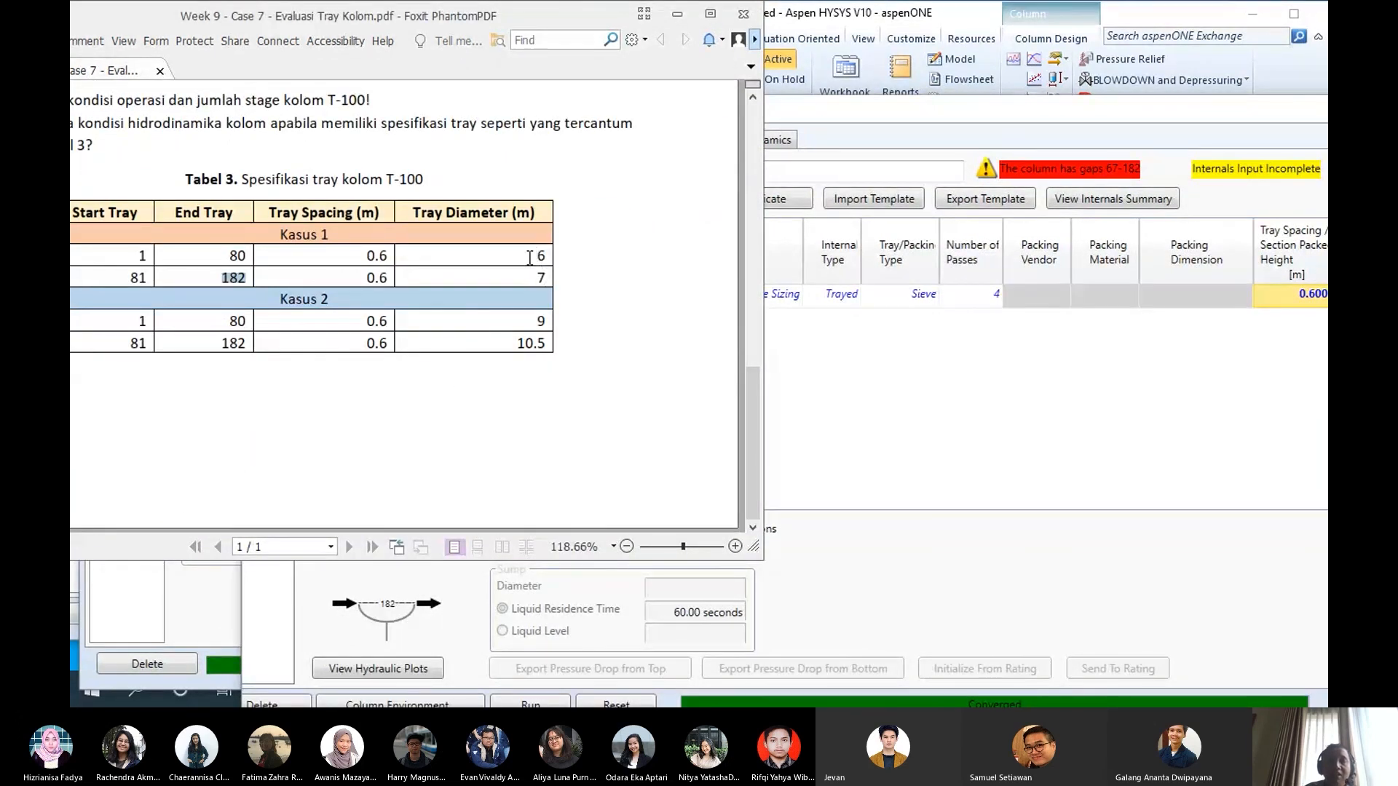
click(547, 257)
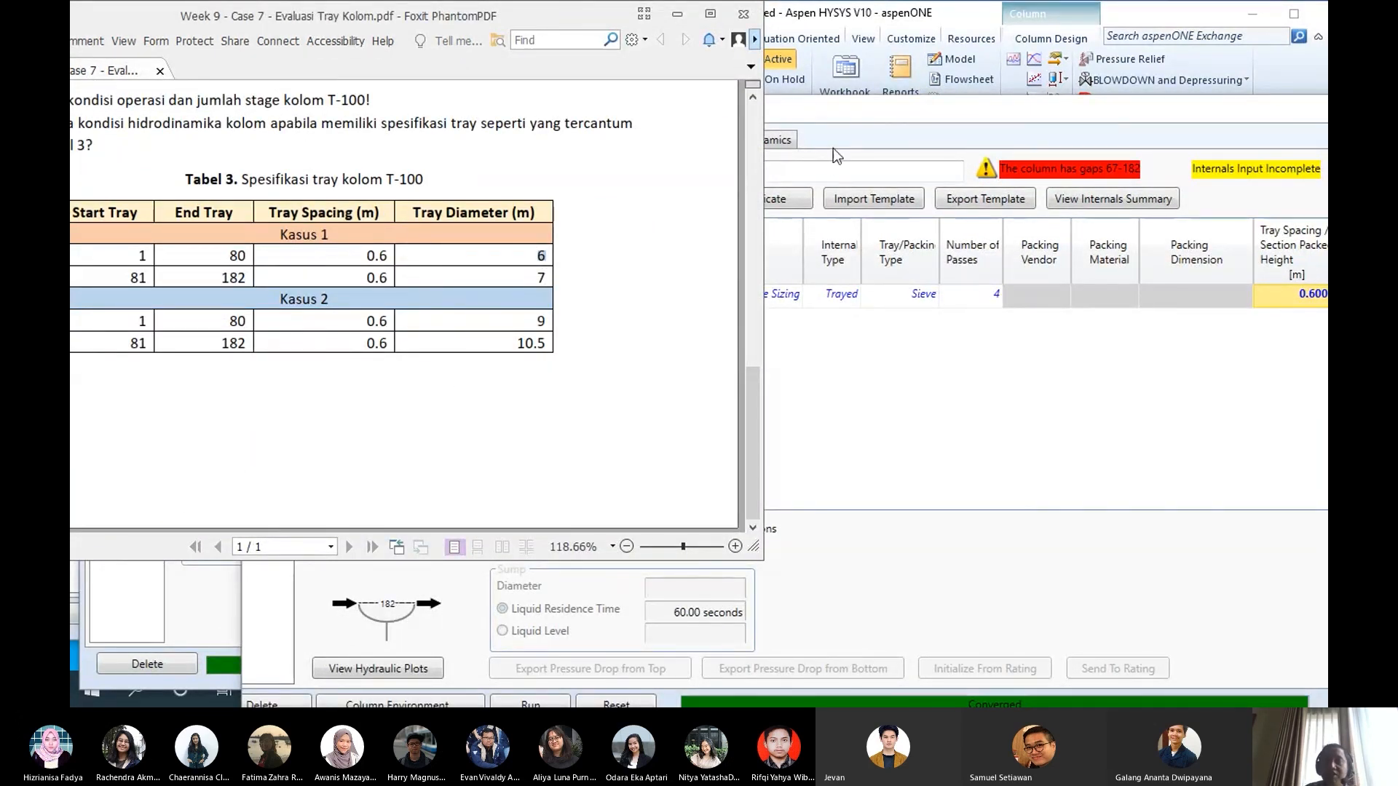
click(877, 107)
drag(877, 107, 680, 83)
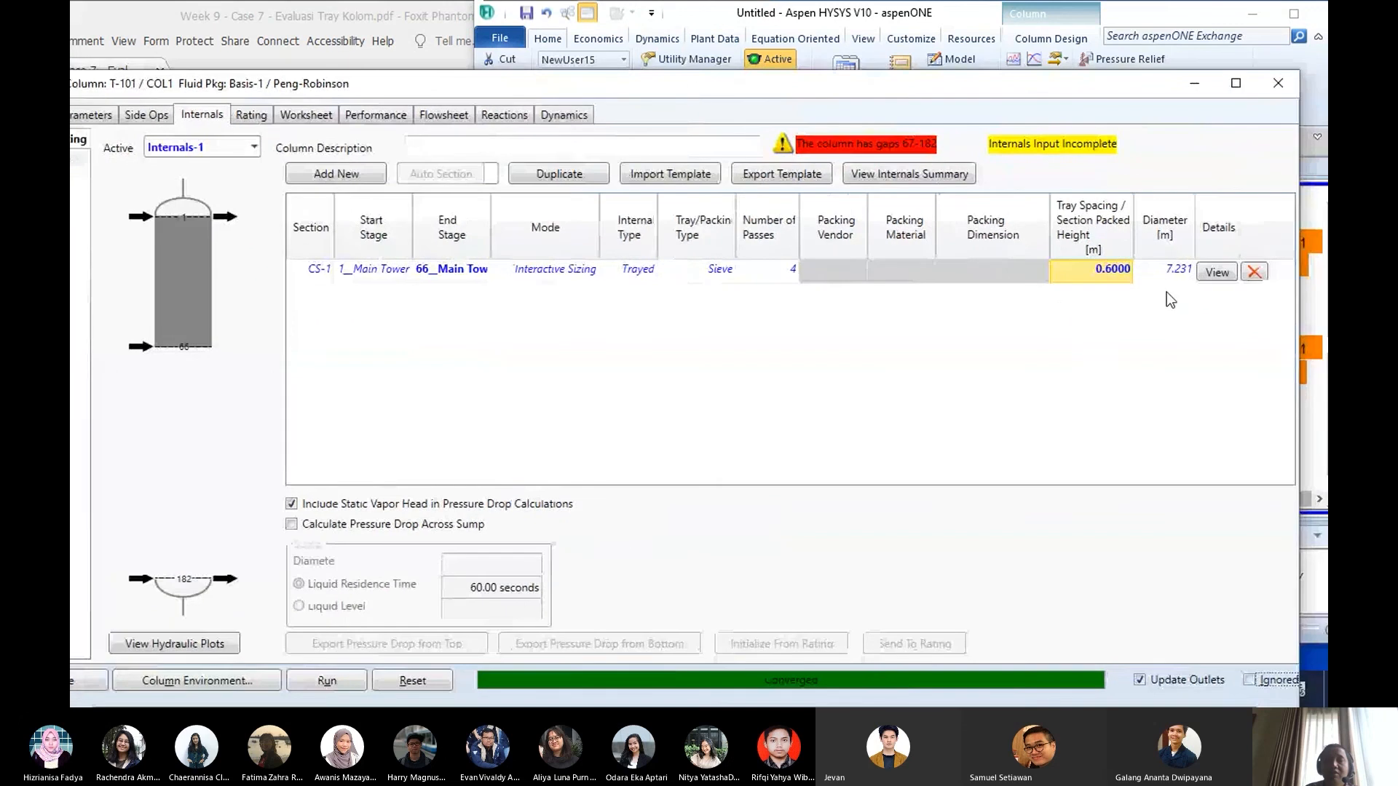
click(1171, 273)
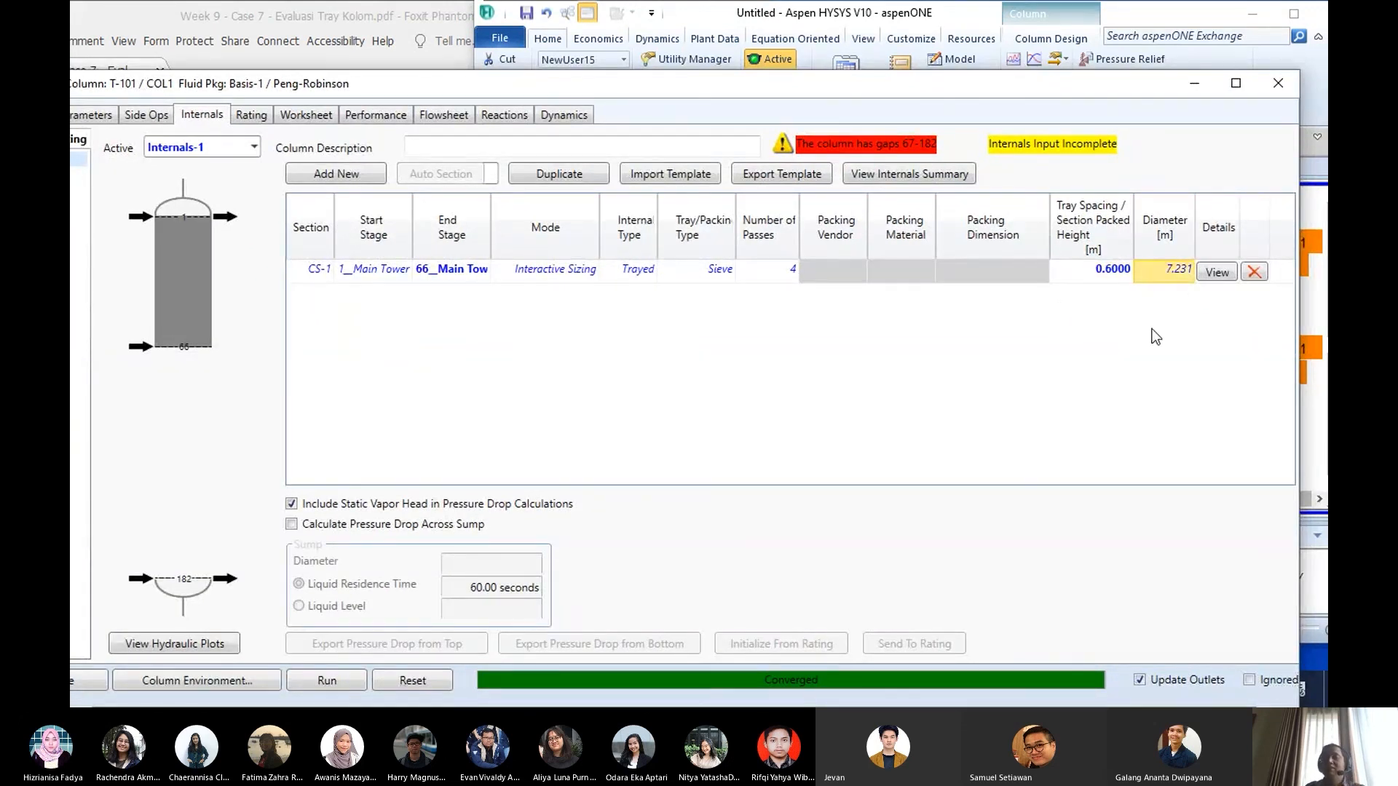
text(6)
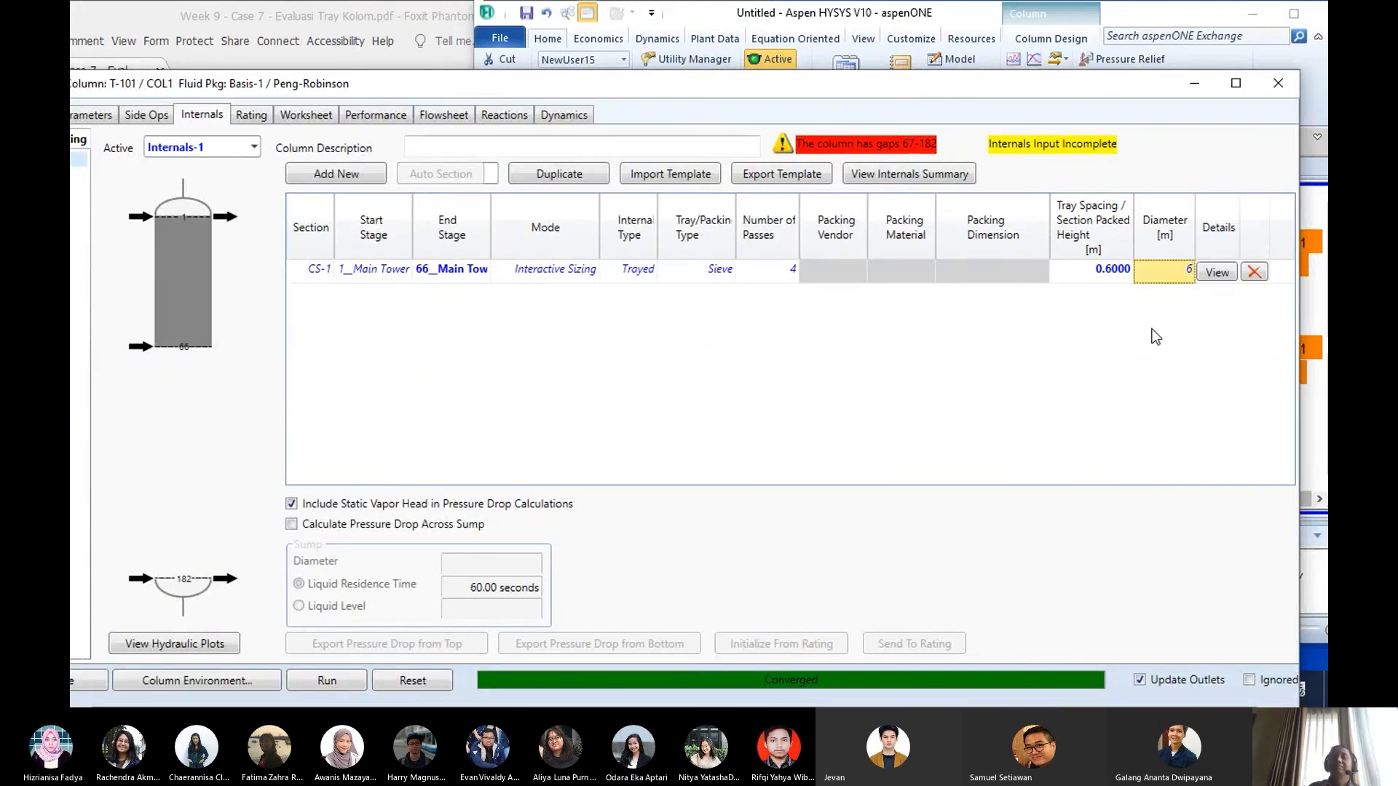
key(Return)
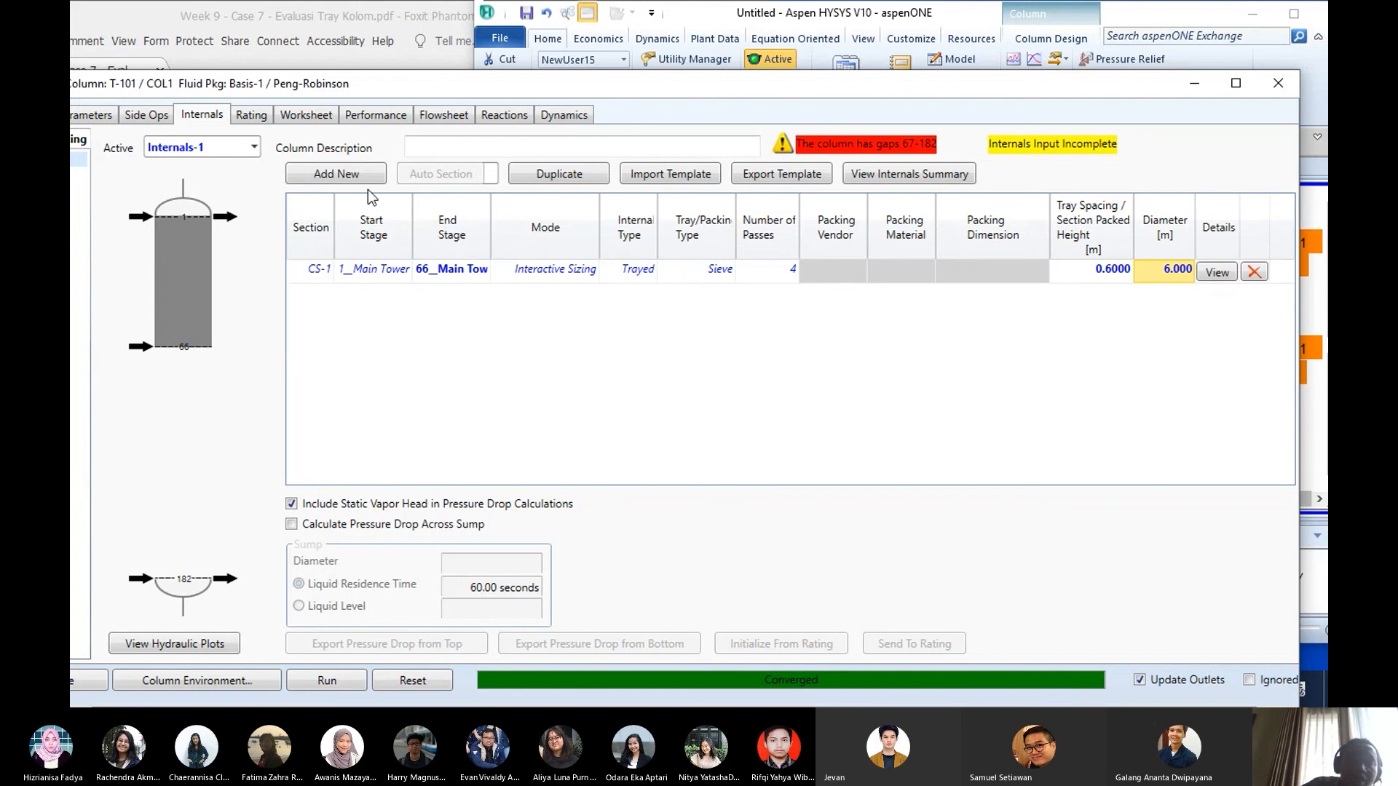
- Add a second section to Internals-1 with start stage 67__Main Tower and end stage 182__Main Tower
click(317, 174)
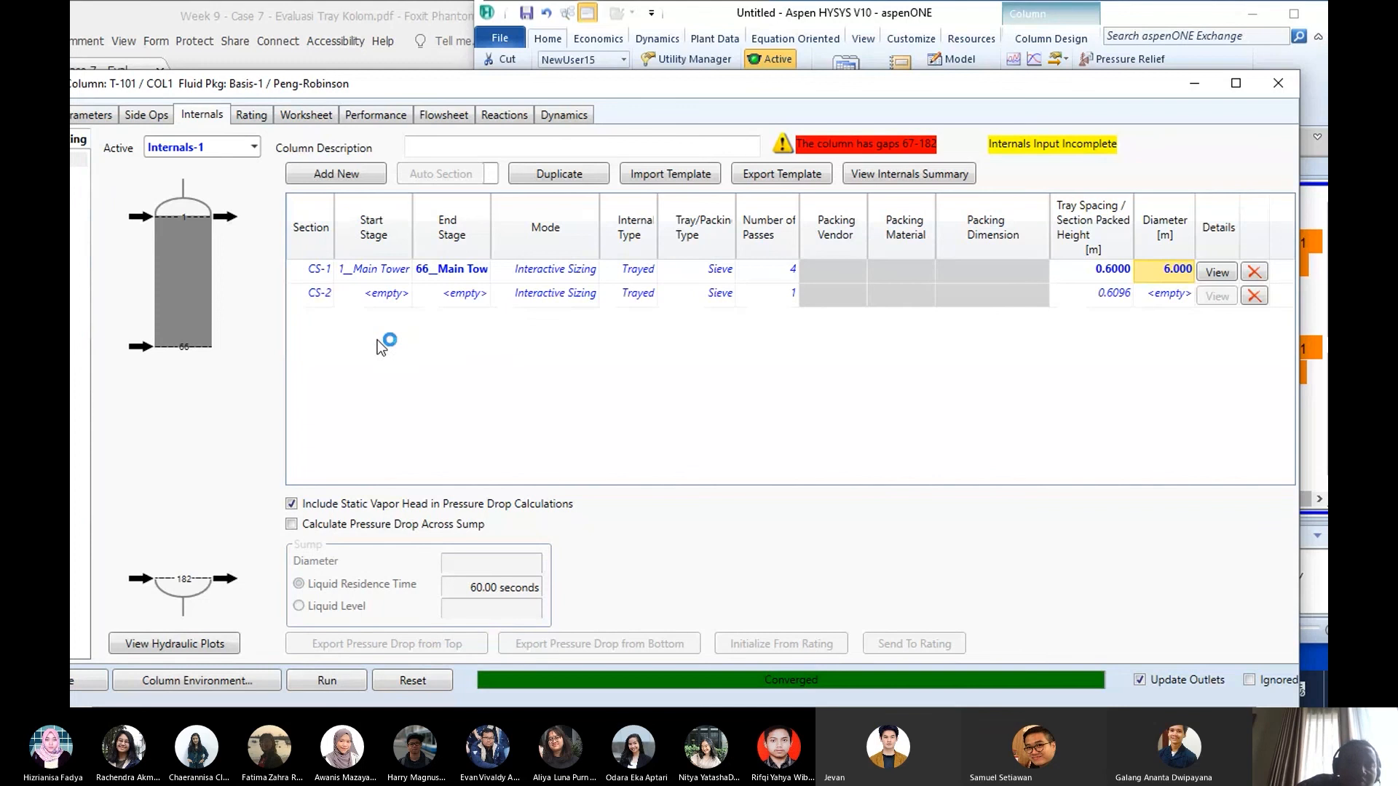
click(406, 294)
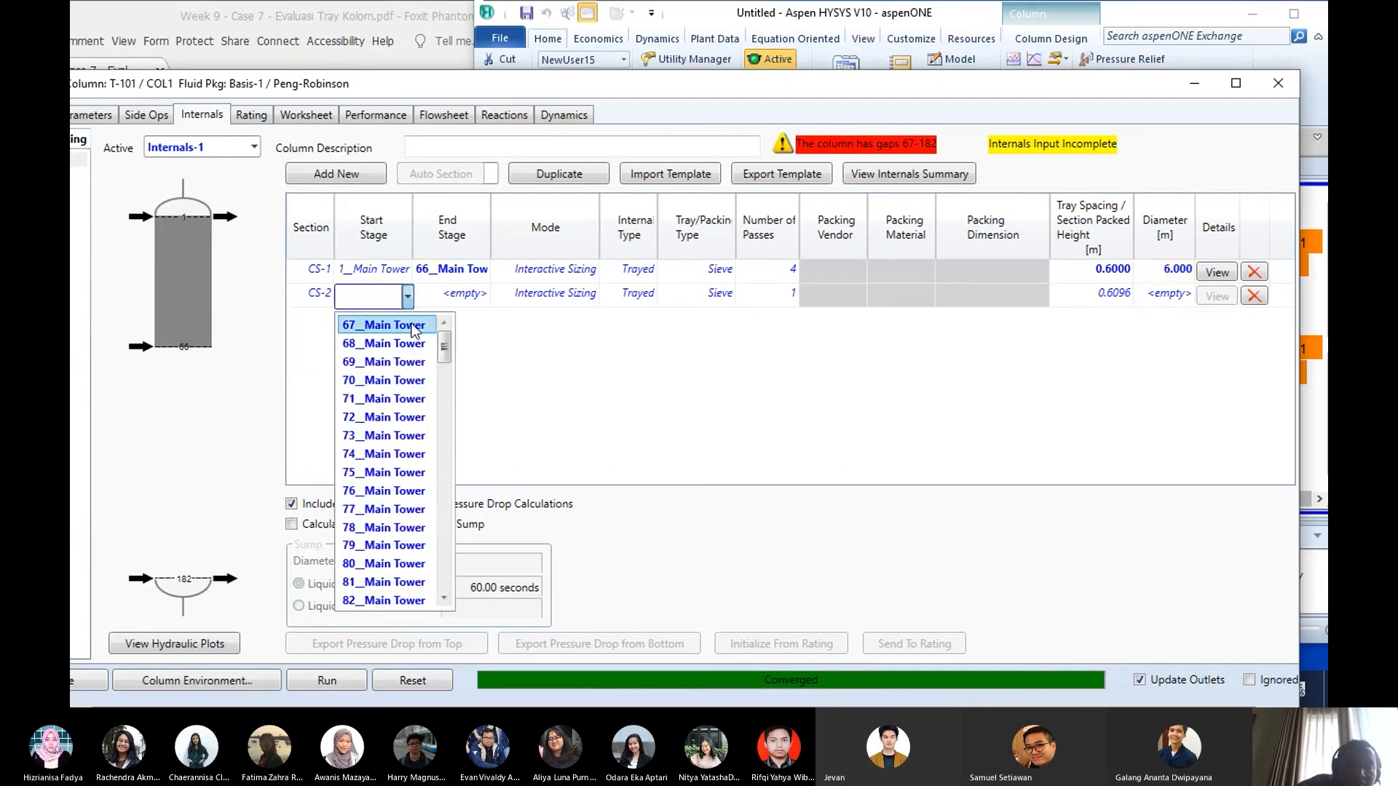
click(413, 330)
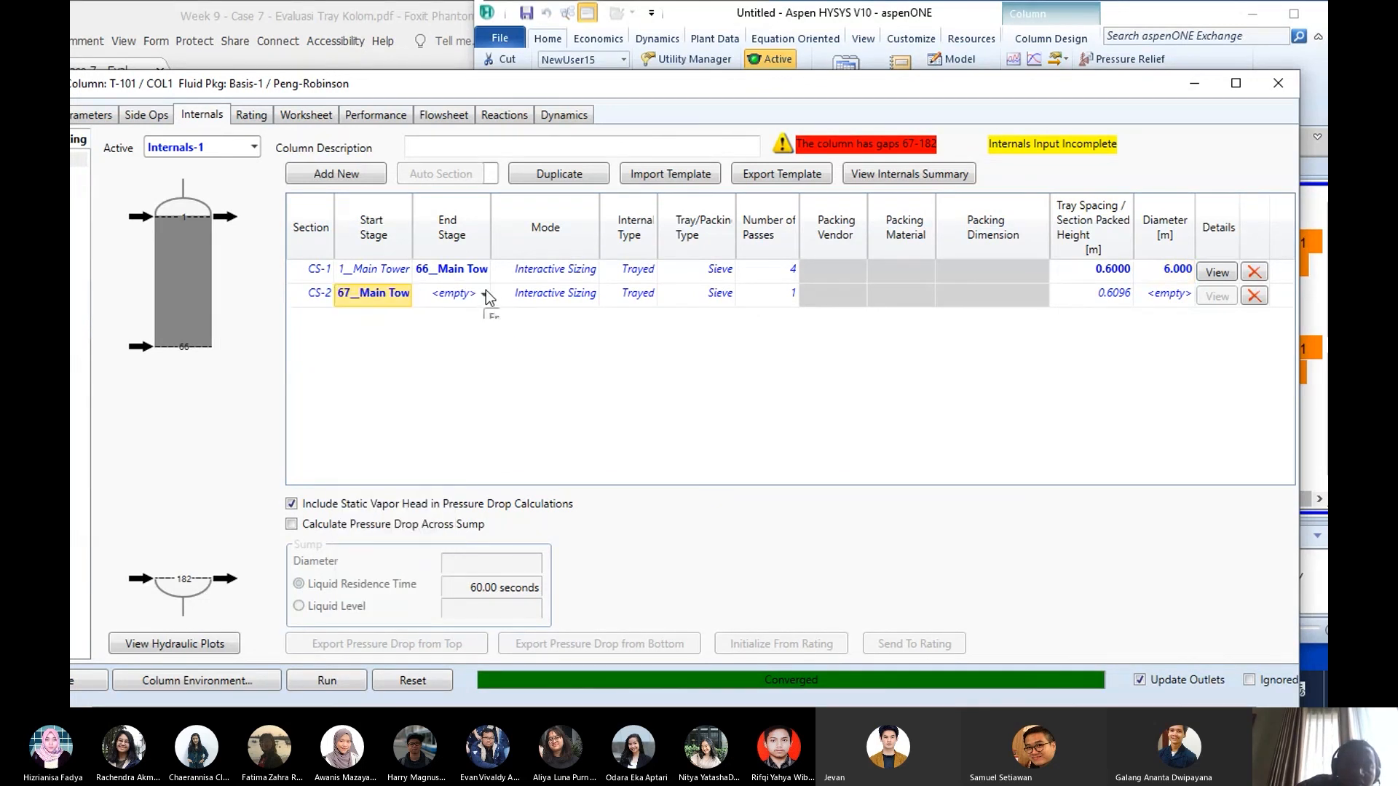
click(486, 294)
drag(520, 458, 525, 575)
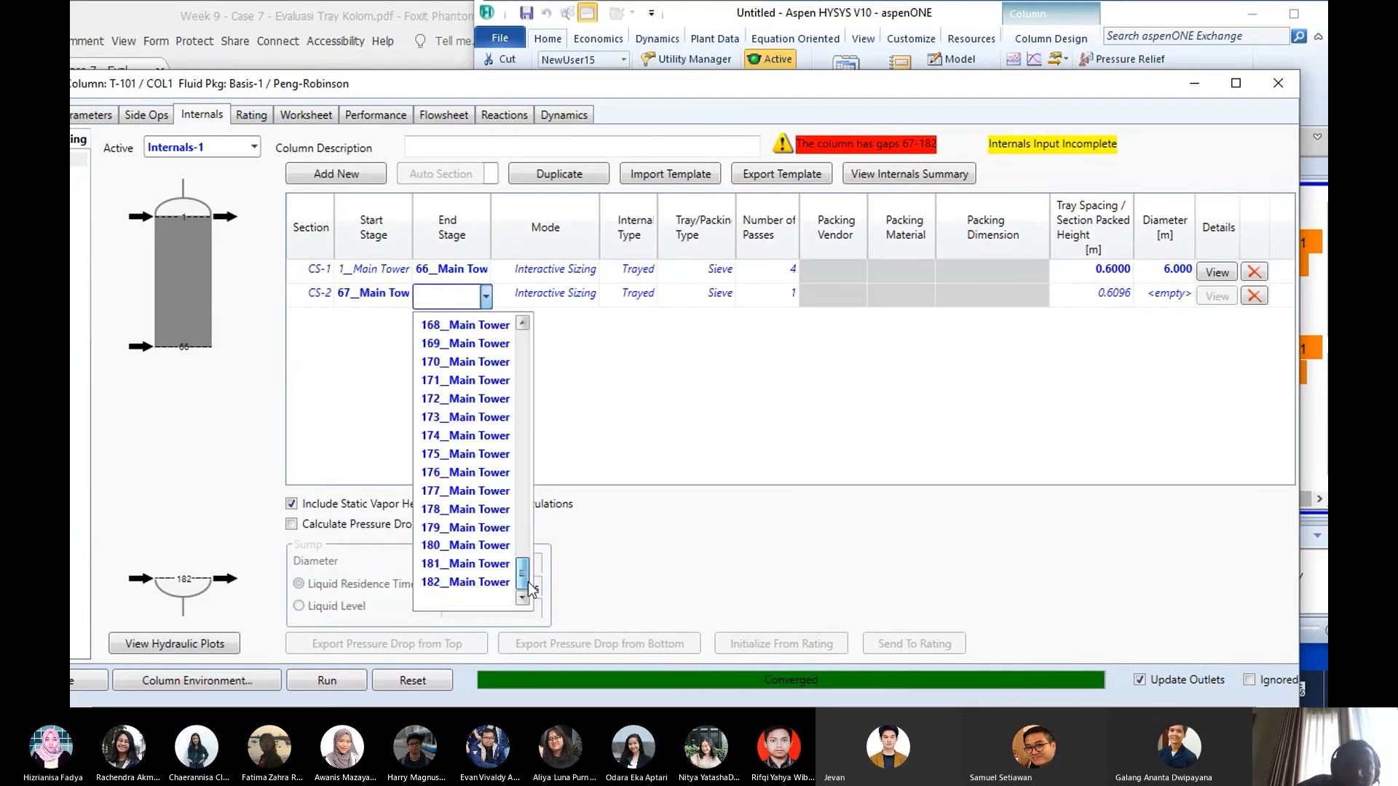
click(501, 590)
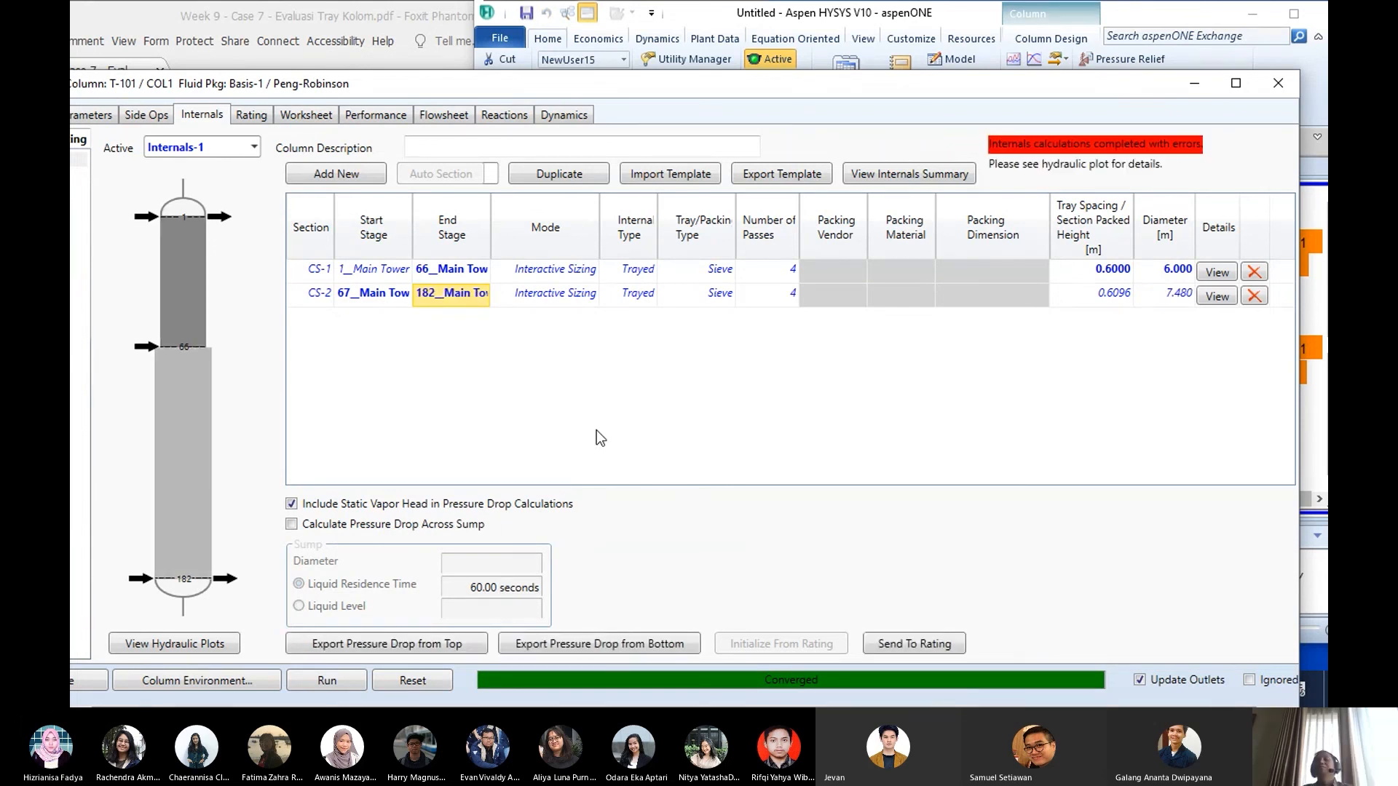
- Set the tray spacing of section CS-2 to 0.6 m
click(1108, 296)
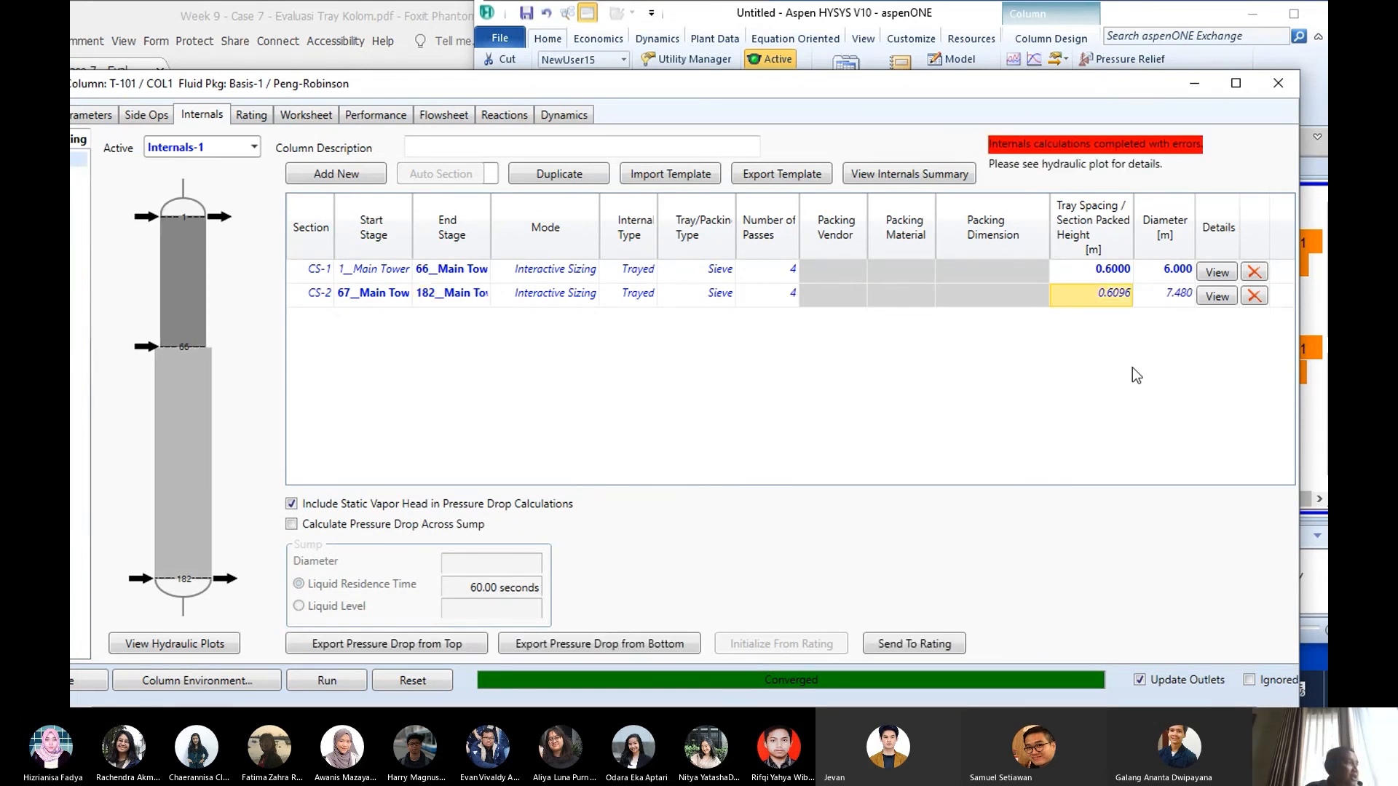
text(.6)
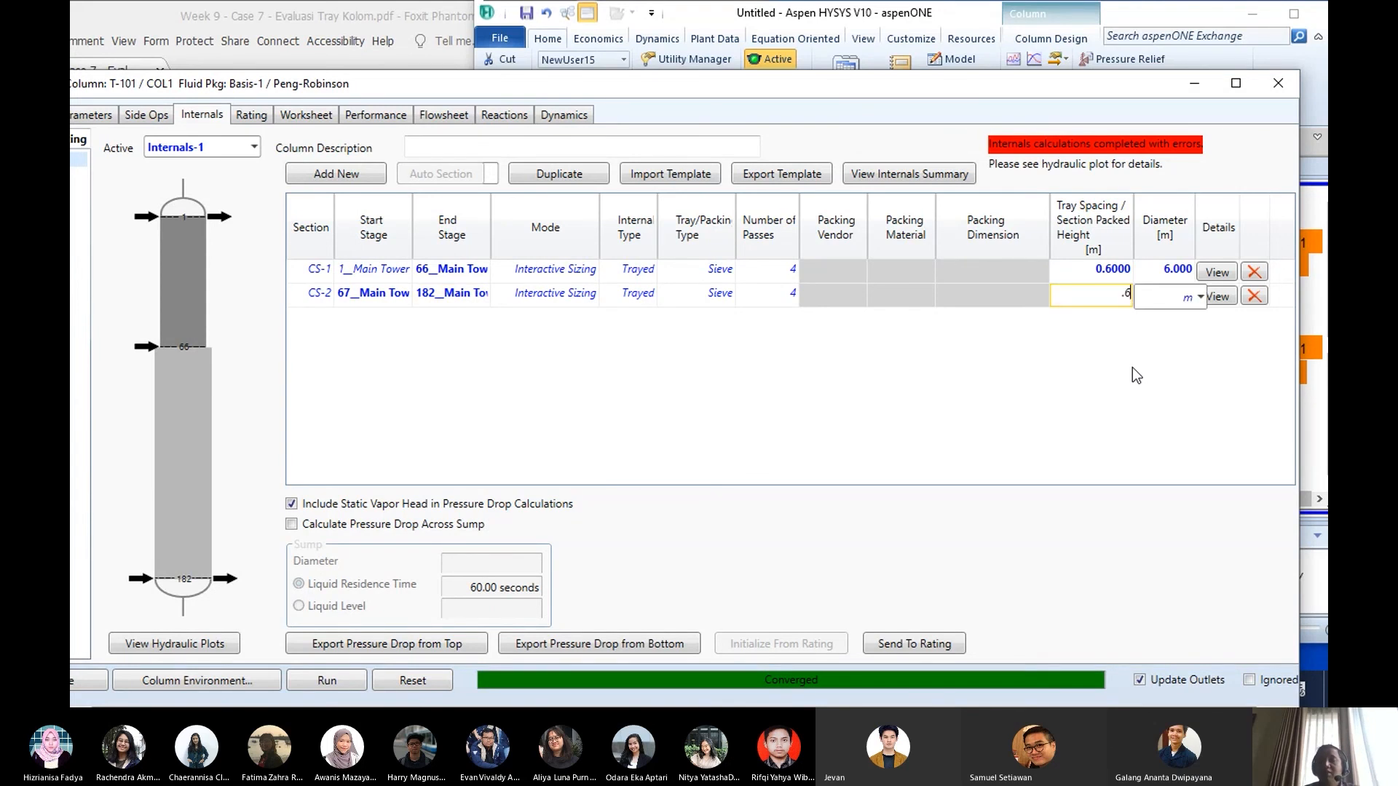
key(Return)
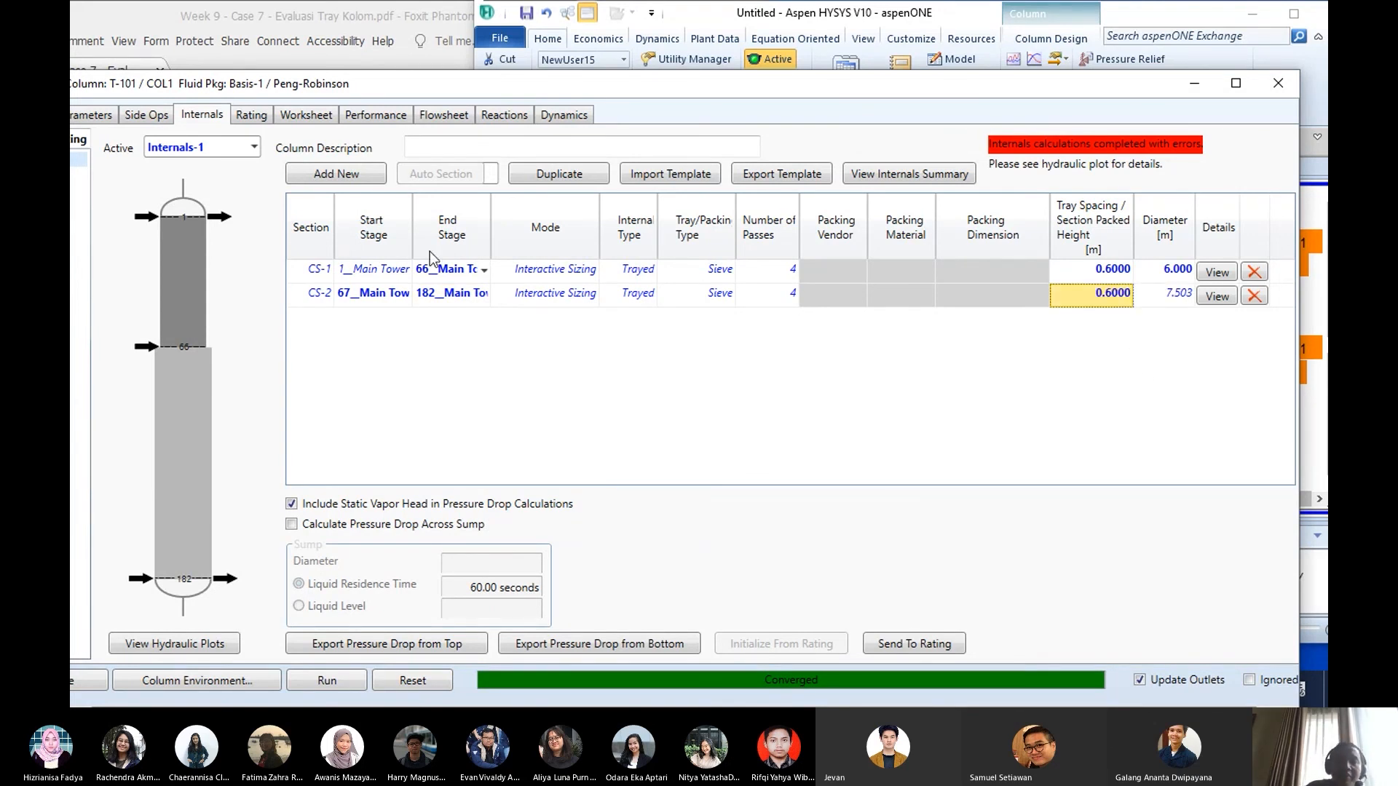
- Recheck the Kasus 1 tray table in the case PDF and set the diameter of section CS-2 to 7 m
drag(464, 92, 496, 179)
click(292, 18)
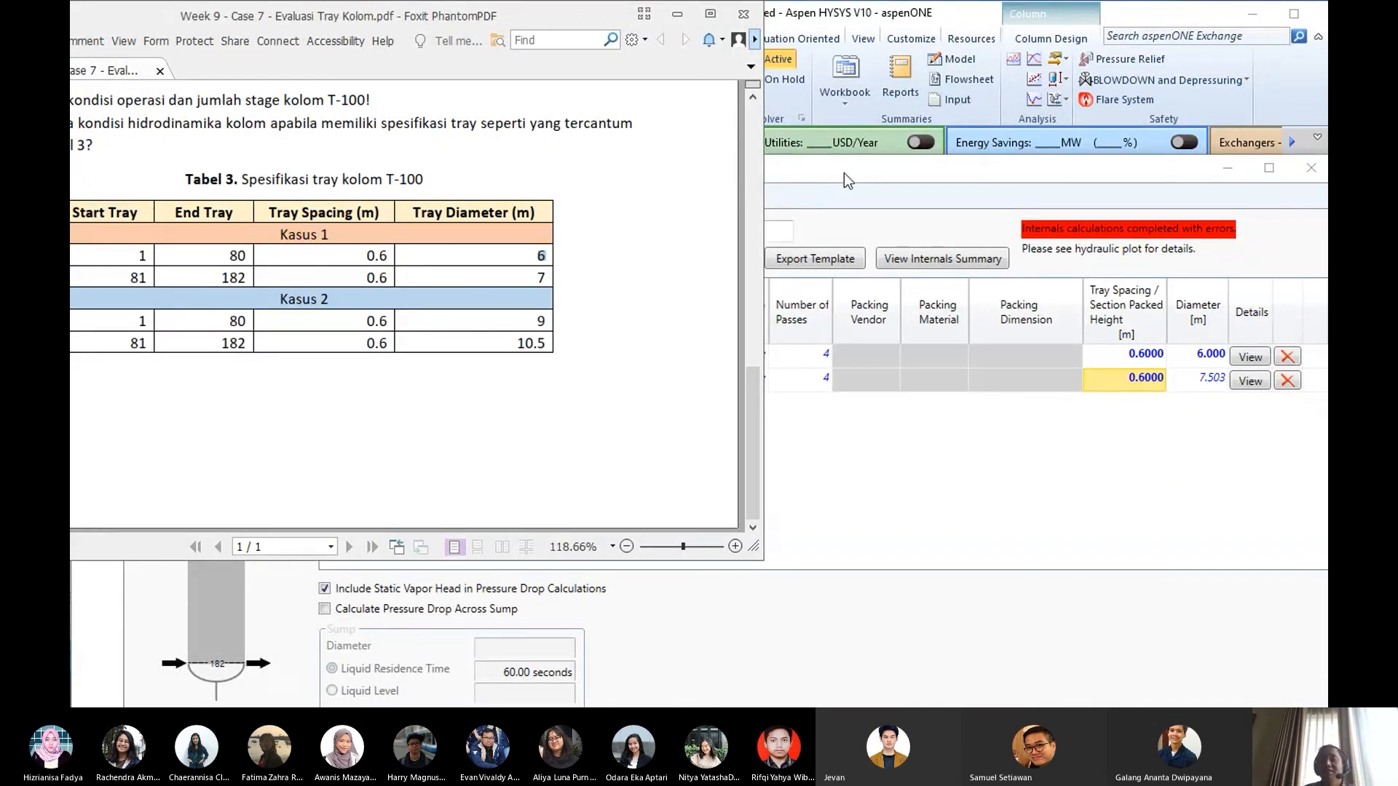
drag(845, 173, 767, 74)
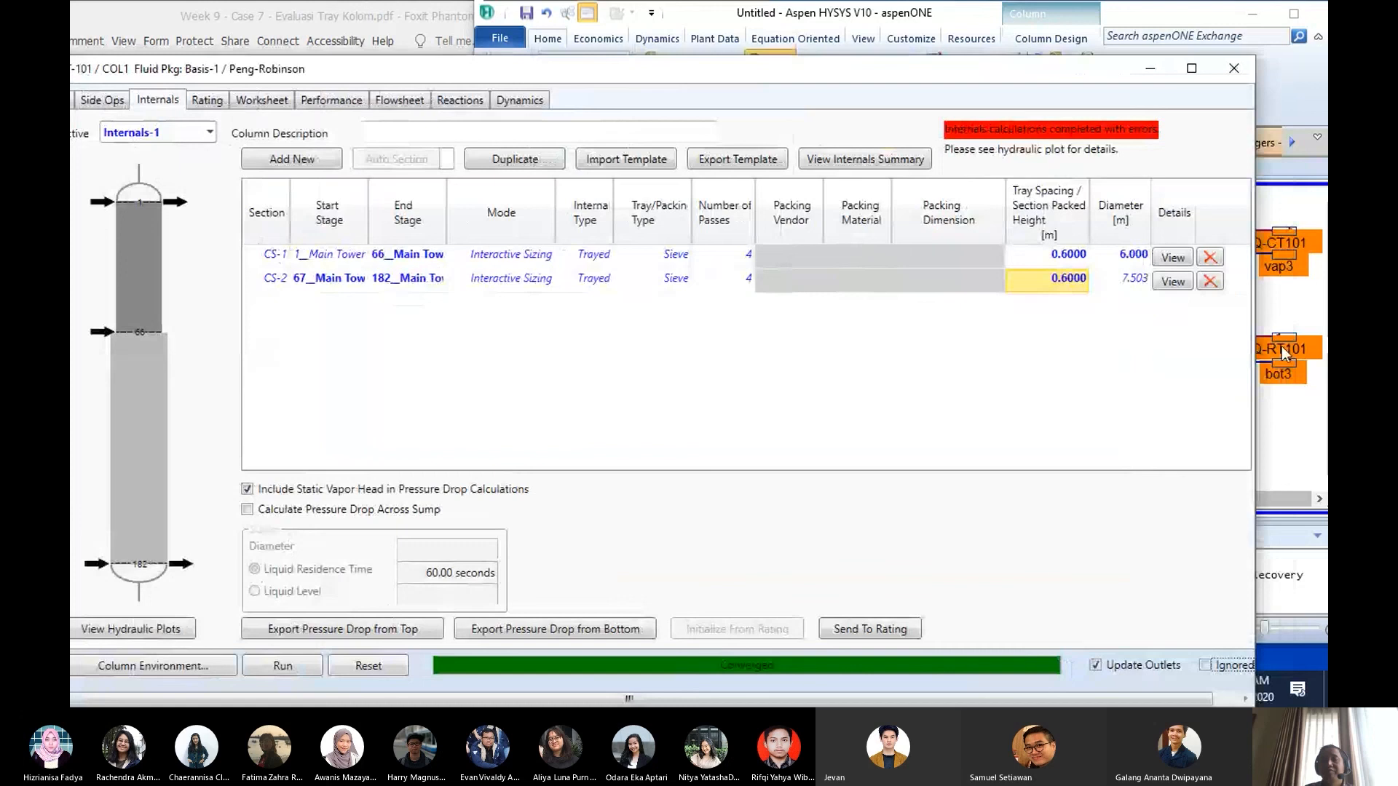
click(1129, 283)
text(7)
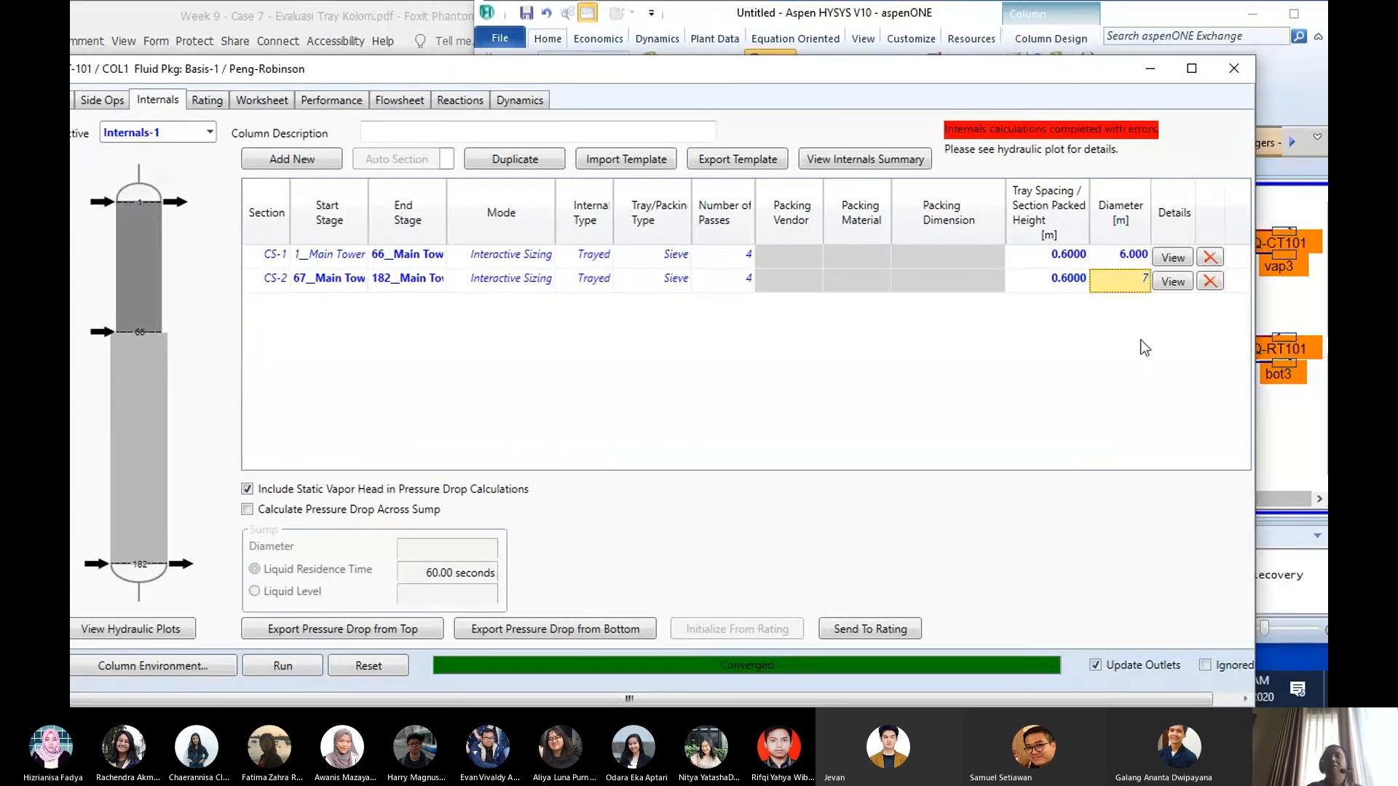
key(Return)
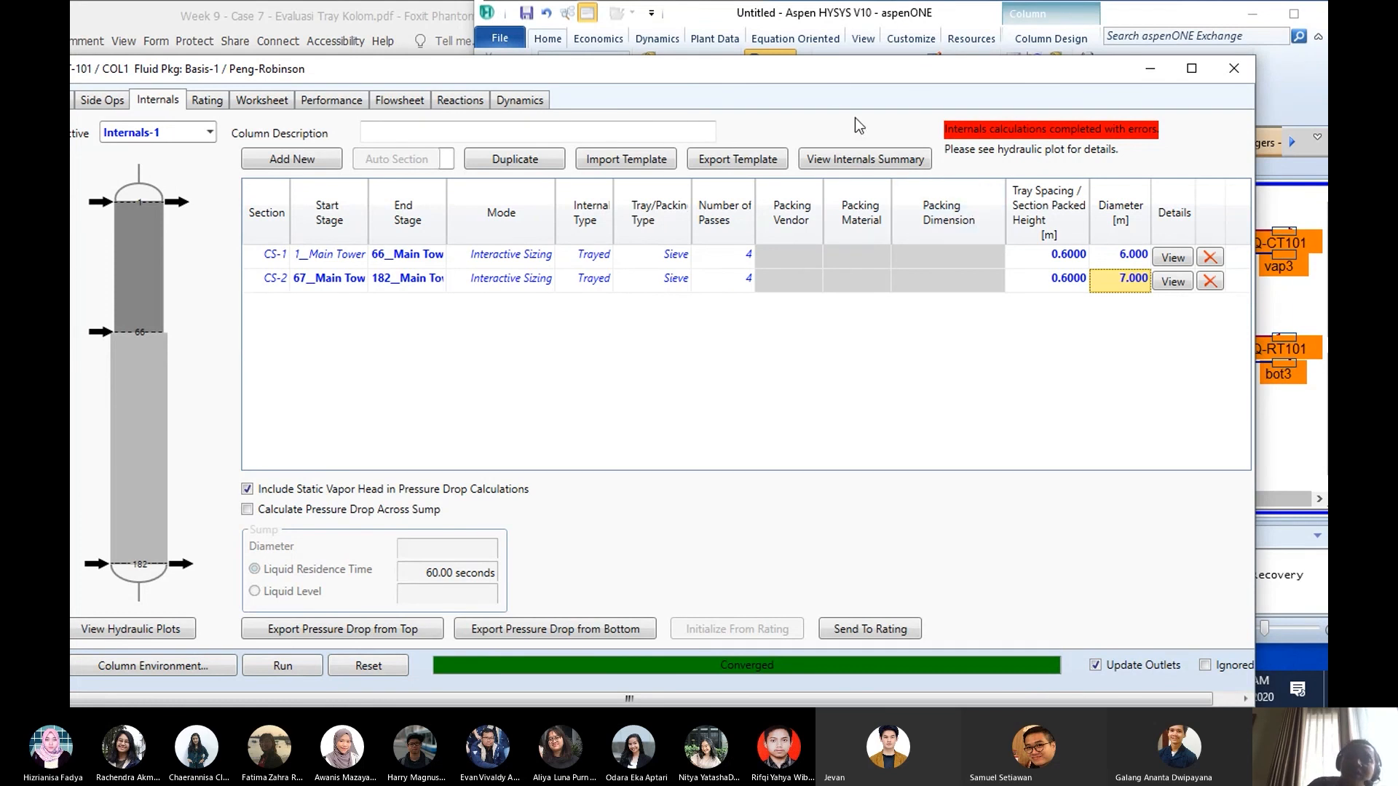
- Reread the hydrodynamics question and the tray specification table in the case PDF, and minimize the document
drag(830, 77, 955, 45)
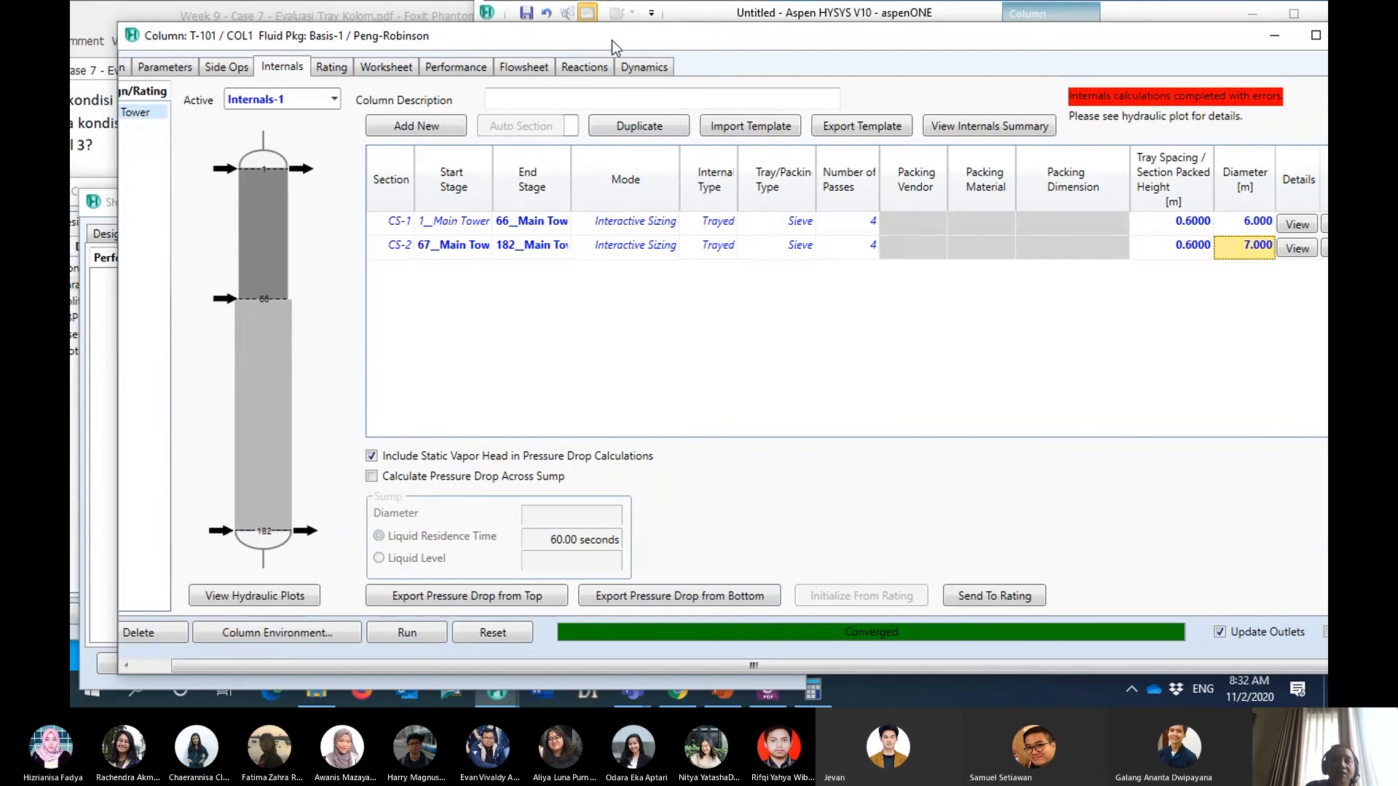
drag(612, 41, 681, 139)
click(303, 26)
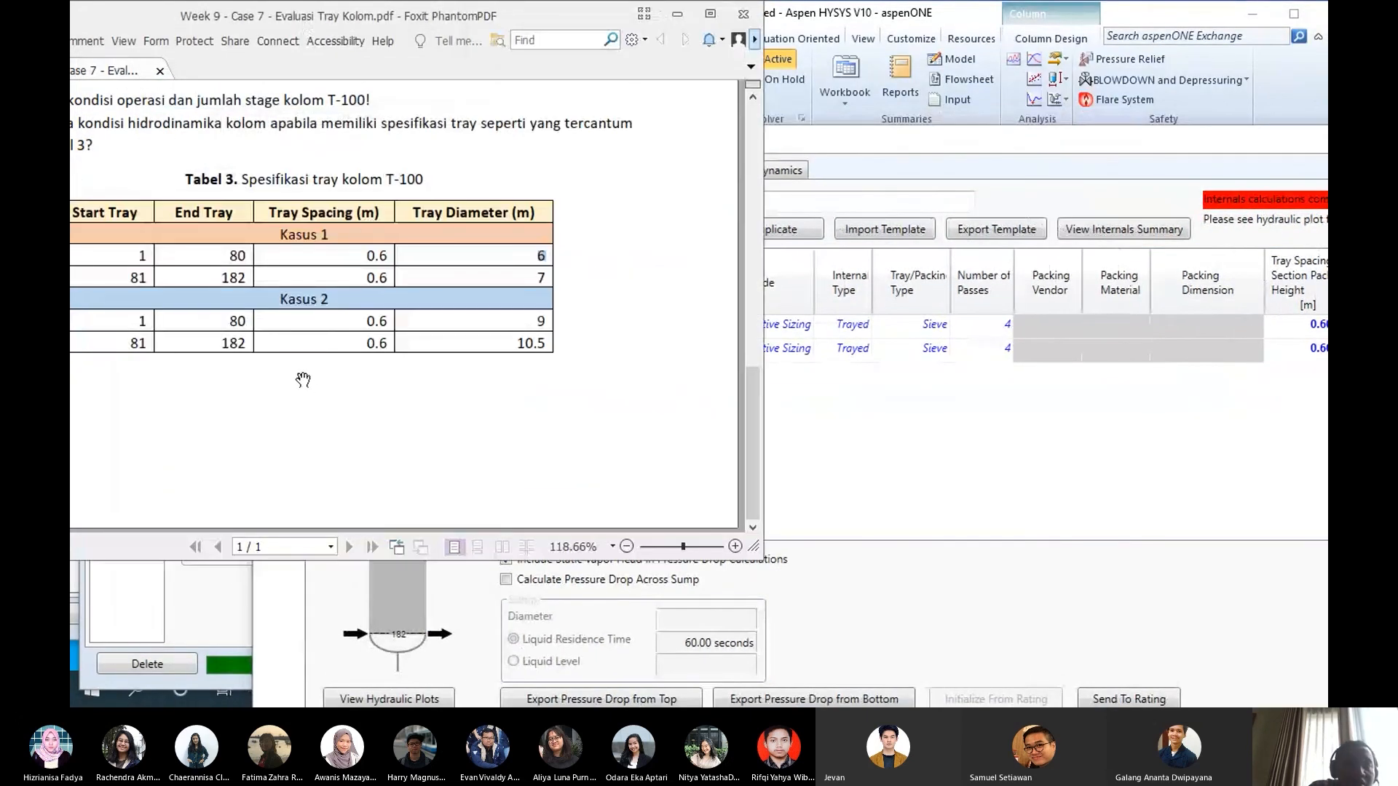
drag(332, 17, 559, 48)
scroll(477, 327, up, 4)
scroll(477, 326, up, 2)
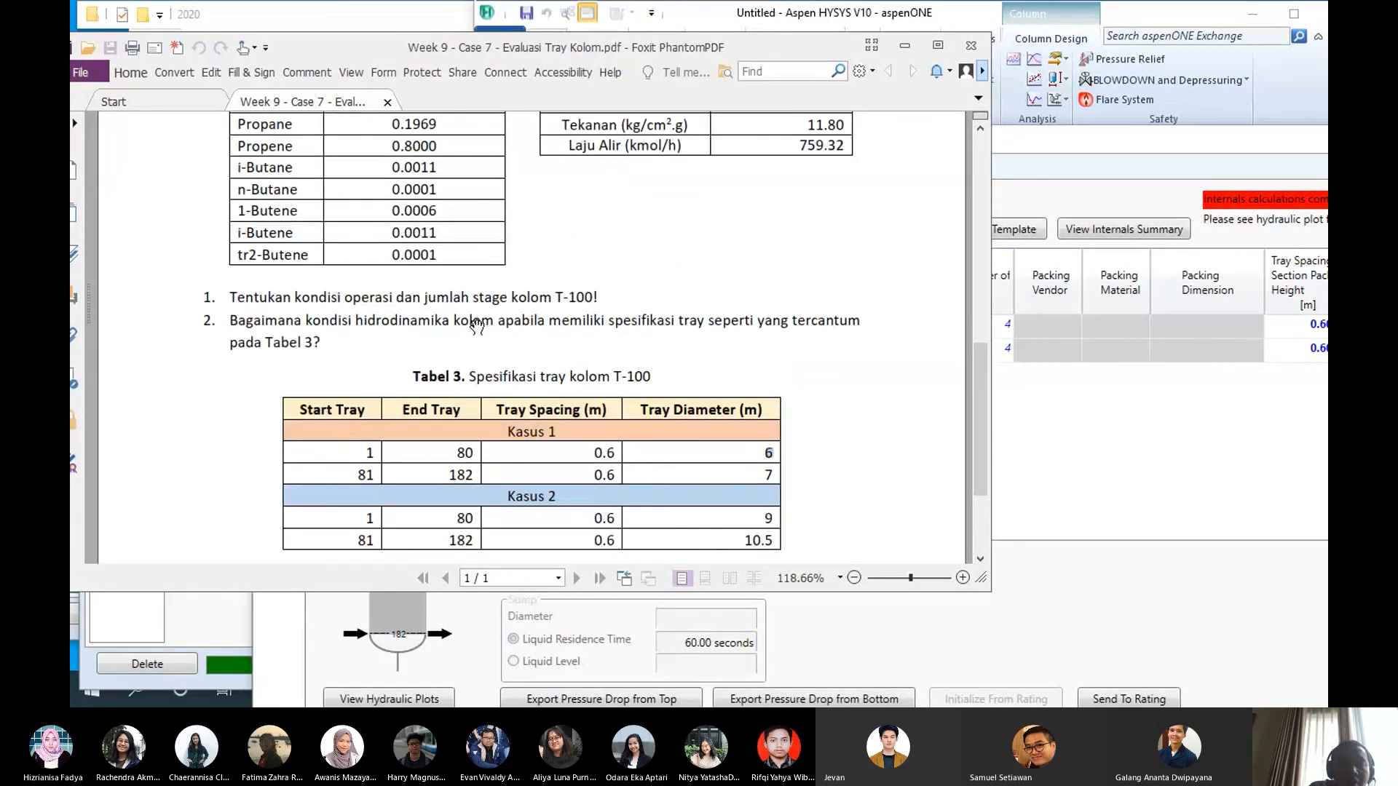
click(905, 45)
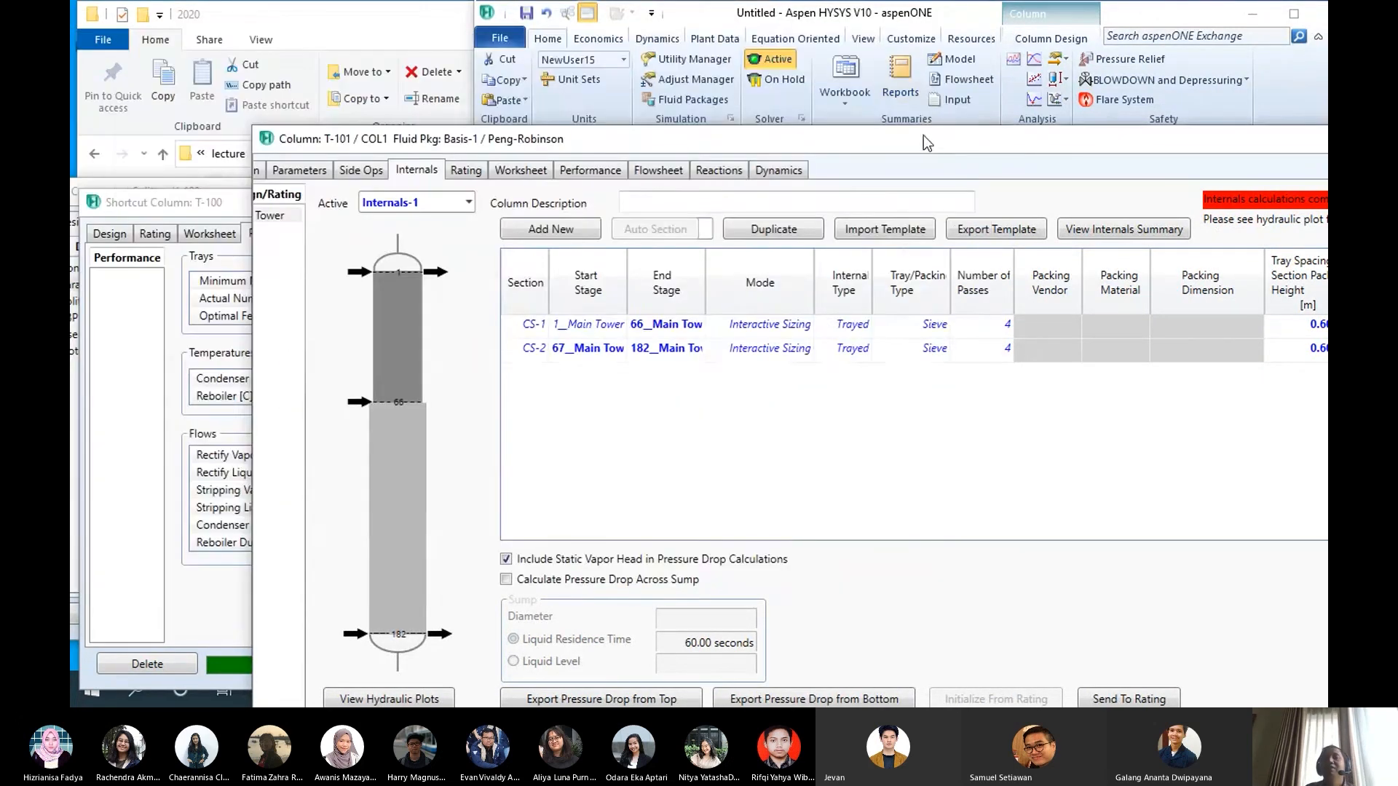
- Open the hydraulic plots for Internals-1 of T-101 and examine the operating diagram of tray 1
drag(923, 135, 793, 44)
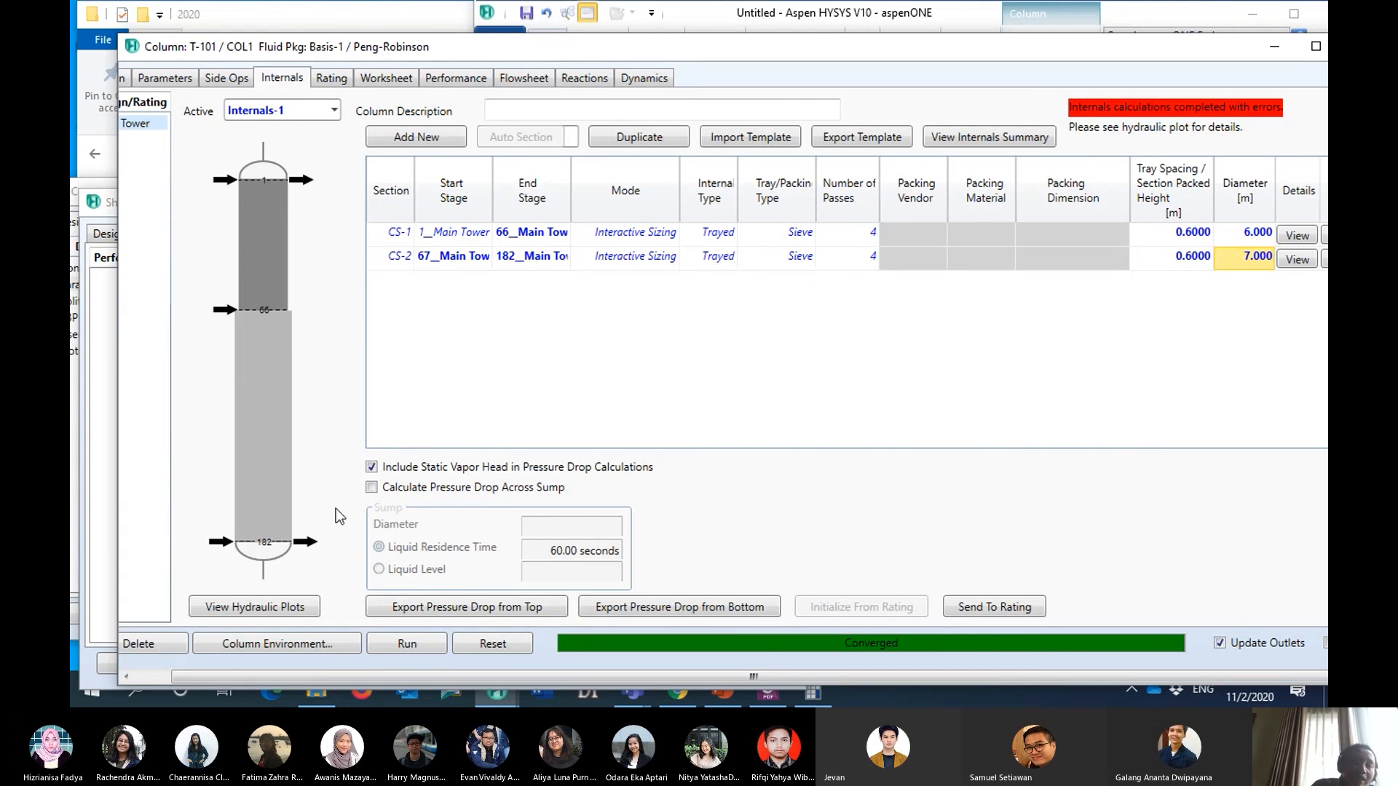
click(263, 613)
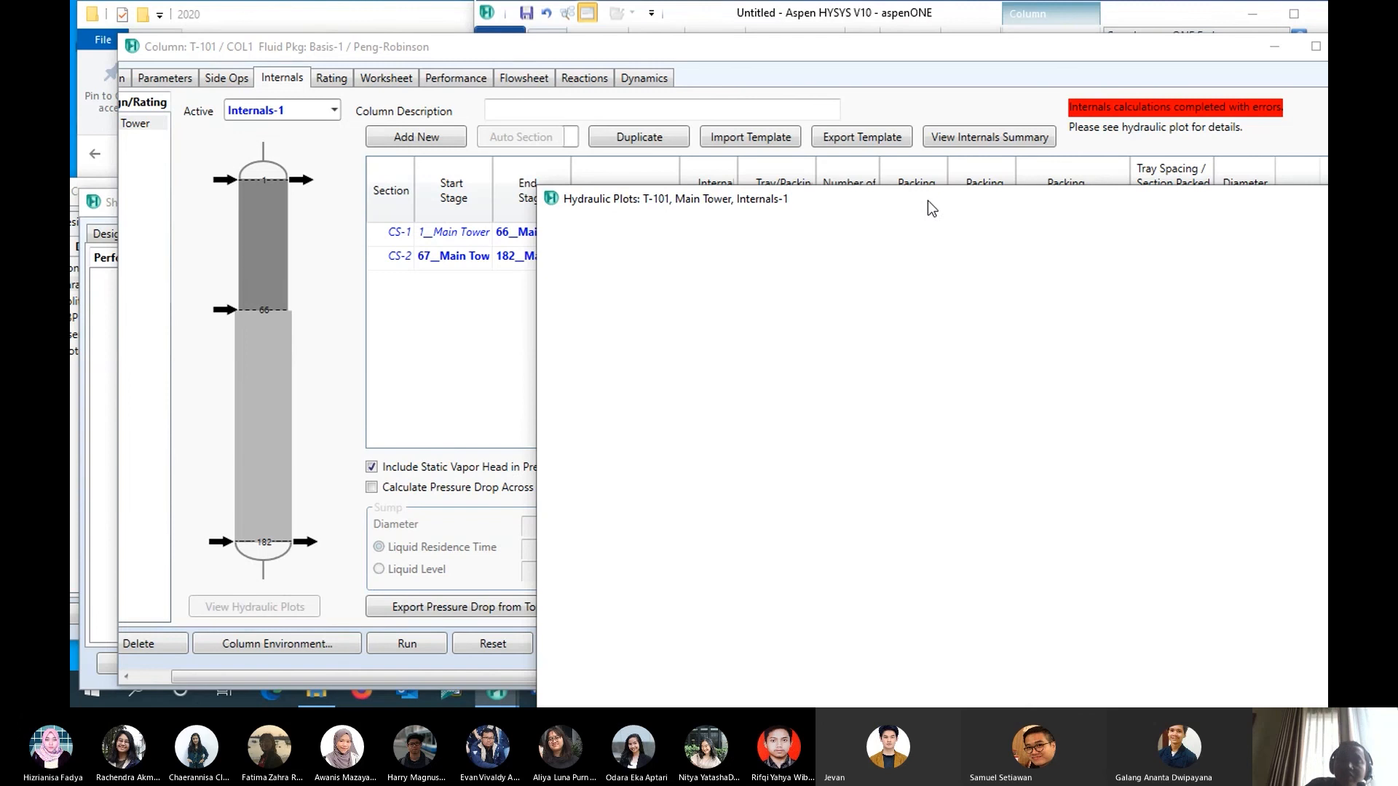
drag(928, 199, 581, 51)
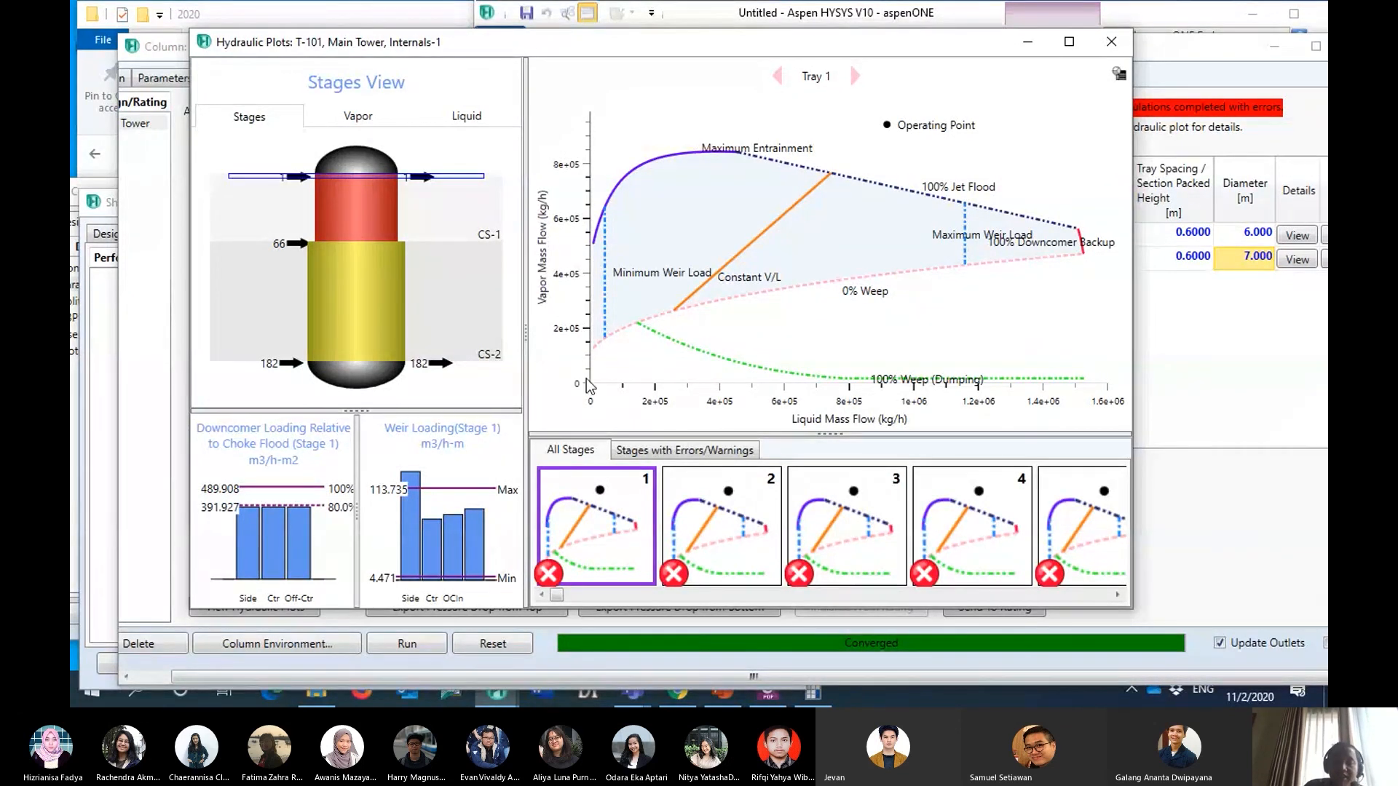
mouse_move(790, 376)
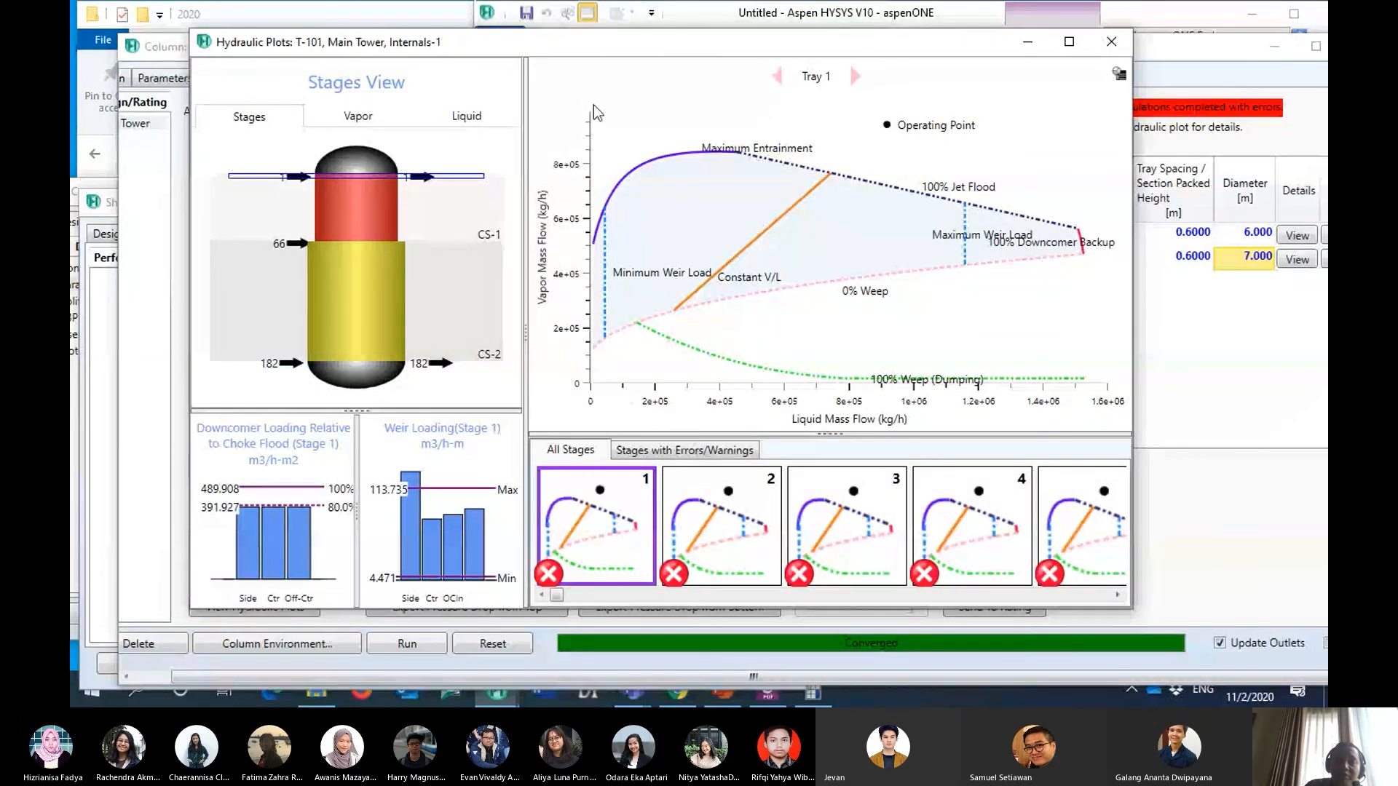
mouse_move(591, 362)
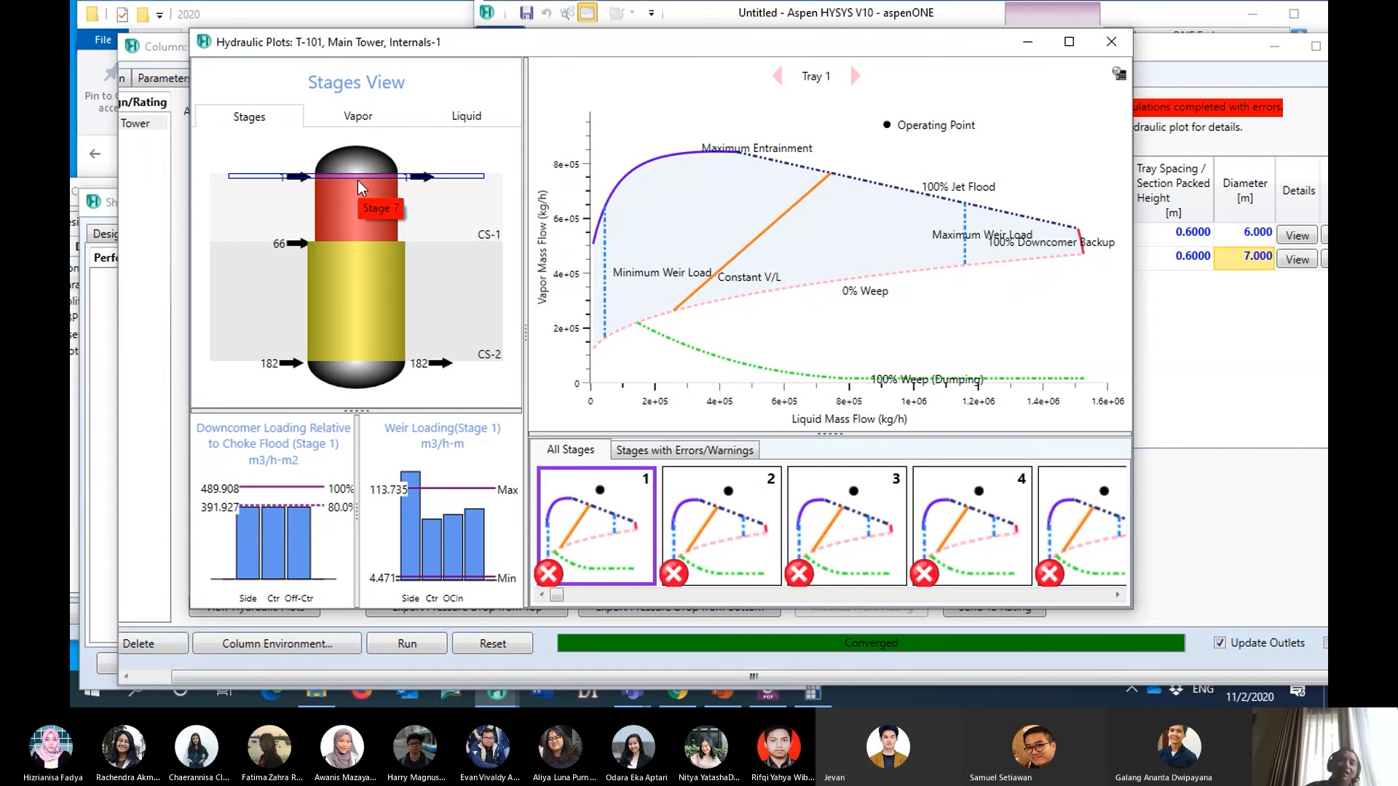
- Compare the hydraulic diagrams of tray 71 and tray 4, and read the operating point of tray 4
click(336, 246)
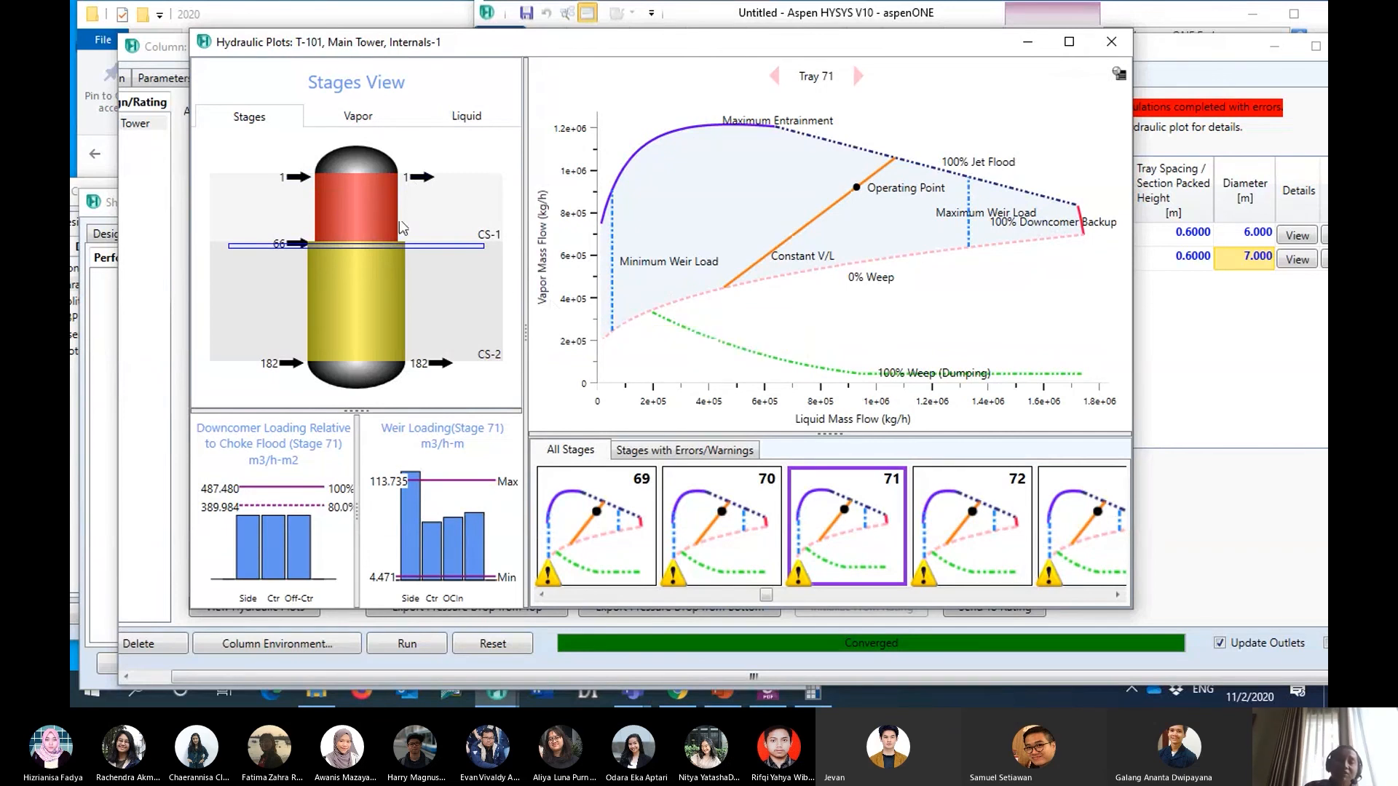
click(356, 177)
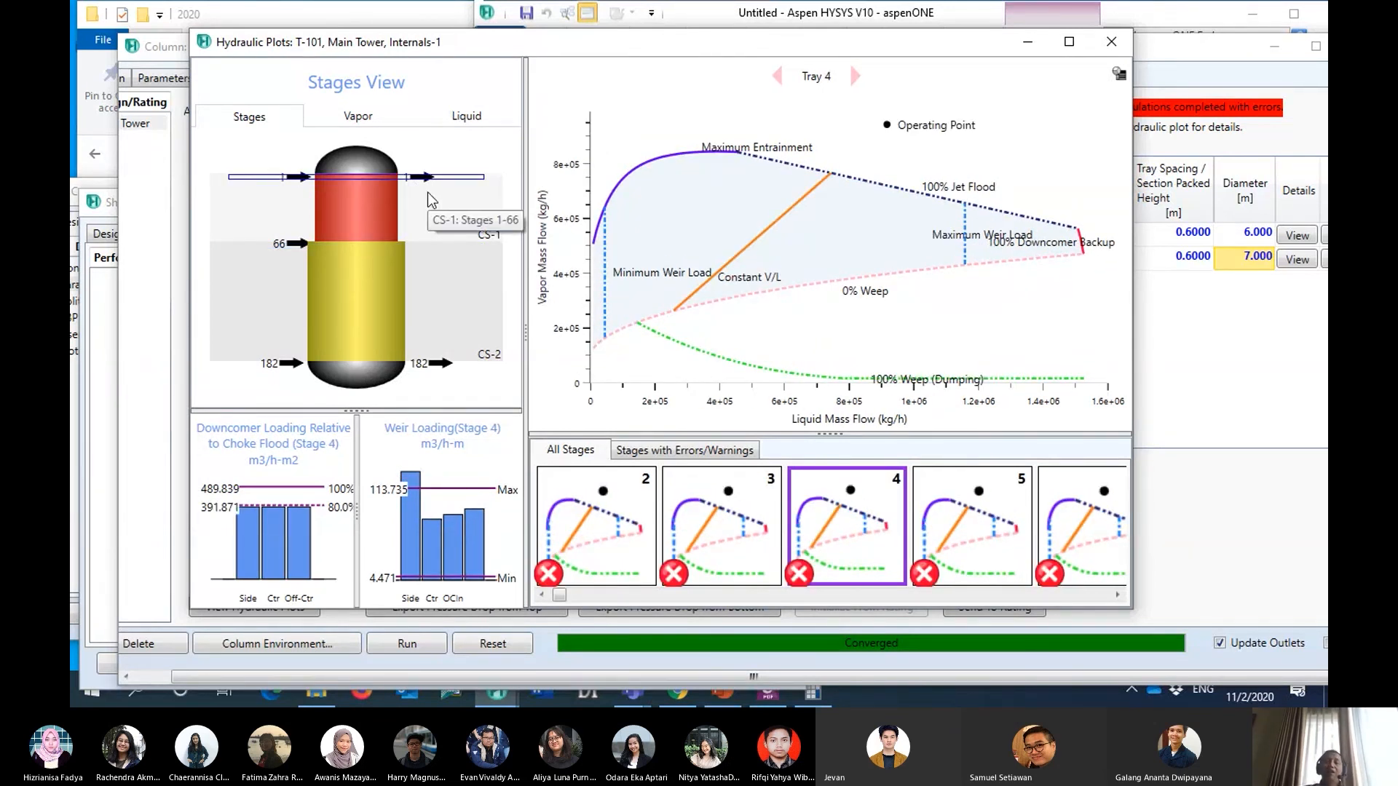
mouse_move(900, 115)
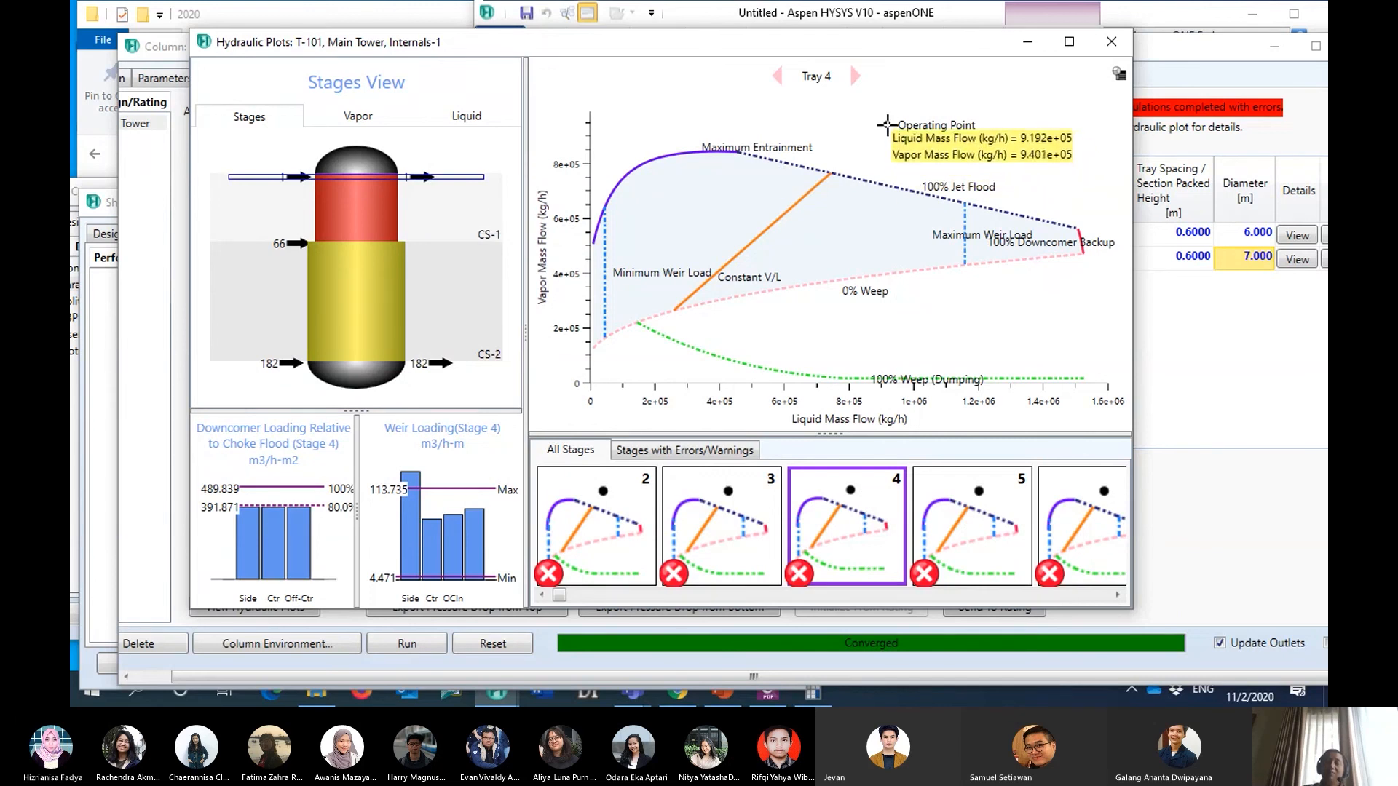
- Reposition the hydraulic plots clear of the diameter values, and check the Kasus 2 tray diameters in the case PDF
mouse_move(815, 186)
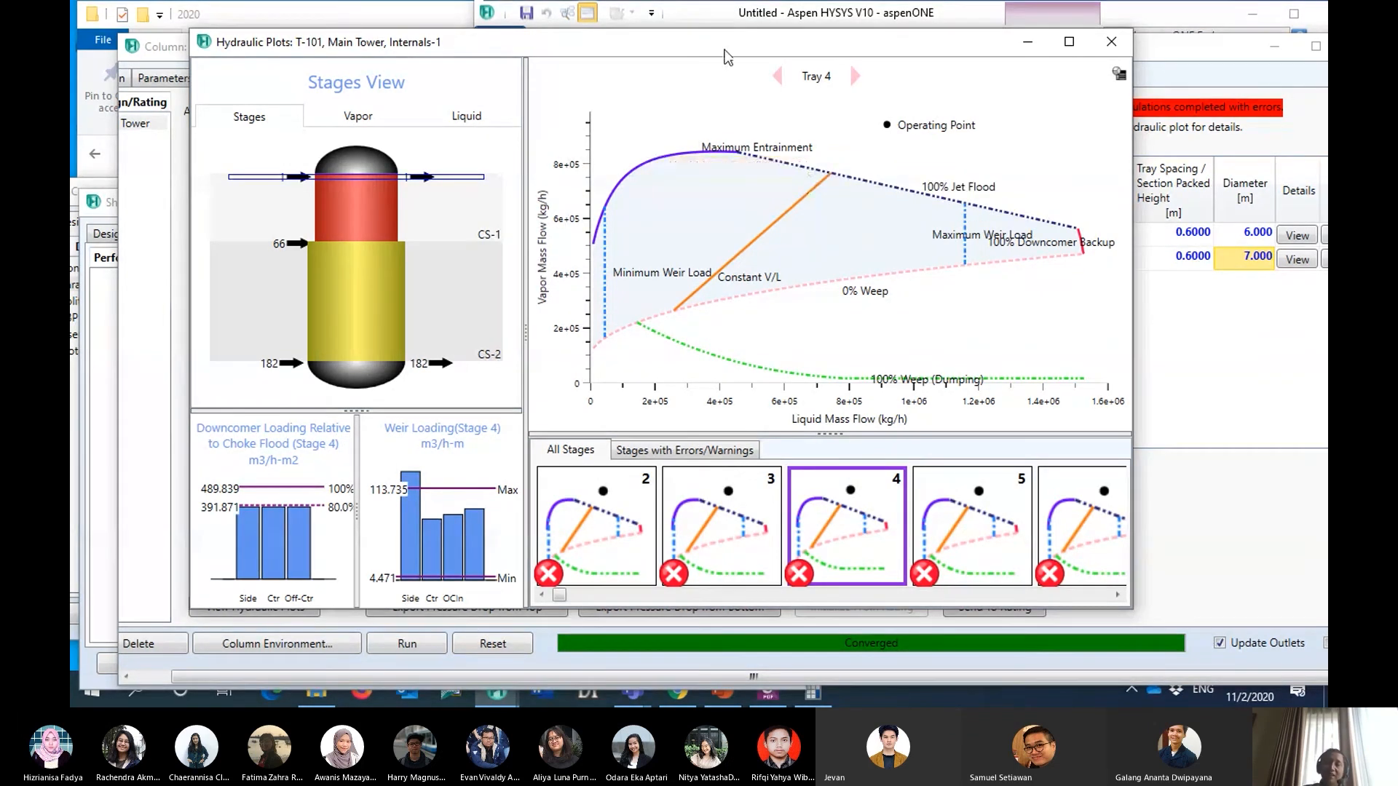
drag(728, 46, 655, 58)
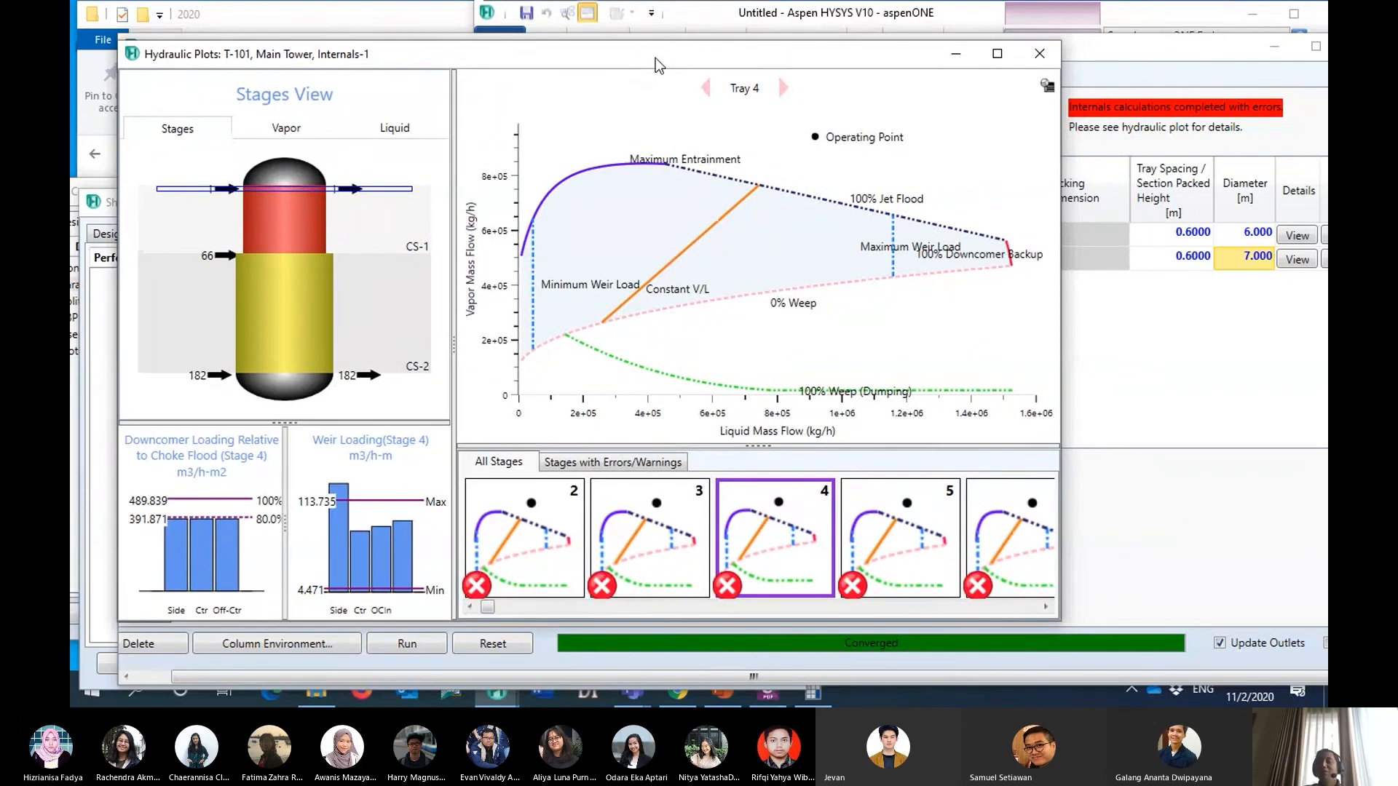
mouse_move(756, 178)
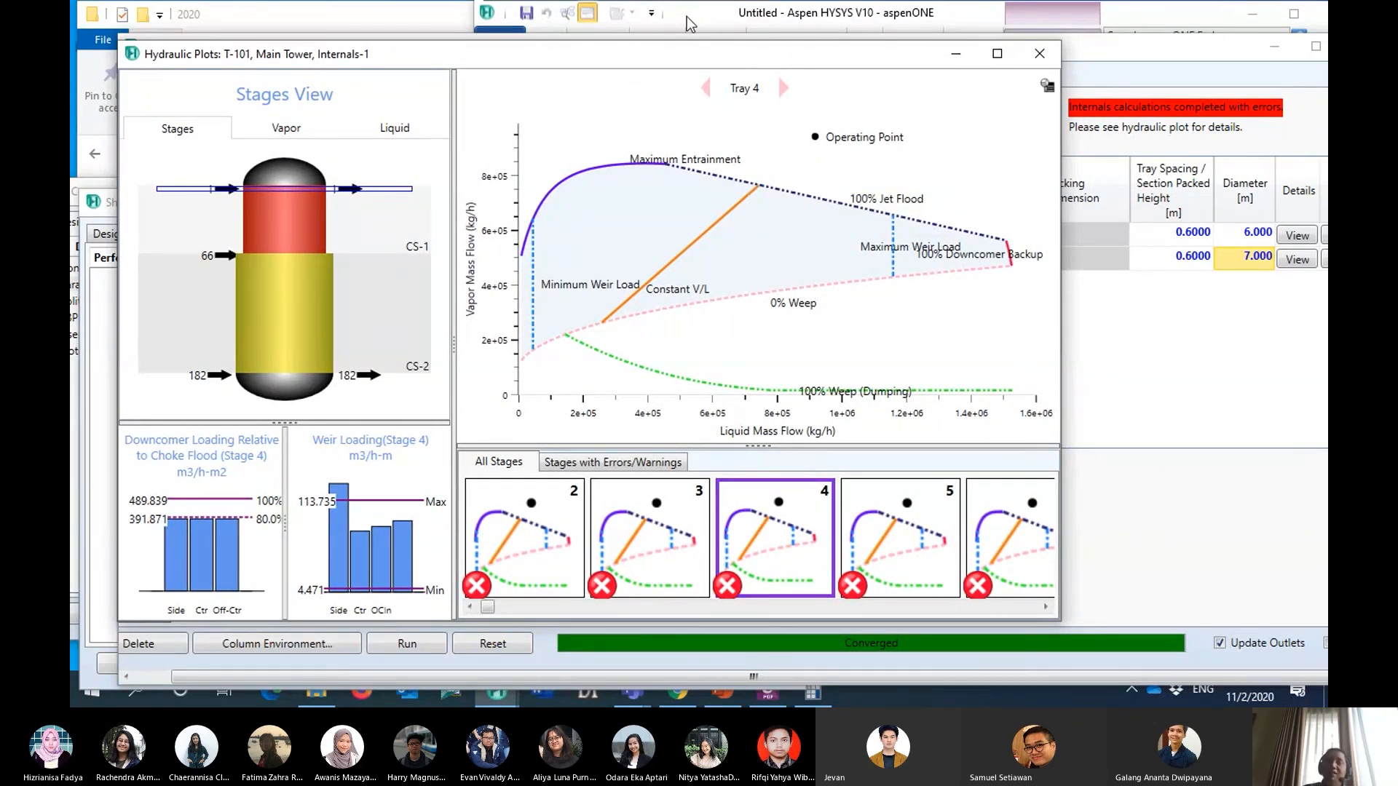
drag(668, 57, 719, 22)
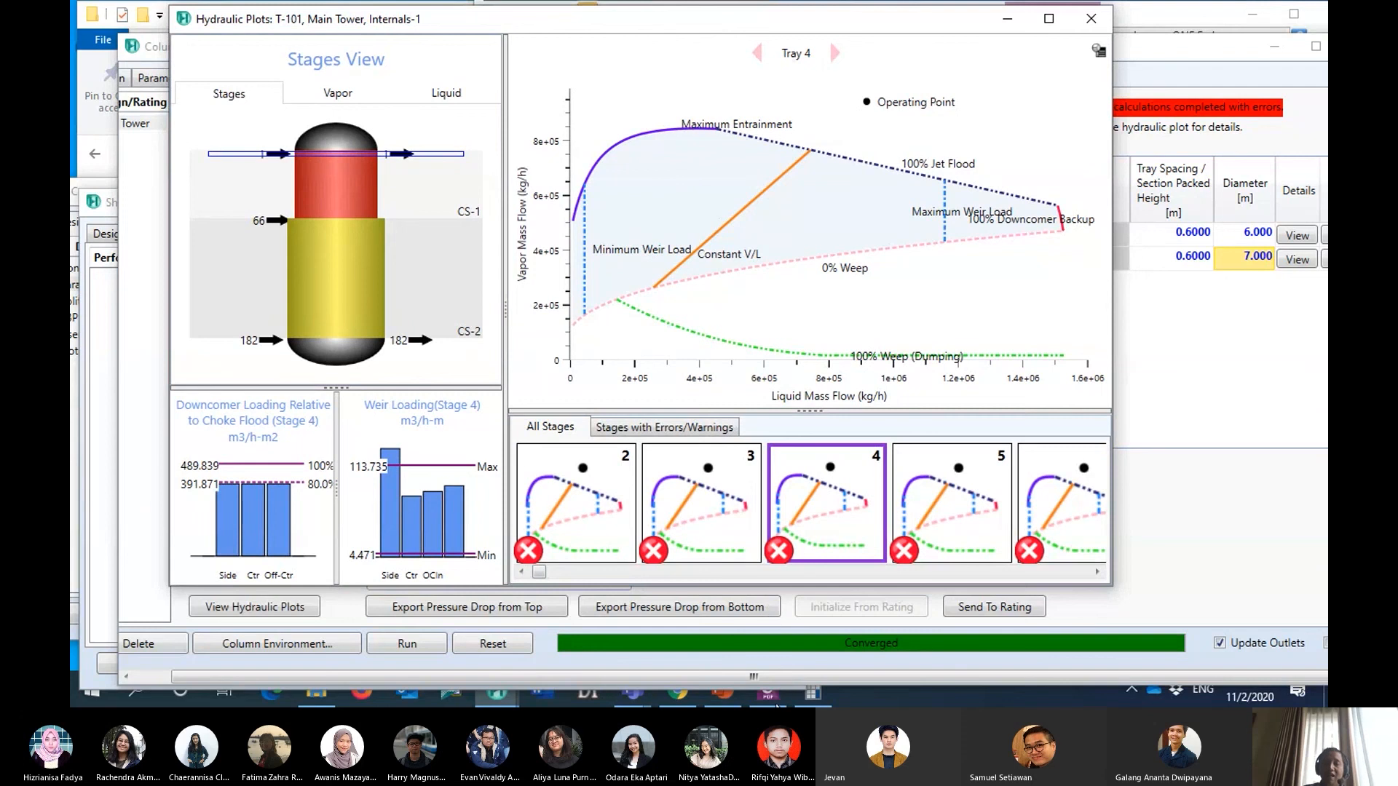
key(alt+Tab)
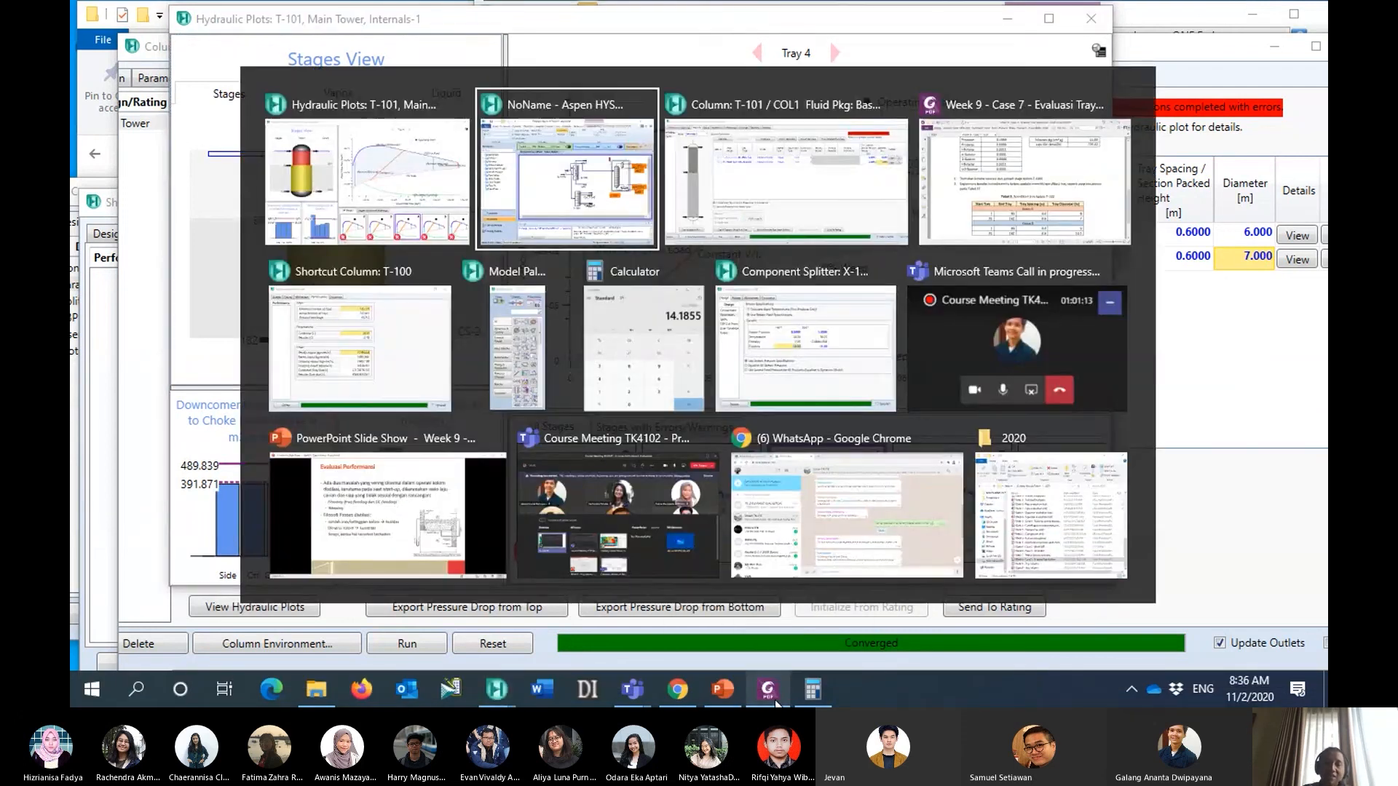
key(Tab)
key(Tab)
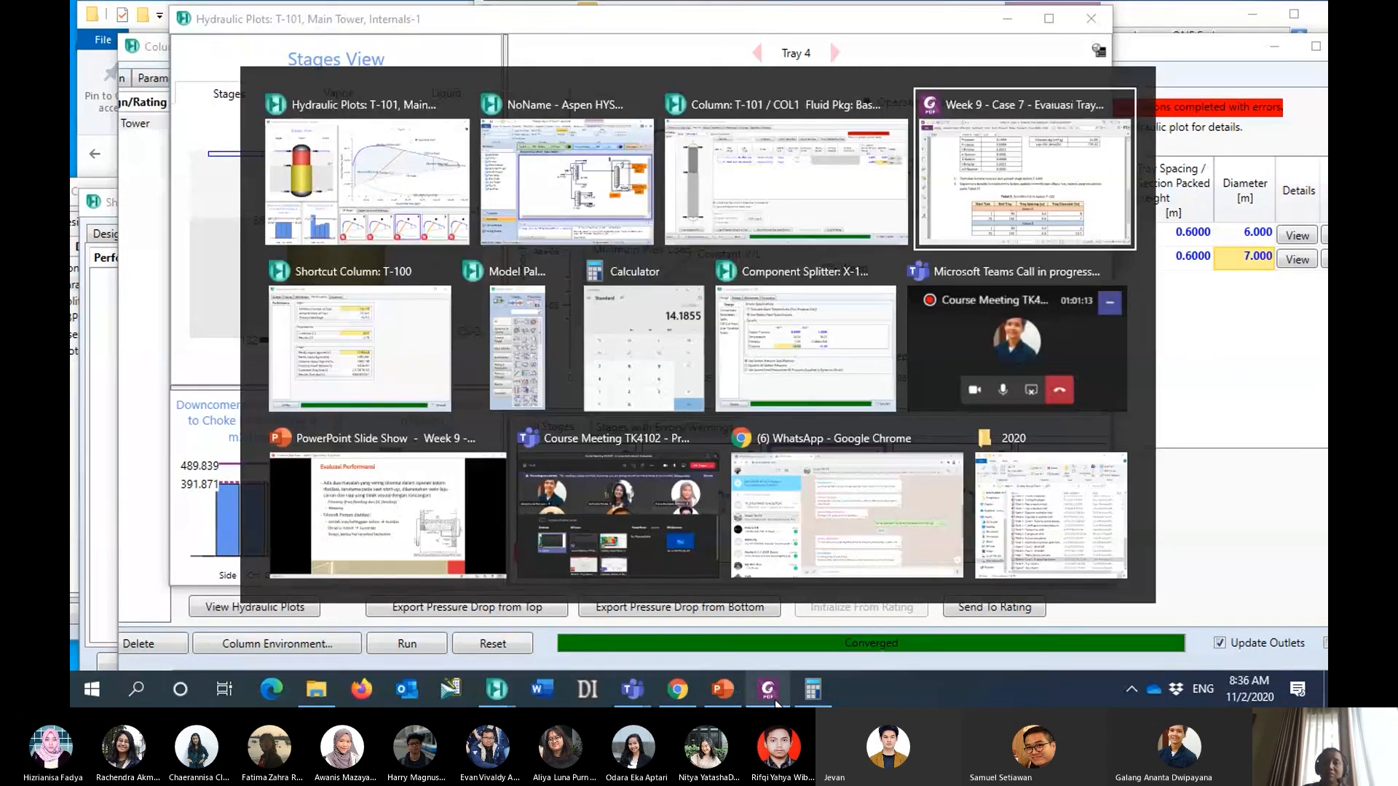
scroll(791, 453, down, 3)
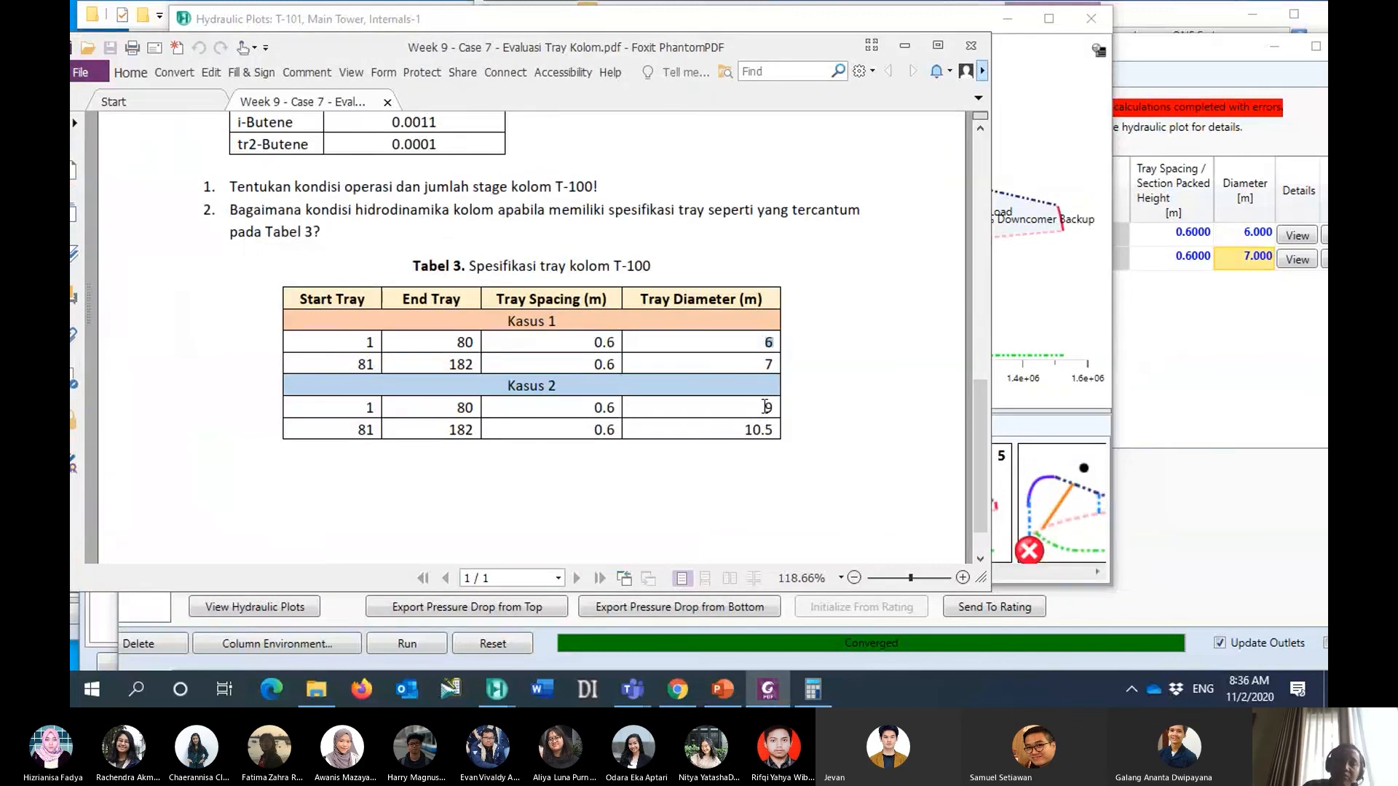
drag(764, 407, 778, 407)
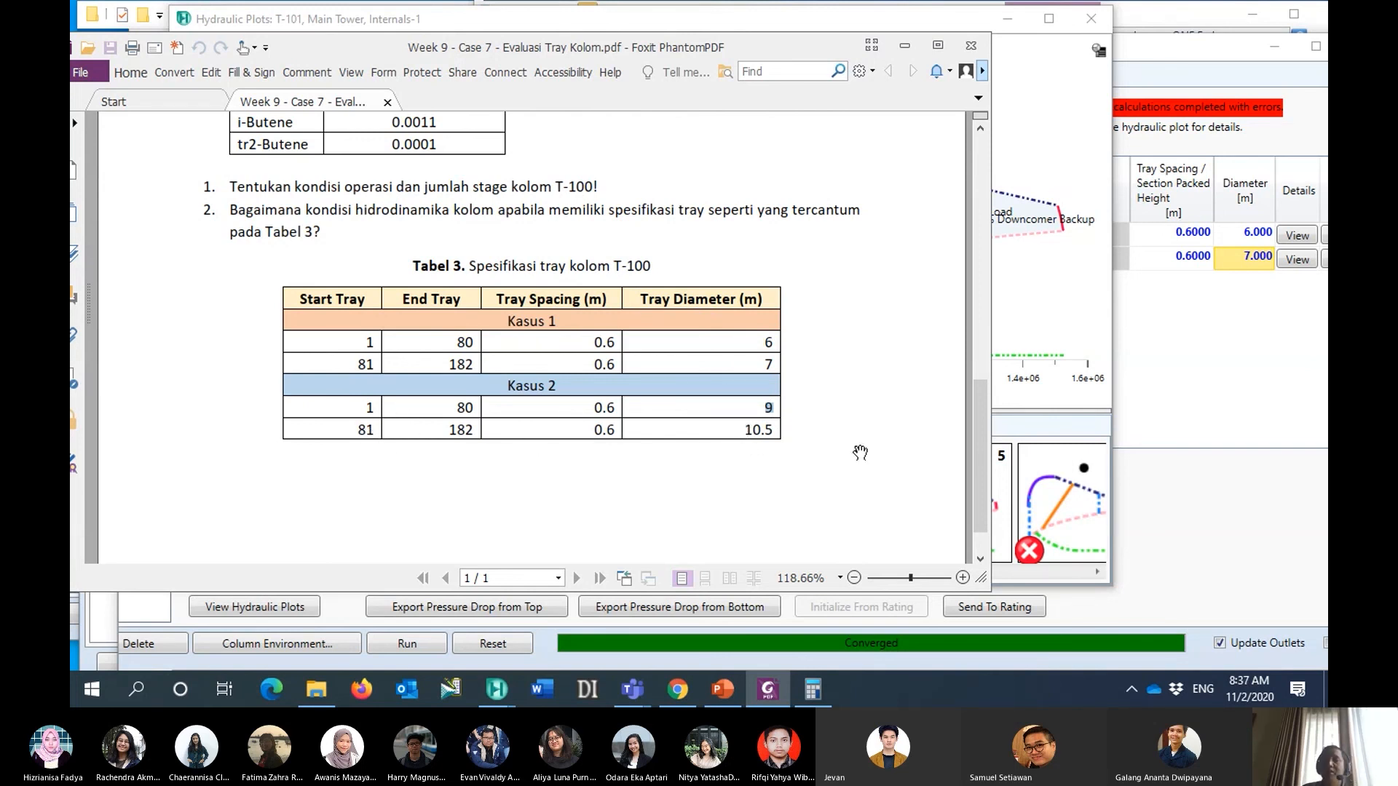
click(904, 48)
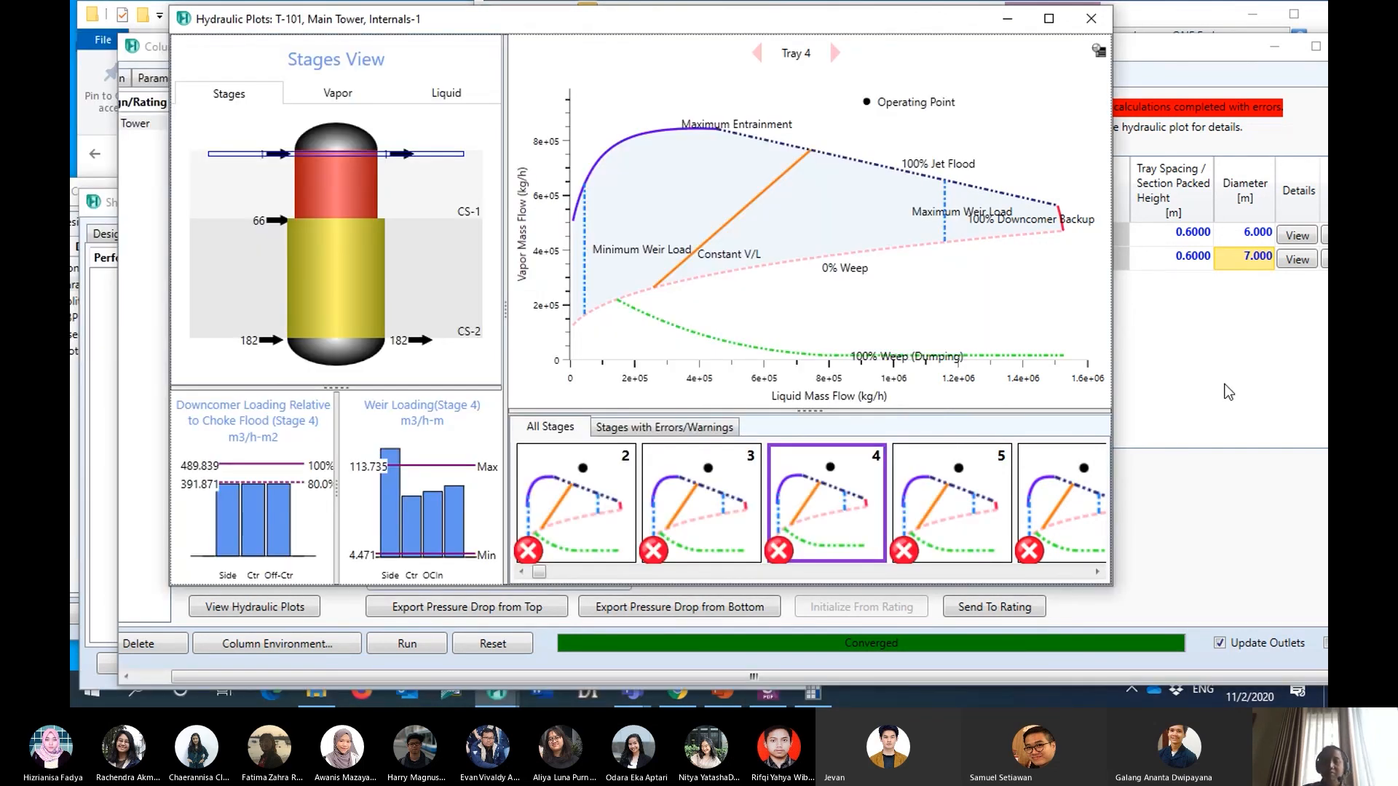
- Set the diameter of section CS-1 to 9 m and of section CS-2 to 10.5 m
click(1229, 392)
text(9)
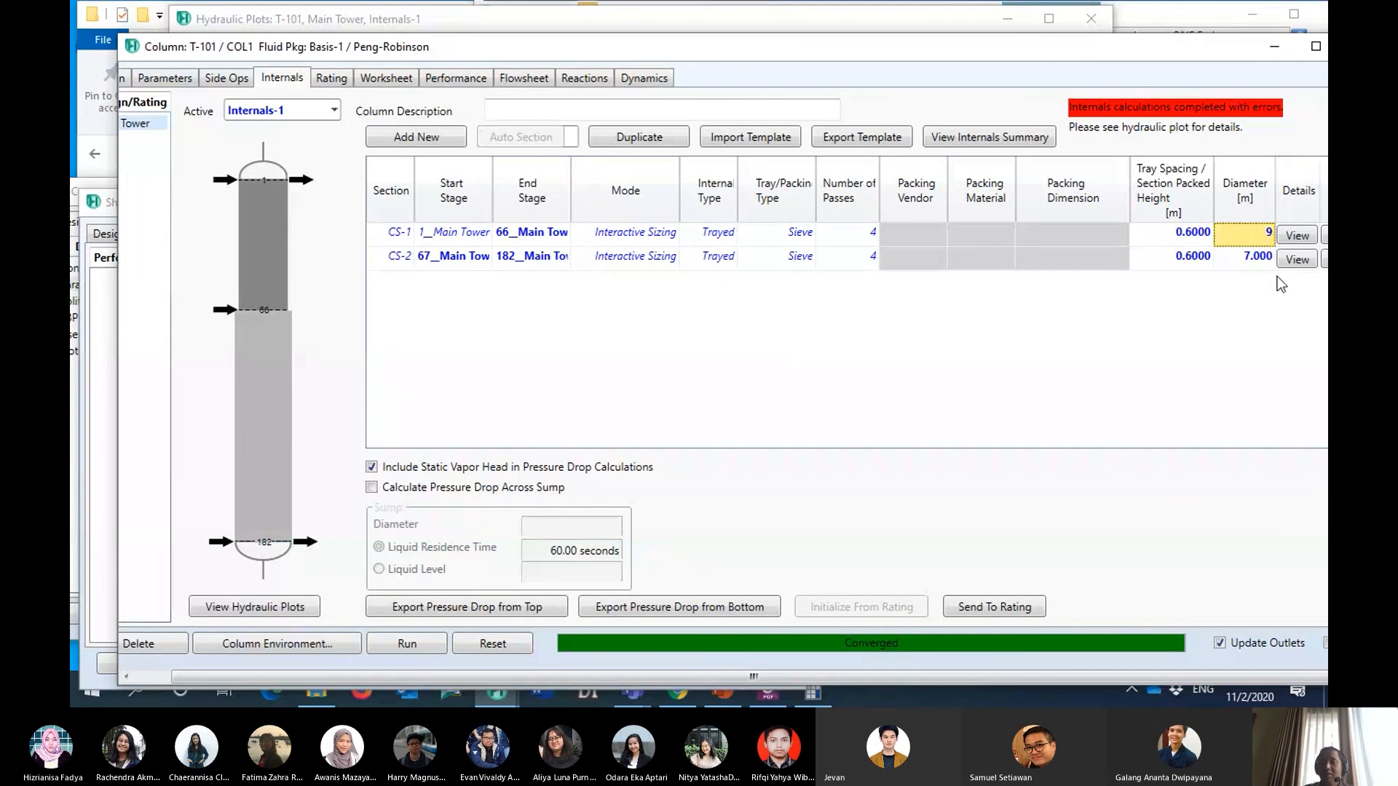
click(1239, 257)
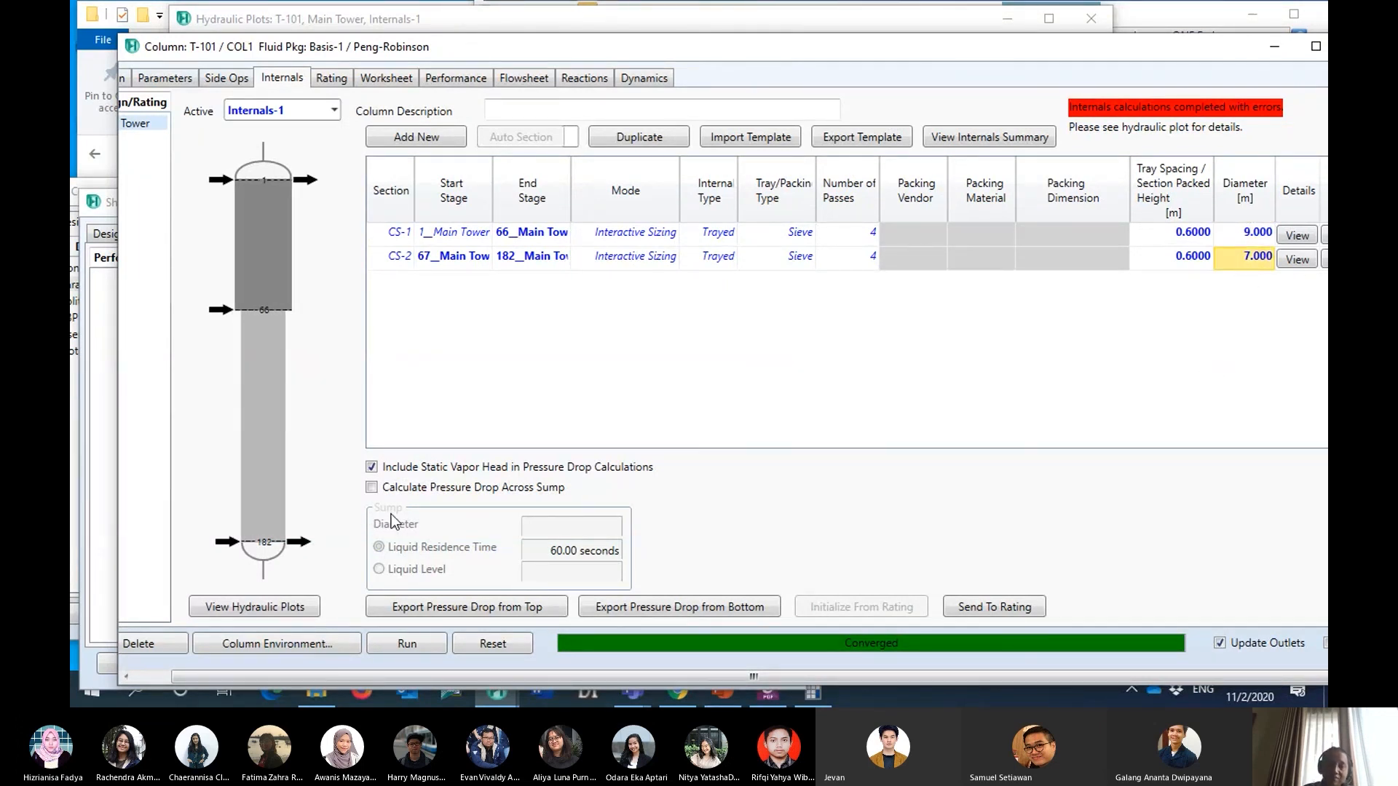
text(10.5)
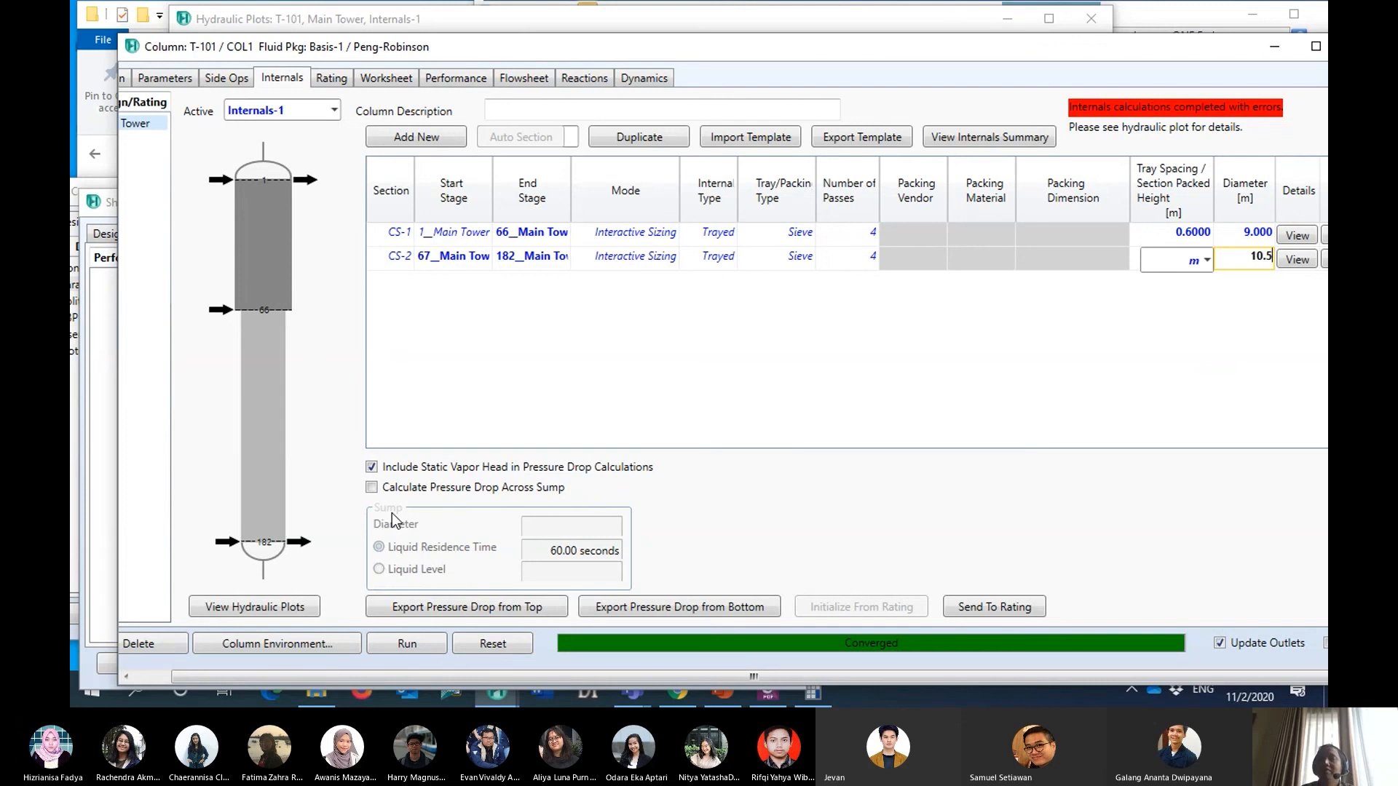
key(Return)
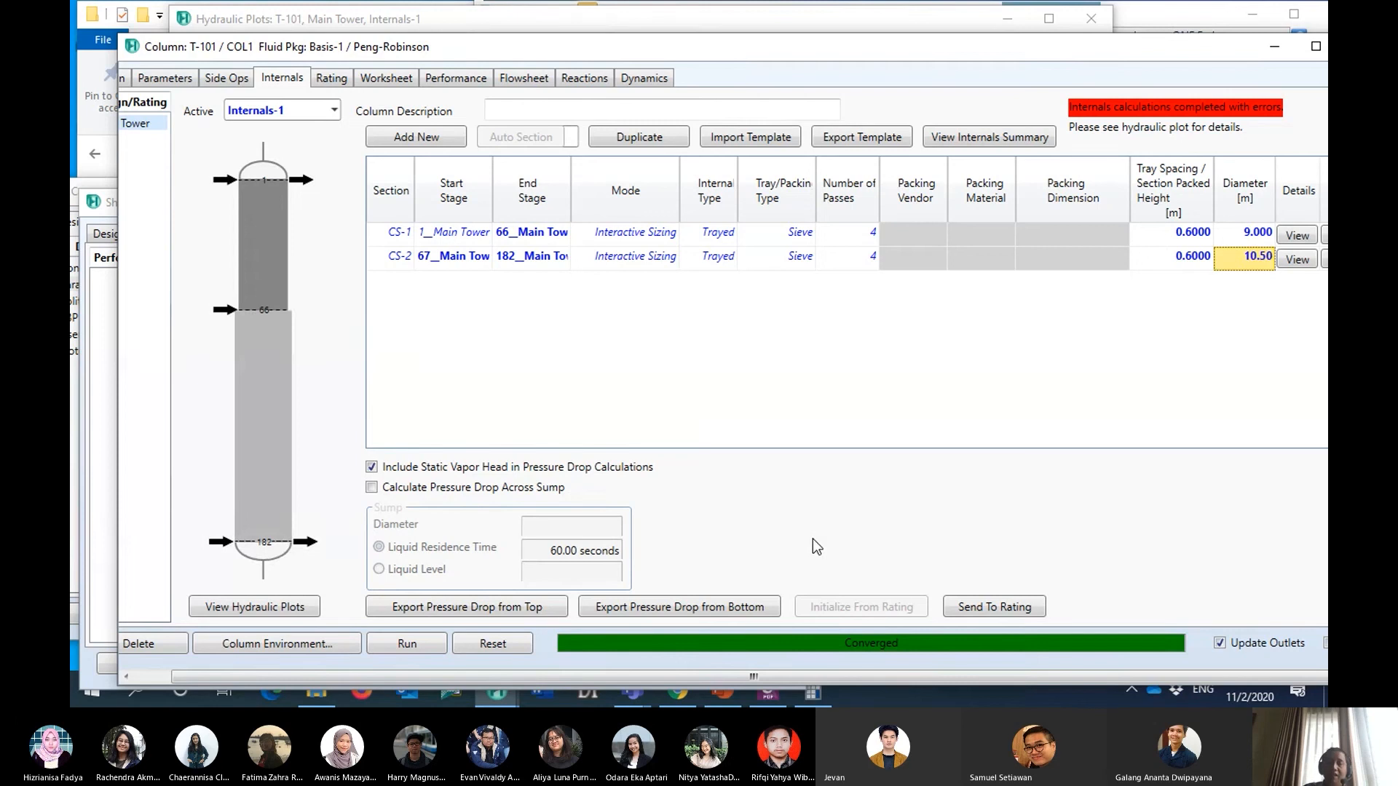
- Return to the hydraulic plots and compare the operating diagrams of trays 4 and 70 for the Kasus 2 diameters
key(alt+Tab)
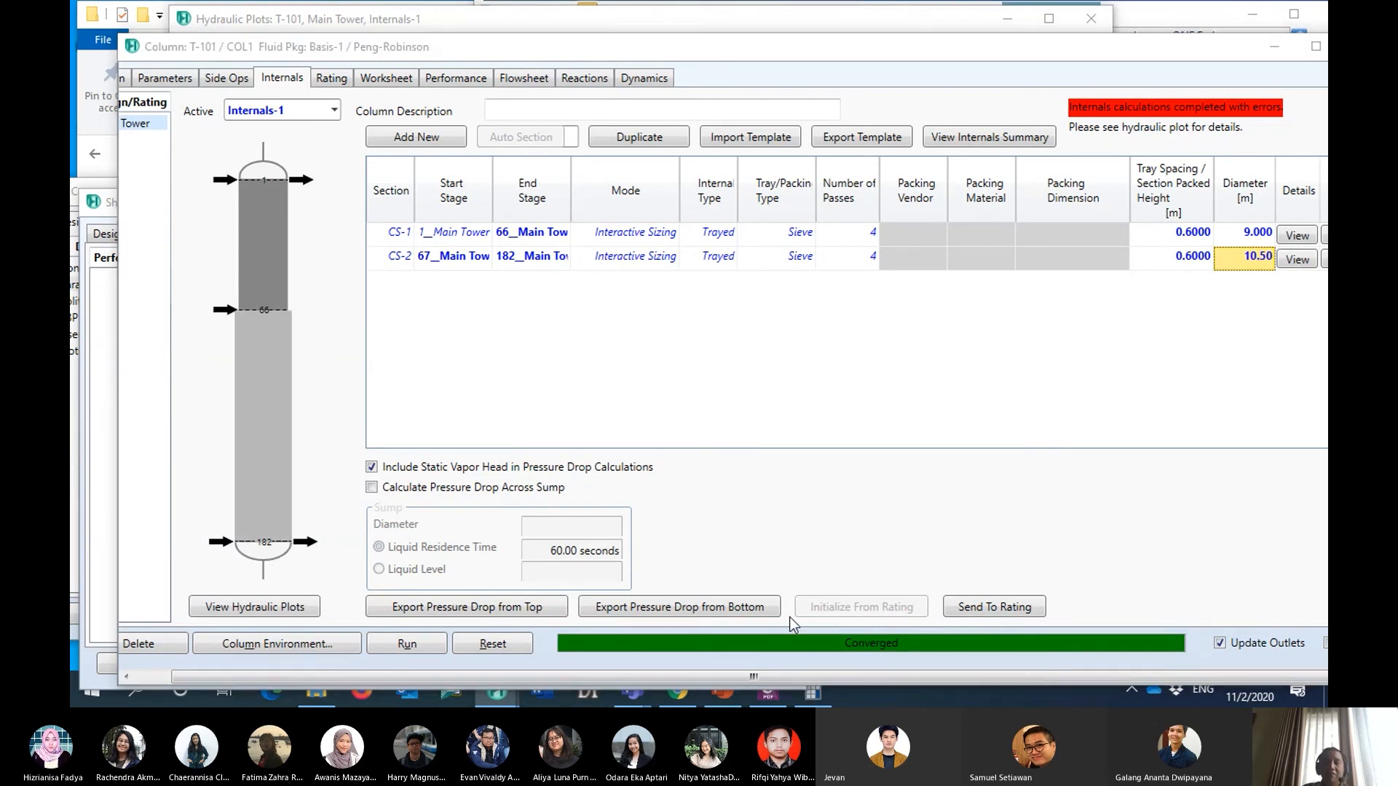
key(alt+Tab)
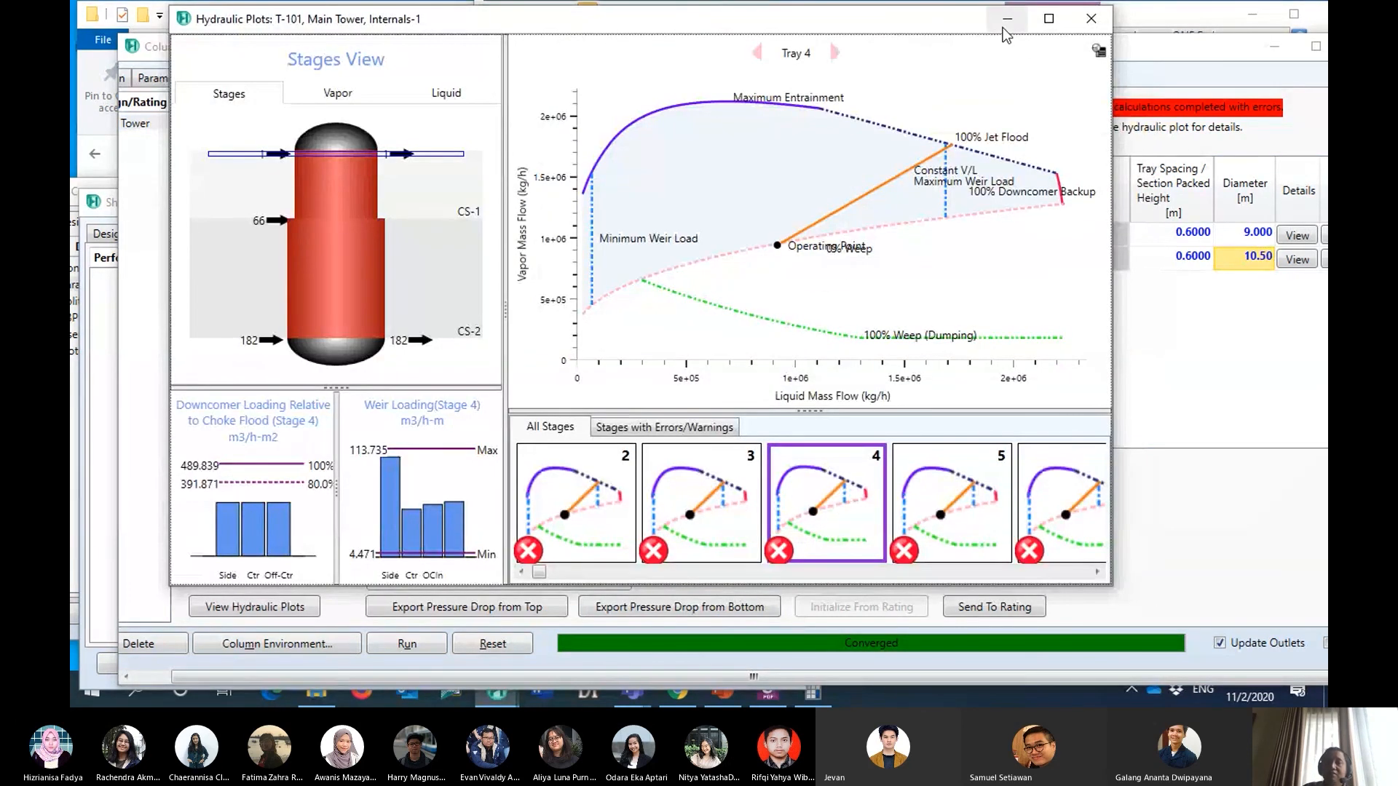
drag(919, 11, 969, 25)
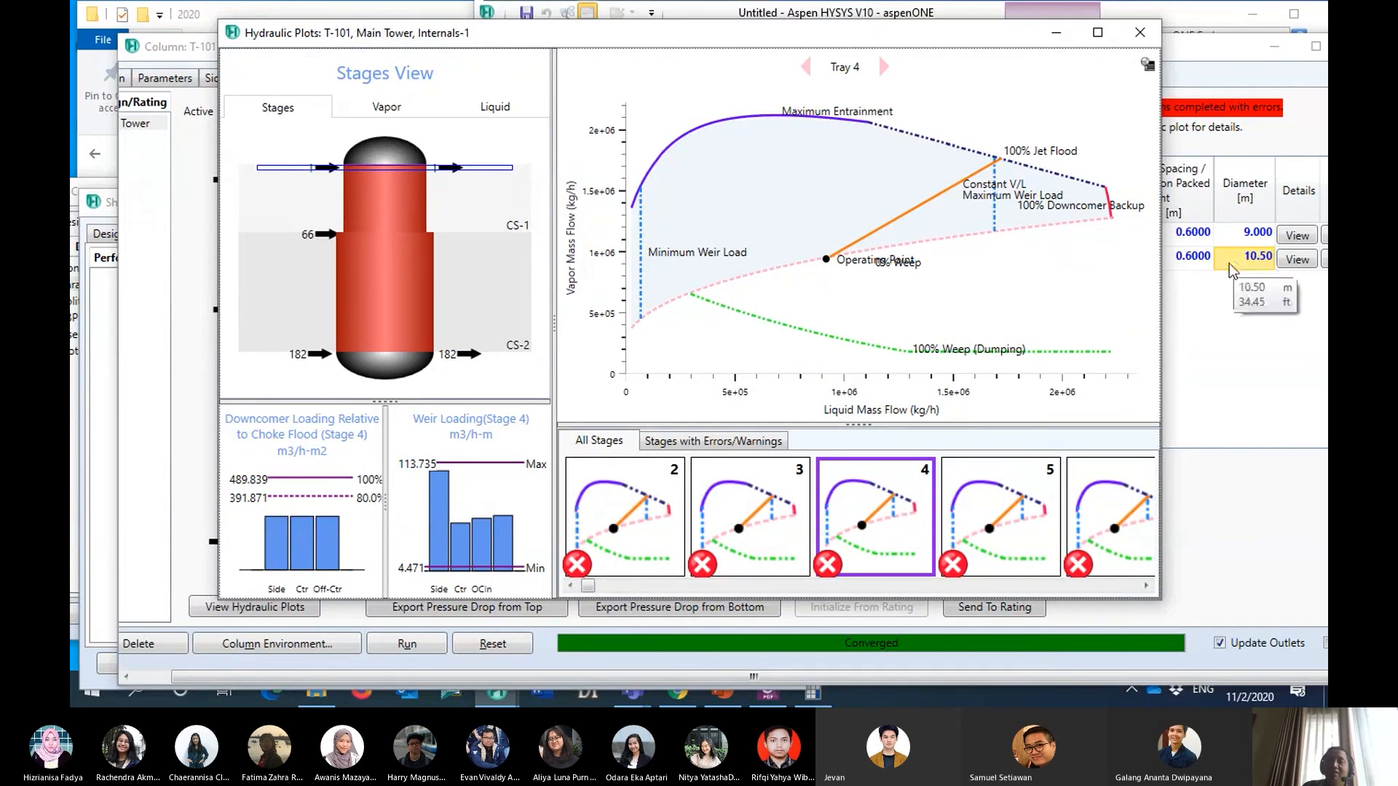
mouse_move(1029, 260)
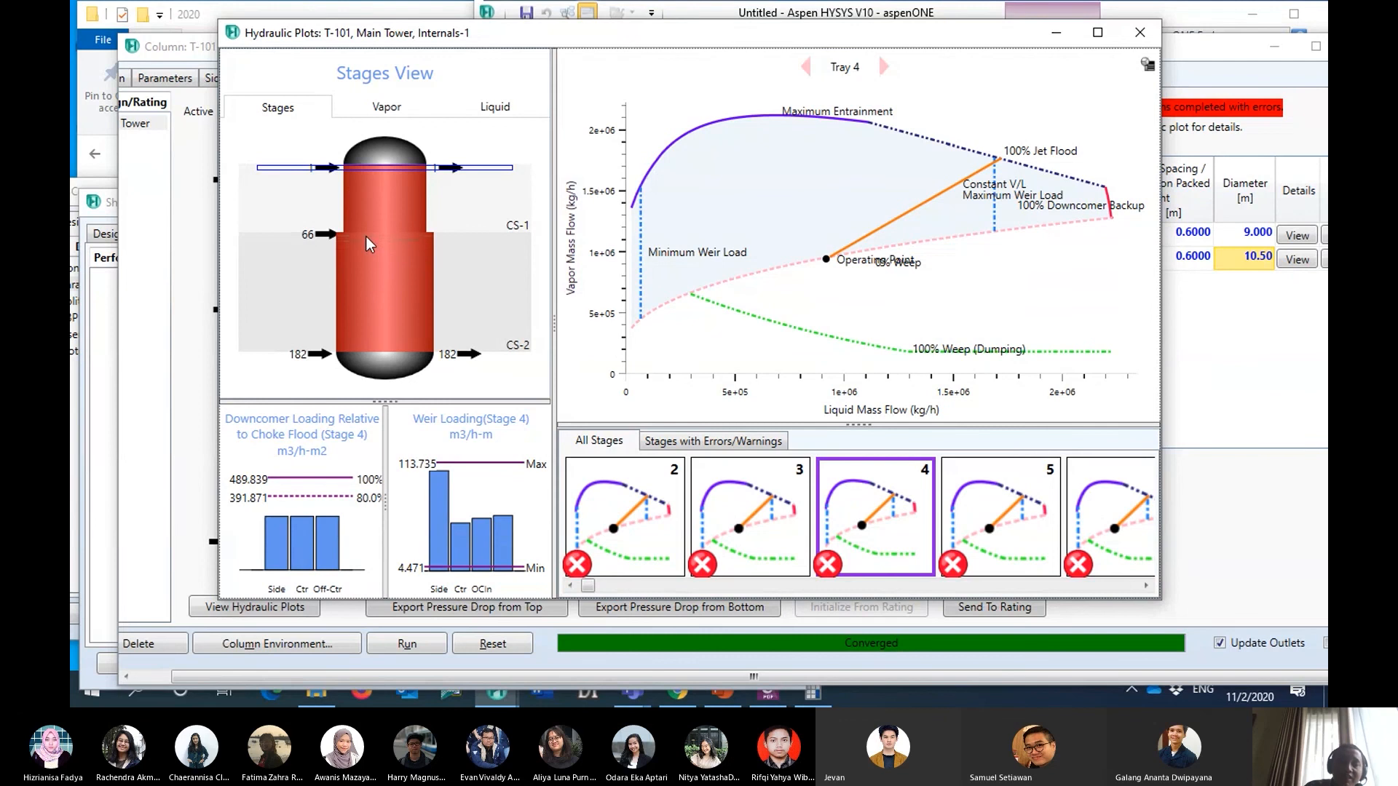
mouse_move(365, 237)
click(418, 258)
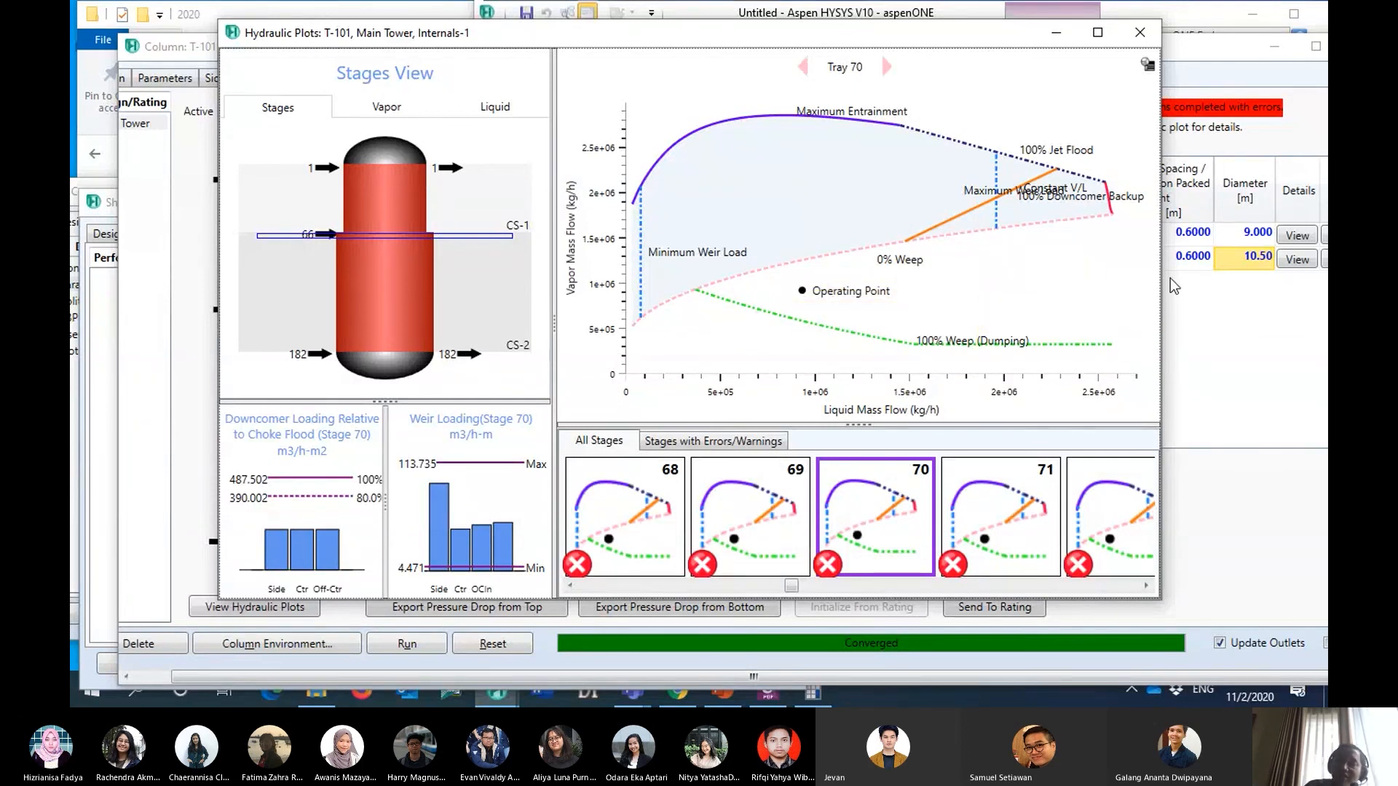
- Arrange the hydraulic plots and the T-101 column window so the plot and the section diameters are visible together
drag(911, 32, 778, 40)
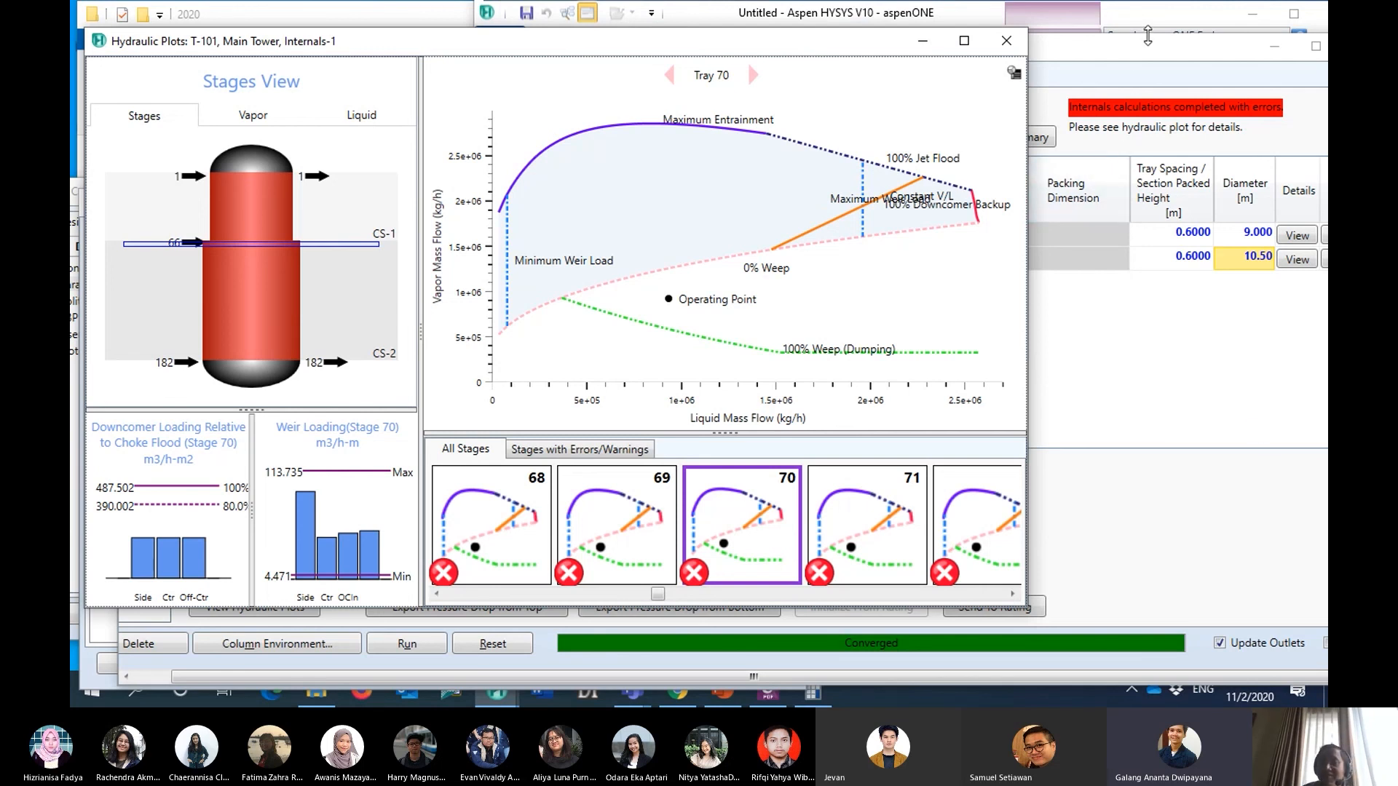
click(1242, 238)
click(1240, 234)
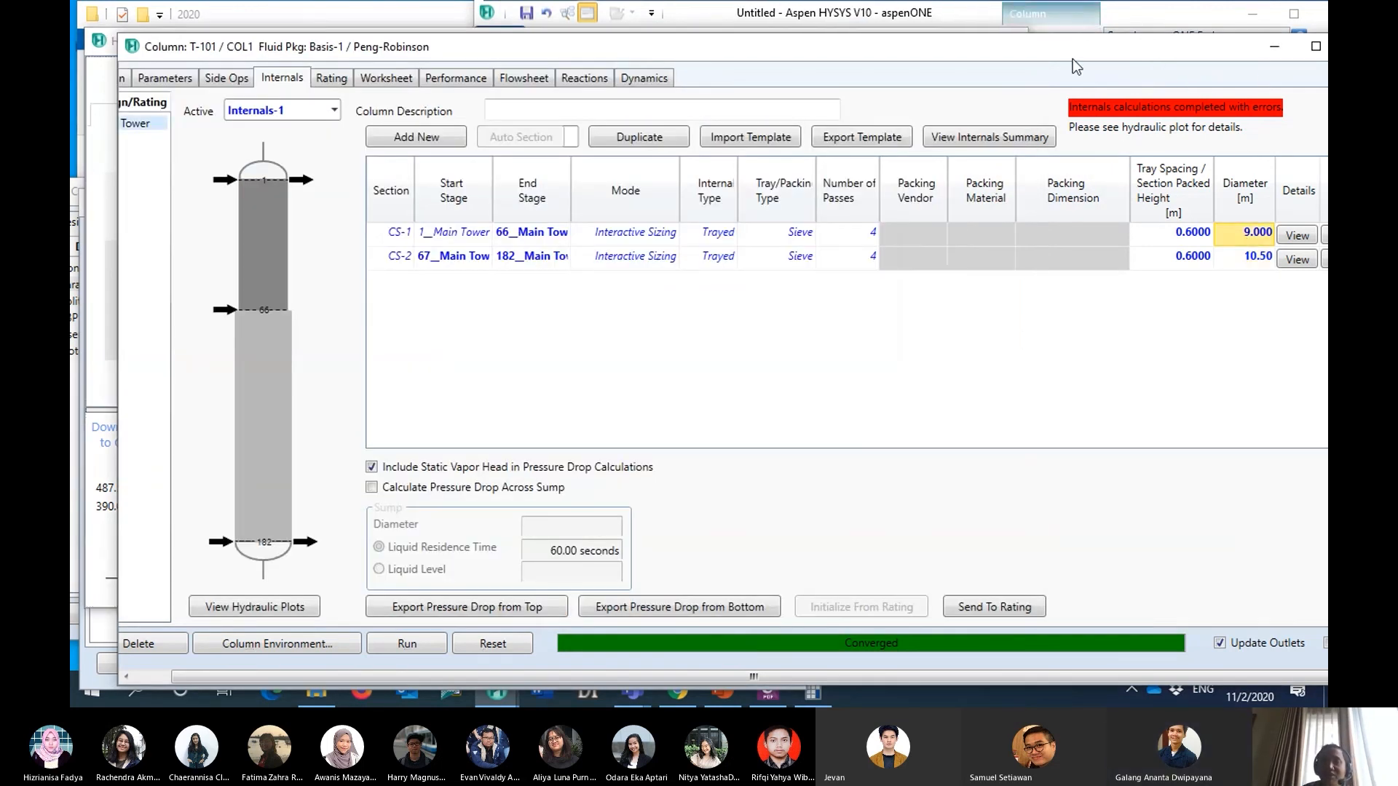
drag(903, 51, 846, 119)
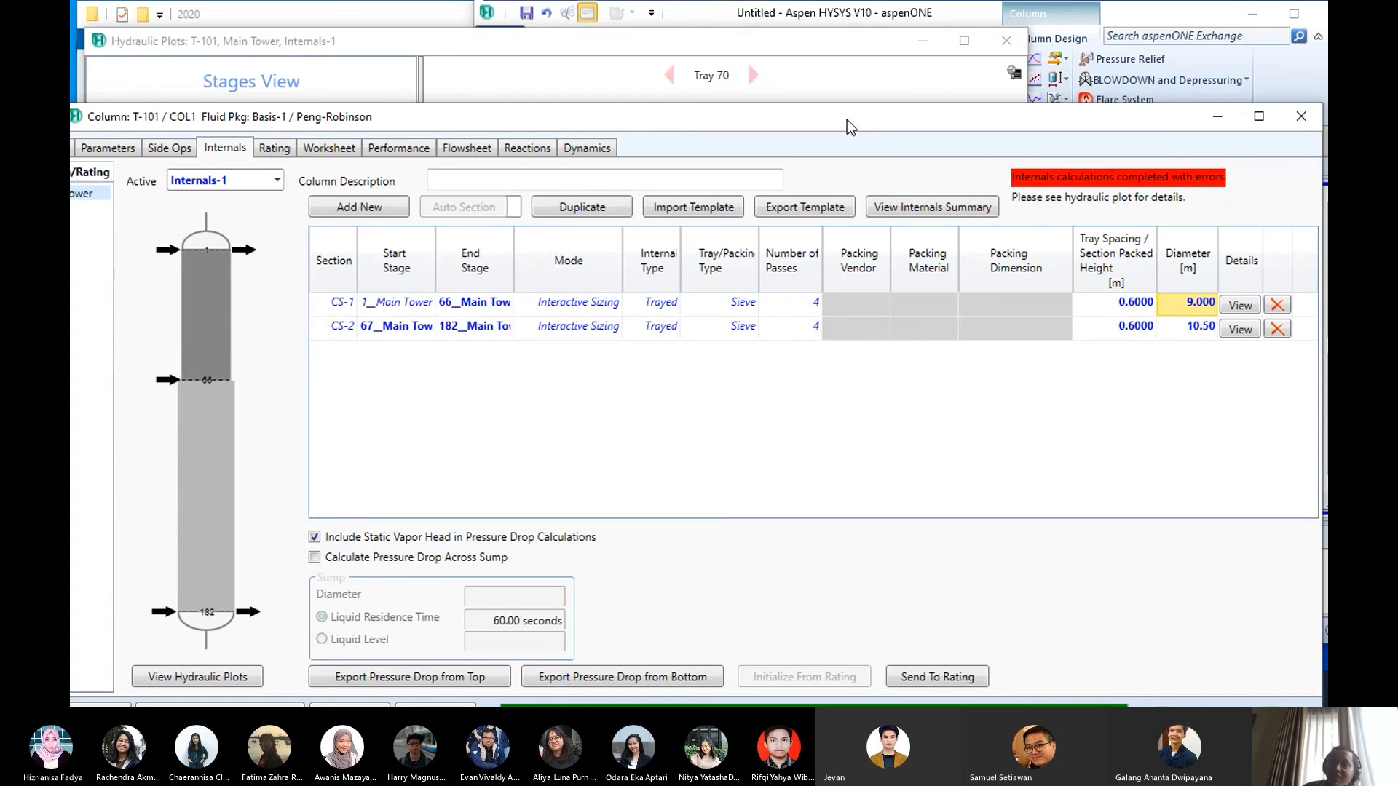
click(810, 41)
click(1038, 116)
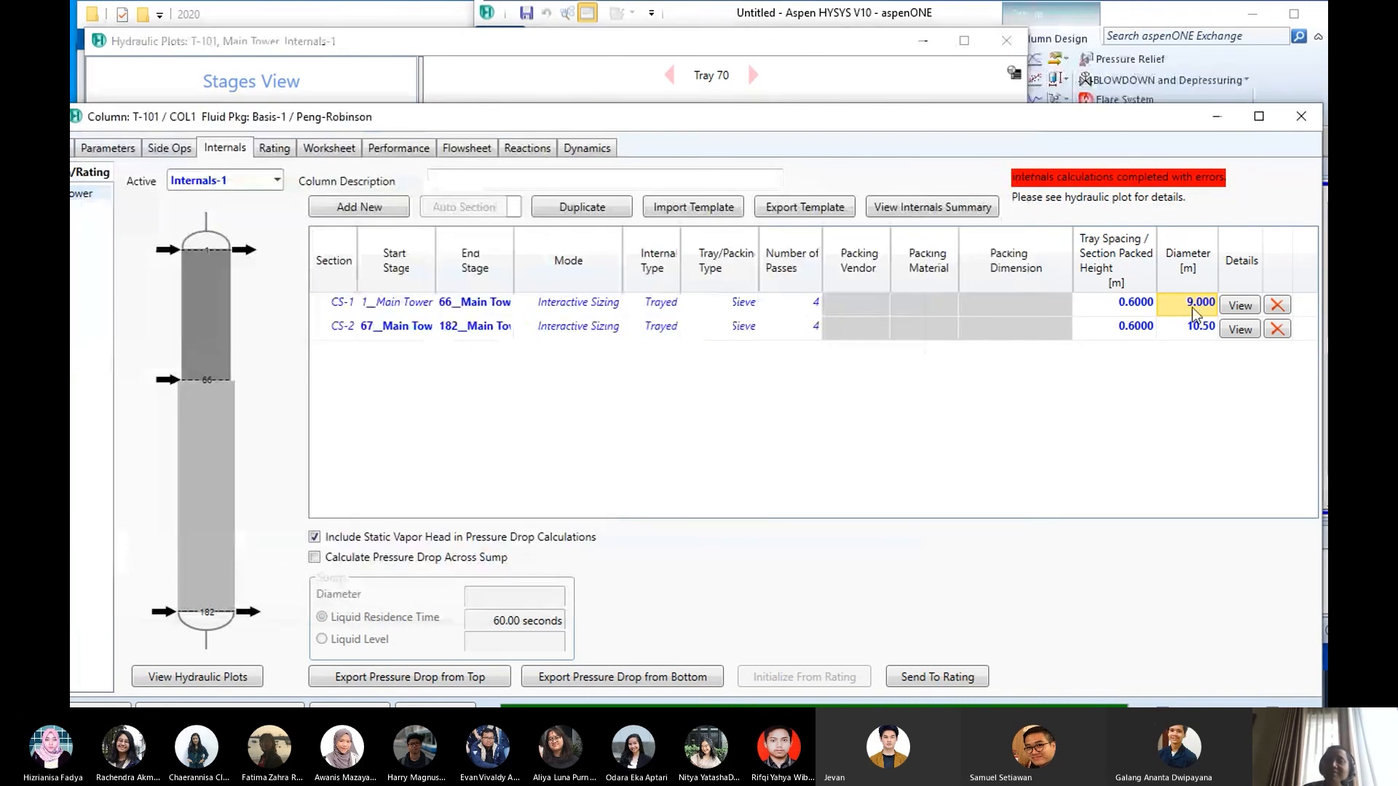
drag(1038, 116, 1042, 169)
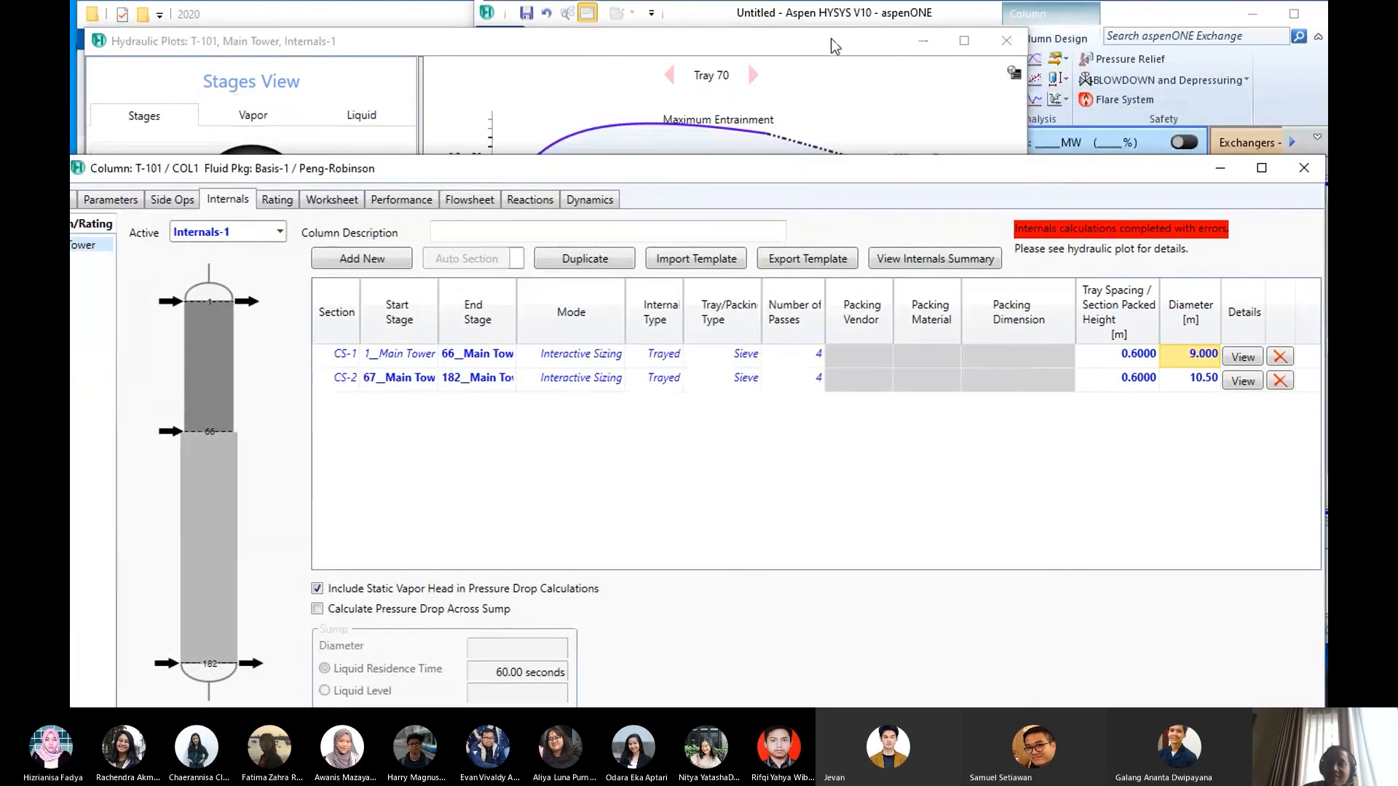
drag(832, 39, 837, 33)
click(1154, 172)
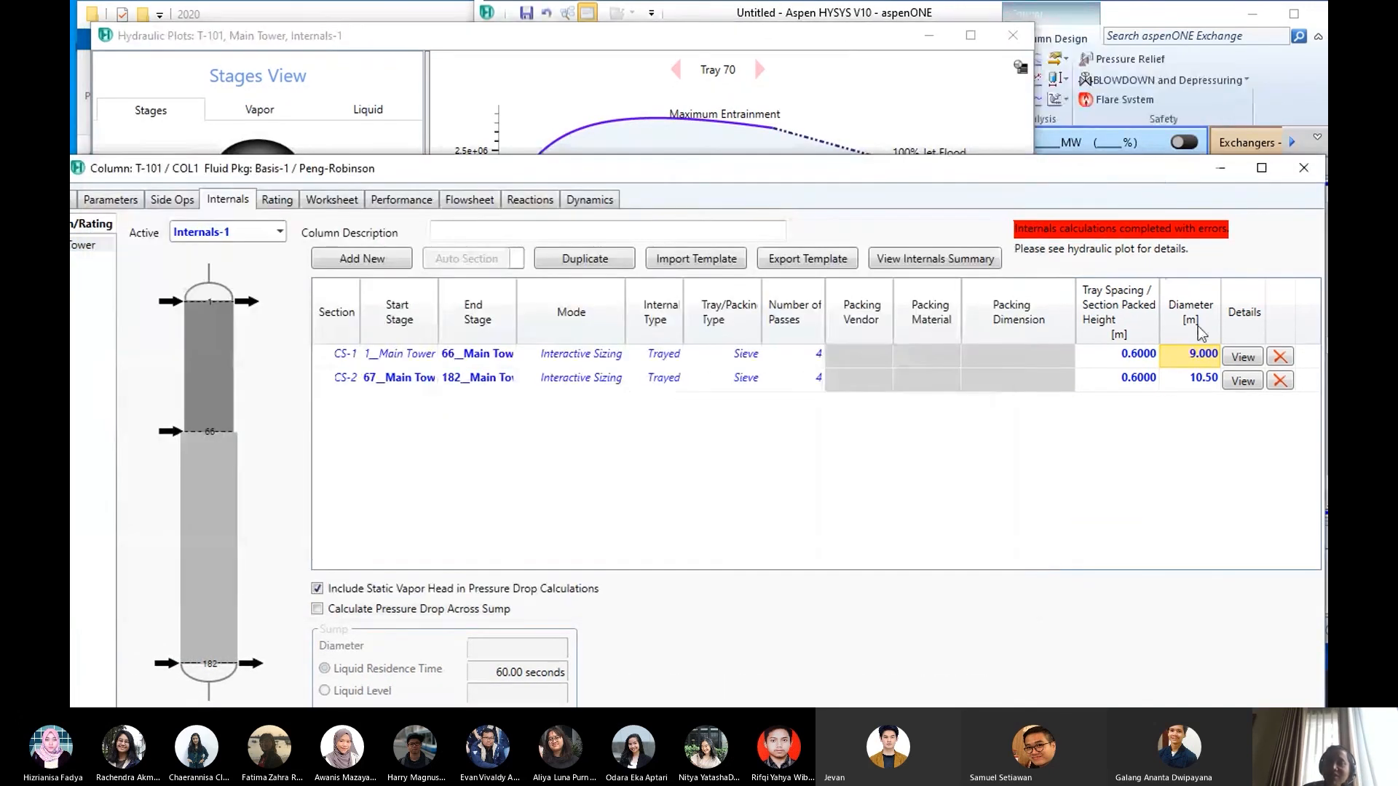
drag(978, 169, 966, 266)
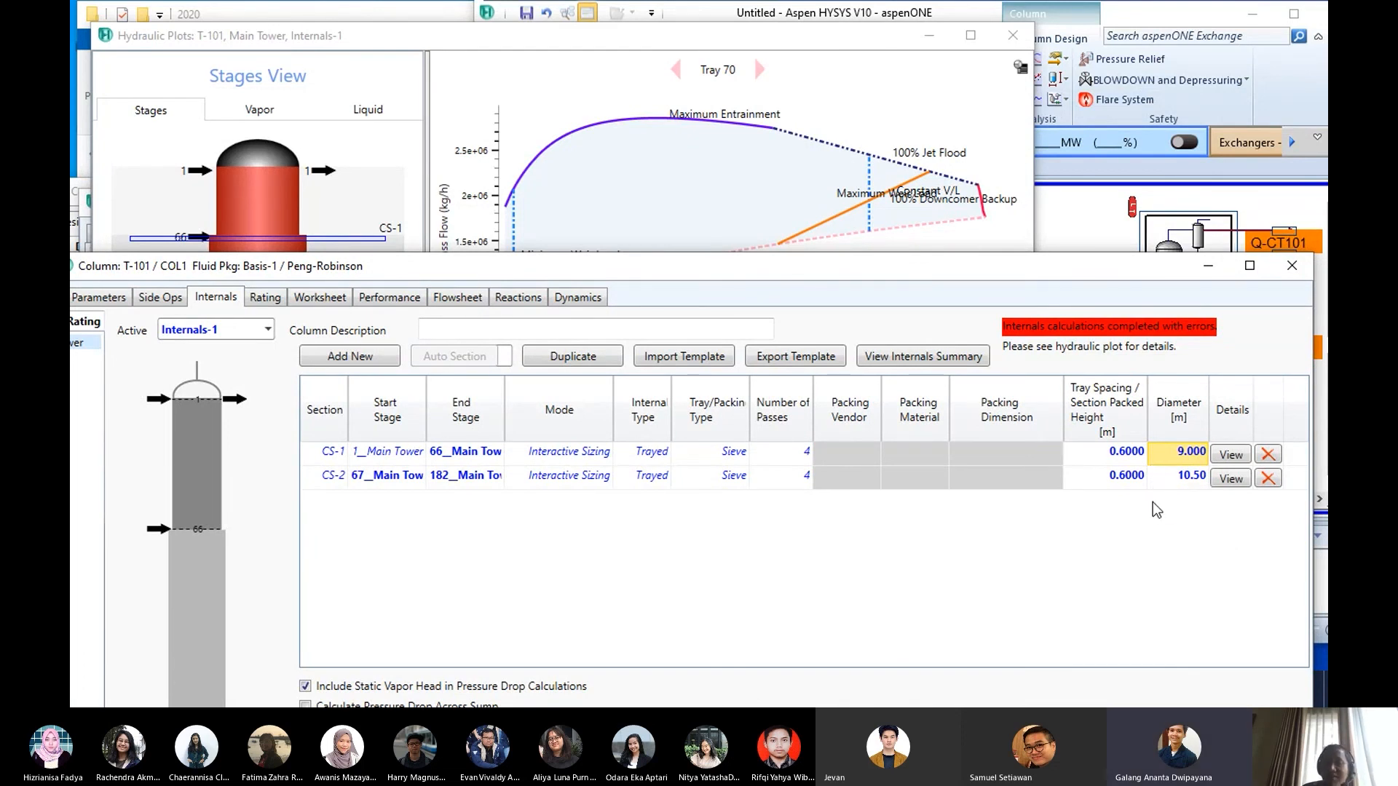
- Try a diameter of 6 m for section CS-1 and lower the column window to uncover more of the plot
text(6)
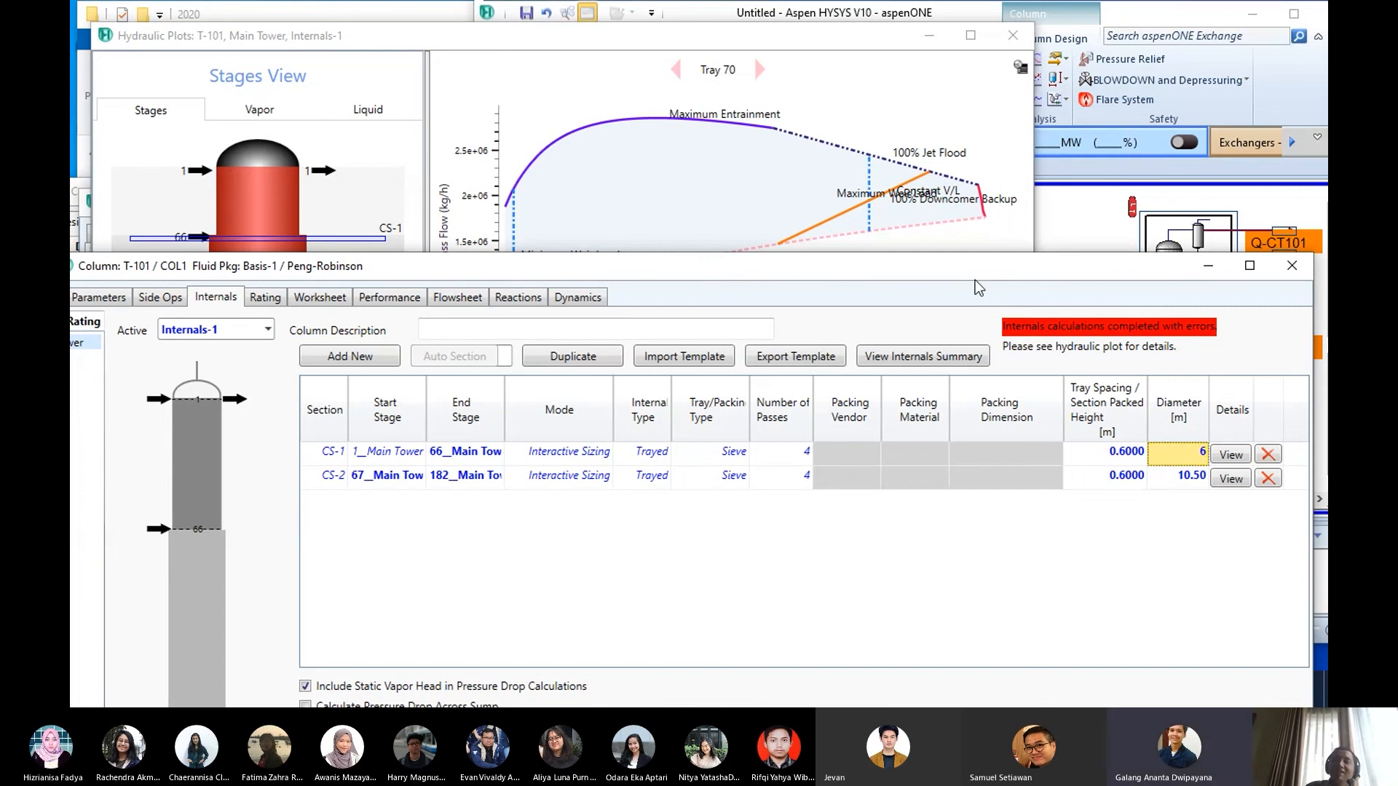
key(Return)
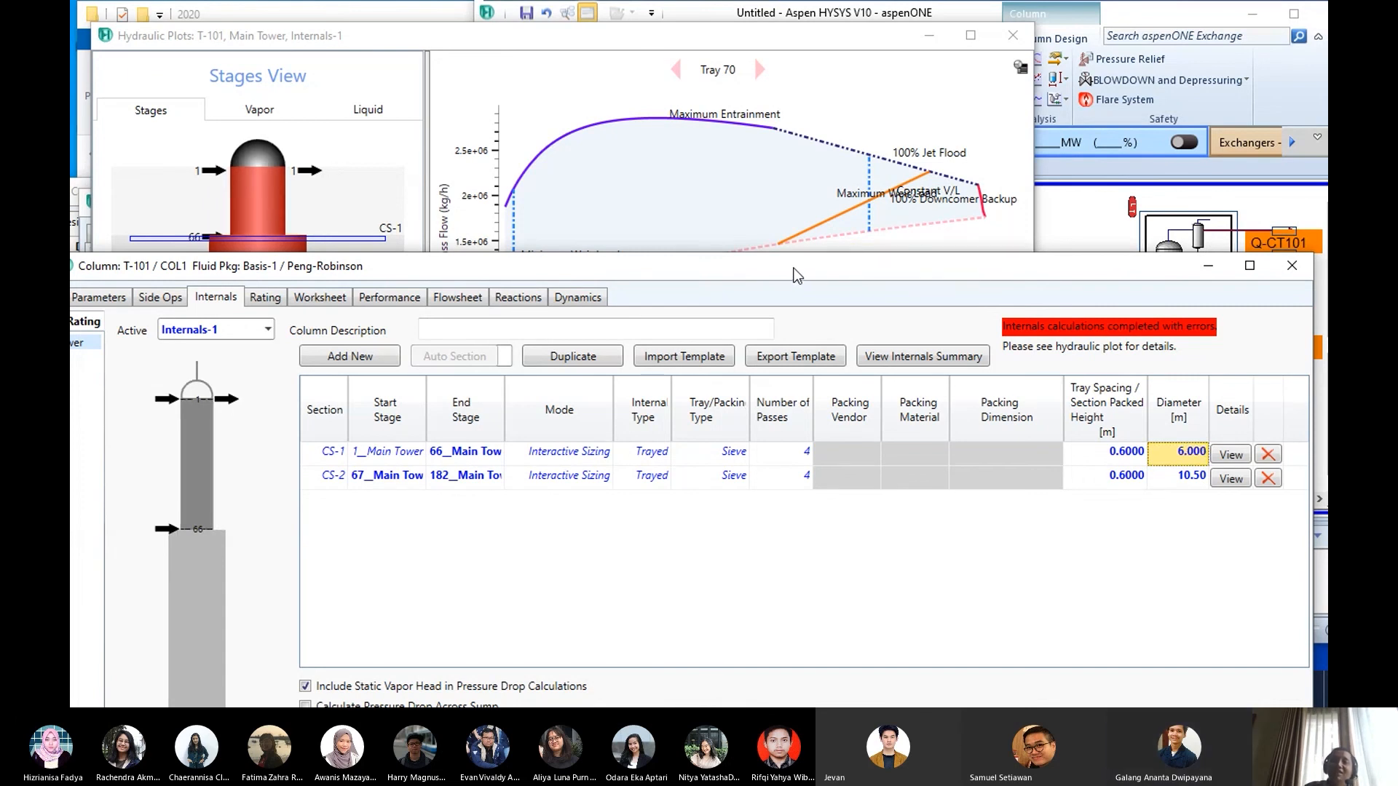
drag(798, 275, 771, 344)
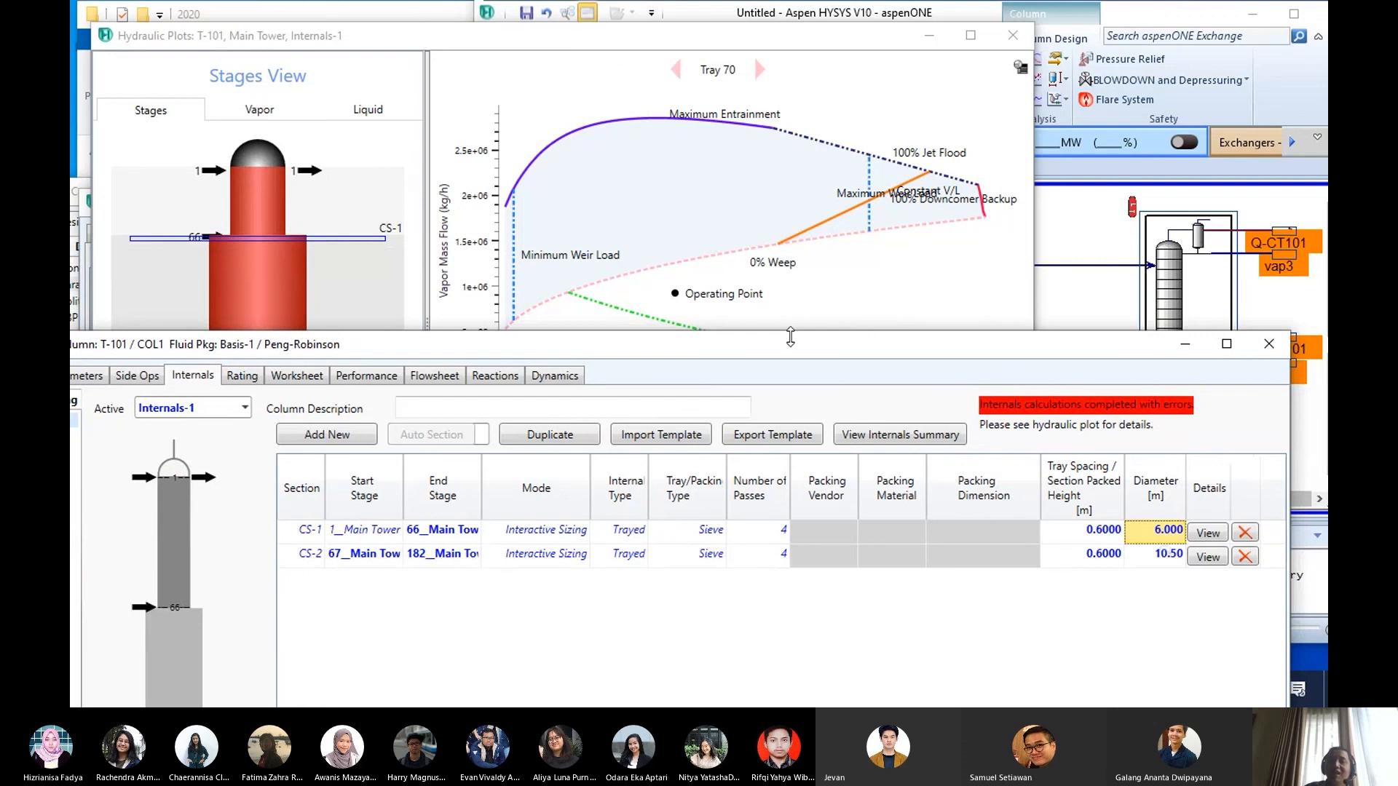
- Display the hydraulic diagram of tray 8 and examine its operating point against the flooding and downcomer limits
mouse_move(678, 300)
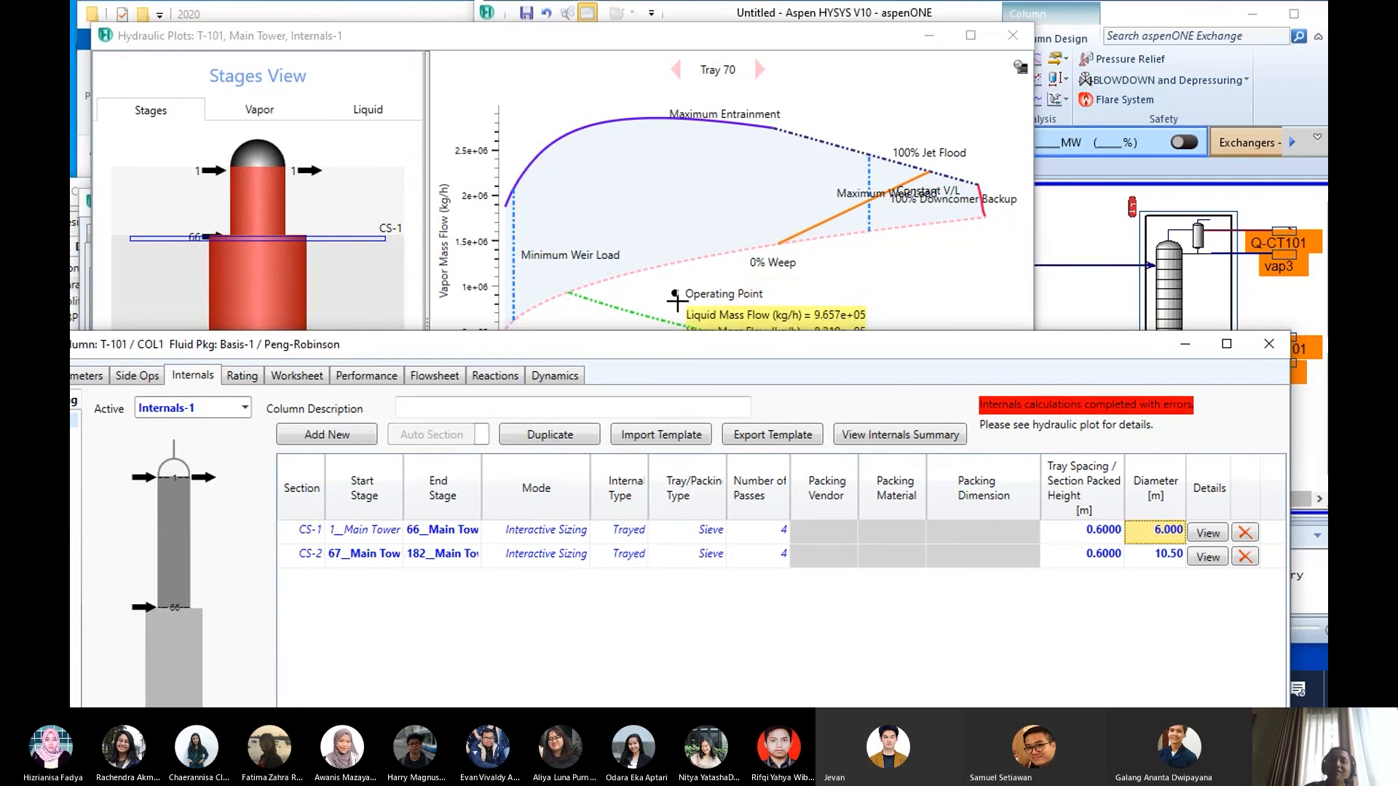
click(267, 175)
mouse_move(789, 120)
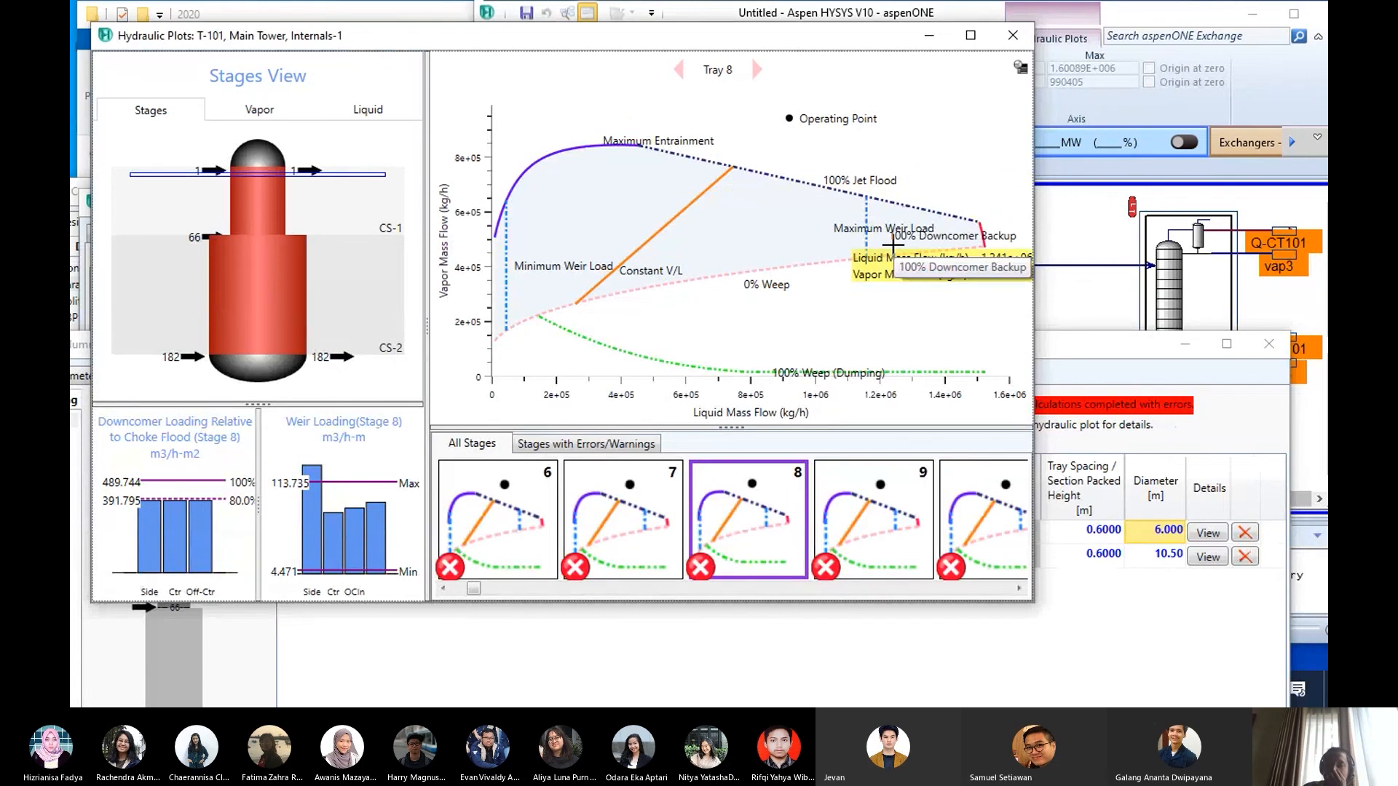
- Set the diameter of section CS-1 to 8 m and check the operating point of tray 8 in the hydraulic plot
click(1163, 530)
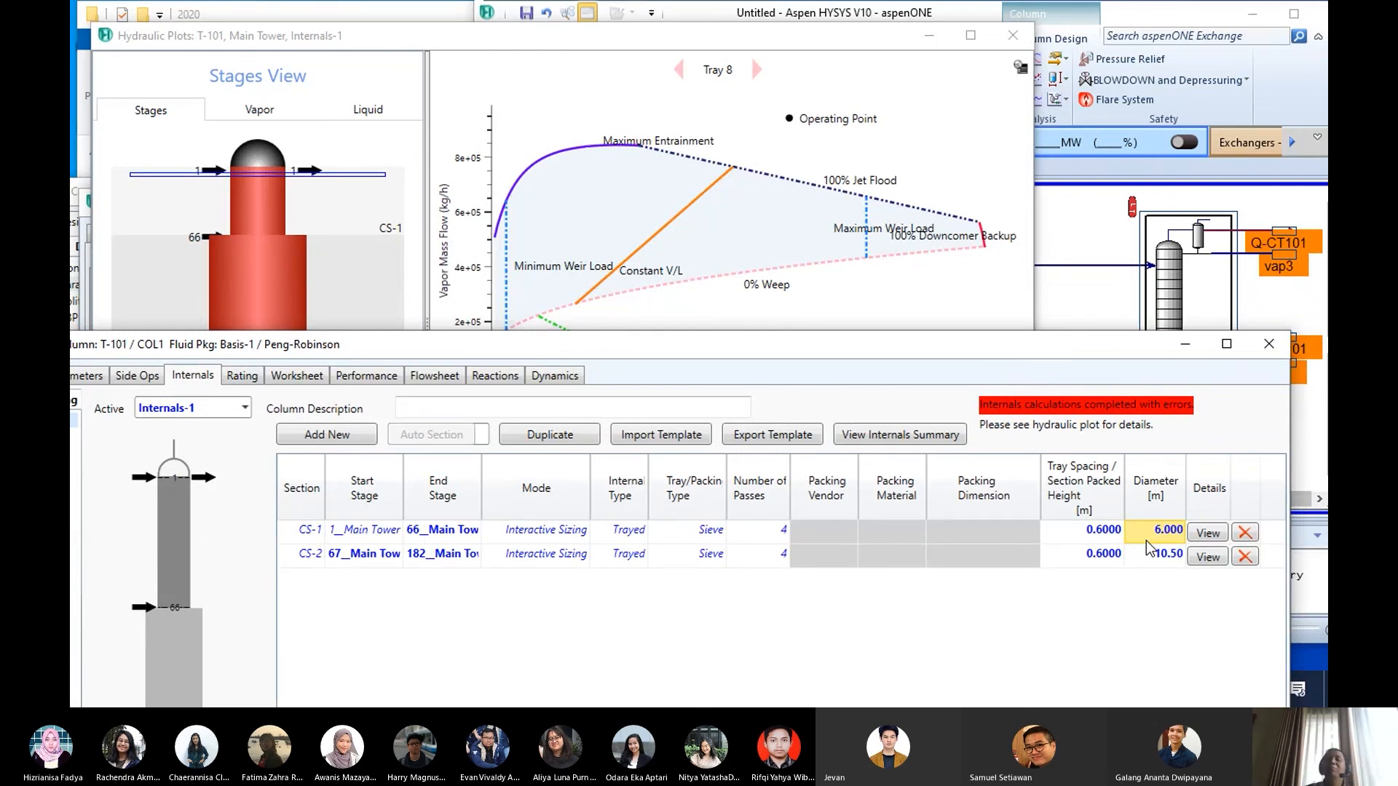
double_click(1147, 539)
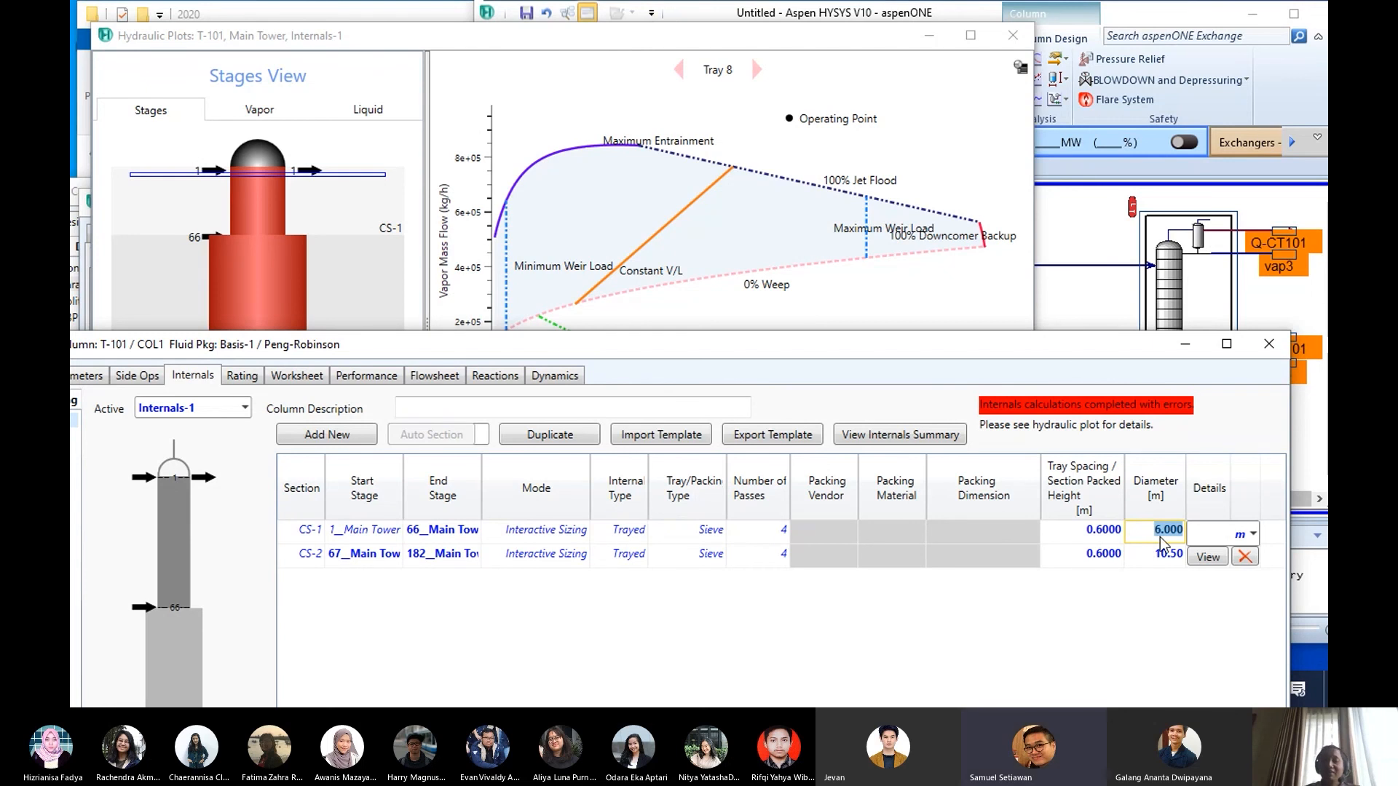
text(8)
key(Return)
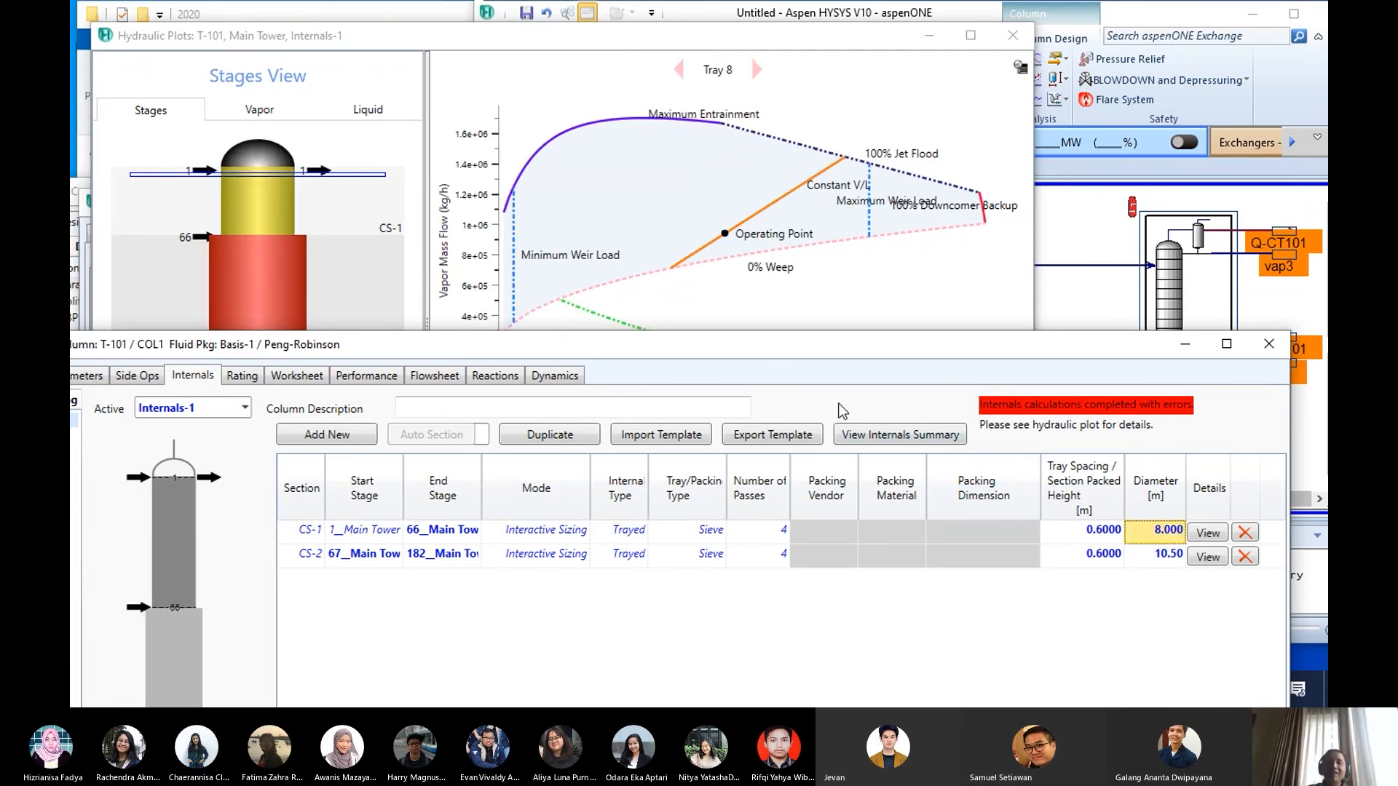
mouse_move(640, 109)
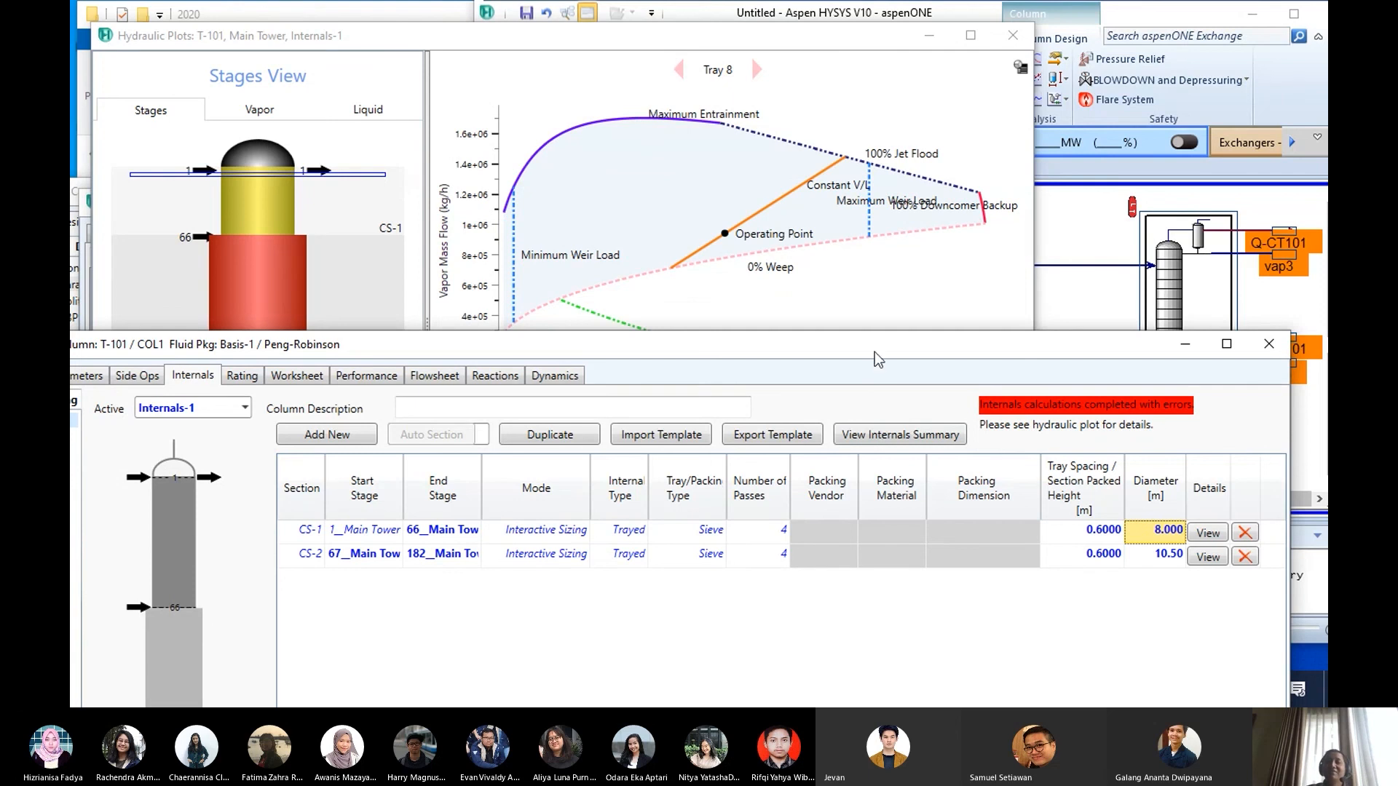
drag(876, 352, 884, 326)
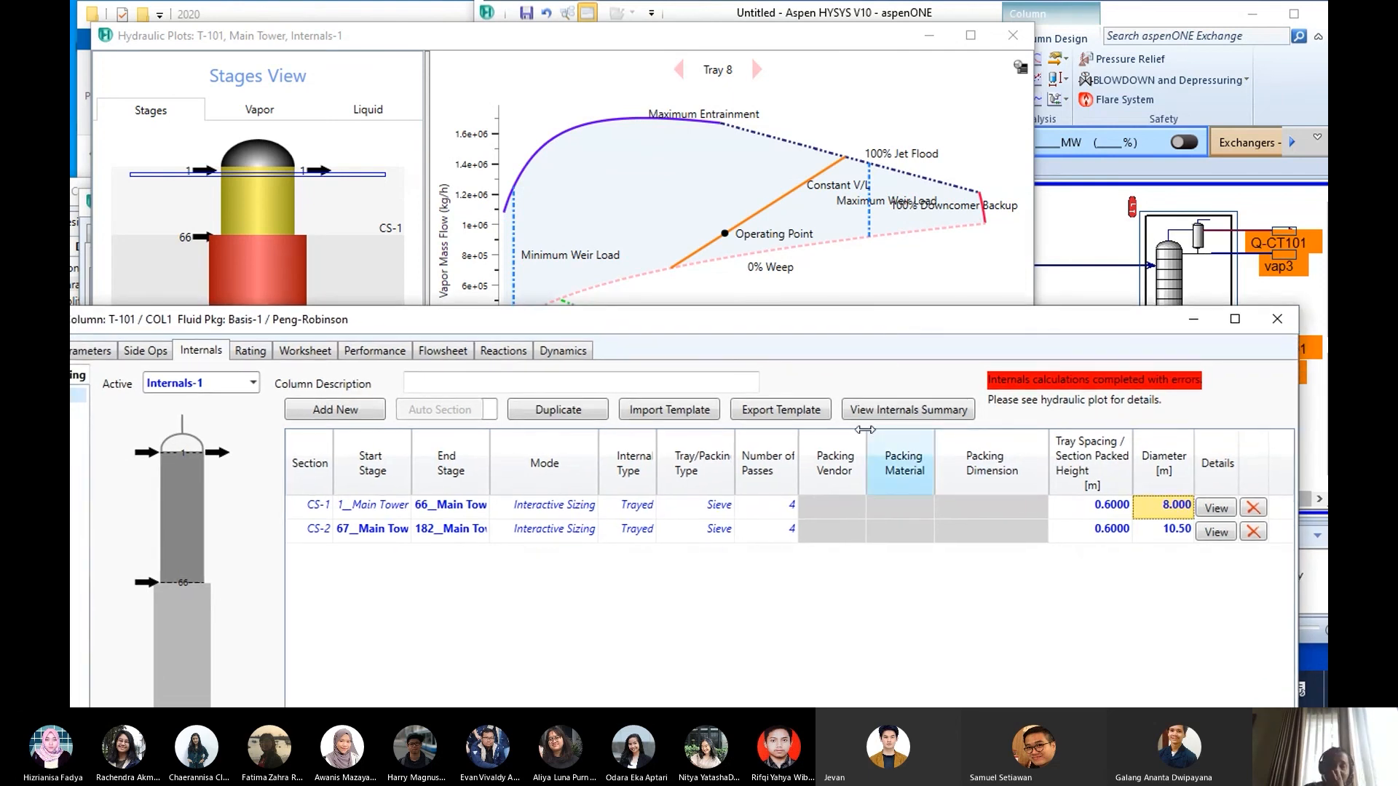
mouse_move(725, 234)
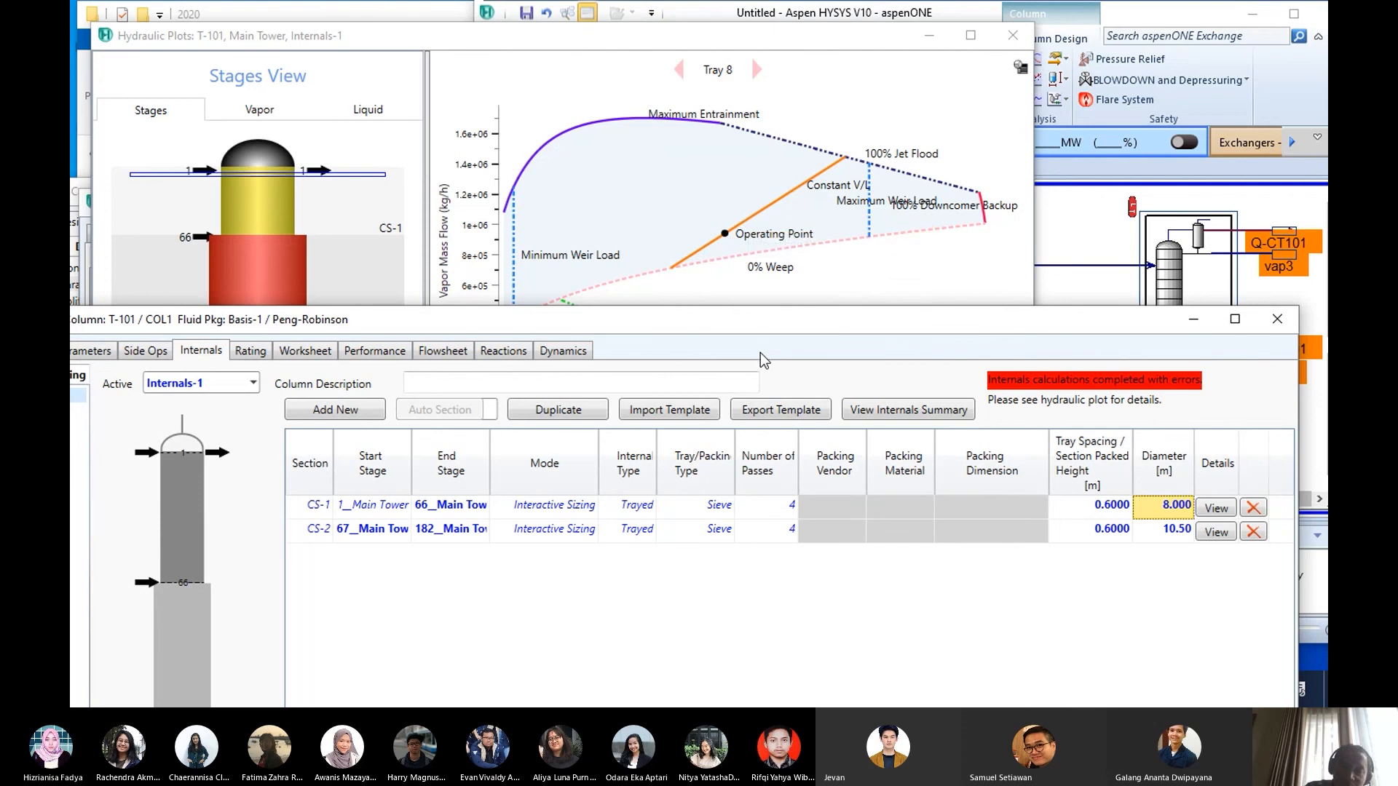
- Look up the Kasus 1 and Kasus 2 tray diameters in Table 3 of the case PDF in Foxit PhantomPDF
drag(762, 321, 732, 315)
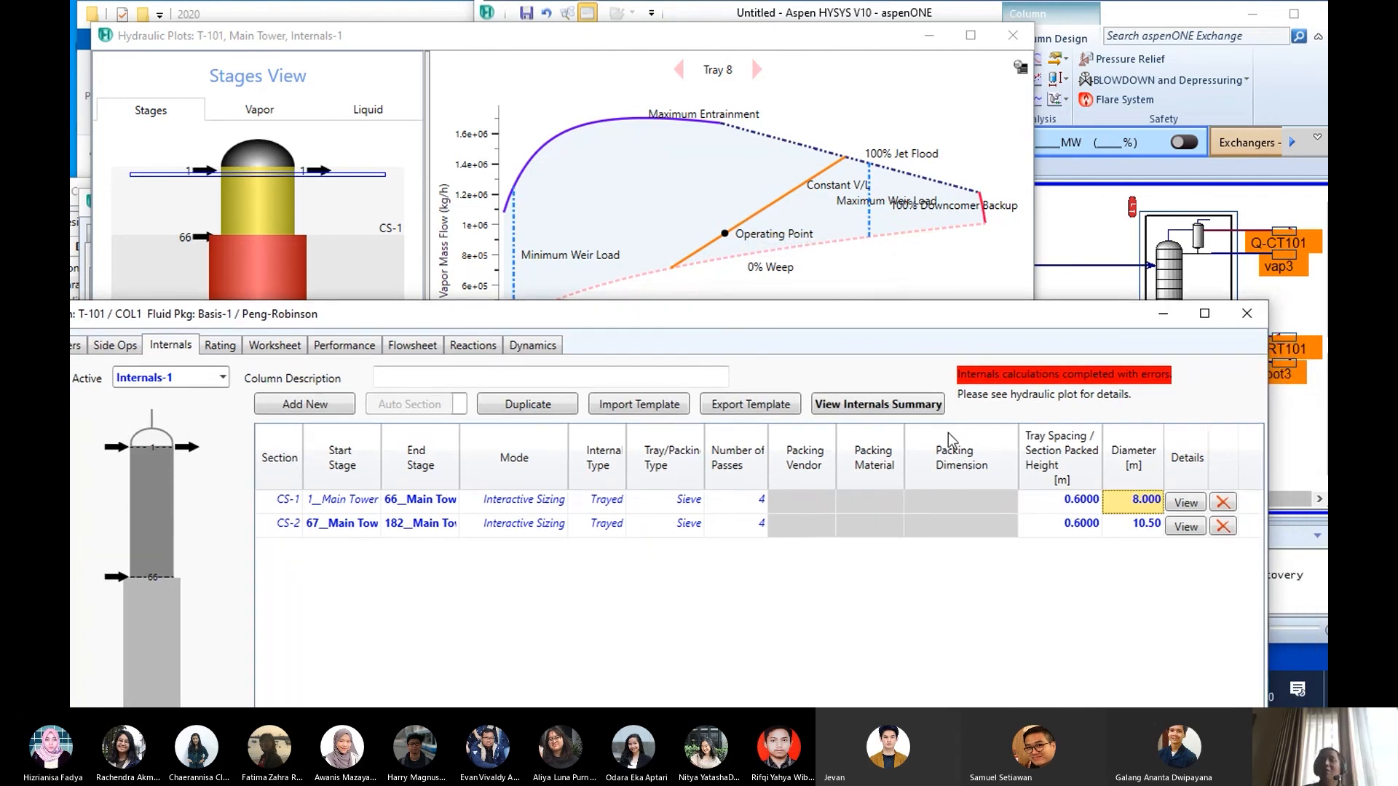
click(1136, 525)
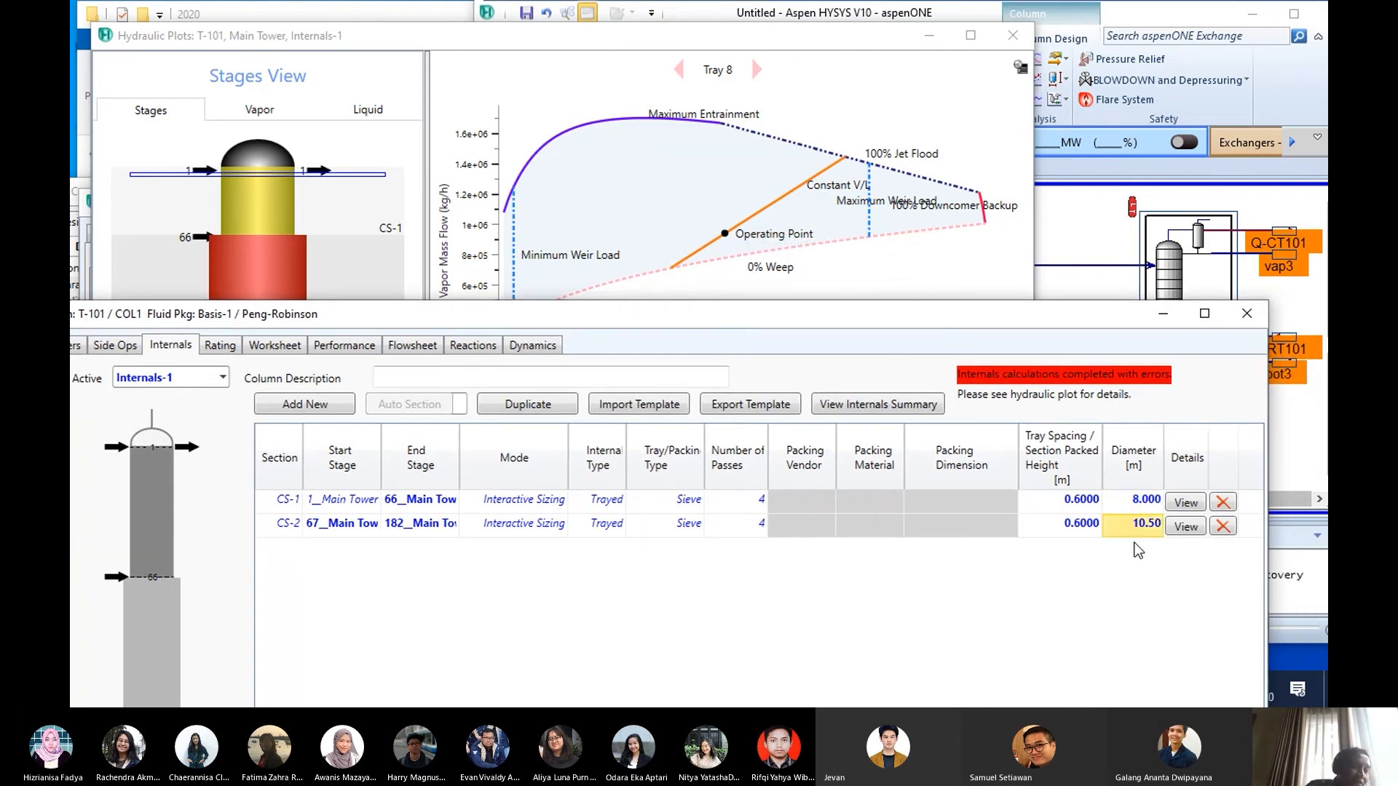
click(810, 663)
key(alt+Tab)
key(alt+Tab)
key(alt+Tab)
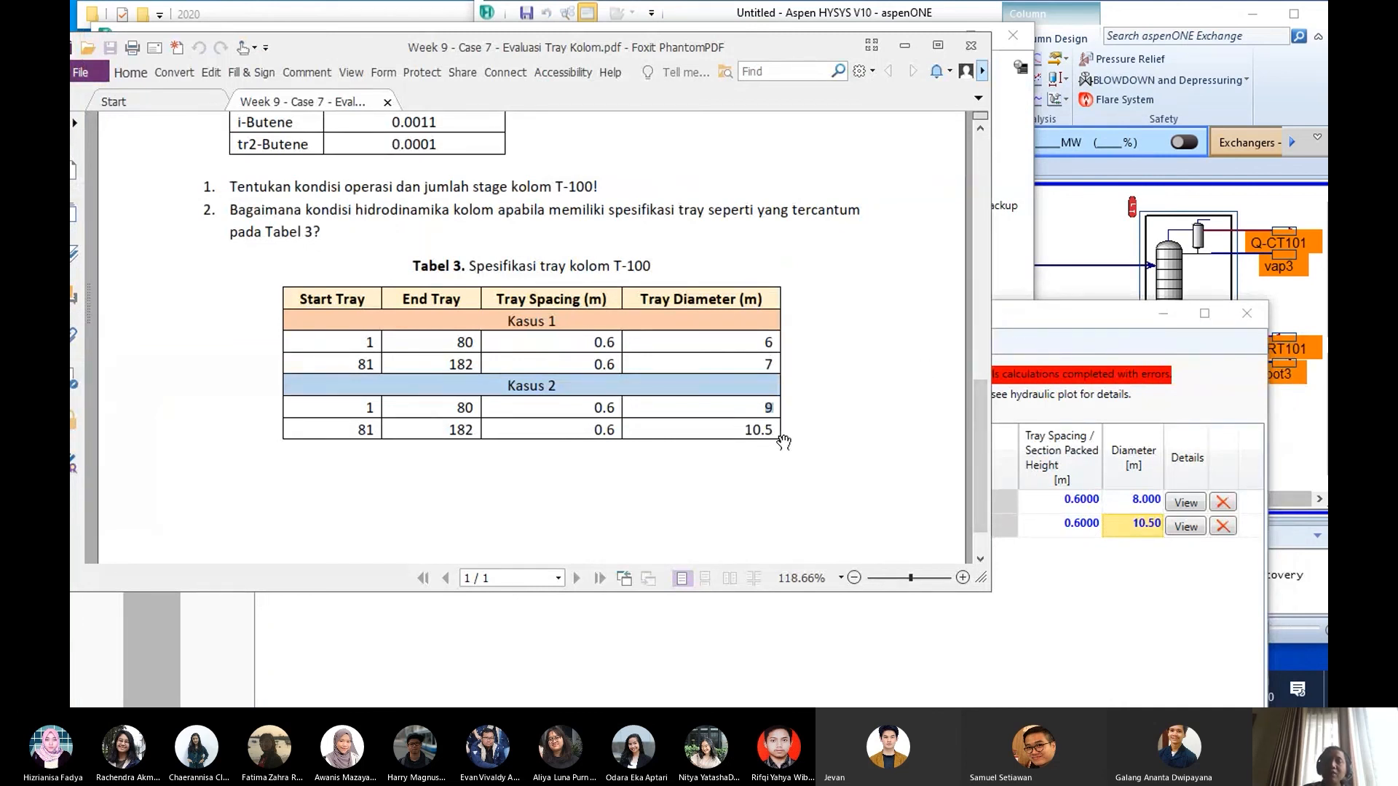
click(903, 46)
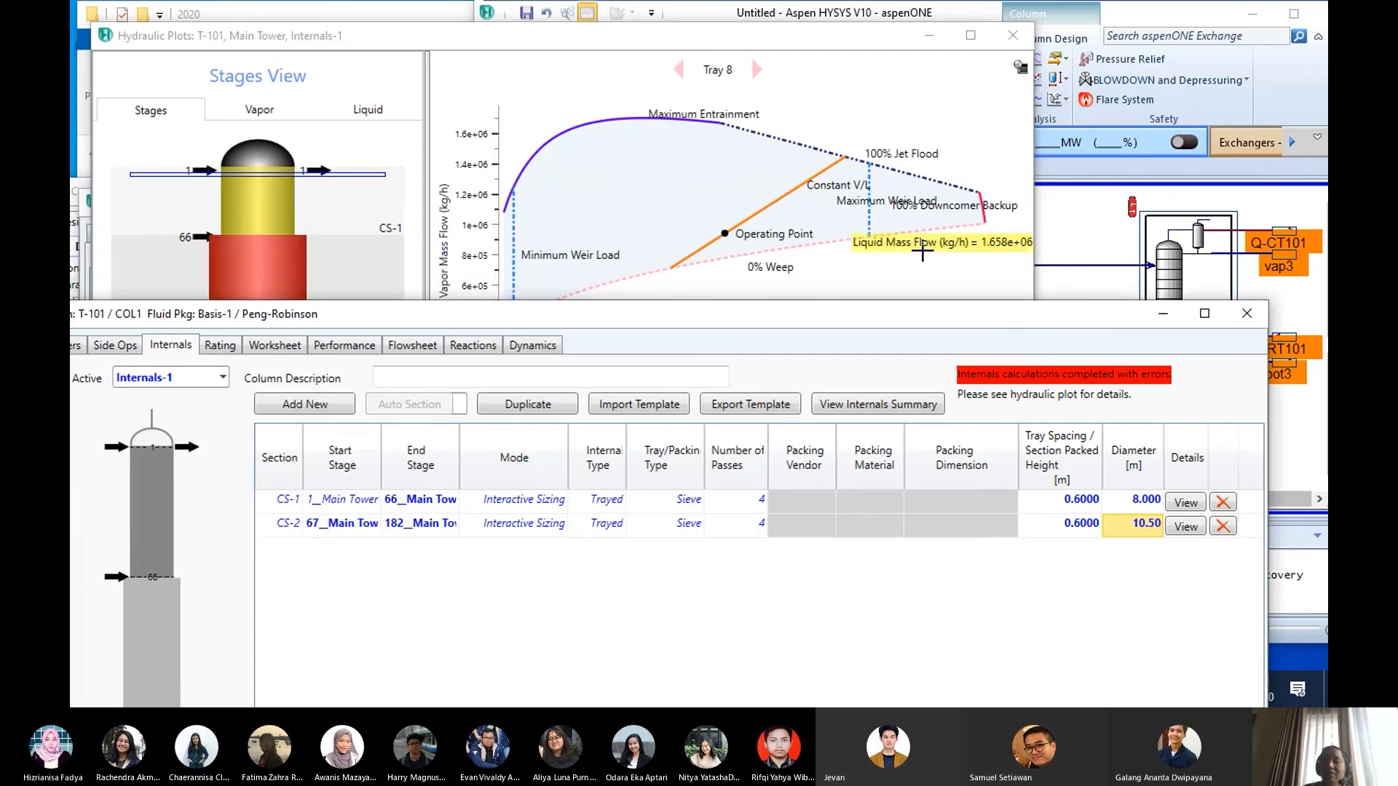
- Try a diameter of 7 m for section CS-2 and lower the column window to inspect both sections in the stages view
click(1119, 530)
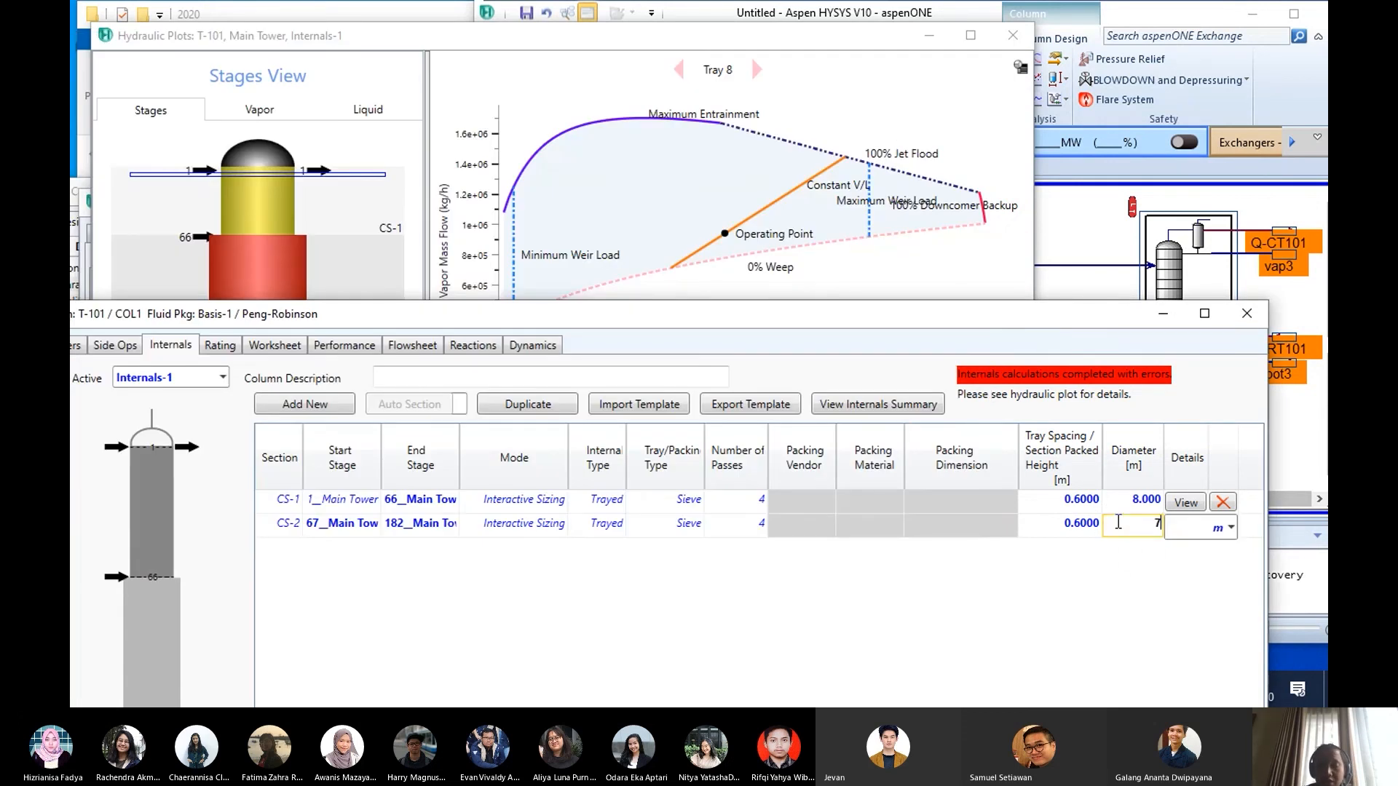
text(7)
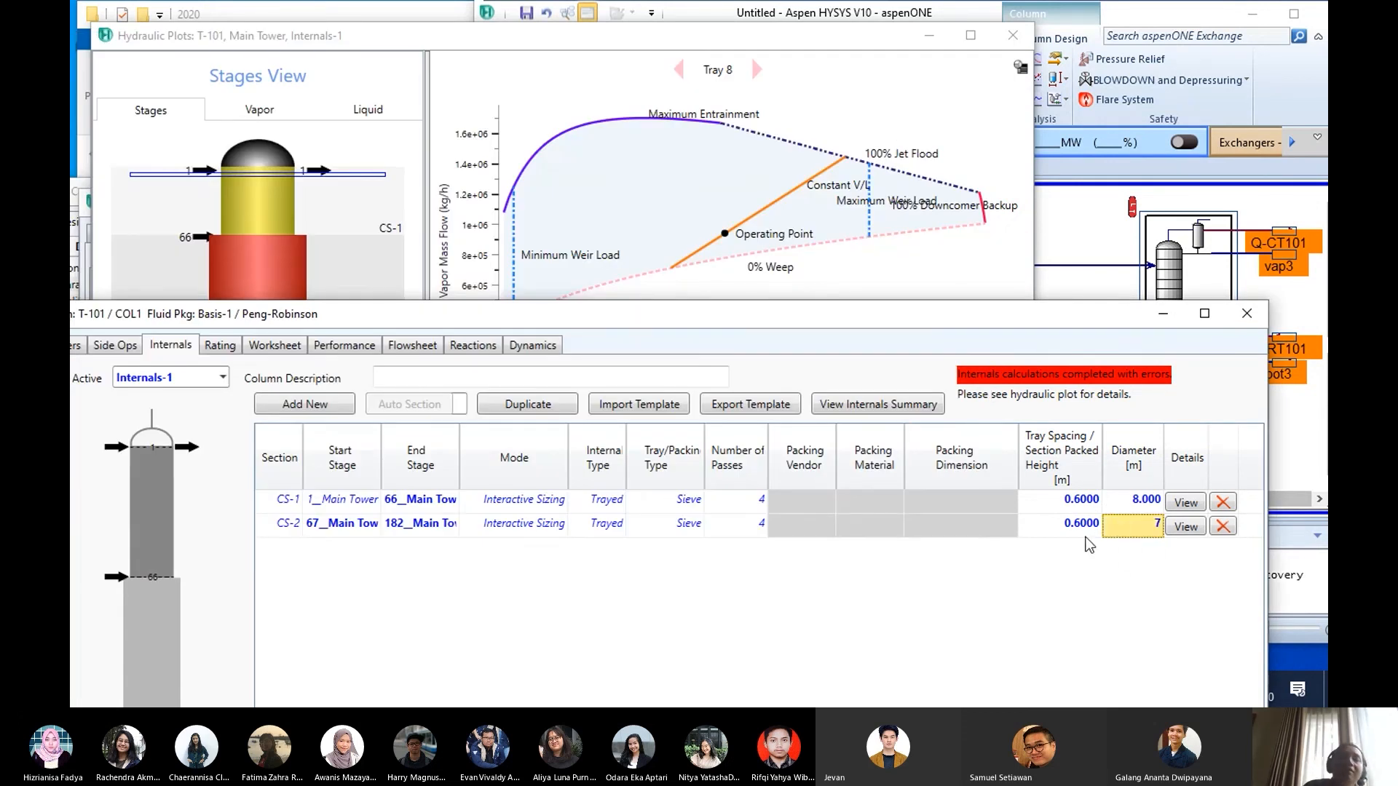
click(799, 367)
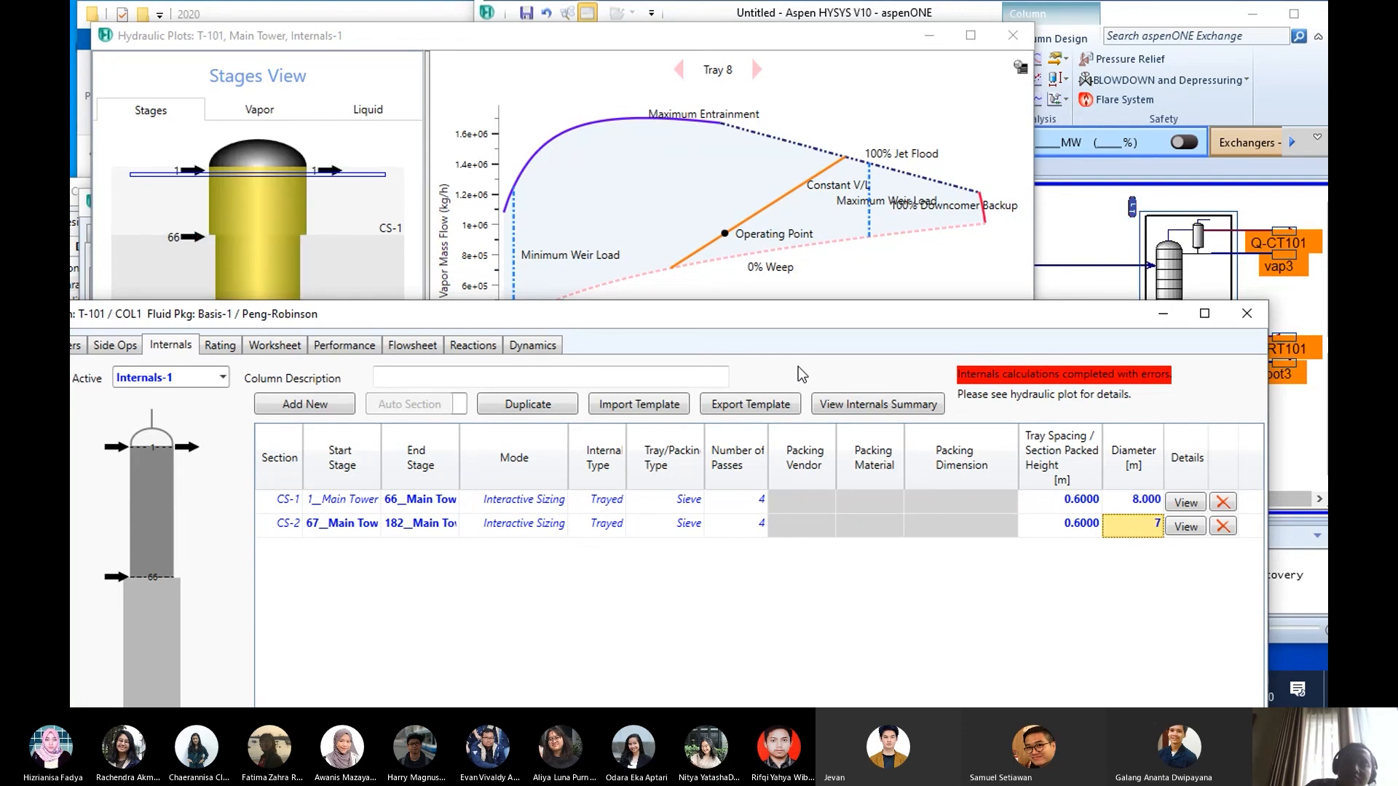
drag(685, 314, 693, 380)
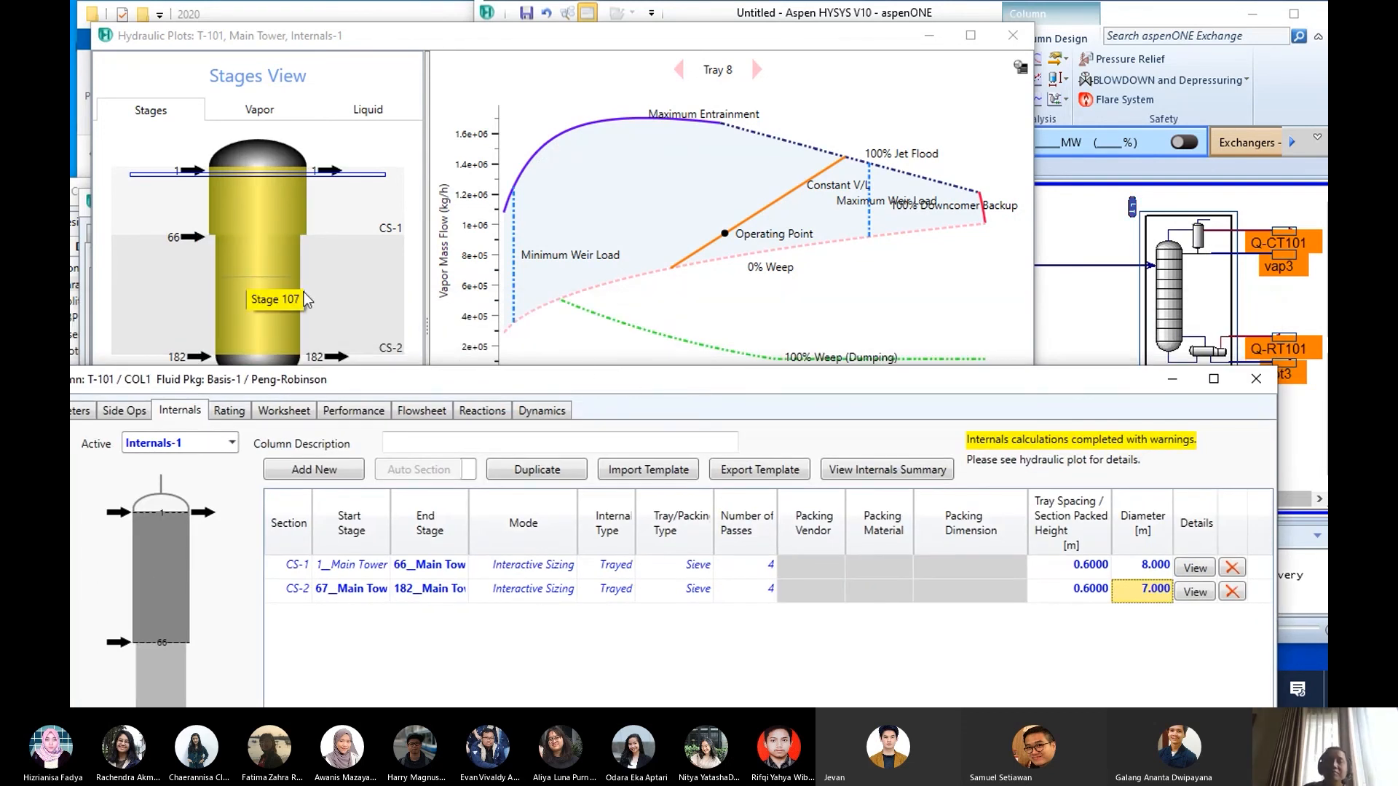
drag(697, 386, 704, 373)
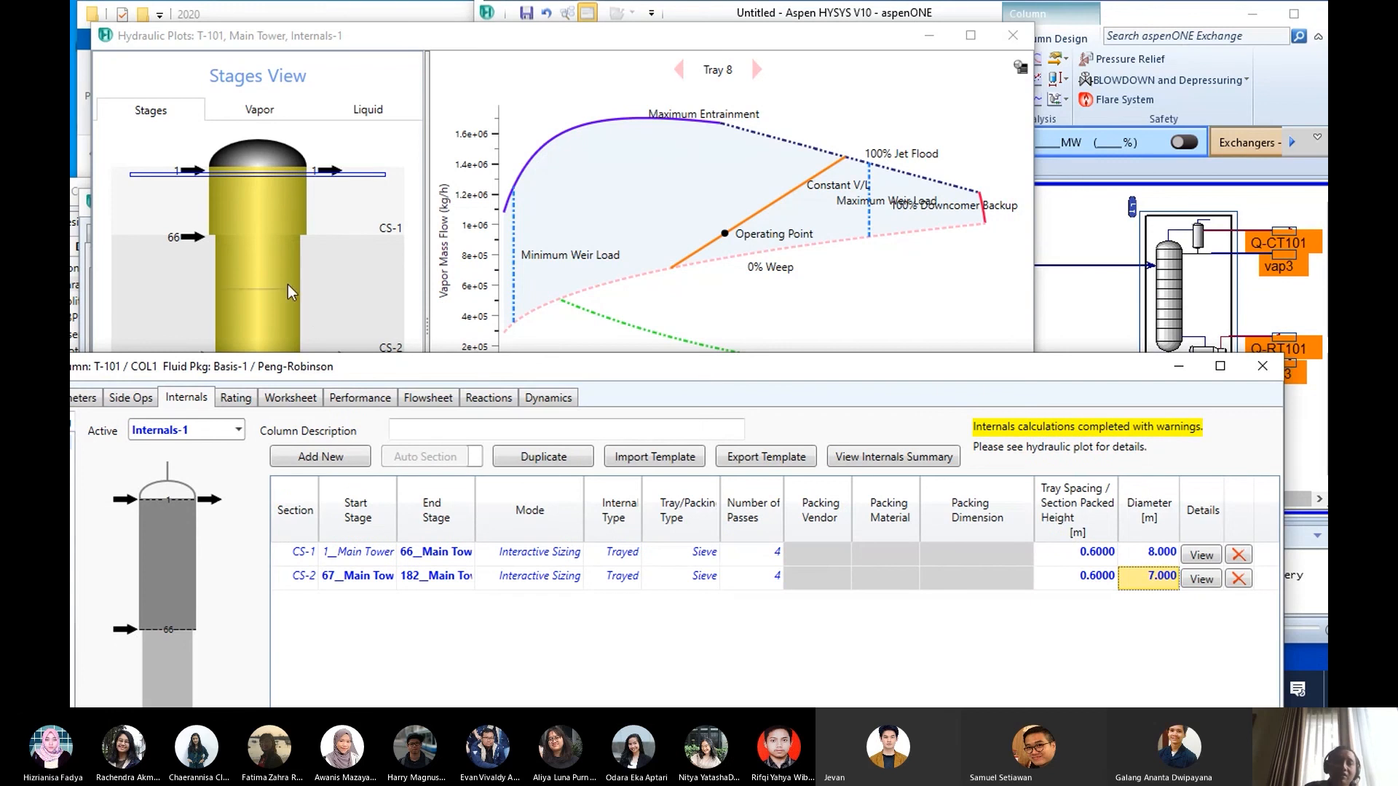
- Set the diameter of section CS-2 to 8 m and uncover the hydraulic plot to check the sections
mouse_move(1134, 583)
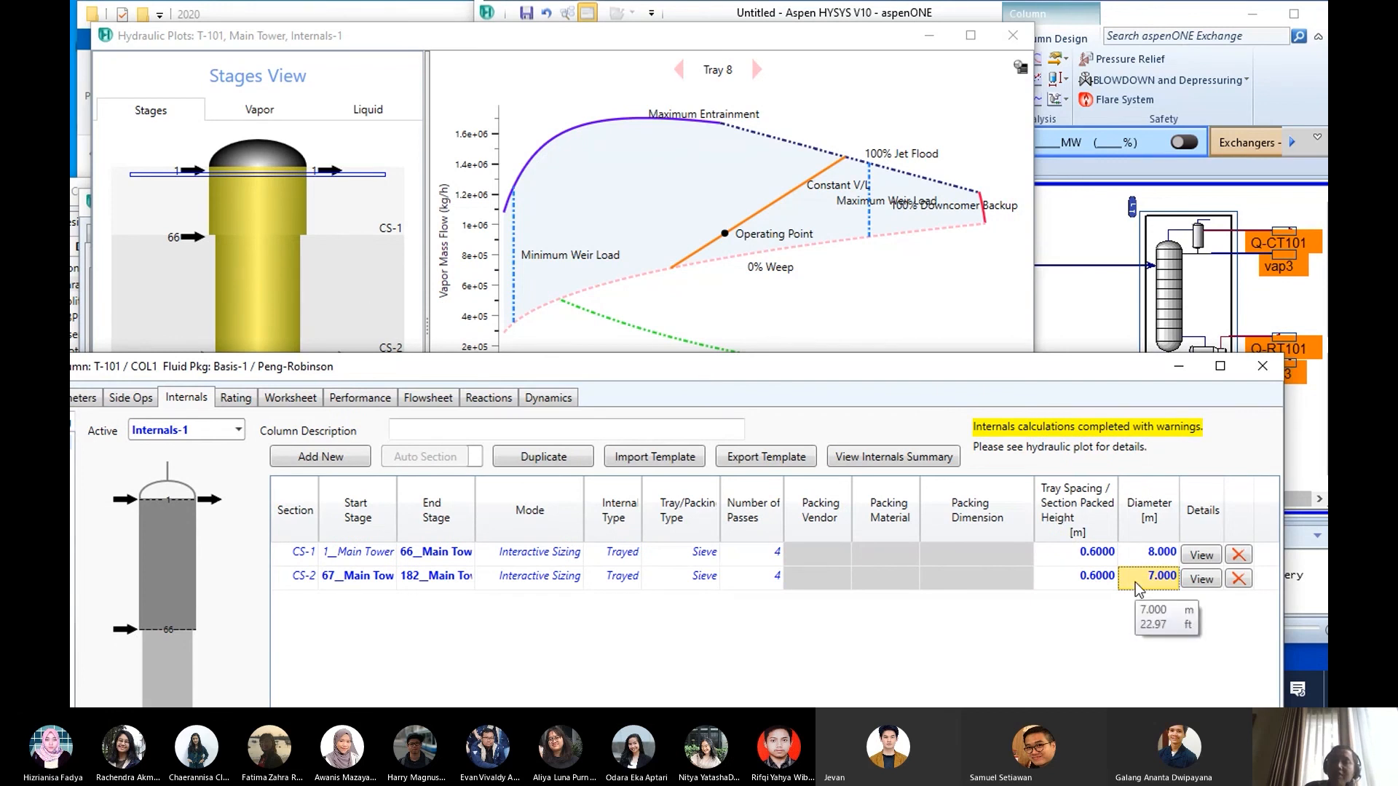
drag(1029, 374, 996, 316)
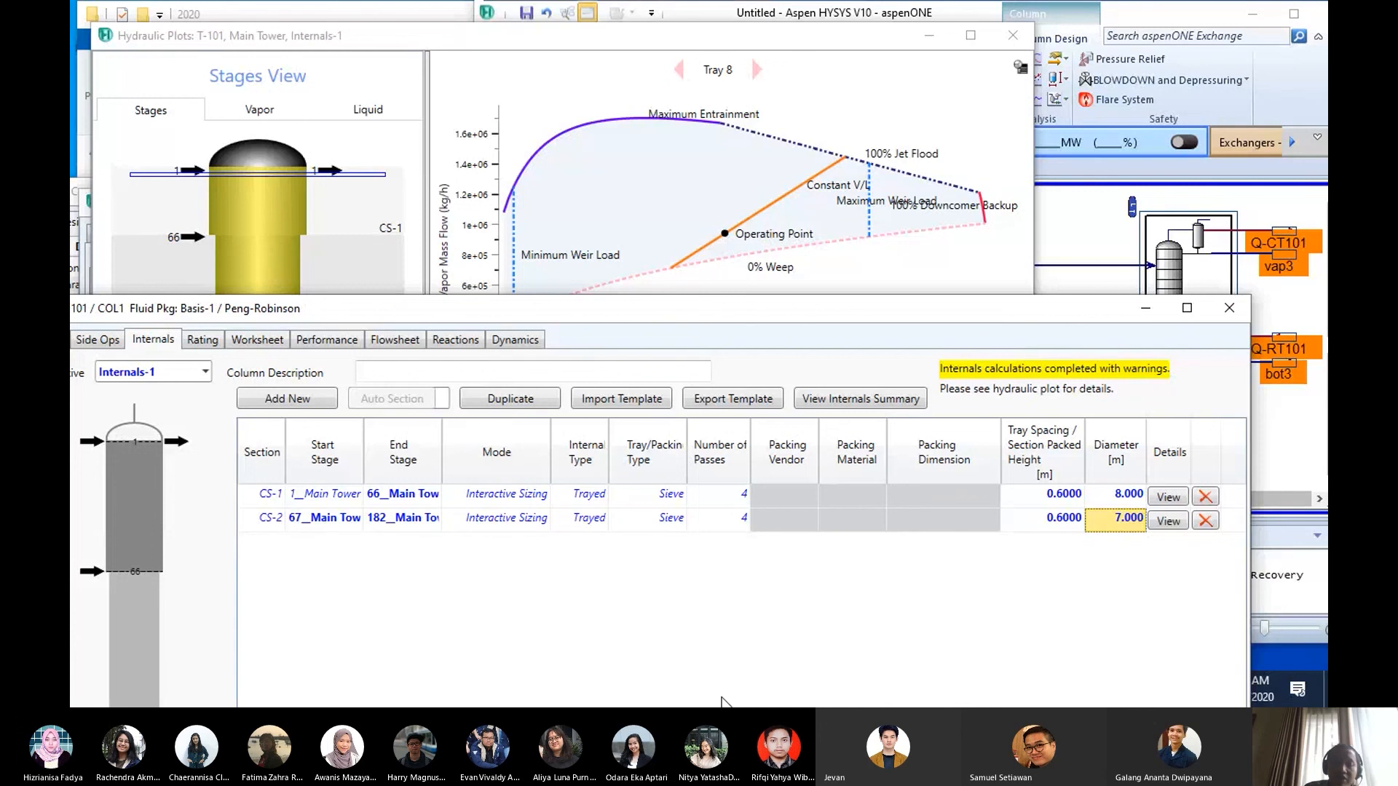
click(1115, 523)
text(8)
key(Return)
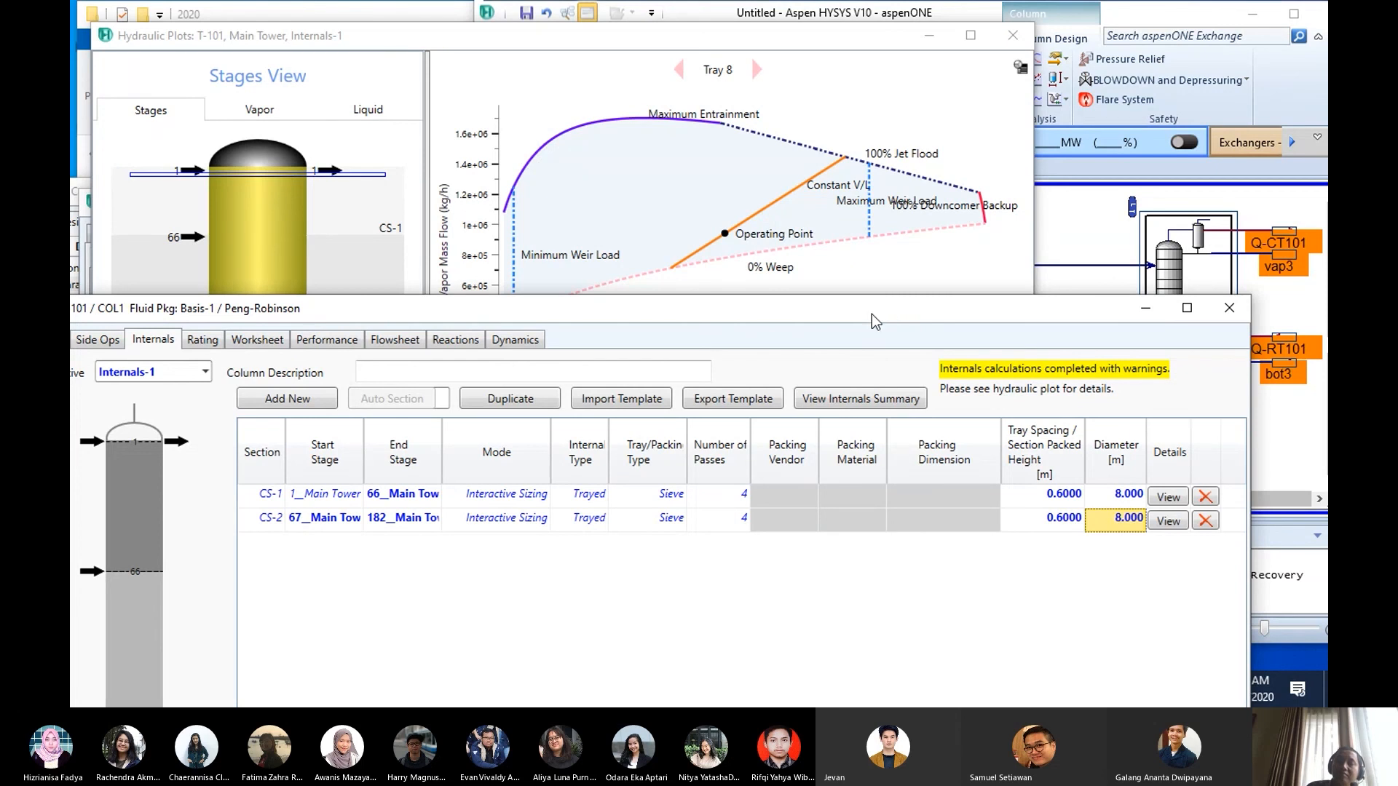
drag(874, 322, 918, 383)
mouse_move(678, 282)
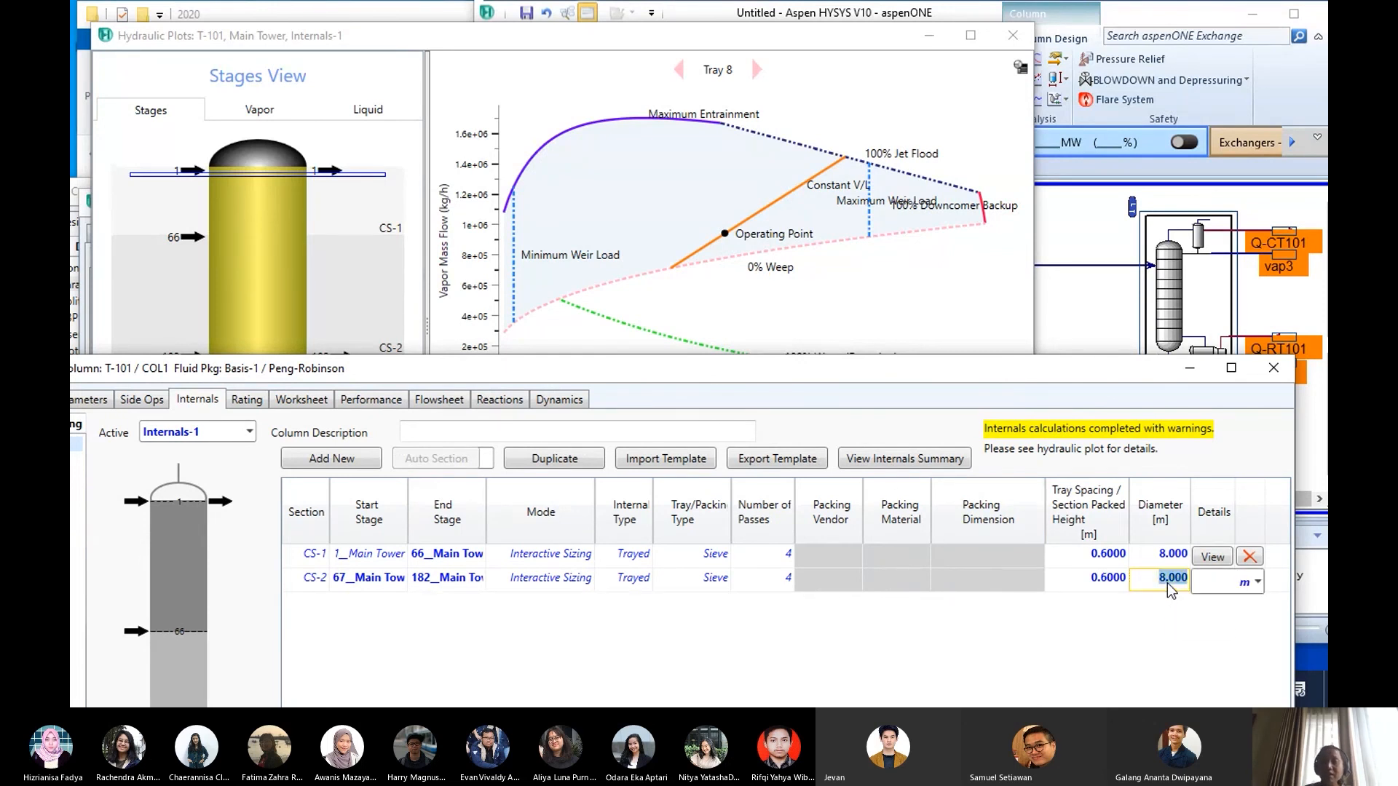
- Try a diameter of 9 m for section CS-2 and examine the operating point of tray 75 against the weeping limits
text(9)
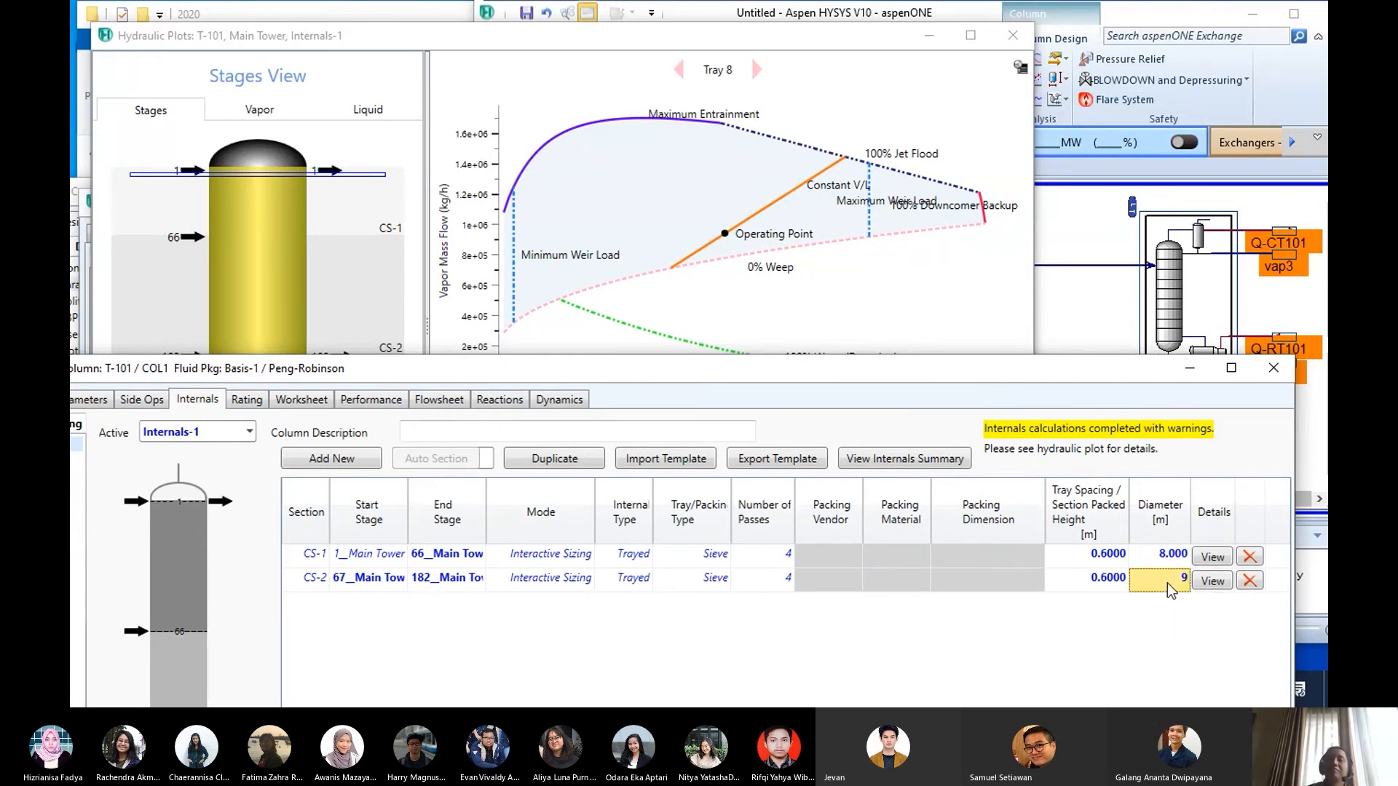
key(Return)
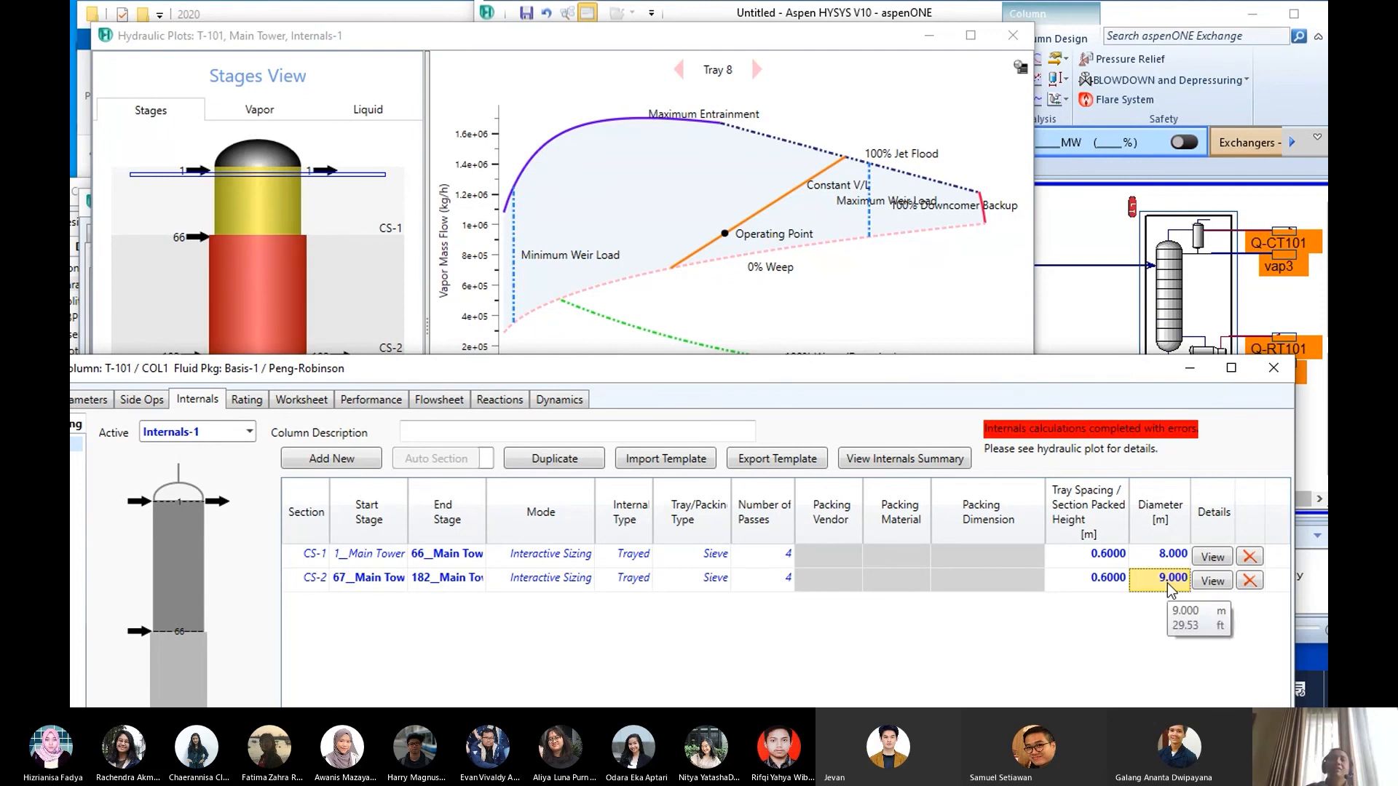
click(257, 245)
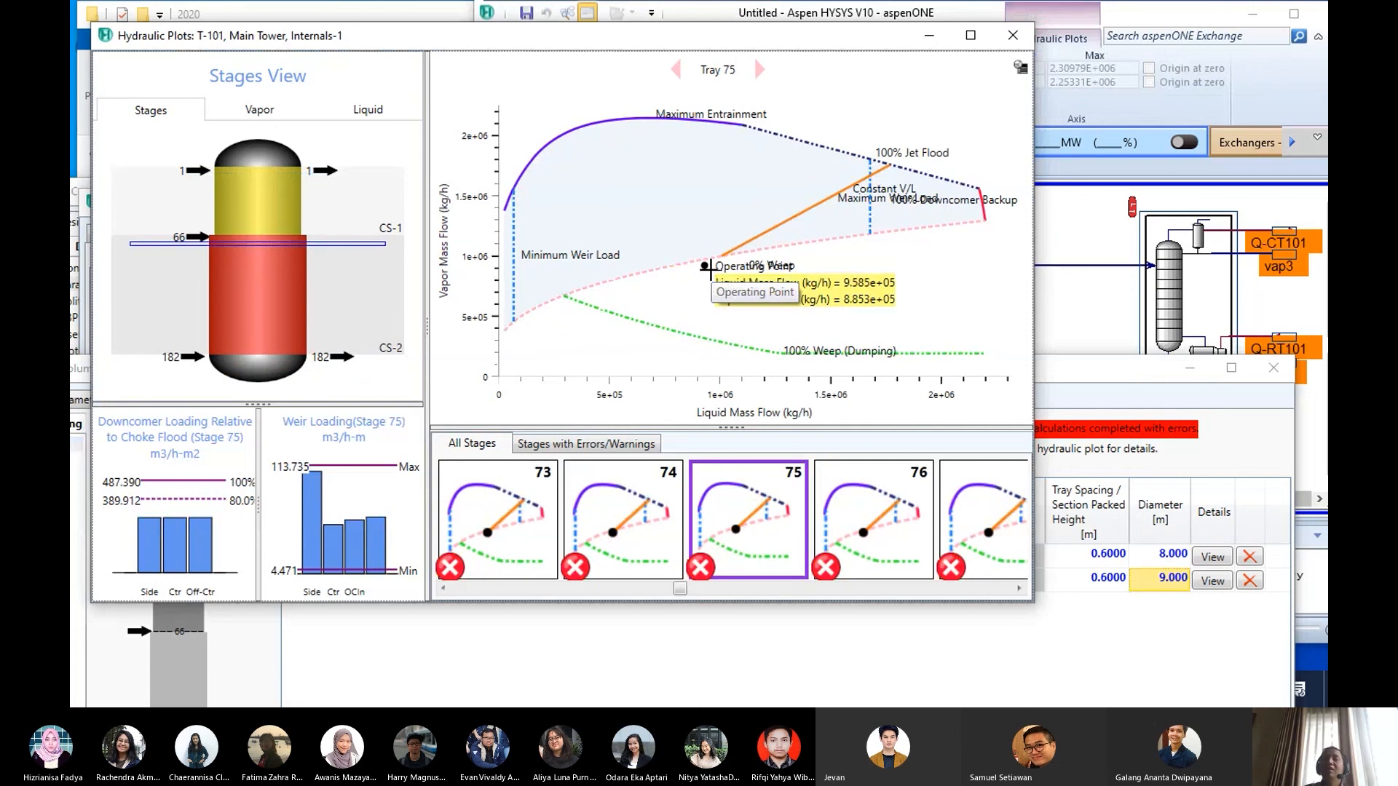
mouse_move(692, 343)
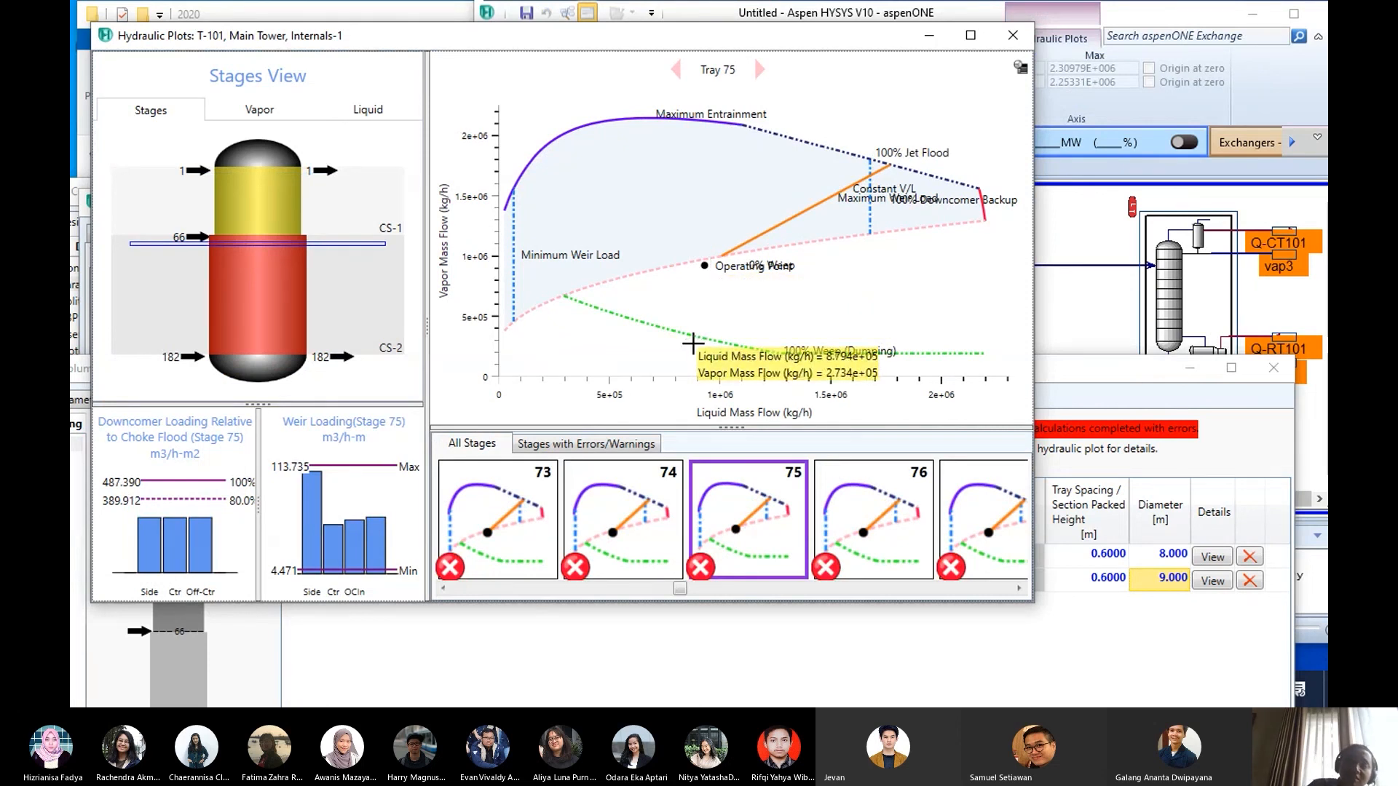
mouse_move(628, 281)
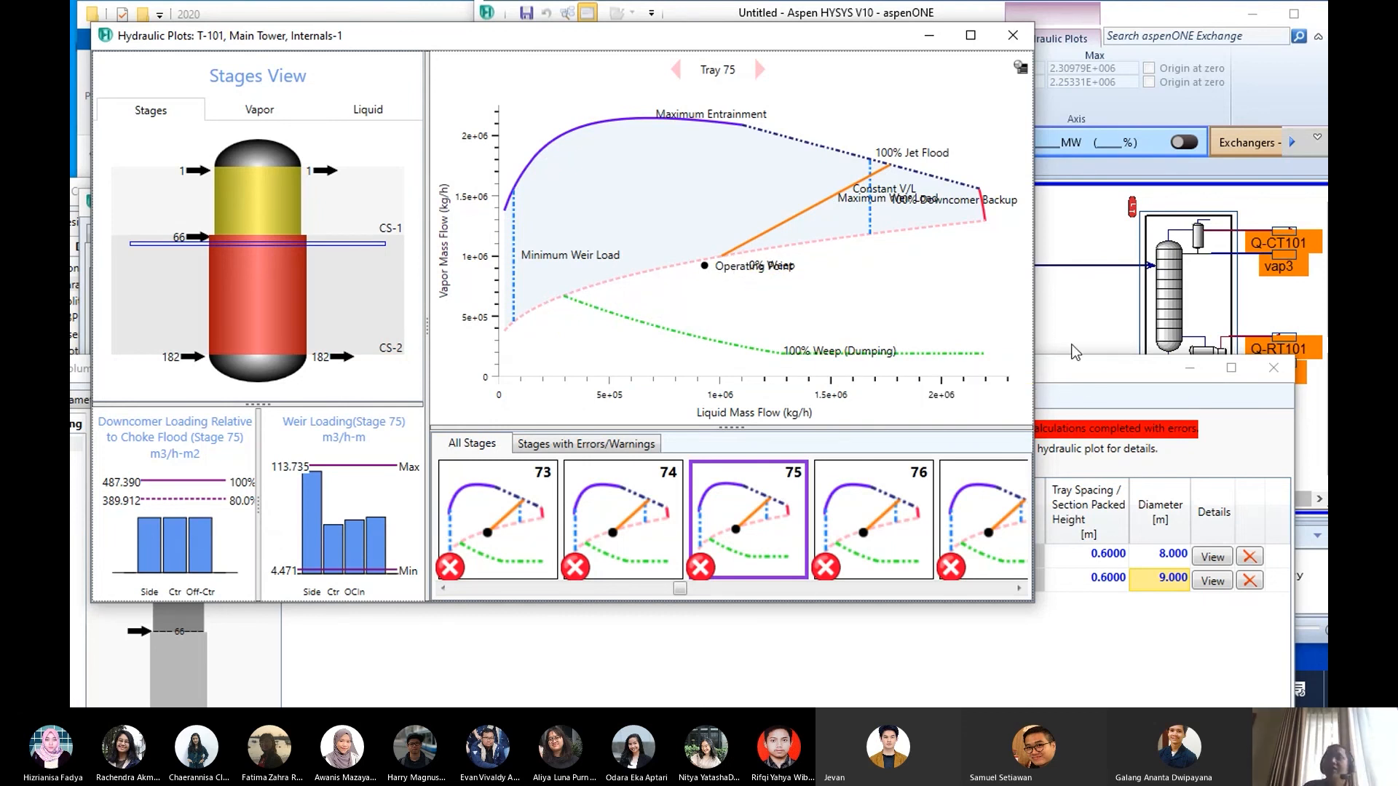
- Set the diameter of section CS-2 back to 8 m and check tray 75 in the hydraulic plot
click(1054, 377)
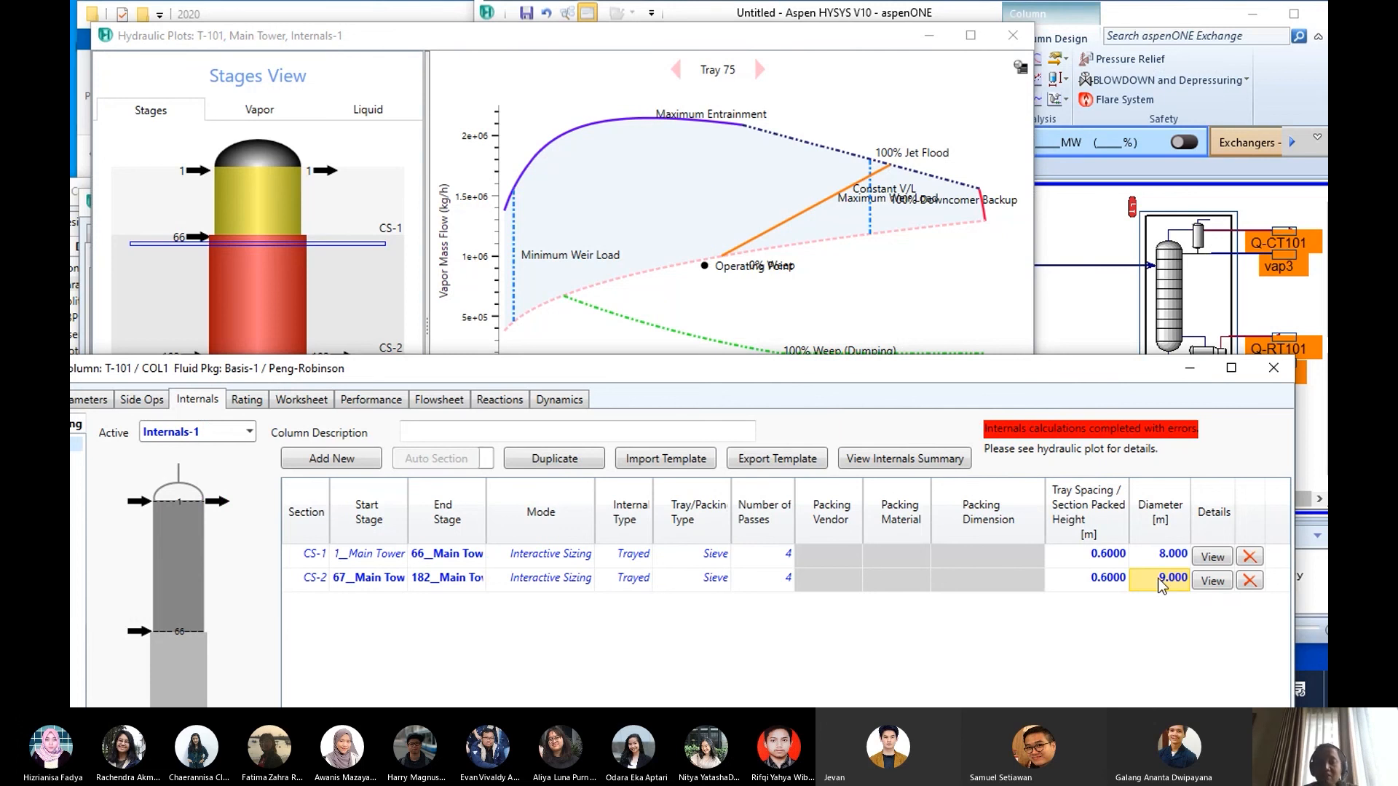
text(8)
key(Return)
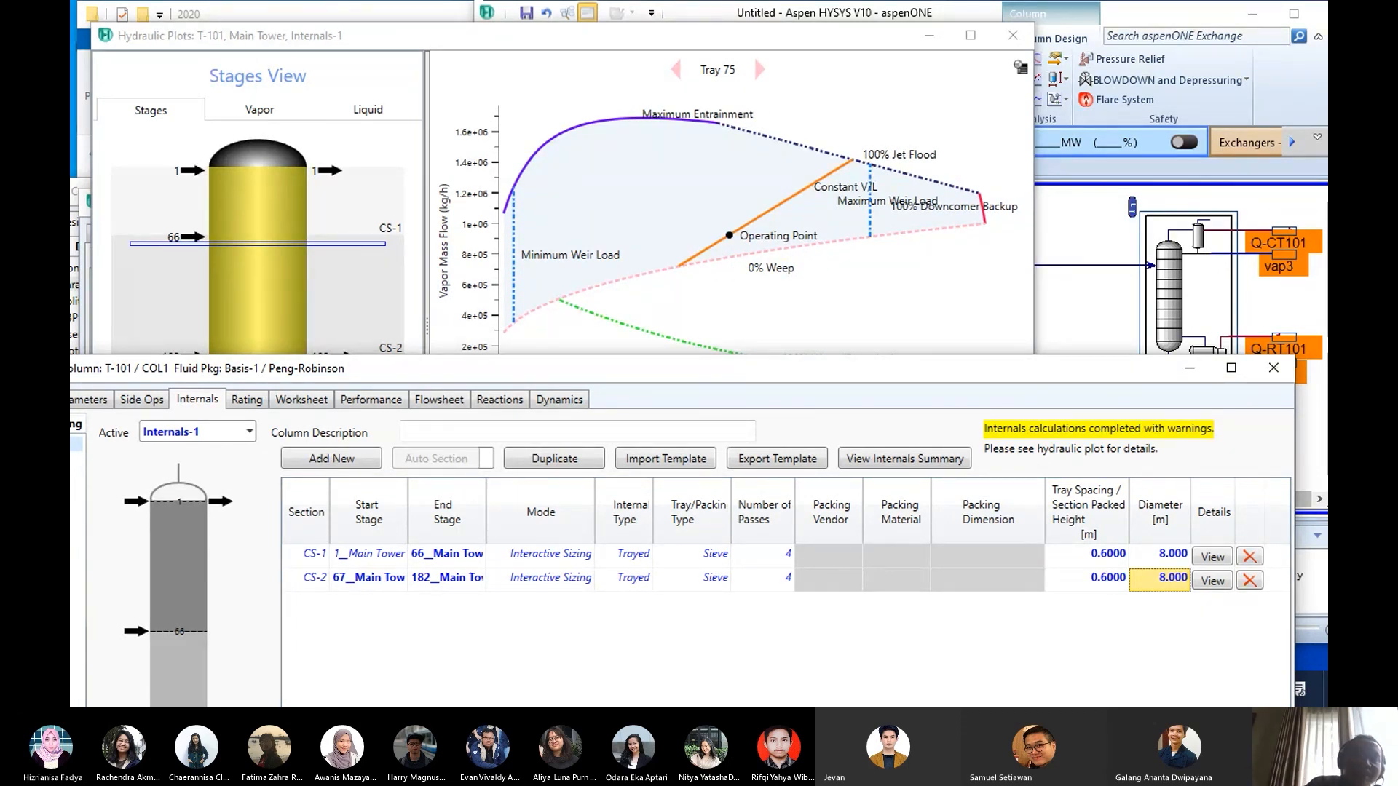
drag(452, 375, 321, 310)
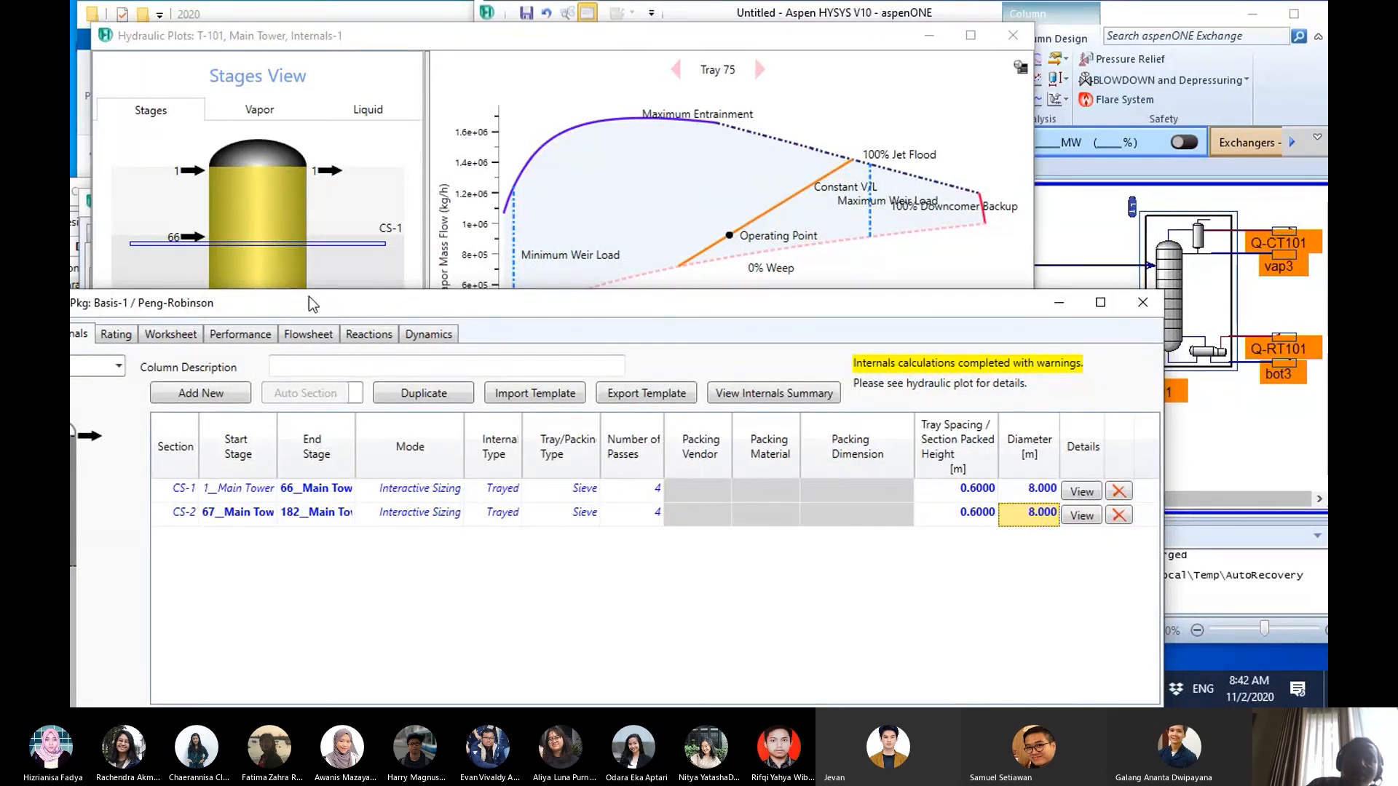
drag(315, 310, 340, 377)
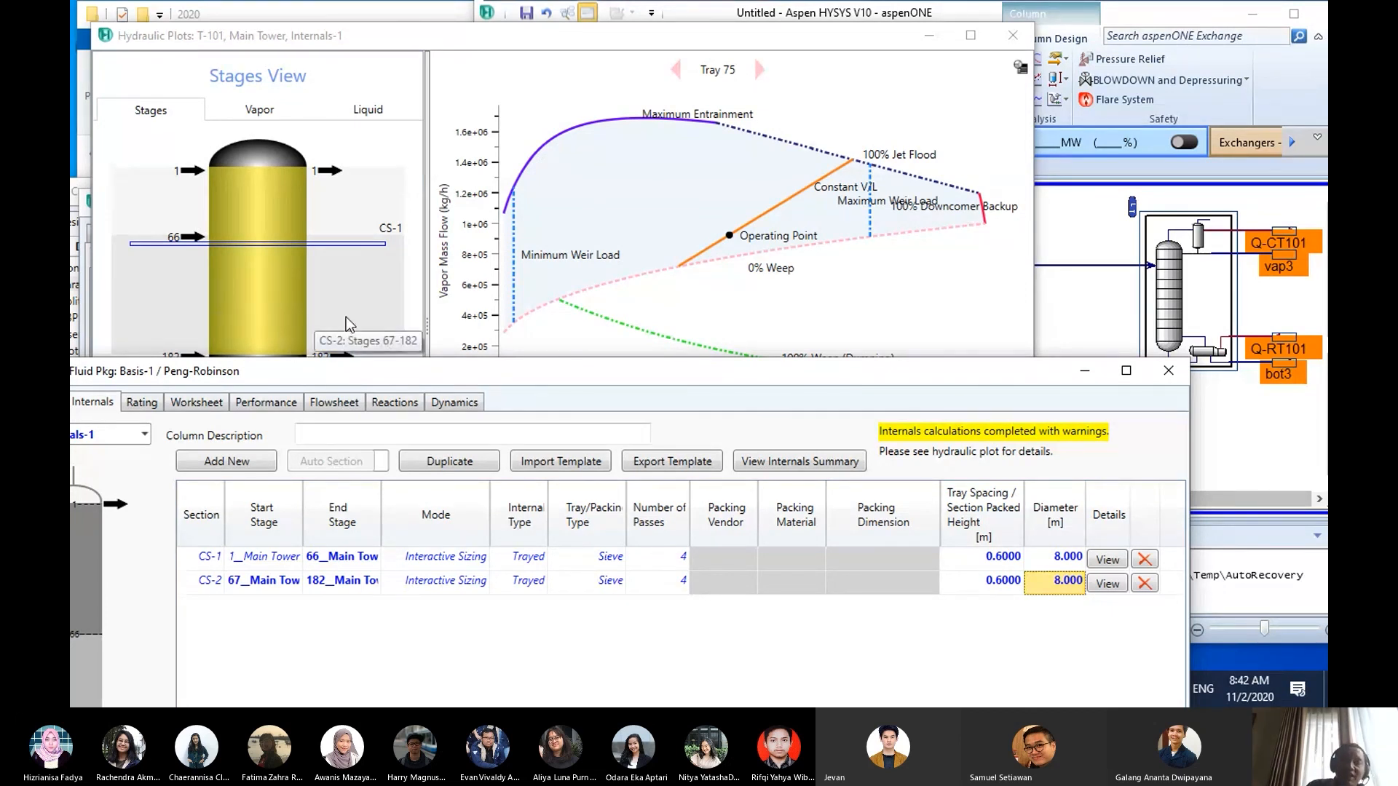
- Bring the full T-101 internals table into view and change the tray type of sections CS-1 and CS-2 to Ballast-V4
drag(499, 372, 650, 126)
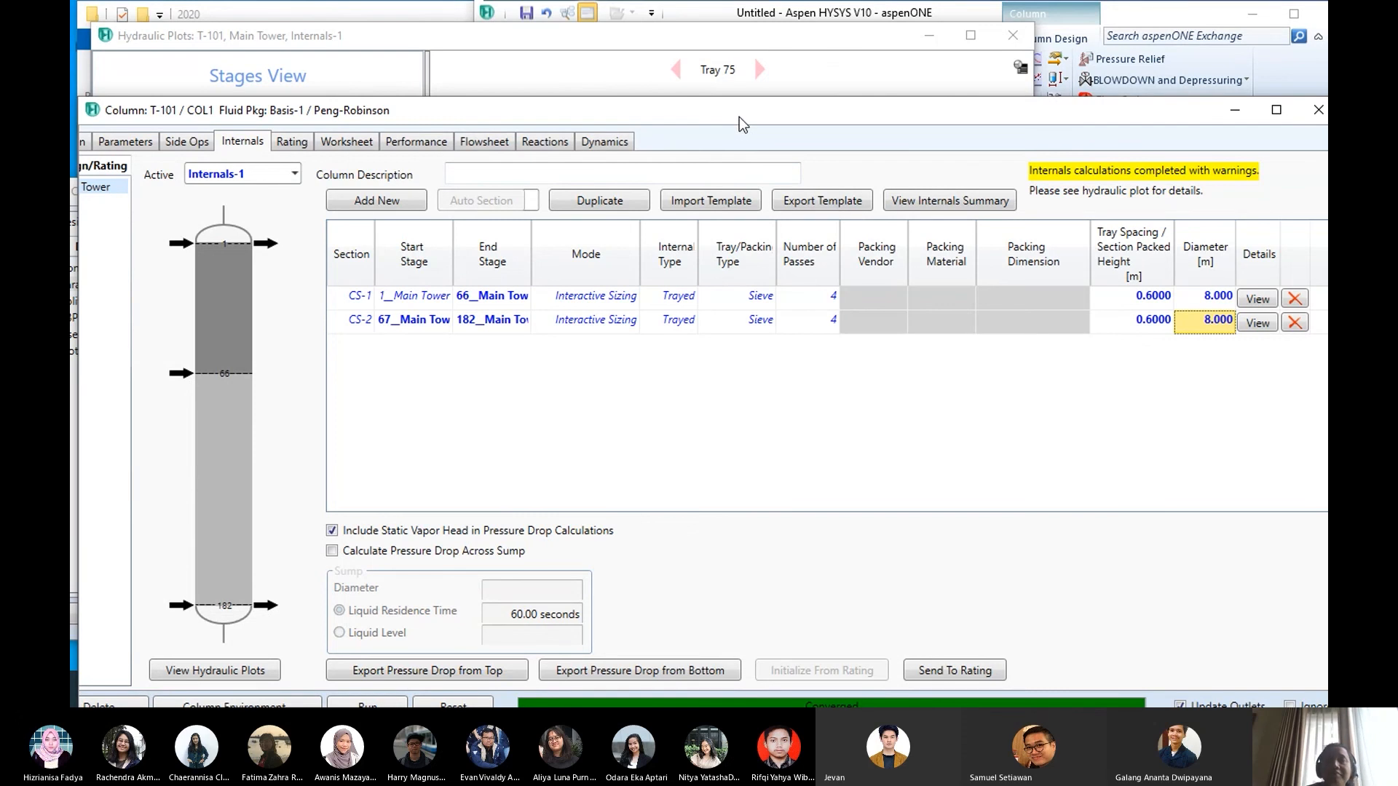
drag(740, 128, 708, 80)
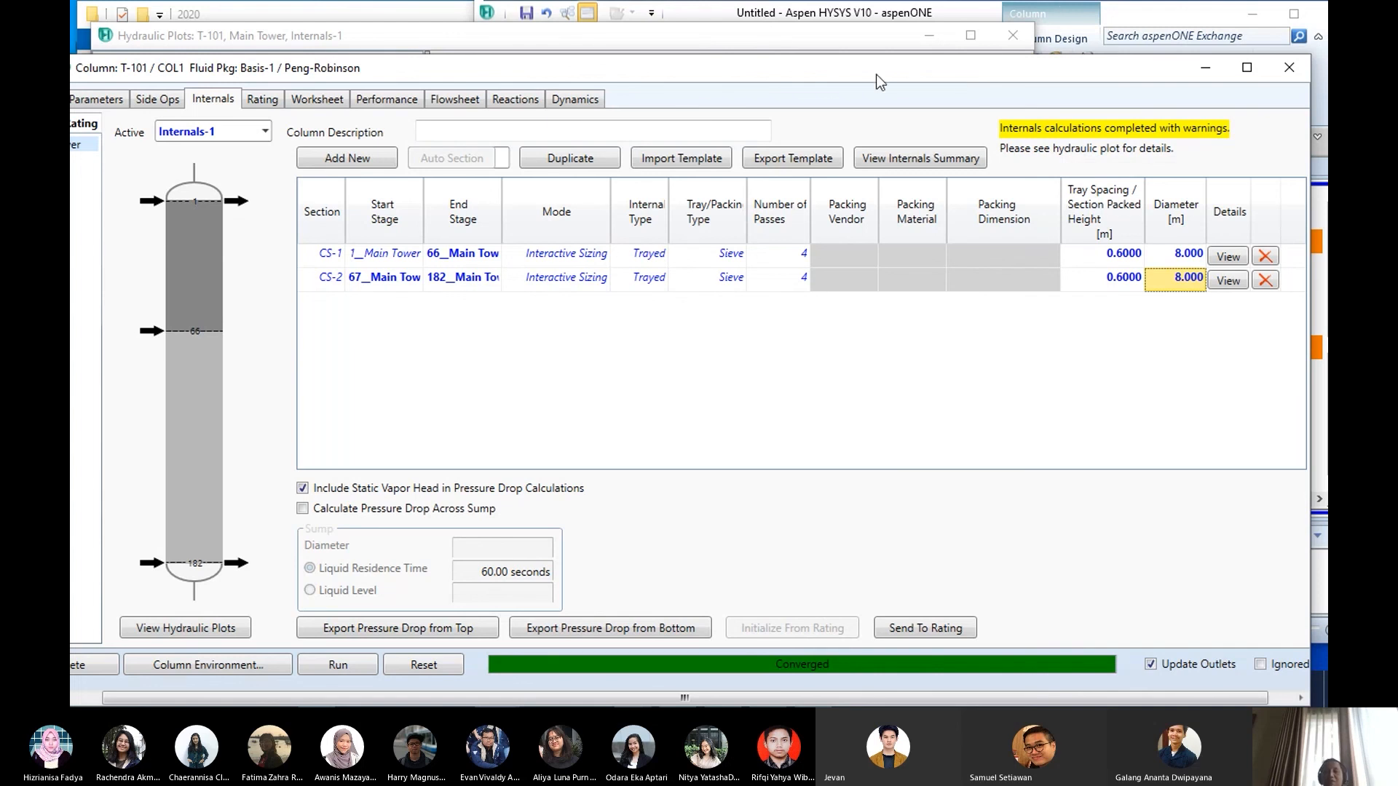
drag(876, 74, 970, 42)
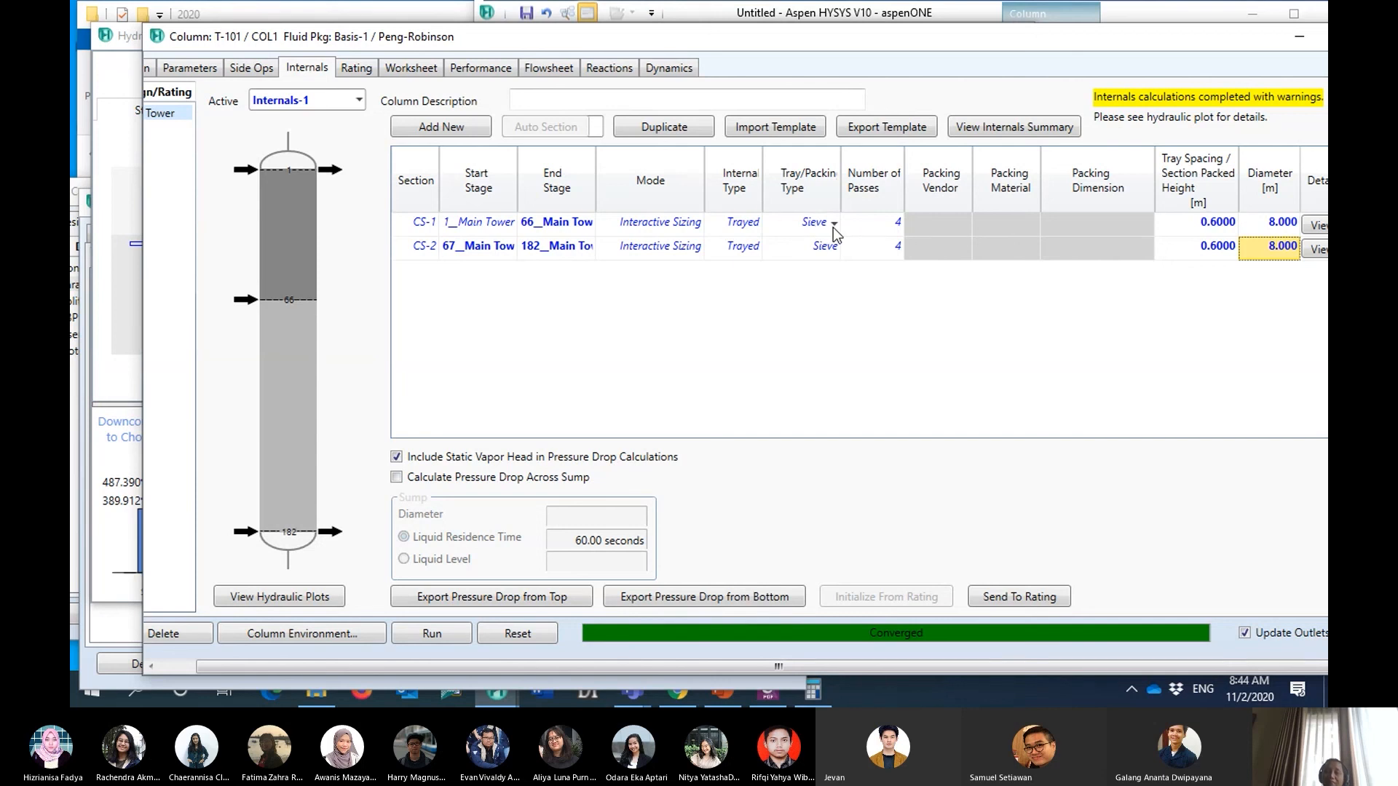
drag(853, 37, 783, 28)
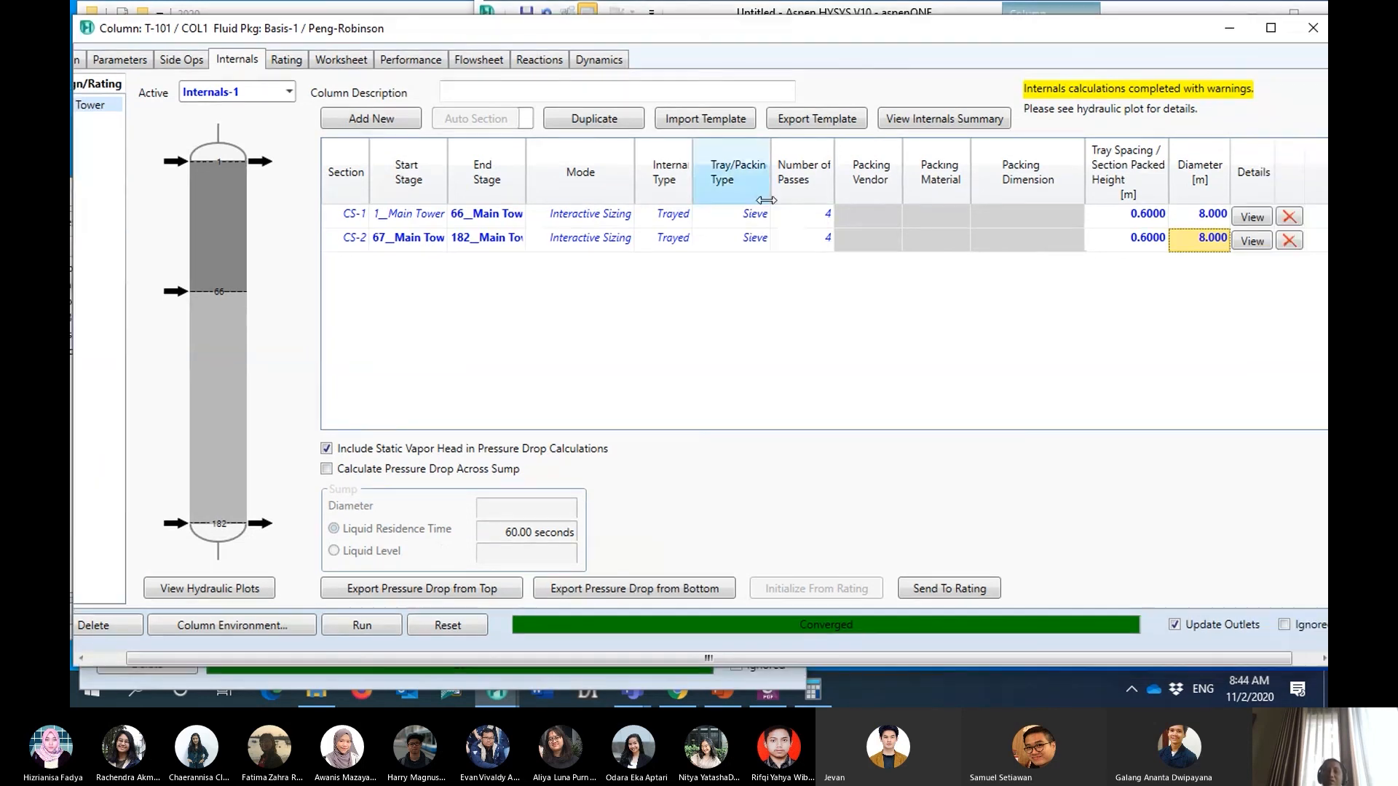
click(766, 218)
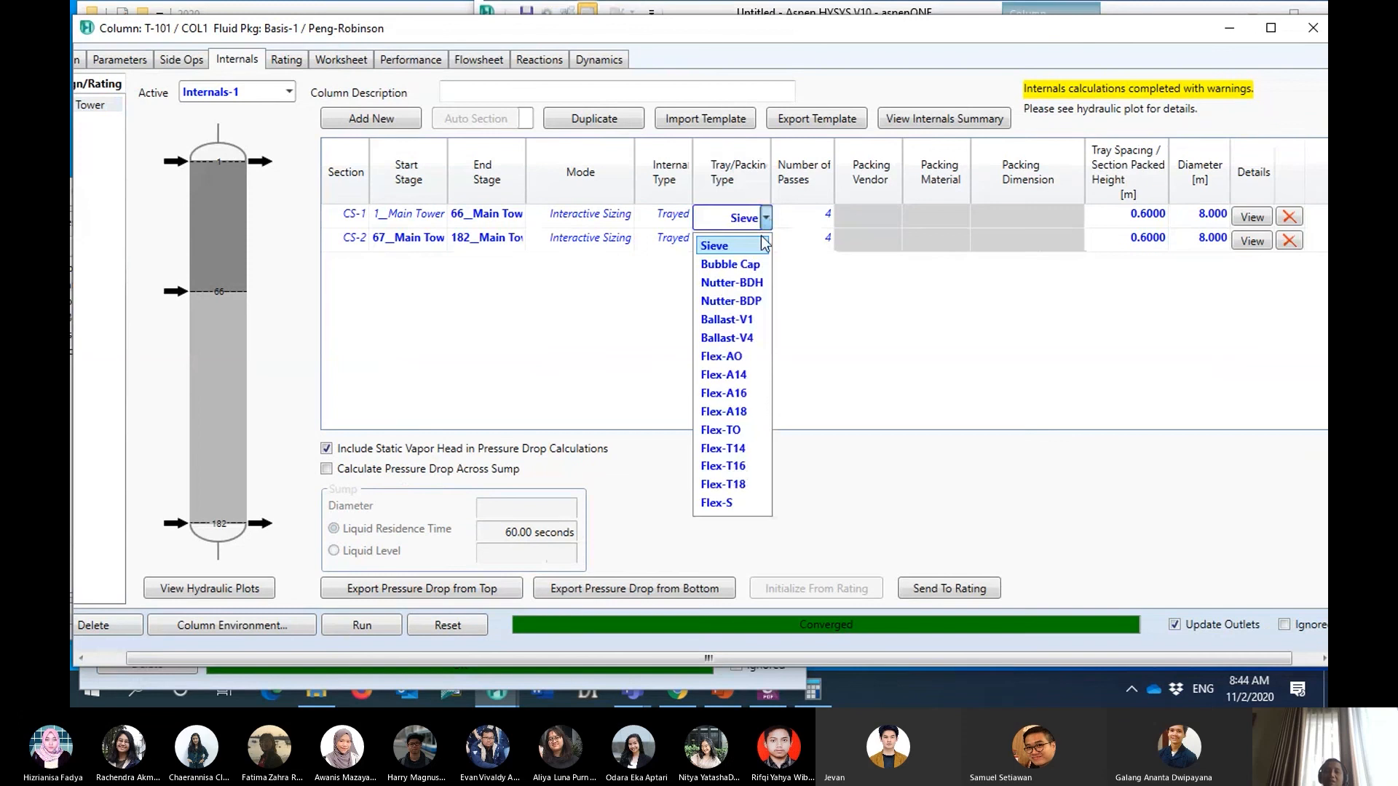
click(745, 341)
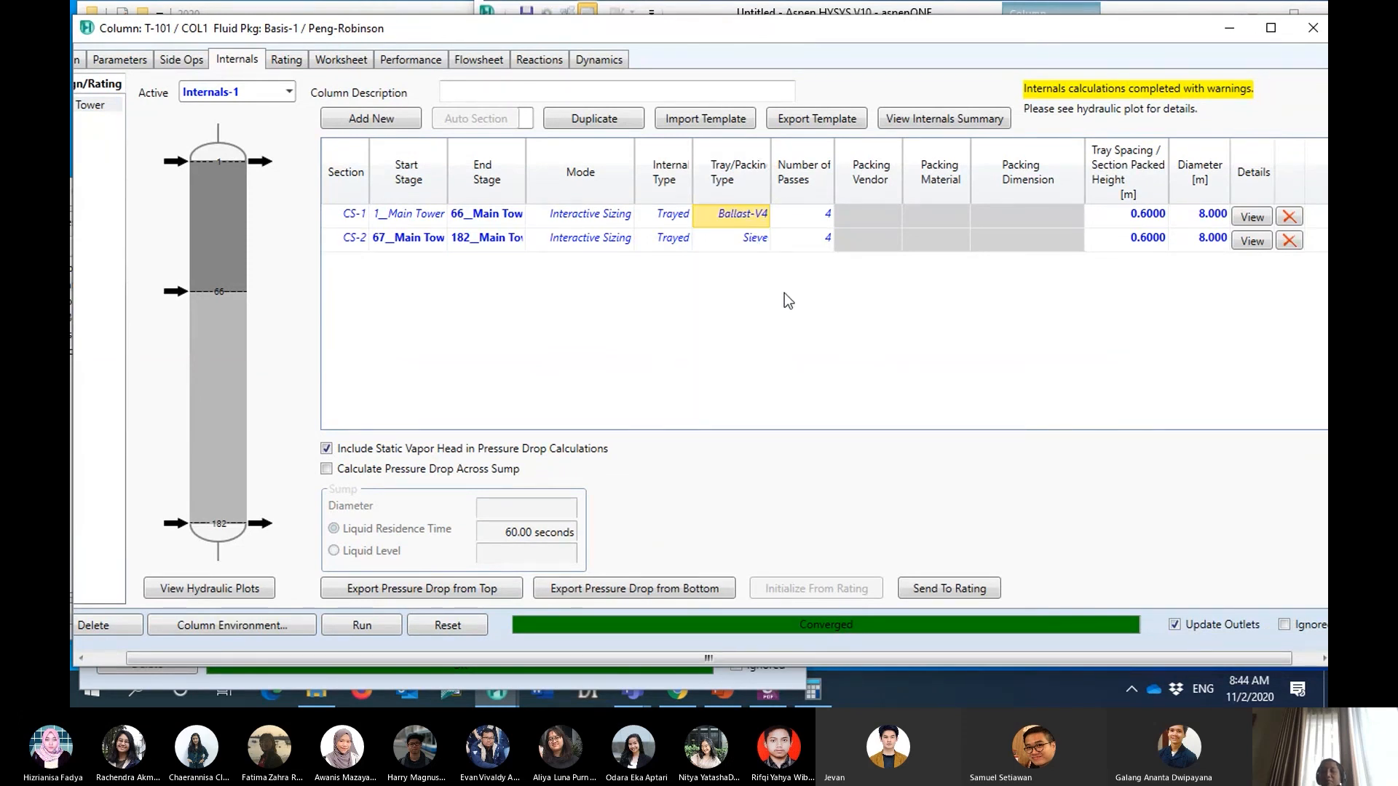
click(768, 245)
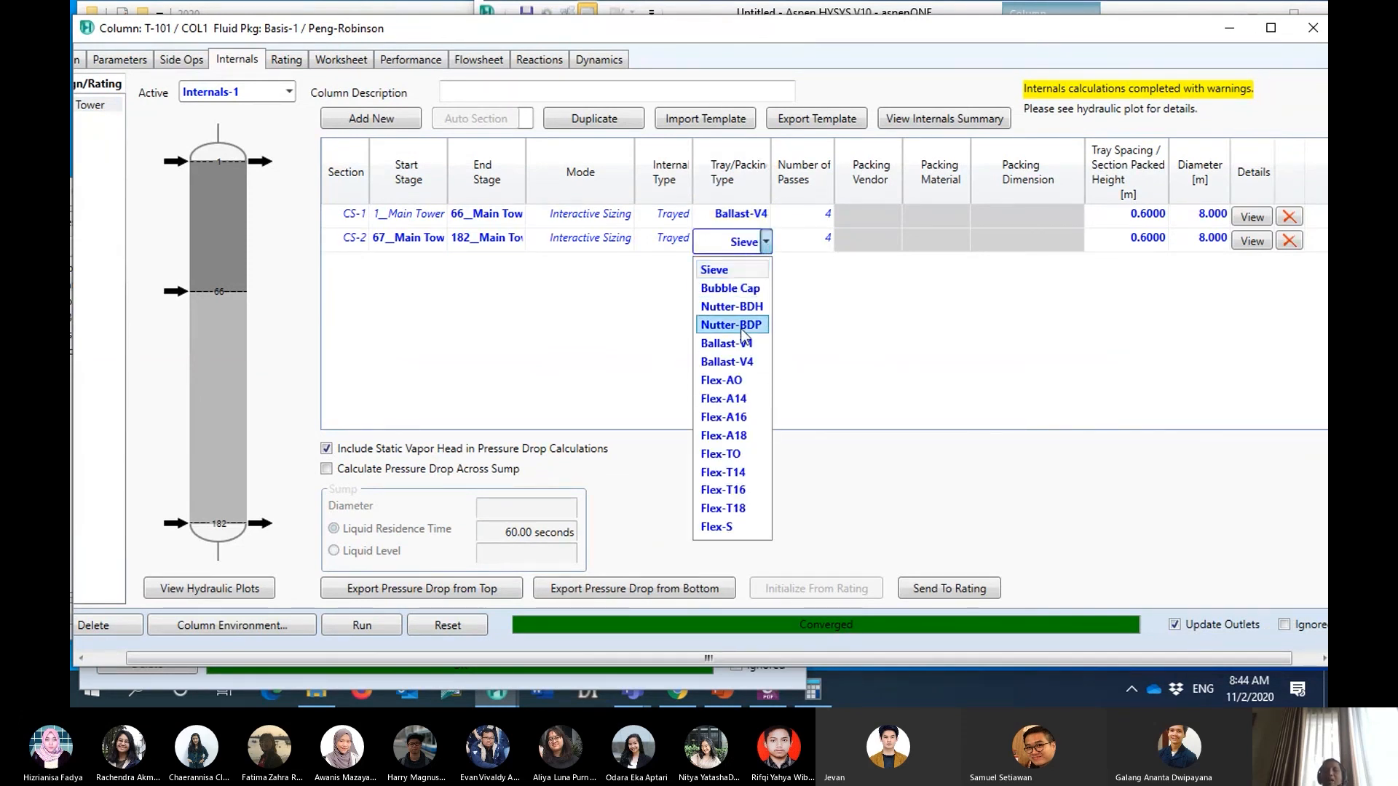
click(743, 355)
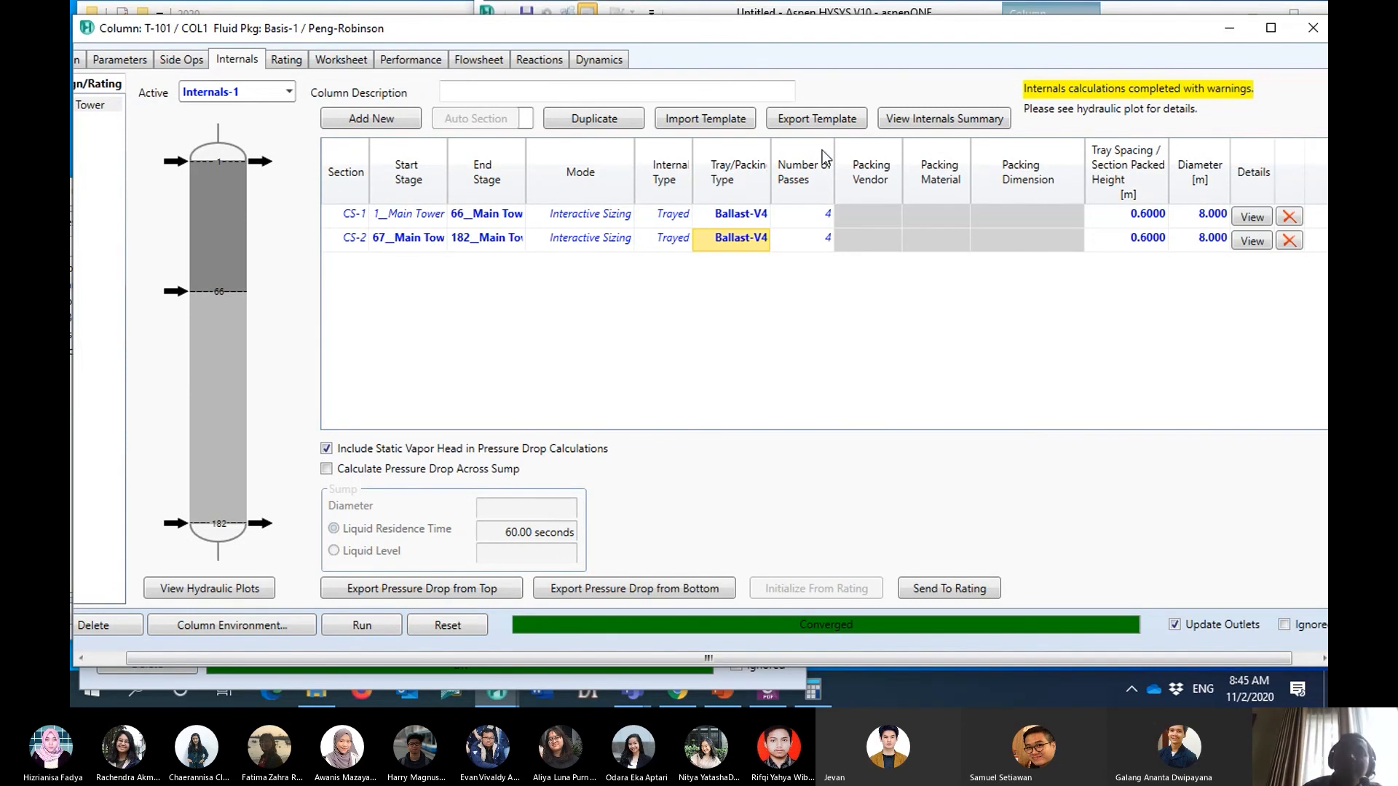
- Minimize the T-101 column window, the hydraulic plots, the HYSYS main window and the 2020 folder window
drag(822, 28, 814, 86)
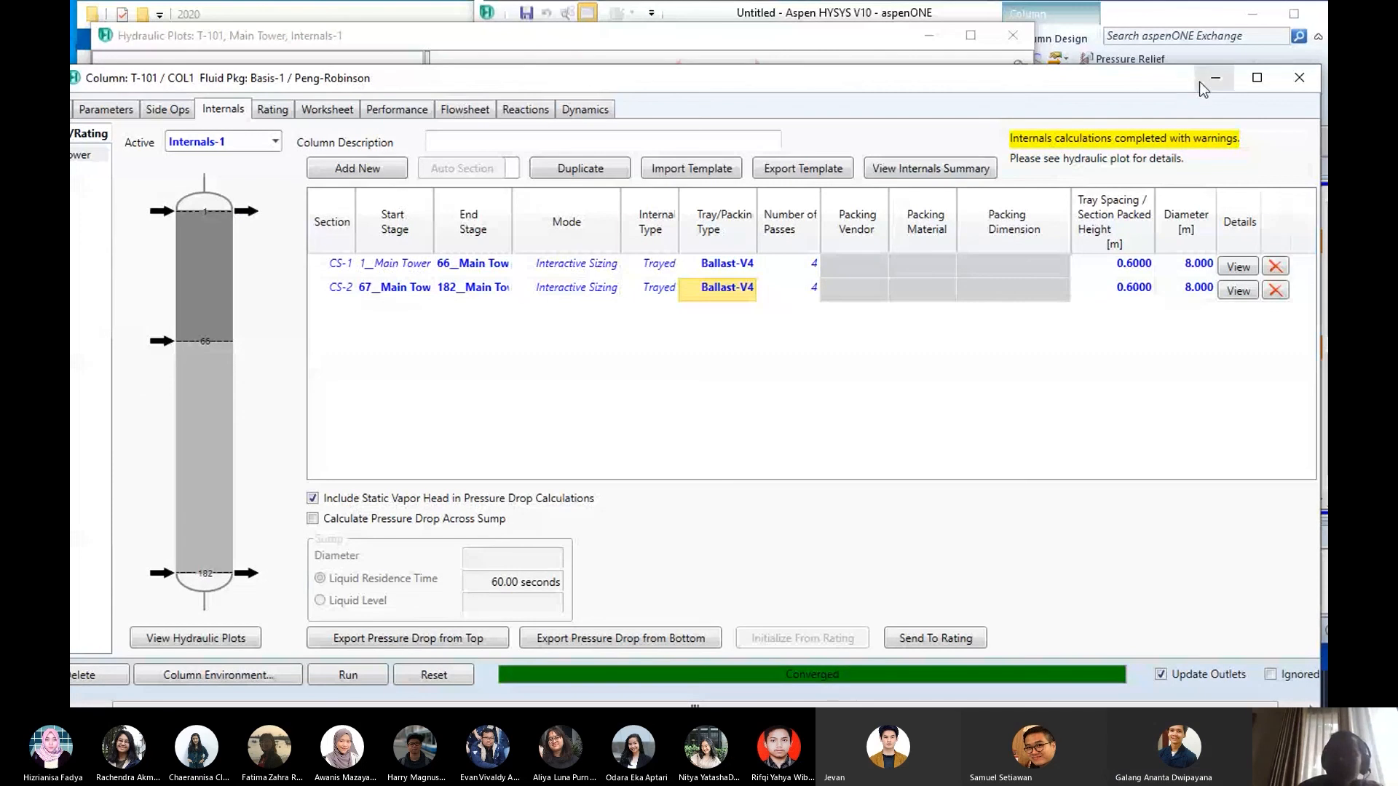
mouse_move(985, 77)
mouse_down()
mouse_move(976, 22)
mouse_move(972, 60)
mouse_up()
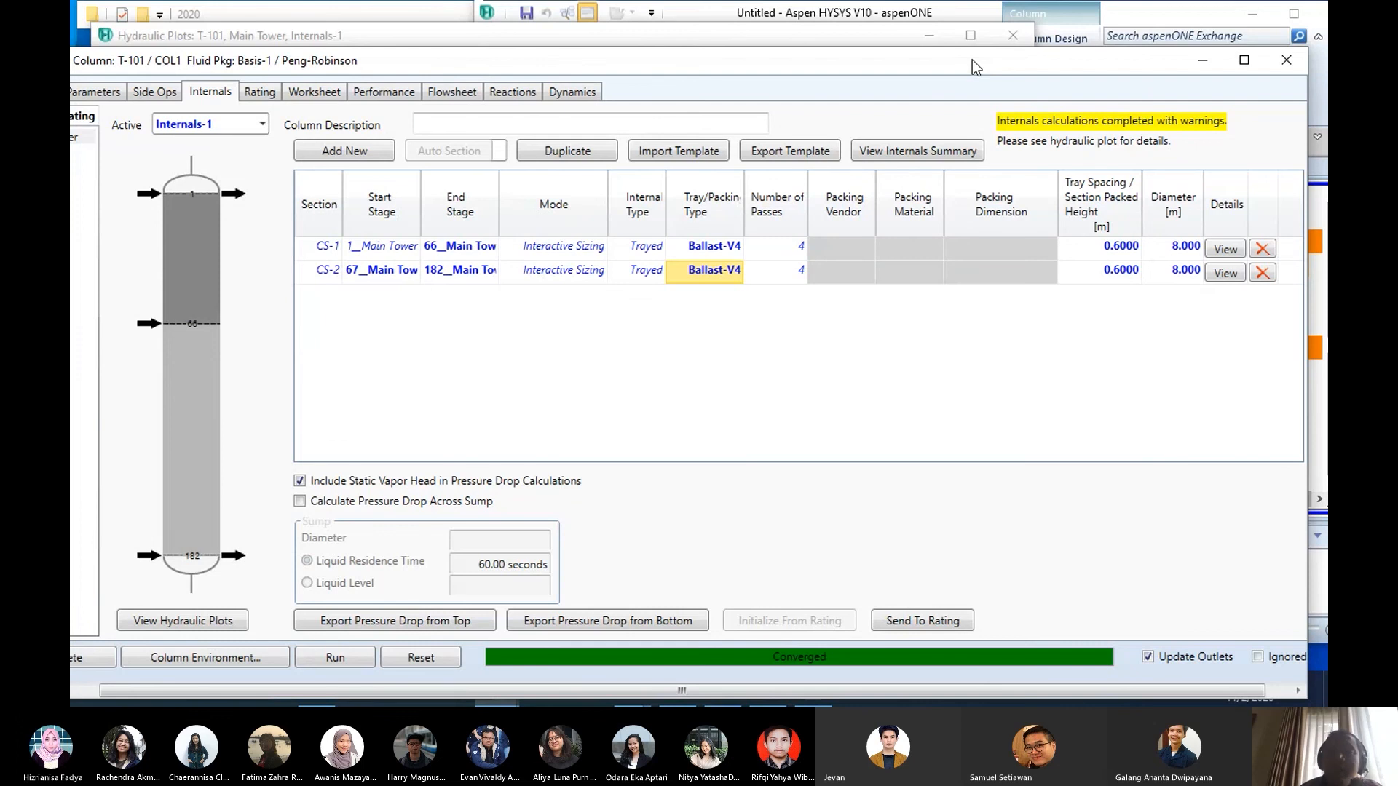
click(1201, 64)
click(933, 37)
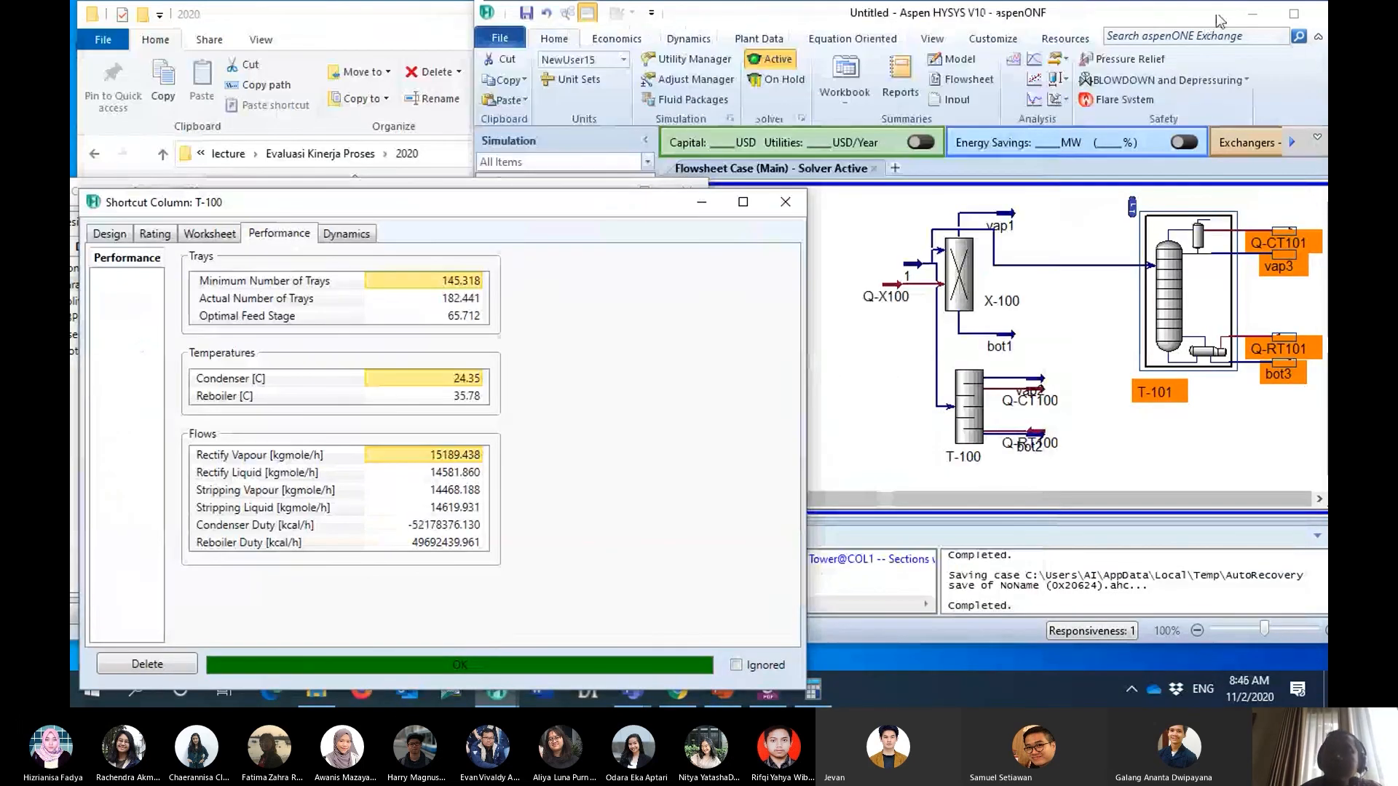
click(1253, 13)
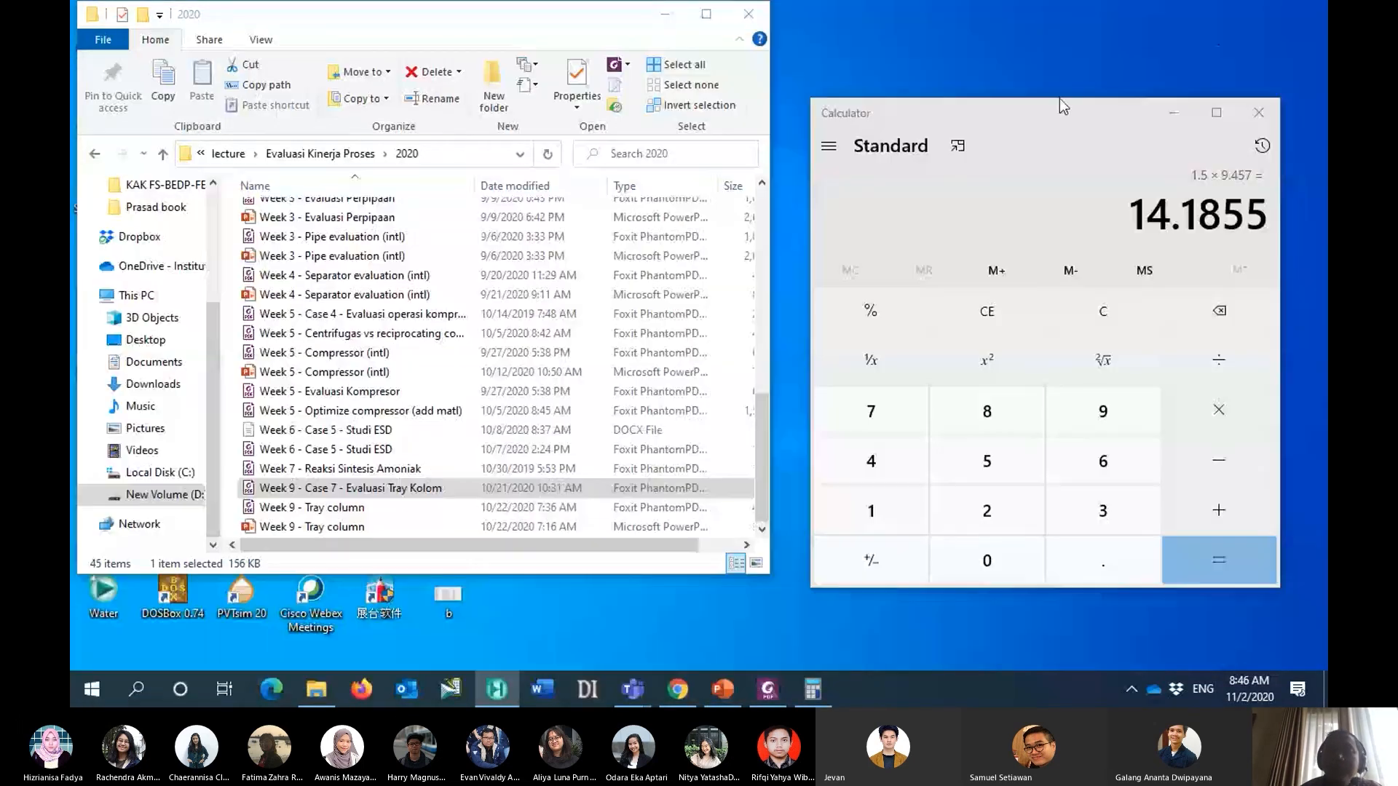
click(665, 19)
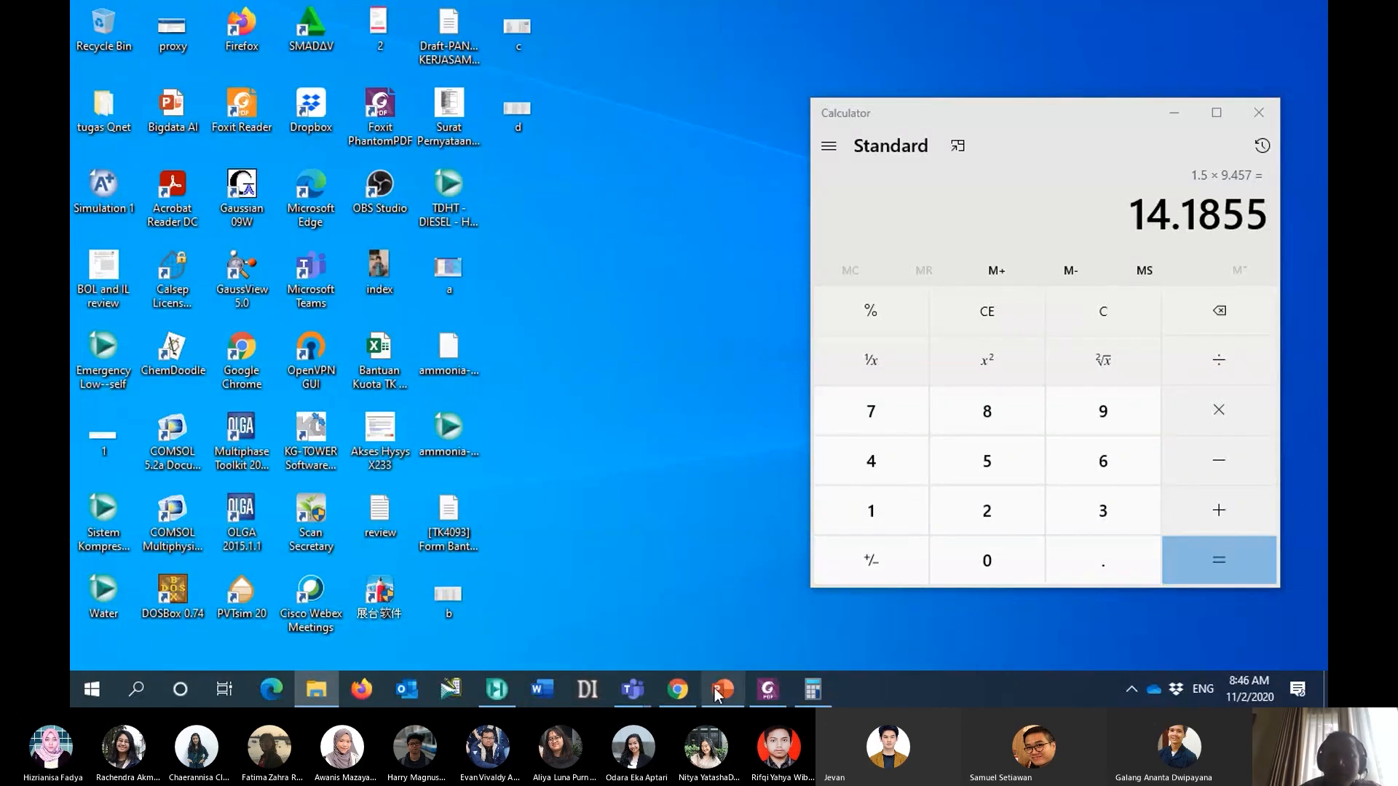
- Switch to the course meeting in Microsoft Teams and choose to end the meeting for everyone
mouse_move(632, 689)
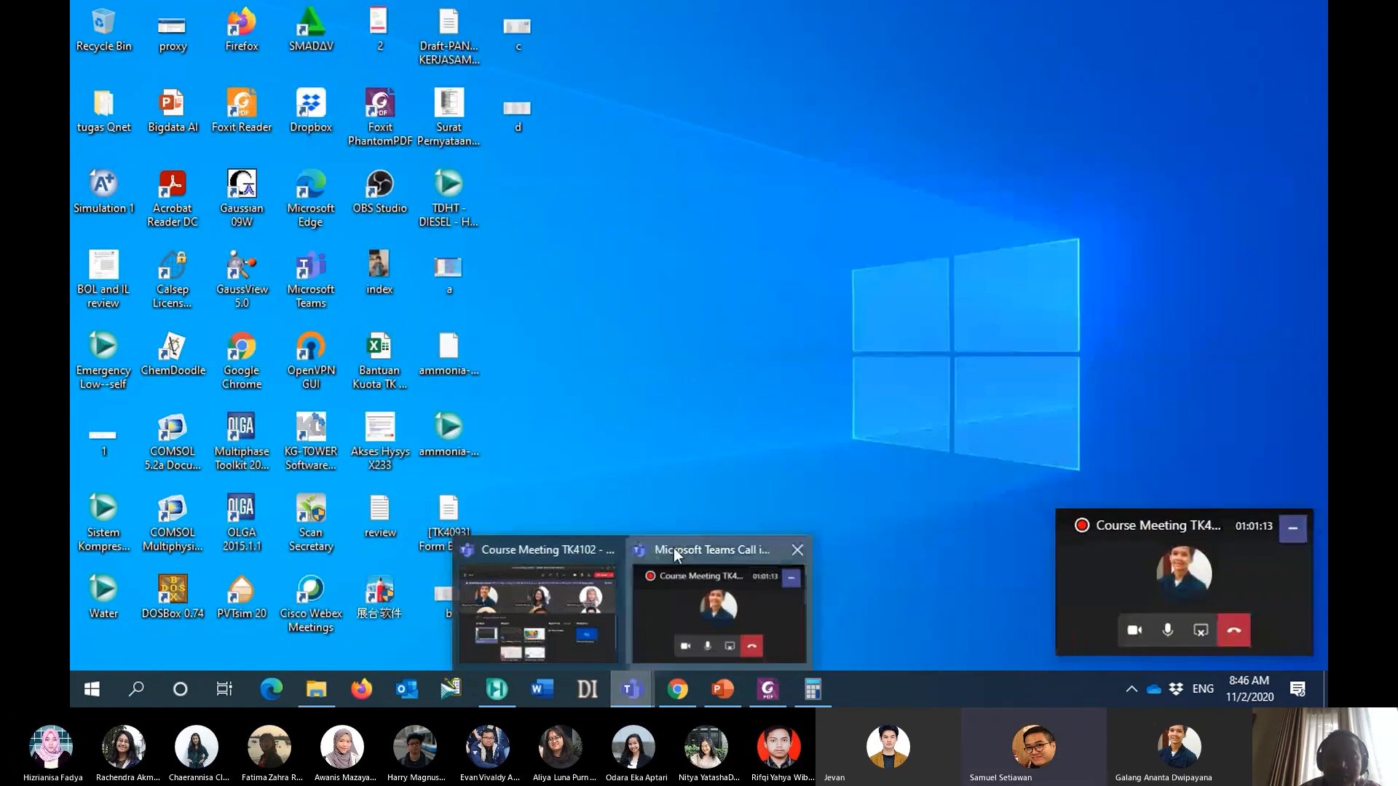
click(673, 549)
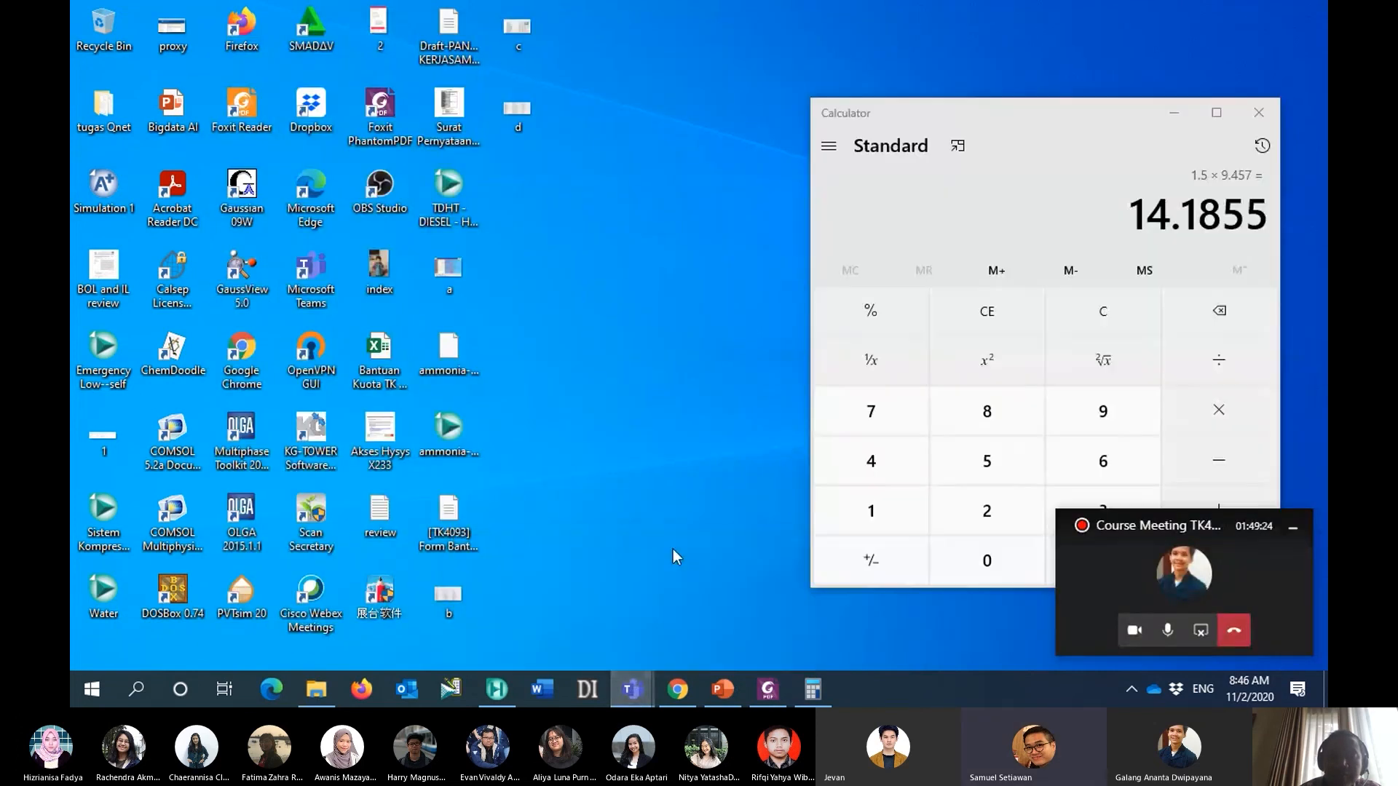
mouse_move(632, 690)
click(558, 568)
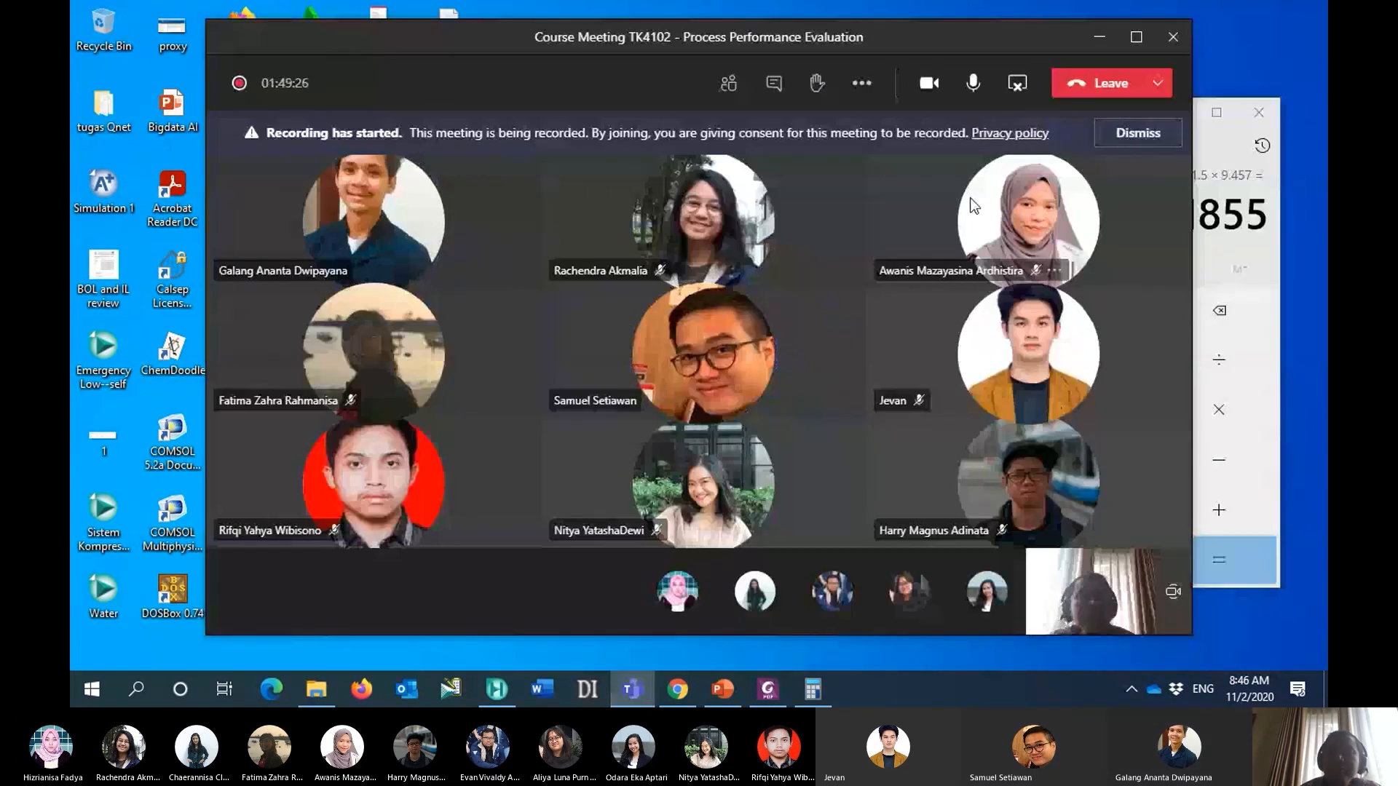
click(1158, 83)
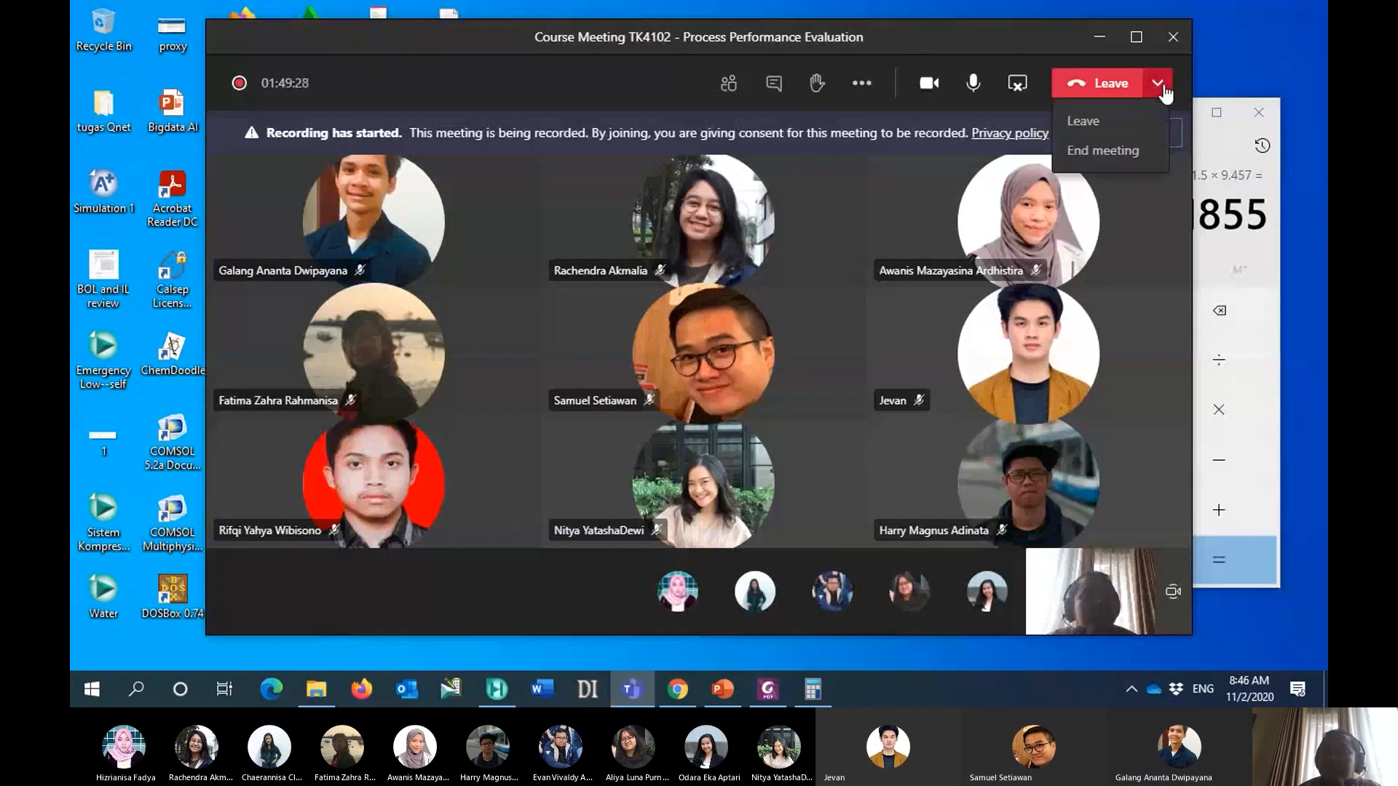
click(1126, 151)
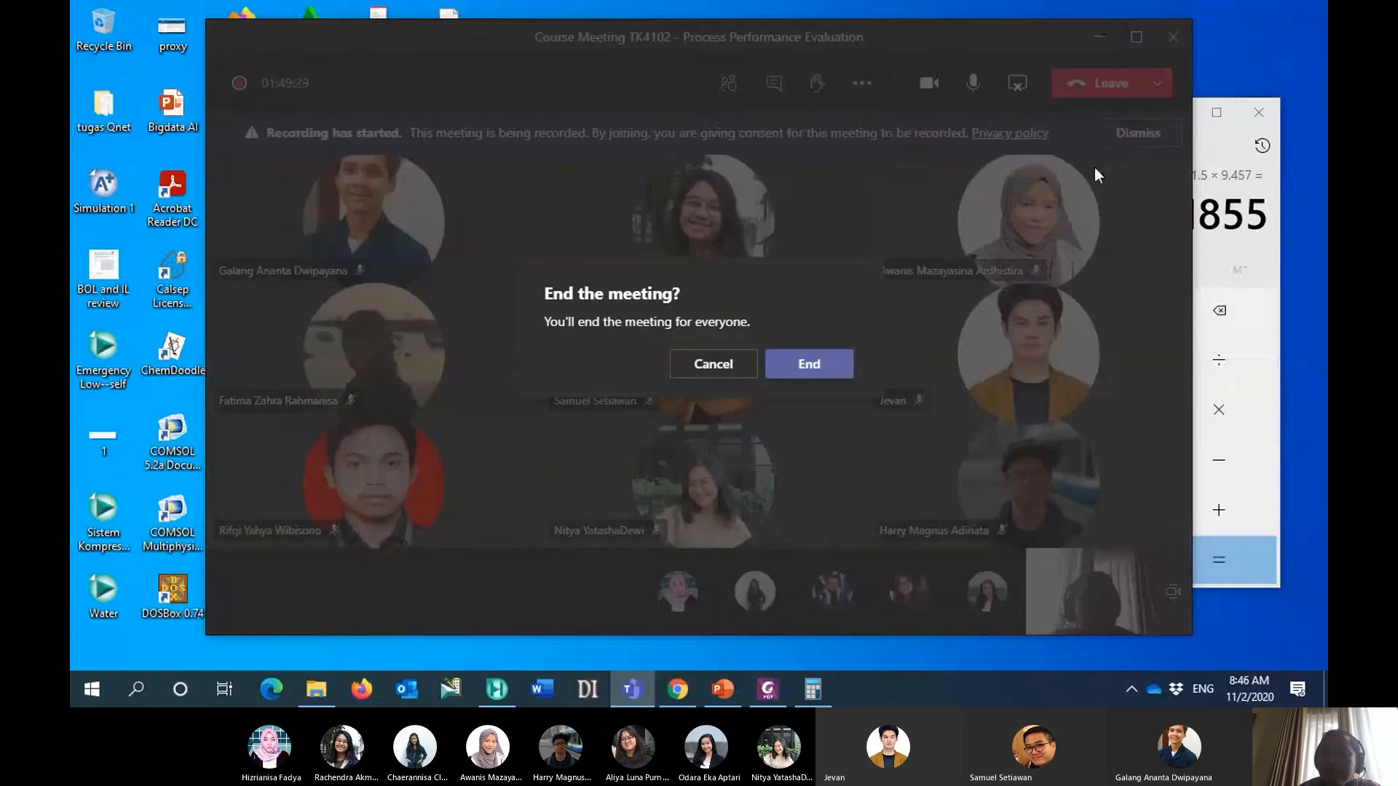